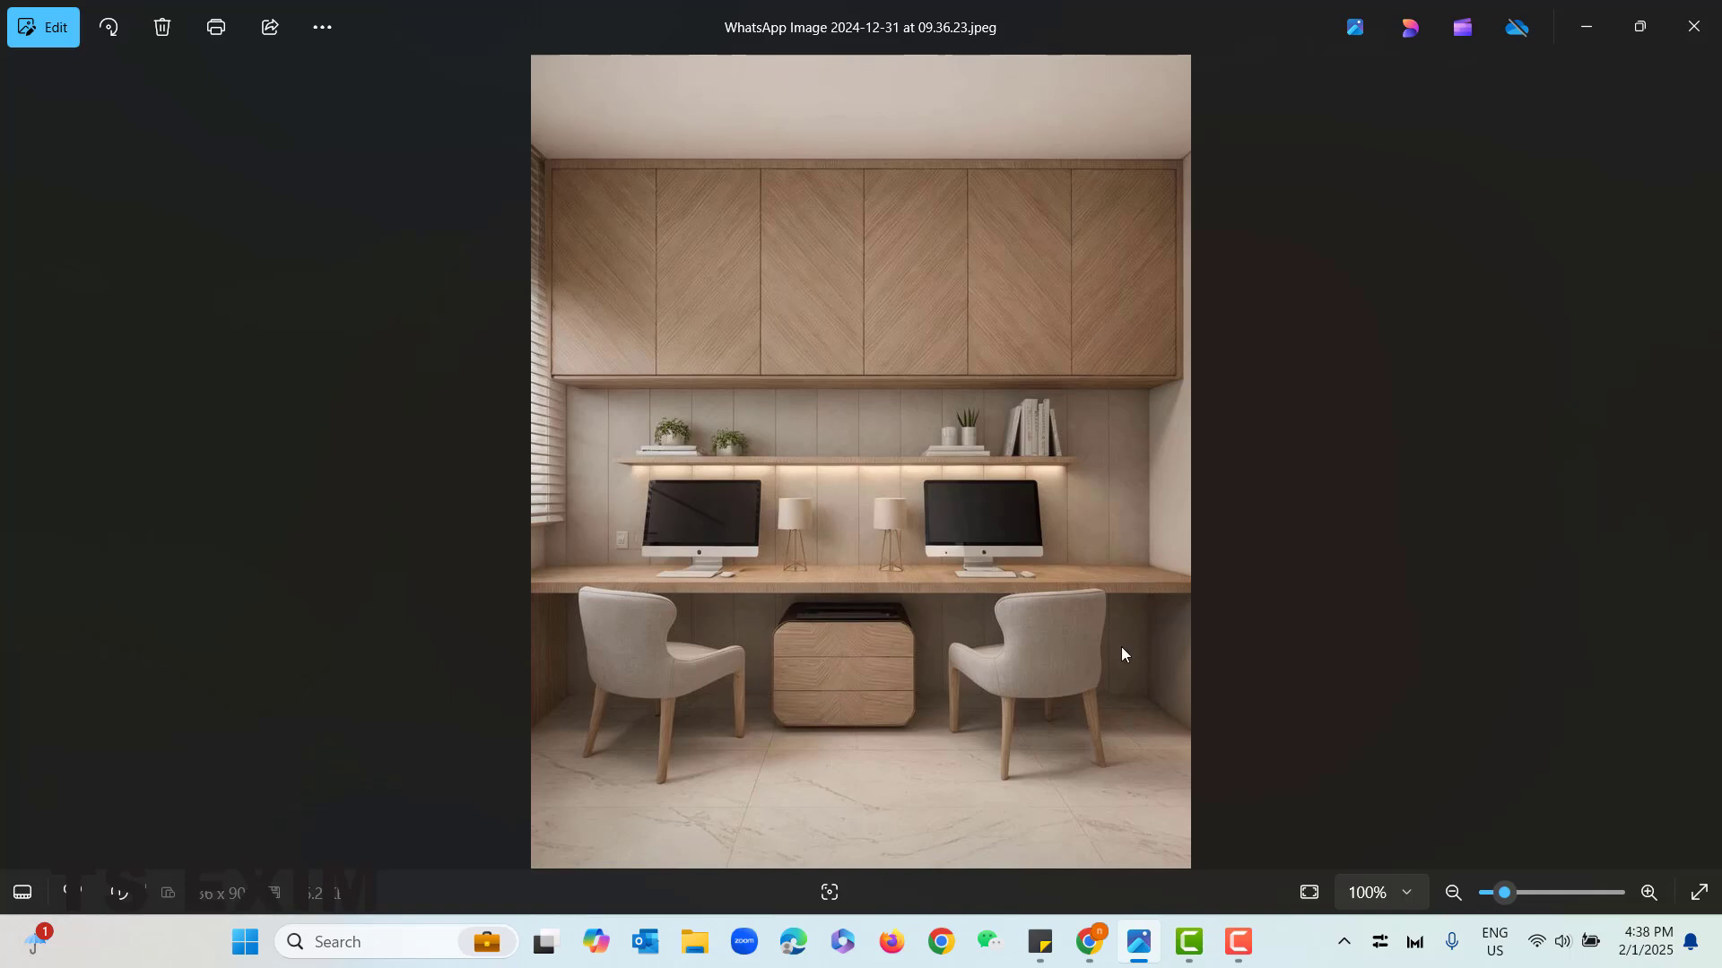
- Switch from the reference photo to the AiHouse design and open the System cabinet customization environment
left_click(1605, 25)
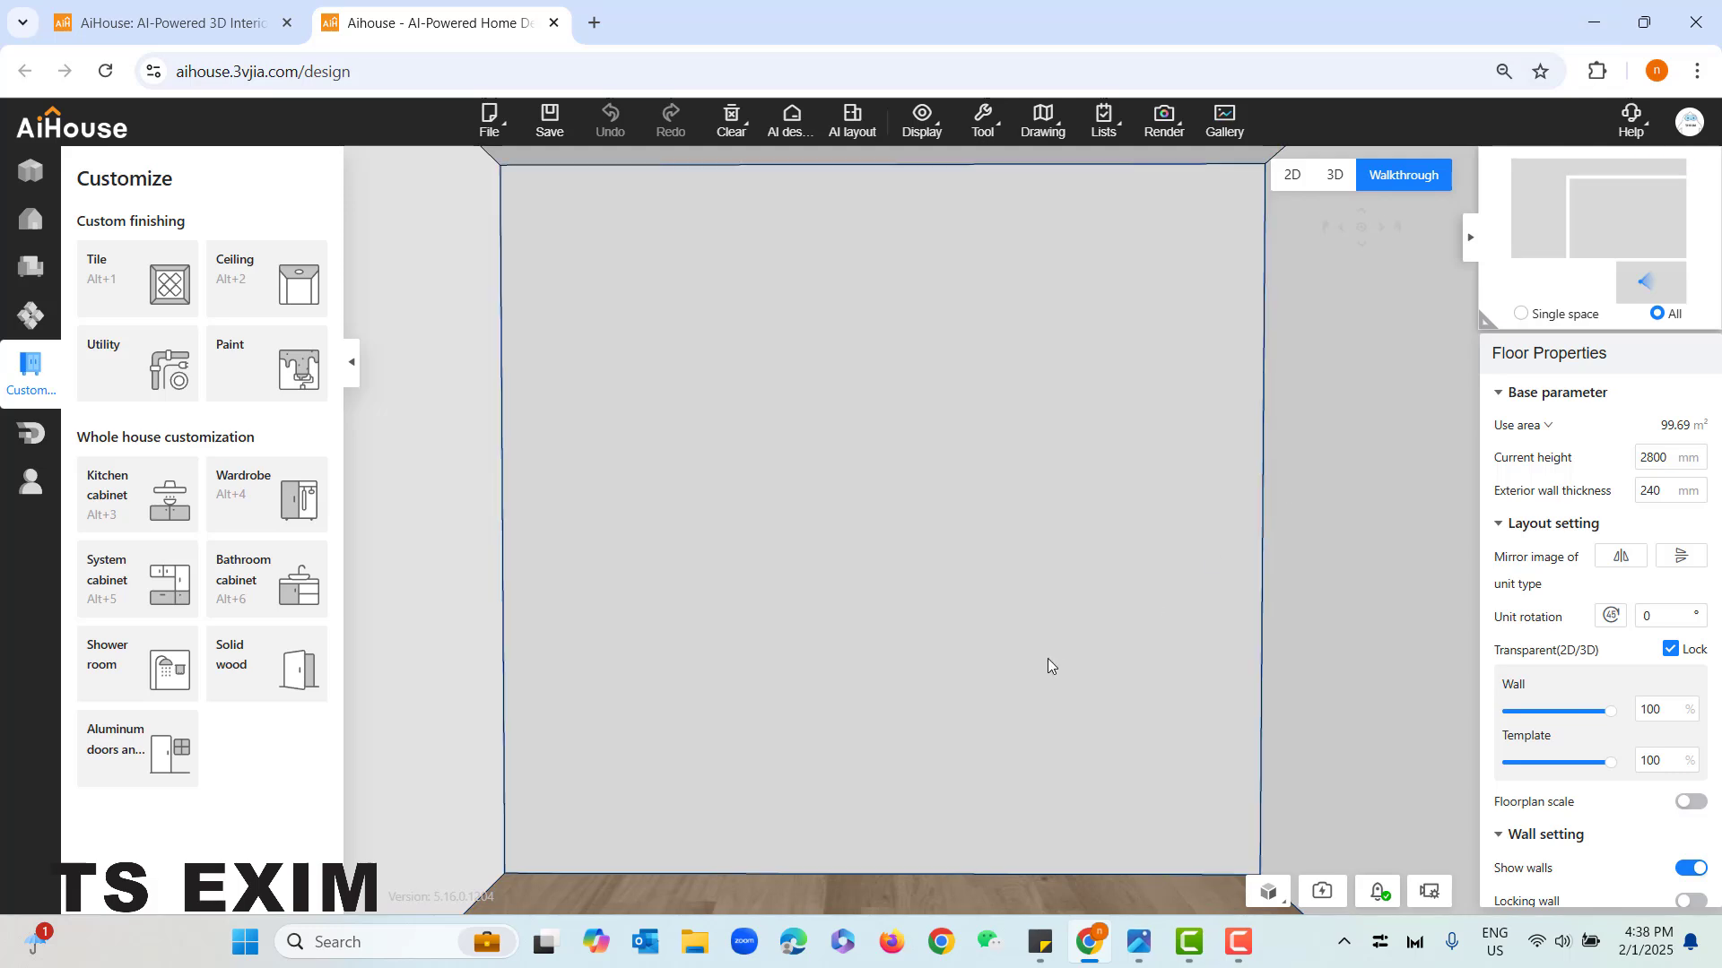
scroll(1047, 655, "down", 6)
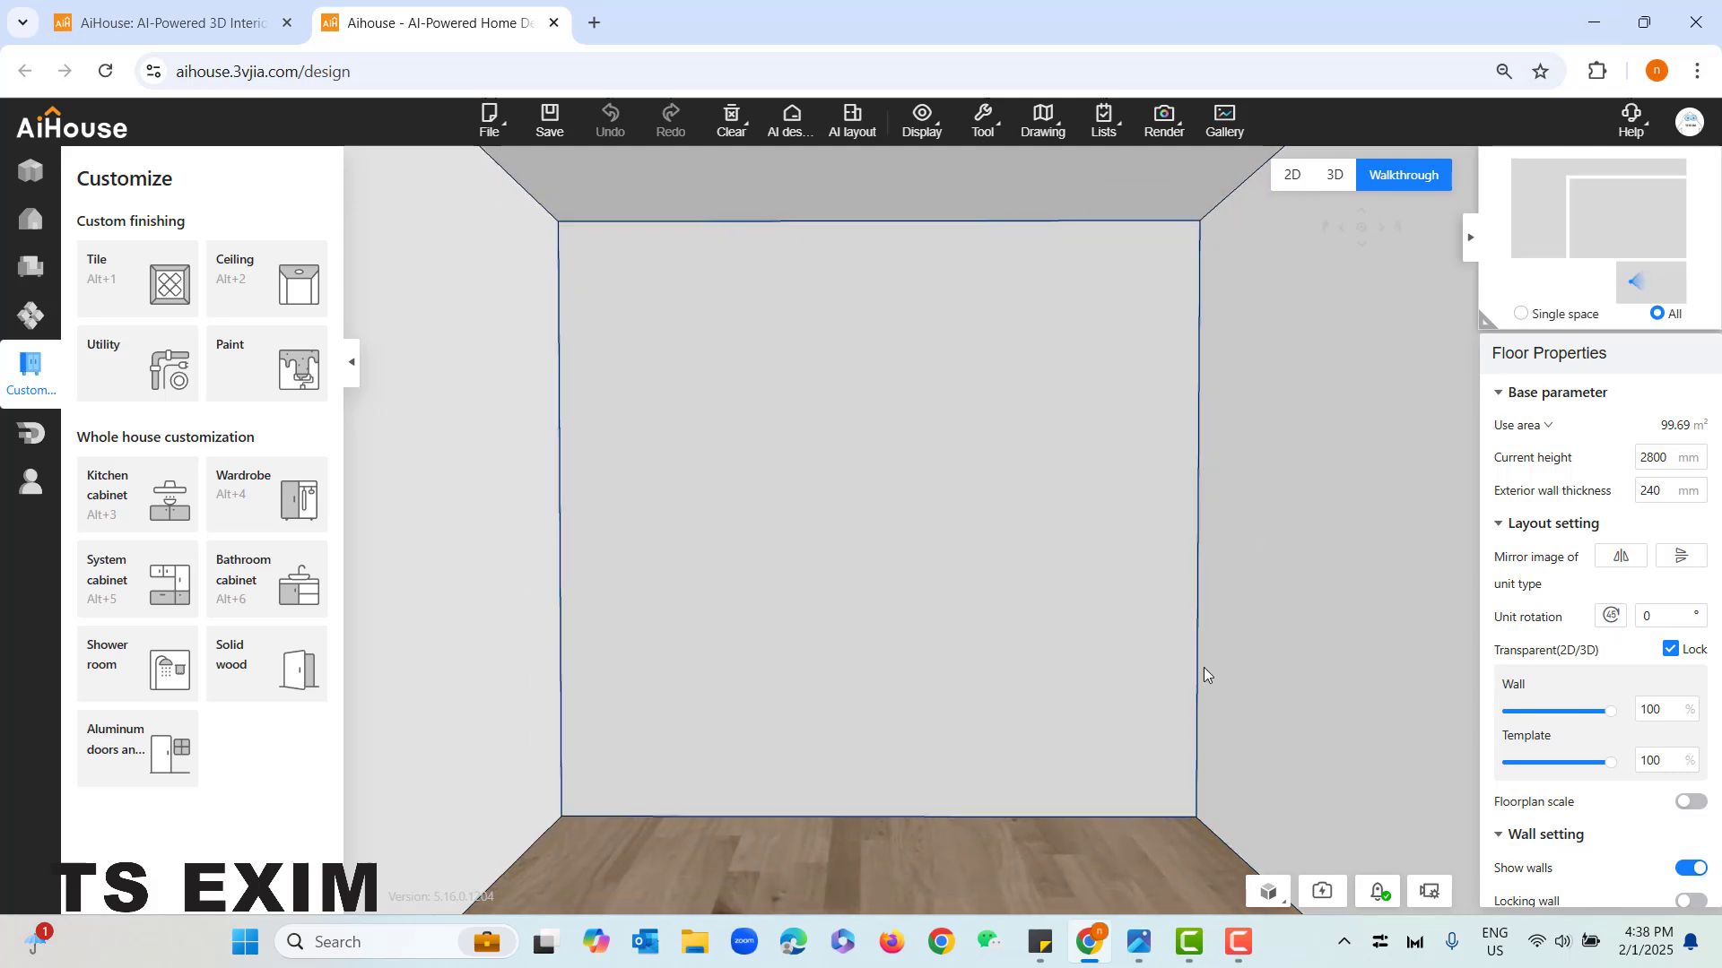
double_click(1672, 457)
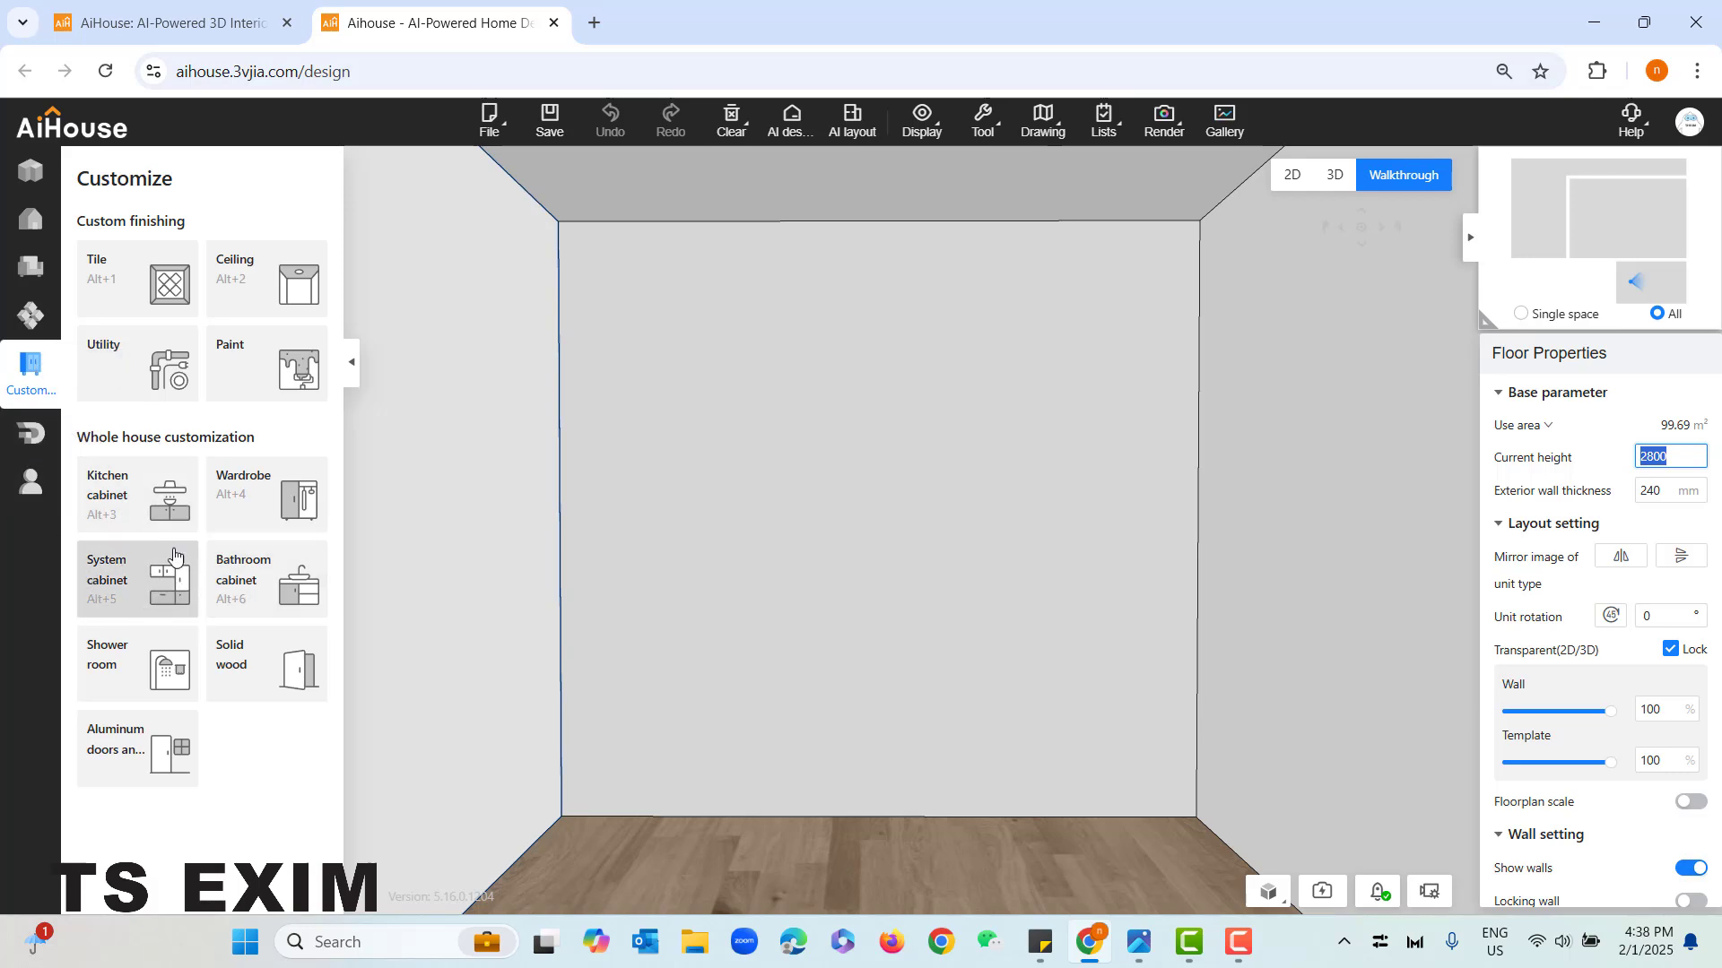
left_click(148, 592)
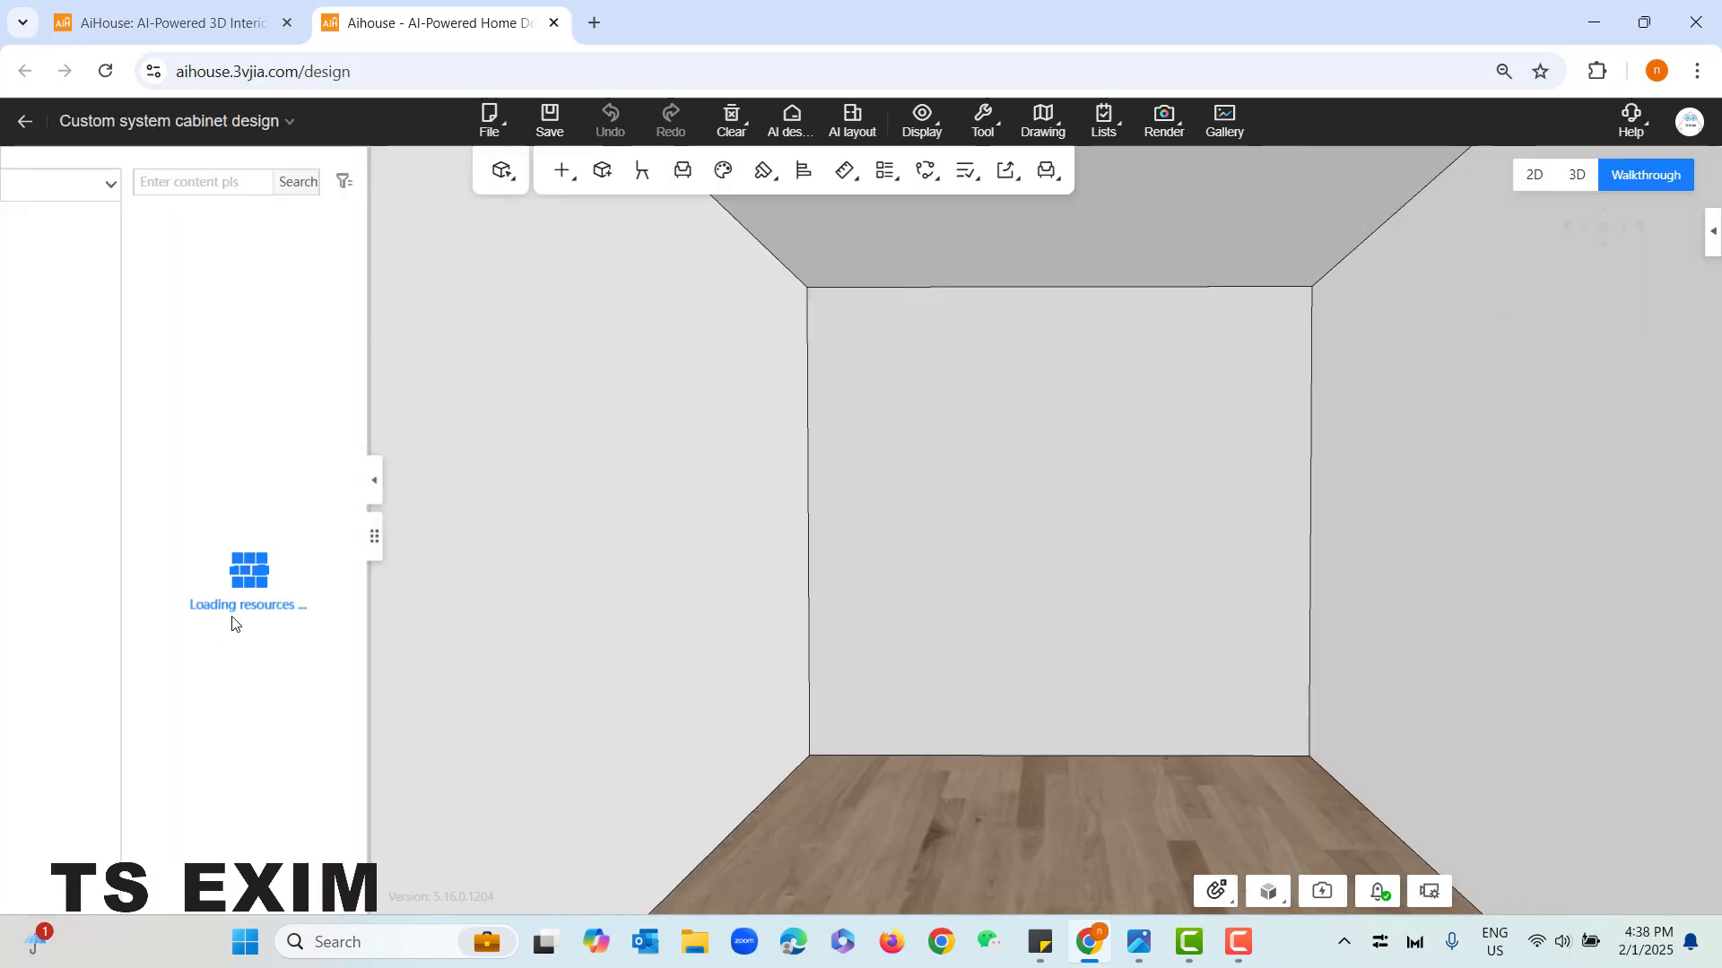
- Check the reference photo and place a Modern wall panel combination from the Dado module category on the room's back wall
left_click(1139, 942)
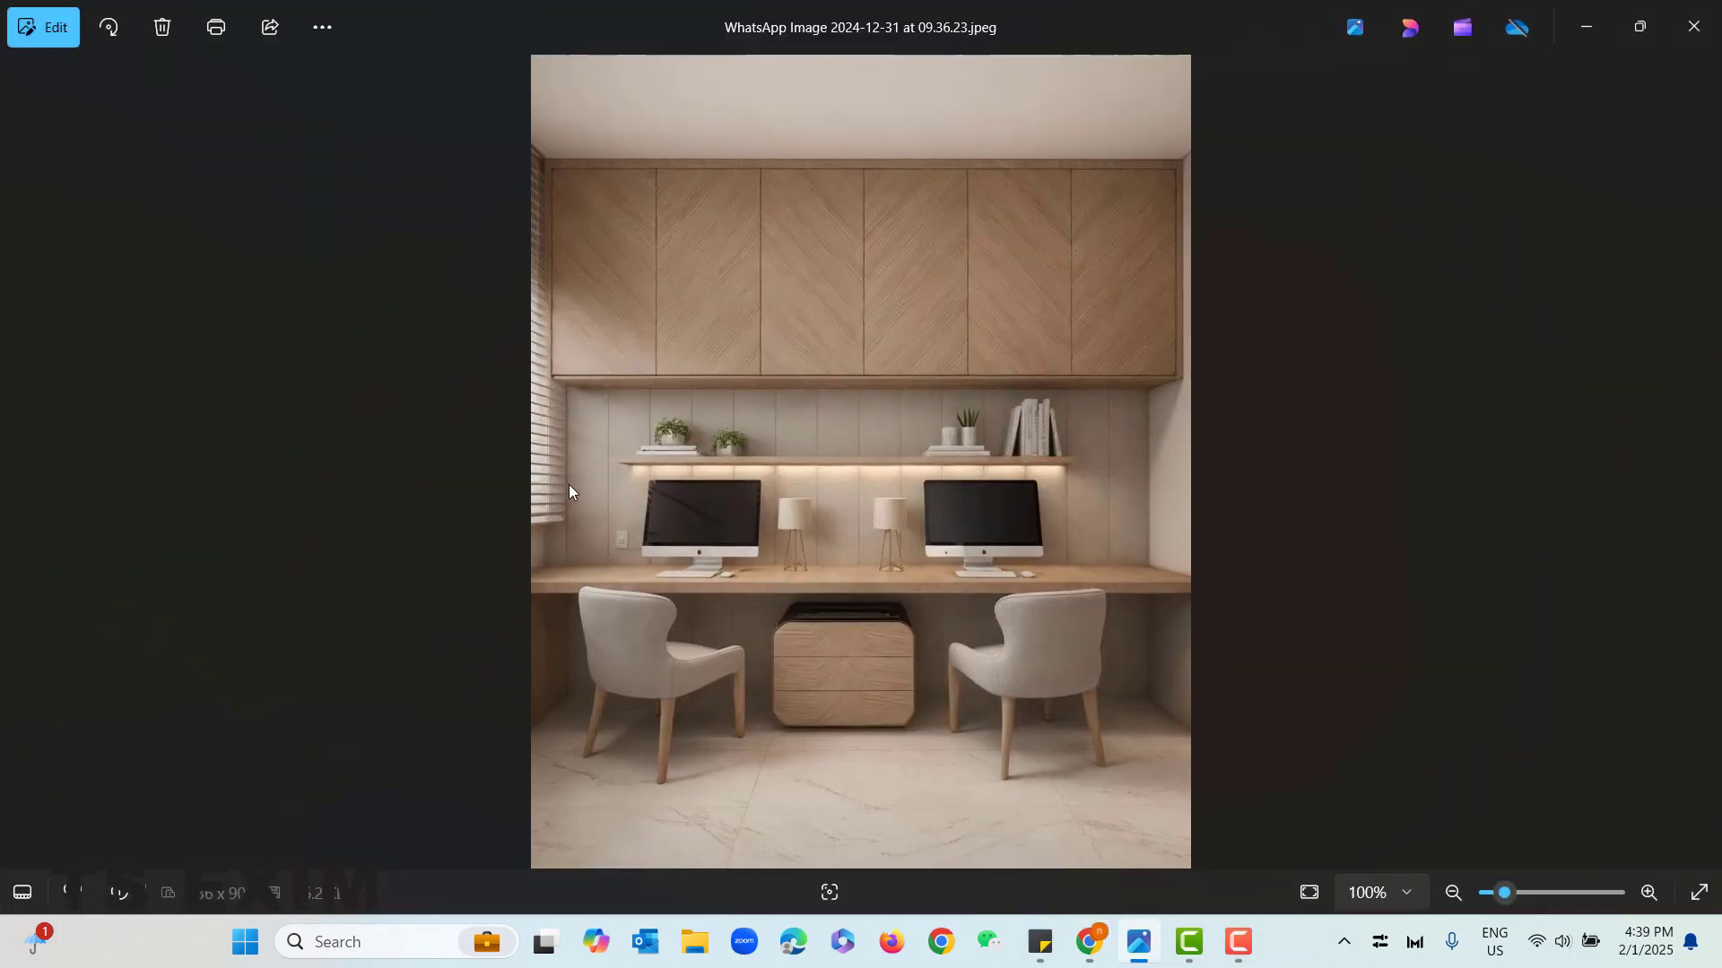
left_click(1567, 27)
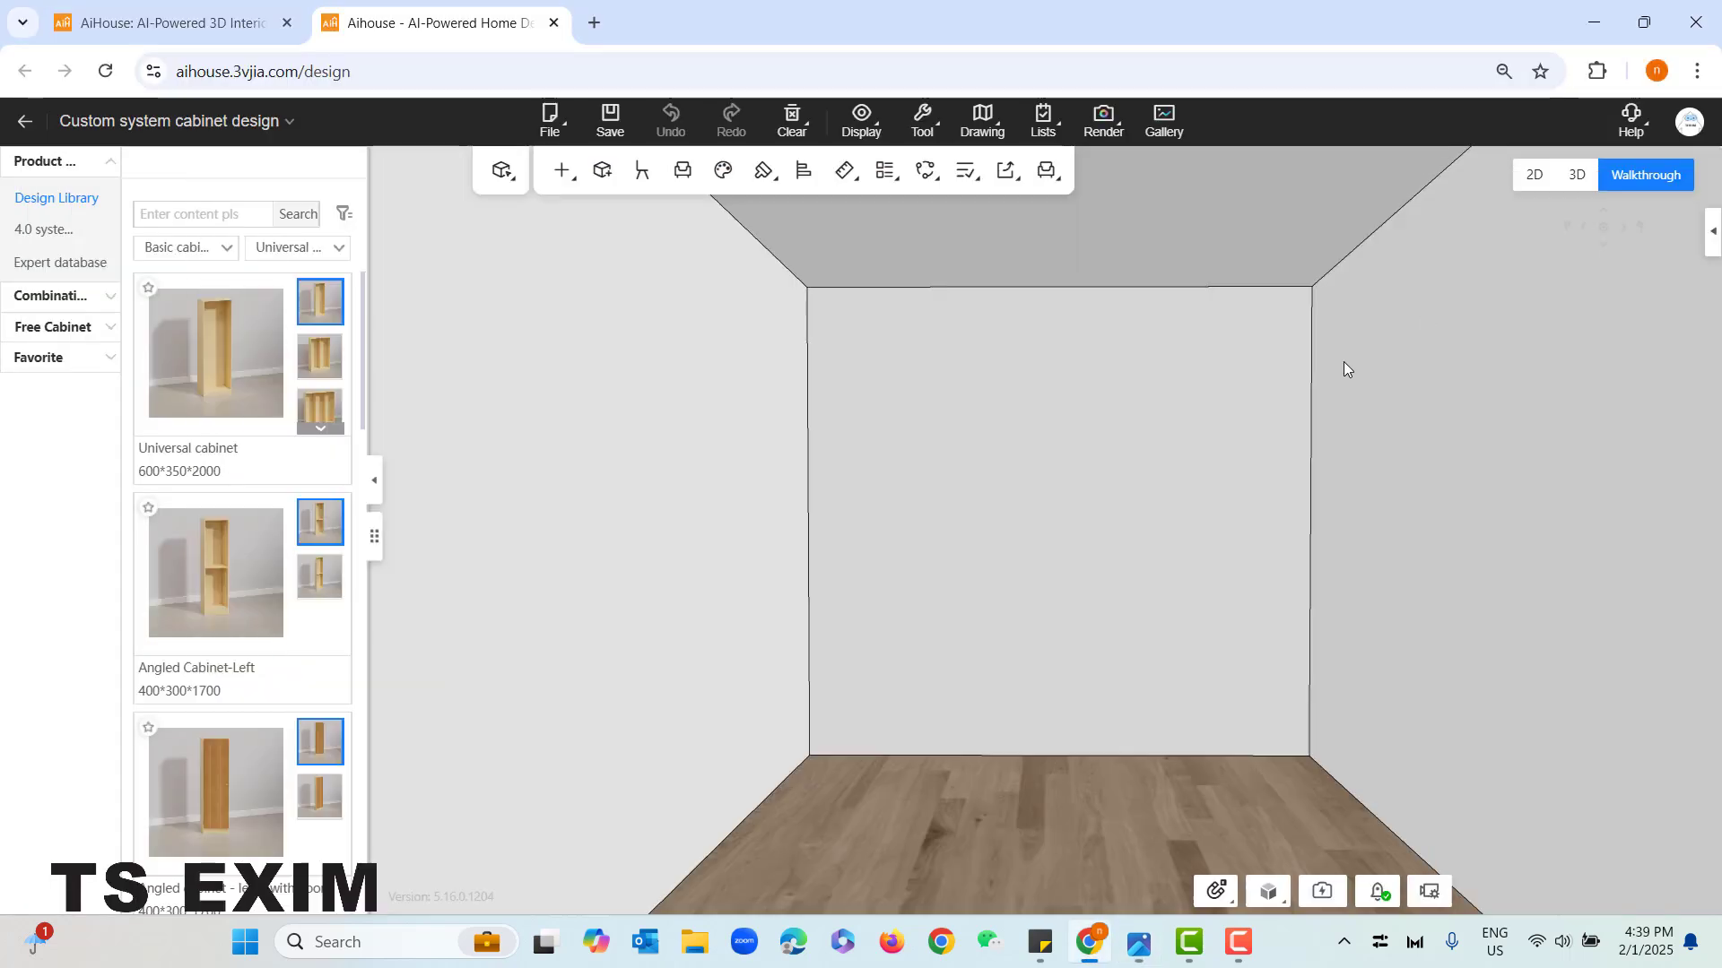
left_click(226, 254)
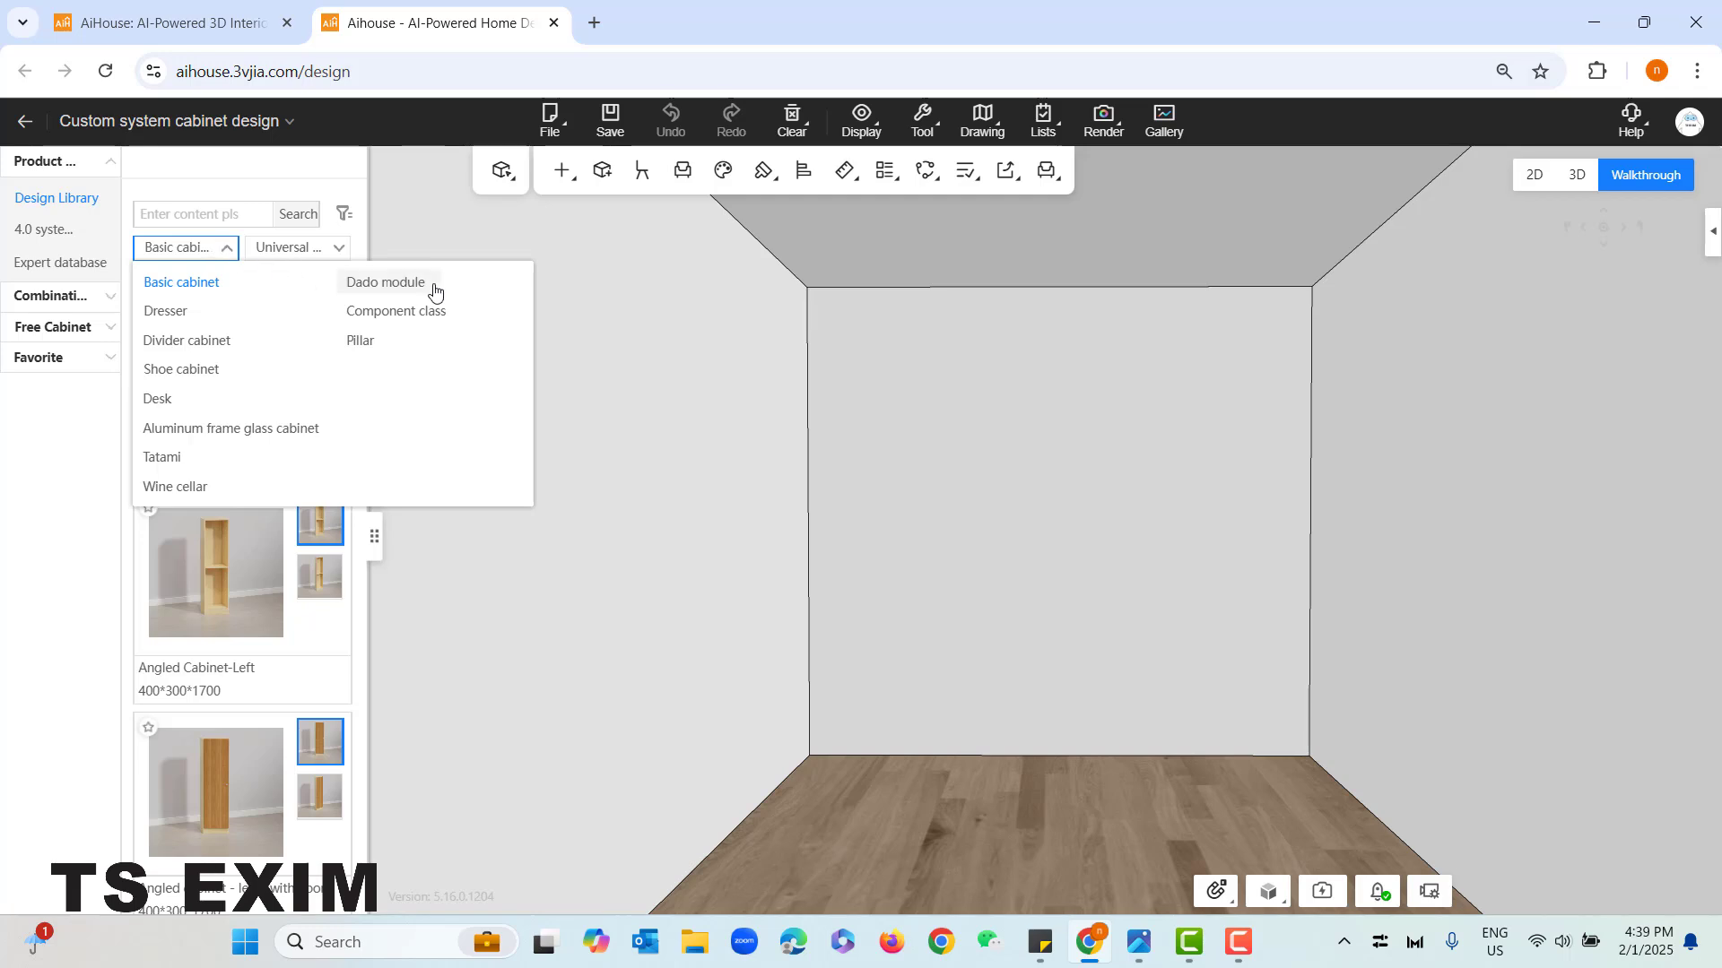
left_click(434, 285)
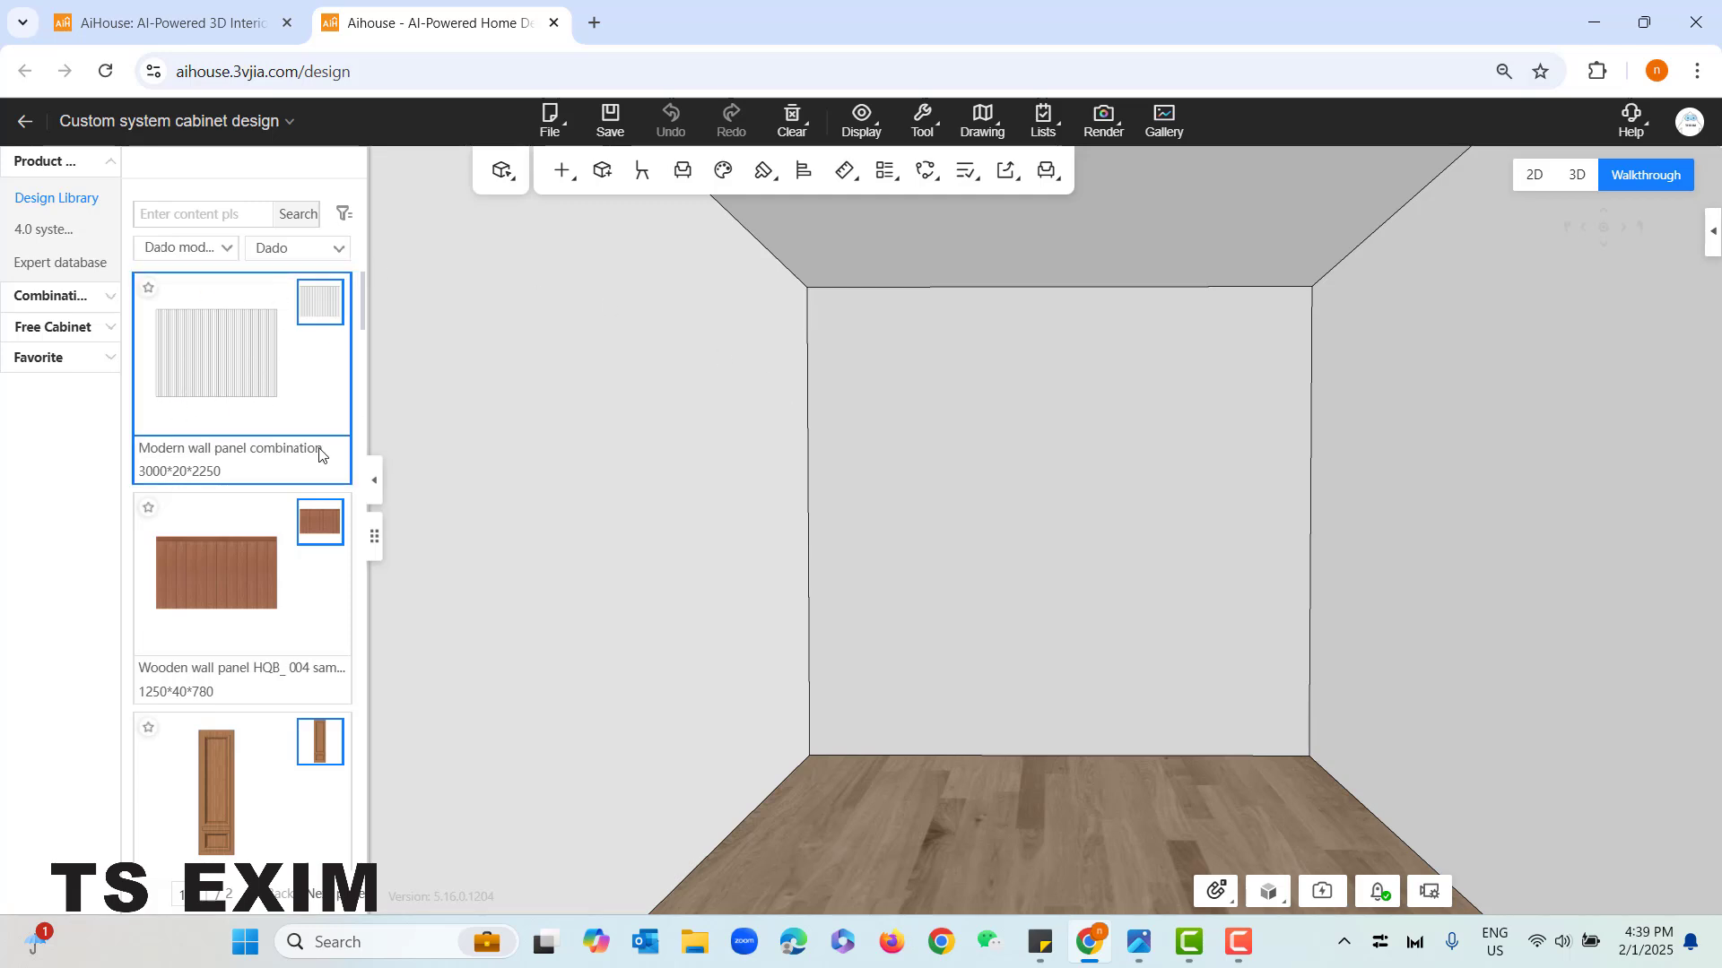
left_click_drag(208, 338, 925, 688)
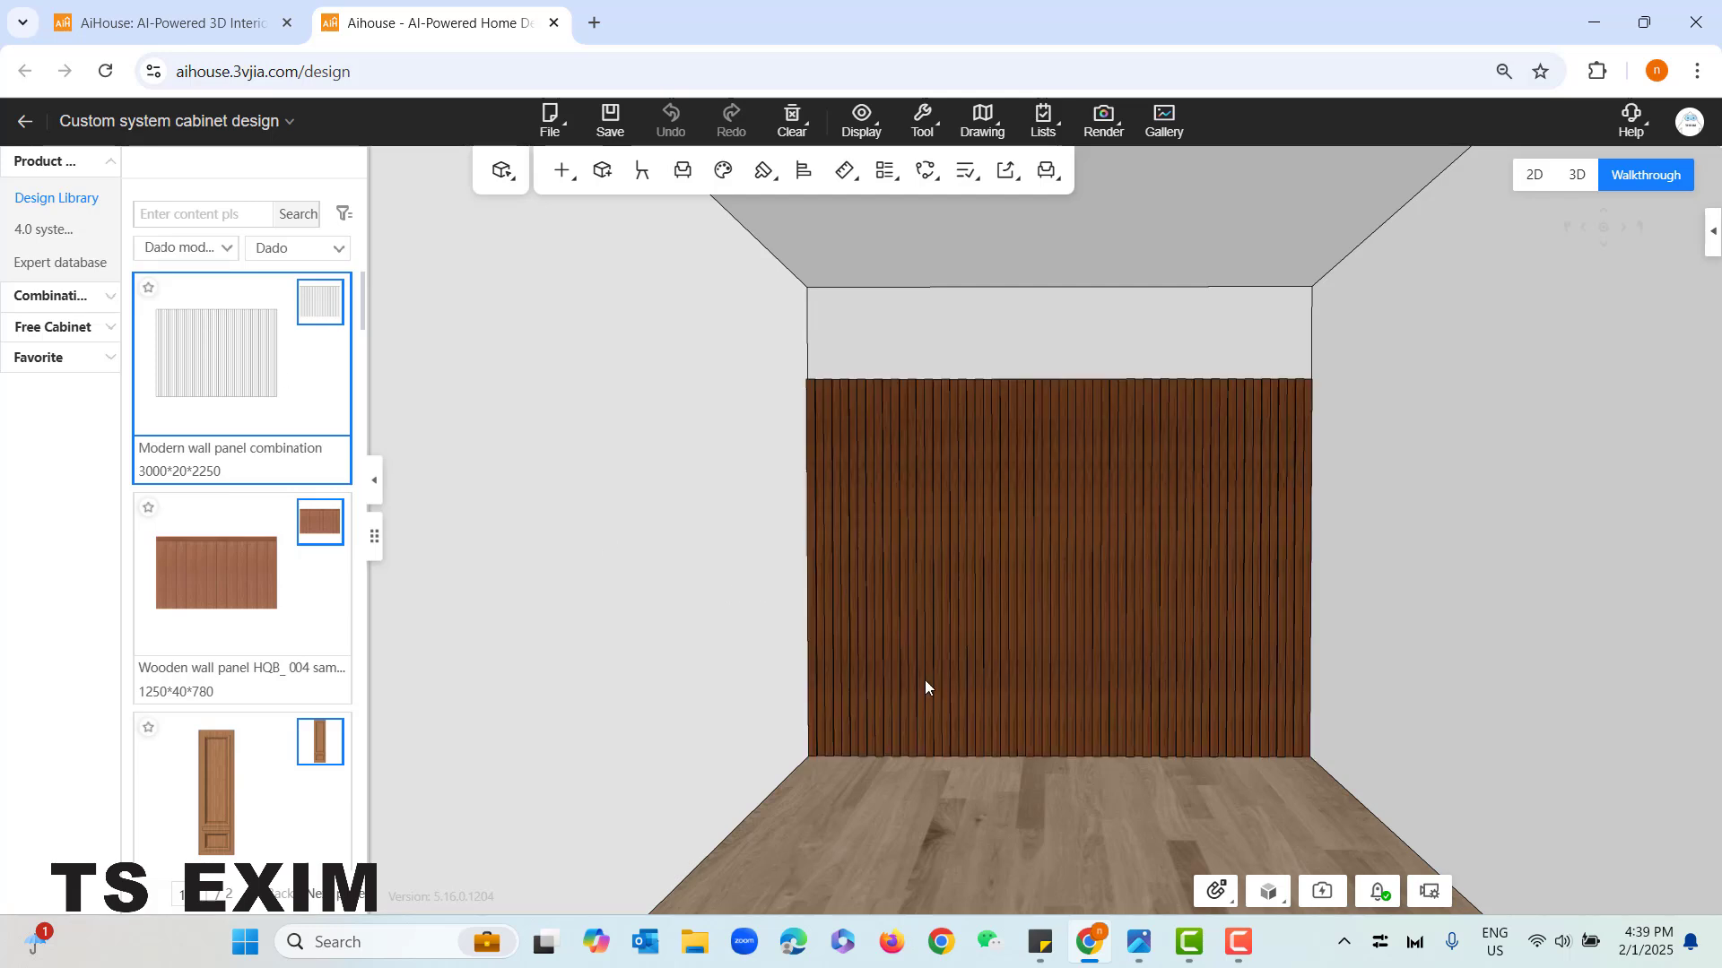
- Set the wall panel's special parameters W1 to 200 and W2 to 10
left_click(944, 720)
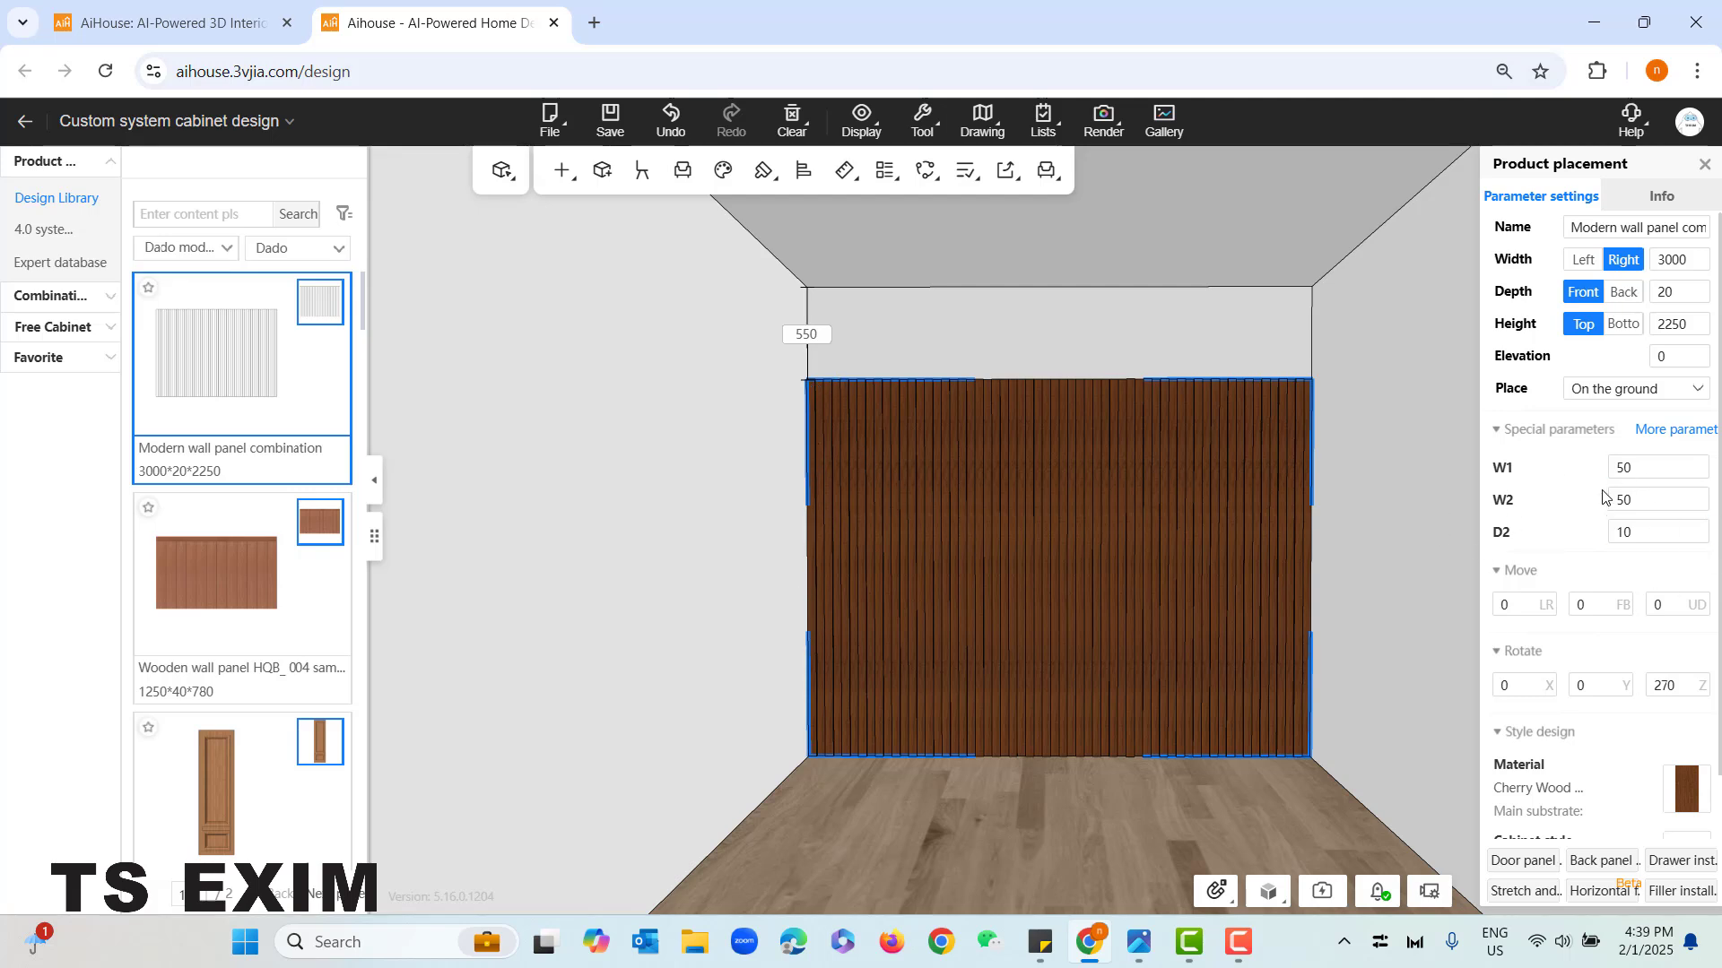
left_click(1632, 470)
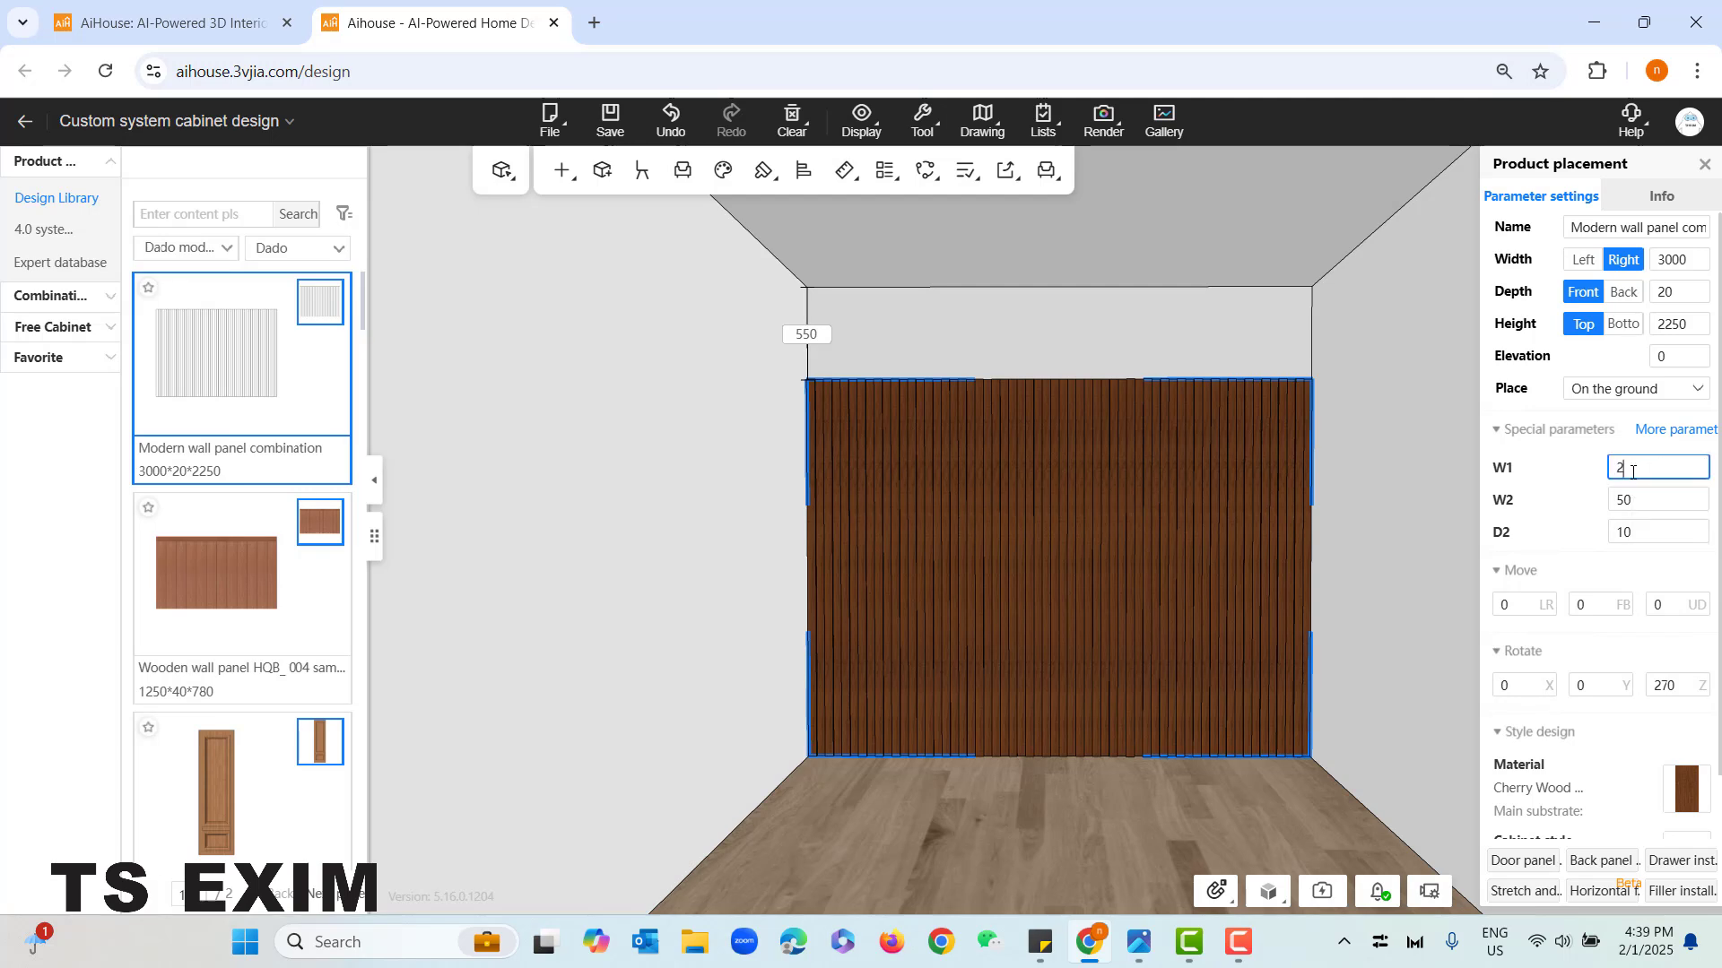
type("200")
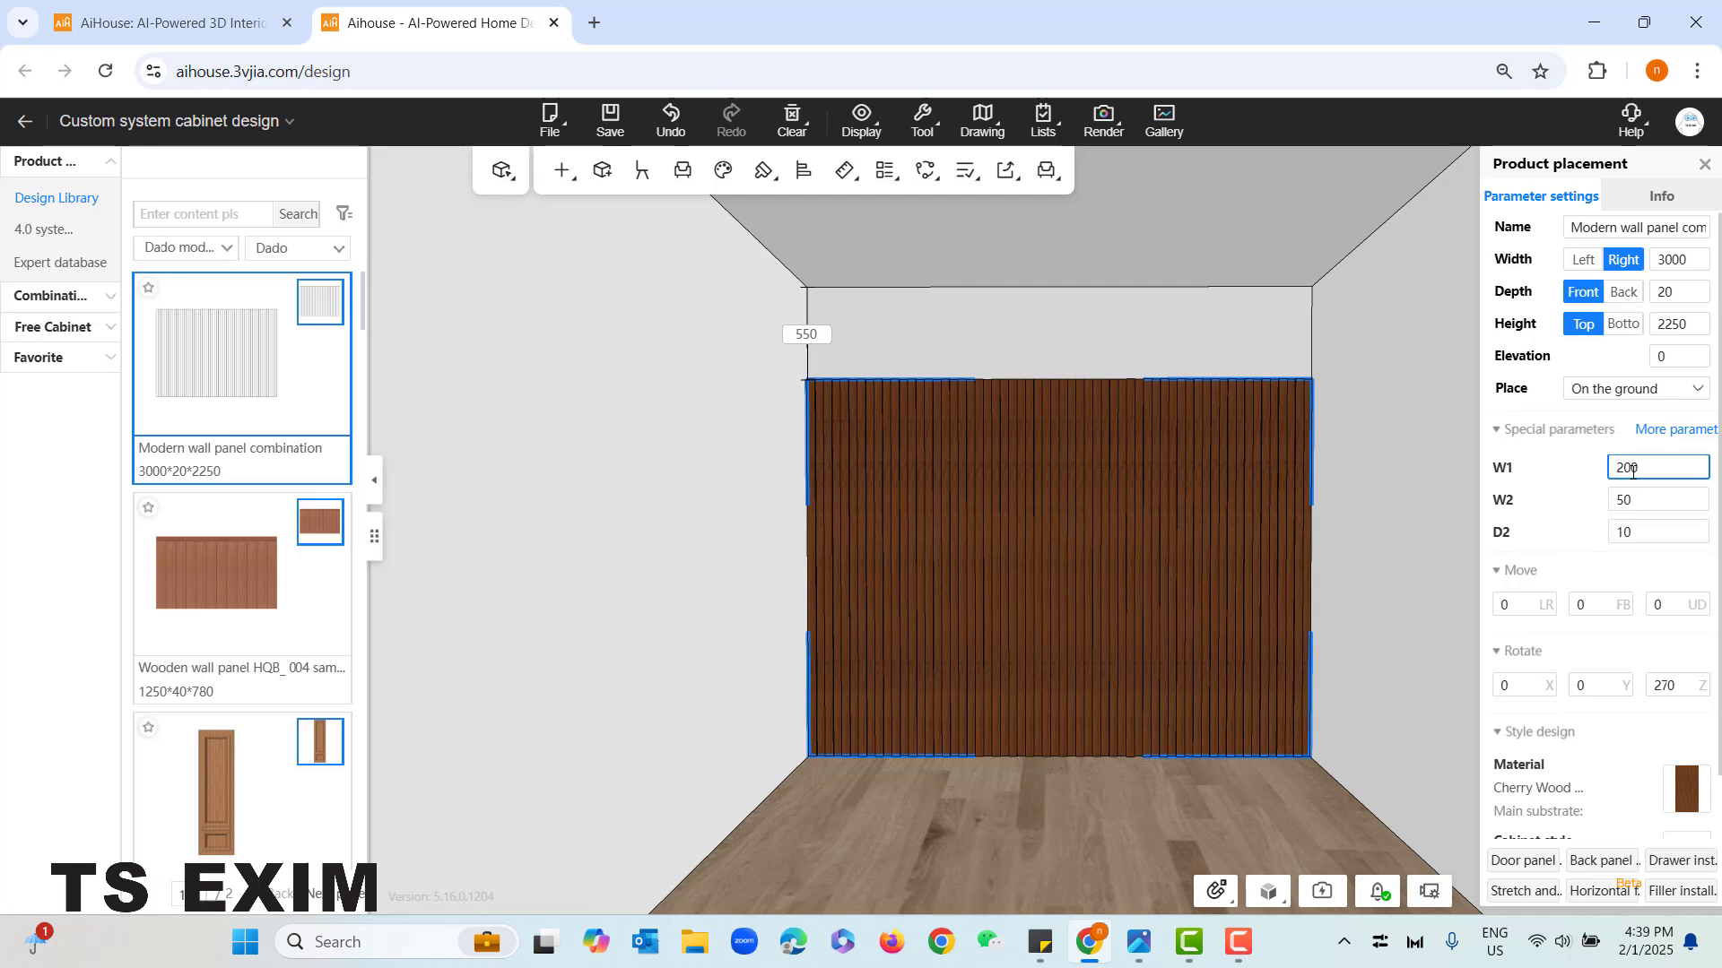
key("Tab")
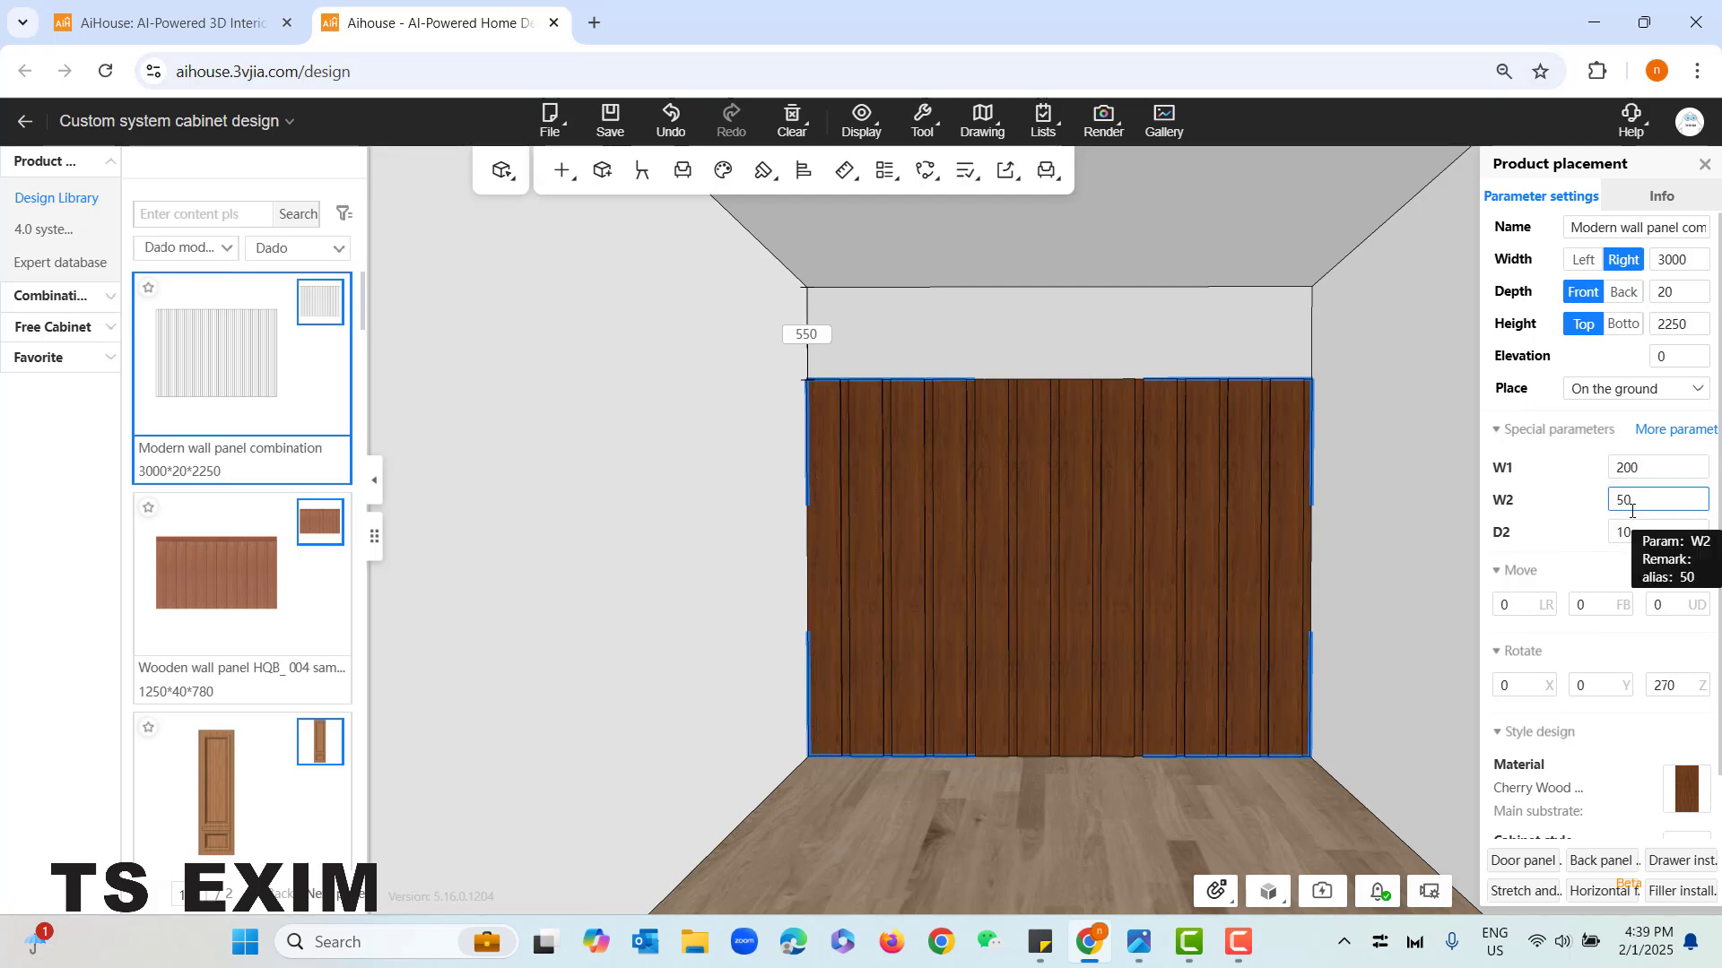
type("10")
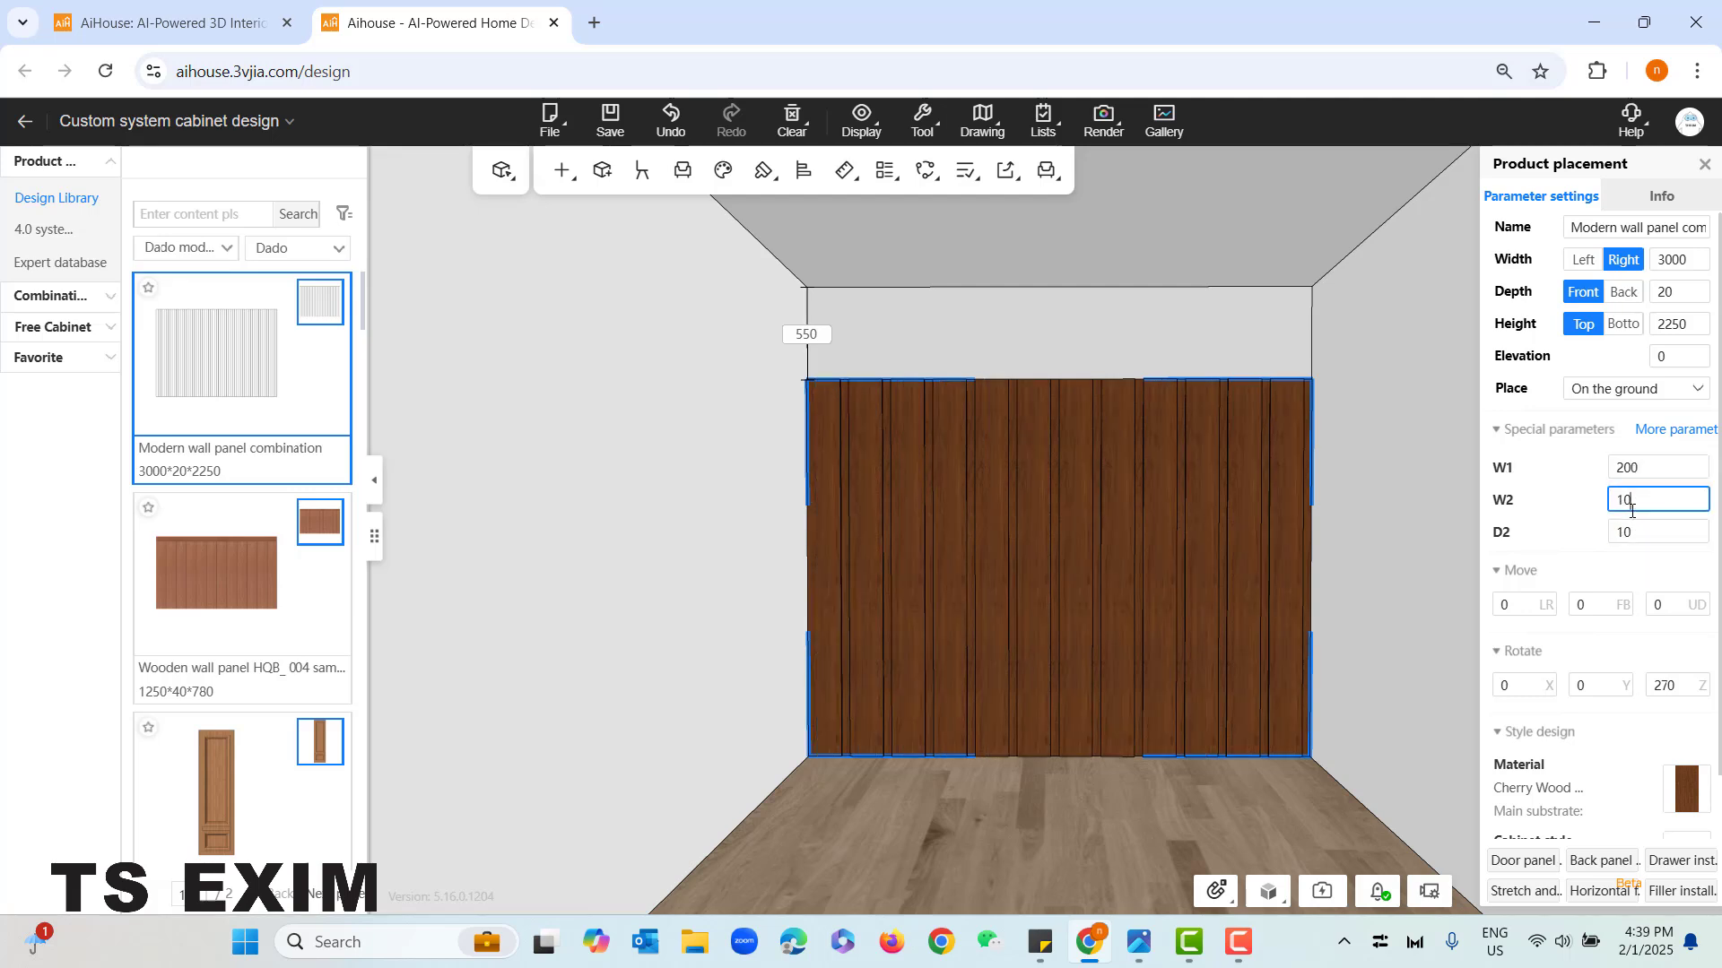
key("Return")
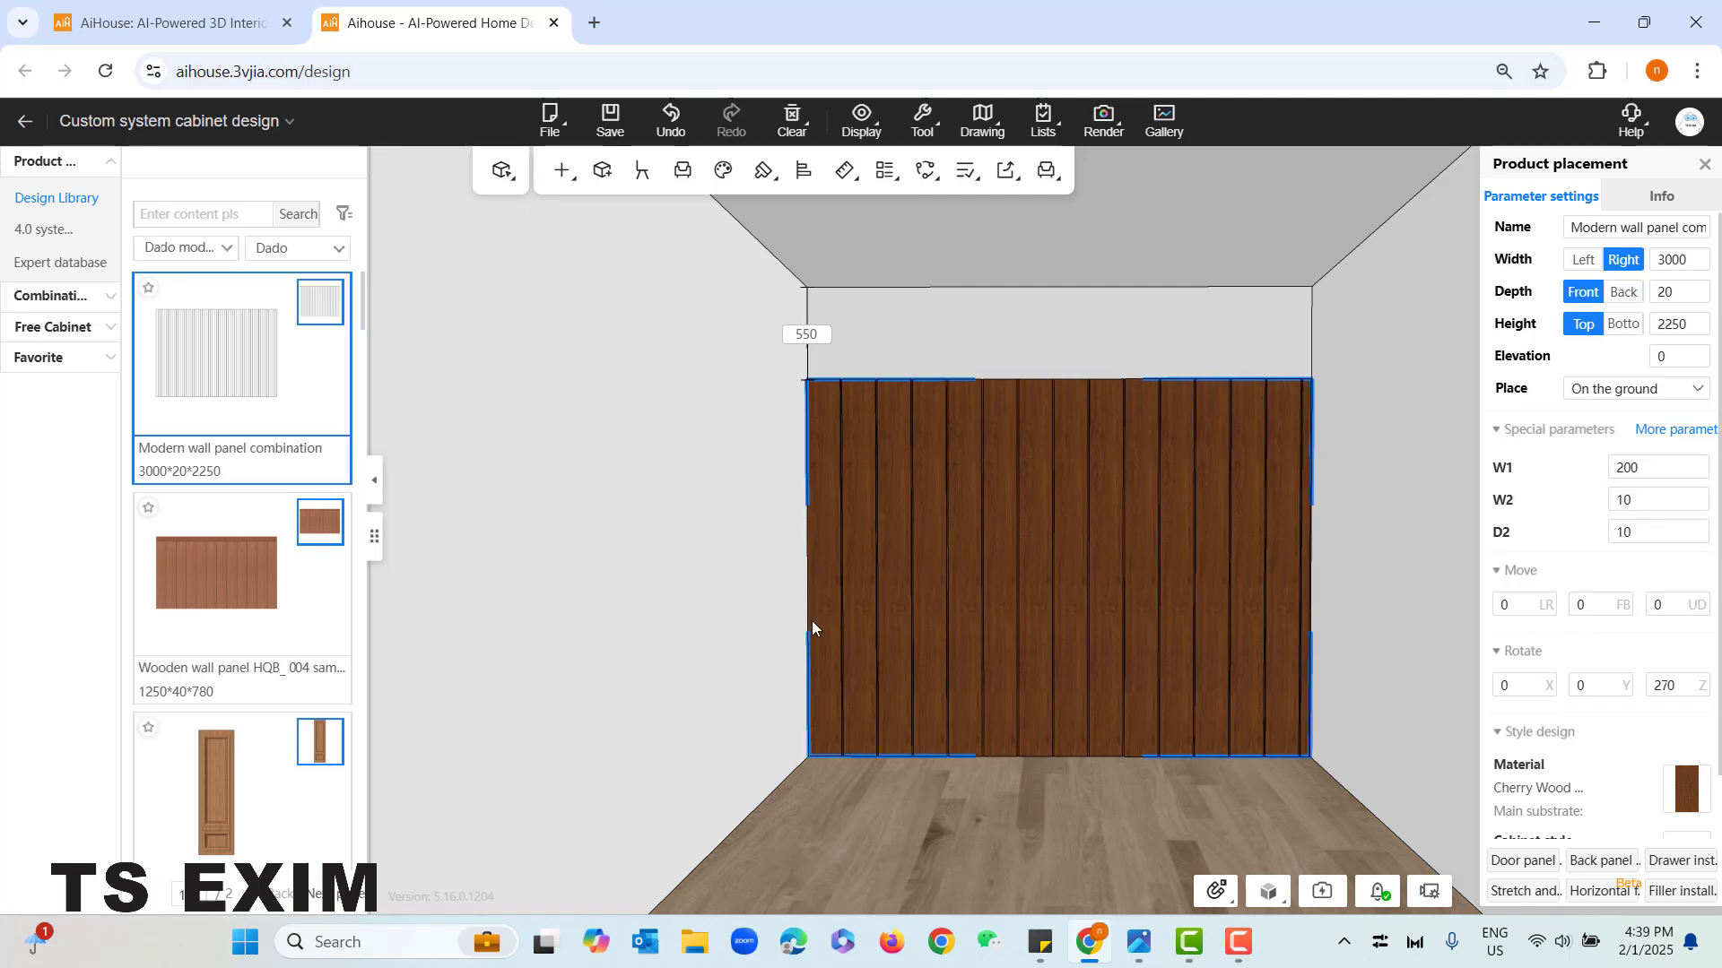
- Set the wall panel's W1 parameter to 220
left_click(1515, 696)
scroll(971, 639, "up", 2)
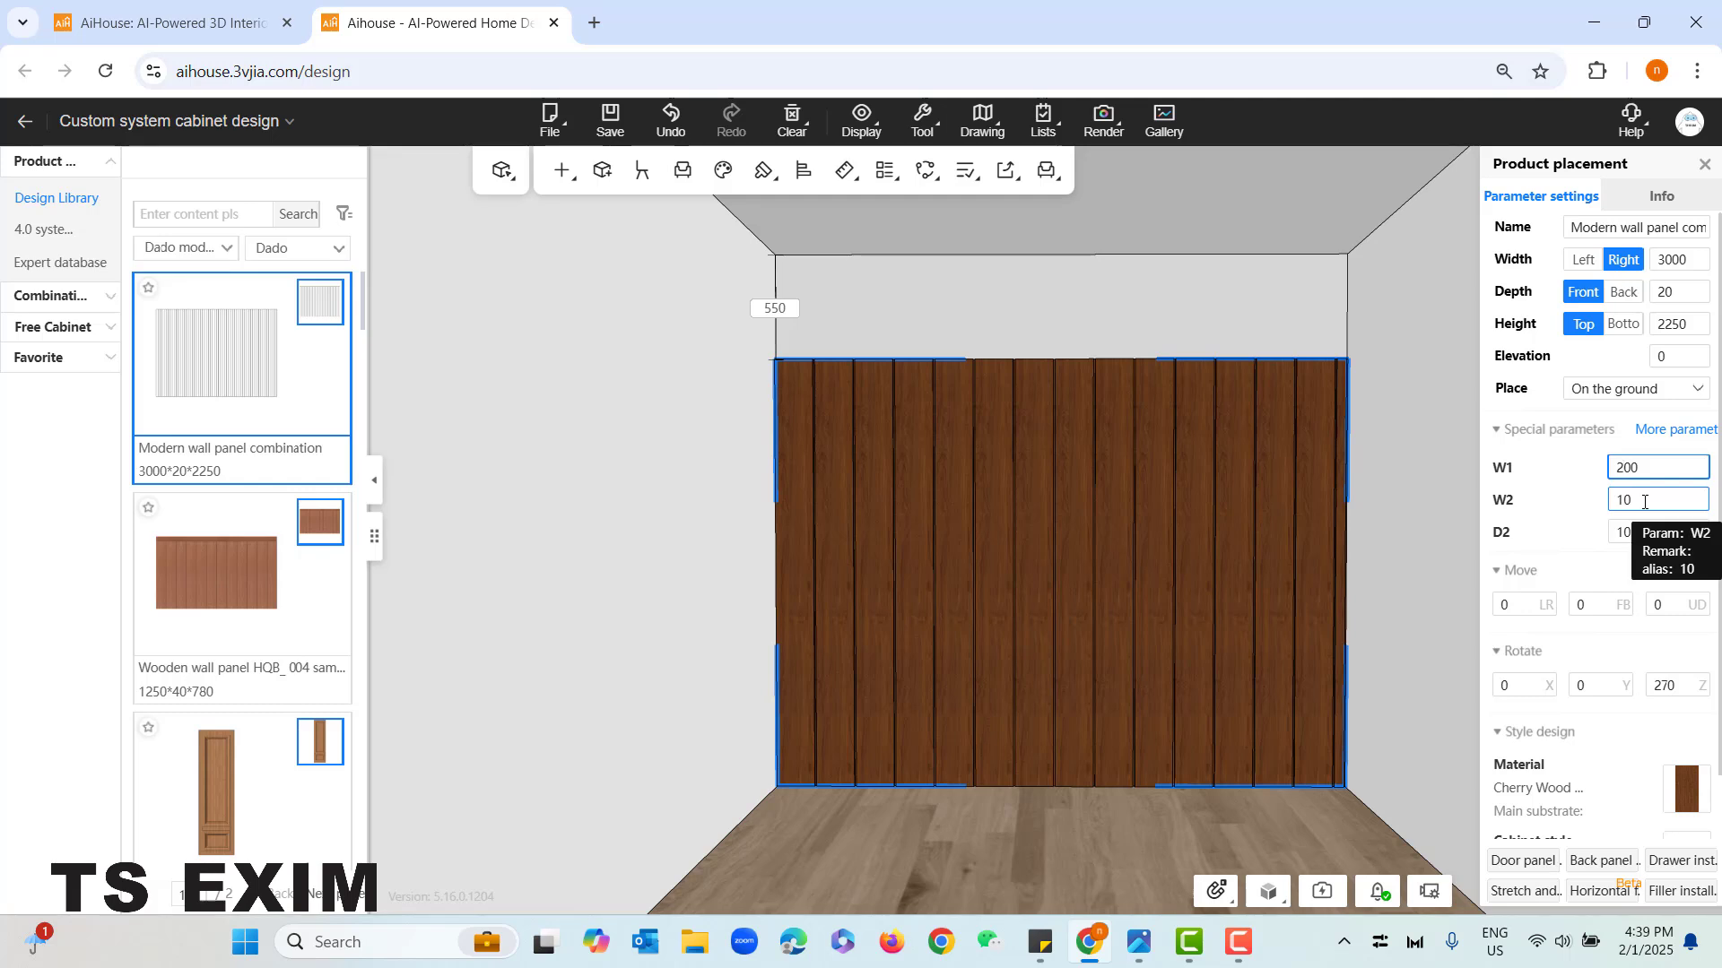
type("2")
key("Return")
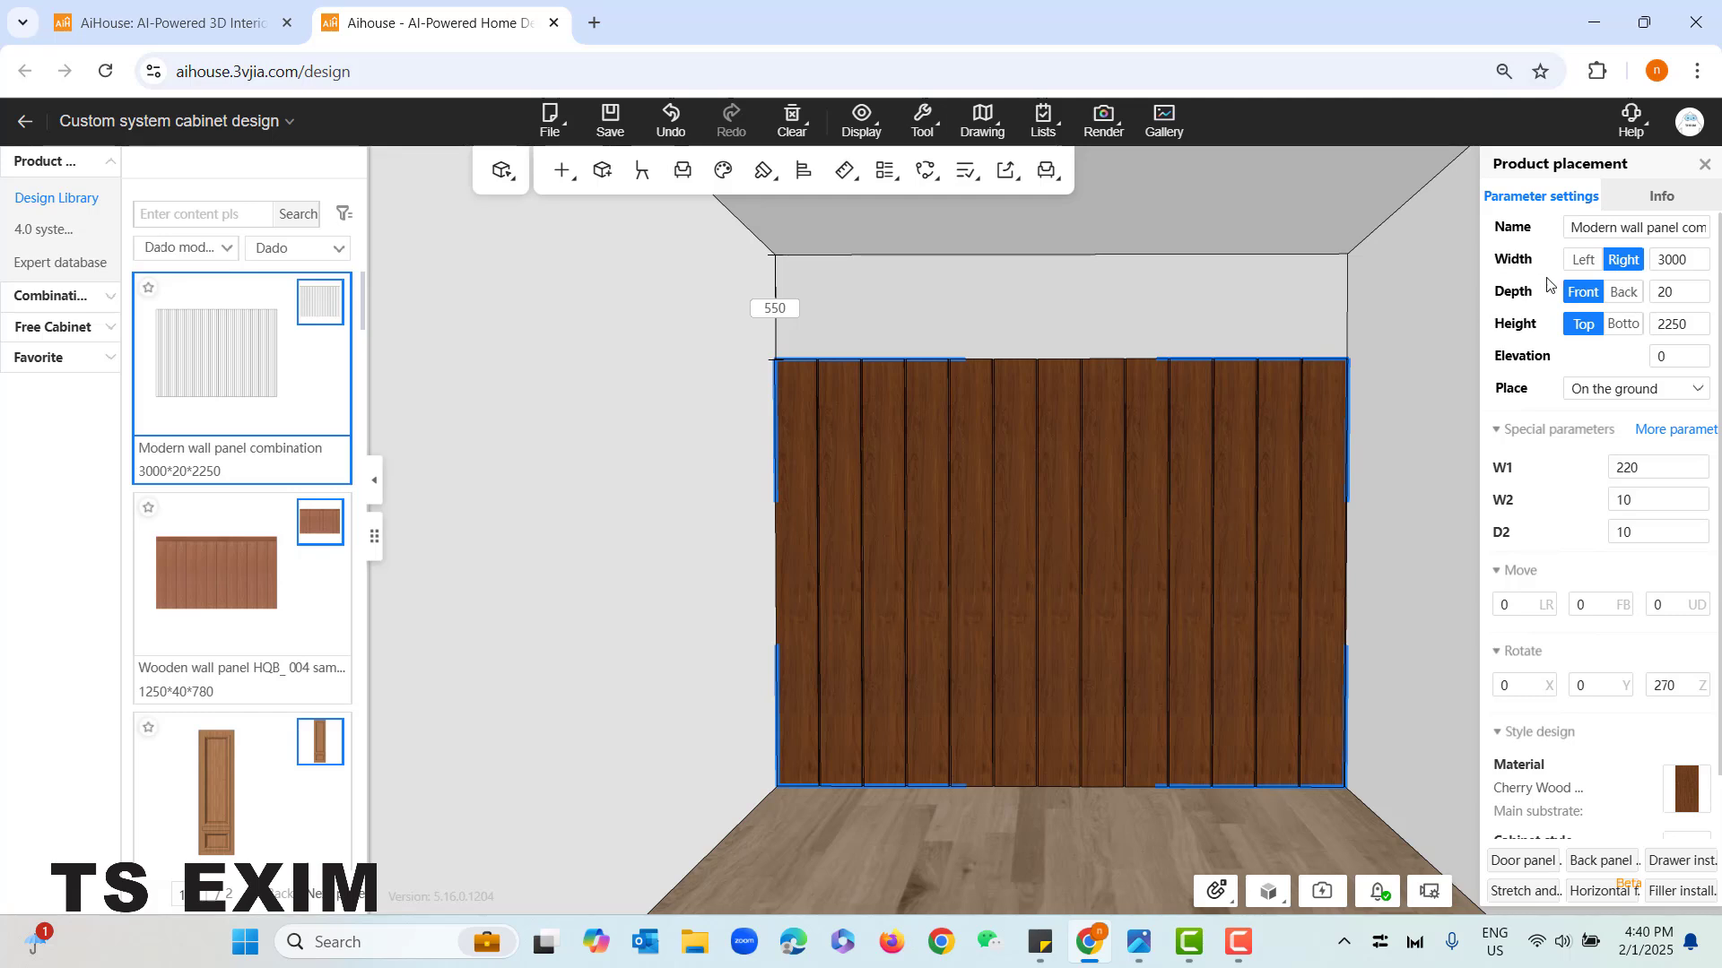
- Increase the wall panel's height by 550 to 2800 mm so it reaches the ceiling
left_click(1701, 326)
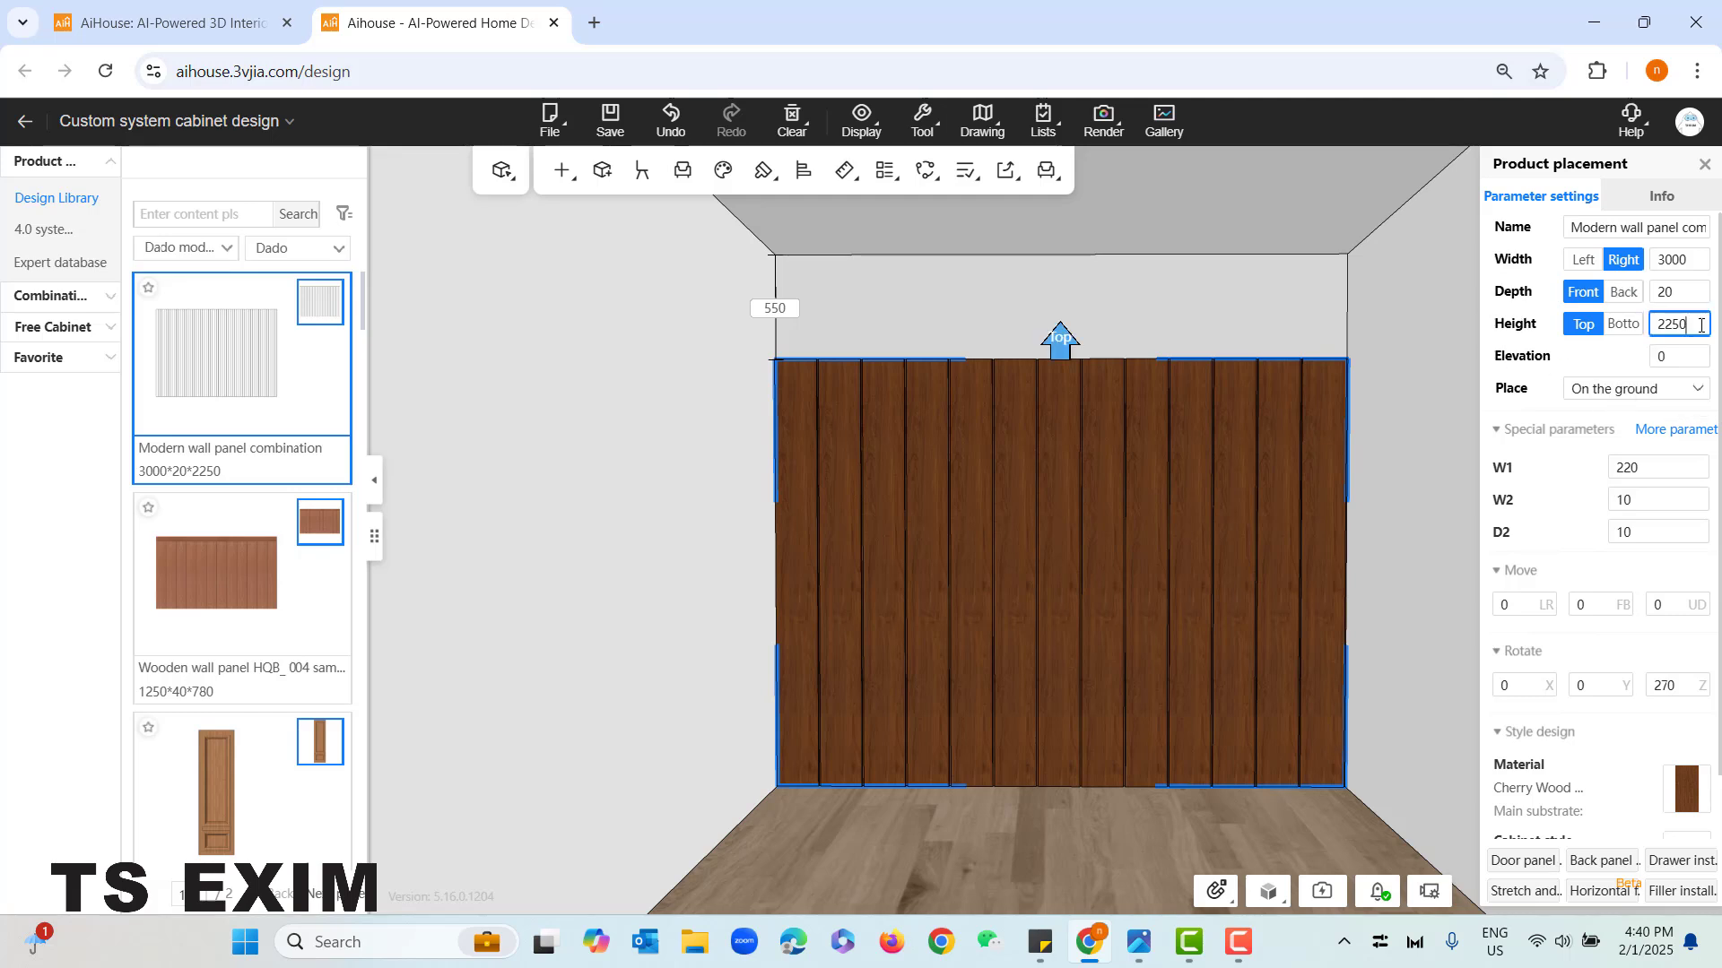
type("+55")
type("0")
key("Return")
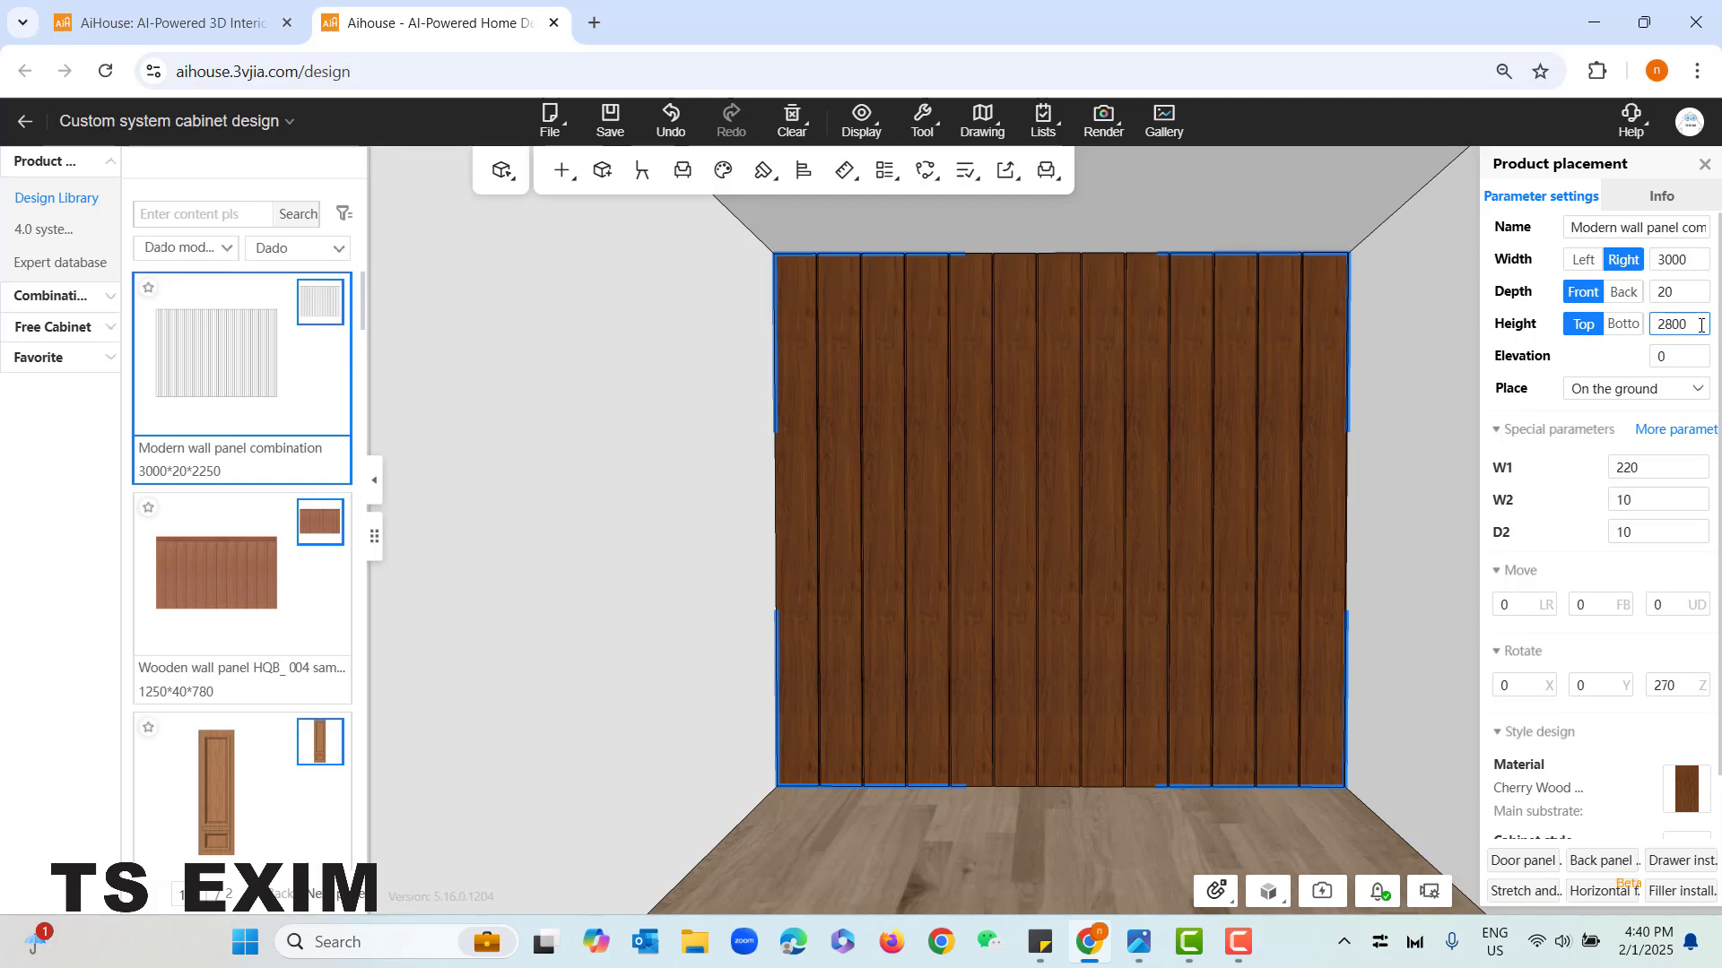
- Reduce the wall panel's height by 100 to 2700 mm and deselect the panel
left_click(1696, 327)
type("-100")
key("Return")
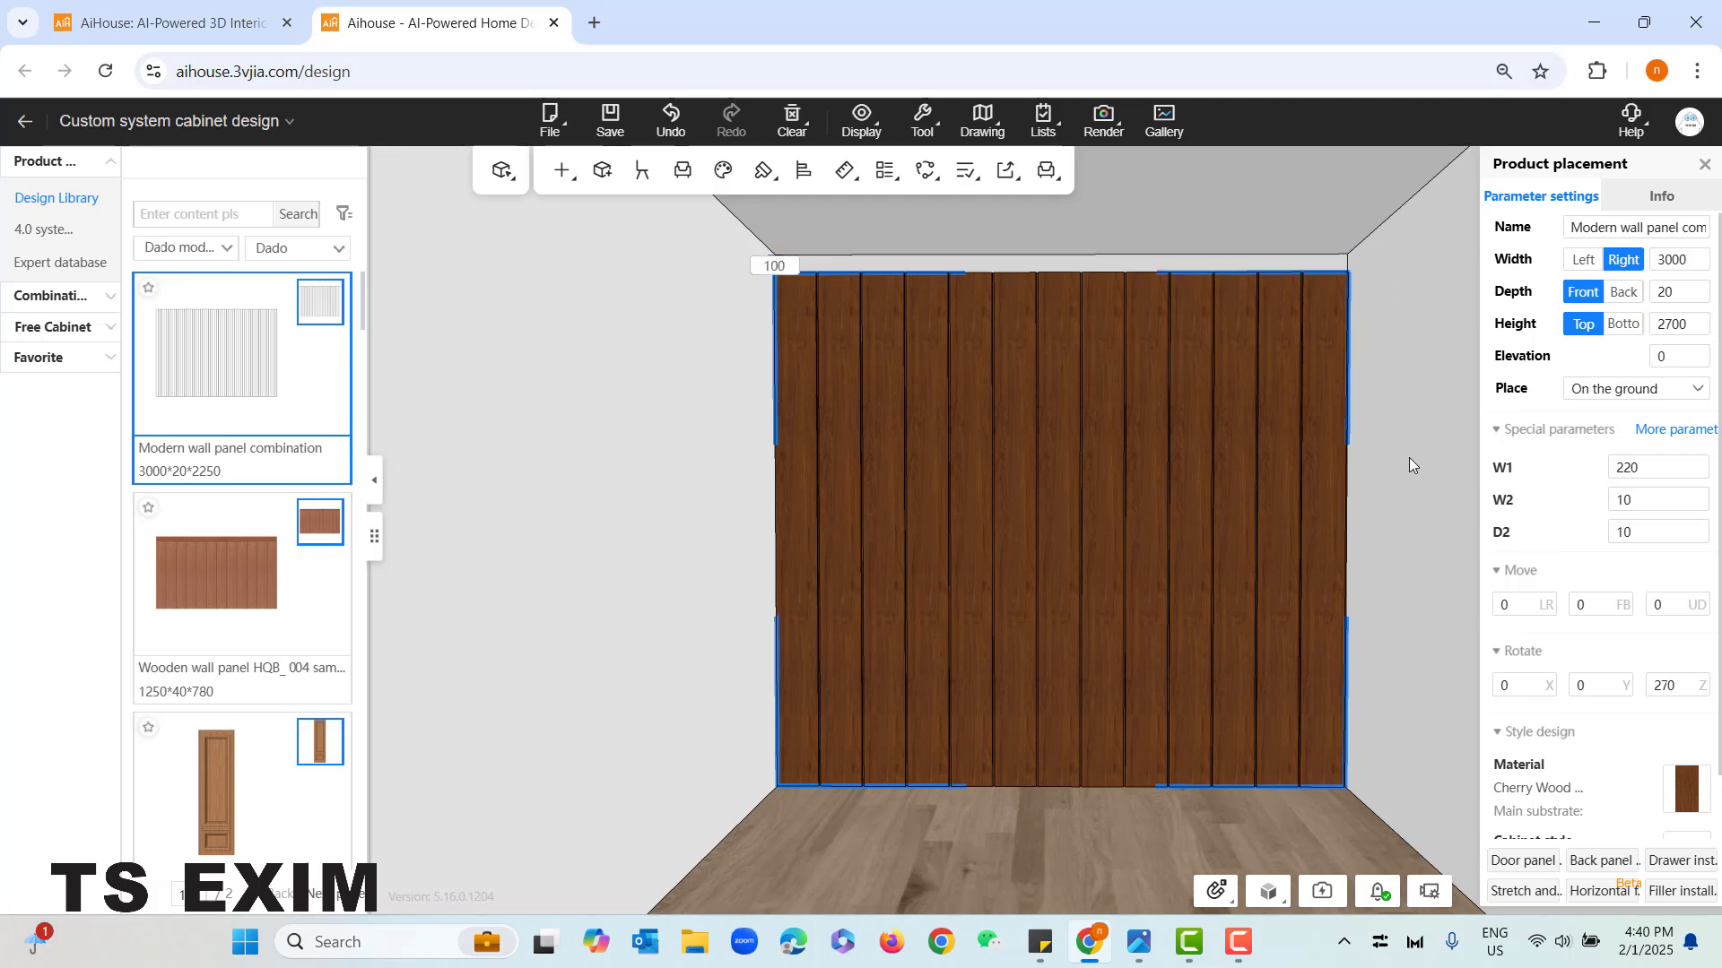
right_click_drag(1407, 457, 1460, 484)
right_click_drag(972, 400, 1019, 438)
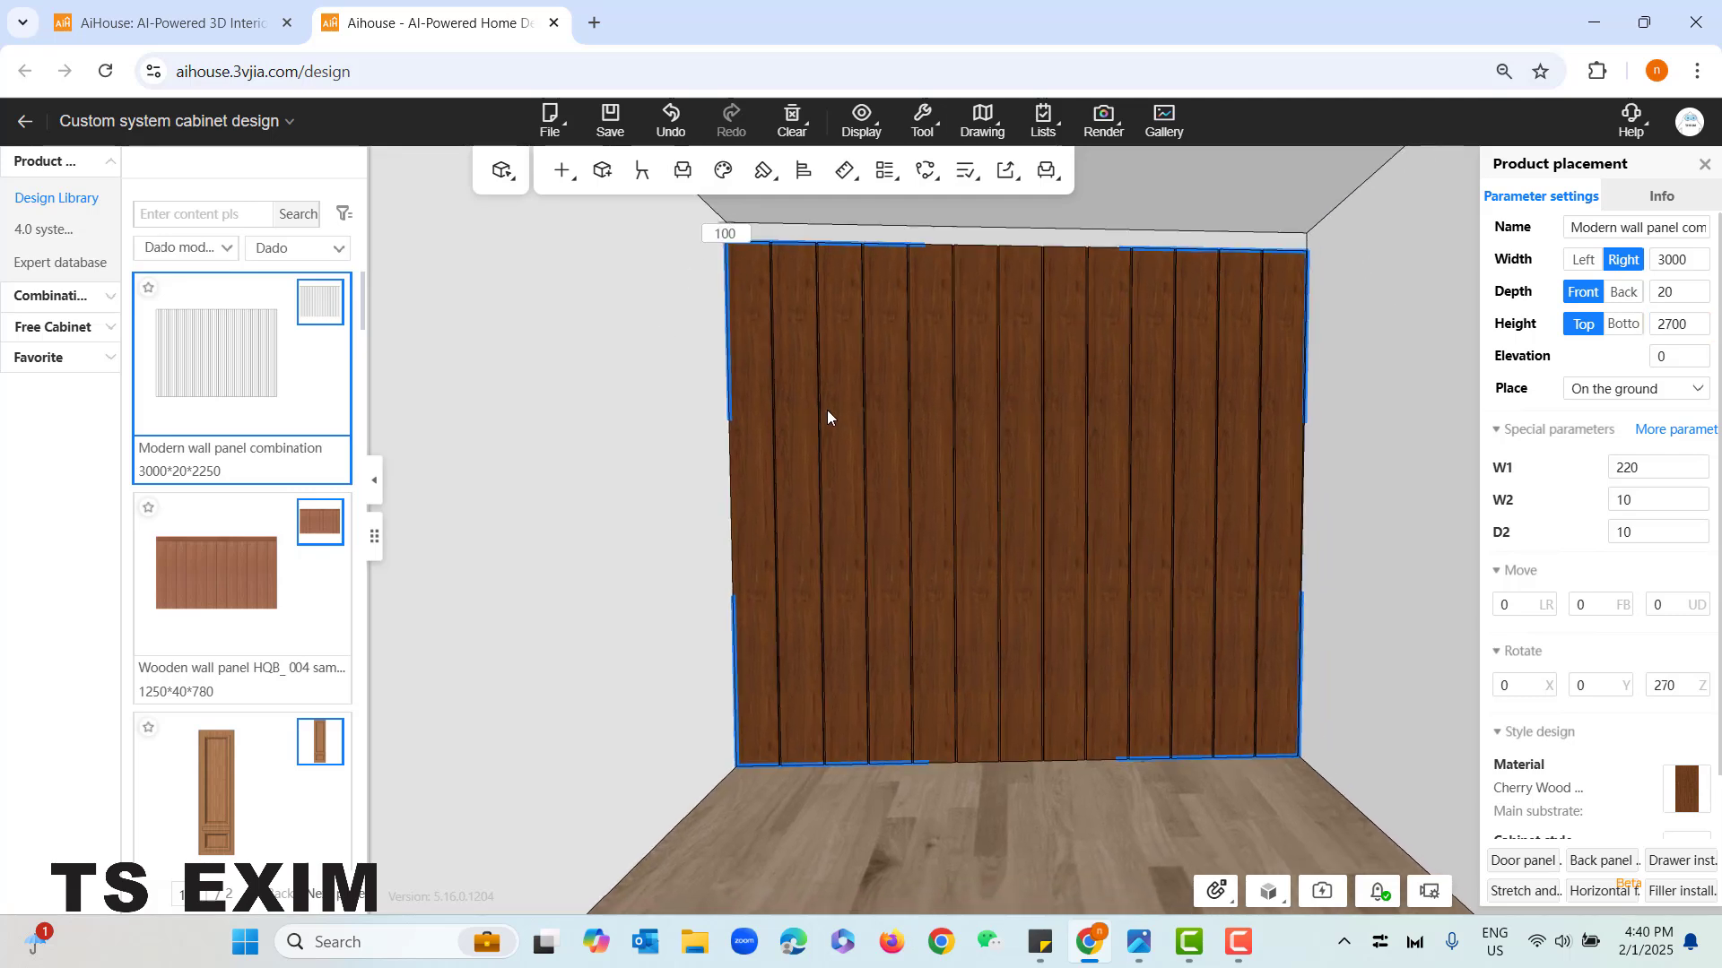
left_click(1445, 541)
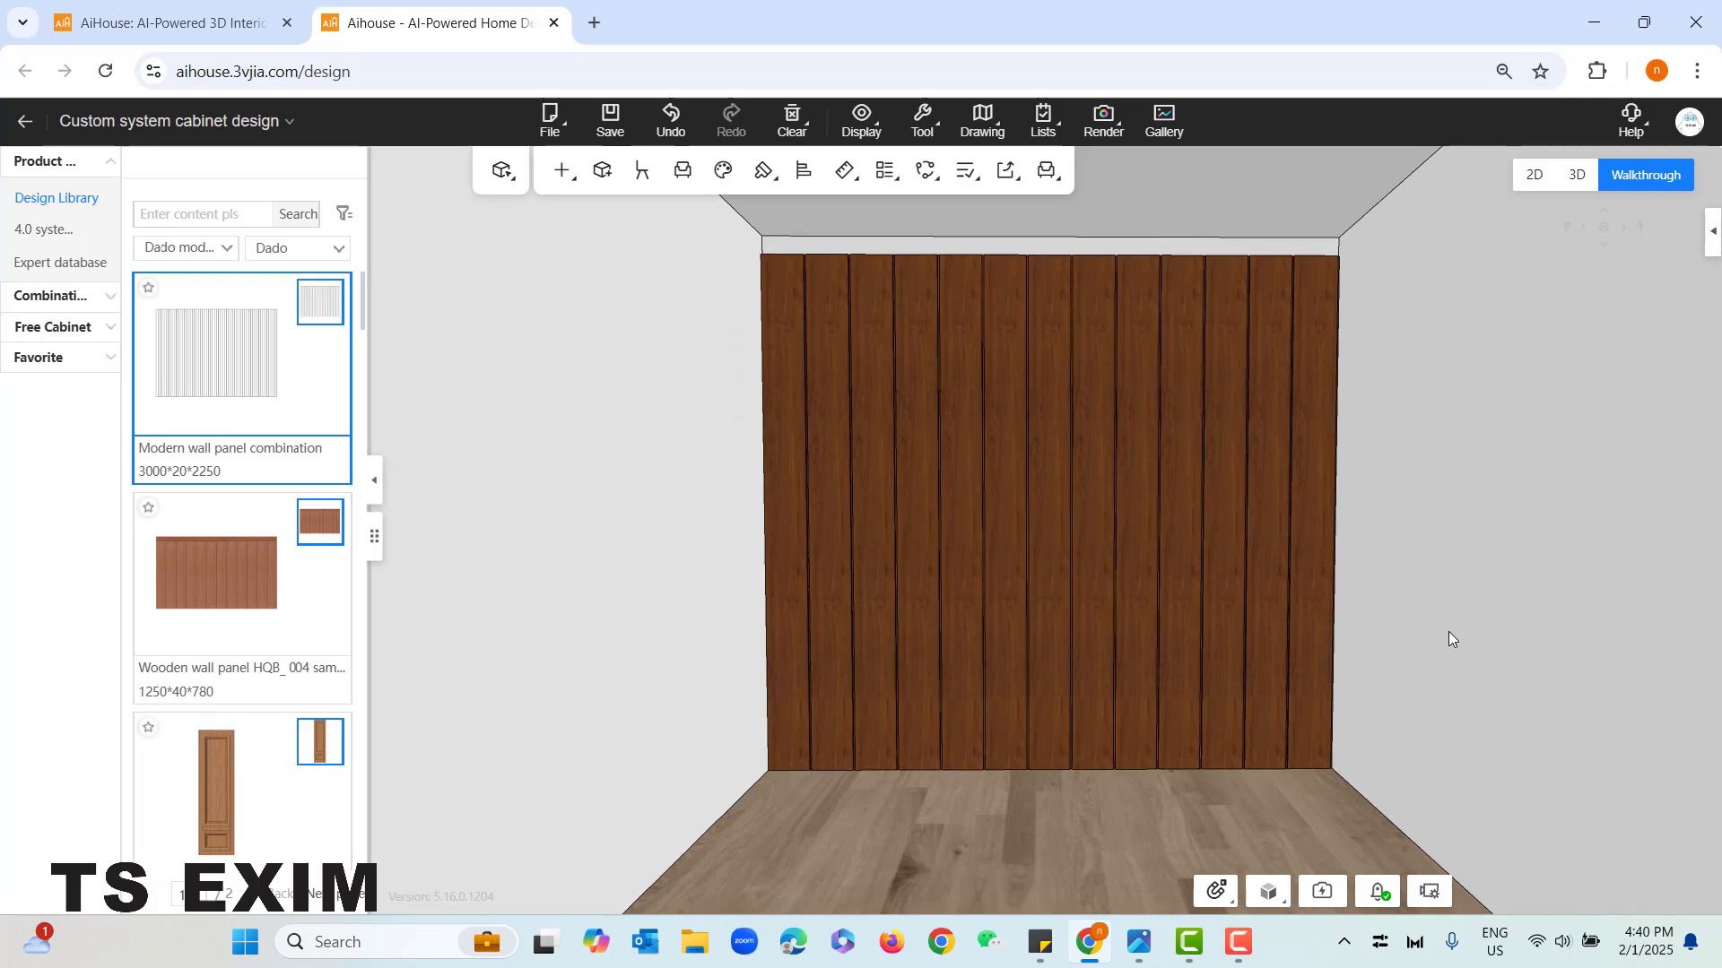
- Check the reference photo and show the Plate type parts of the Component class category in the design library
left_click(1138, 941)
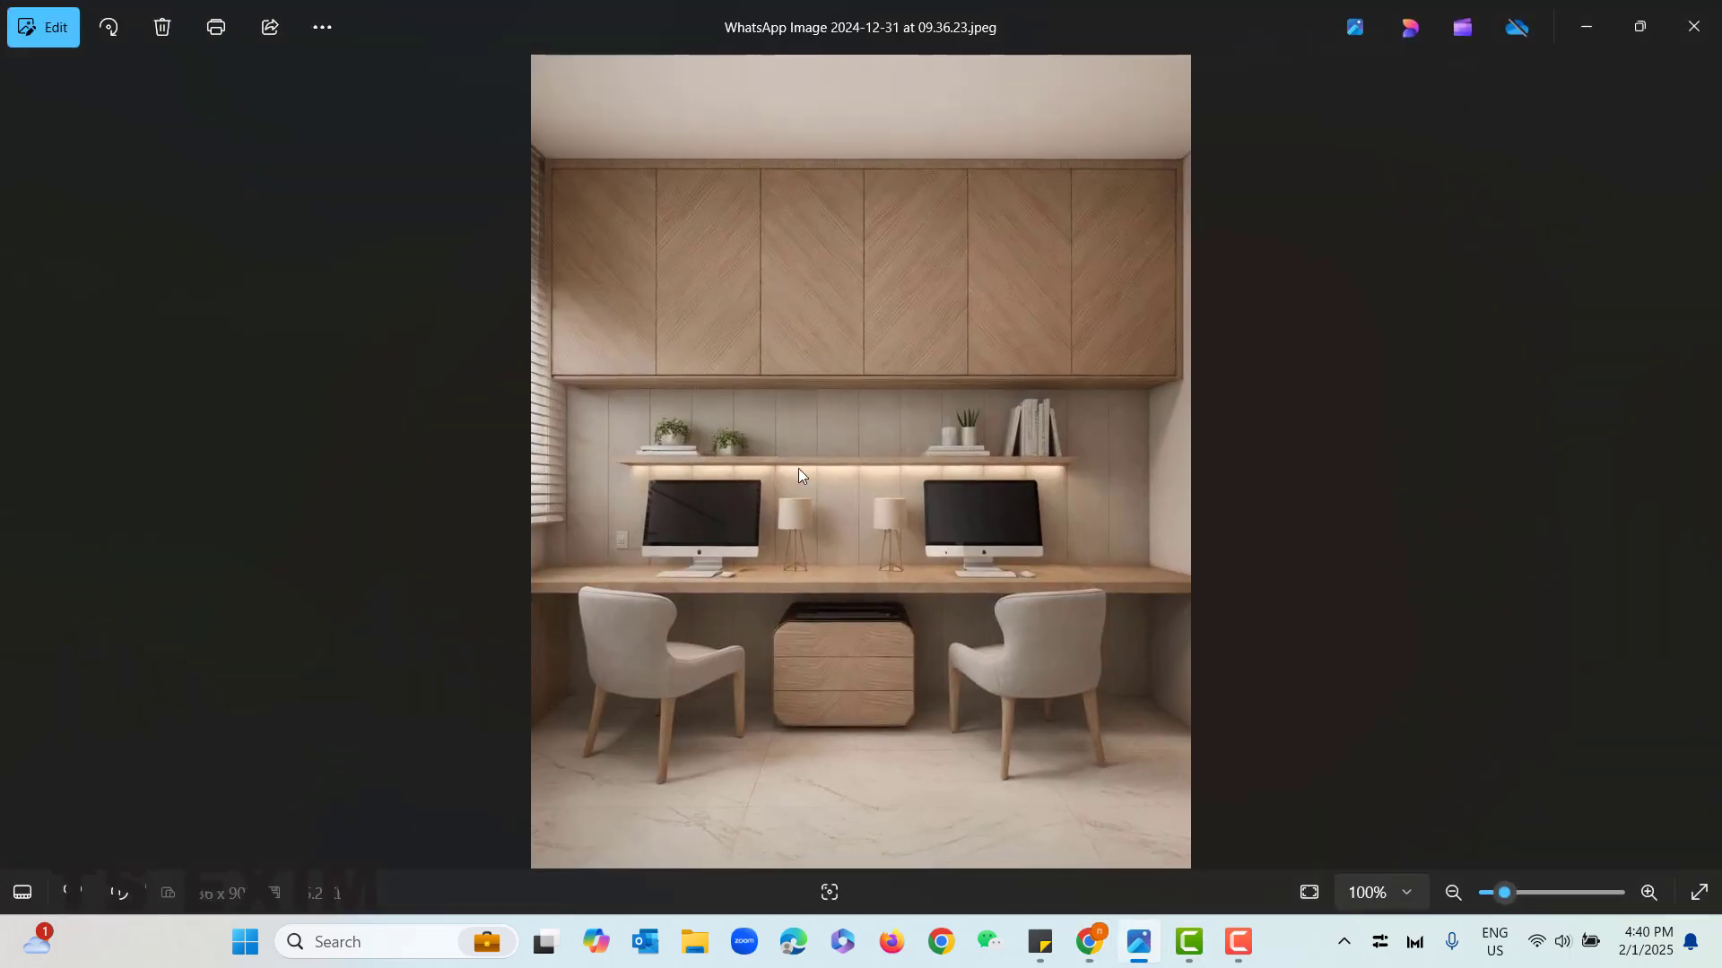
left_click(1587, 25)
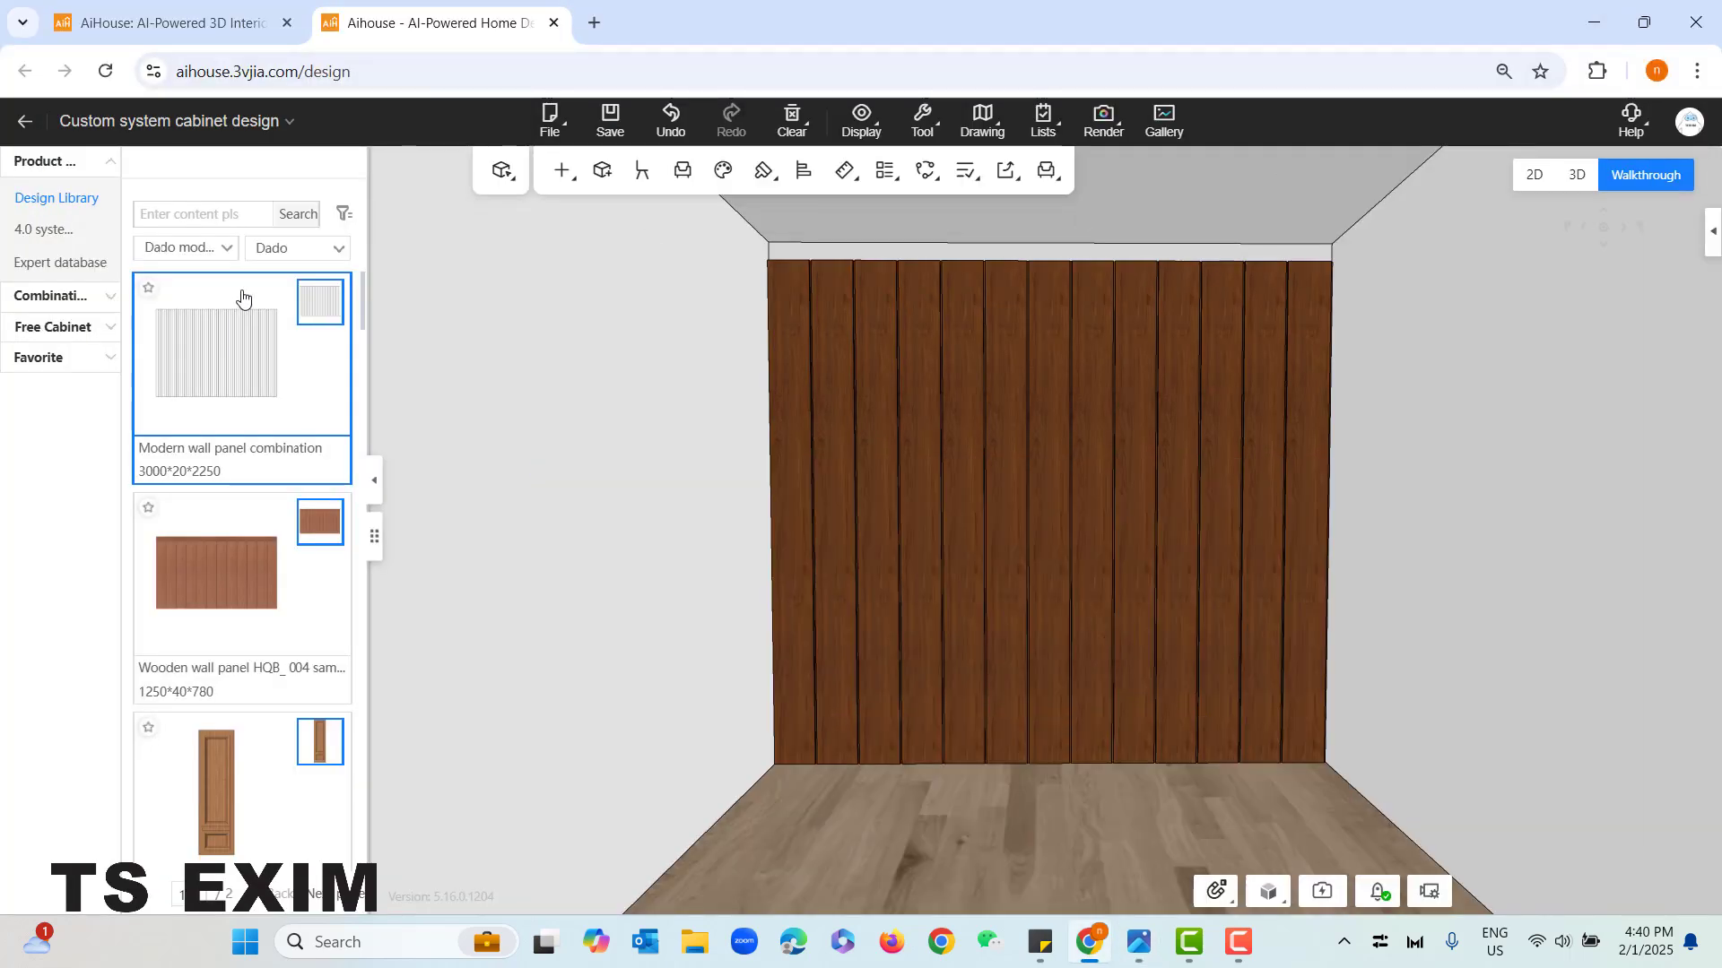
left_click(266, 256)
left_click(215, 249)
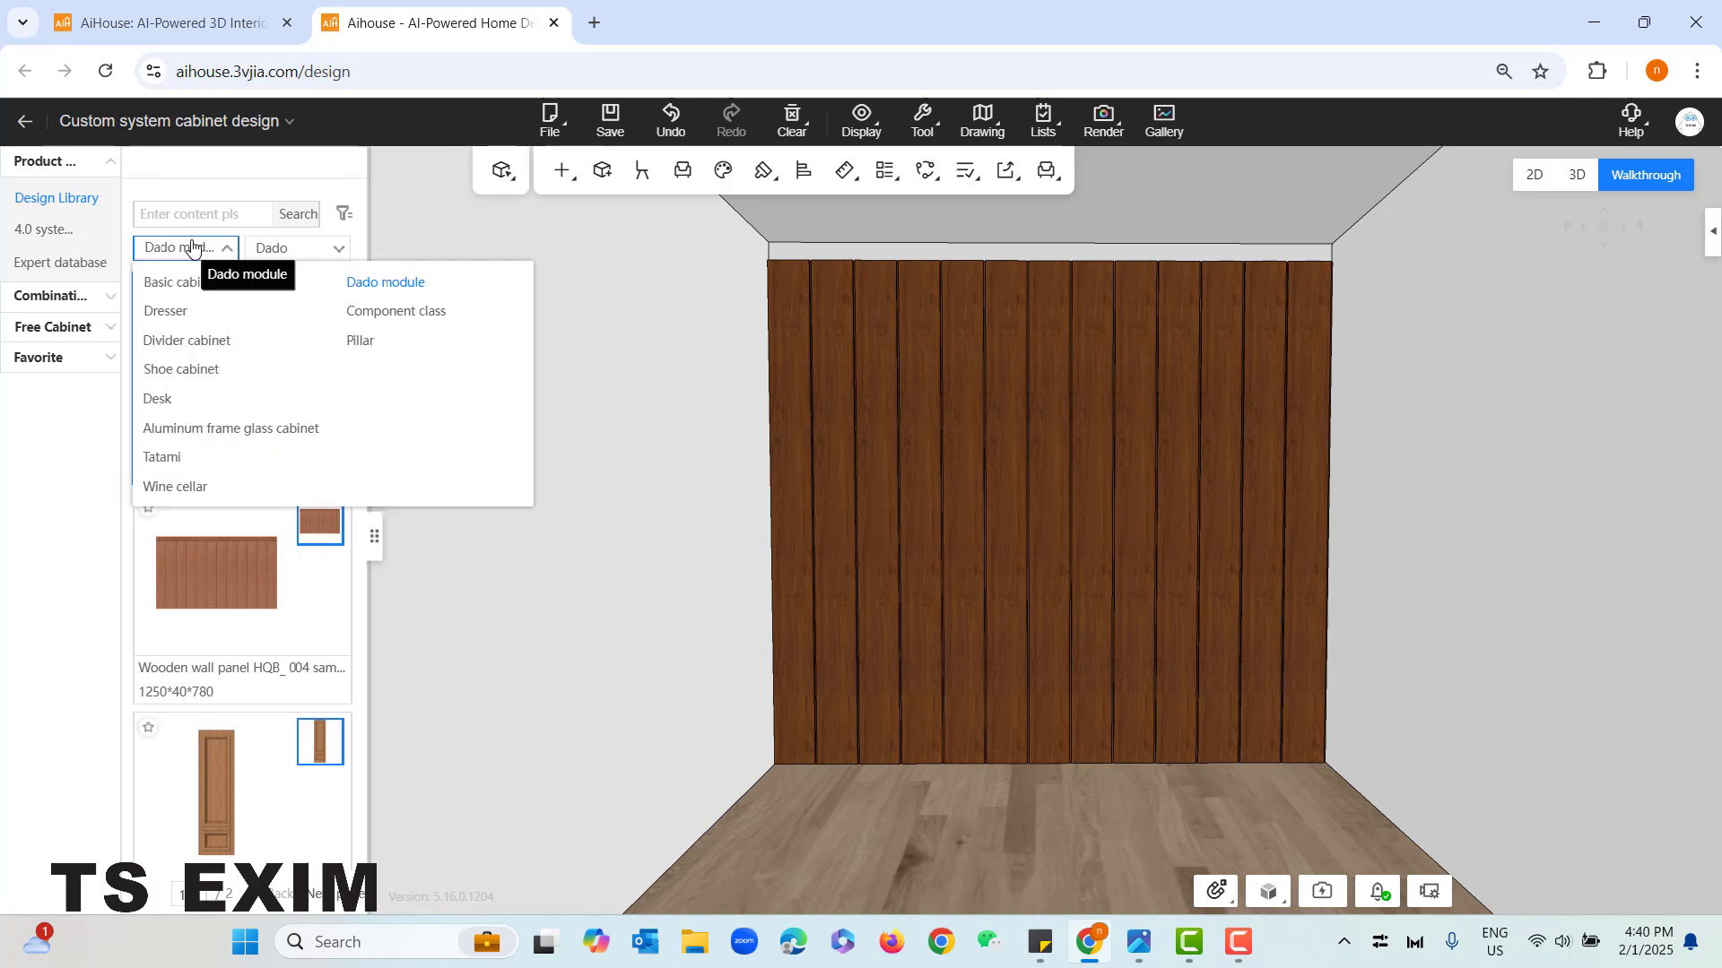
left_click(417, 314)
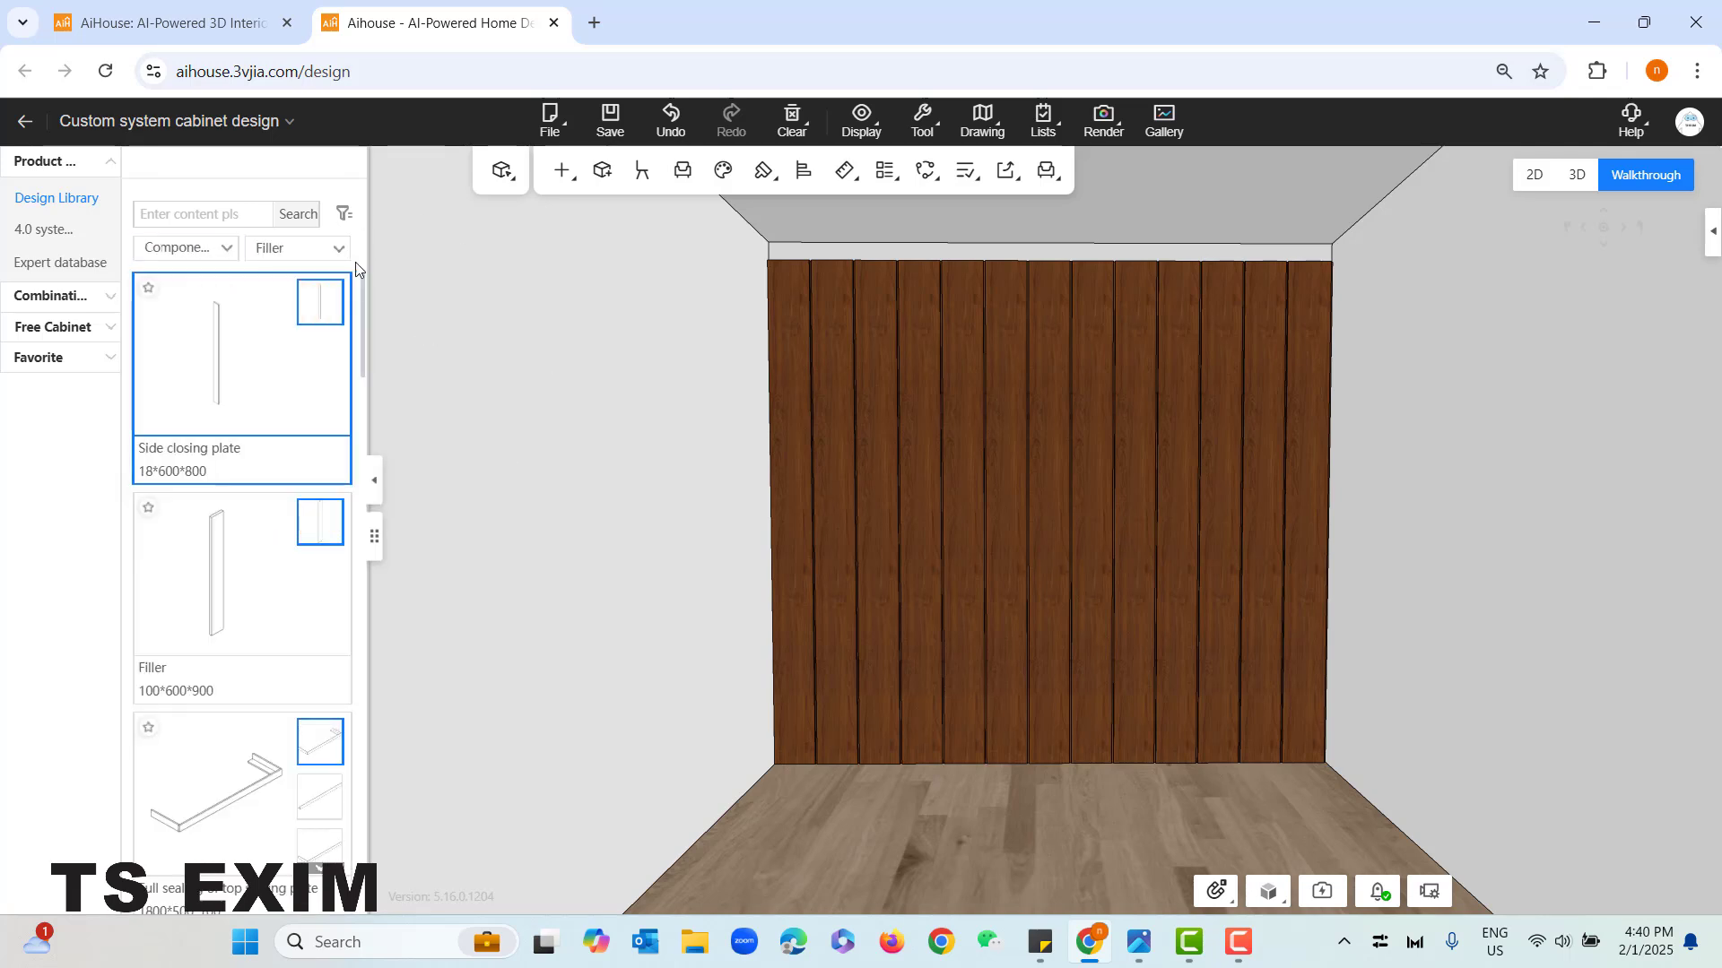
left_click(305, 248)
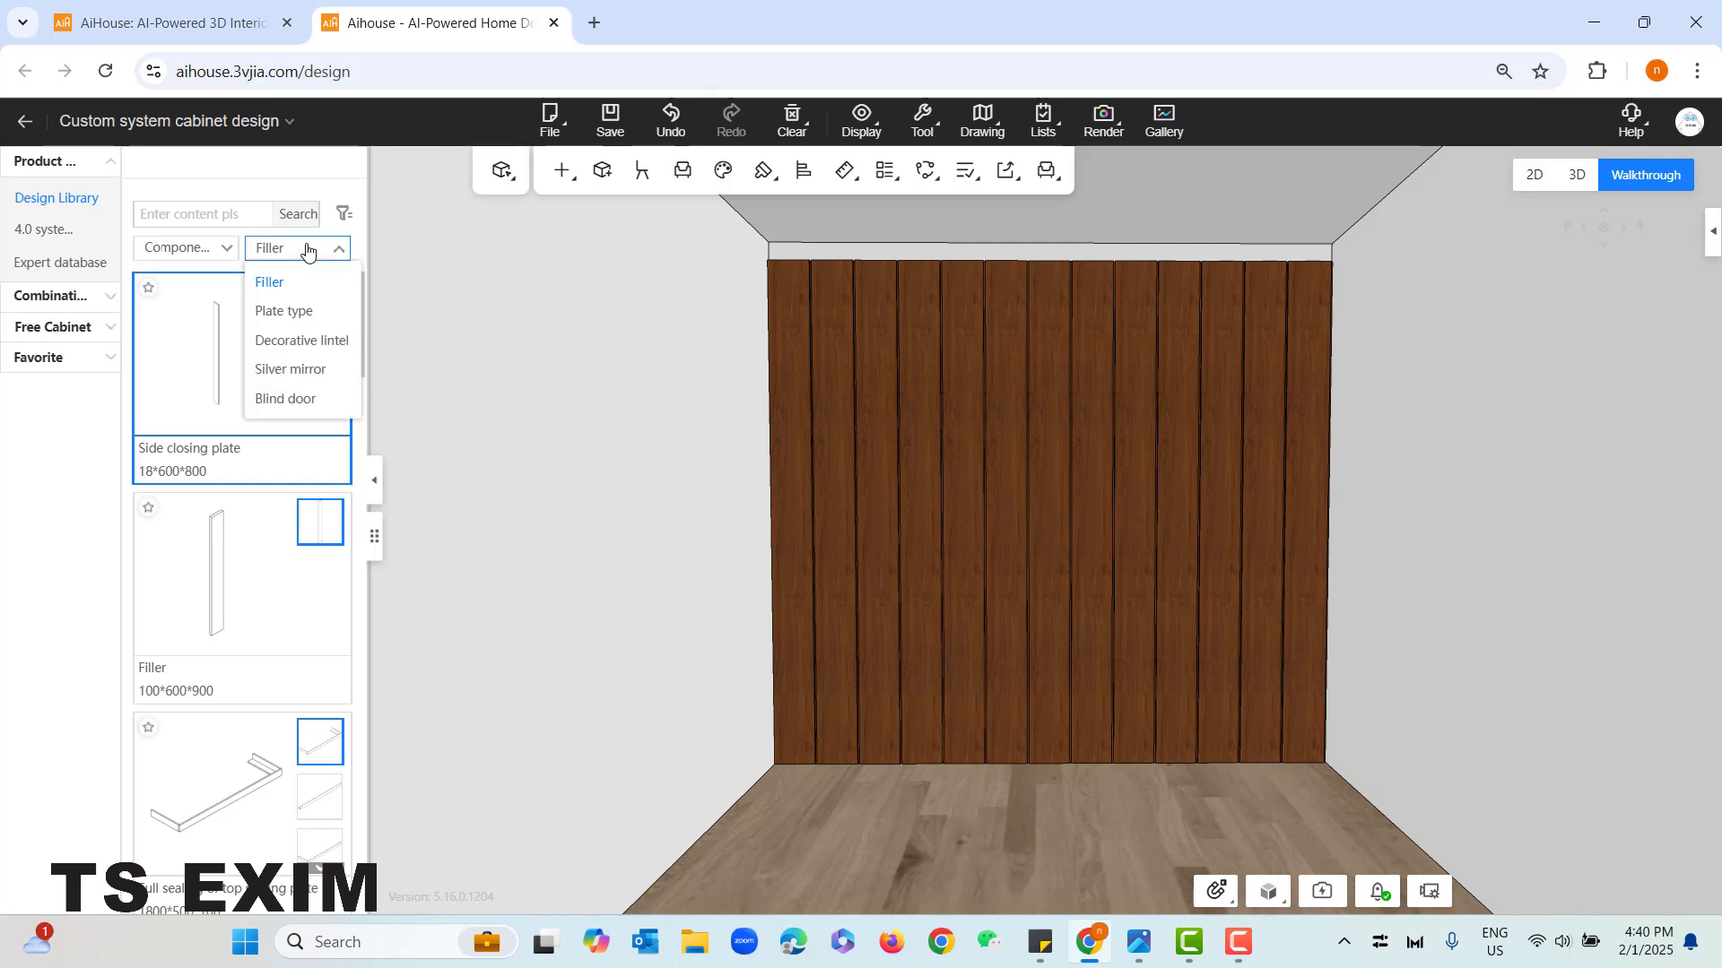
left_click(306, 314)
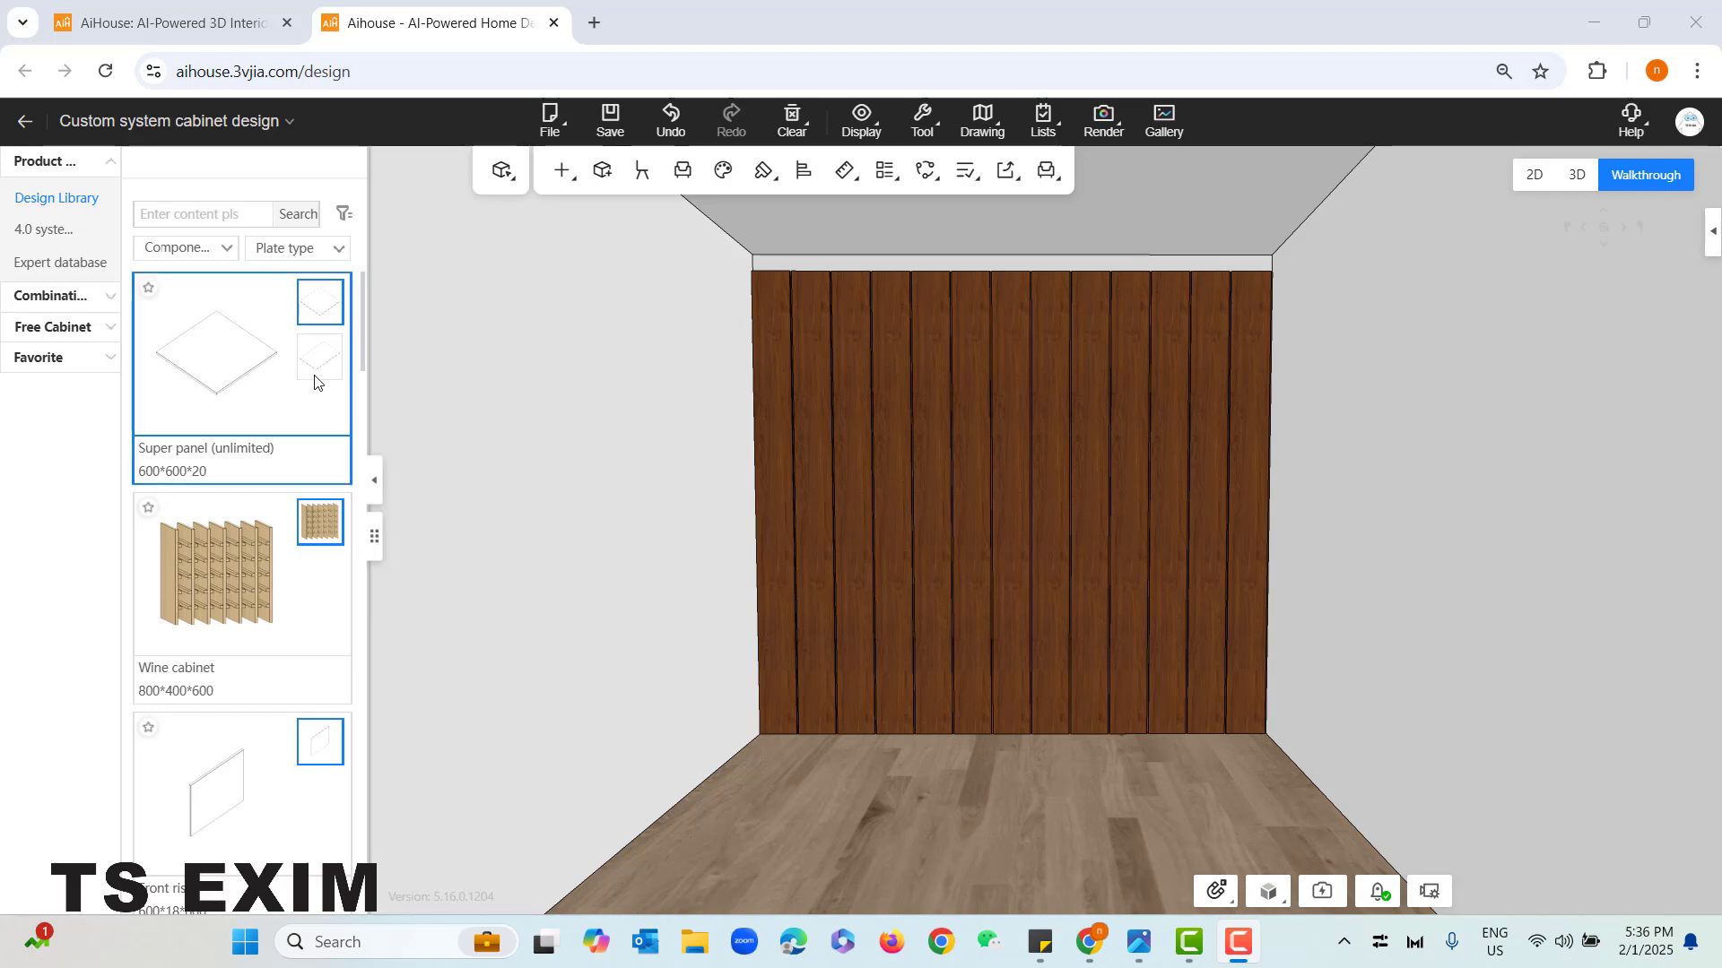
- Place a Super panel (unlimited) on the floor beside the left wall and set its distance to the back wall to 20 mm
left_click_drag(217, 350, 778, 779)
left_click(778, 776)
left_click_drag(949, 790, 998, 784)
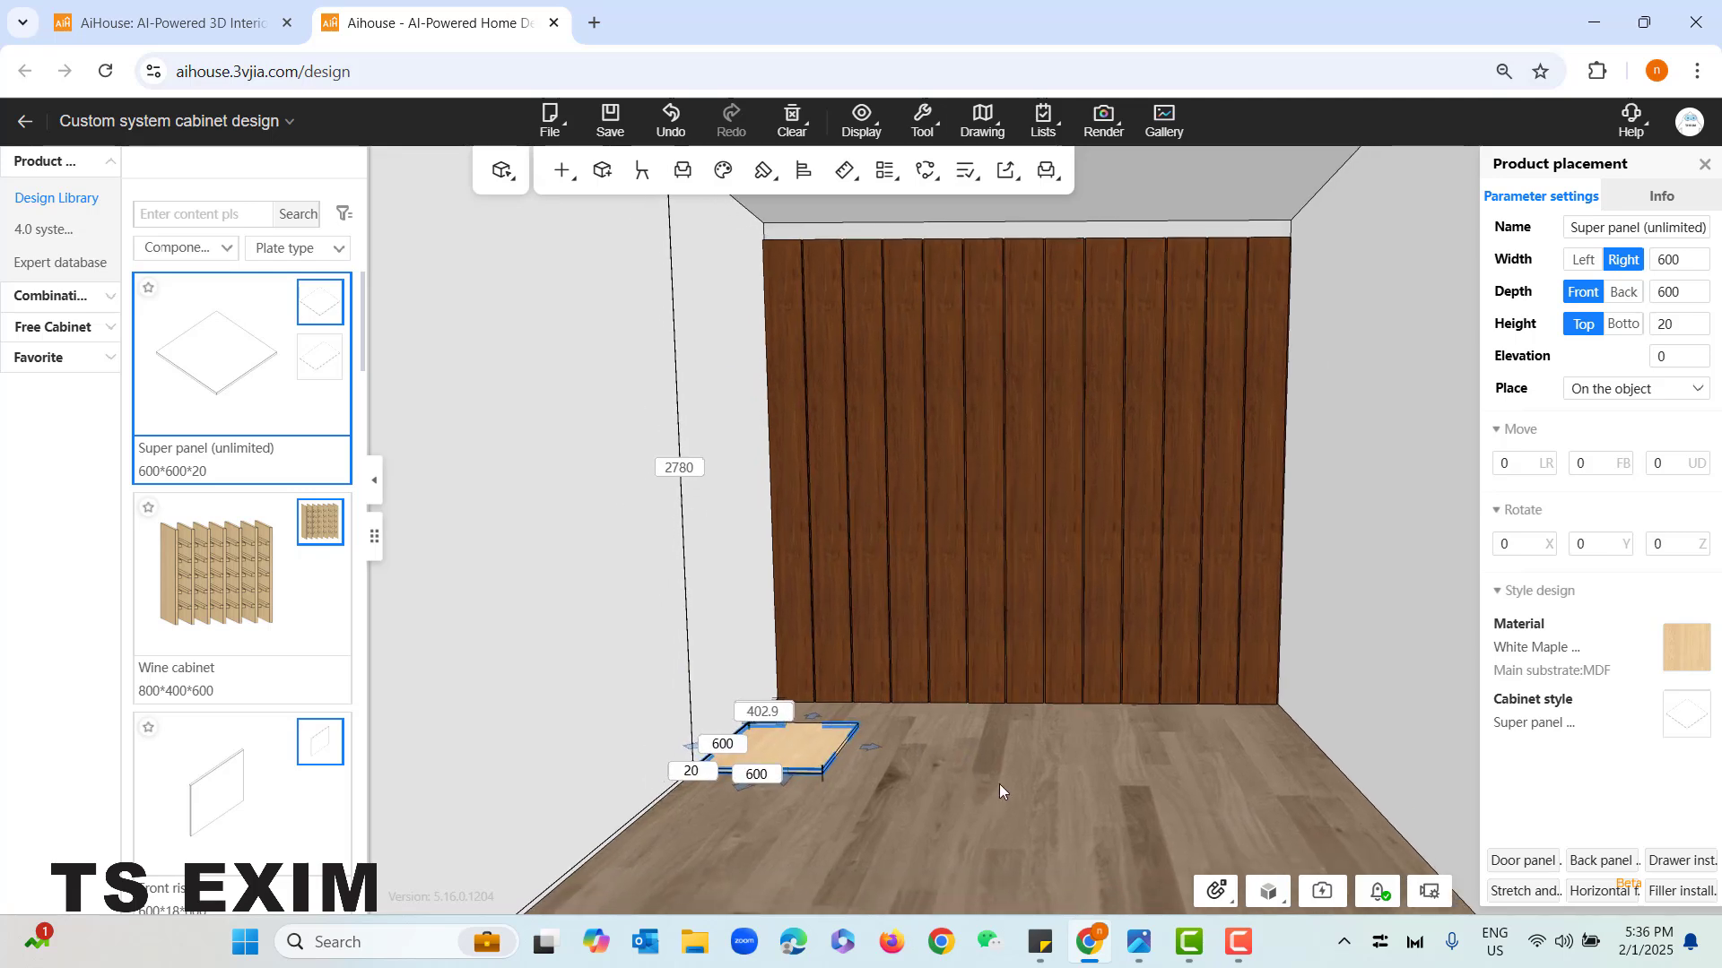
left_click(776, 715)
type("20")
key("Return")
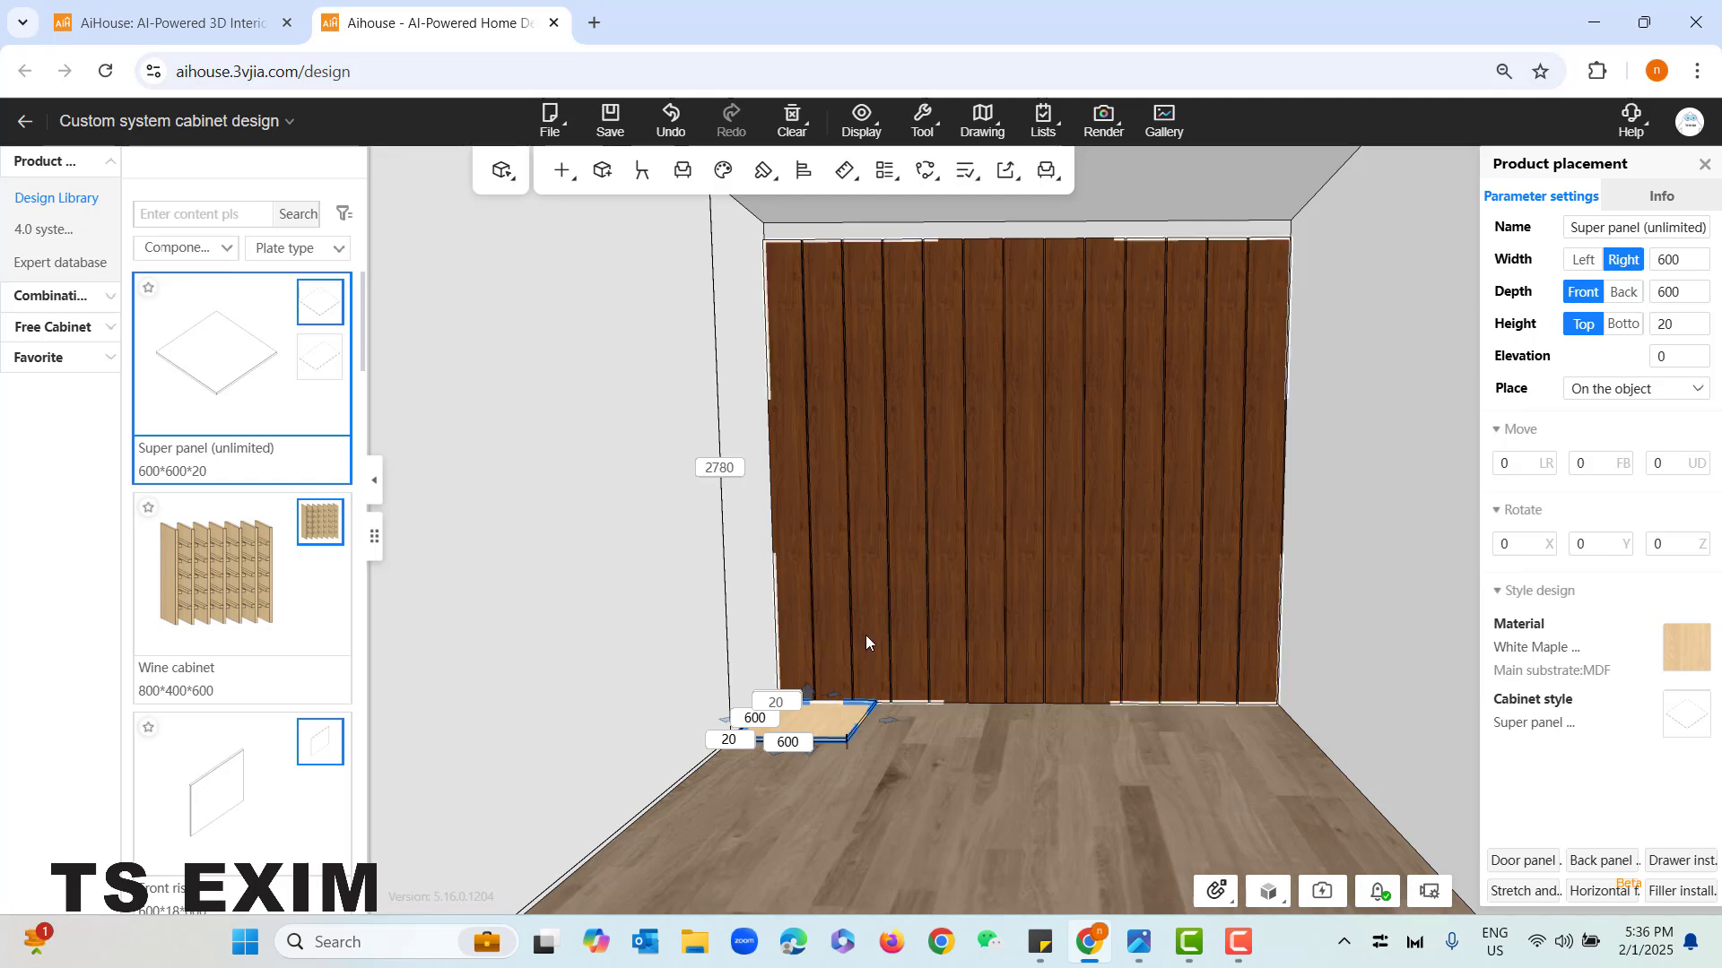
- Examine the wall panel's depth and how the floor panel sits against it
left_click(950, 499)
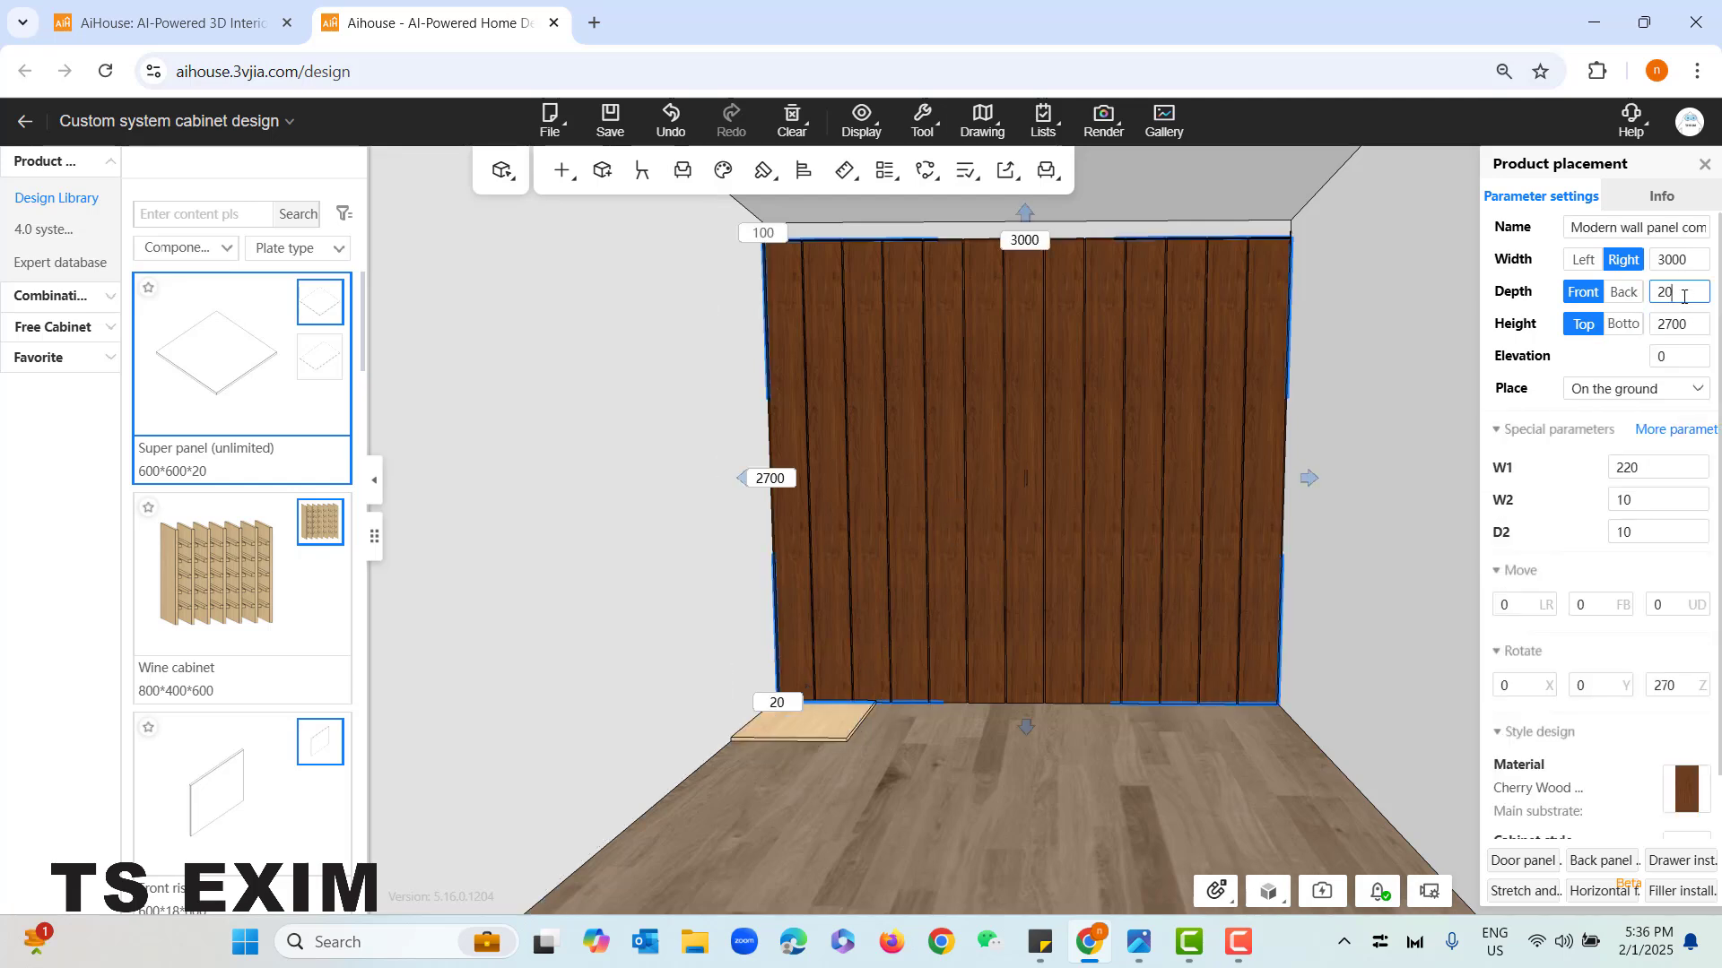
left_click_drag(1684, 297, 1610, 306)
right_click_drag(778, 714, 768, 711)
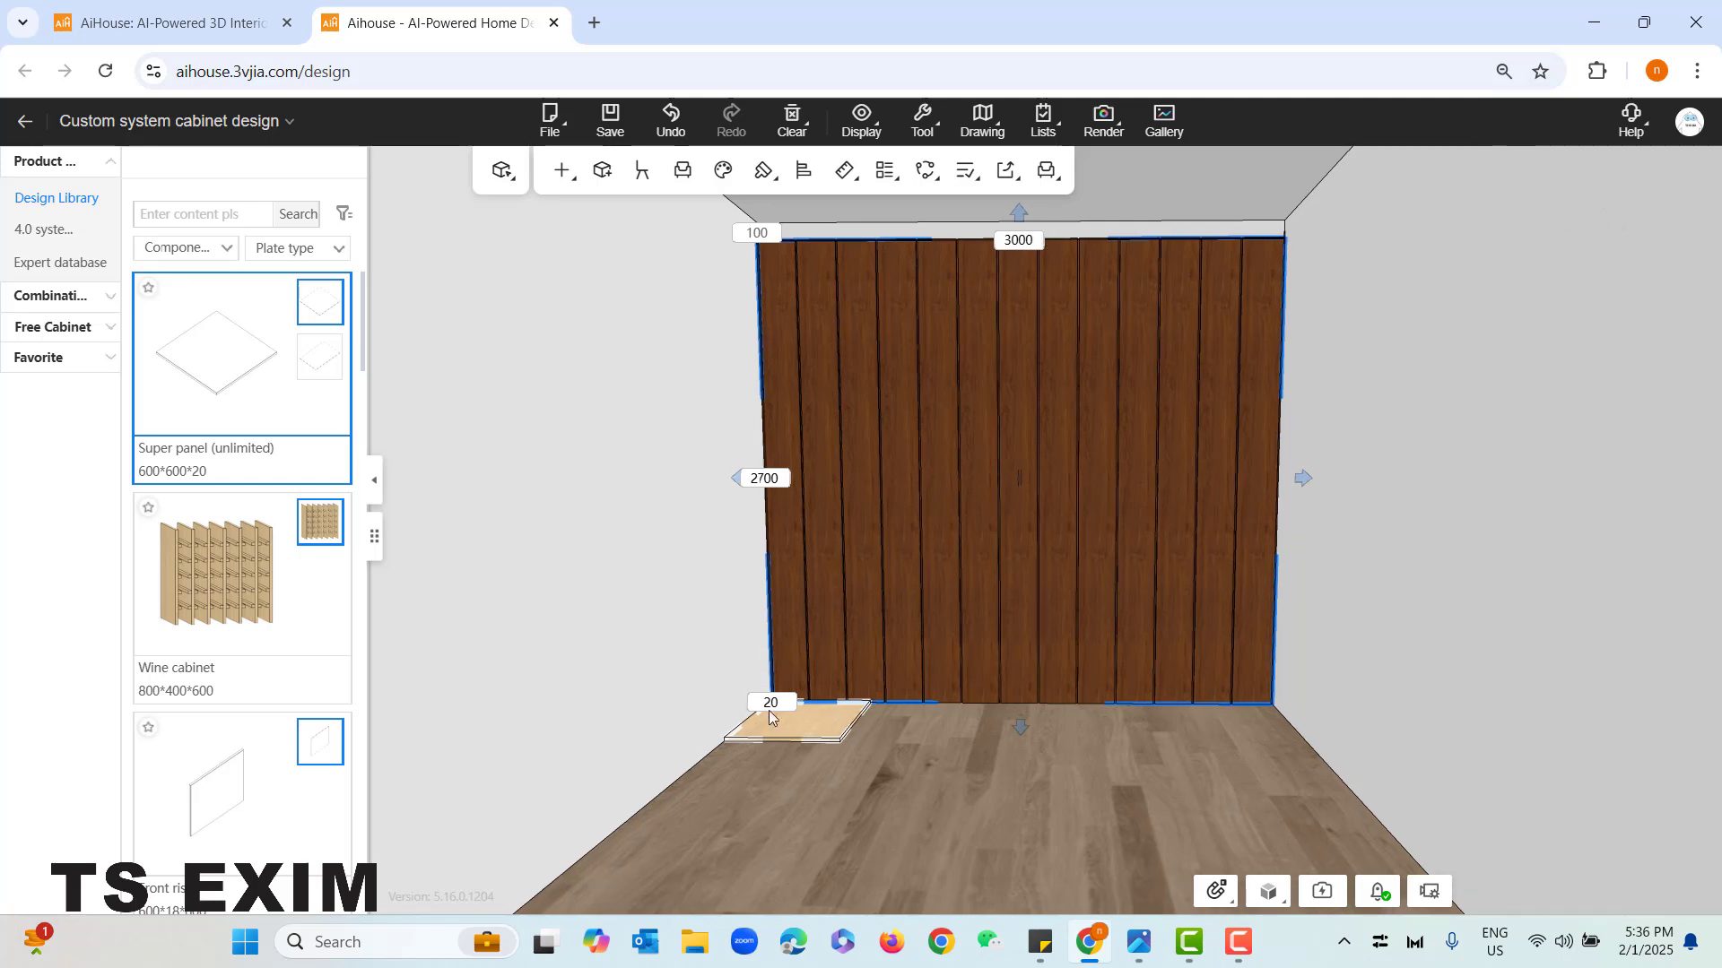
left_click(918, 756)
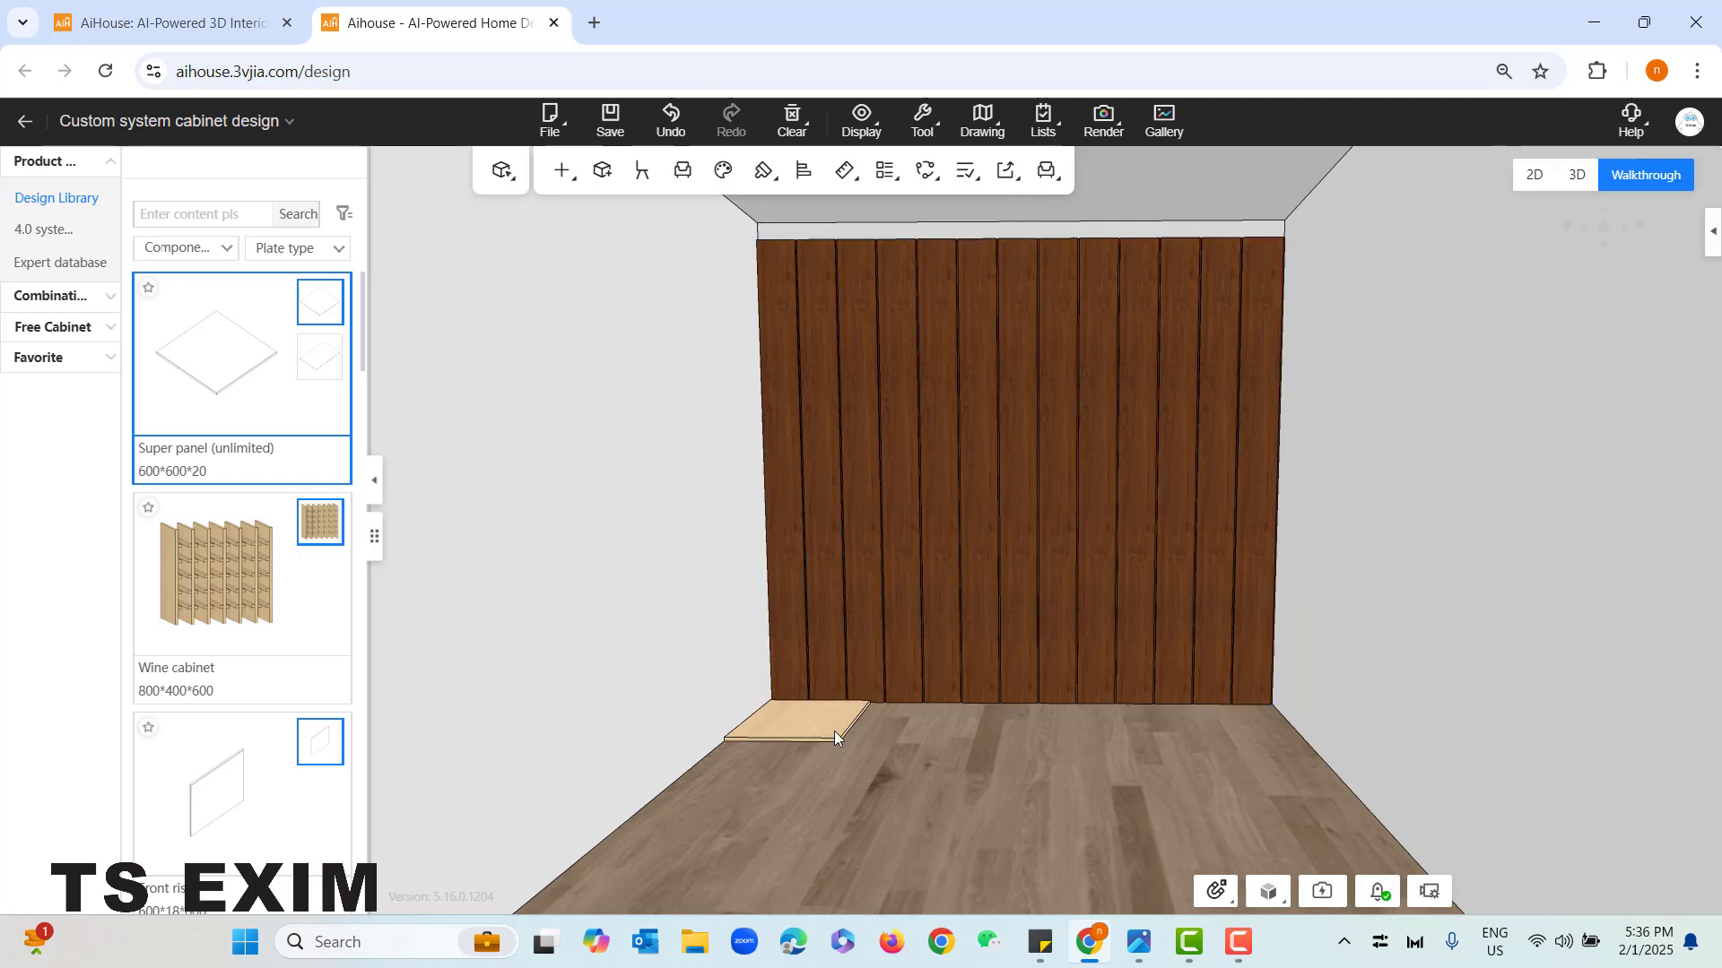
- Rotate the floor panel by -90 degrees about the Z axis so that its front faces into the room
left_click(834, 730)
right_click_drag(1164, 712, 1135, 670)
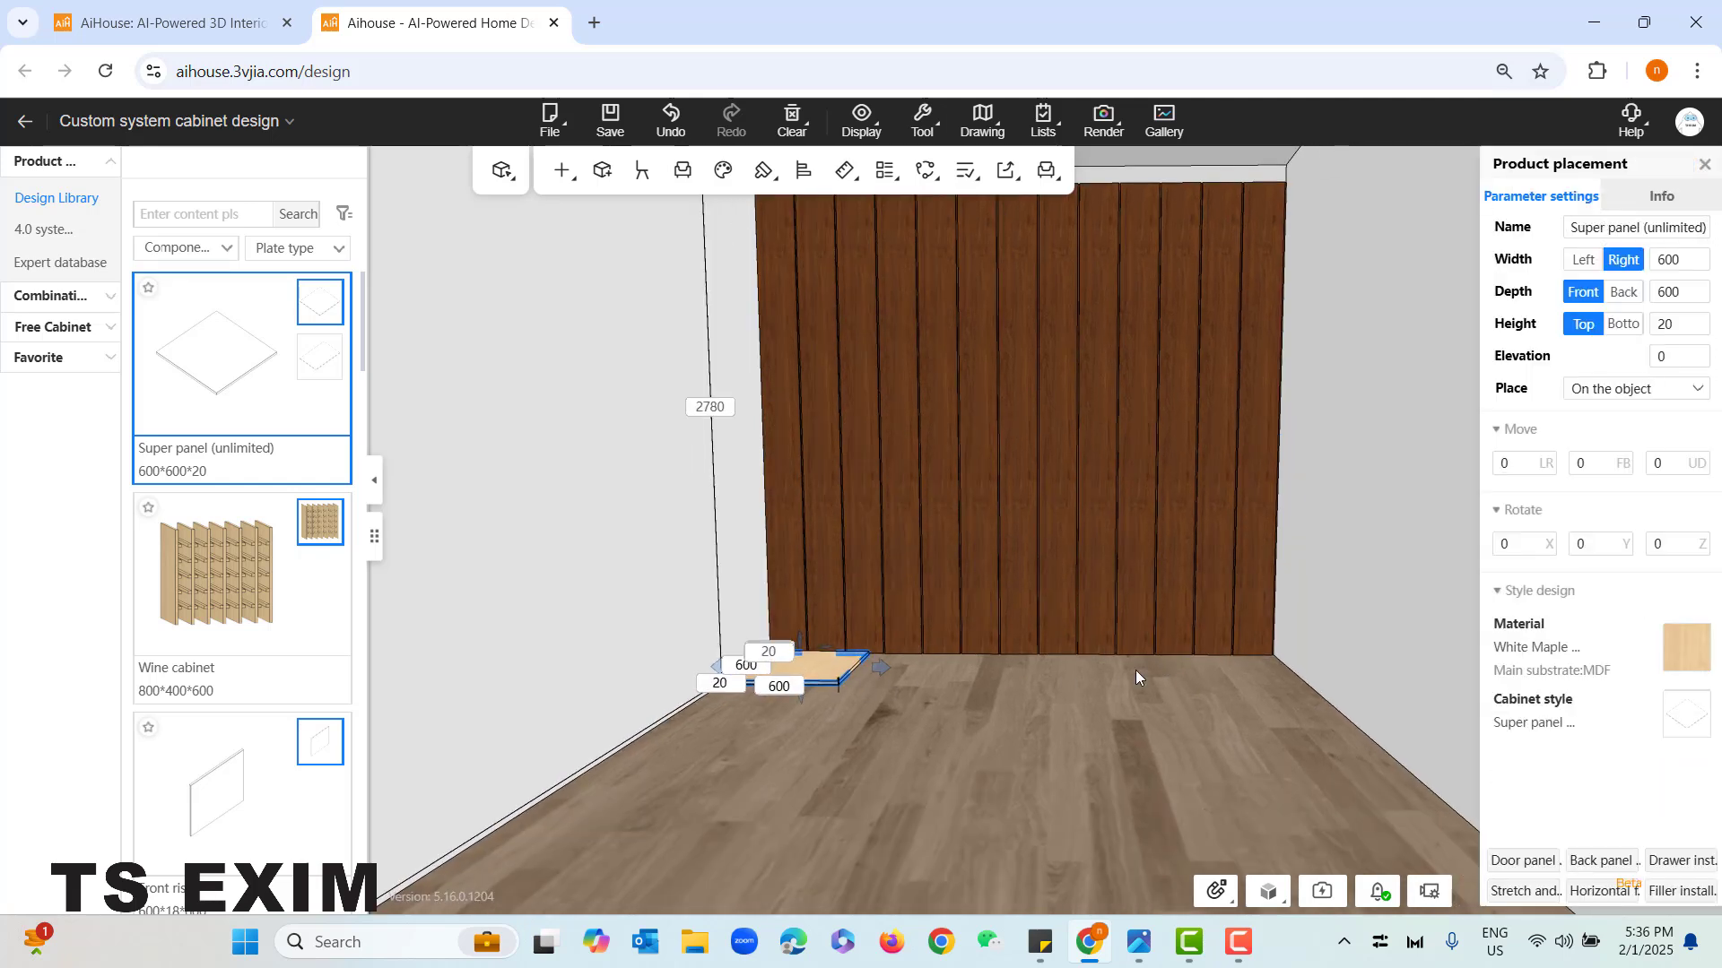
scroll(923, 698, "up", 3)
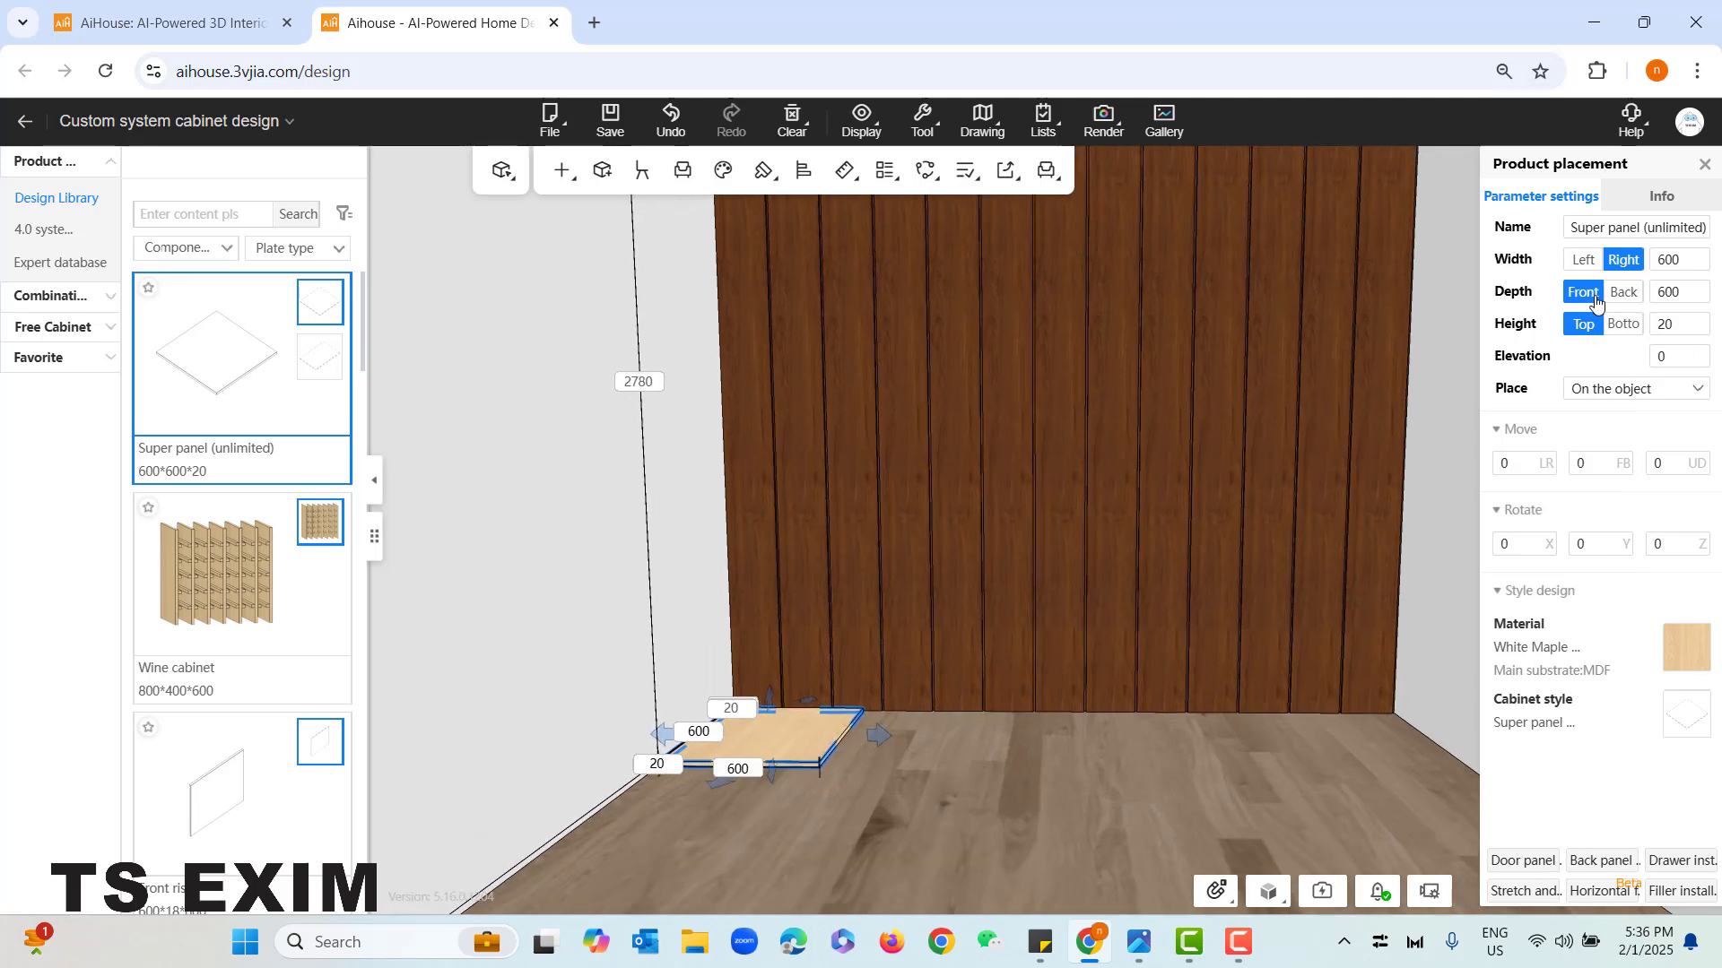
left_click(1664, 296)
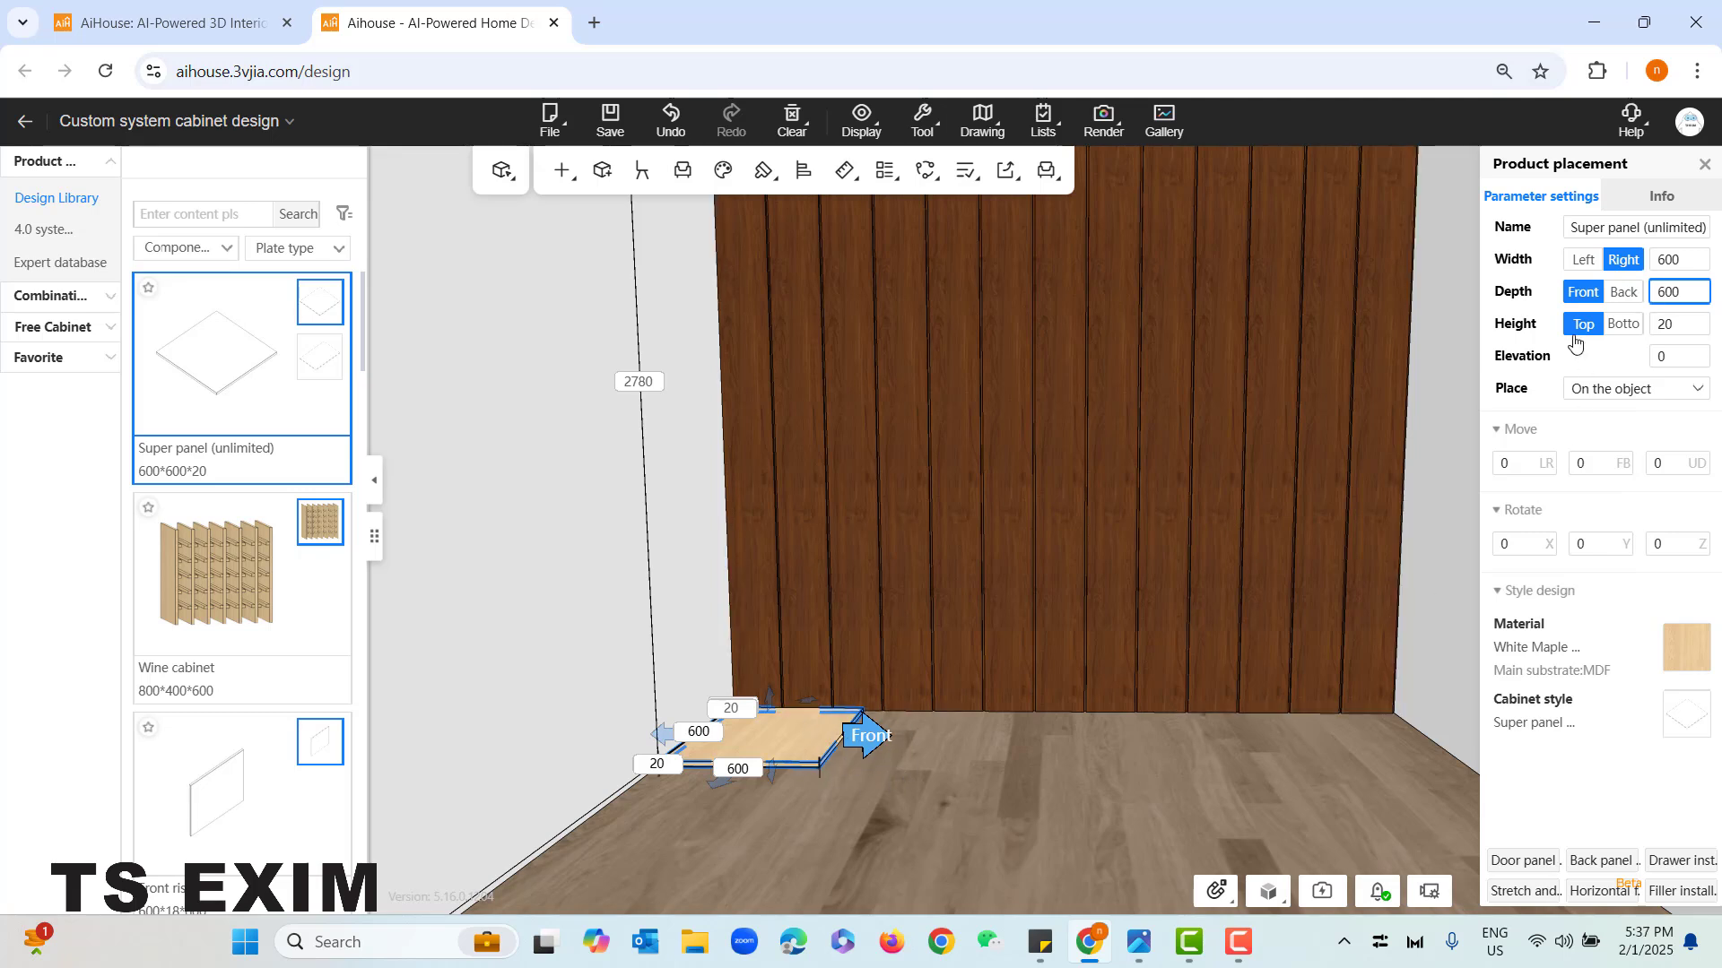
left_click(779, 748)
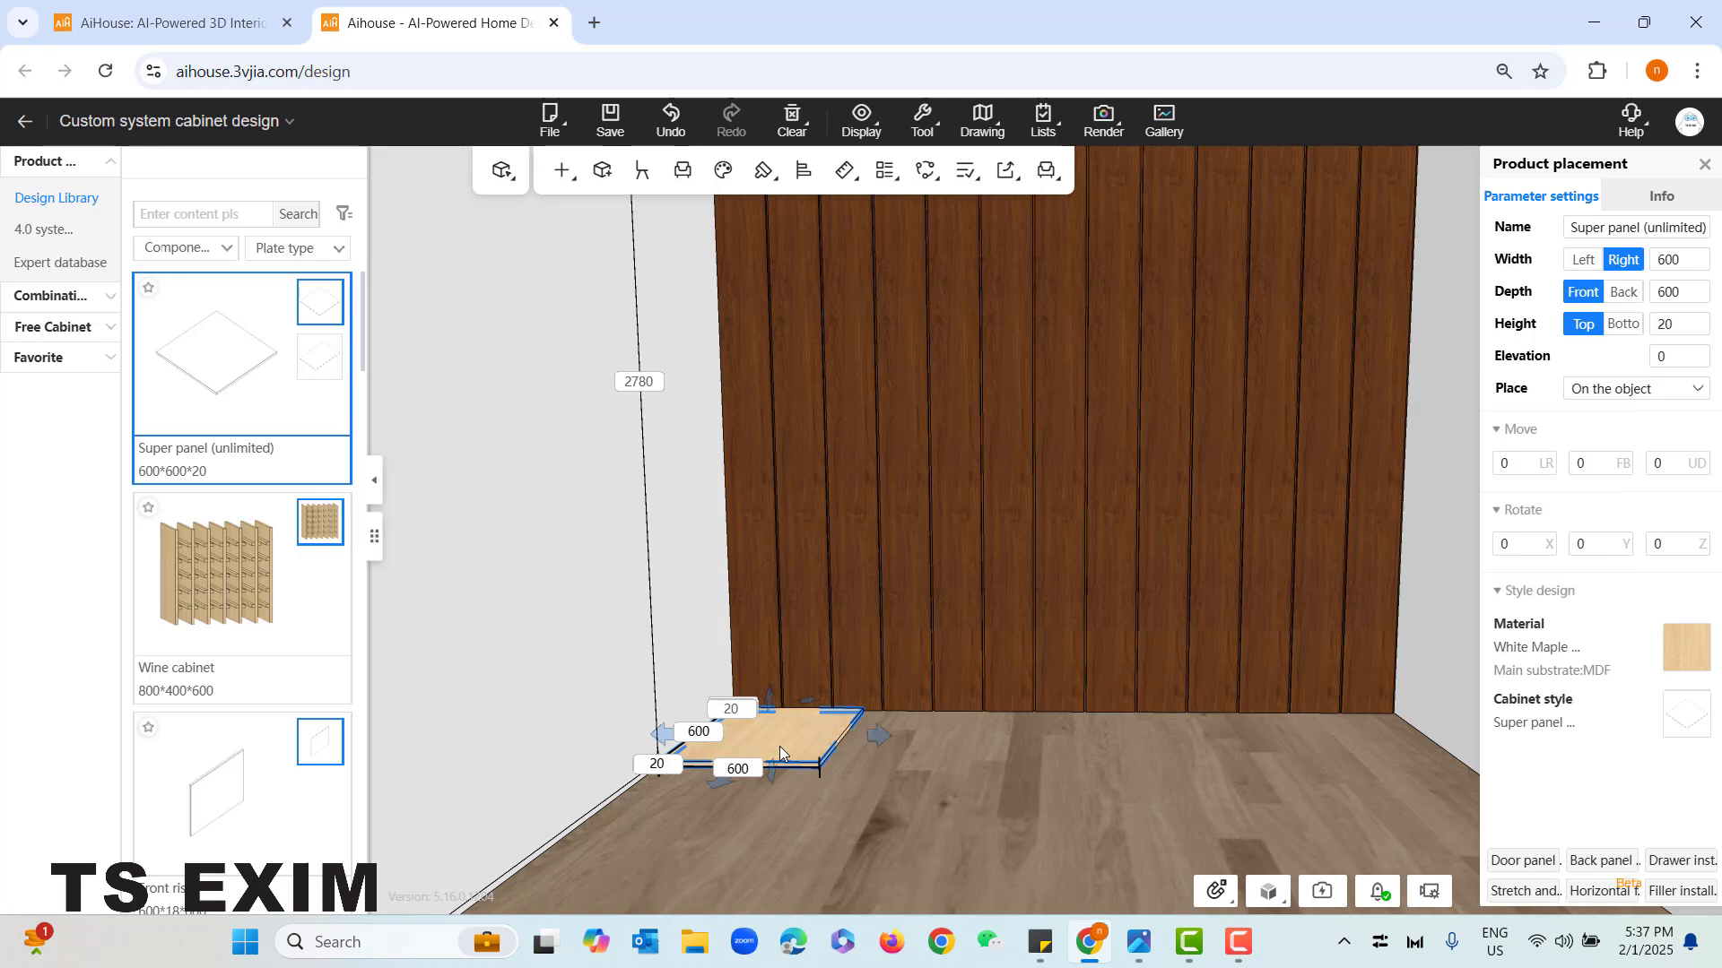
left_click(779, 746)
left_click_drag(864, 736, 718, 787)
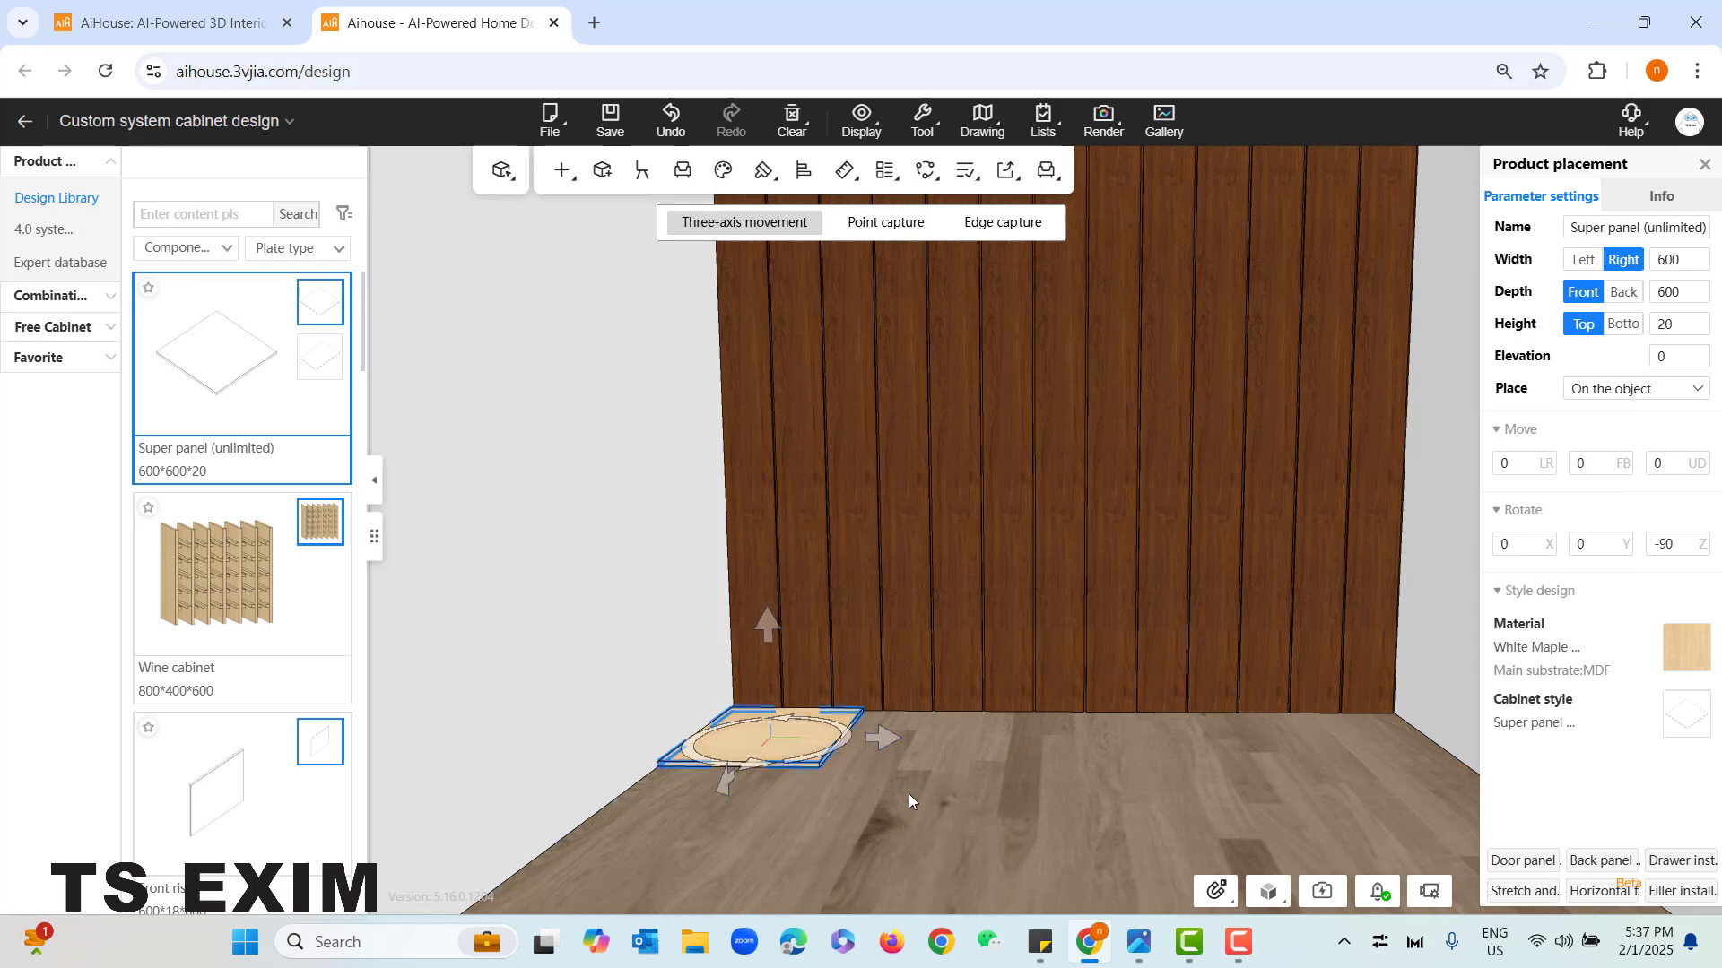
left_click(908, 794)
- Extend the floor panel's width to the right by 2400 to 3000 mm, spanning the grooved back wall
left_click(816, 739)
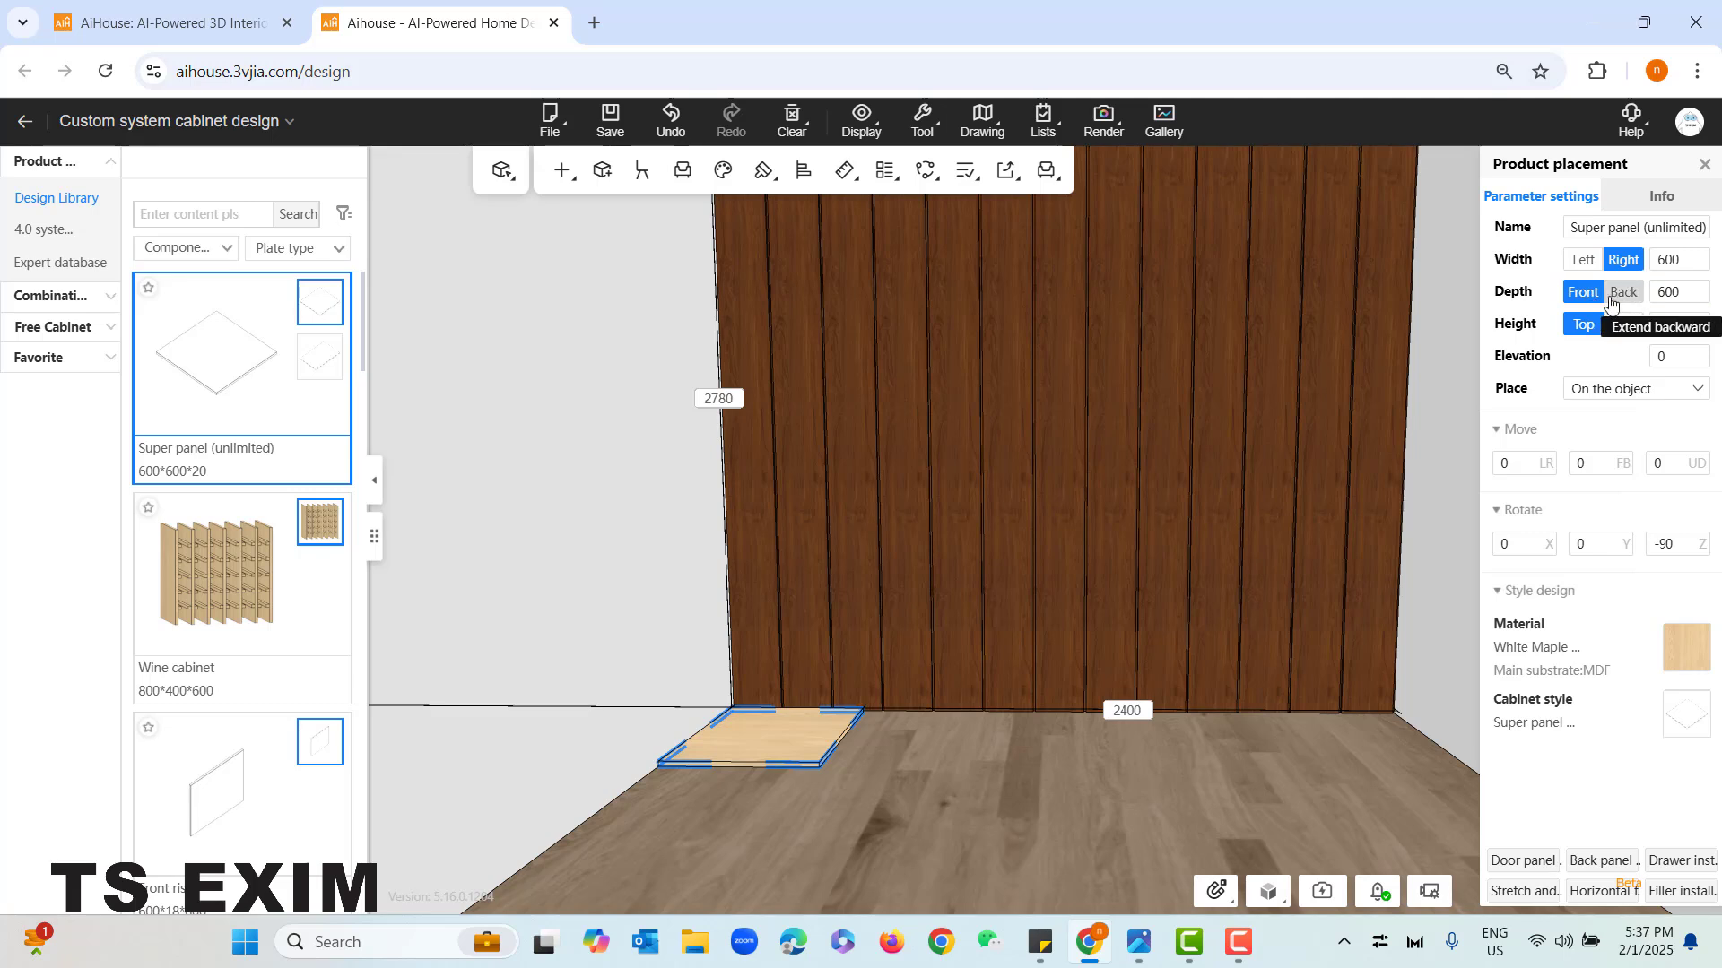
left_click(1684, 292)
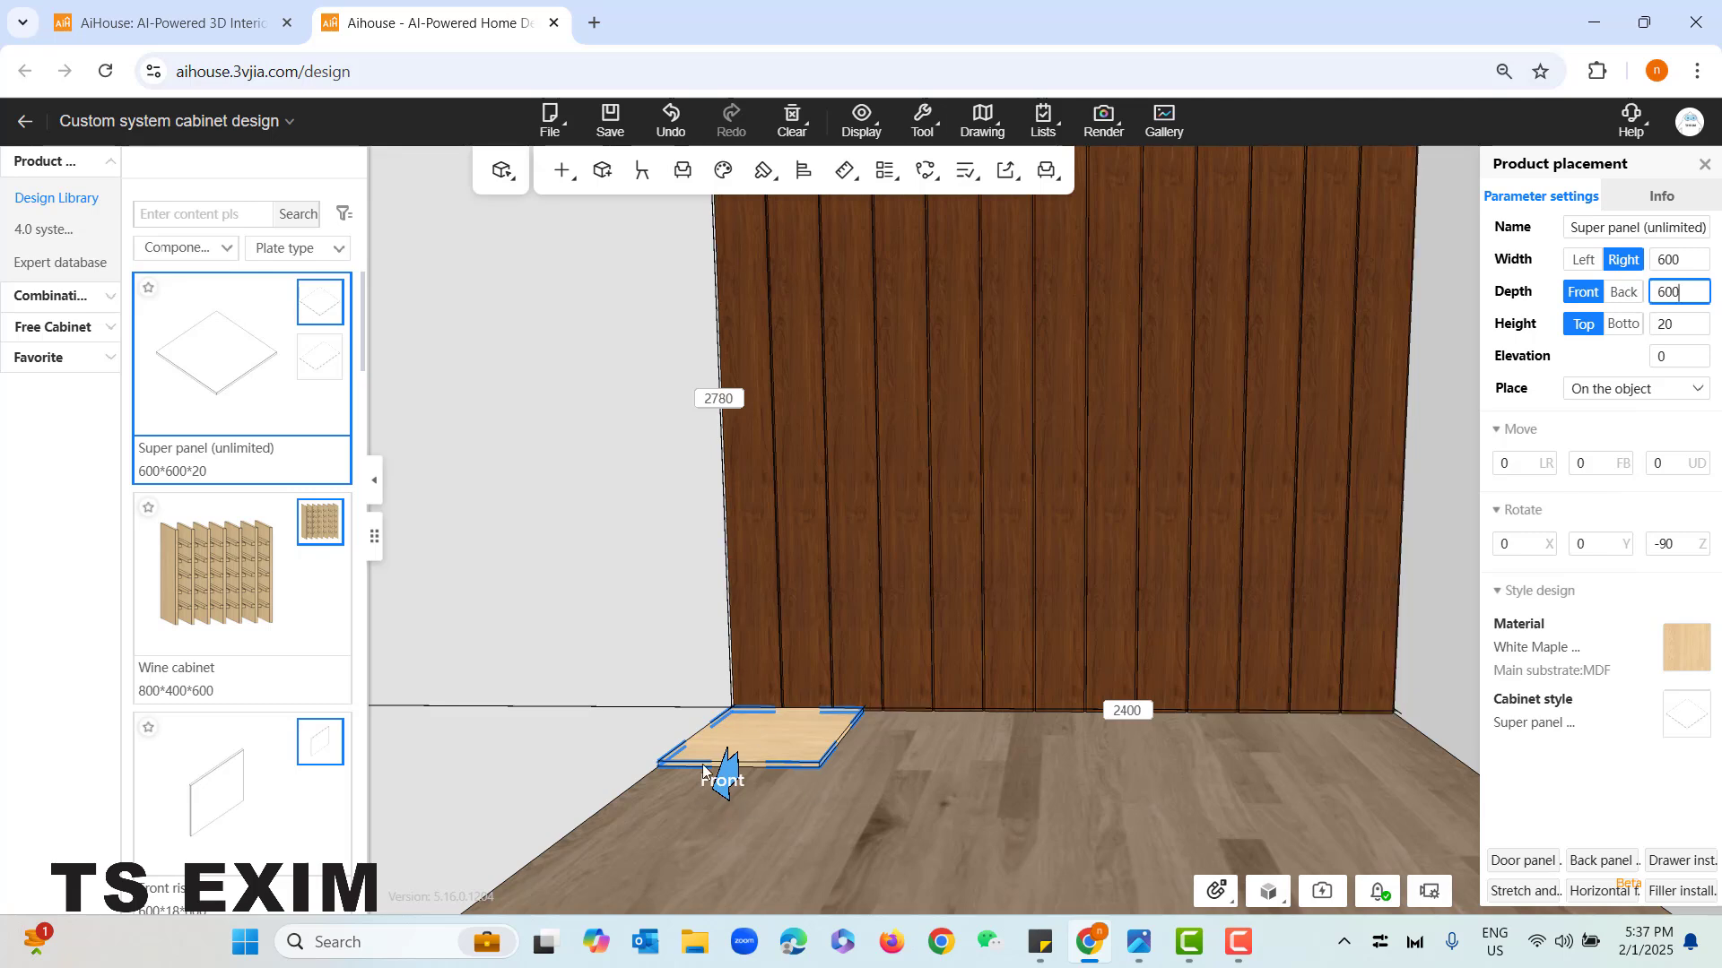
left_click(1678, 259)
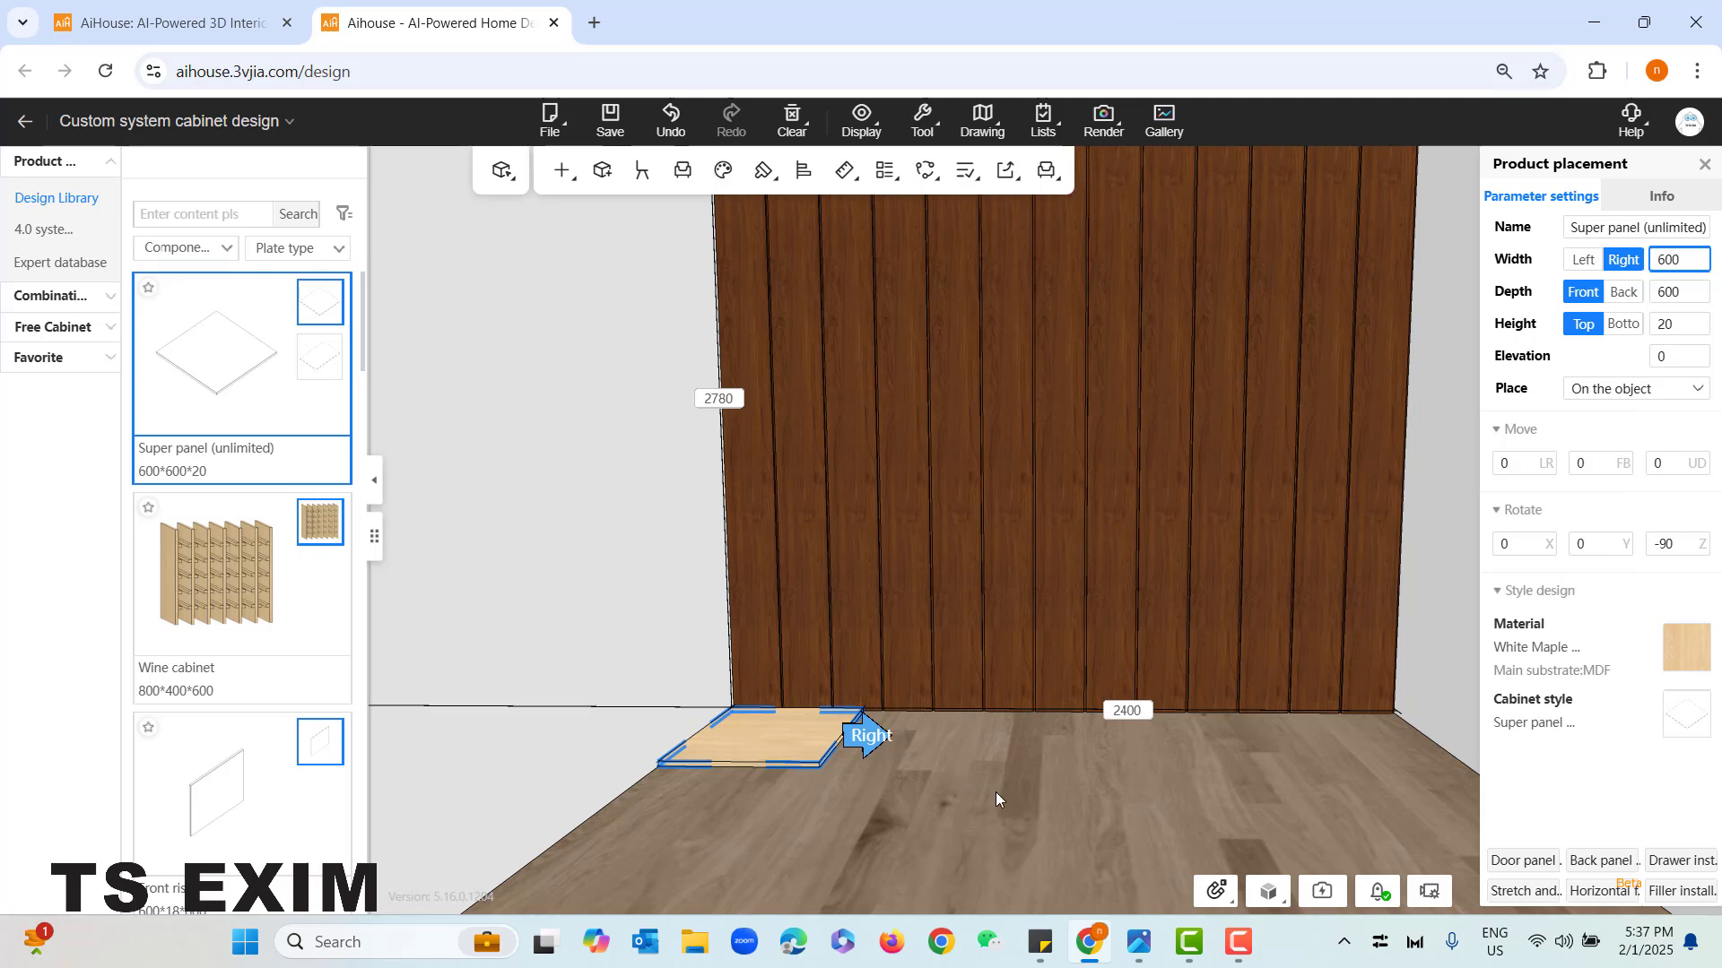
left_click_drag(996, 796, 984, 791)
key("e")
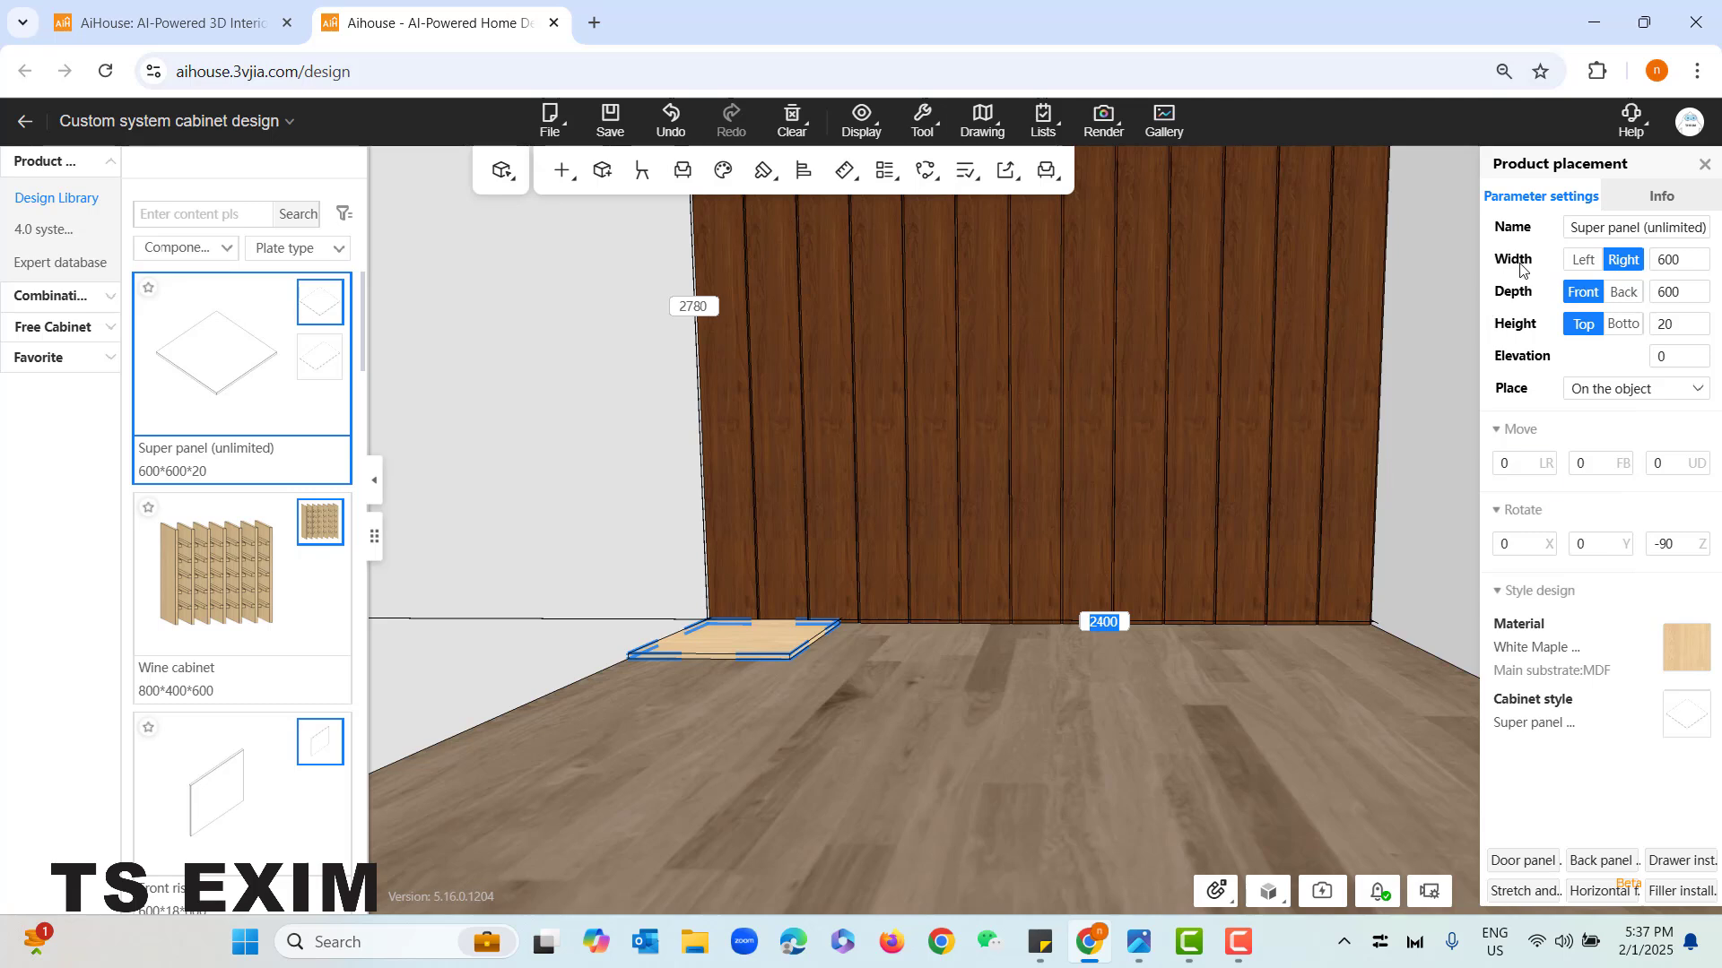
left_click(1669, 261)
left_click(1686, 261)
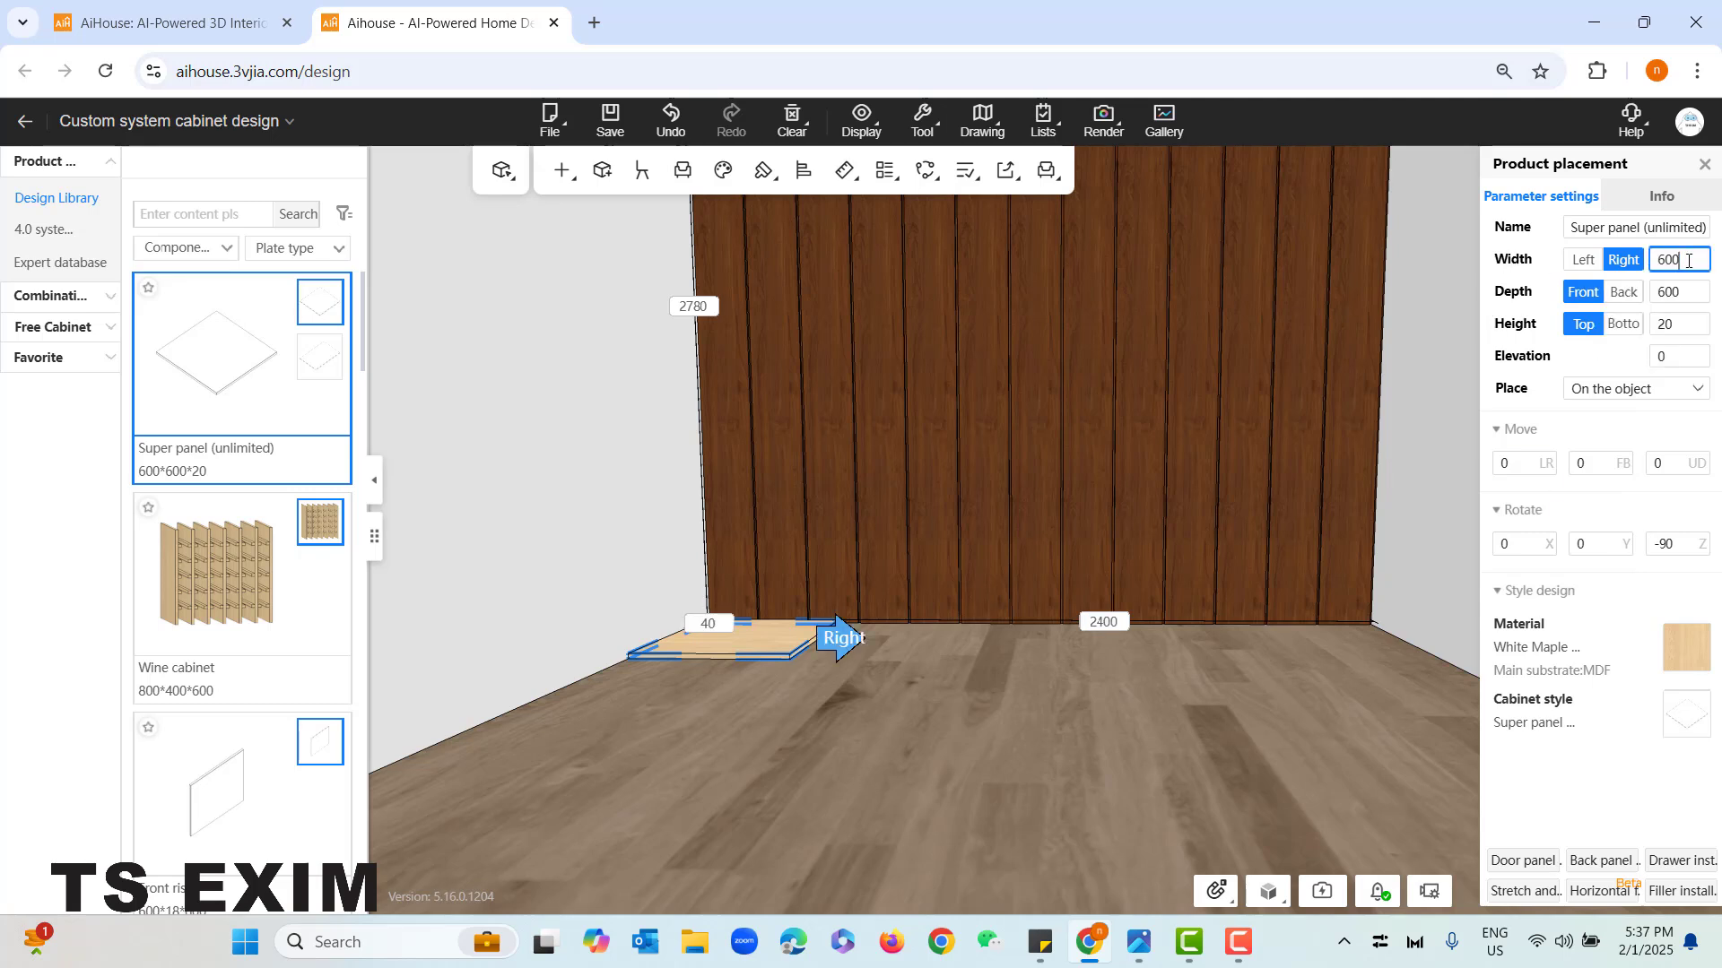
type("+2400")
key("Return")
- Raise the 3000 mm wide panel to an elevation of 750 mm as the desk top
middle_click_drag(988, 618, 988, 700)
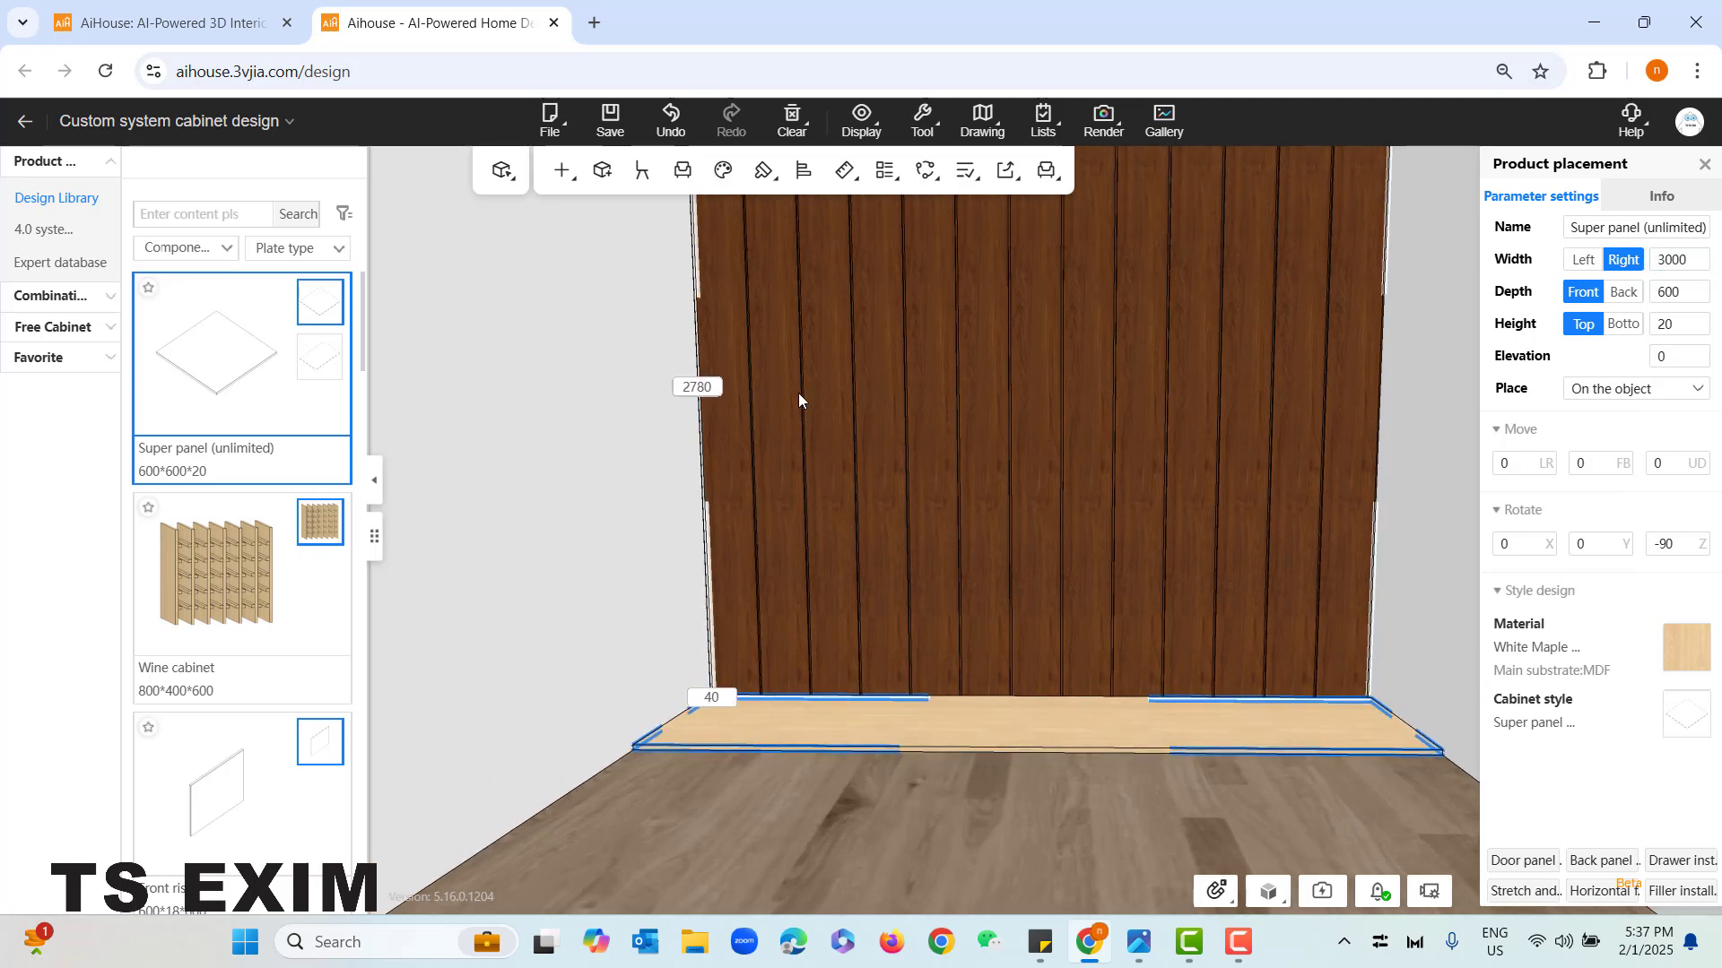
scroll(1106, 790, "down", 3)
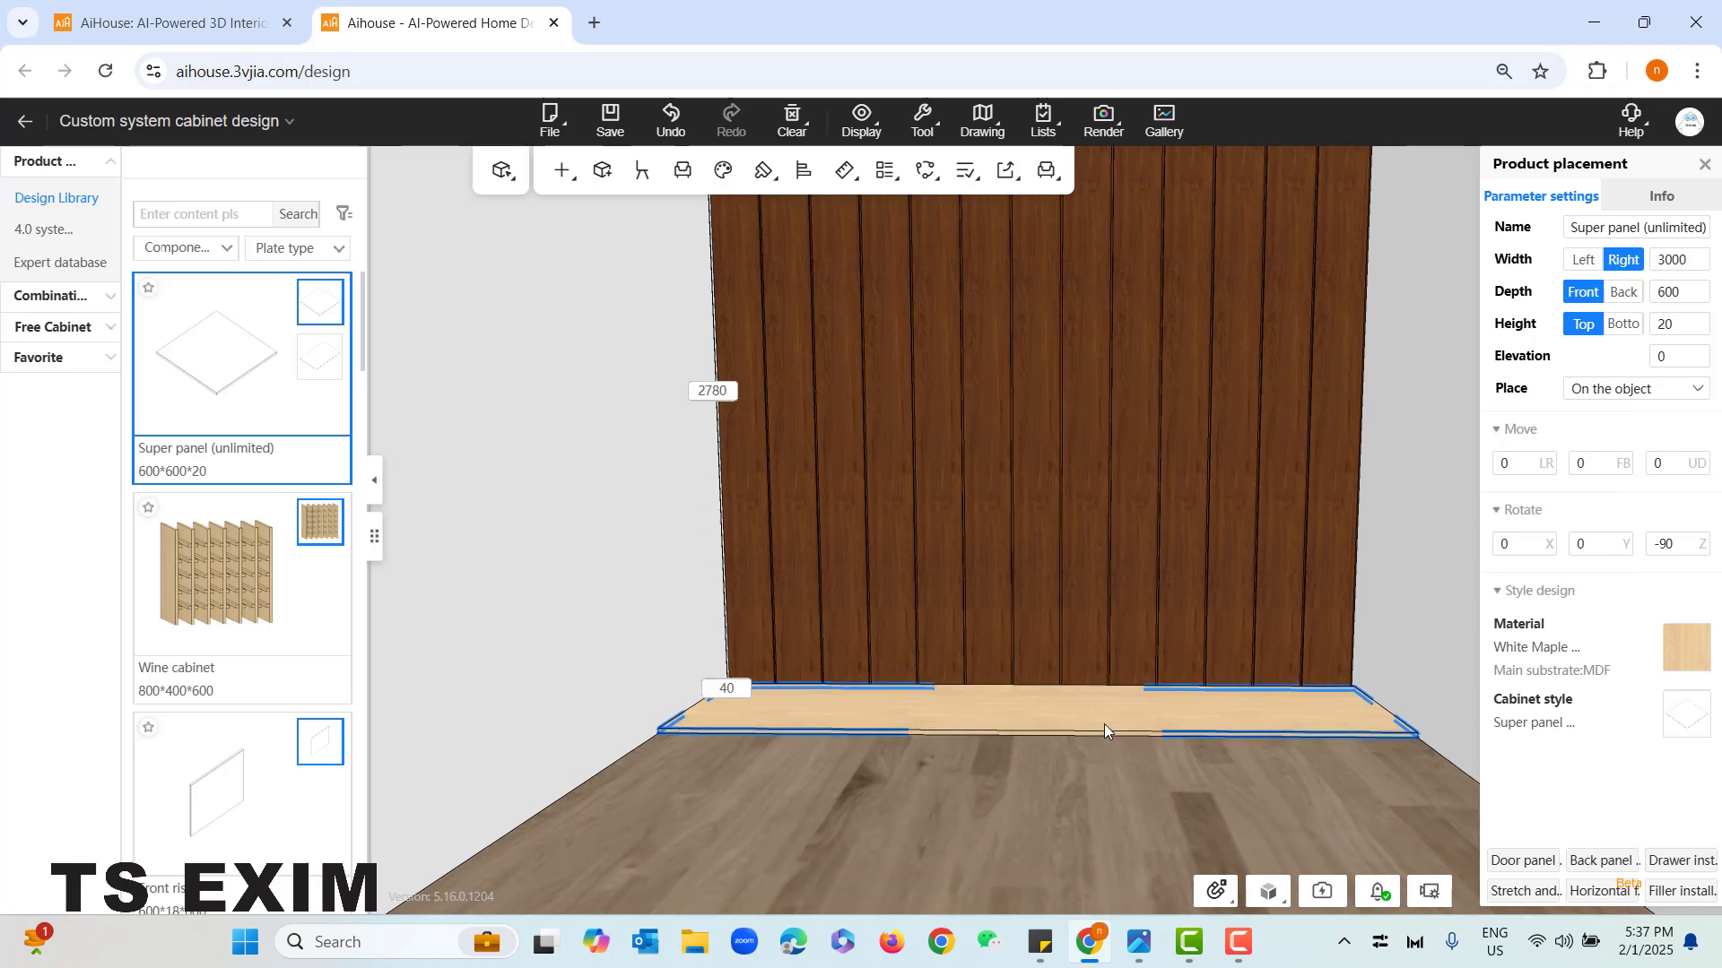
scroll(1100, 787, "up", 1)
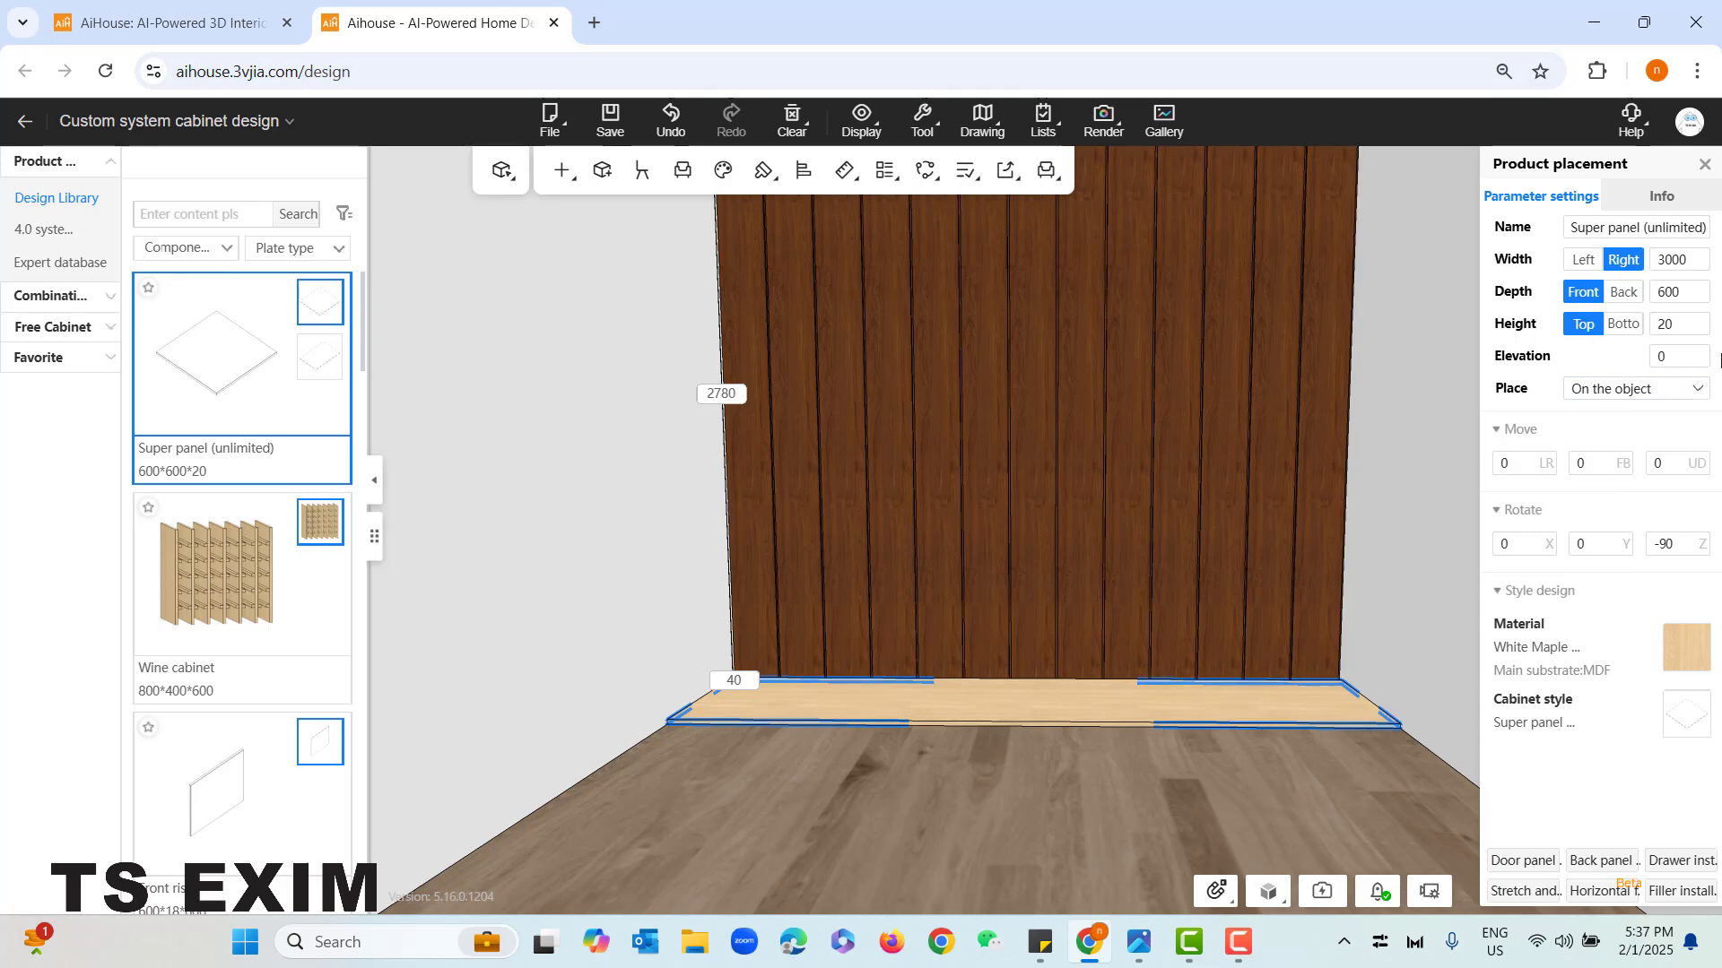
left_click(1666, 355)
type("750")
key("Return")
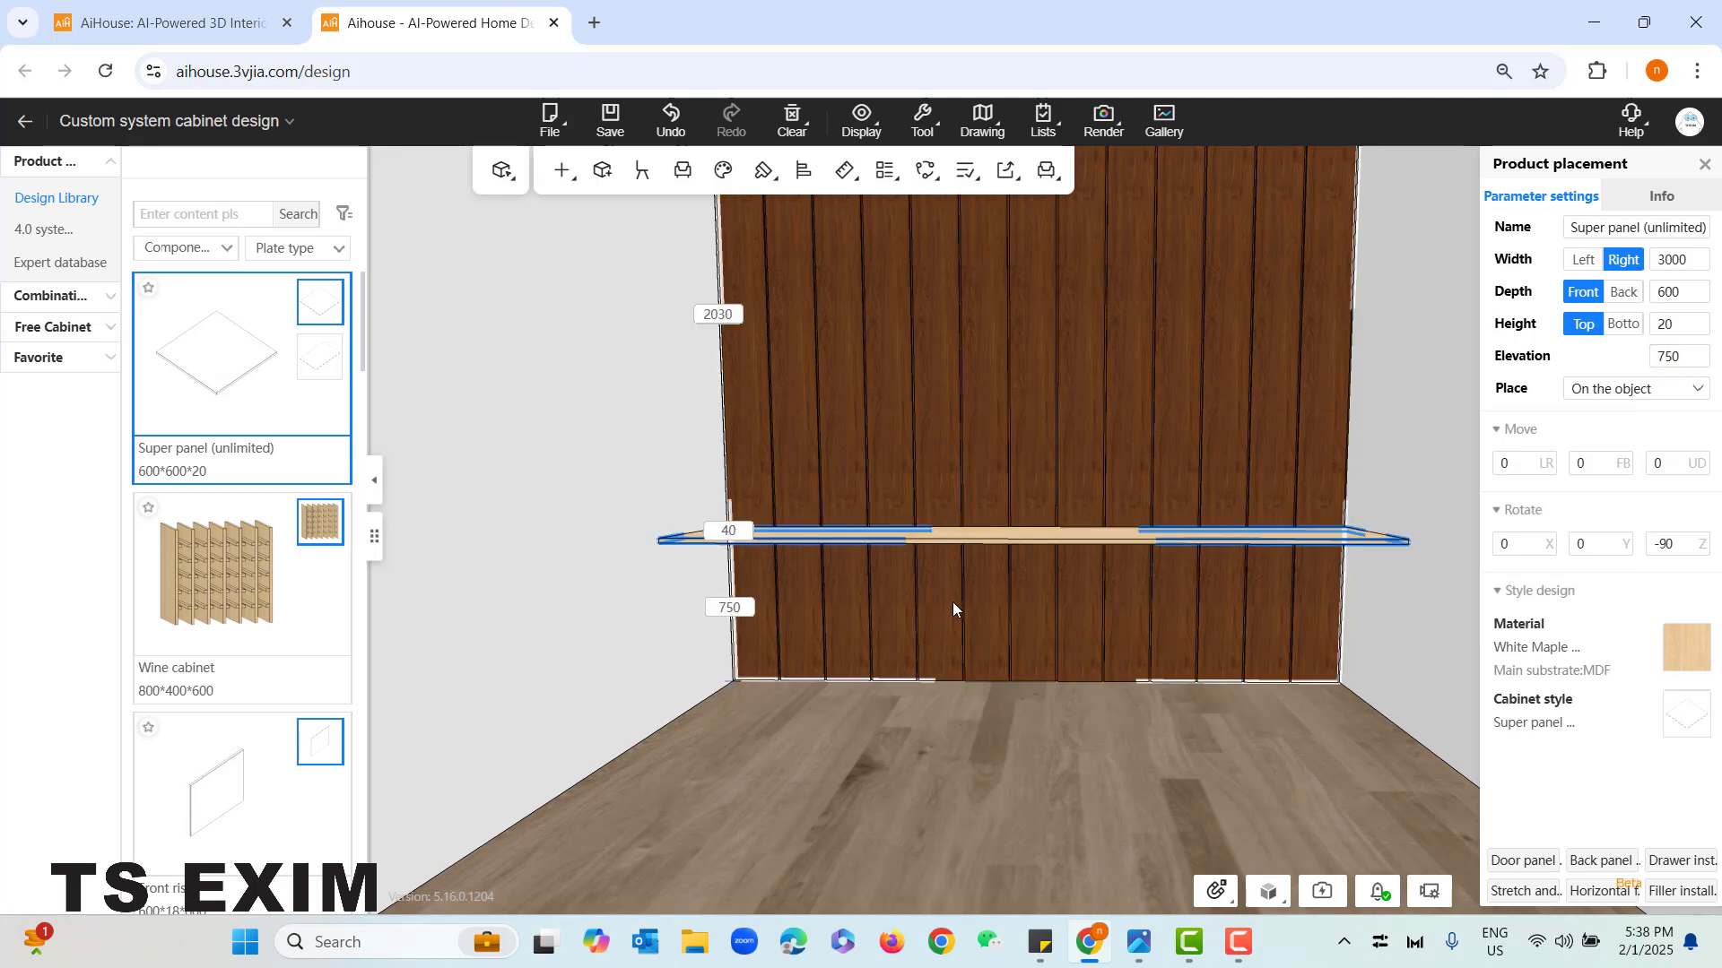
- Copy the desk panel once upwards at a distance of 500 mm to make a shelf
left_click_drag(1024, 817, 1015, 816)
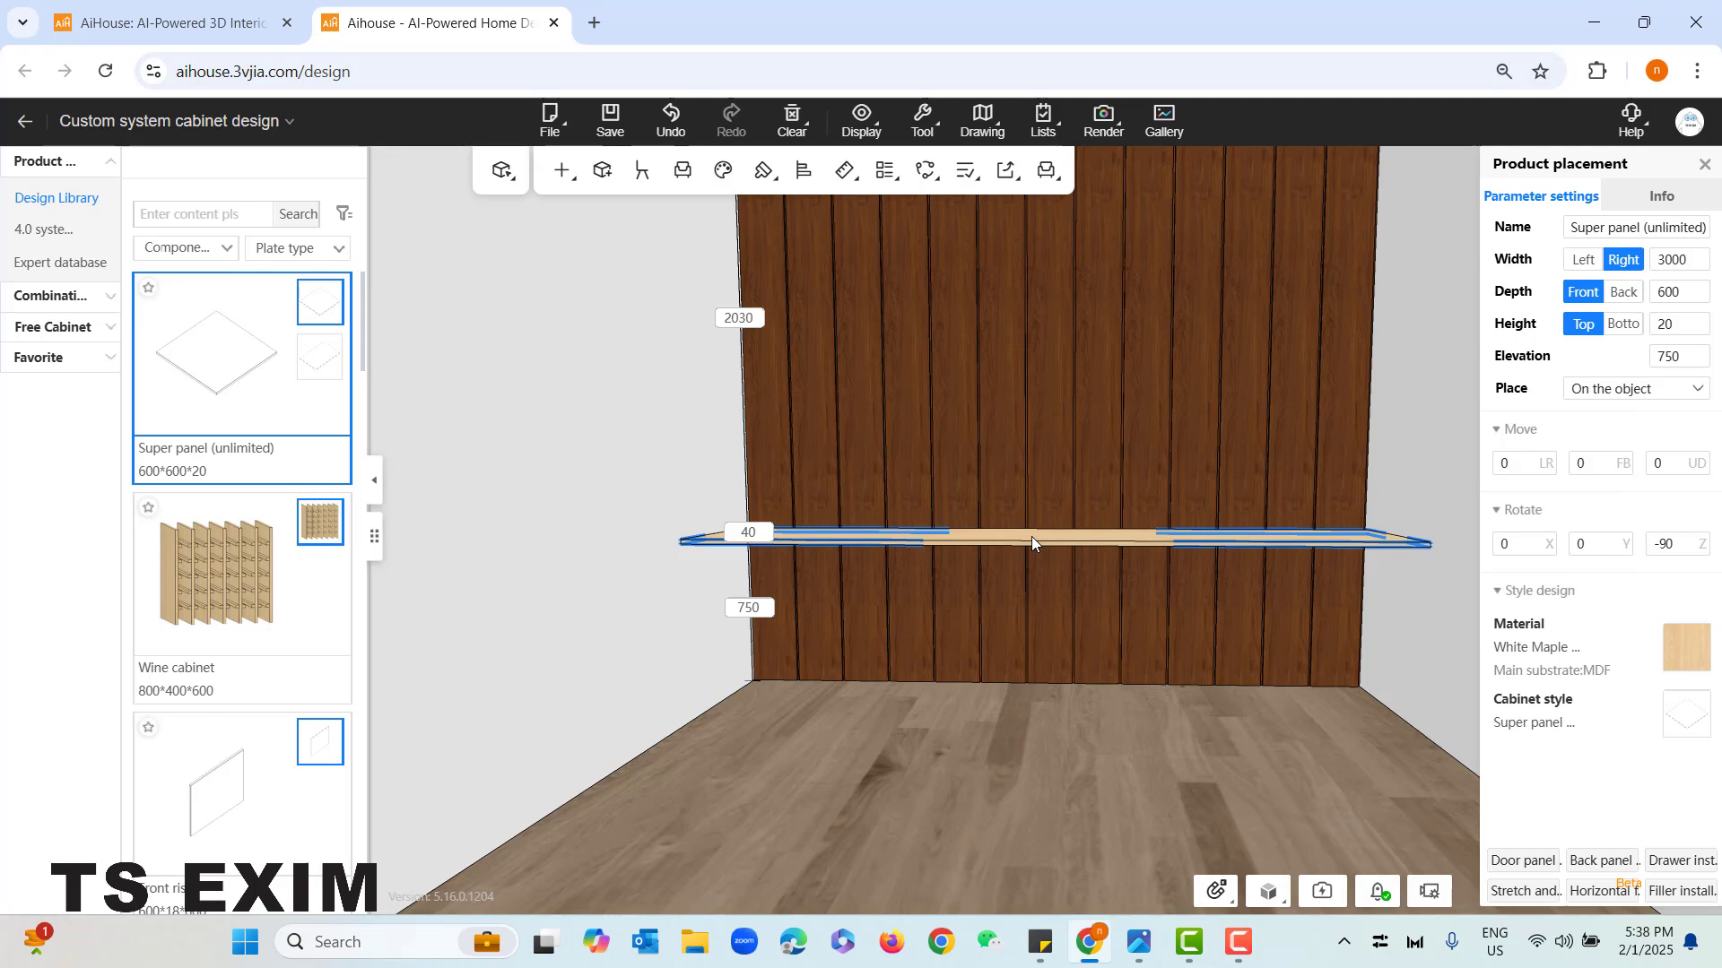
key("ctrl+c")
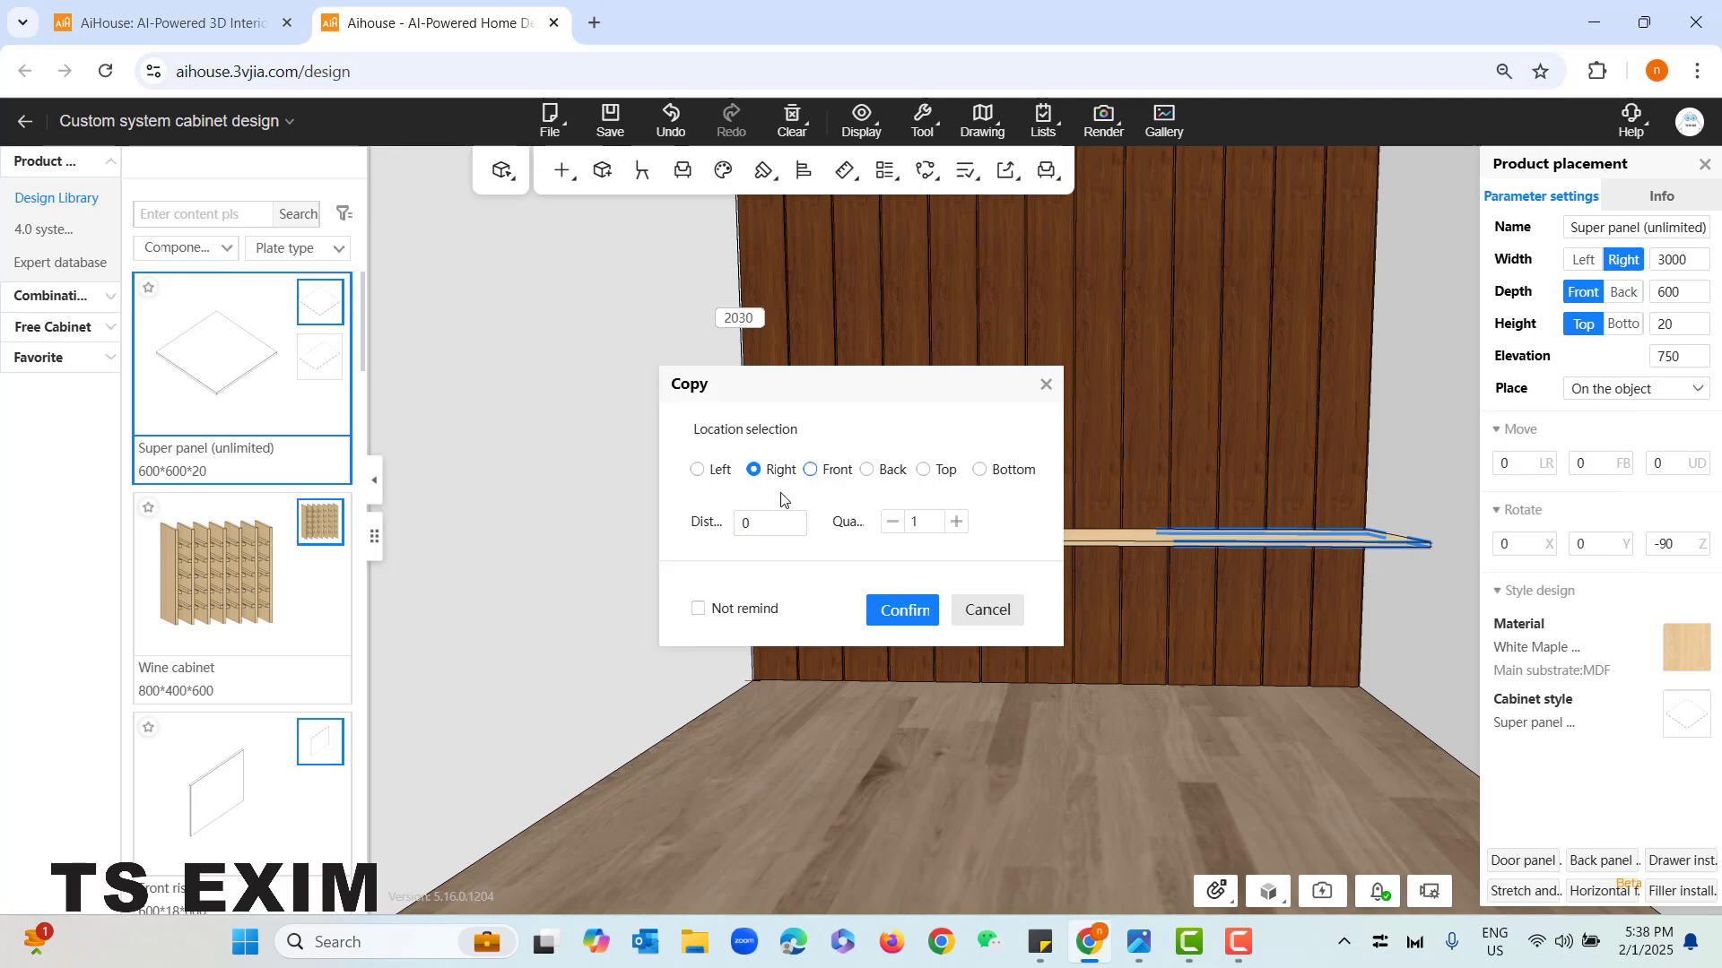
left_click(924, 473)
left_click(761, 524)
key("BackSpace")
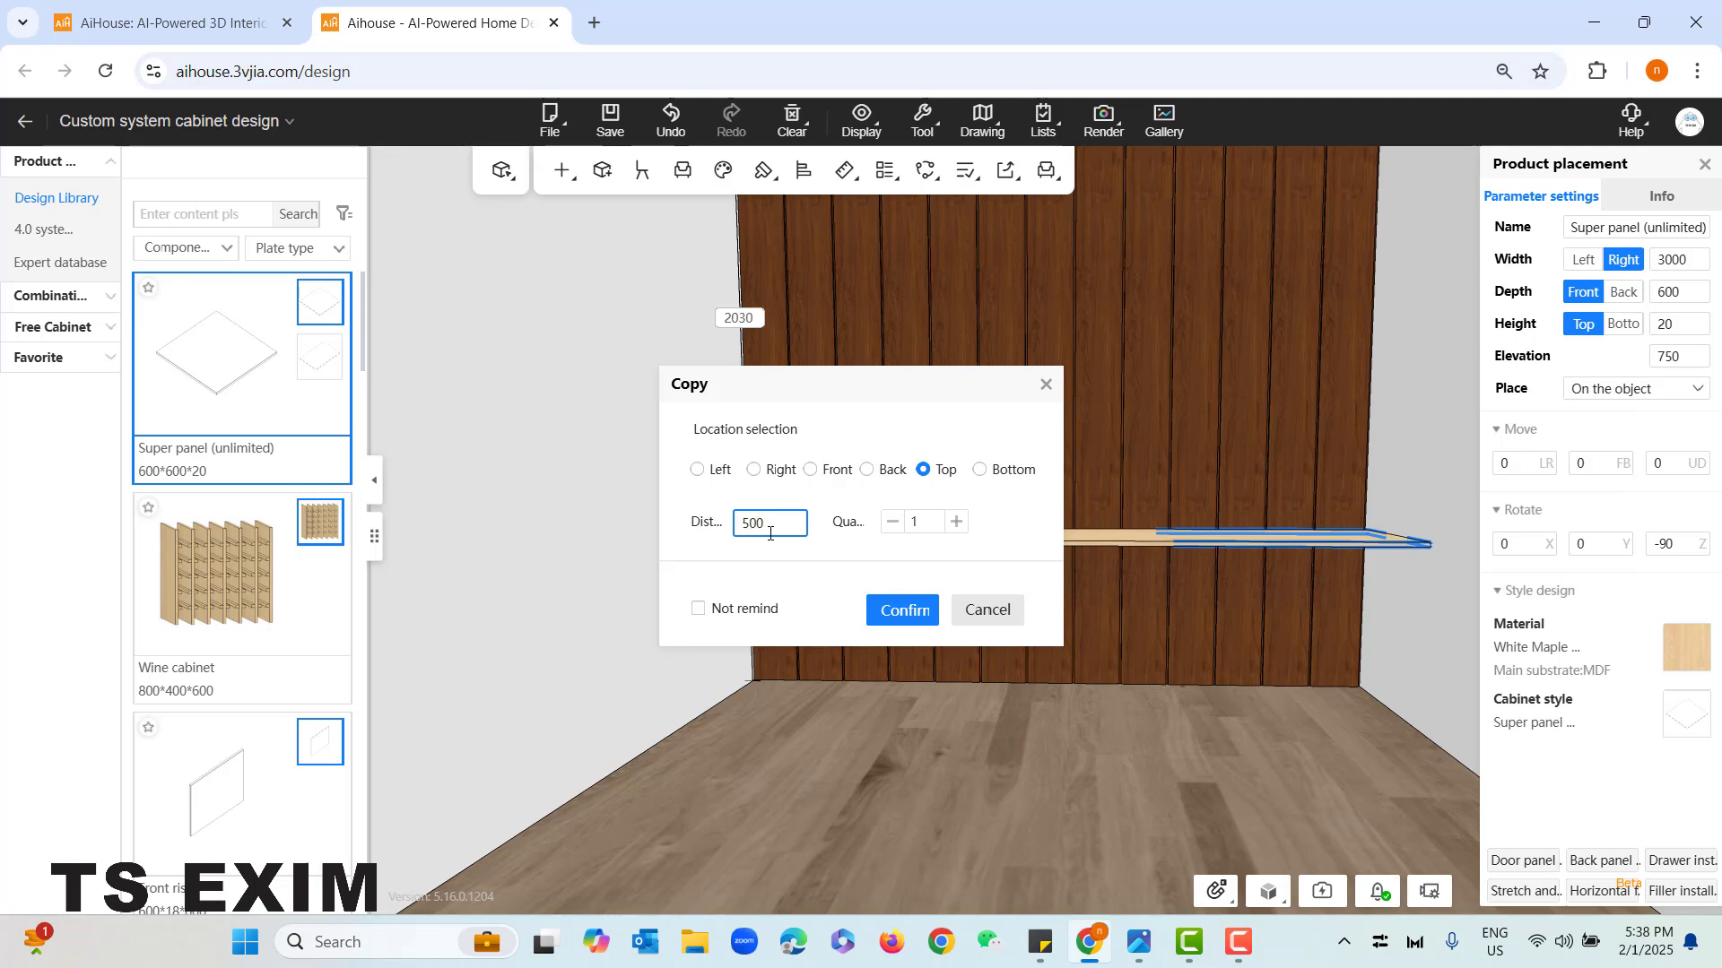
type("500")
left_click(902, 611)
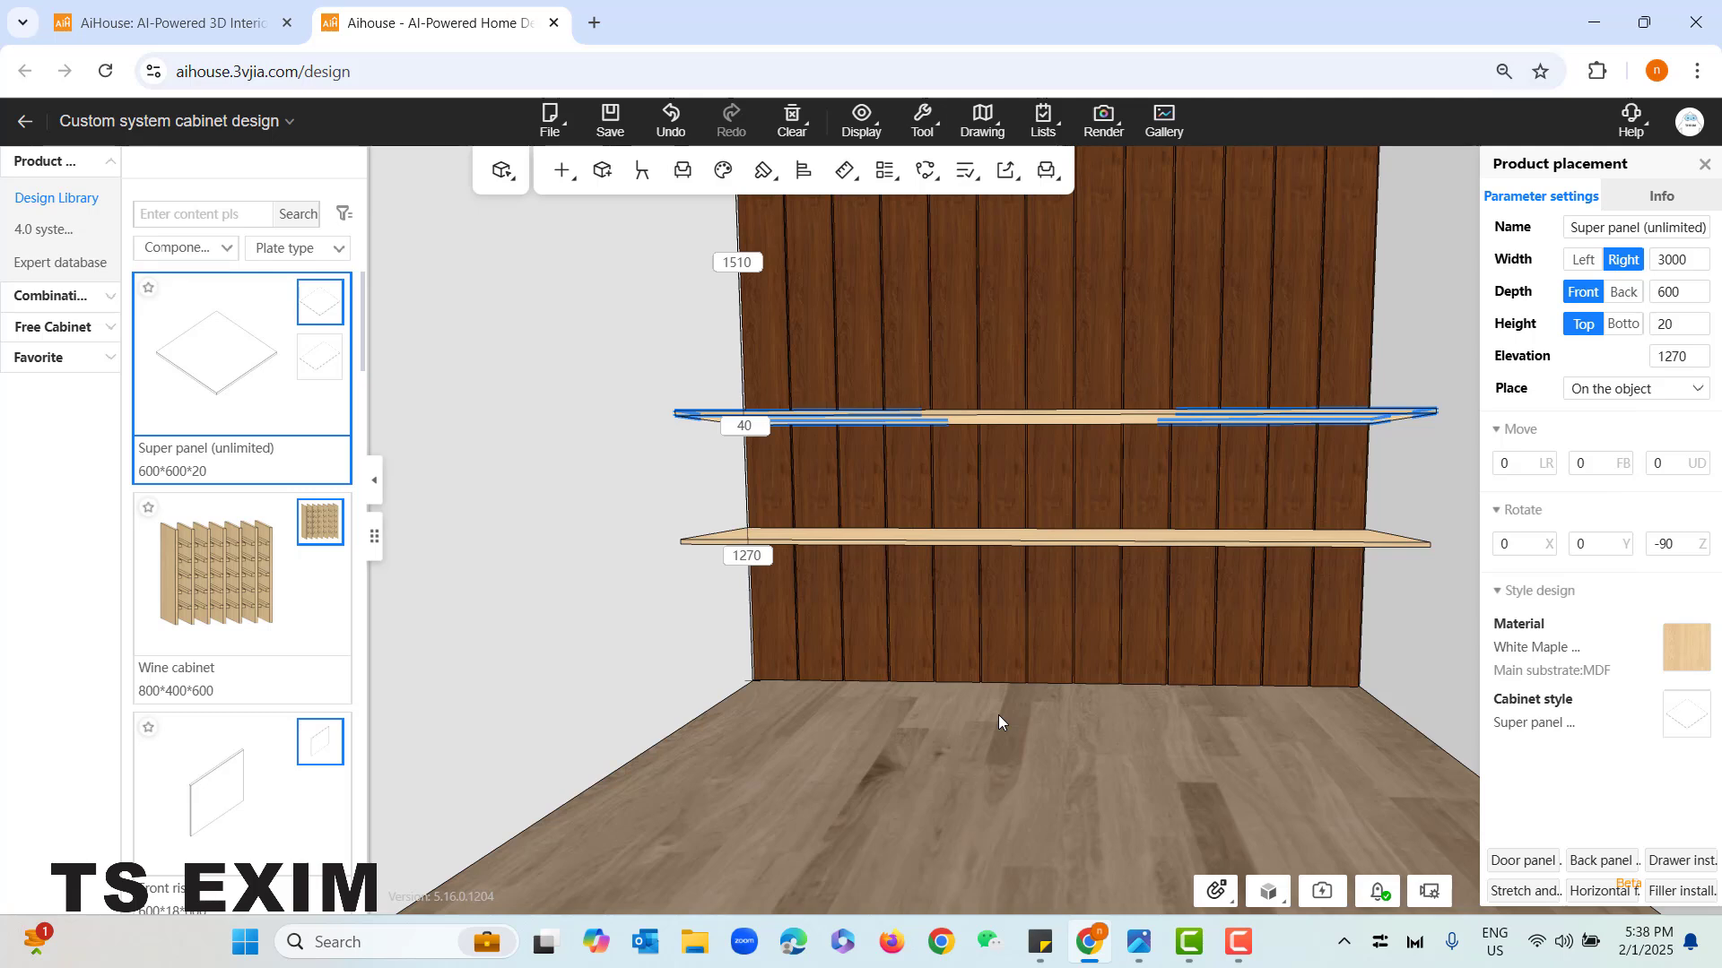
- Check the shelf in the reference photo and shorten the upper panel from its right end to a 2500 mm width
left_click(1136, 955)
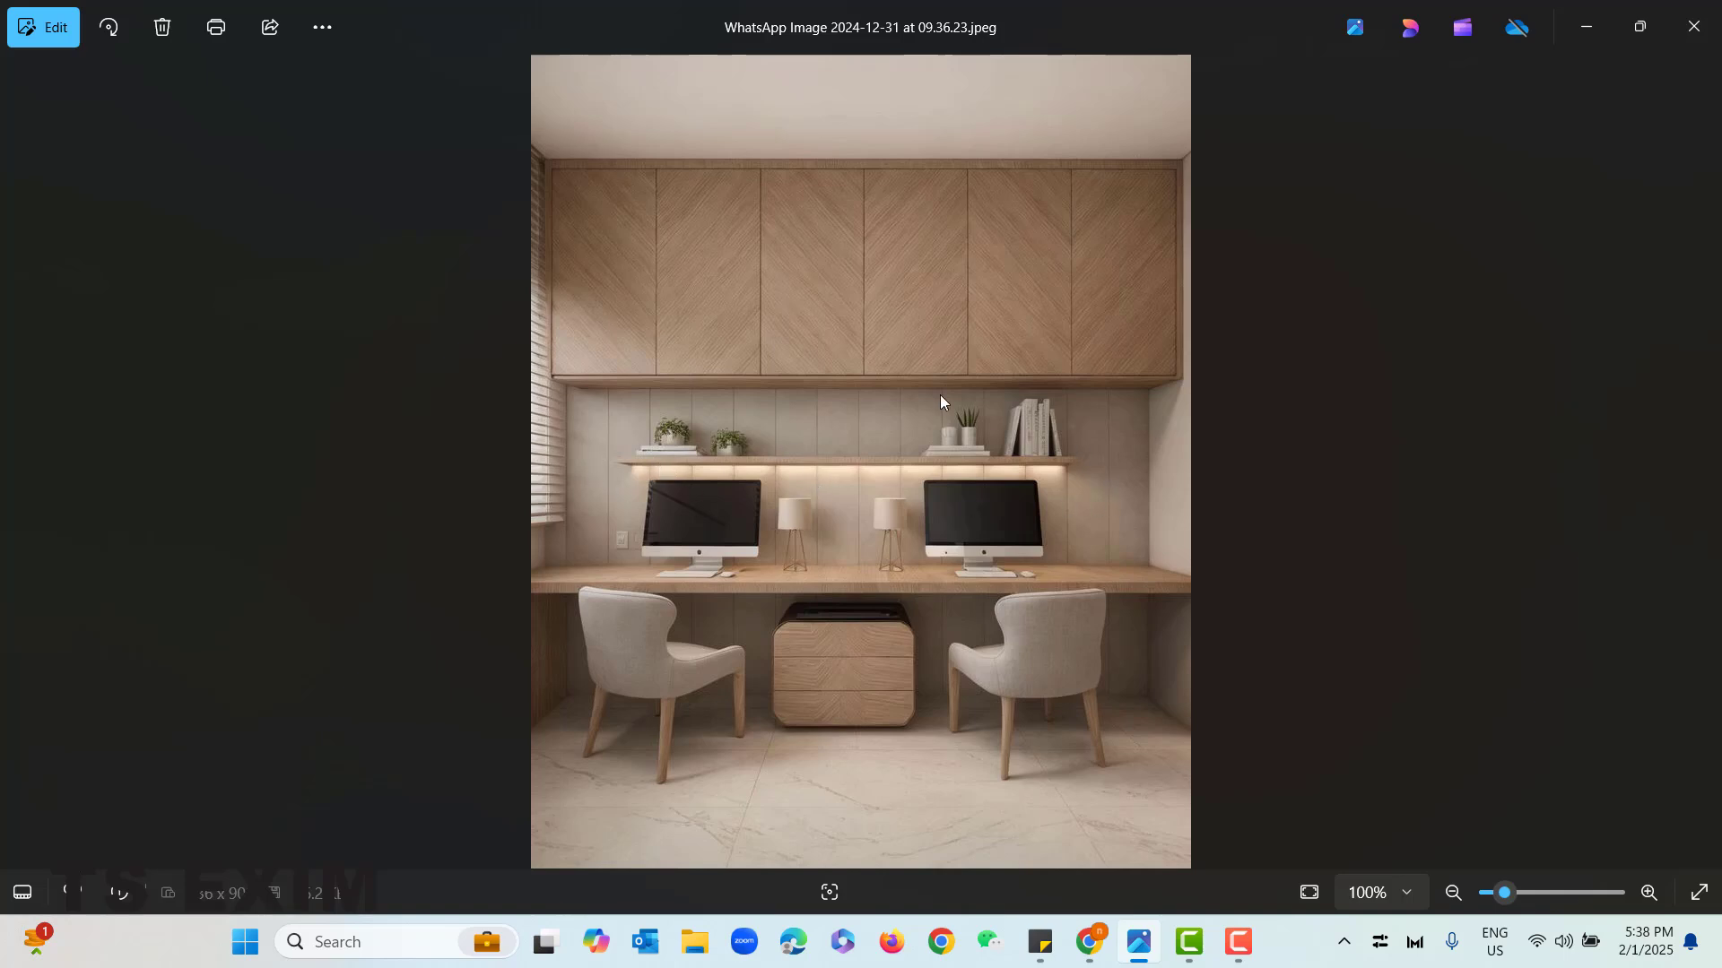
left_click(1586, 27)
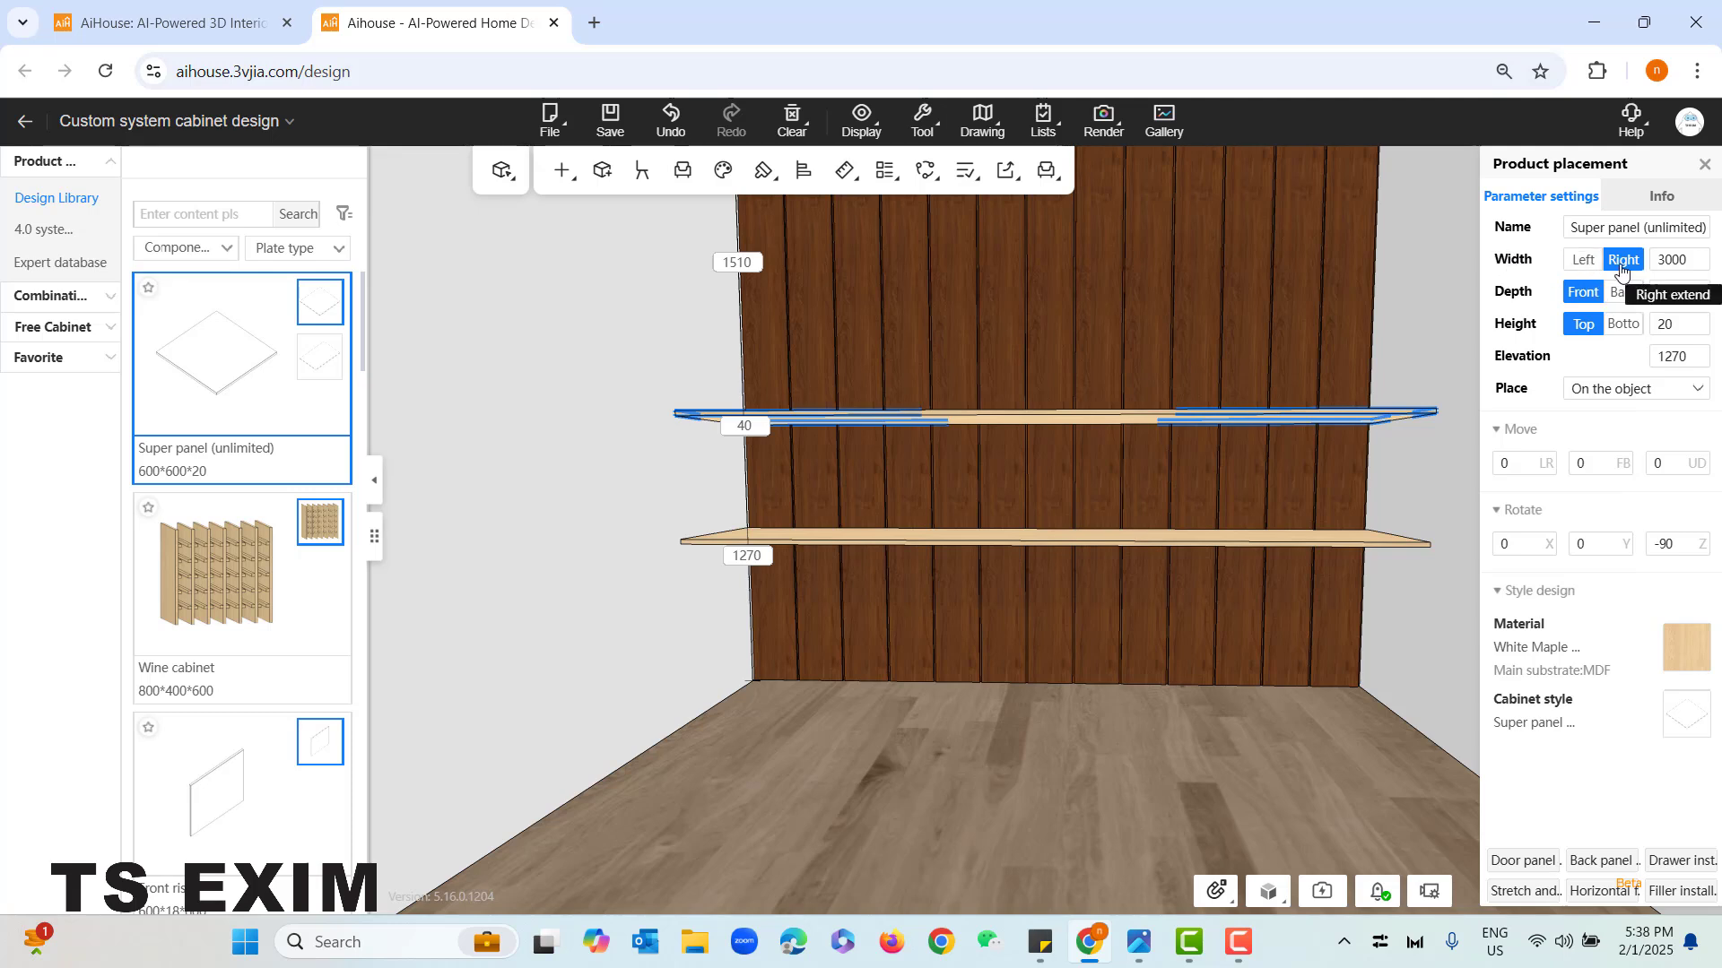
left_click(1690, 261)
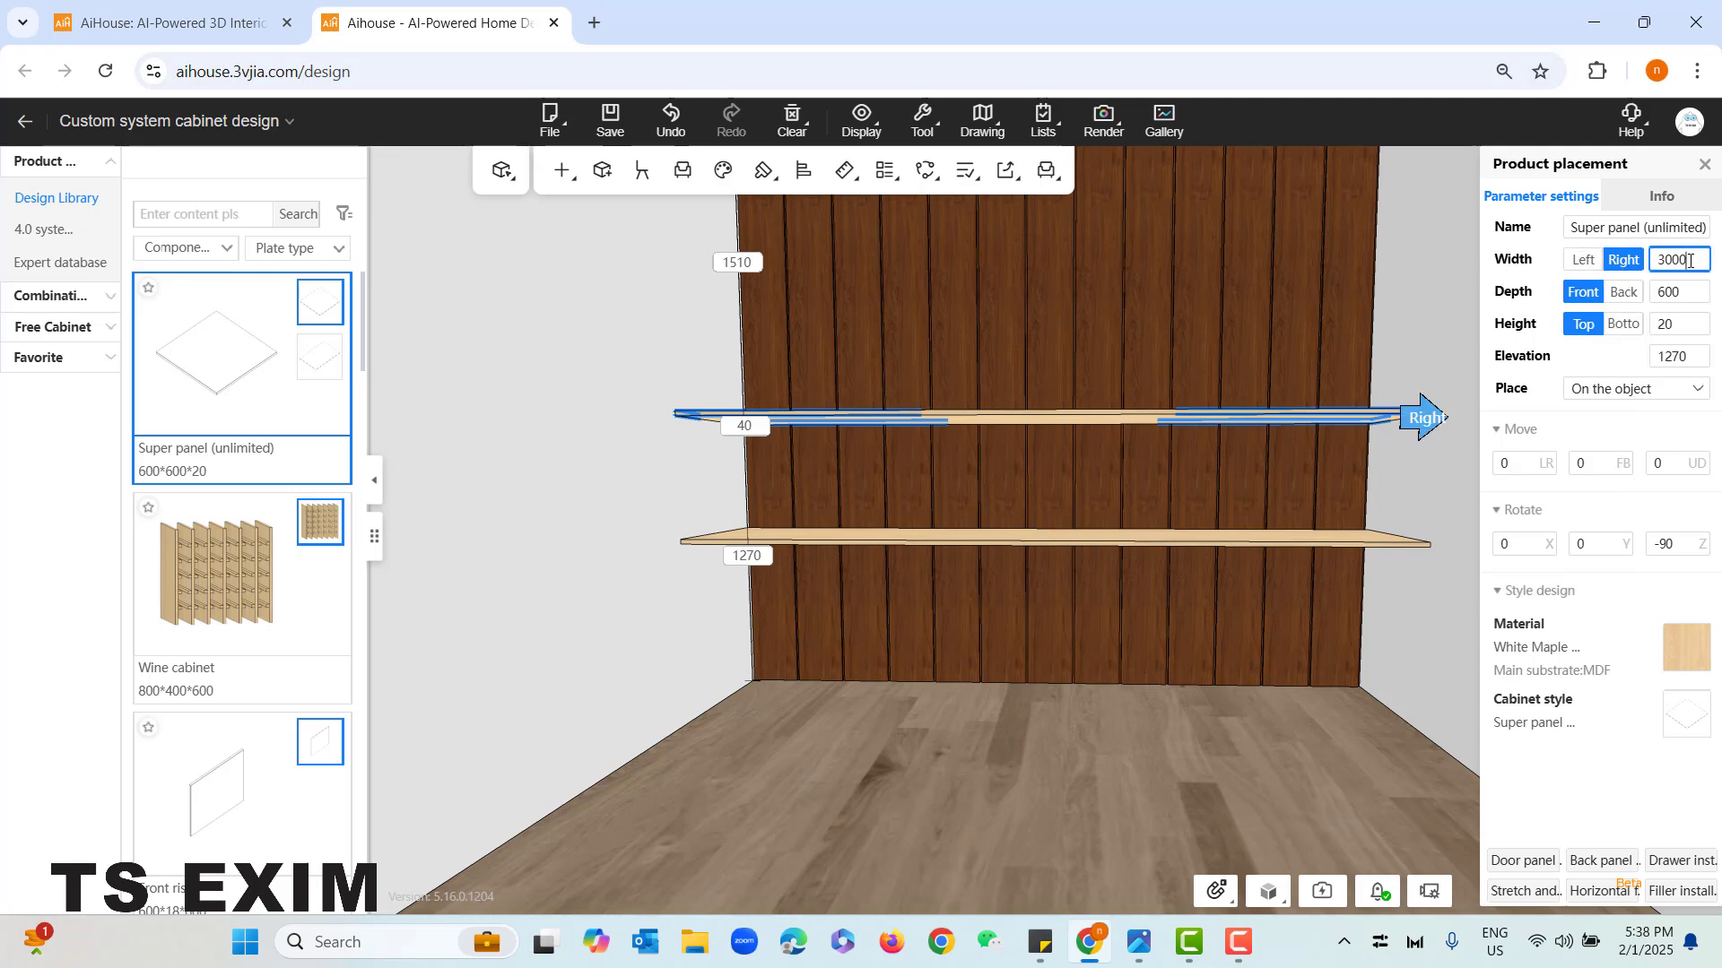
key("BackSpace")
key("BackSpace")
key("BackSpace")
key("BackSpace")
type("2500")
key("Return")
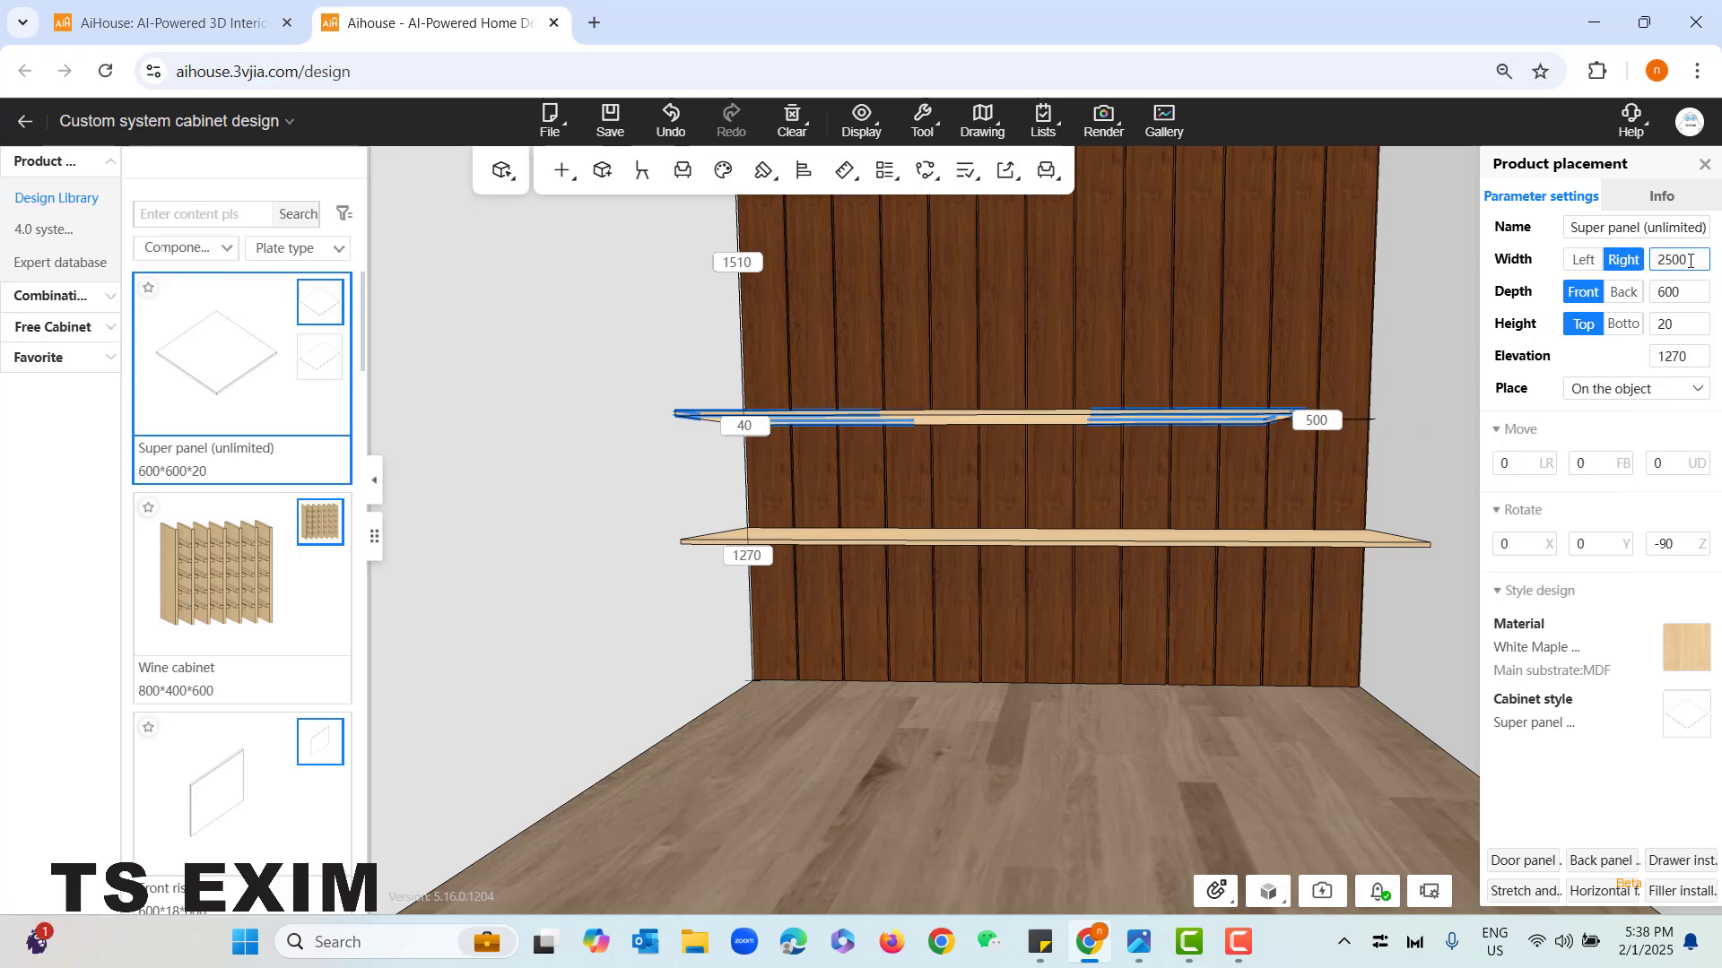
- Shorten the upper panel from its left end by 500 to a 2000 mm width
left_click(1583, 259)
left_click(1697, 261)
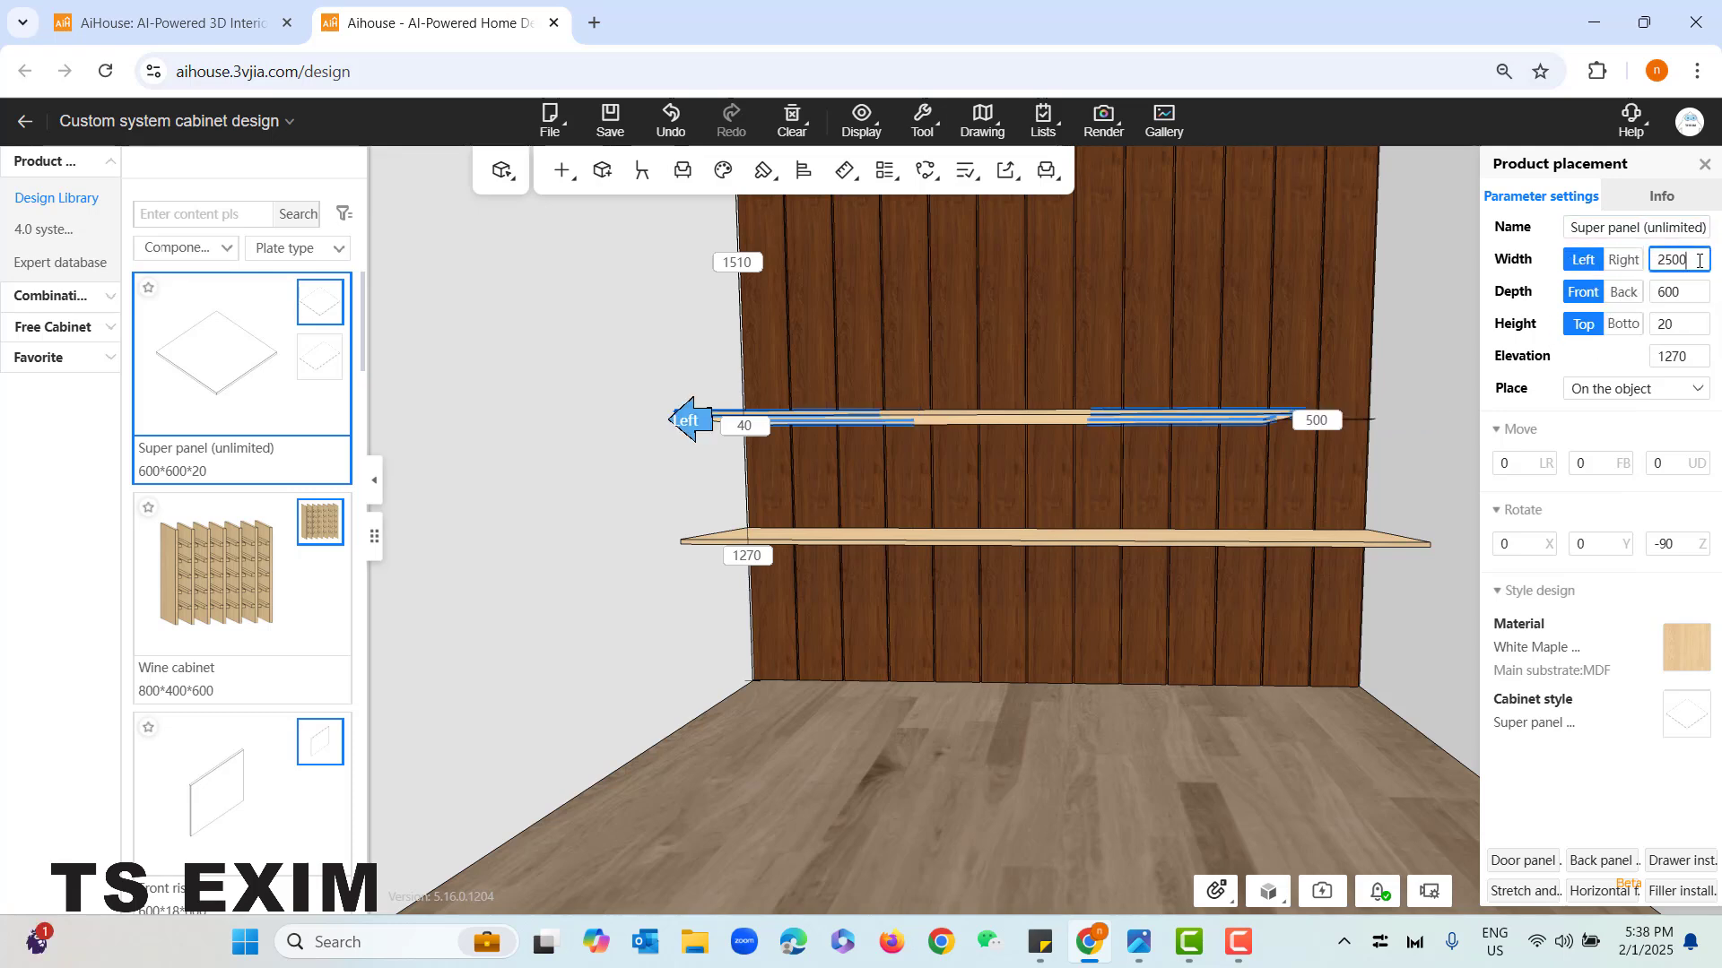
type("-500")
key("Return")
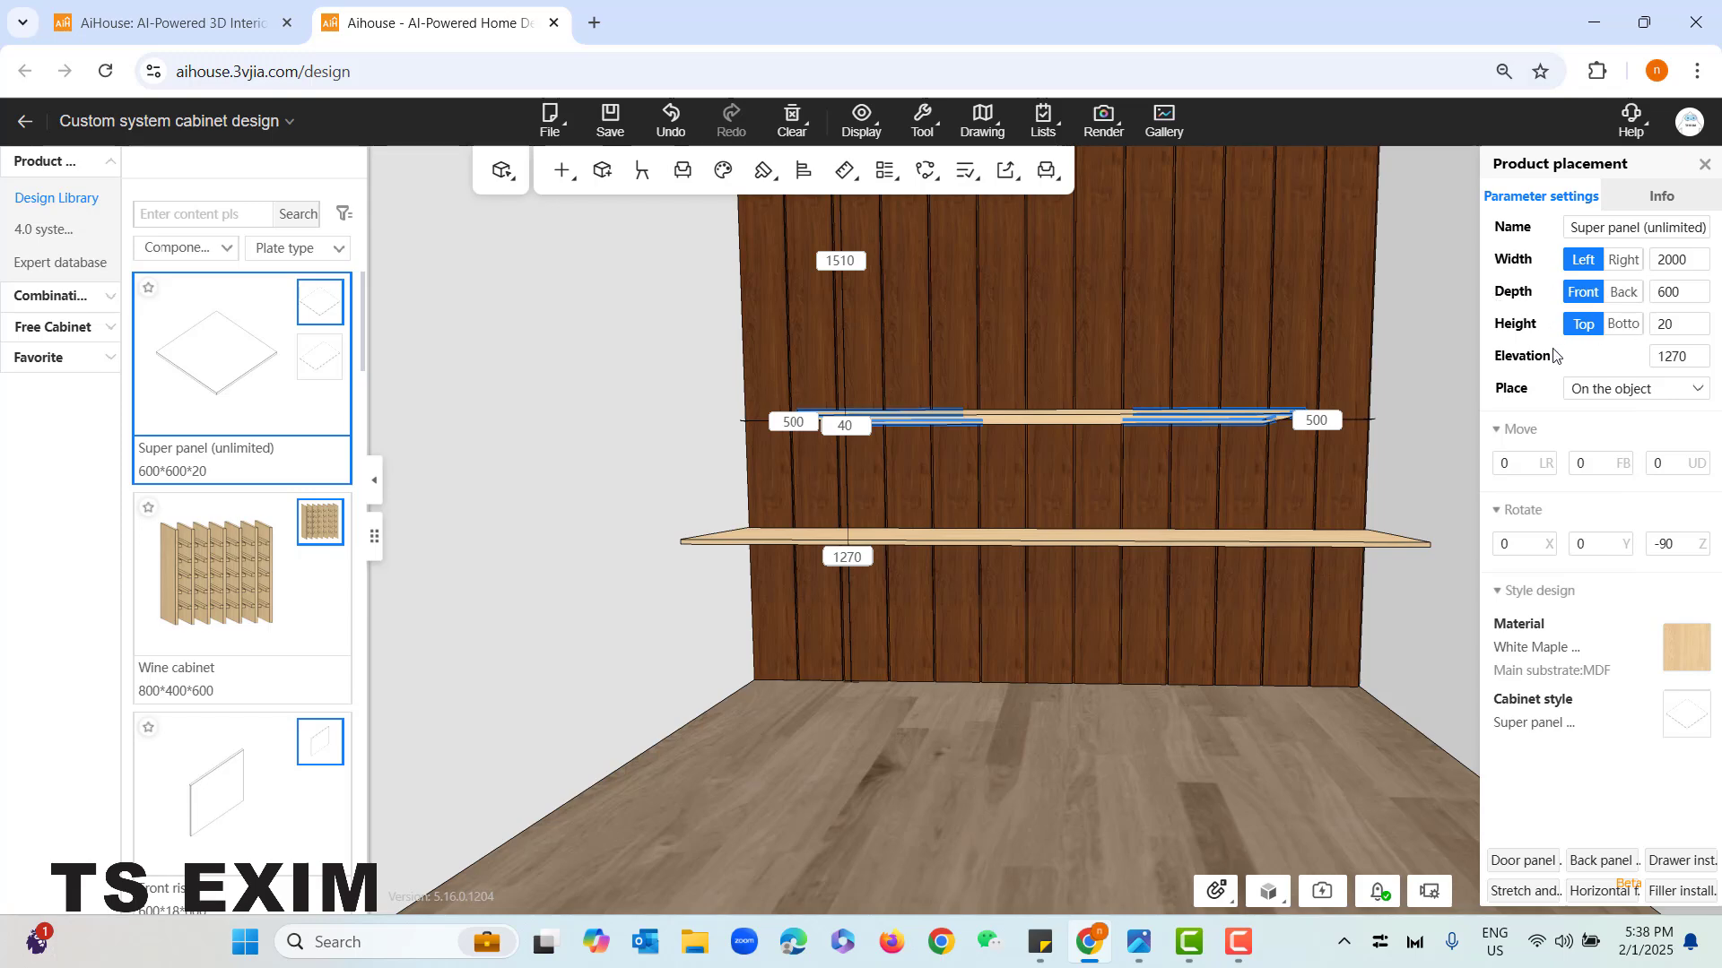
- Set the upper shelf's depth to 350 mm, adjusting its front edge, and deselect it
right_click_drag(1090, 556, 1085, 534)
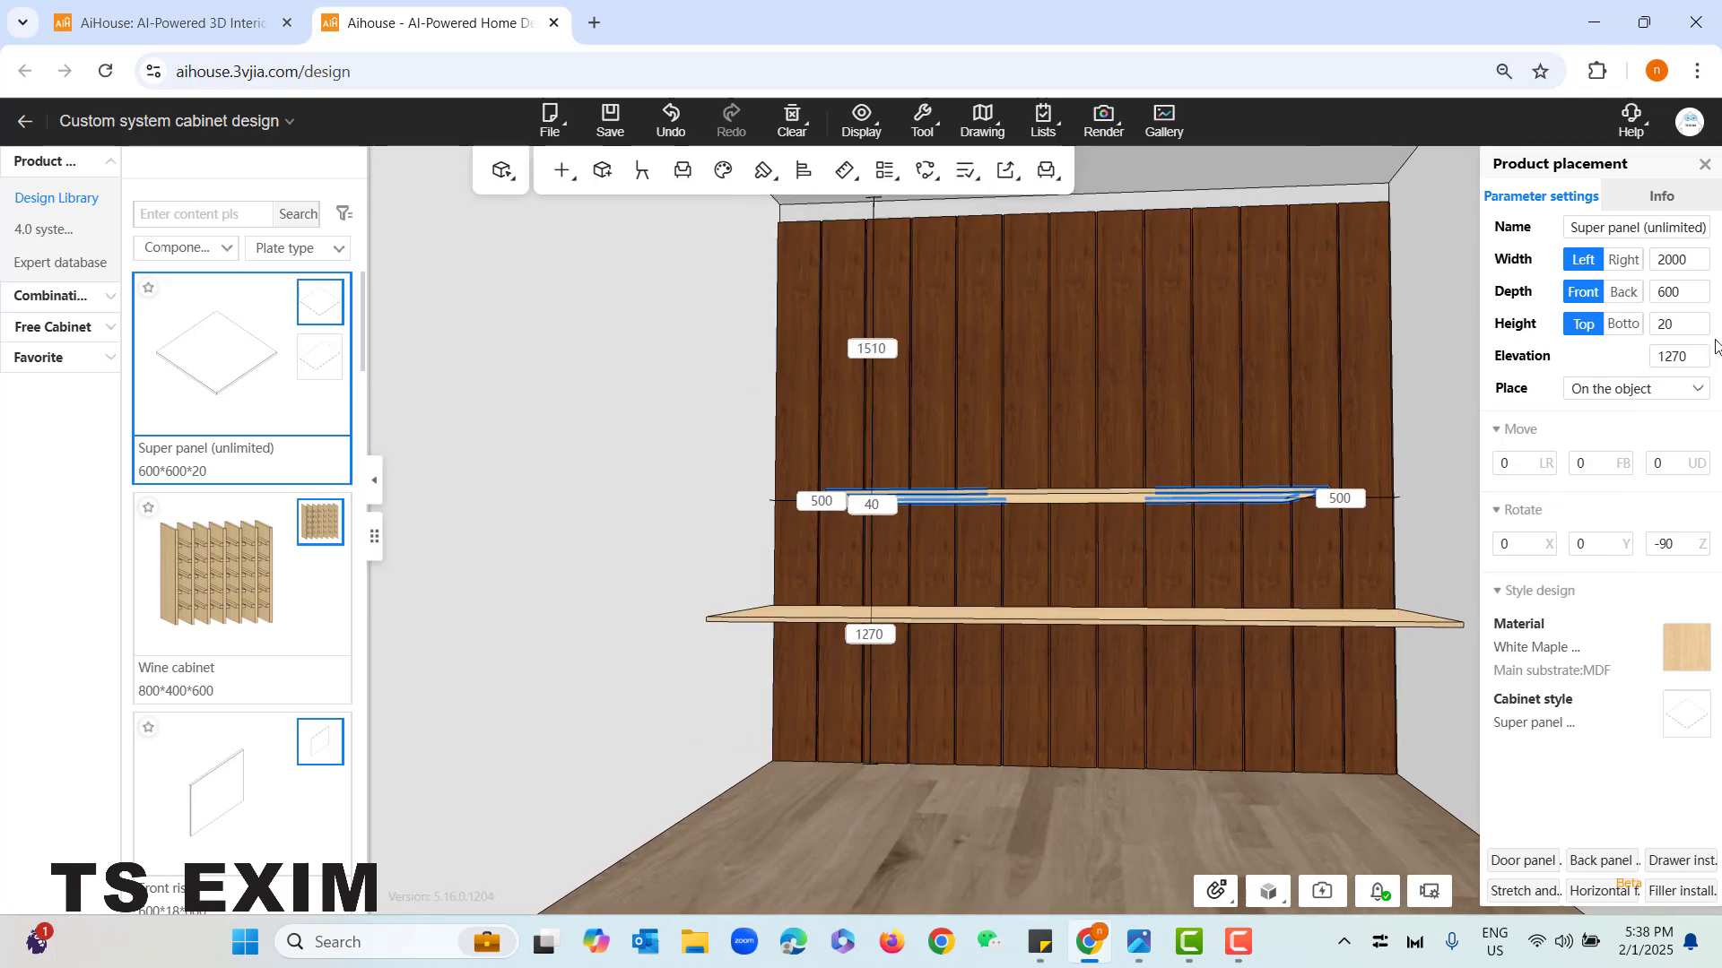
left_click(1675, 292)
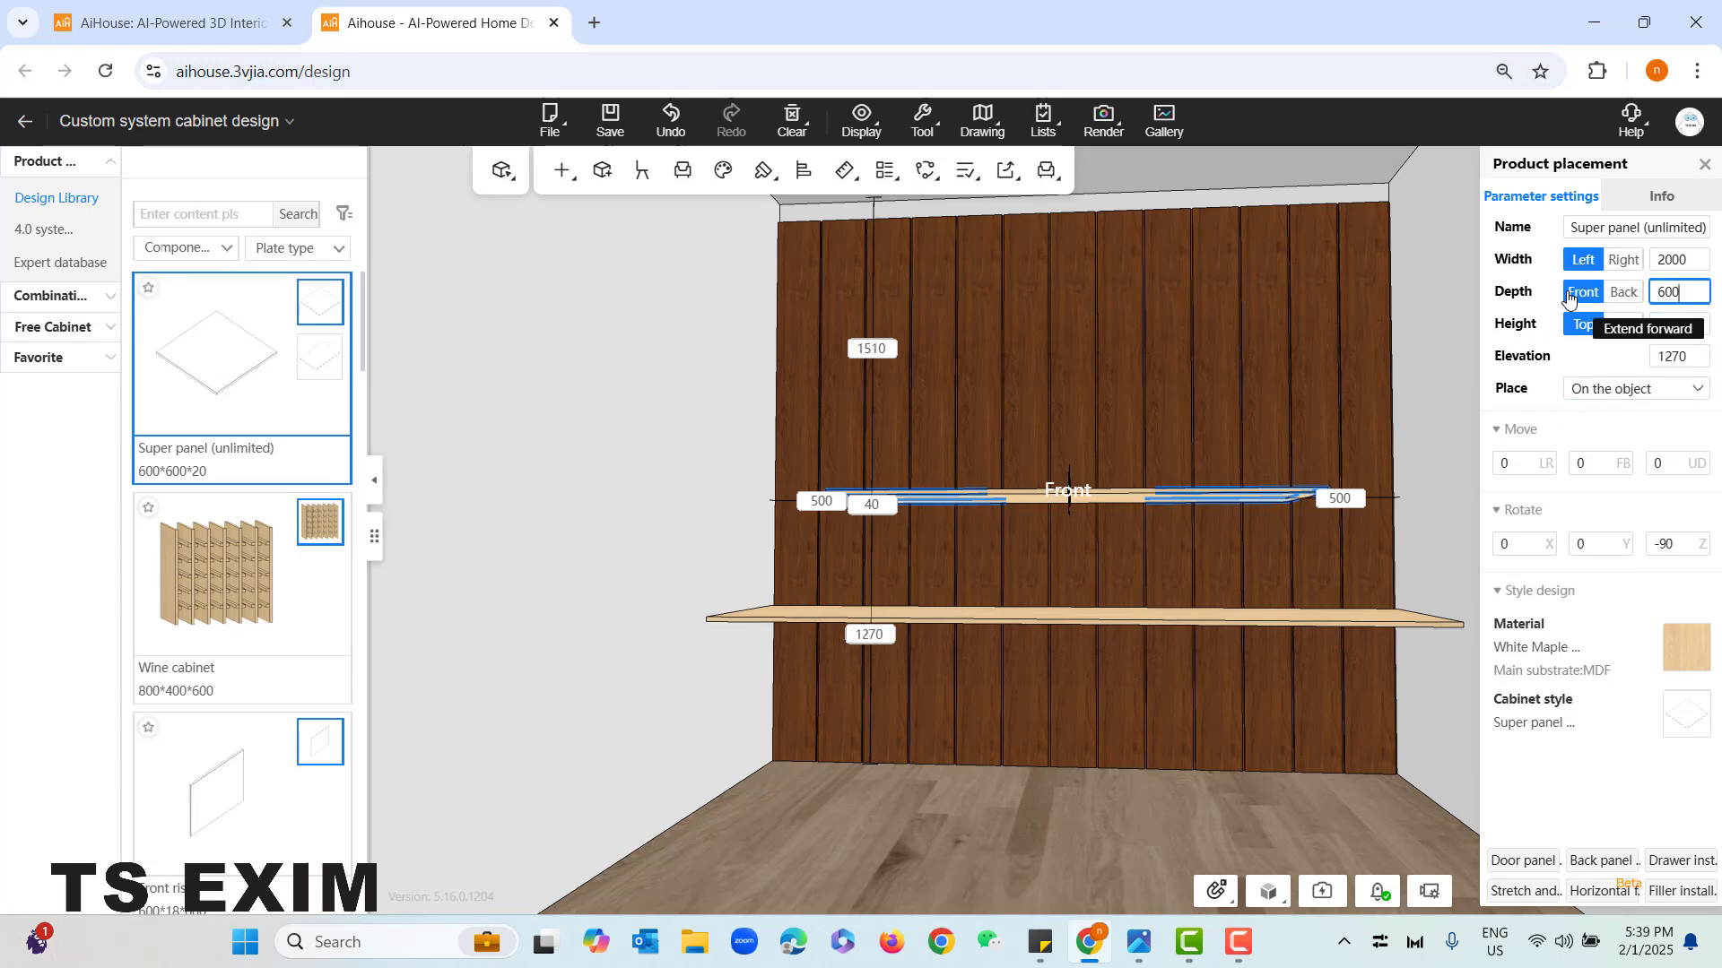
type("350")
key("Return")
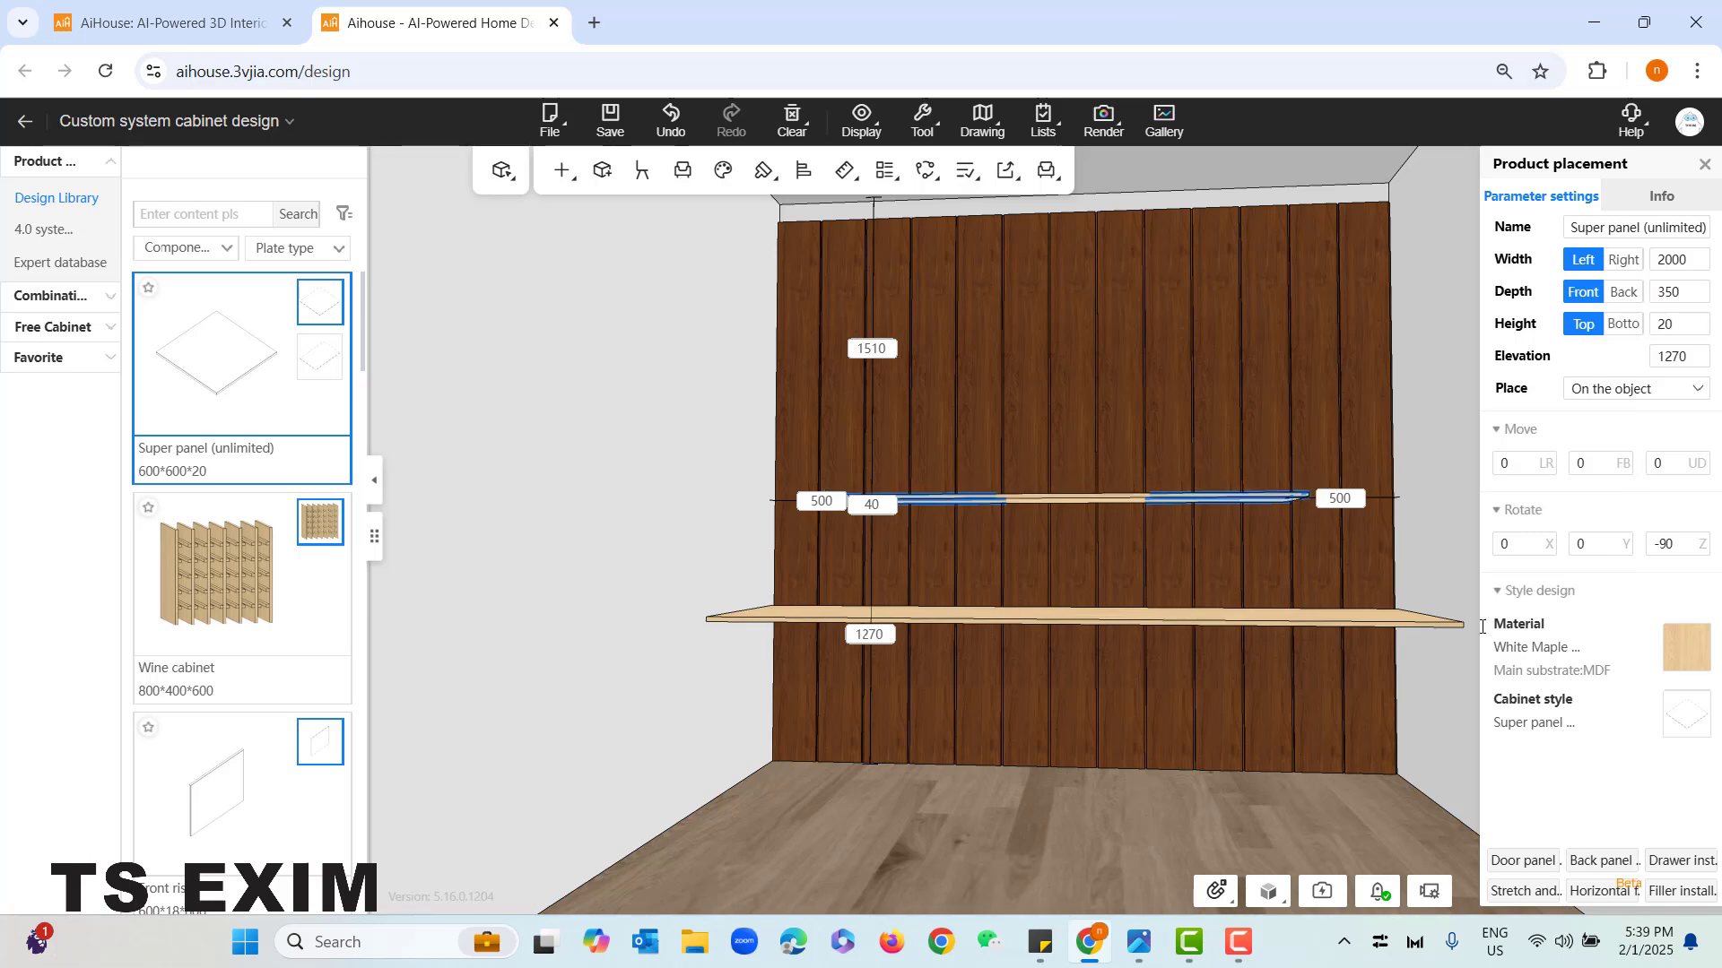
left_click(649, 482)
- Check the desk in the reference photo, set the lower panel's height to 60 mm extending upwards, and deselect it
left_click_drag(632, 437, 654, 461)
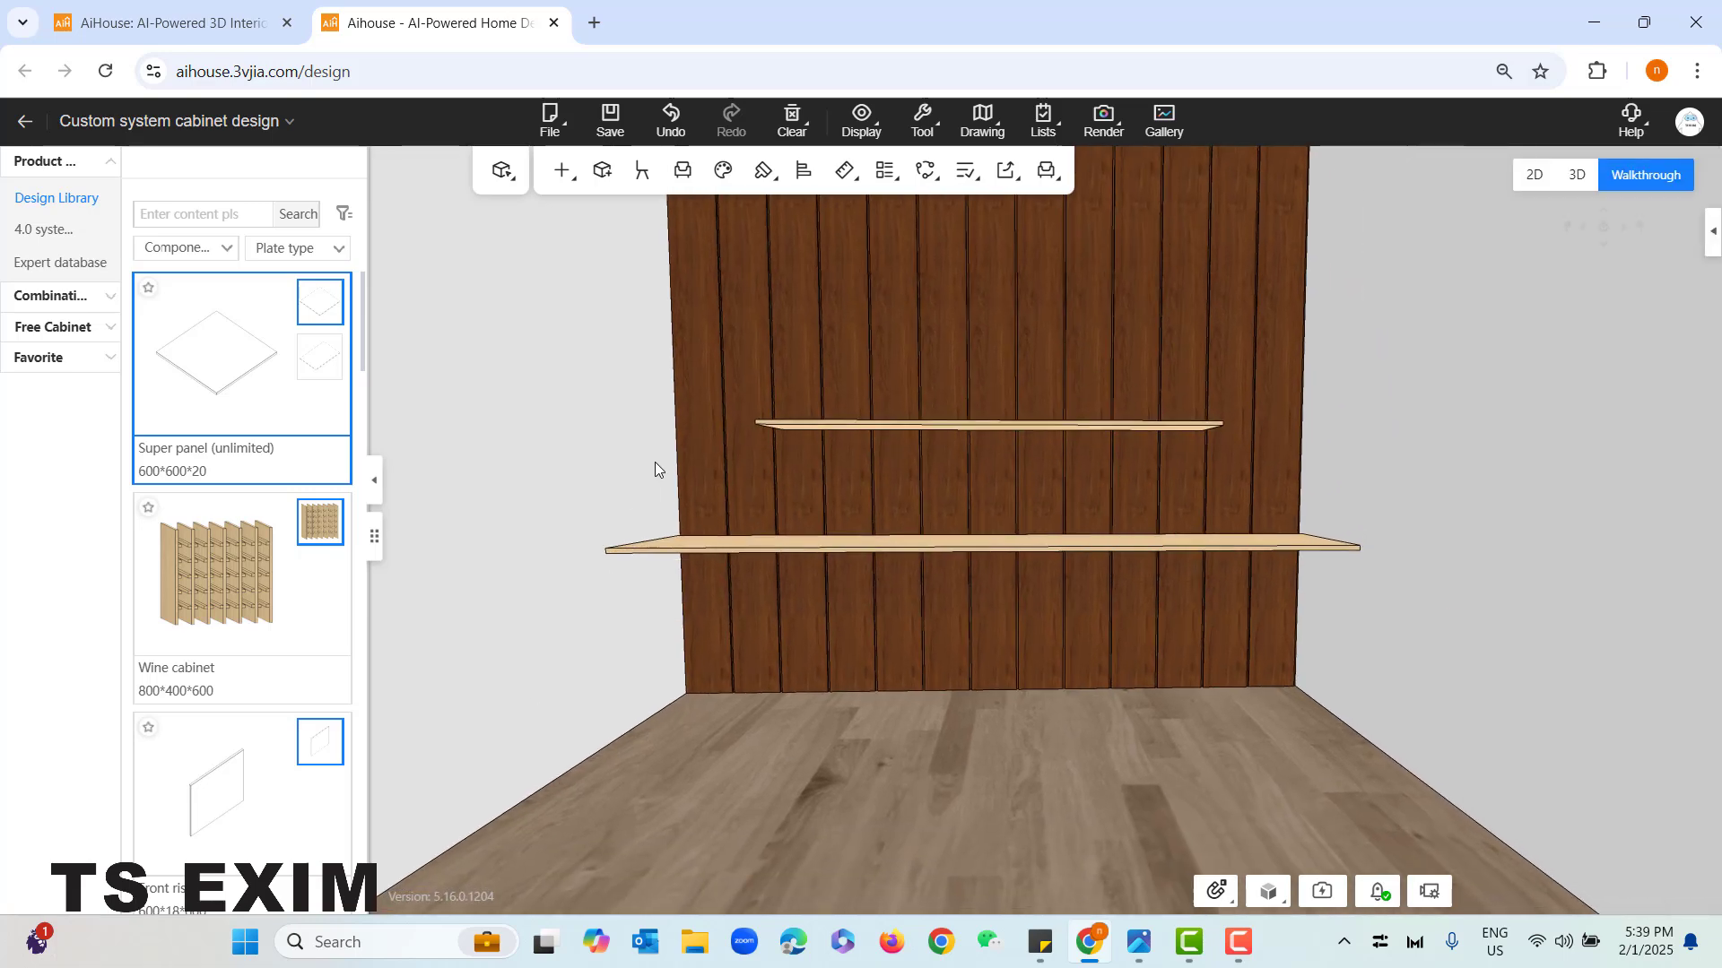
key("q")
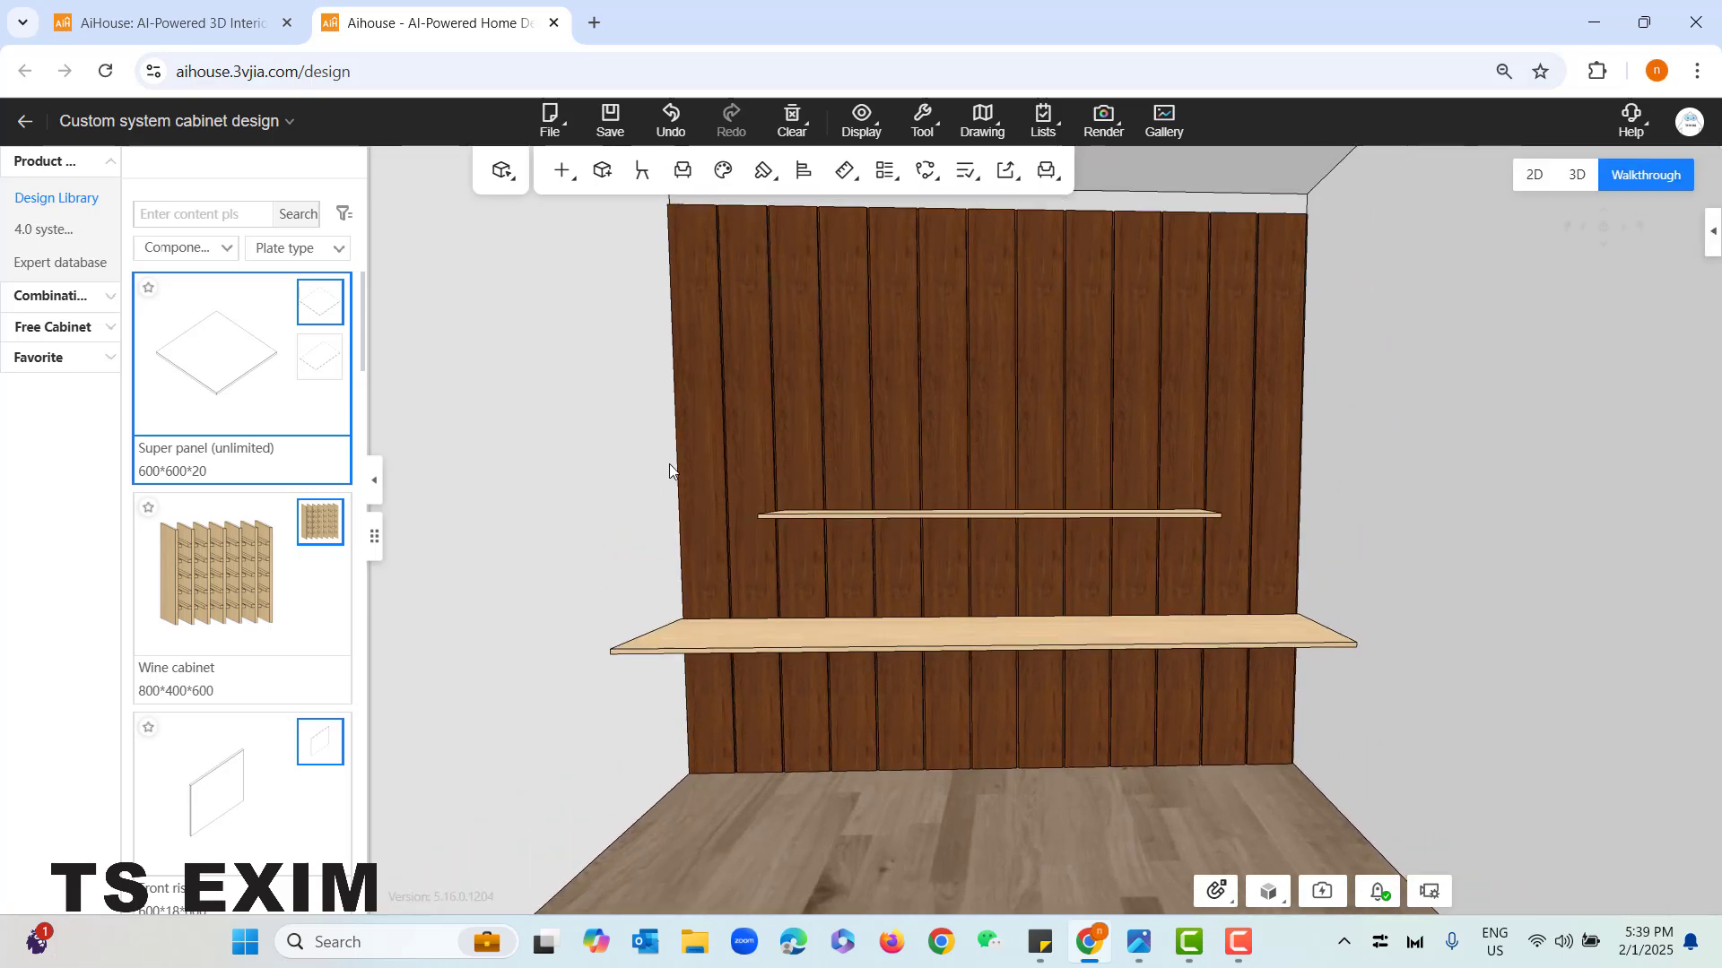
left_click(1158, 942)
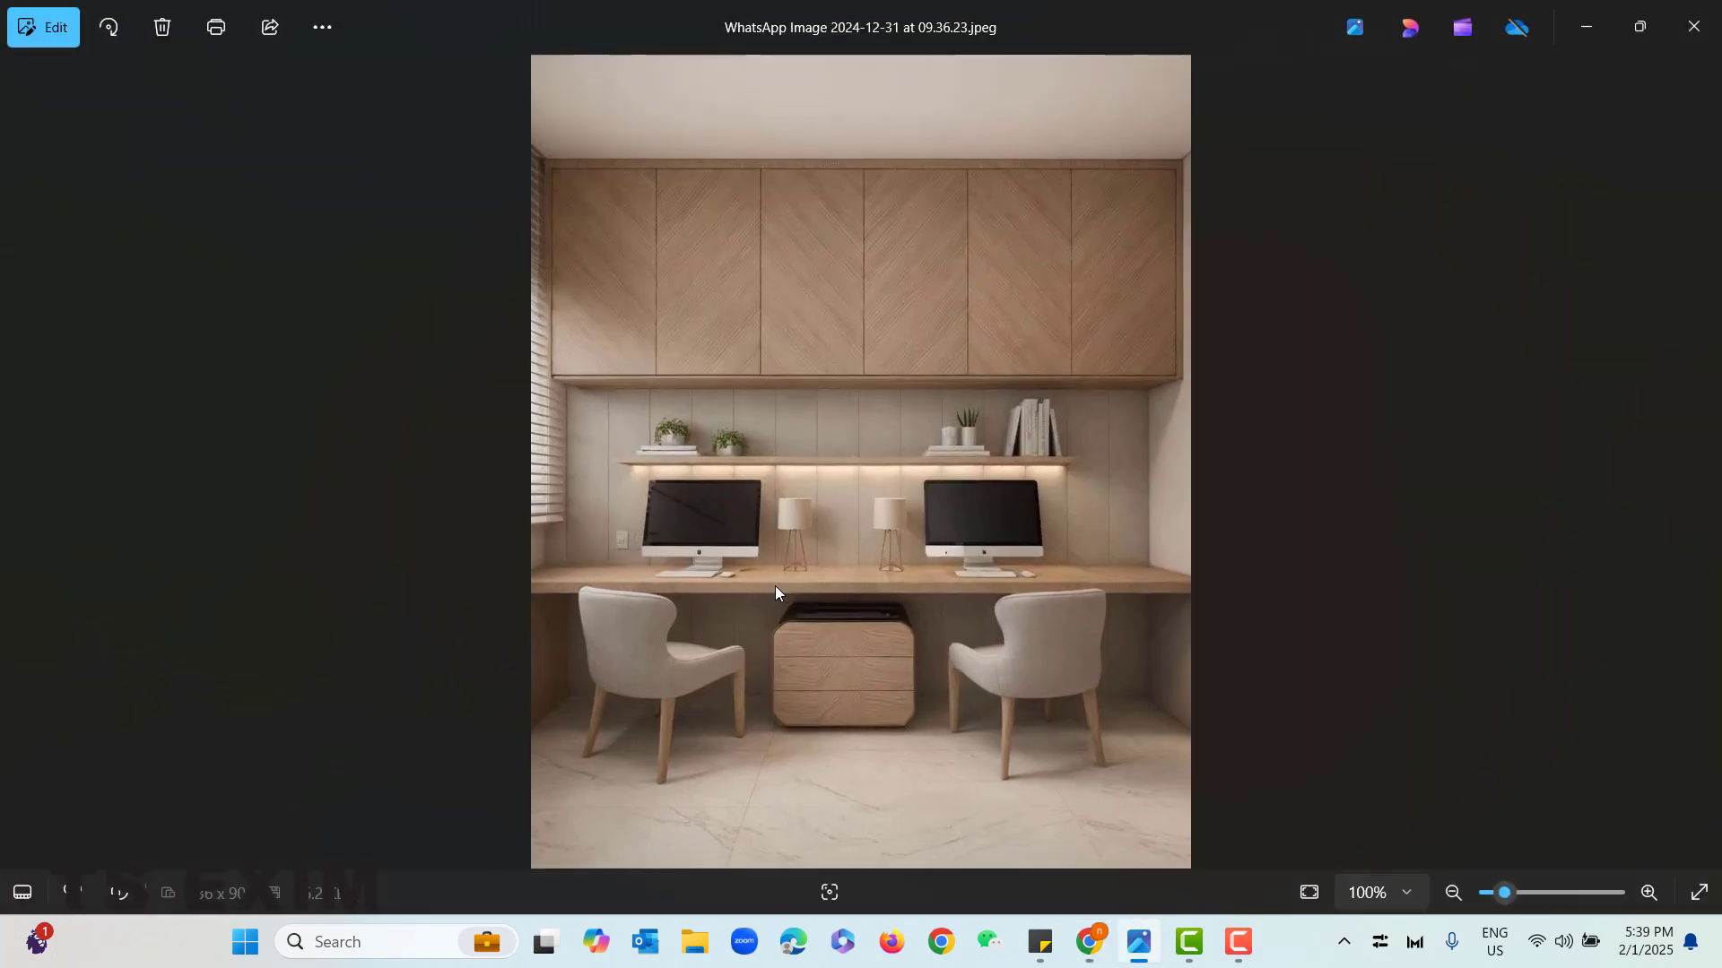
left_click(1601, 23)
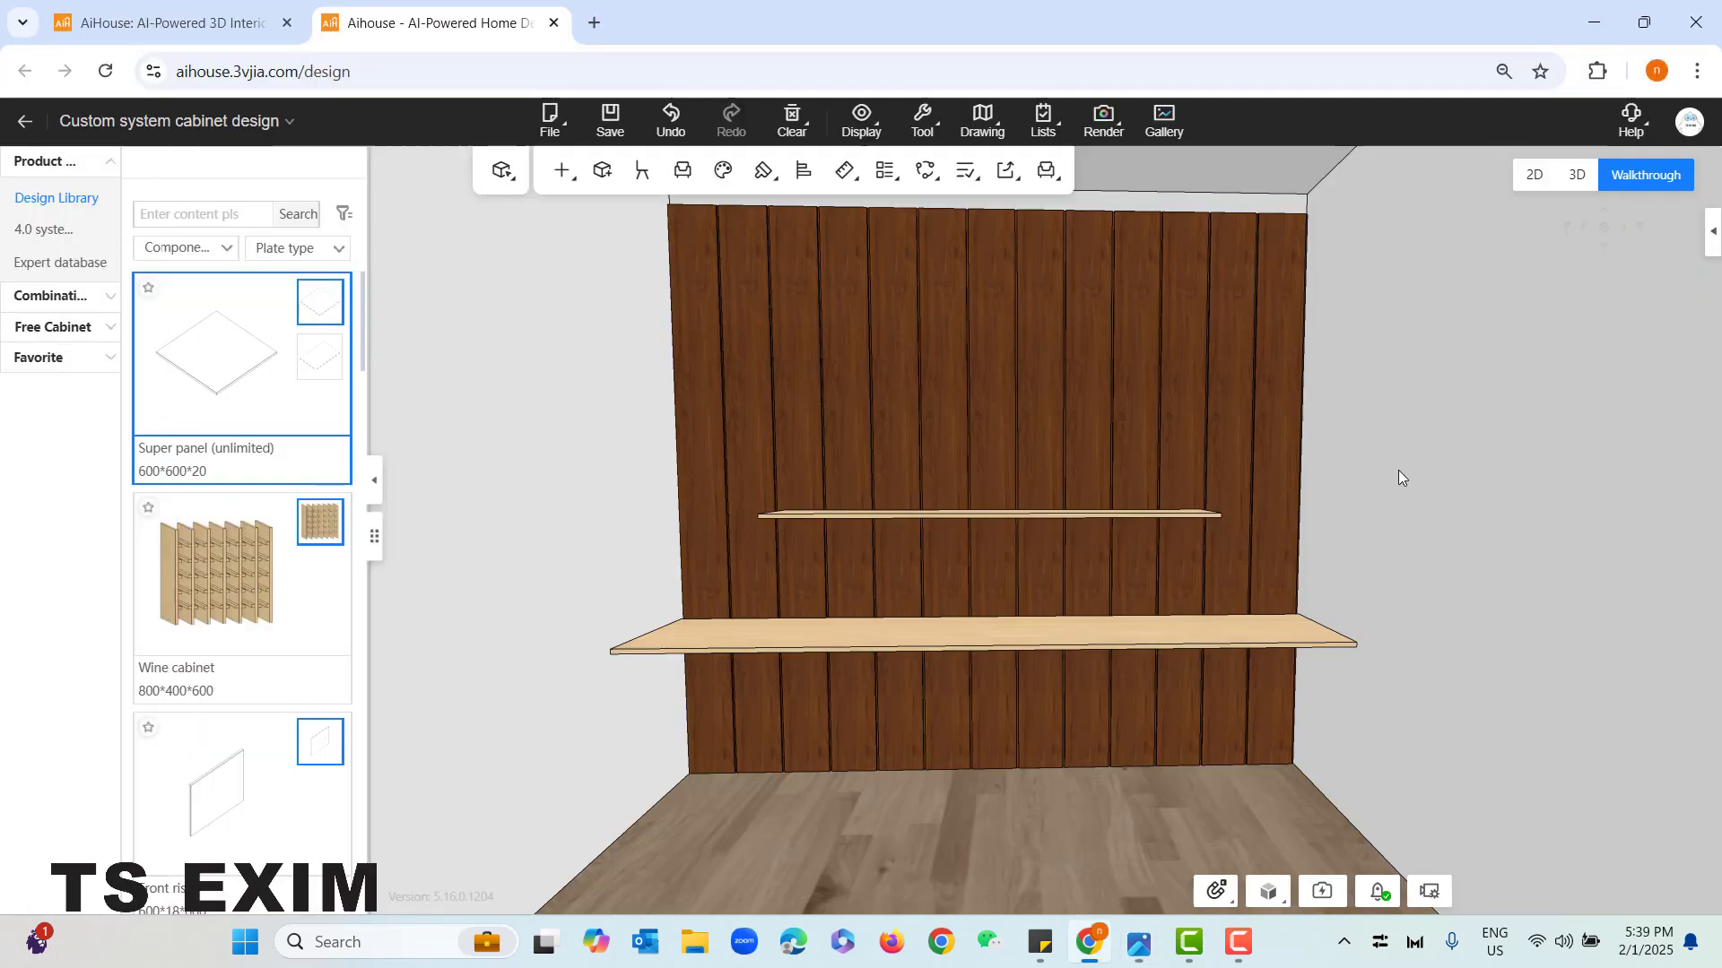
left_click(936, 637)
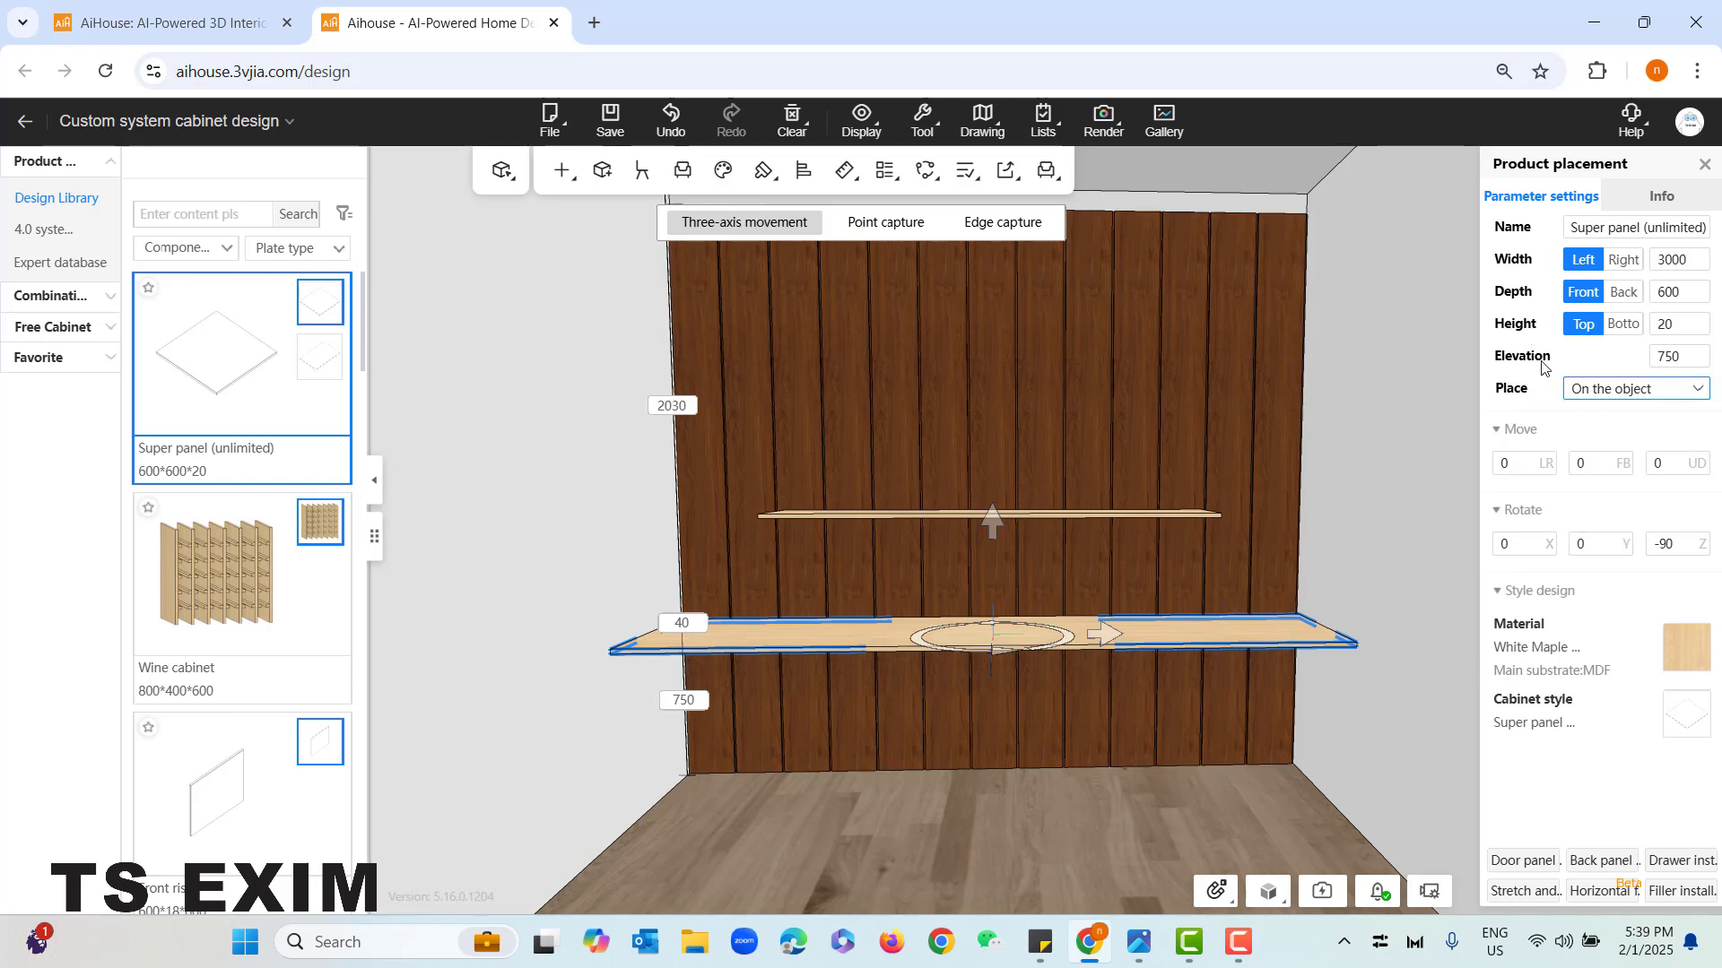
left_click(1691, 324)
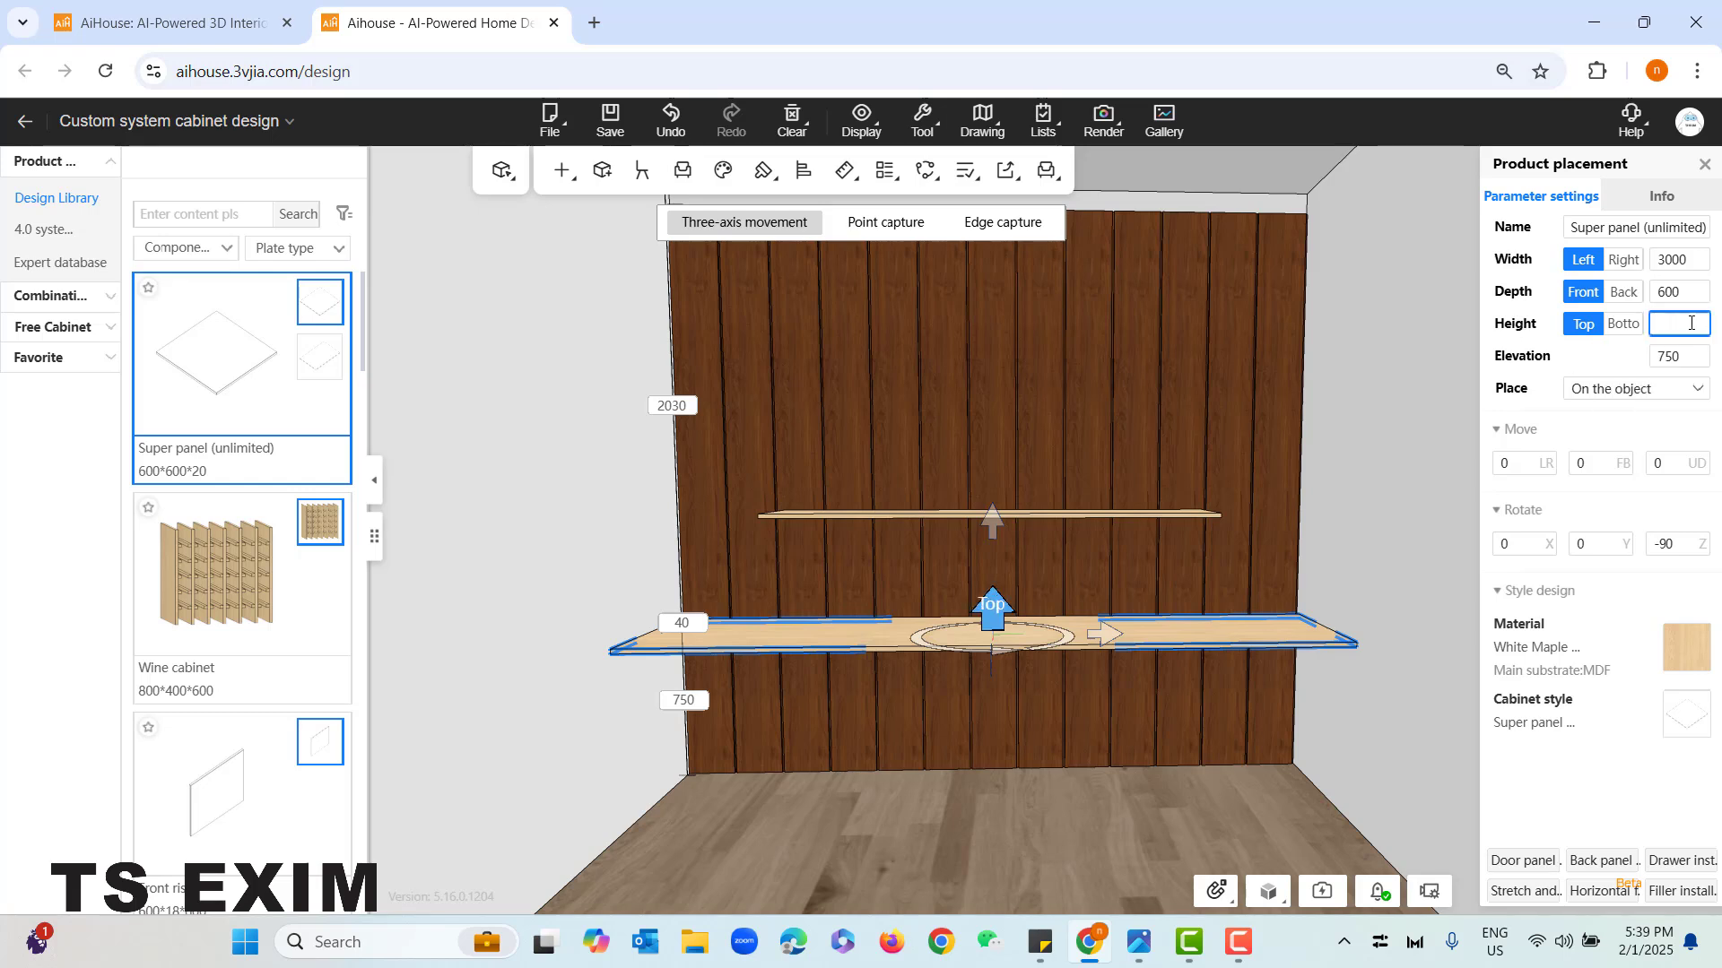
type("60")
key("Return")
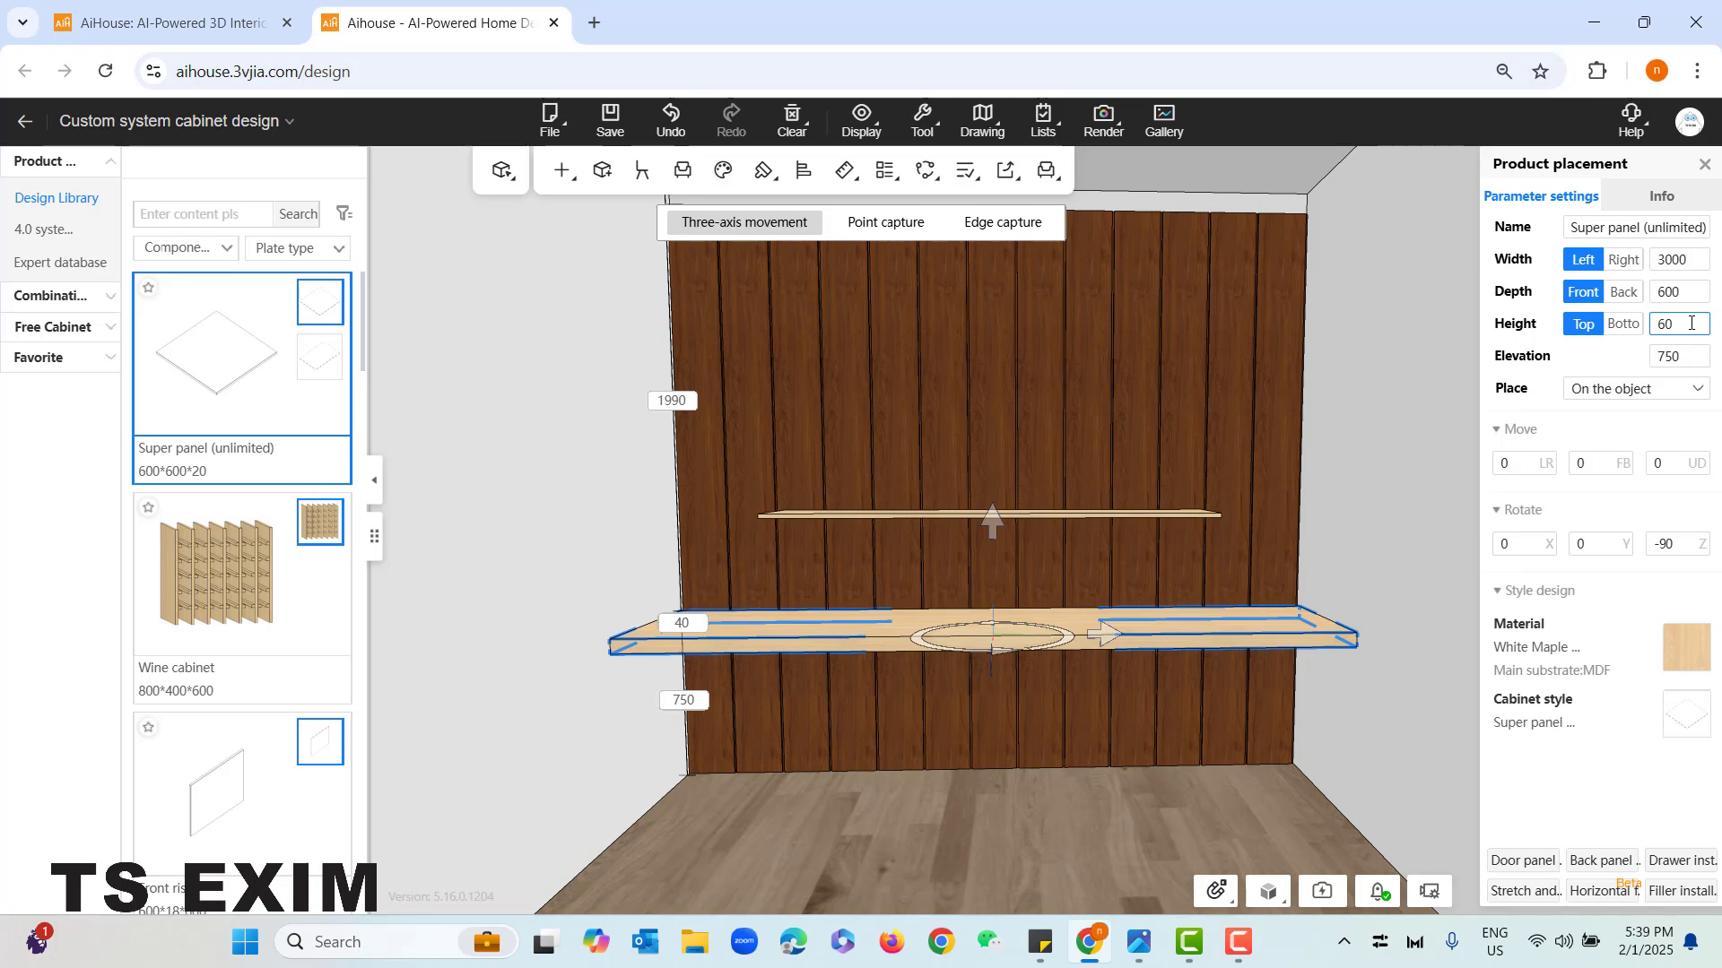
left_click(1381, 736)
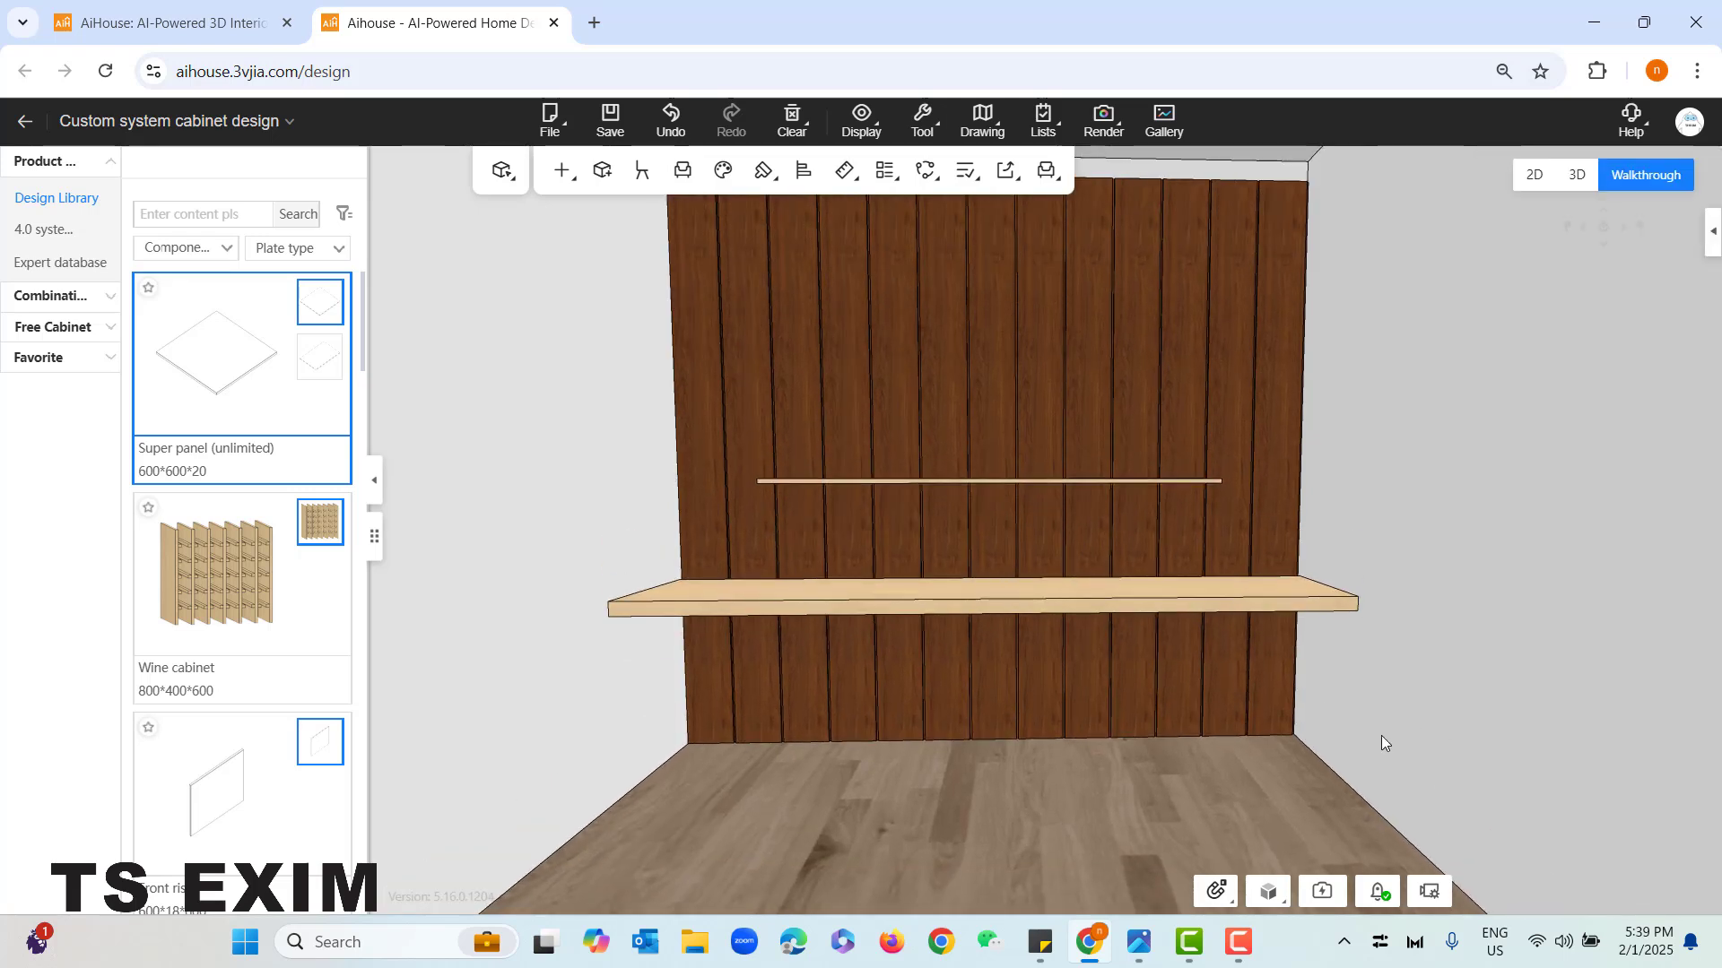
- Check the reference photo and start installing a single-sided laminate lamp from White light 3800K on the upper shelf component
left_click(1139, 941)
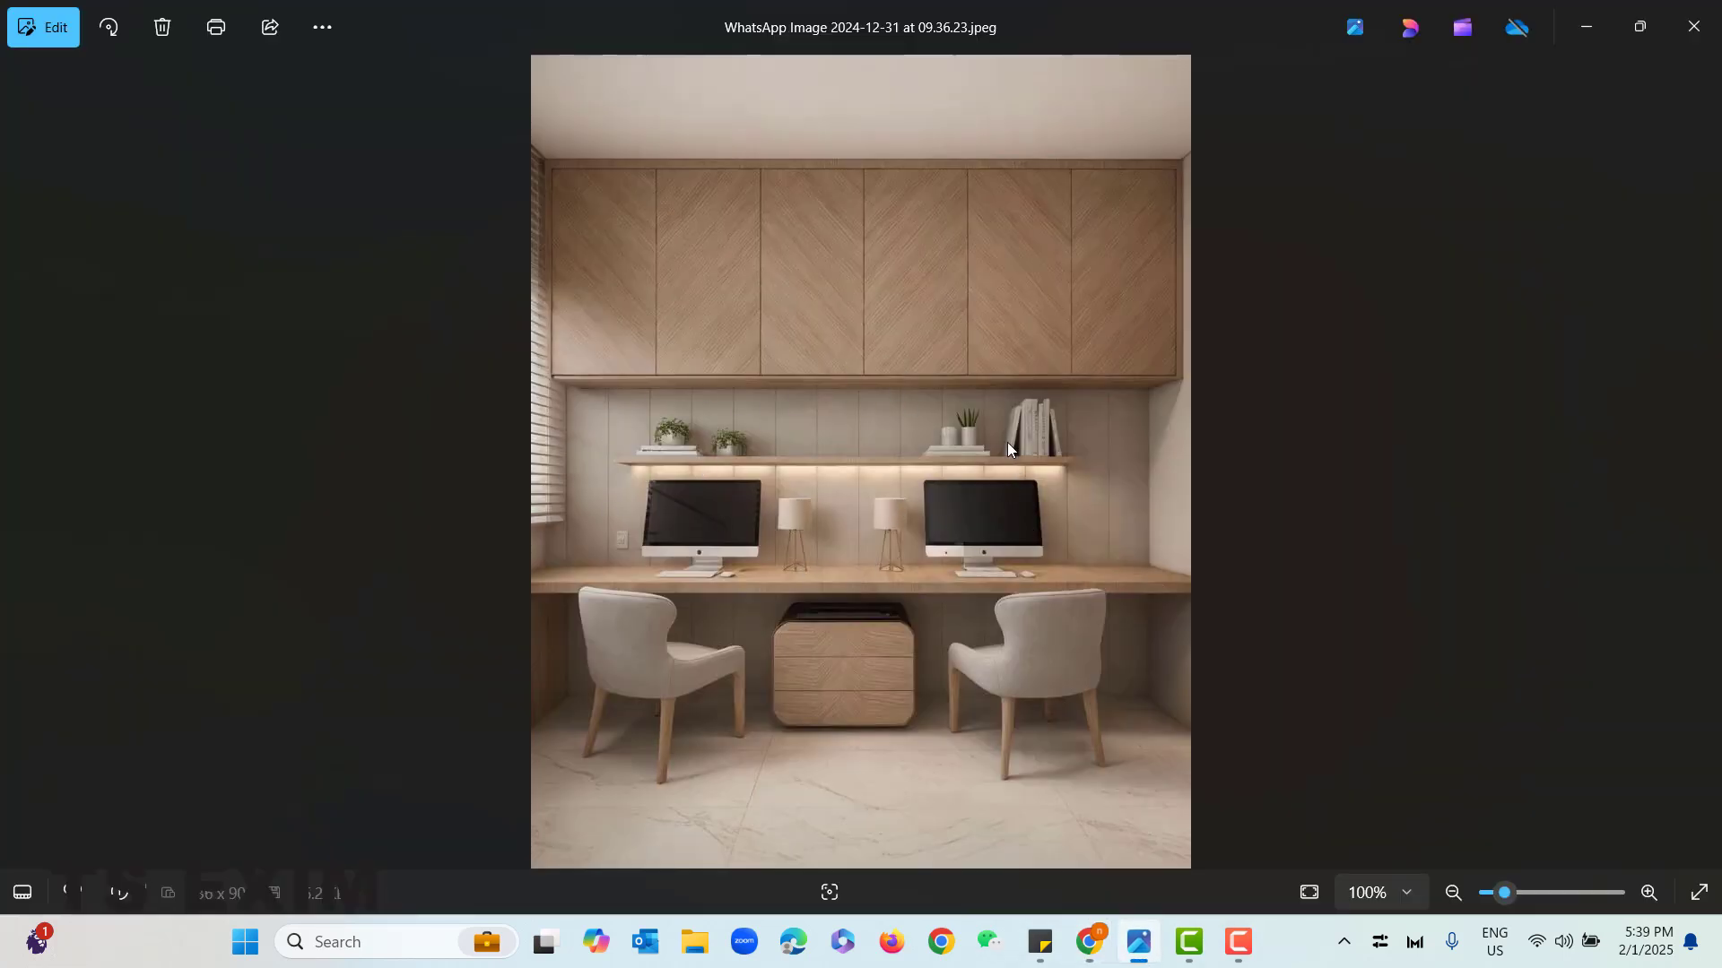
left_click(1585, 27)
key("e")
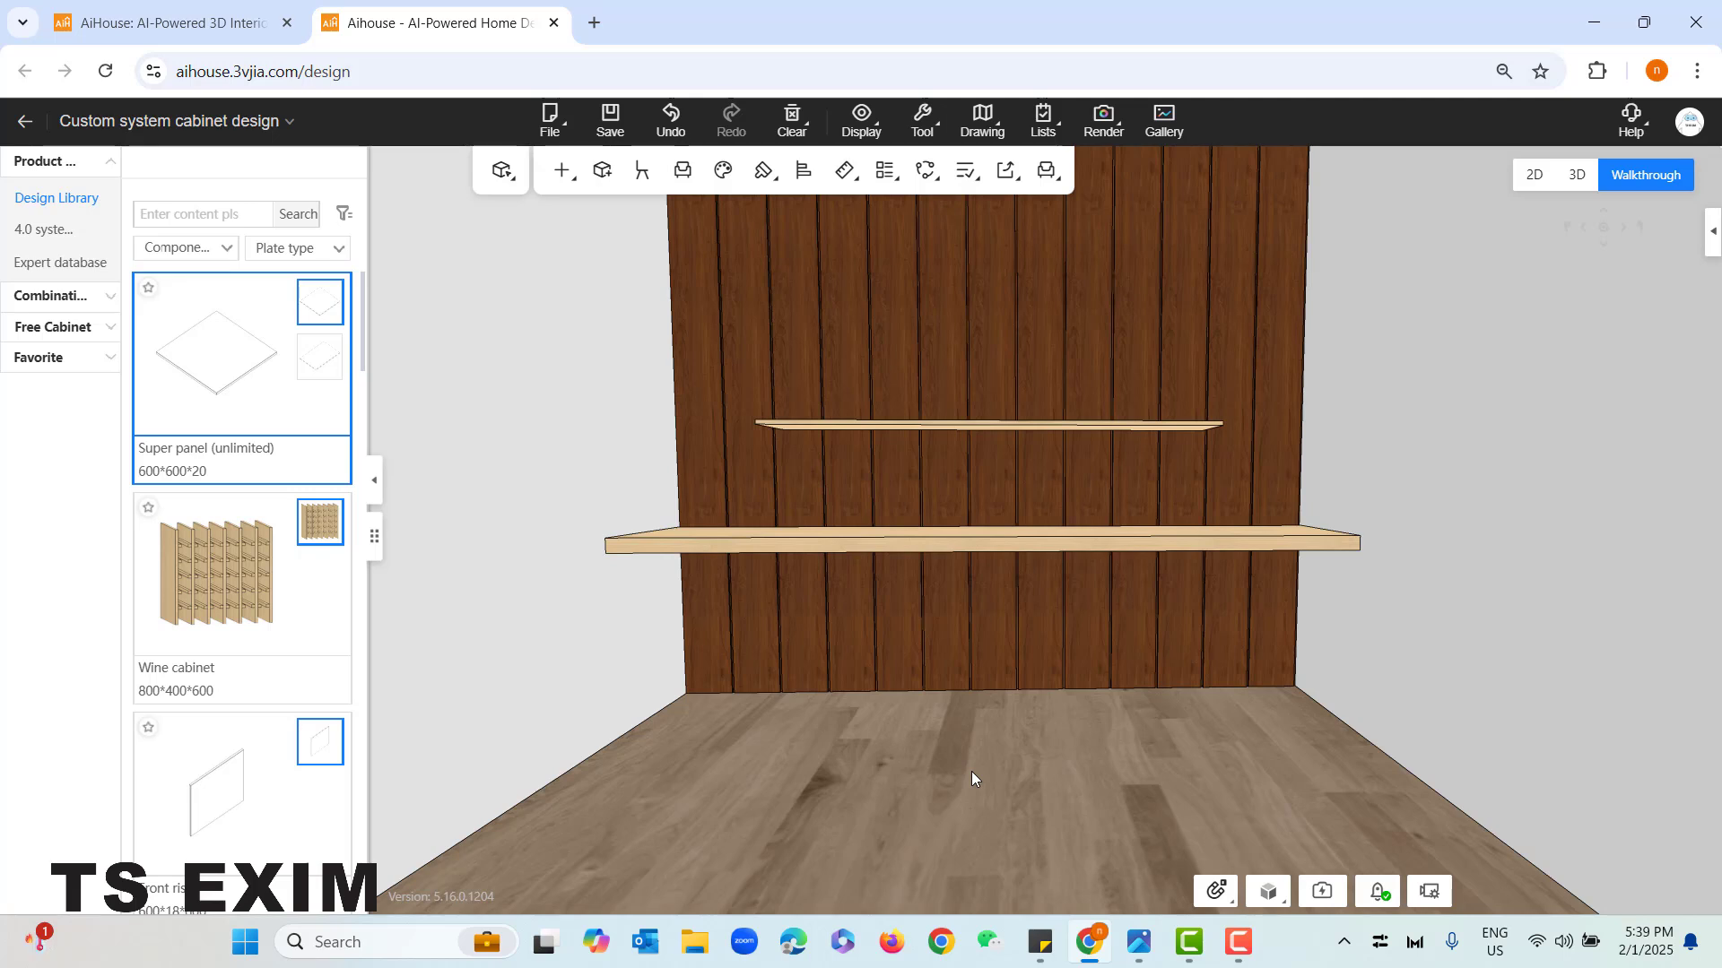
key("space")
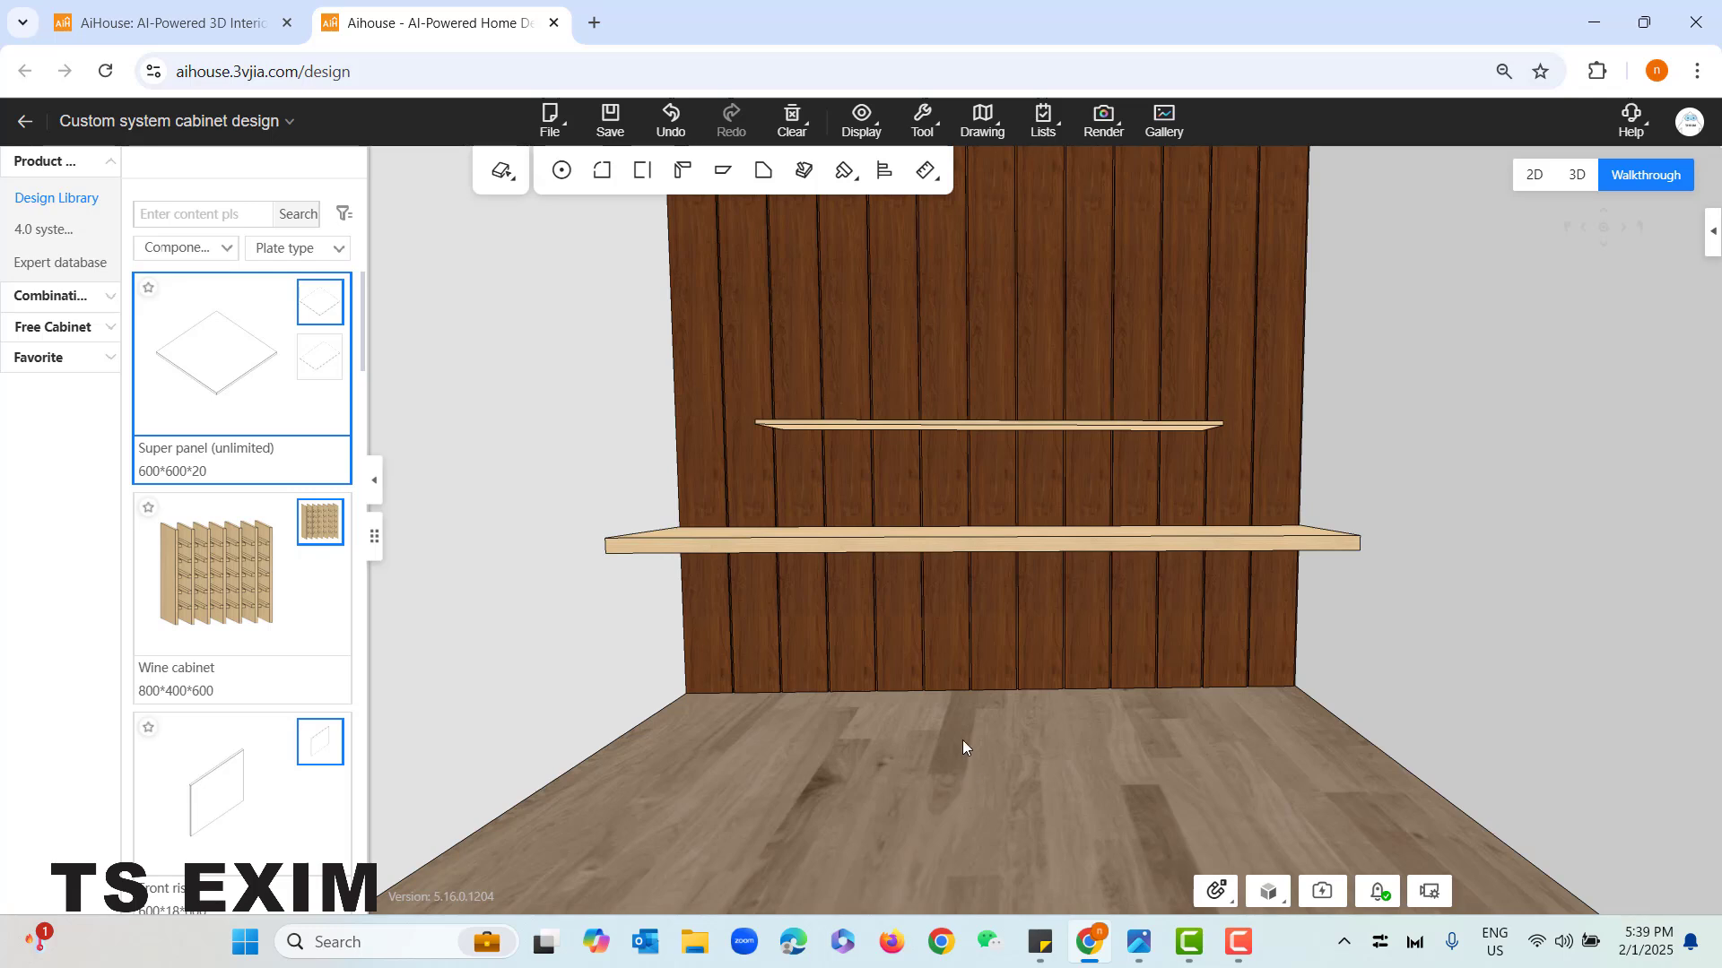
right_click(933, 427)
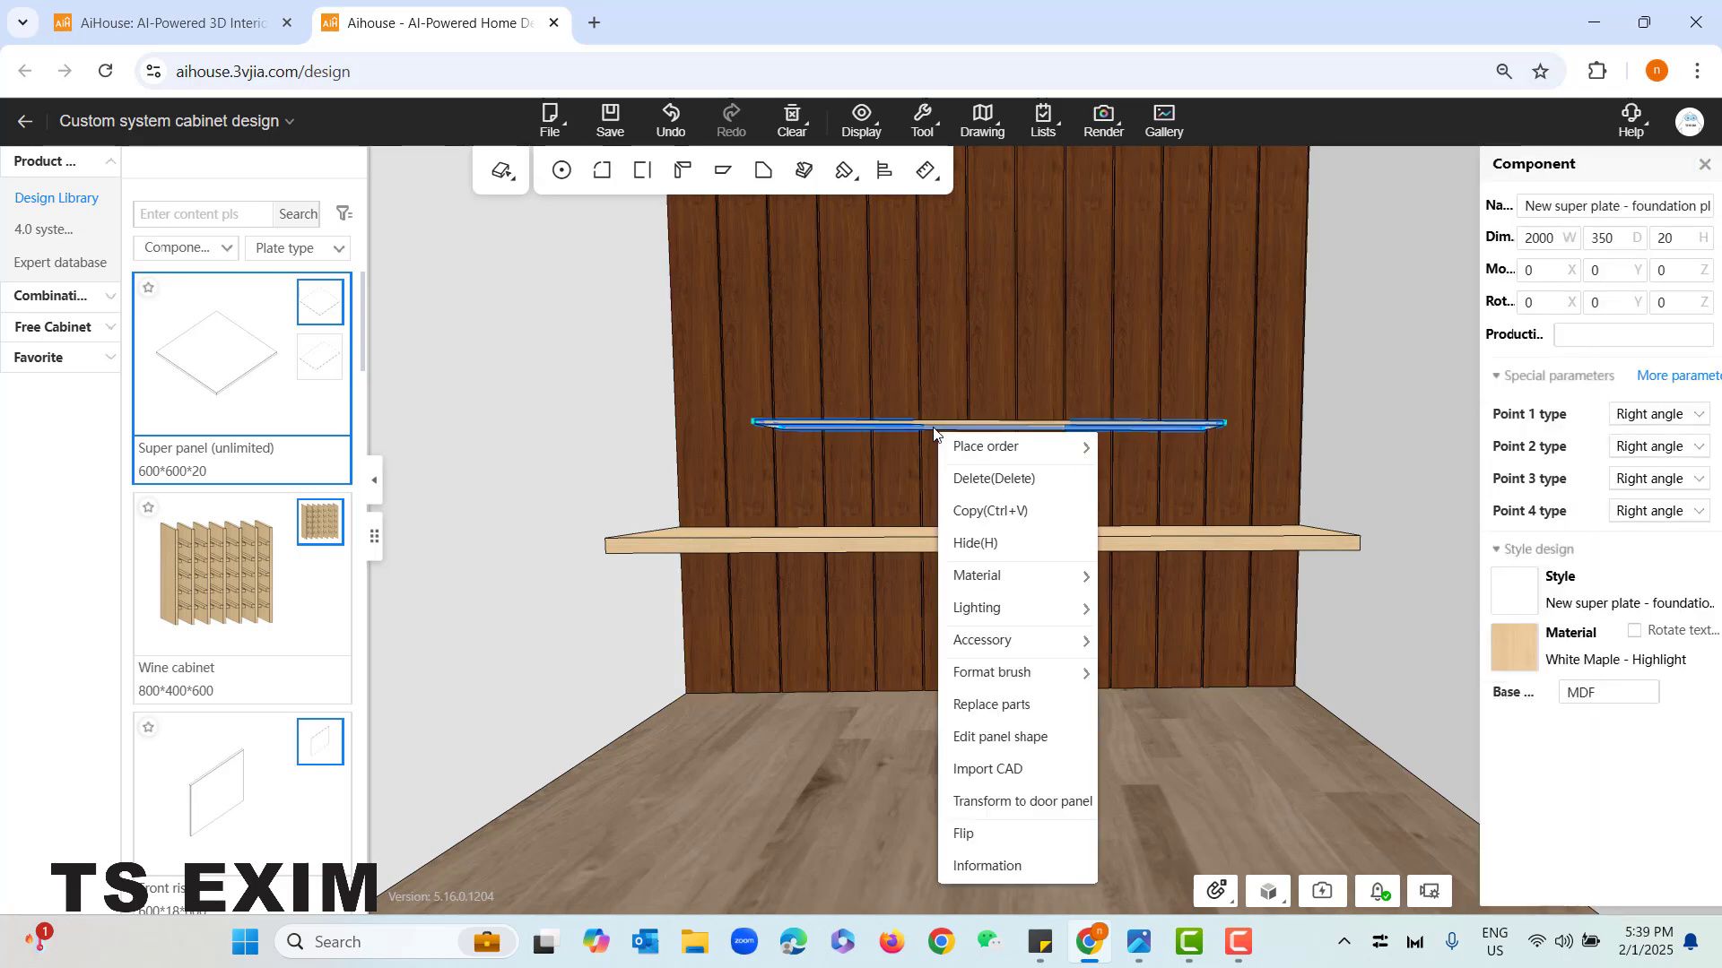
mouse_move(1045, 608)
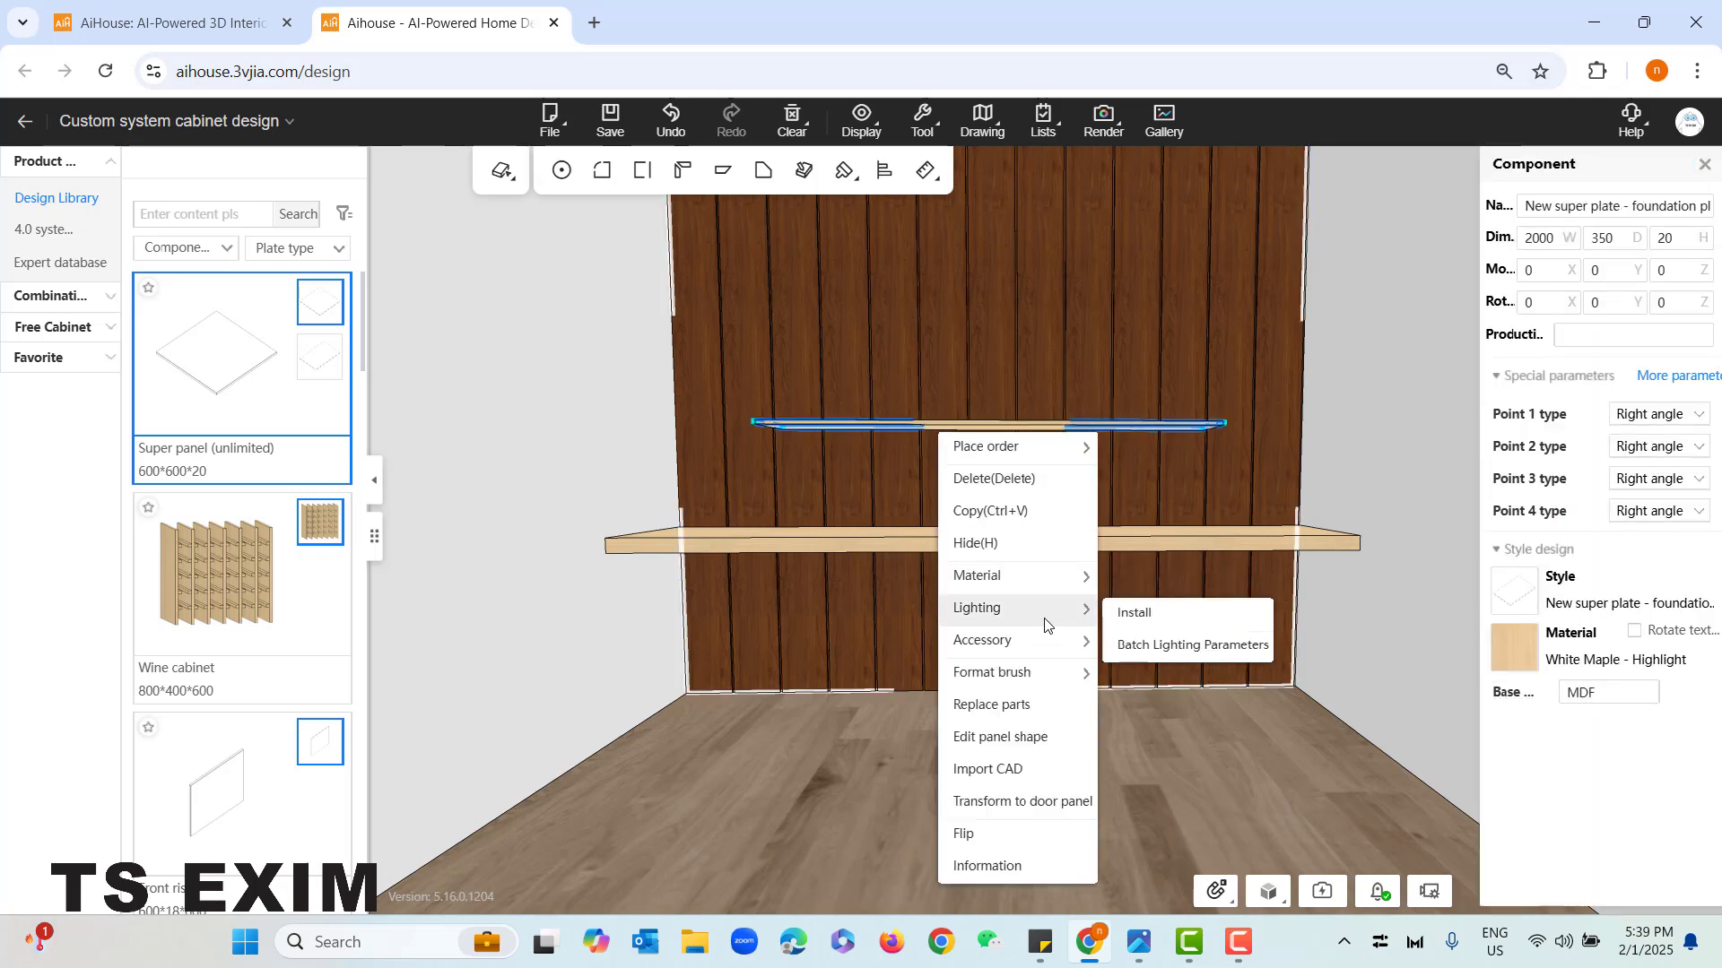
left_click(1143, 619)
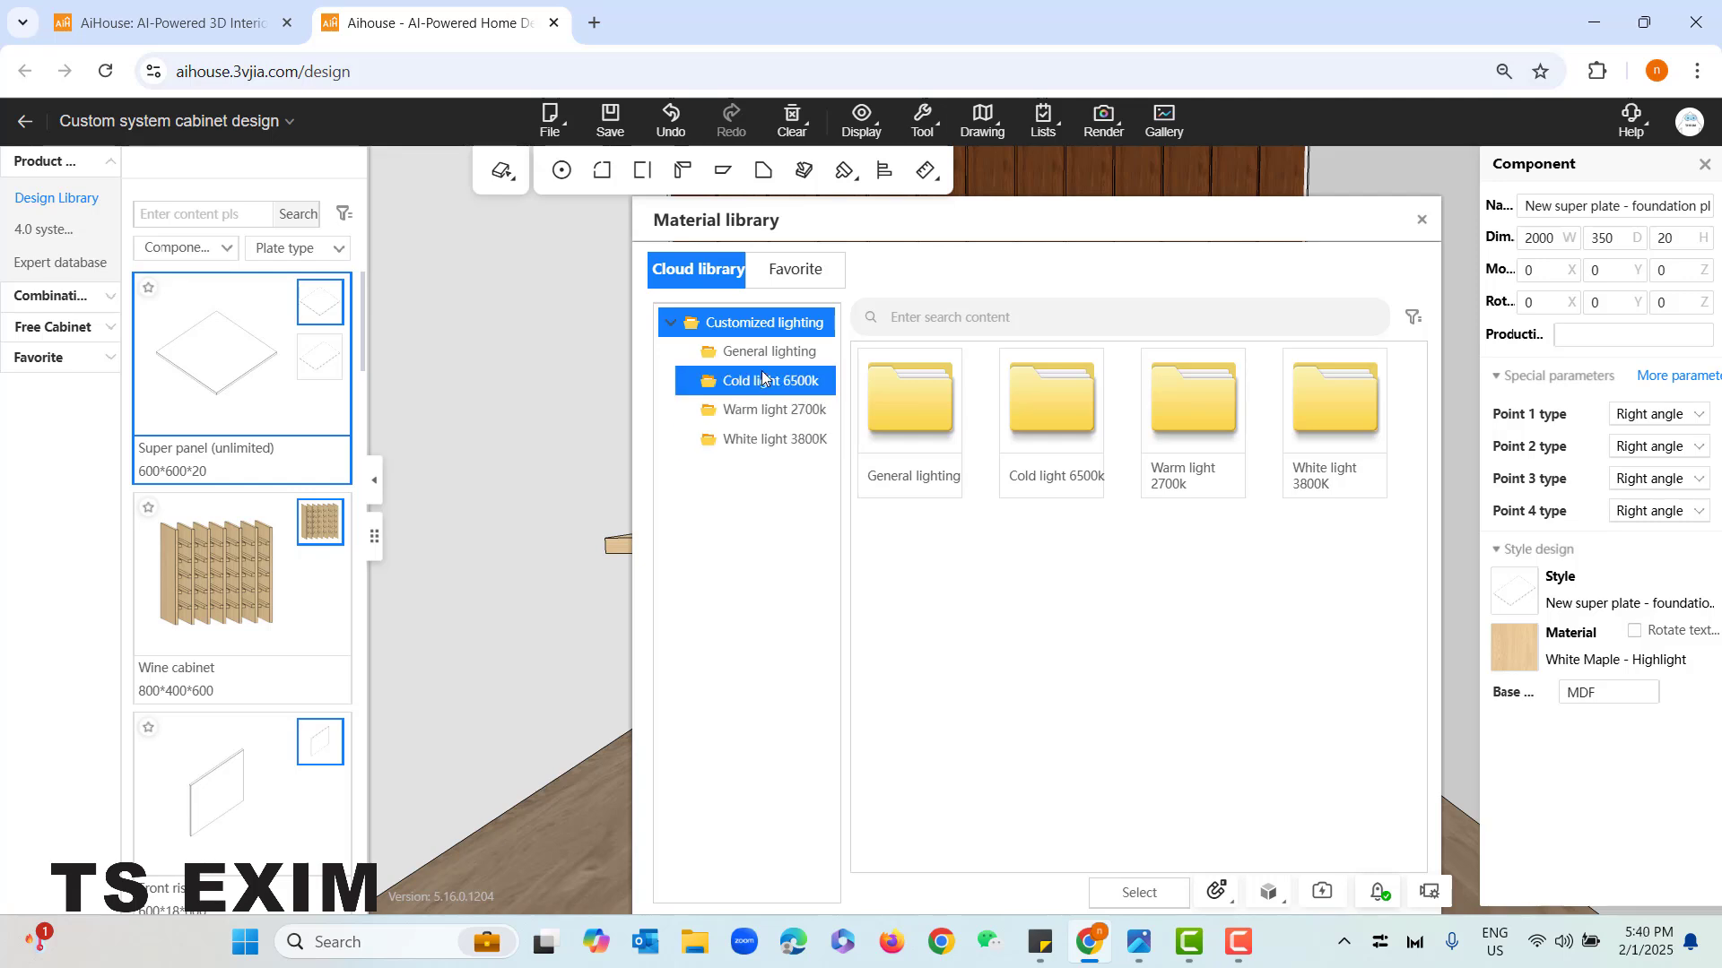
left_click(777, 439)
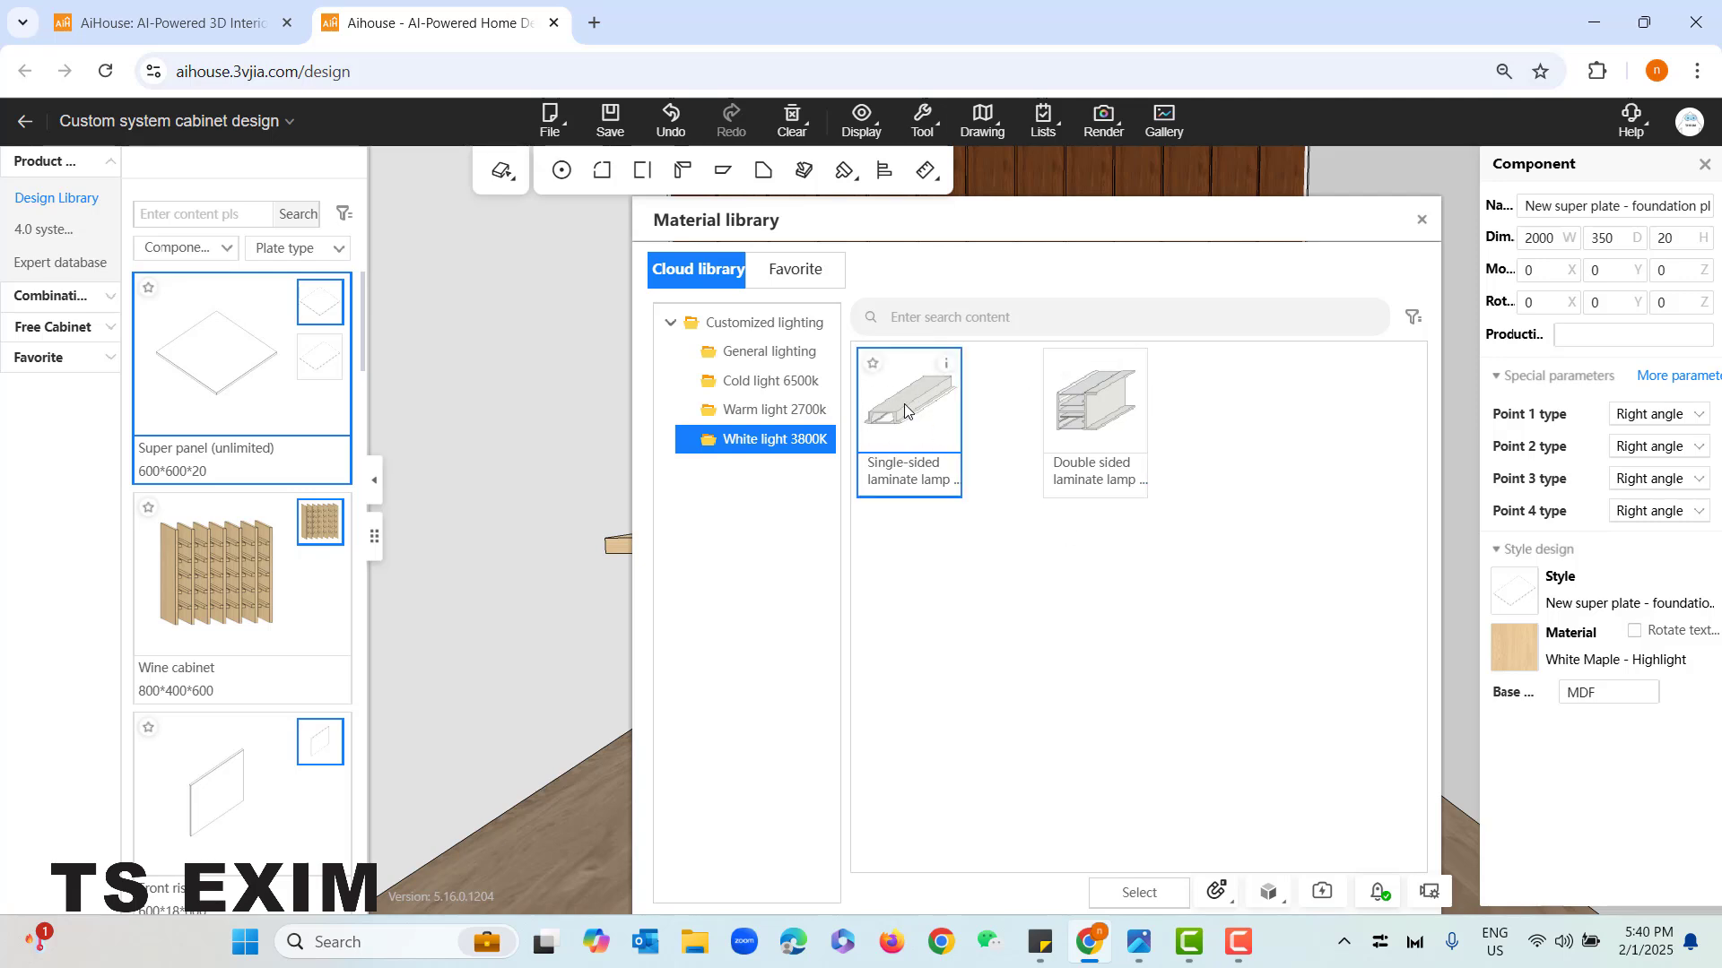
left_click(937, 462)
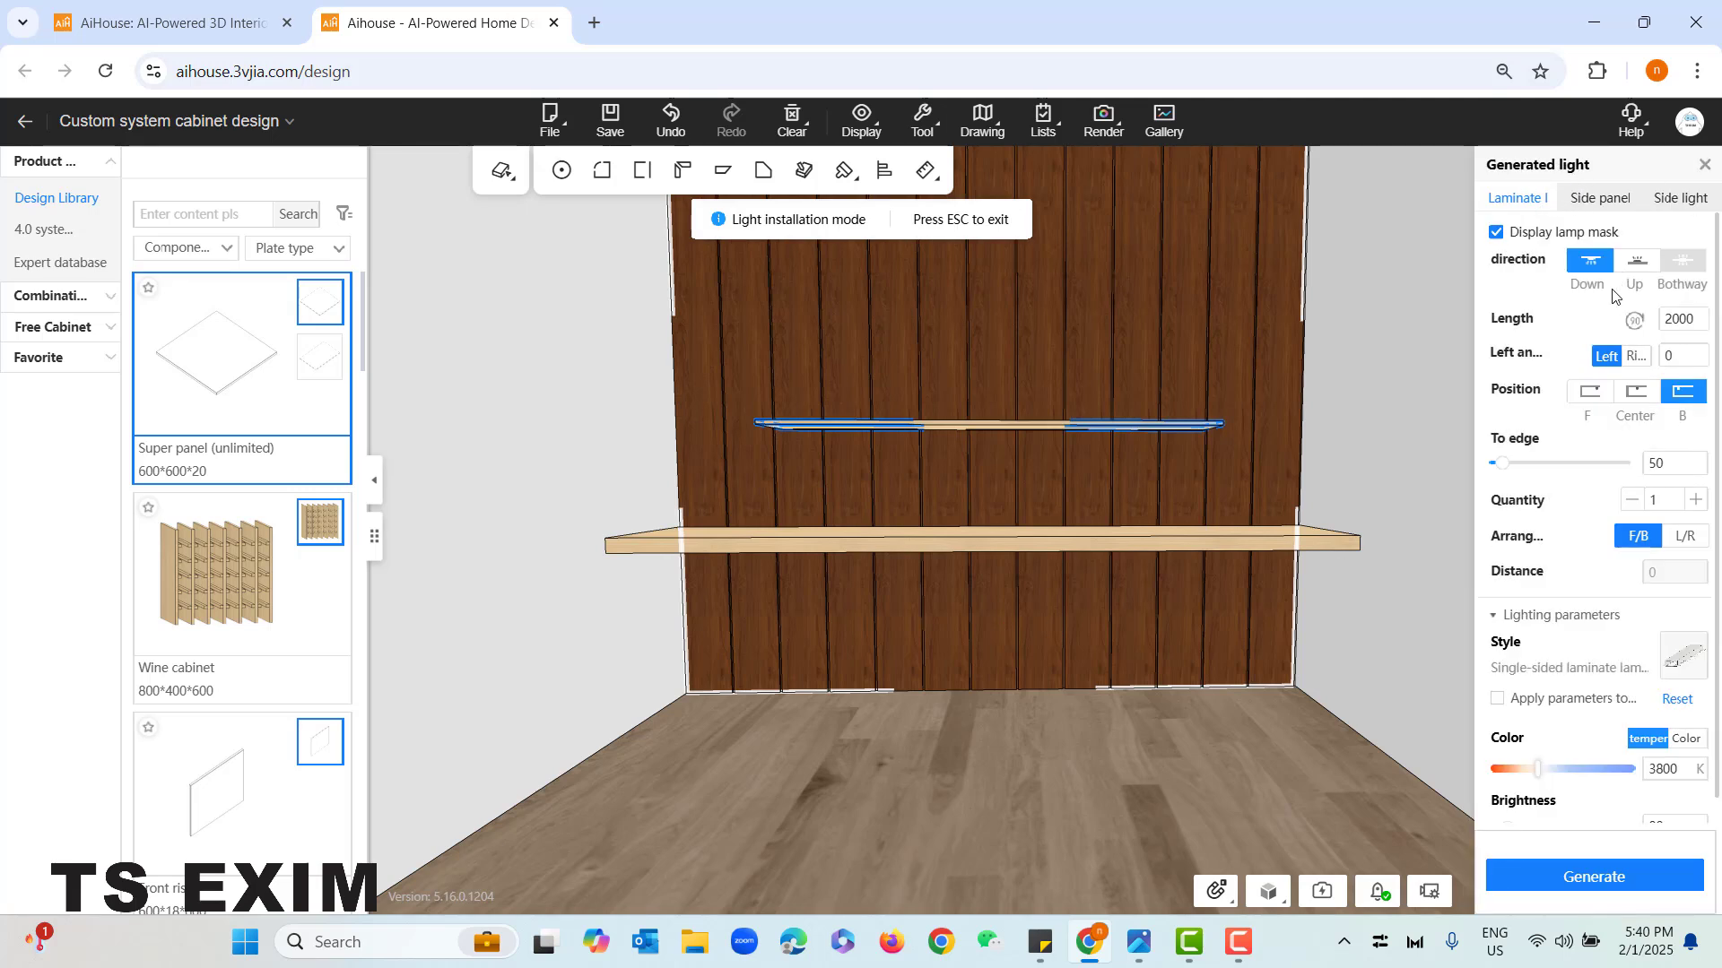
- Compare the shelf lamp's direction and position options, and set it to Down and Center
scroll(970, 663, "up", 5)
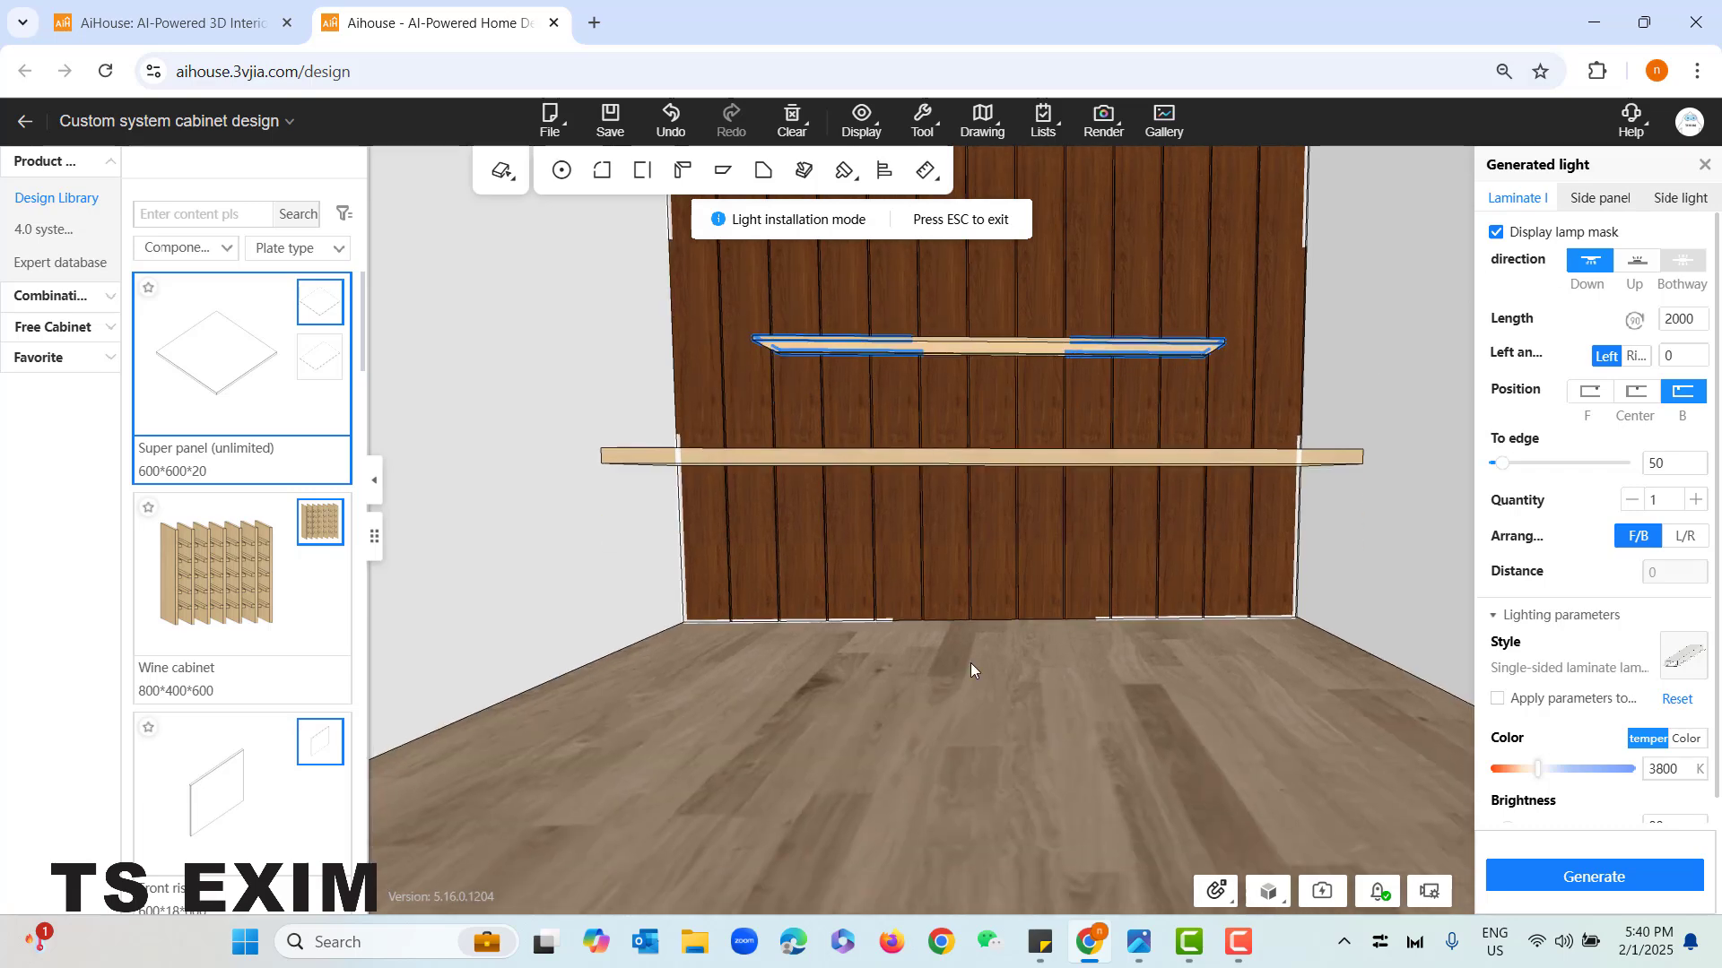
left_click_drag(980, 764, 977, 762)
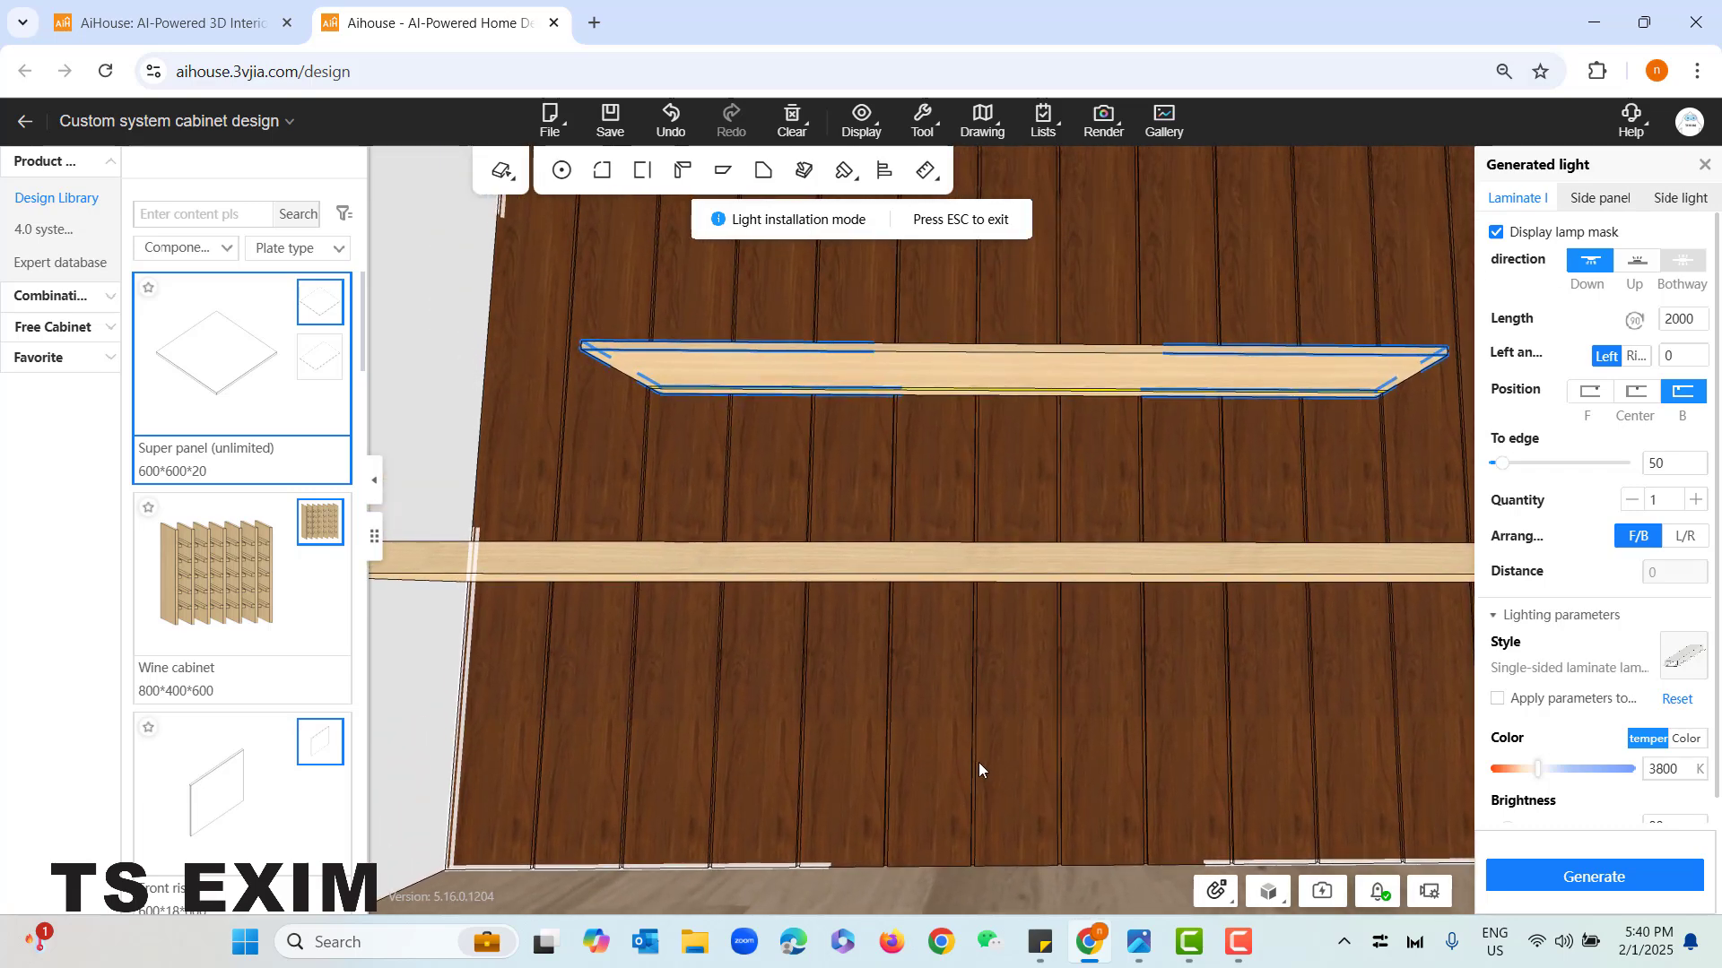
scroll(649, 397, "up", 1)
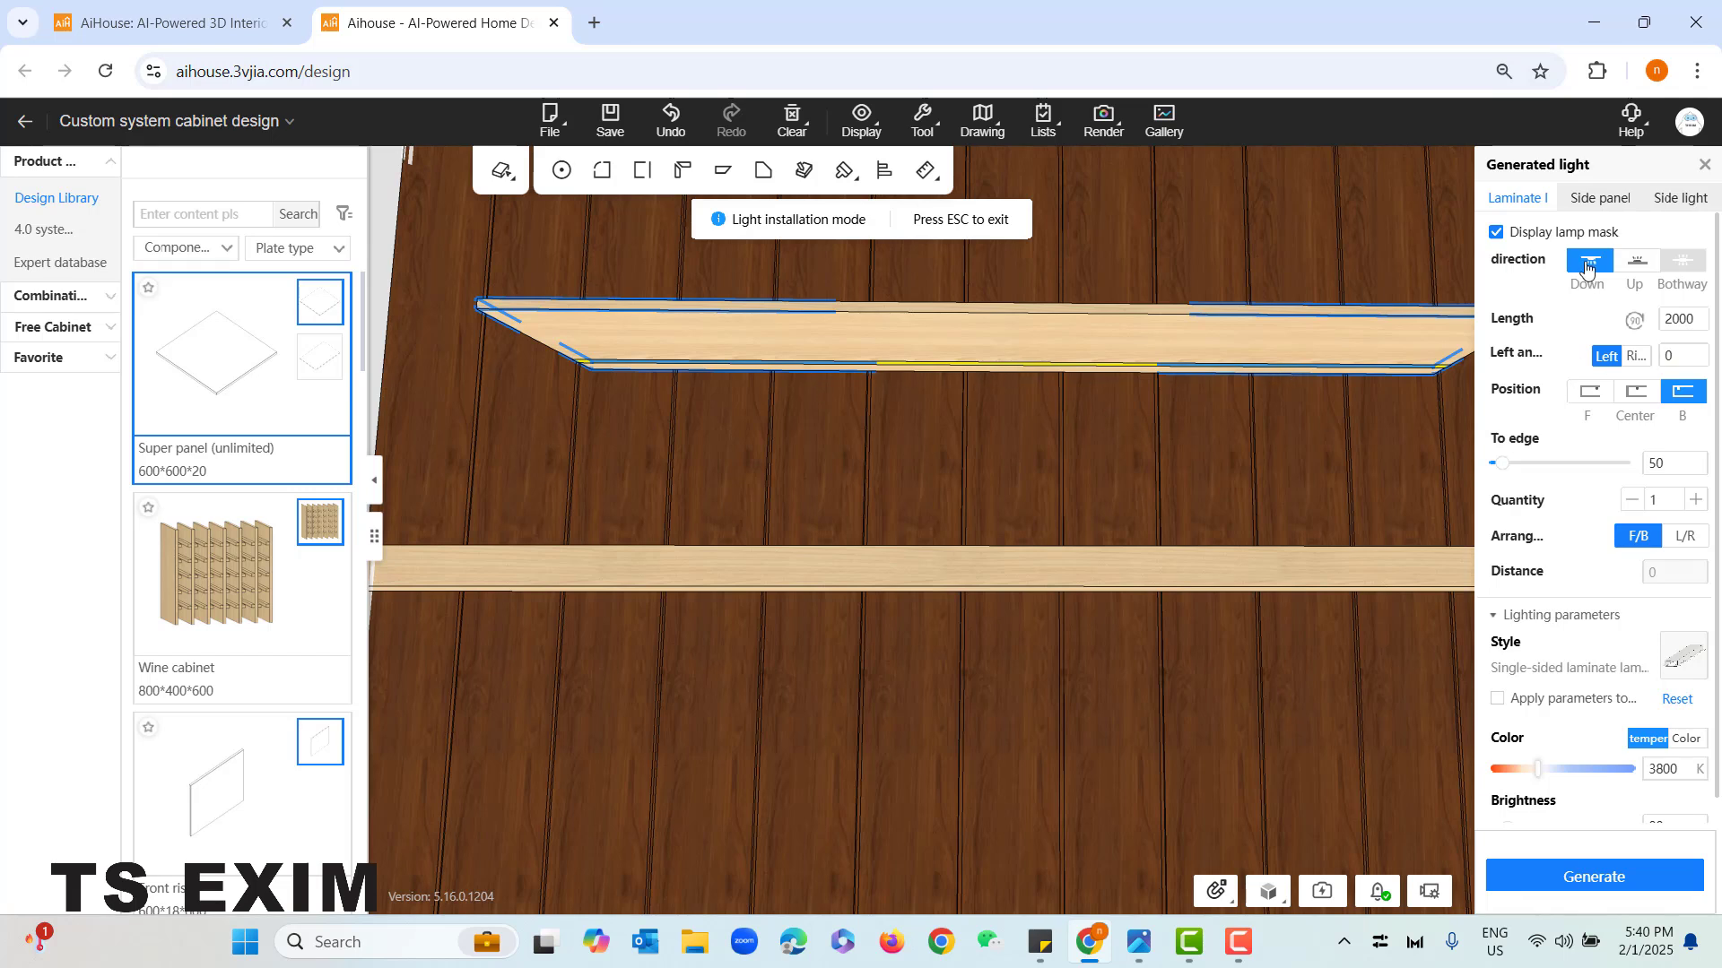
left_click(1634, 262)
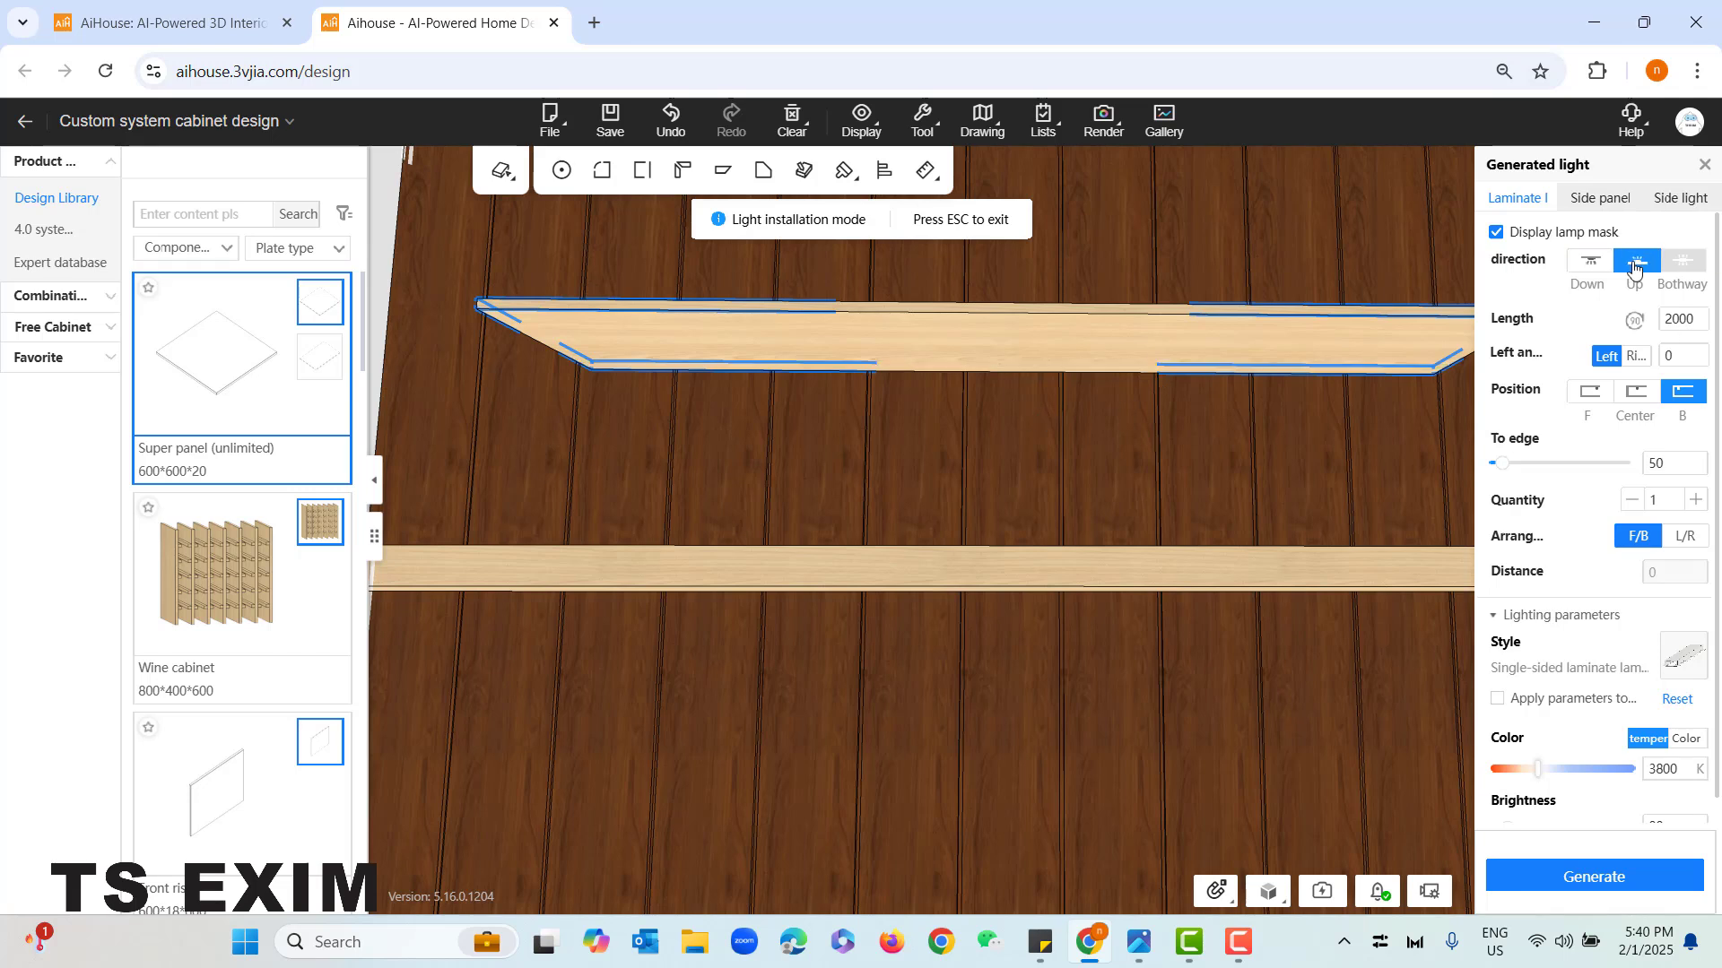
left_click(1591, 262)
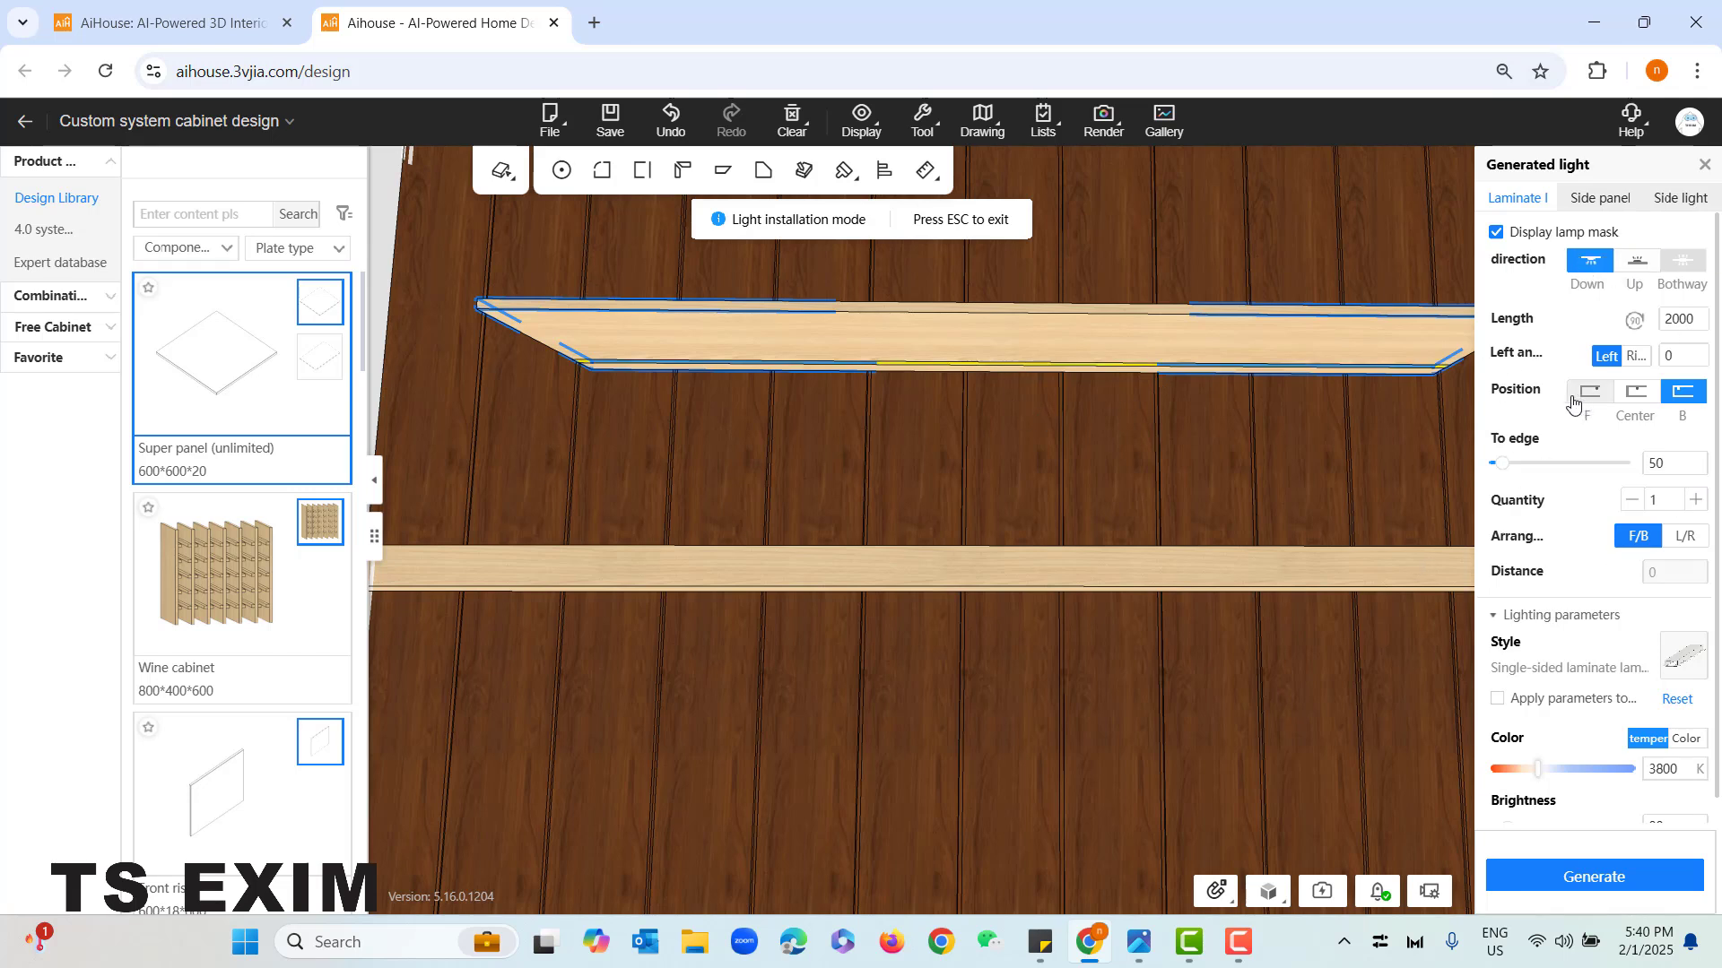
left_click(1636, 397)
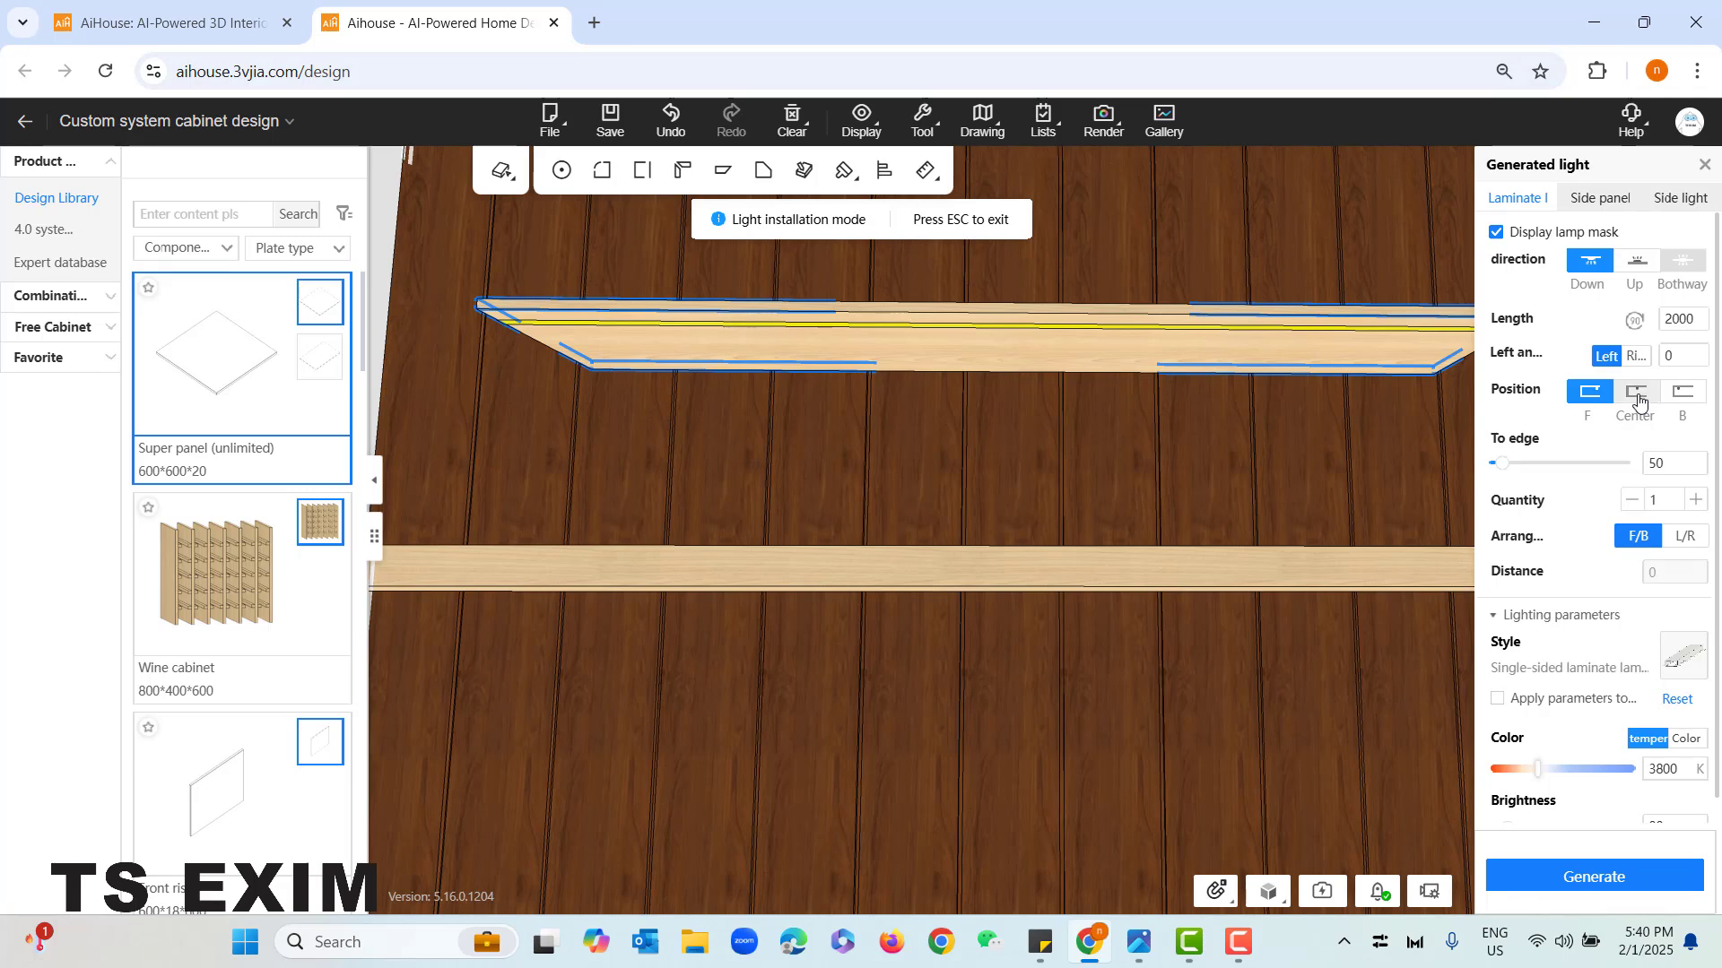
left_click(1590, 393)
left_click(1682, 393)
left_click(1635, 393)
scroll(1650, 538, "down", 1)
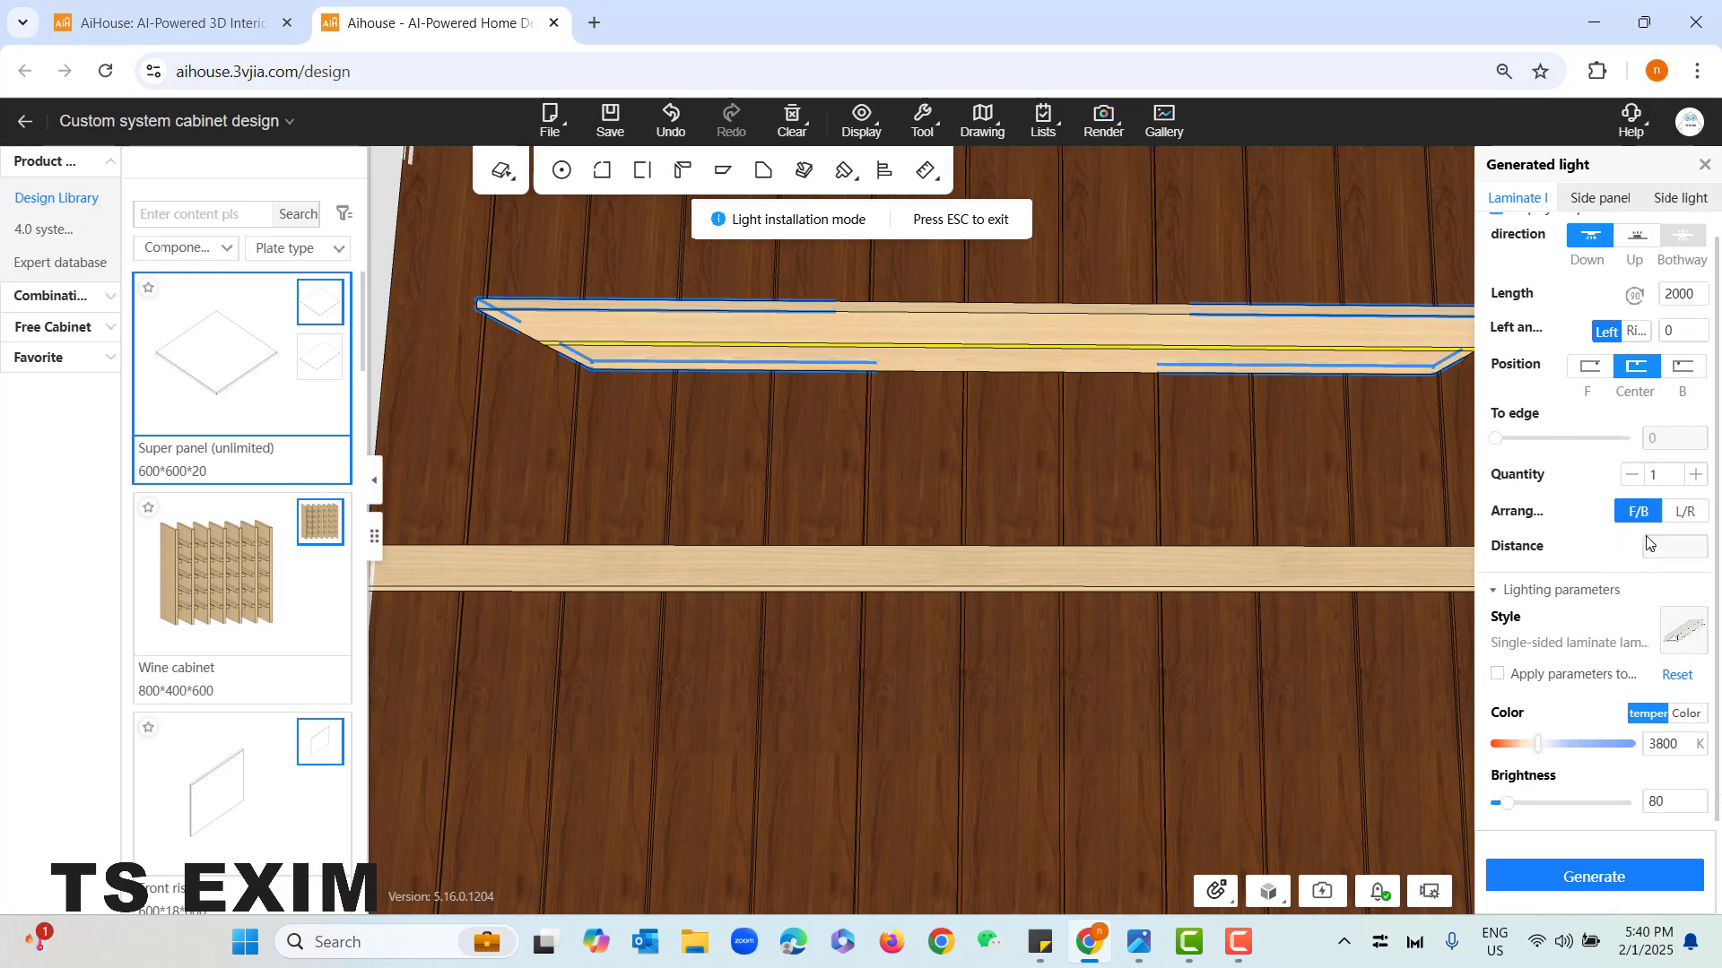
left_click(1694, 473)
left_click(1695, 473)
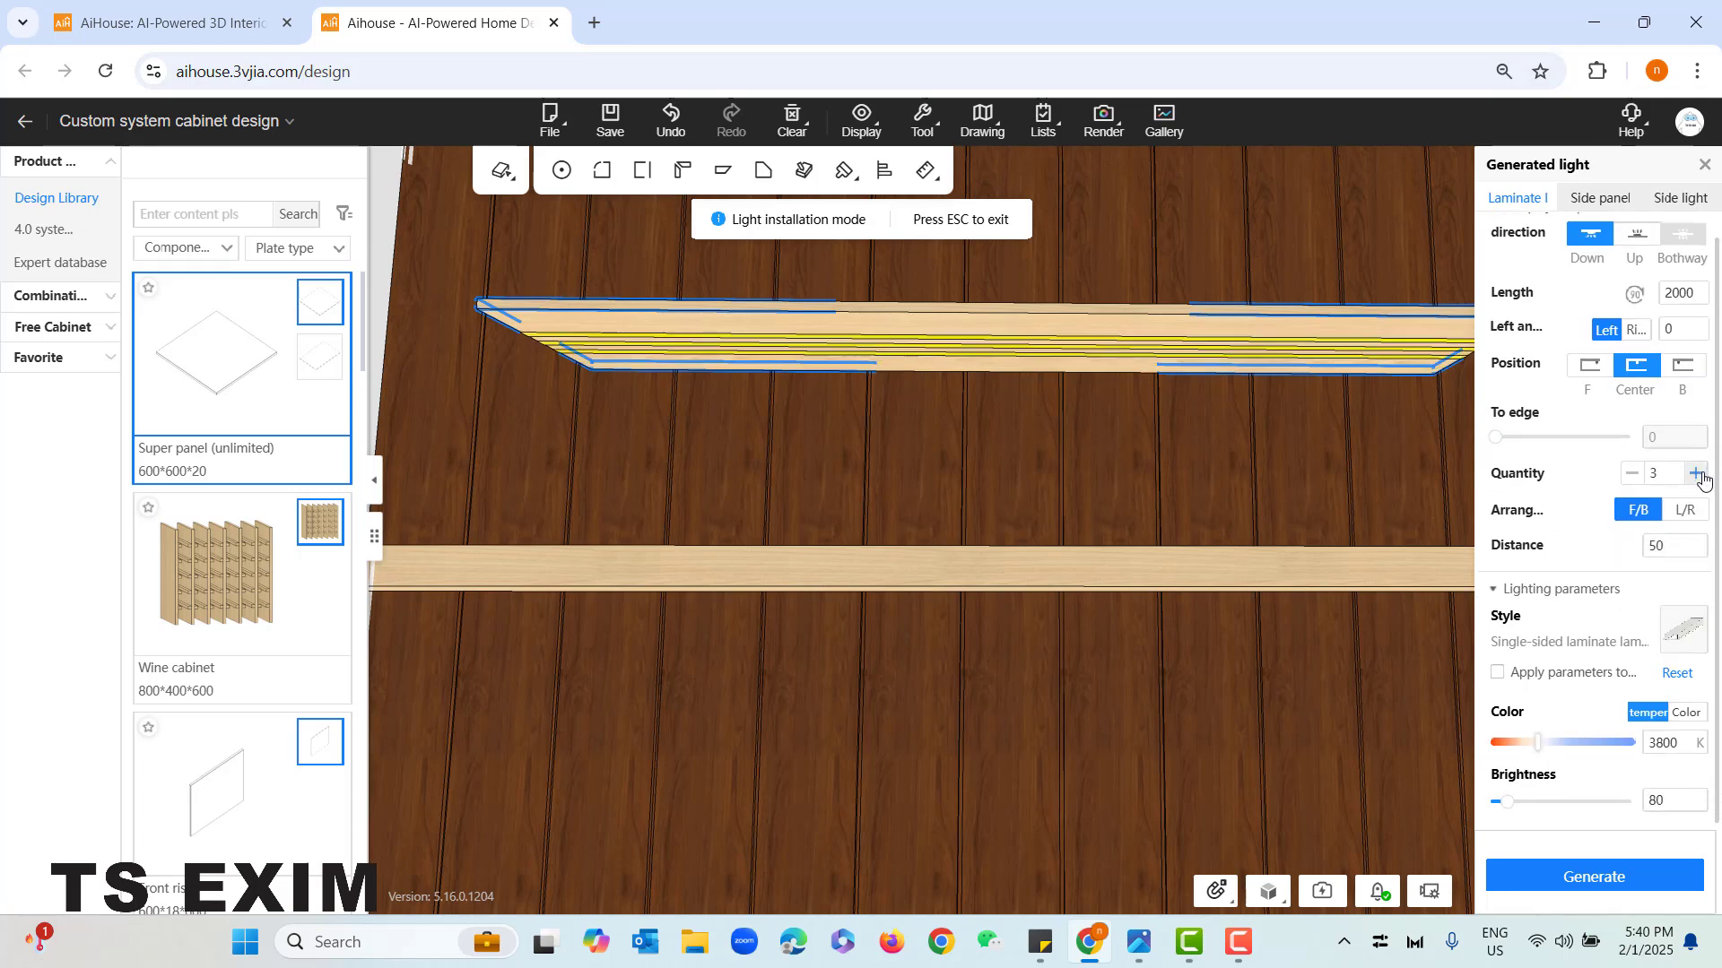
left_click(1632, 473)
left_click(1632, 473)
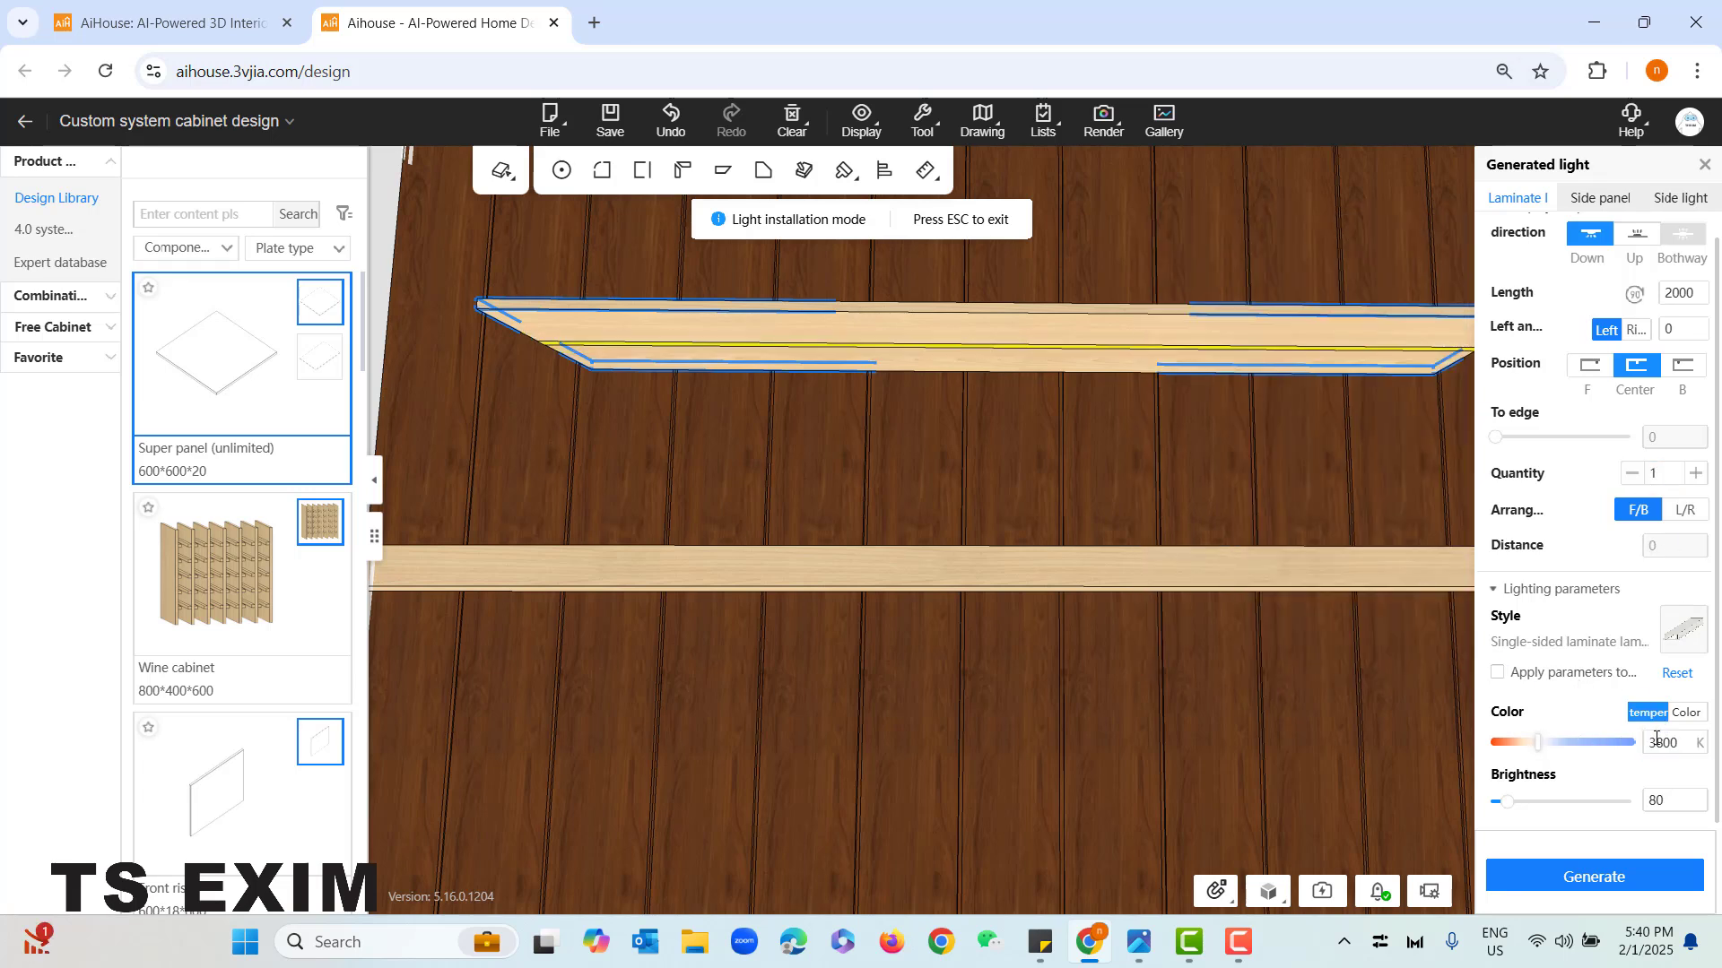
- Switch the shelf lamp from color temperature to the orange color ffa353, generate it, and leave light installation mode
left_click(1682, 715)
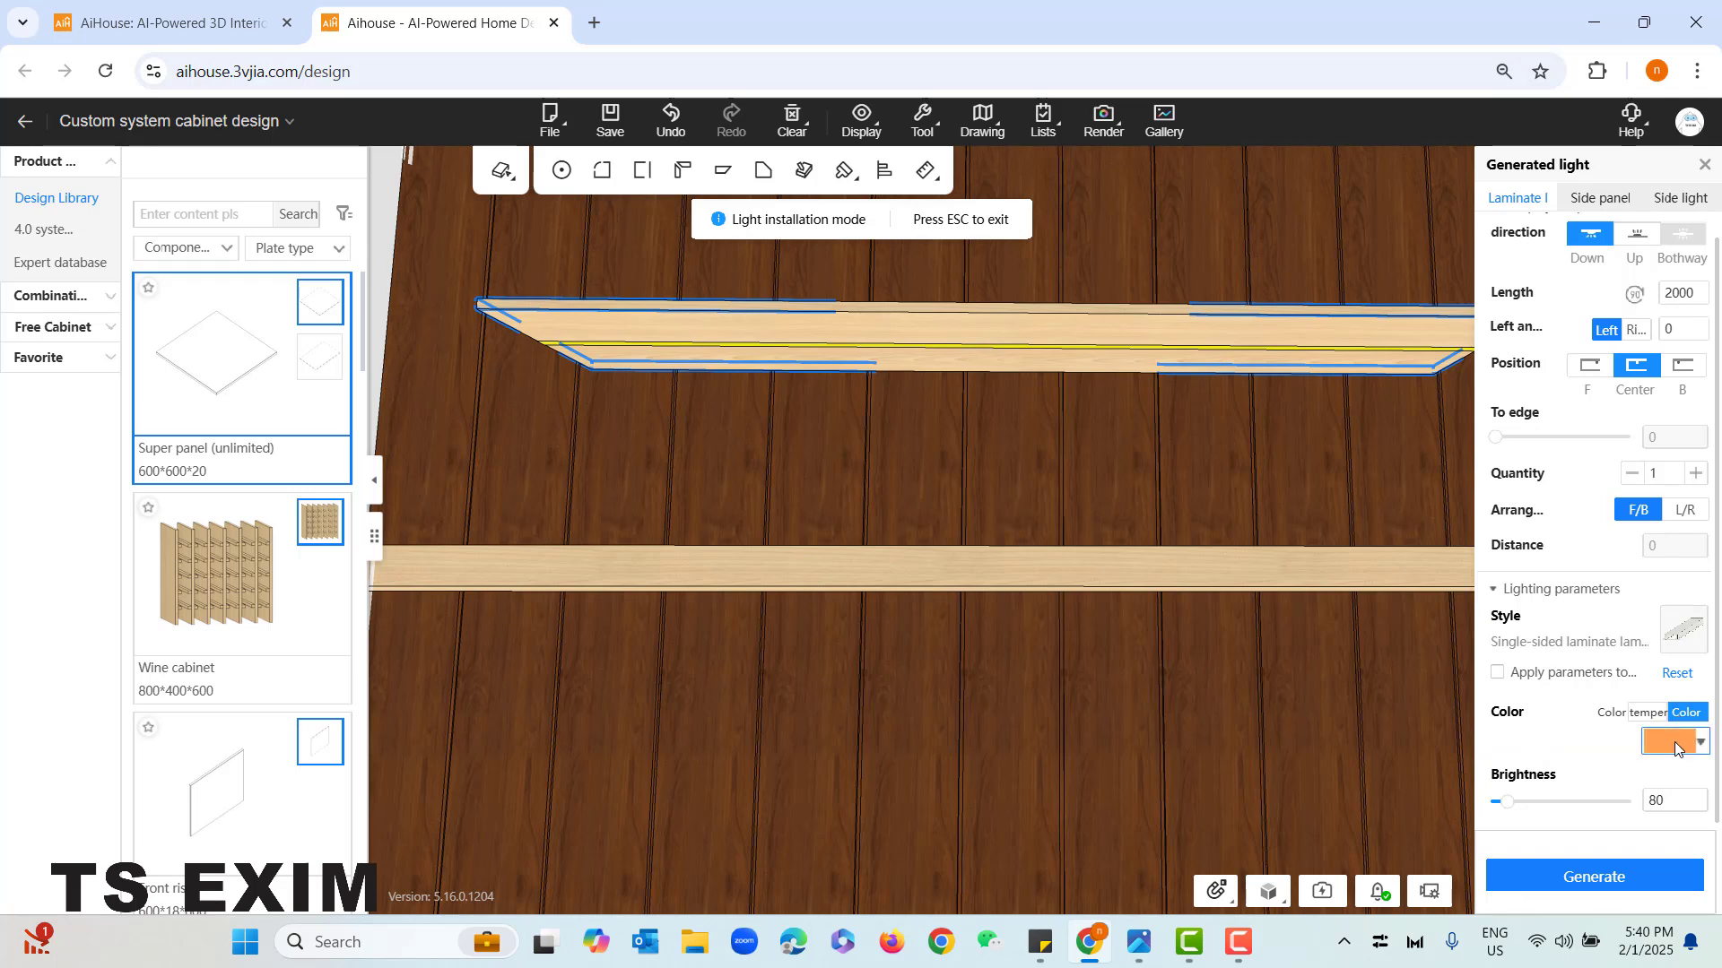
left_click(1670, 740)
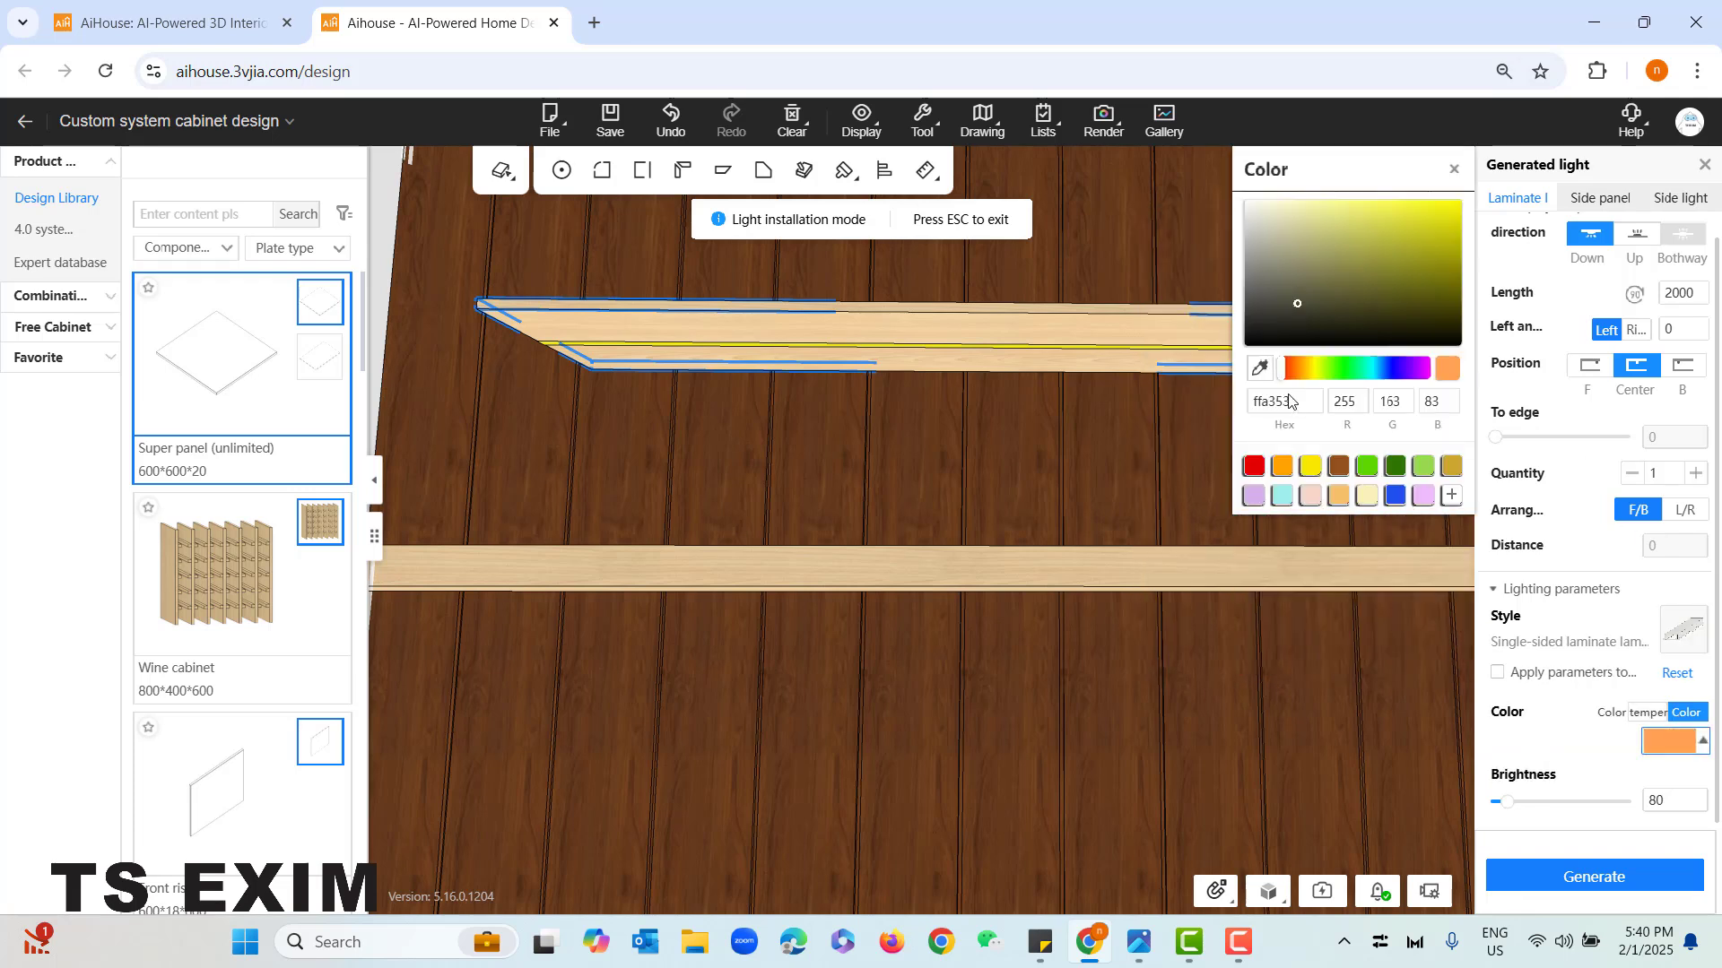
left_click(1457, 172)
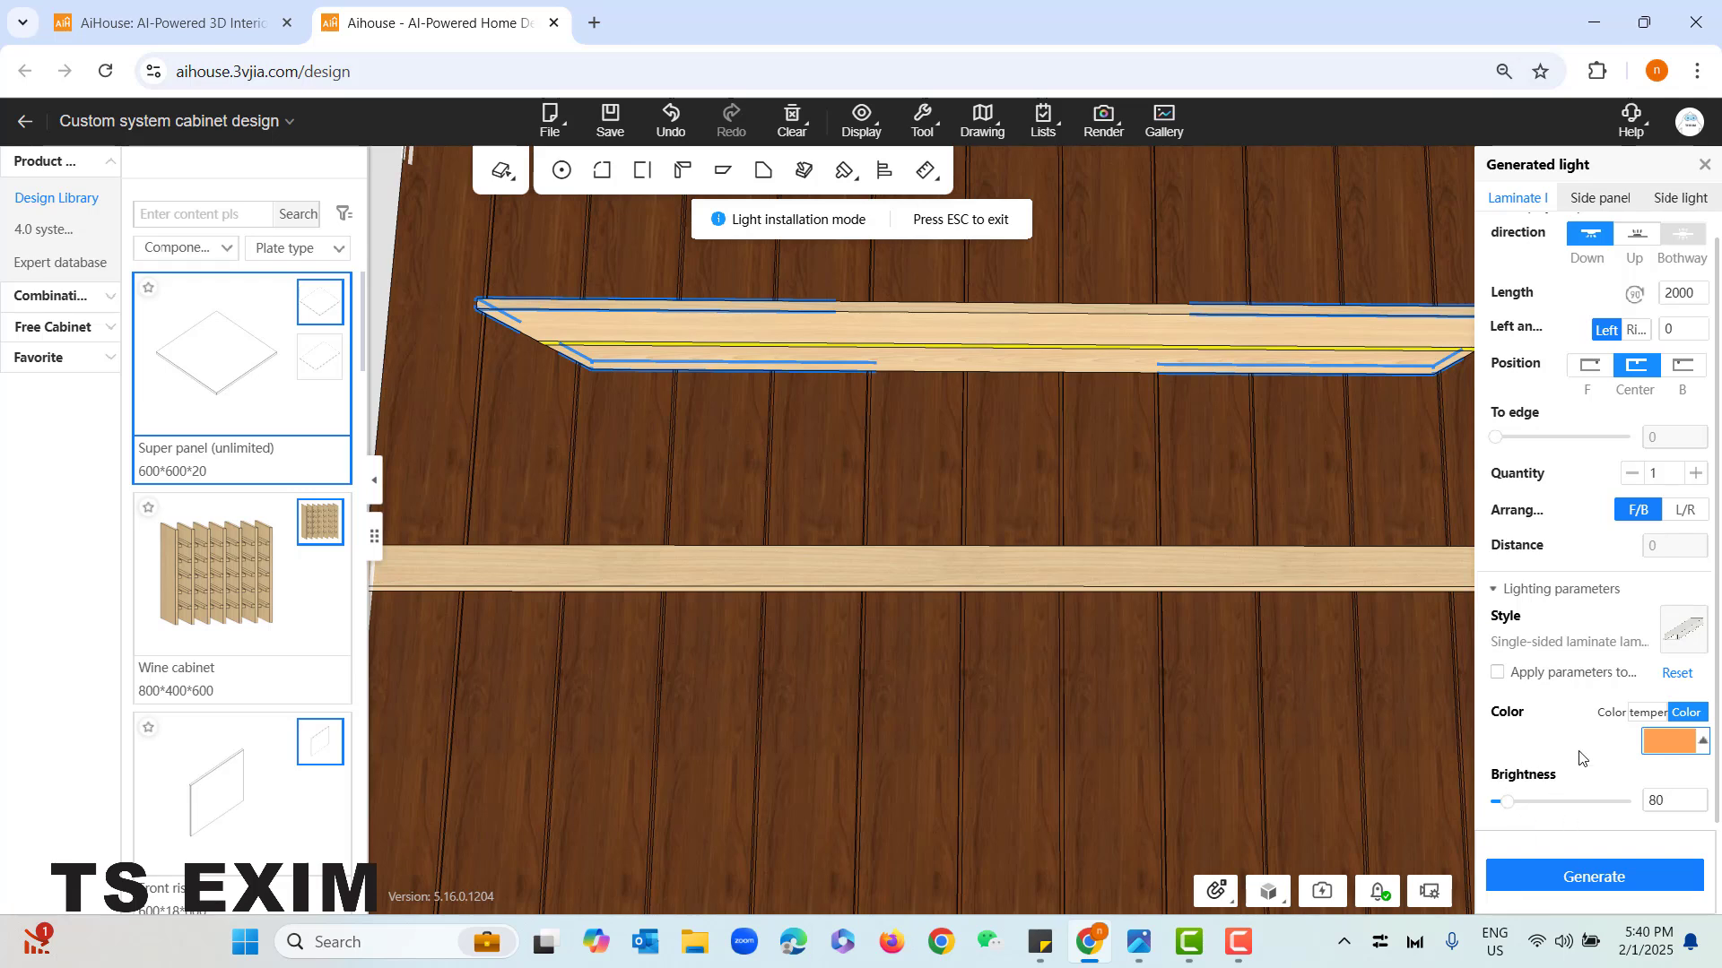
left_click(1629, 881)
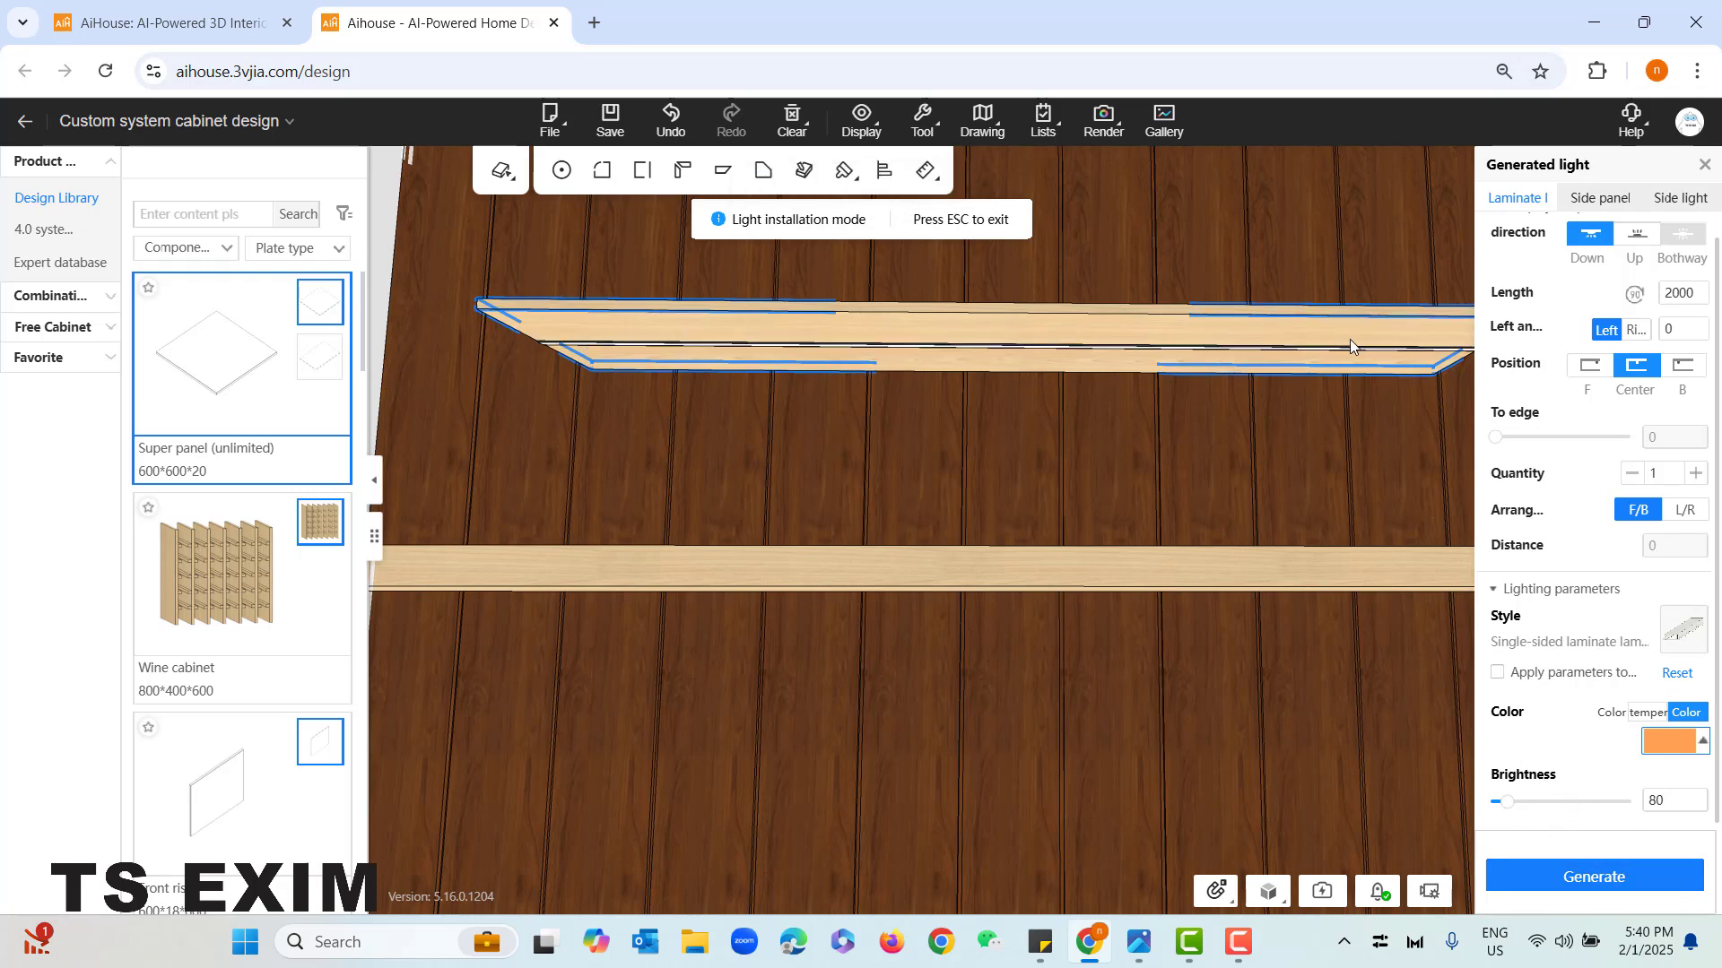
left_click(1703, 164)
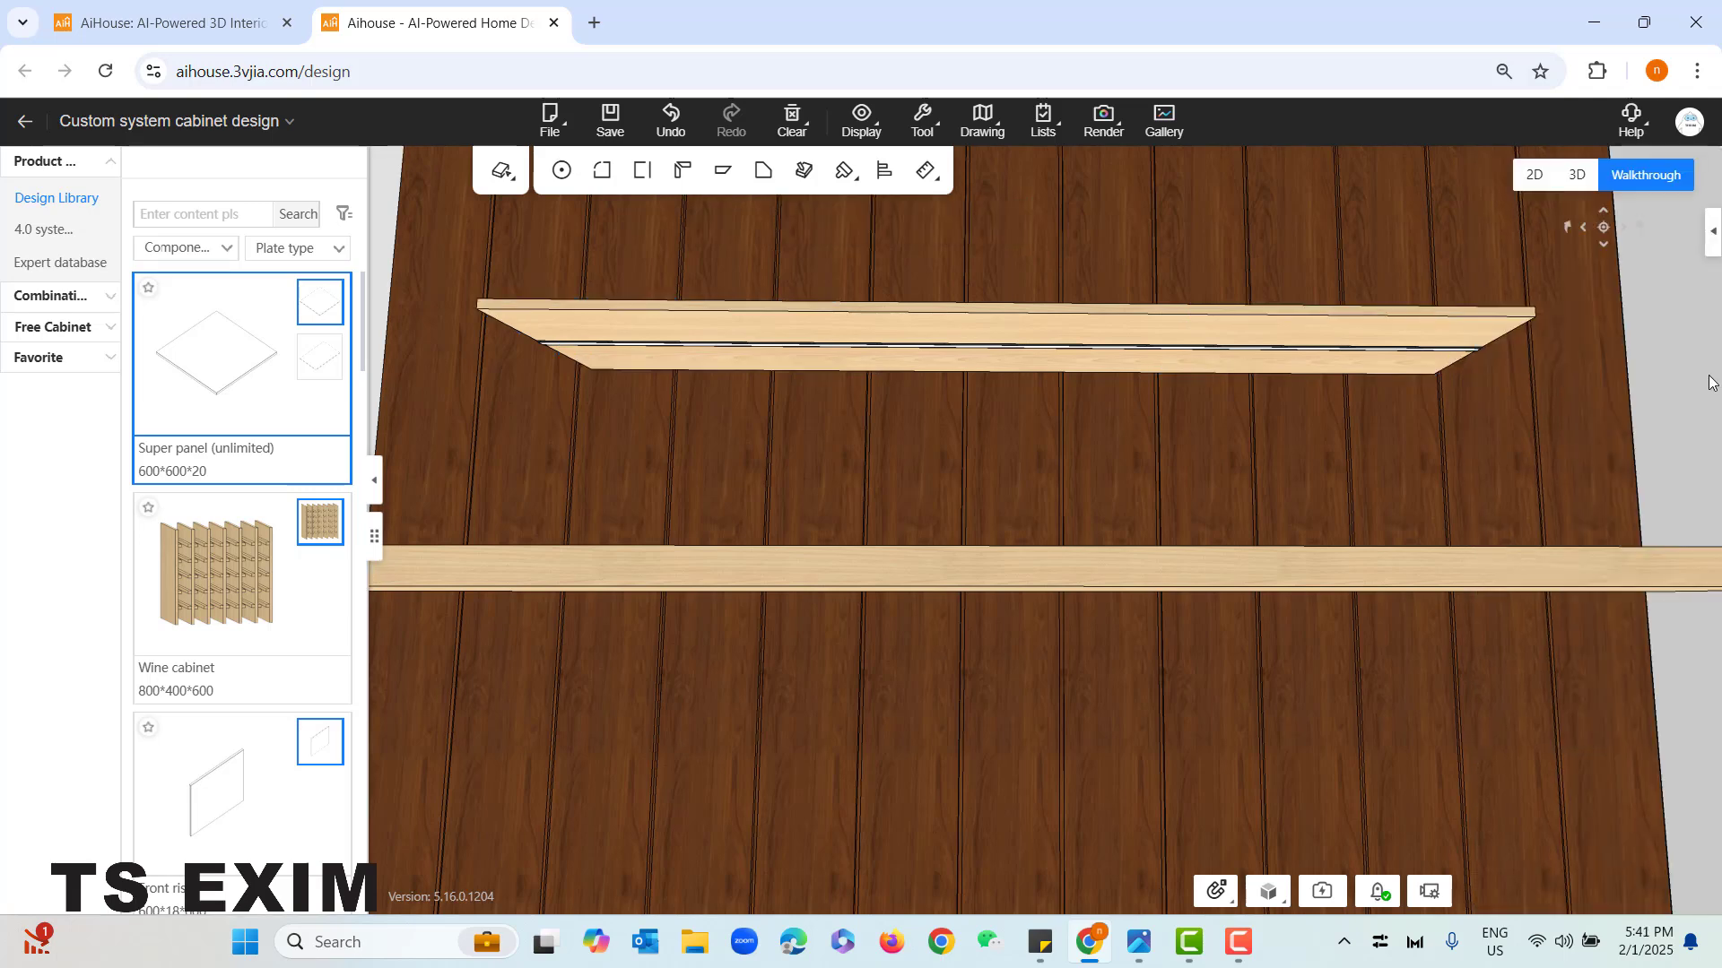
- Install a downward-facing lamp at the center of the desk panel's underside, generate it, and leave light installation mode
scroll(1691, 374, "down", 4)
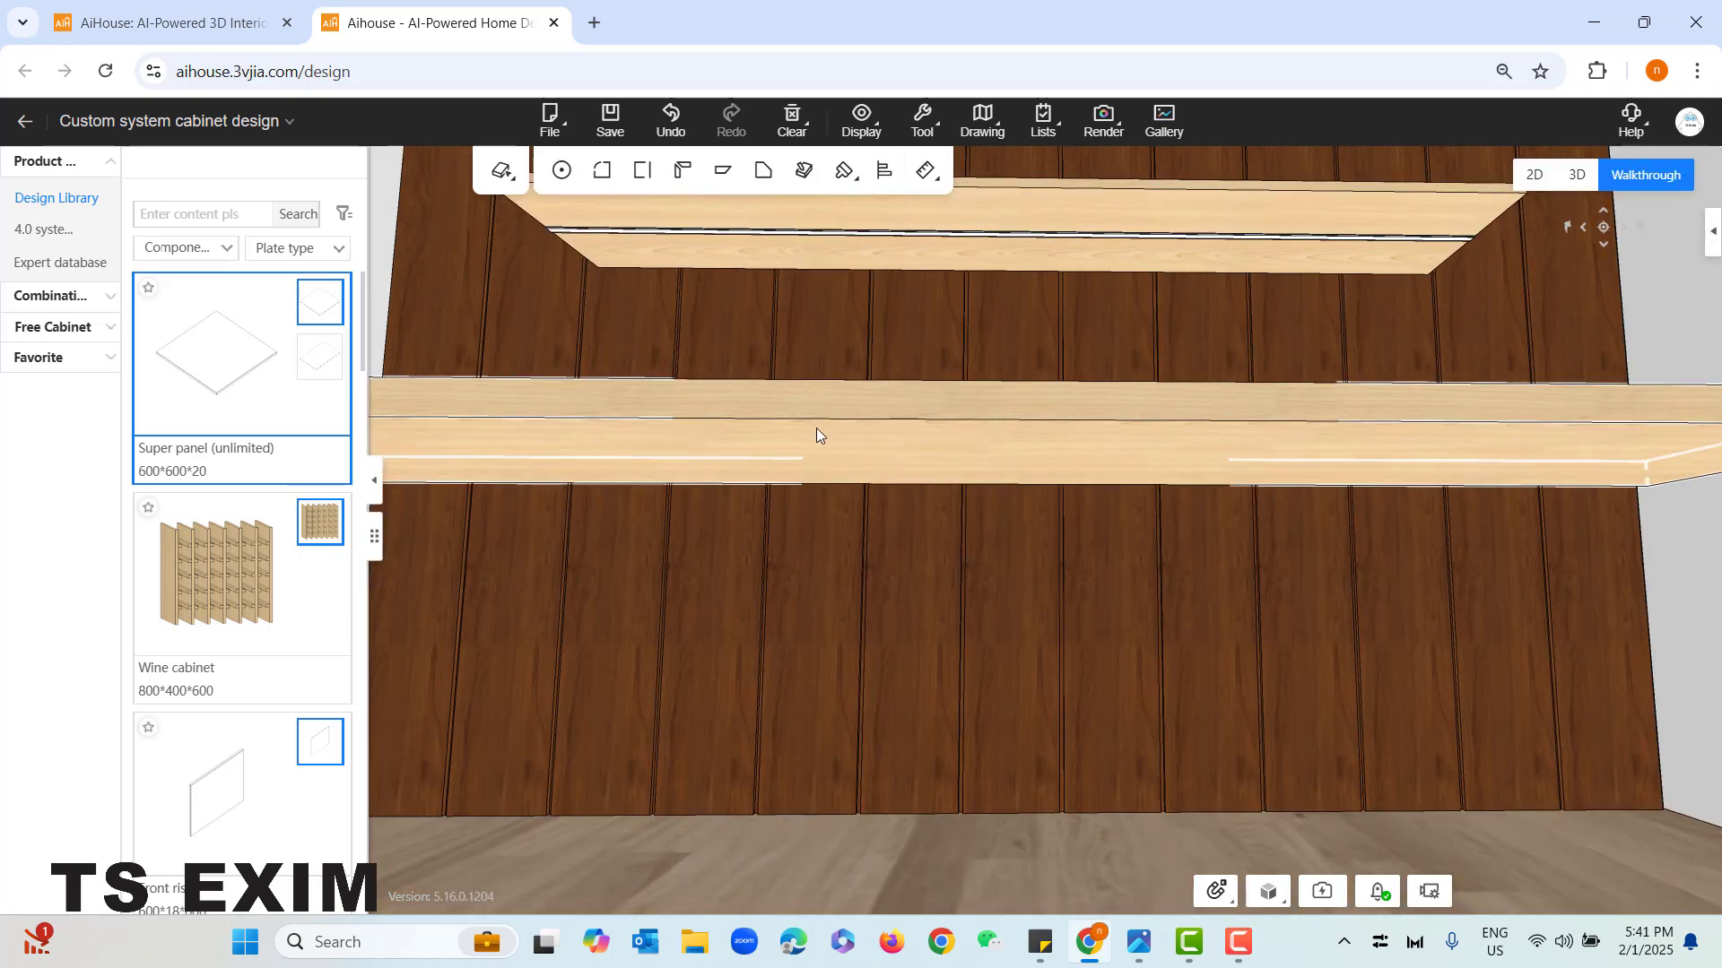
scroll(816, 427, "down", 3)
right_click(864, 462)
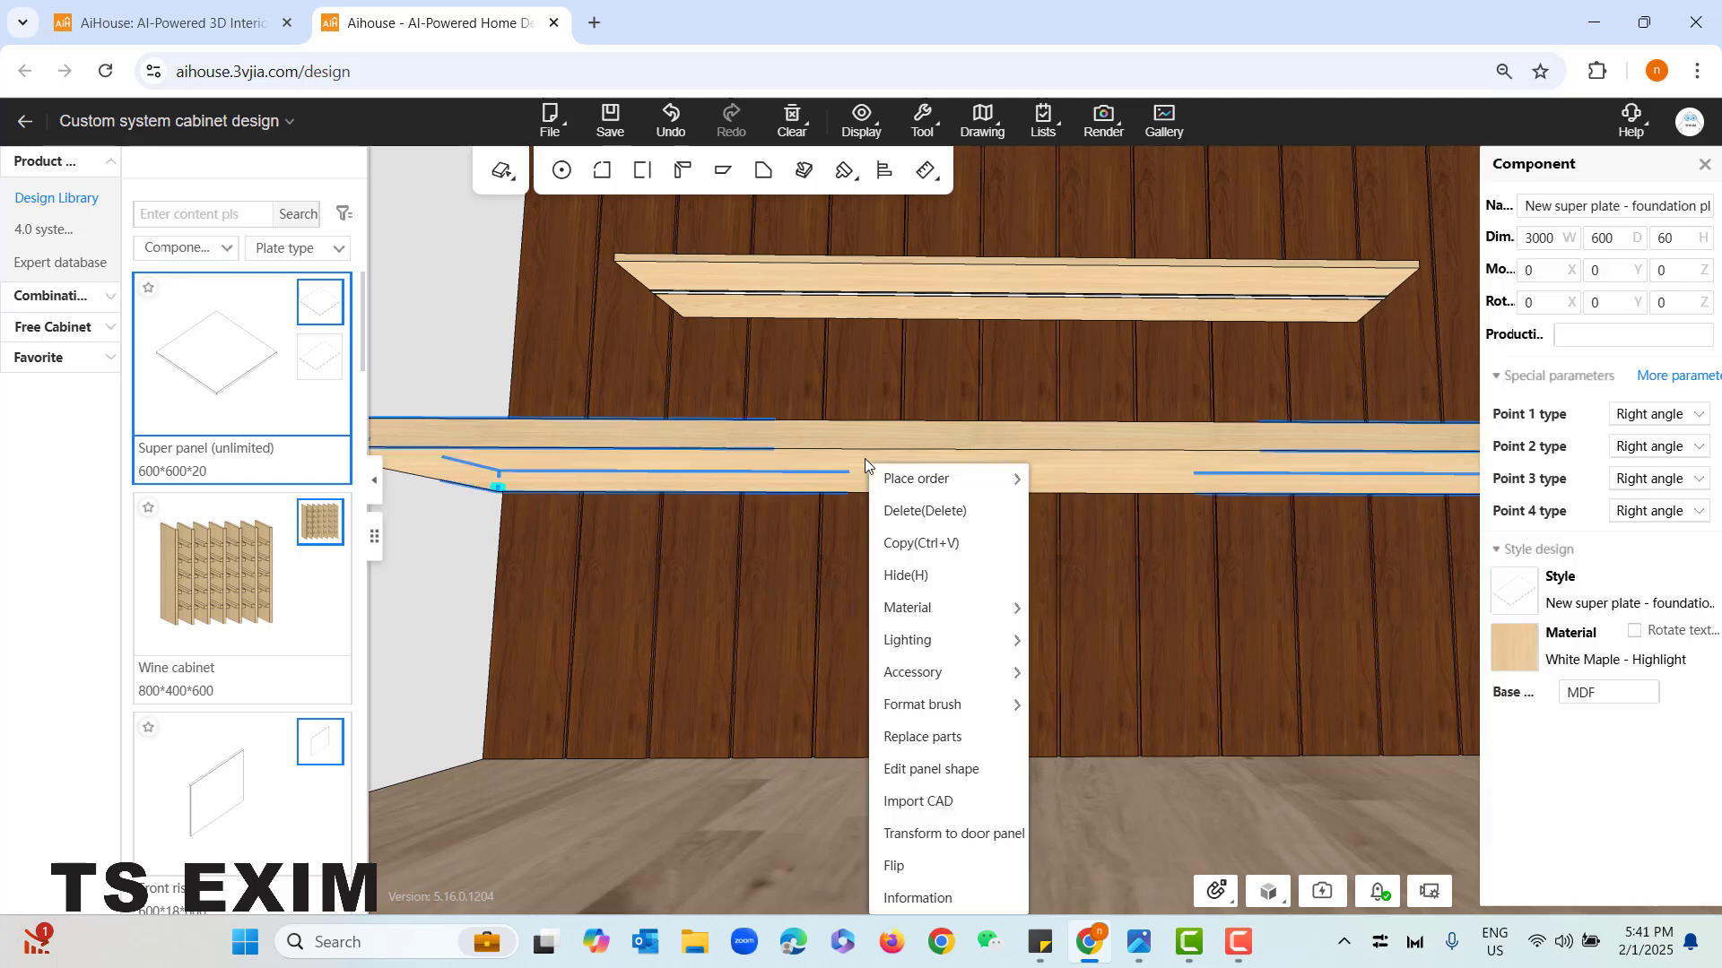
mouse_move(939, 661)
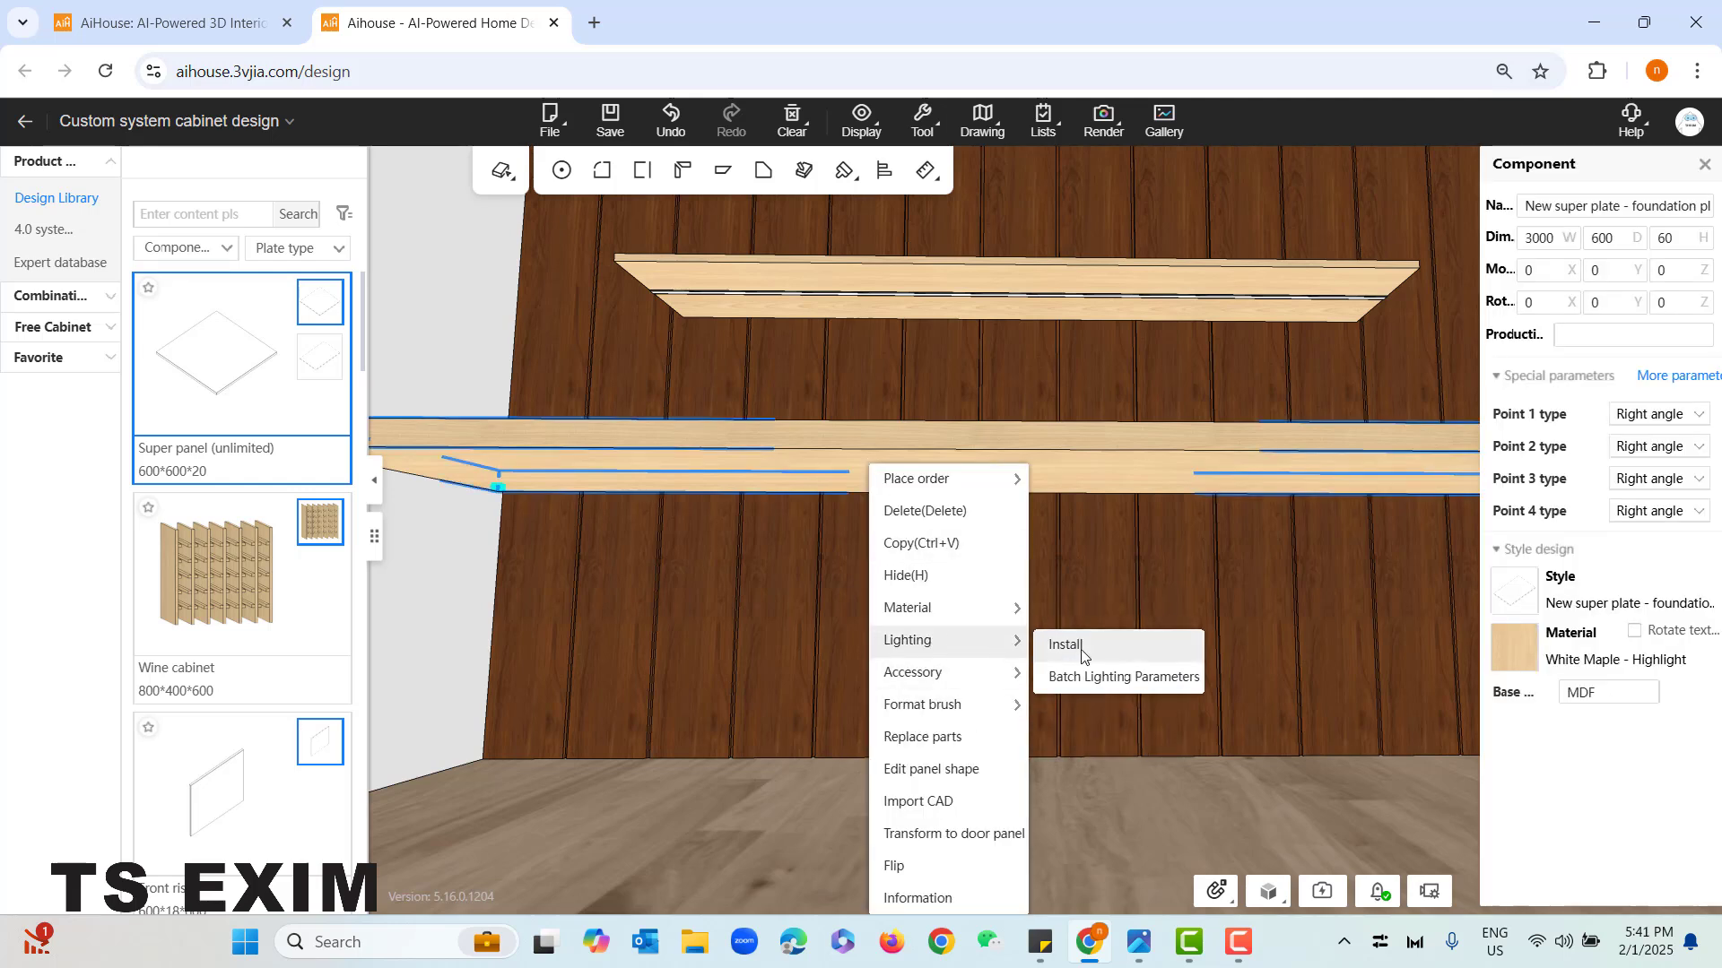
left_click(1081, 653)
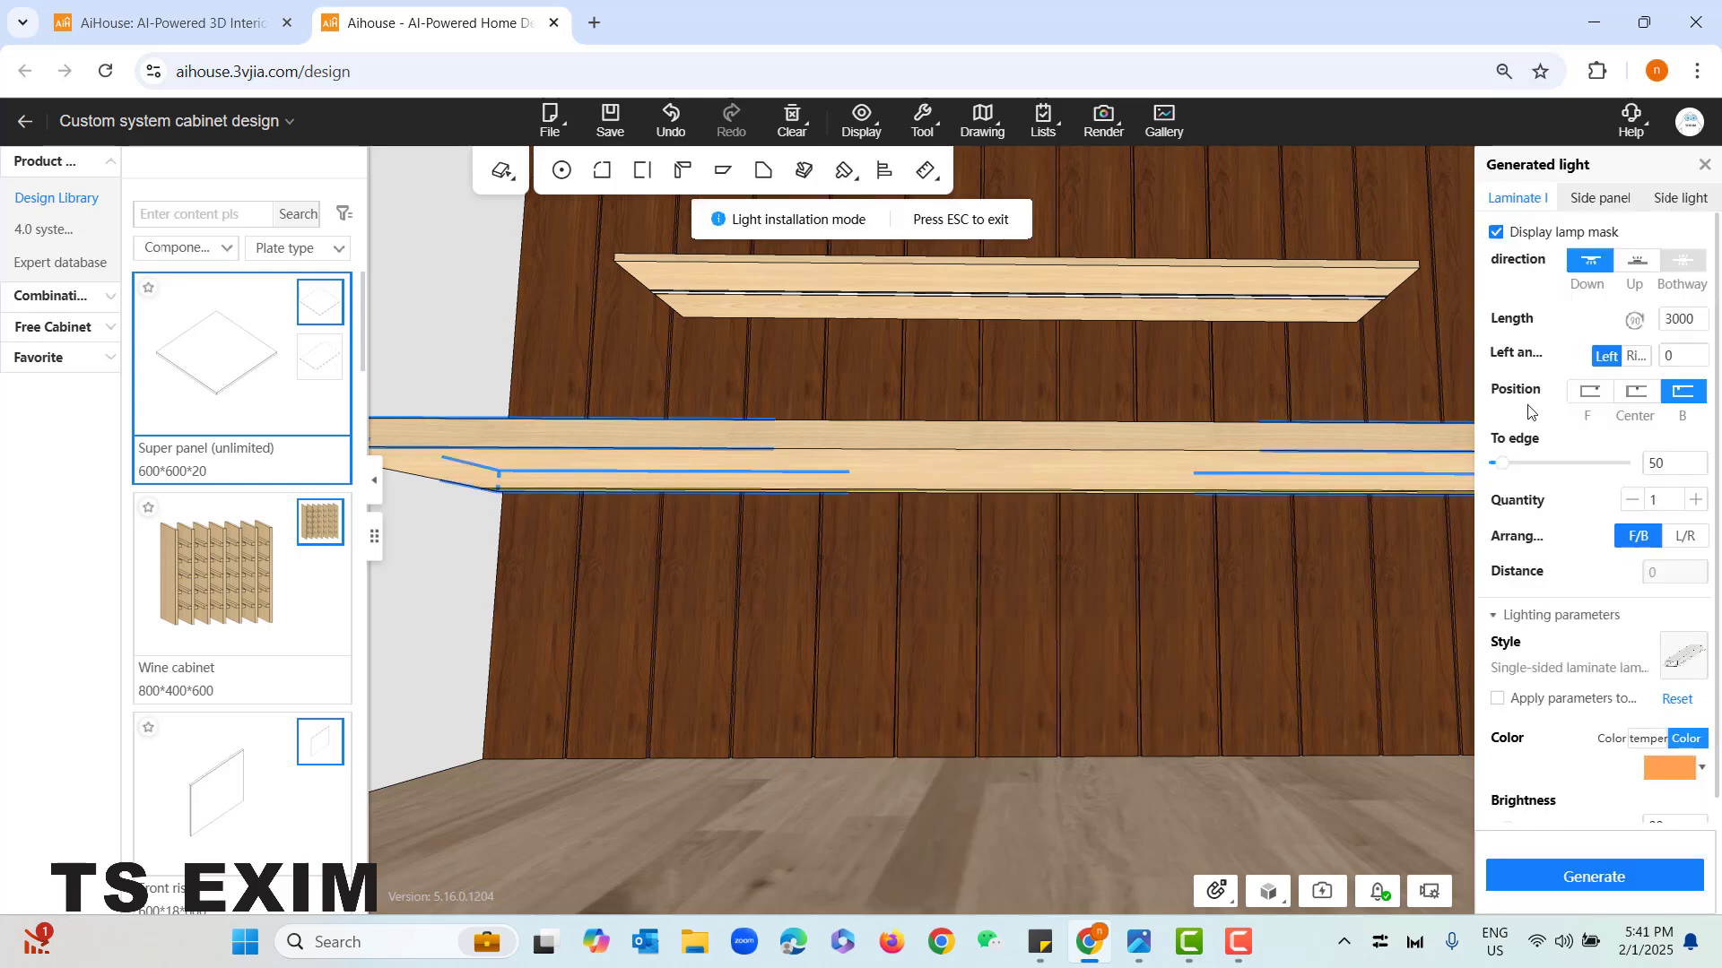
scroll(1531, 410, "down", 1)
left_click(1603, 371)
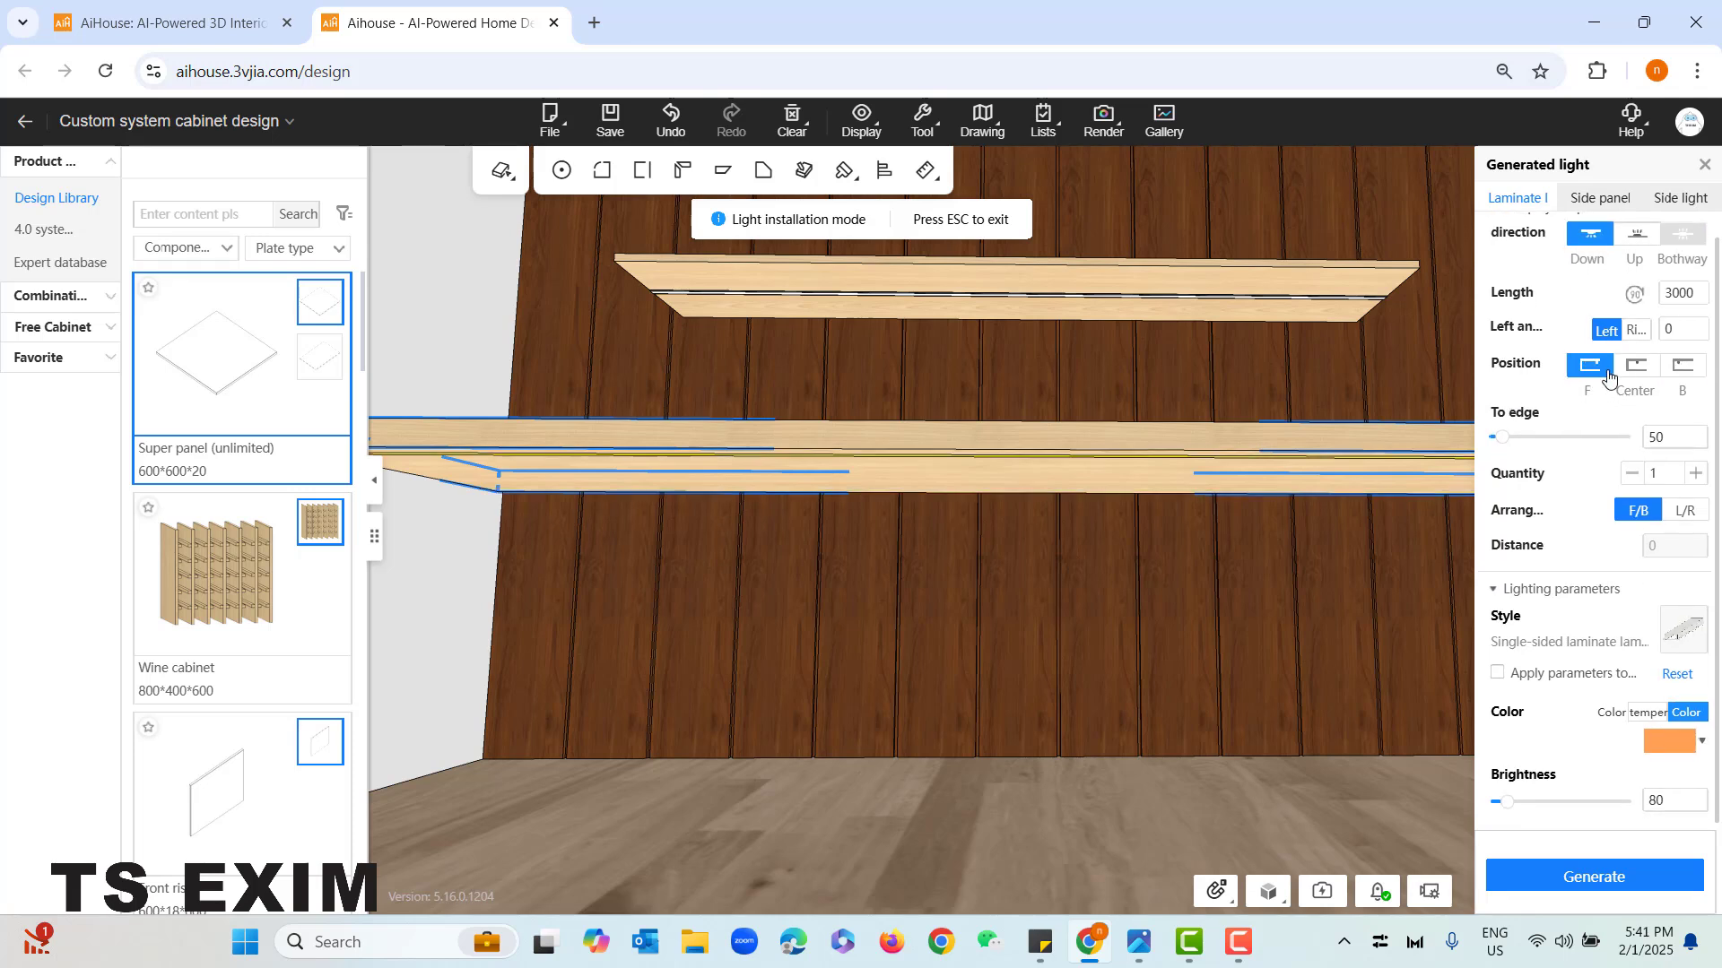
left_click(1632, 369)
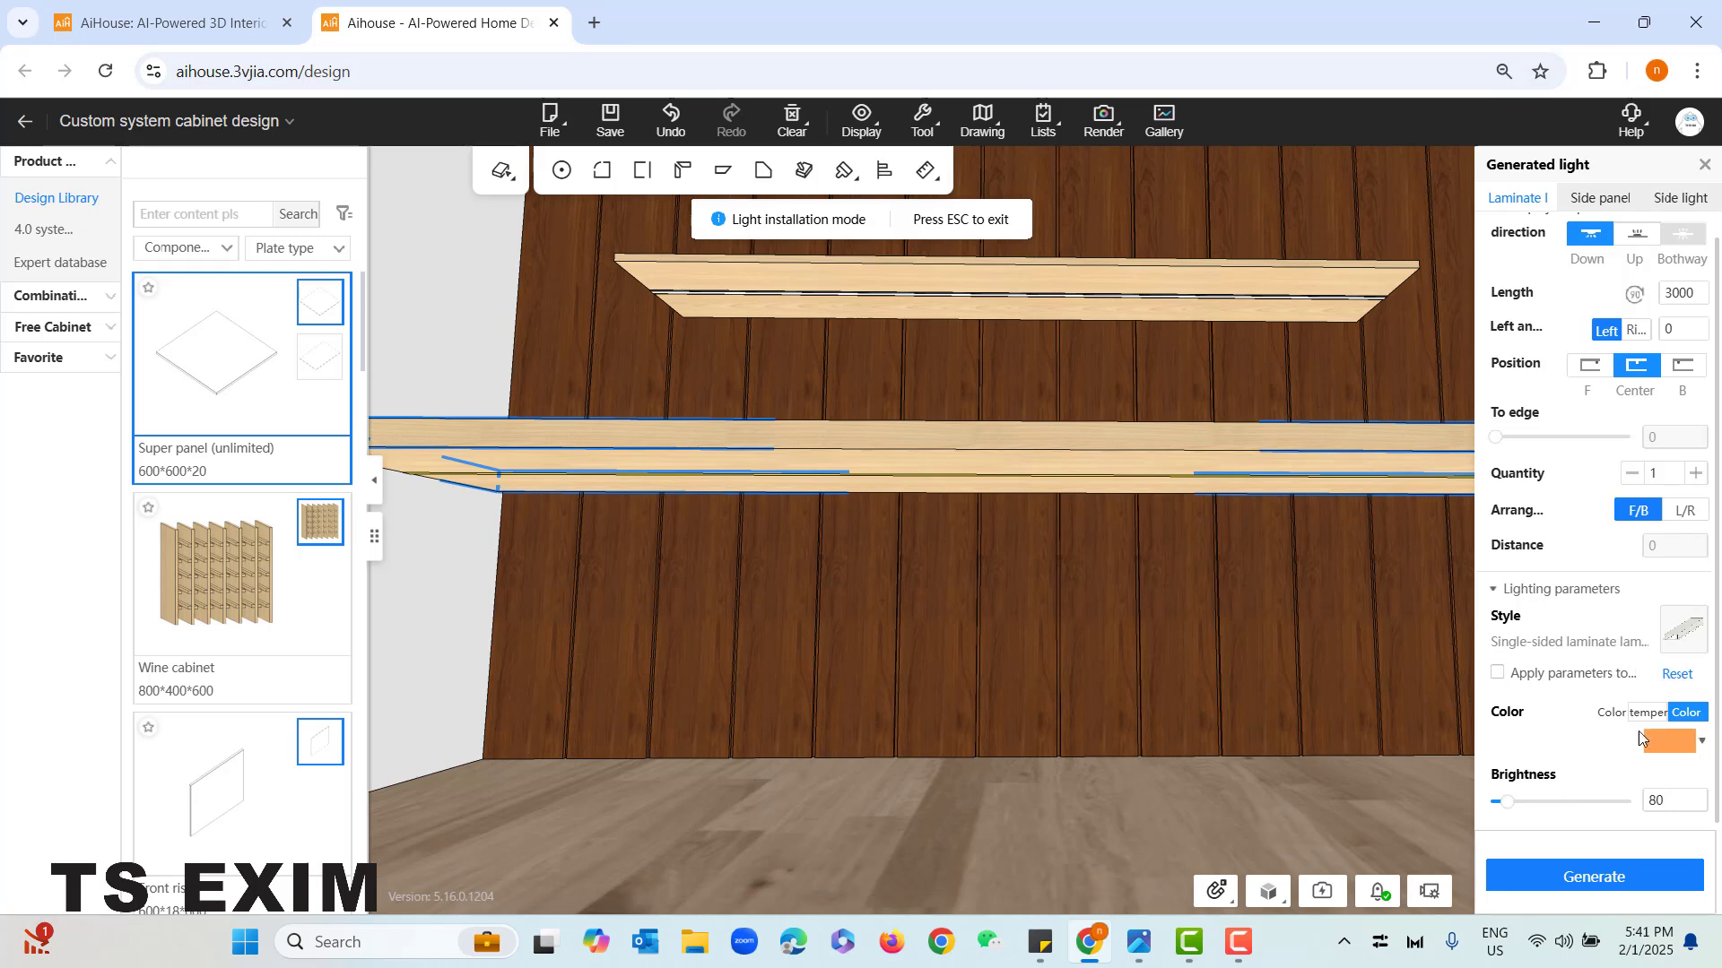
left_click(1623, 887)
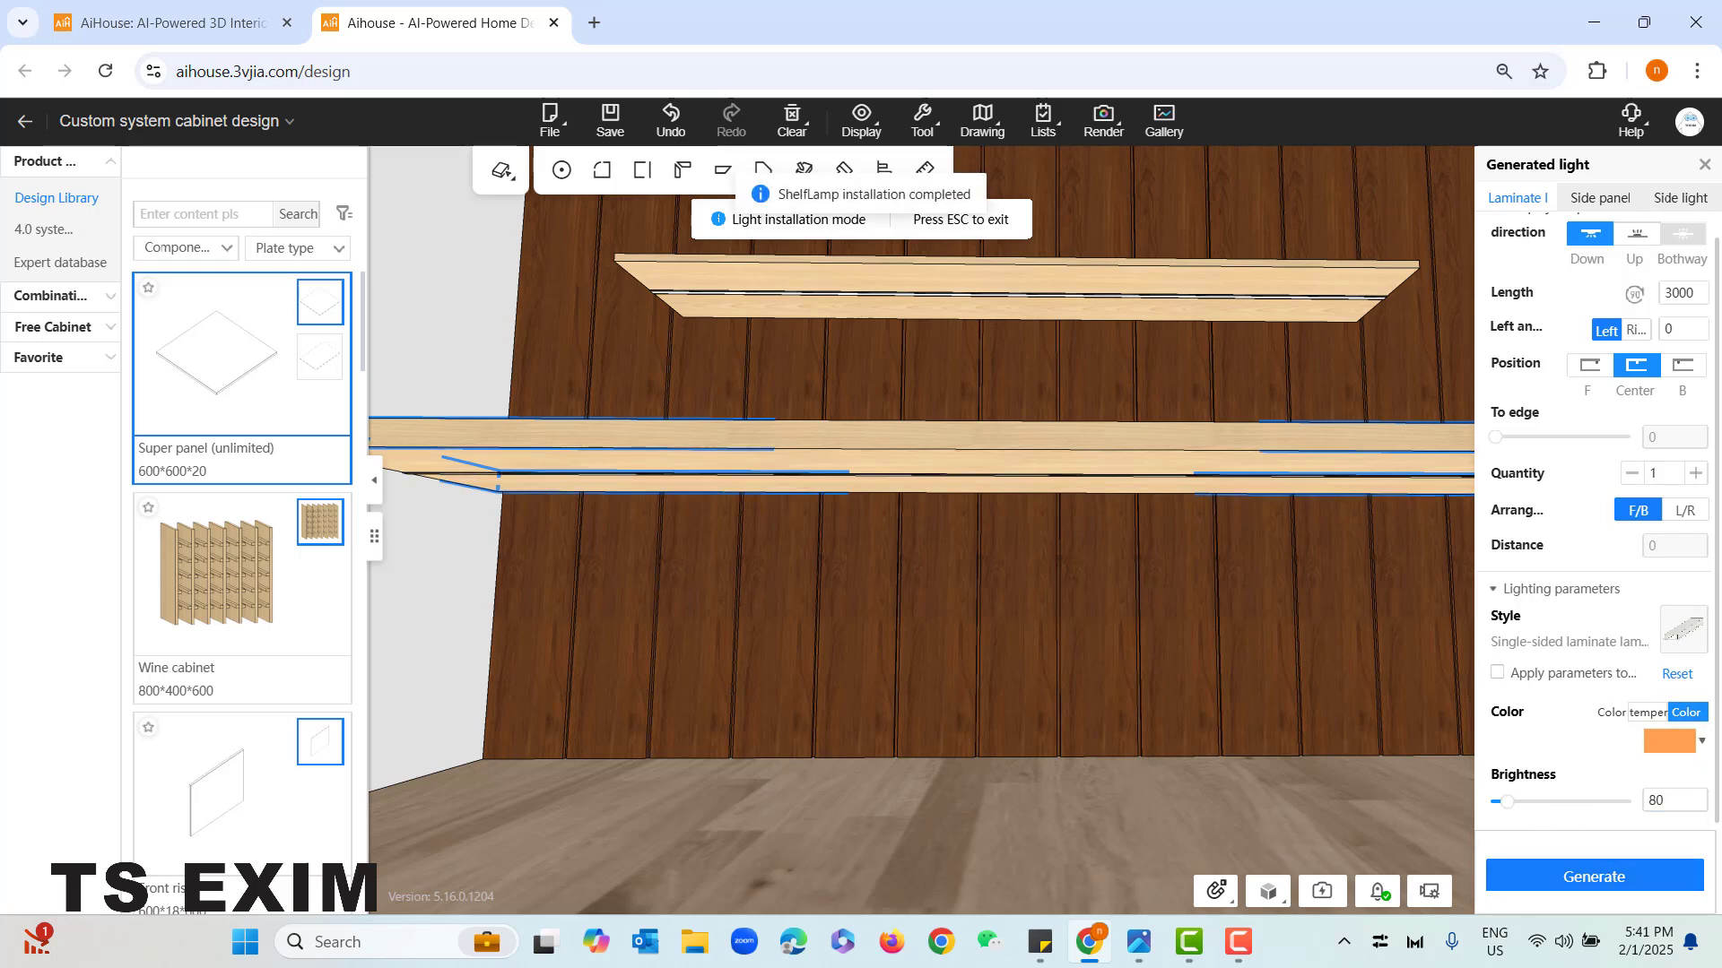
left_click(1705, 166)
- Inspect the lamps under the shelf and desk from several angles, and leave component-level editing
scroll(1242, 681, "down", 3)
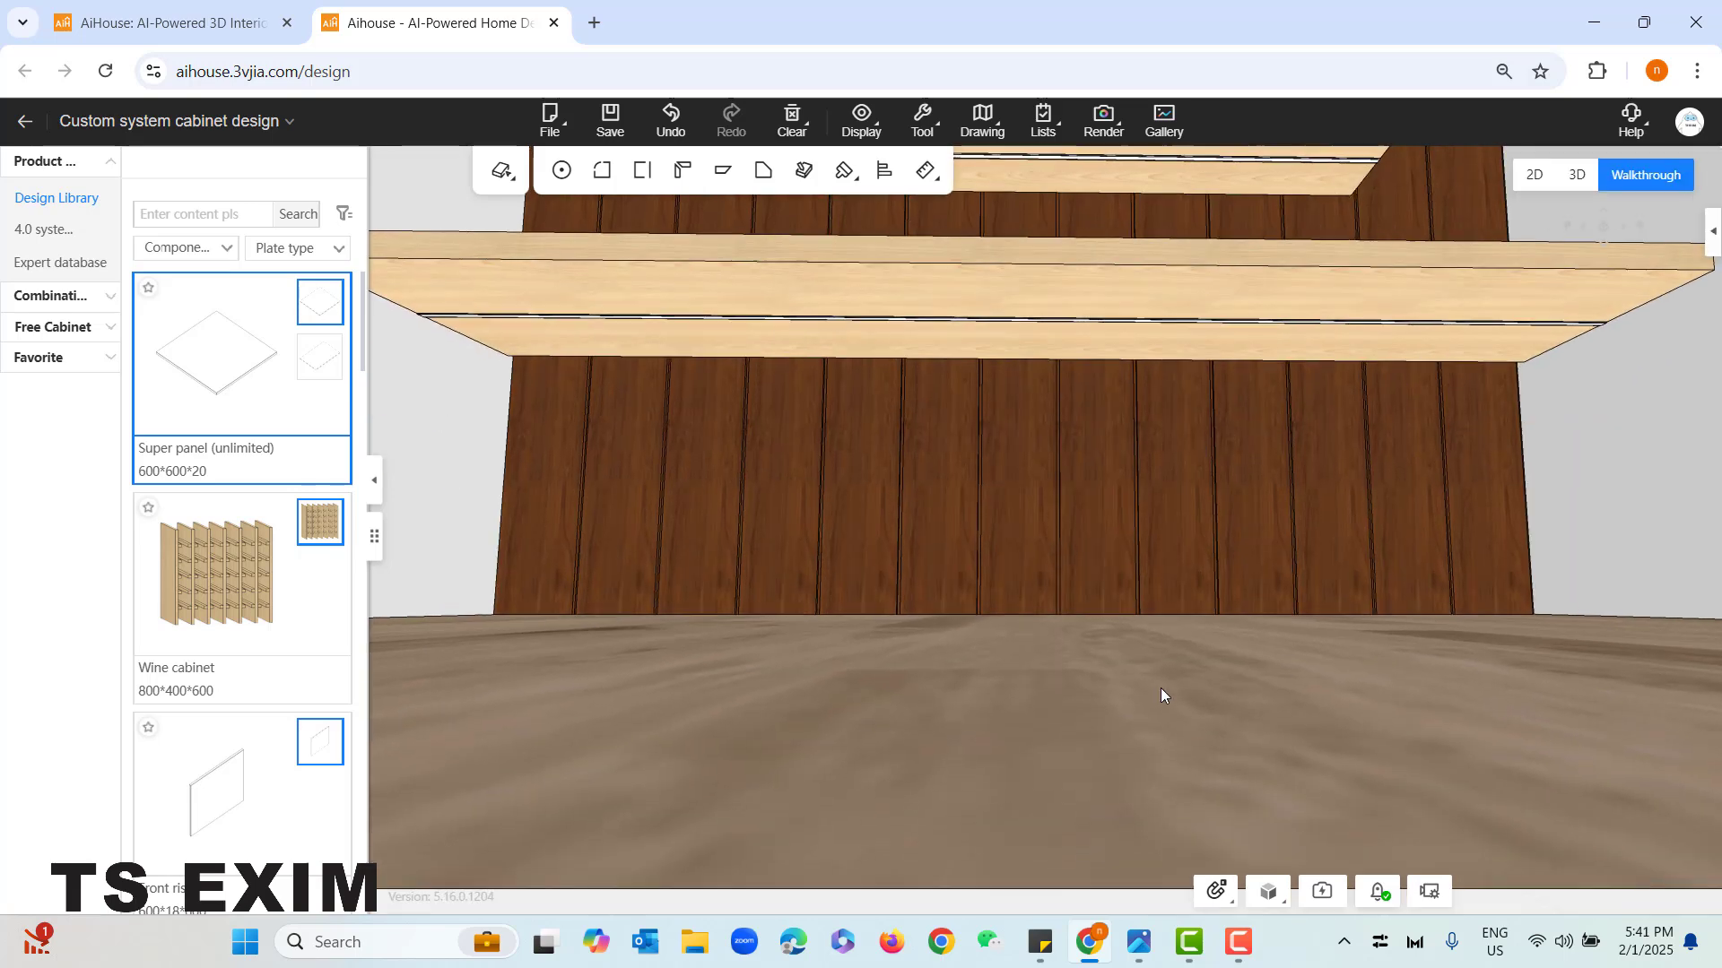
left_click_drag(1161, 687, 1123, 599)
scroll(1123, 598, "up", 5)
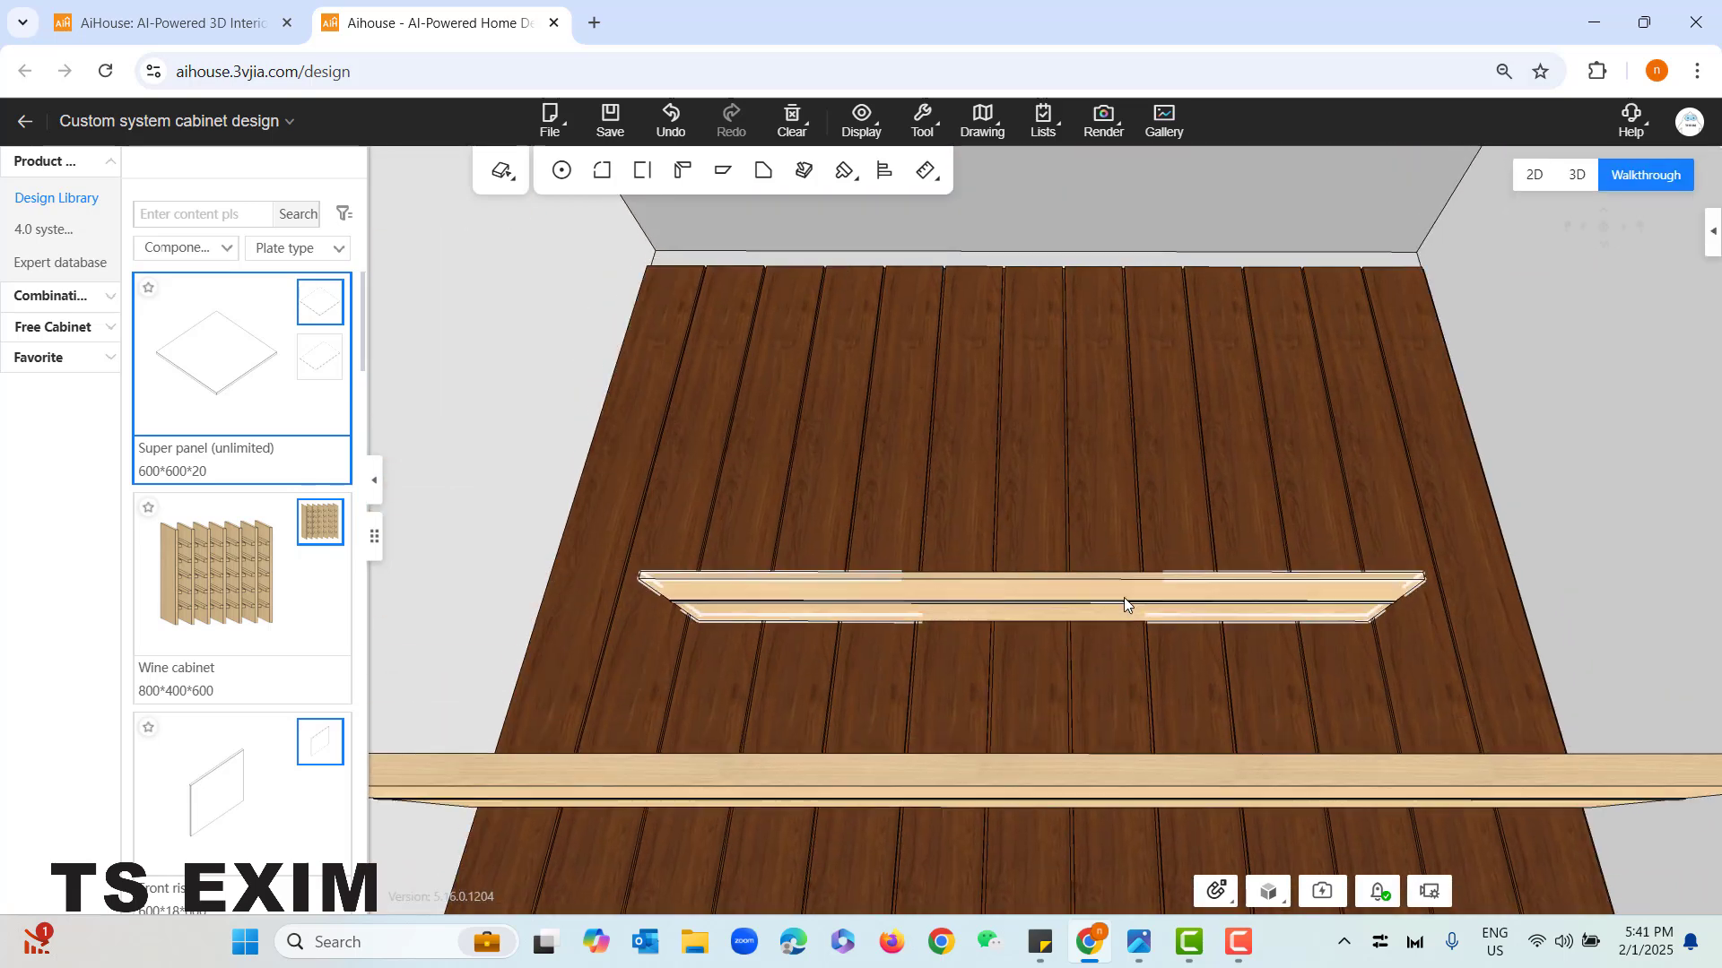
left_click_drag(1062, 481, 1103, 649)
scroll(1105, 767, "up", 4)
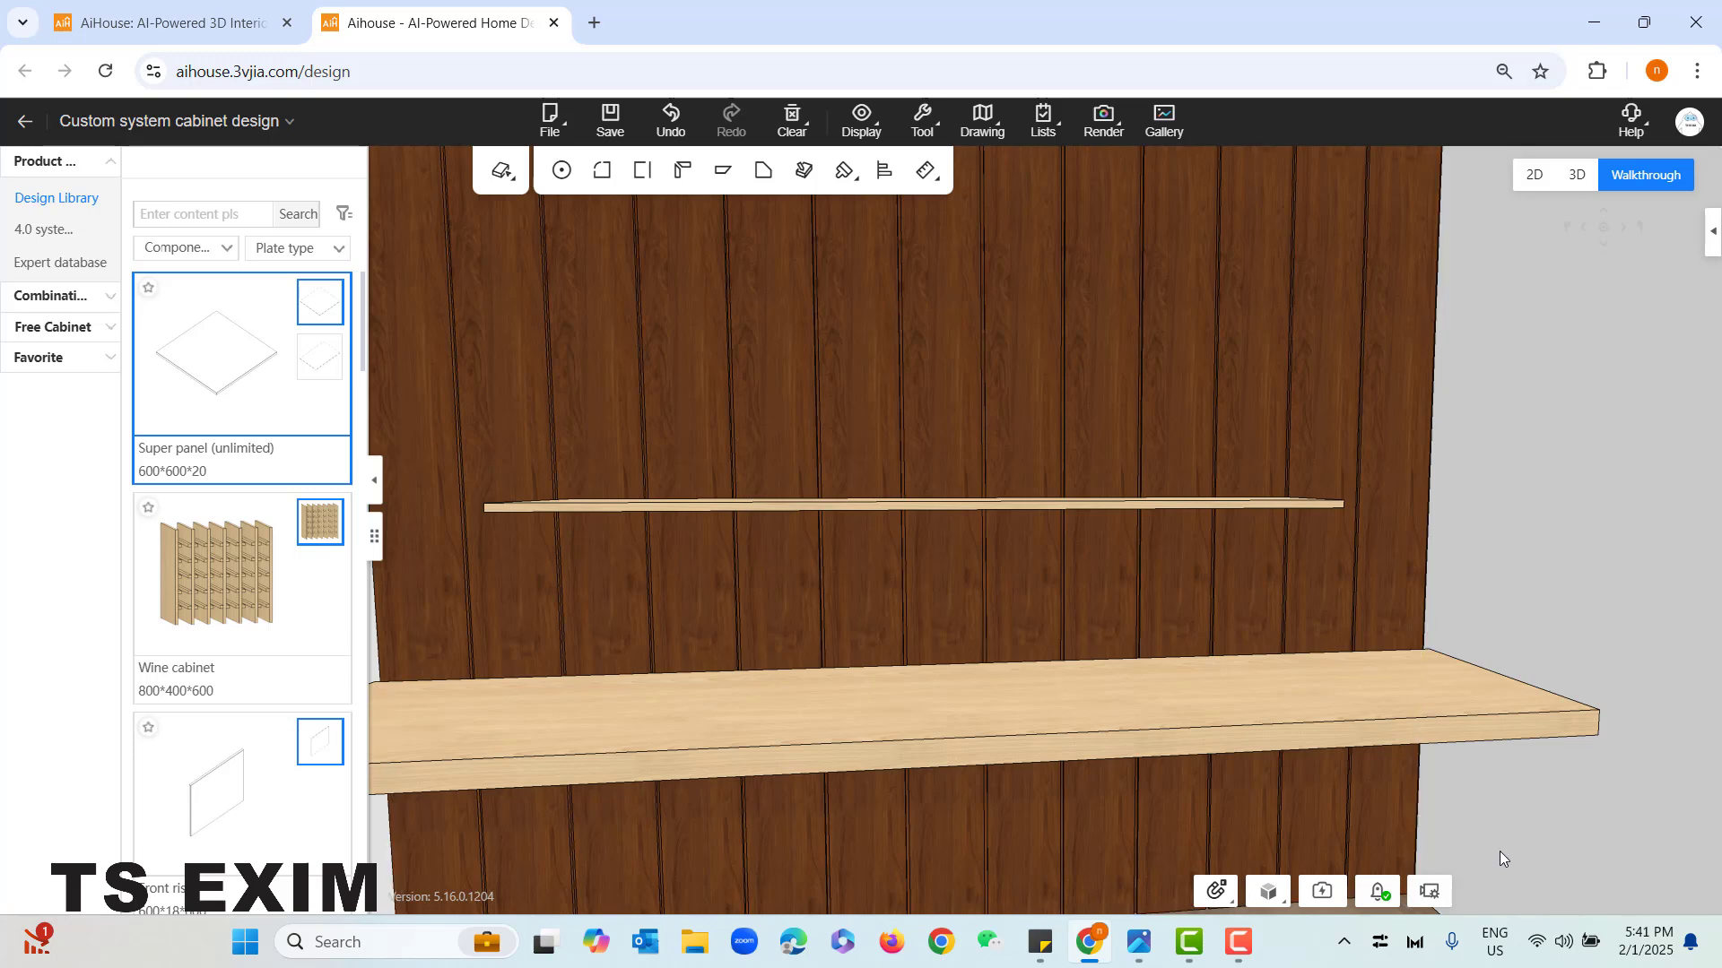
right_click_drag(1499, 851, 1449, 743)
key("Tab")
left_click_drag(1427, 740, 1028, 832)
scroll(869, 839, "down", 3)
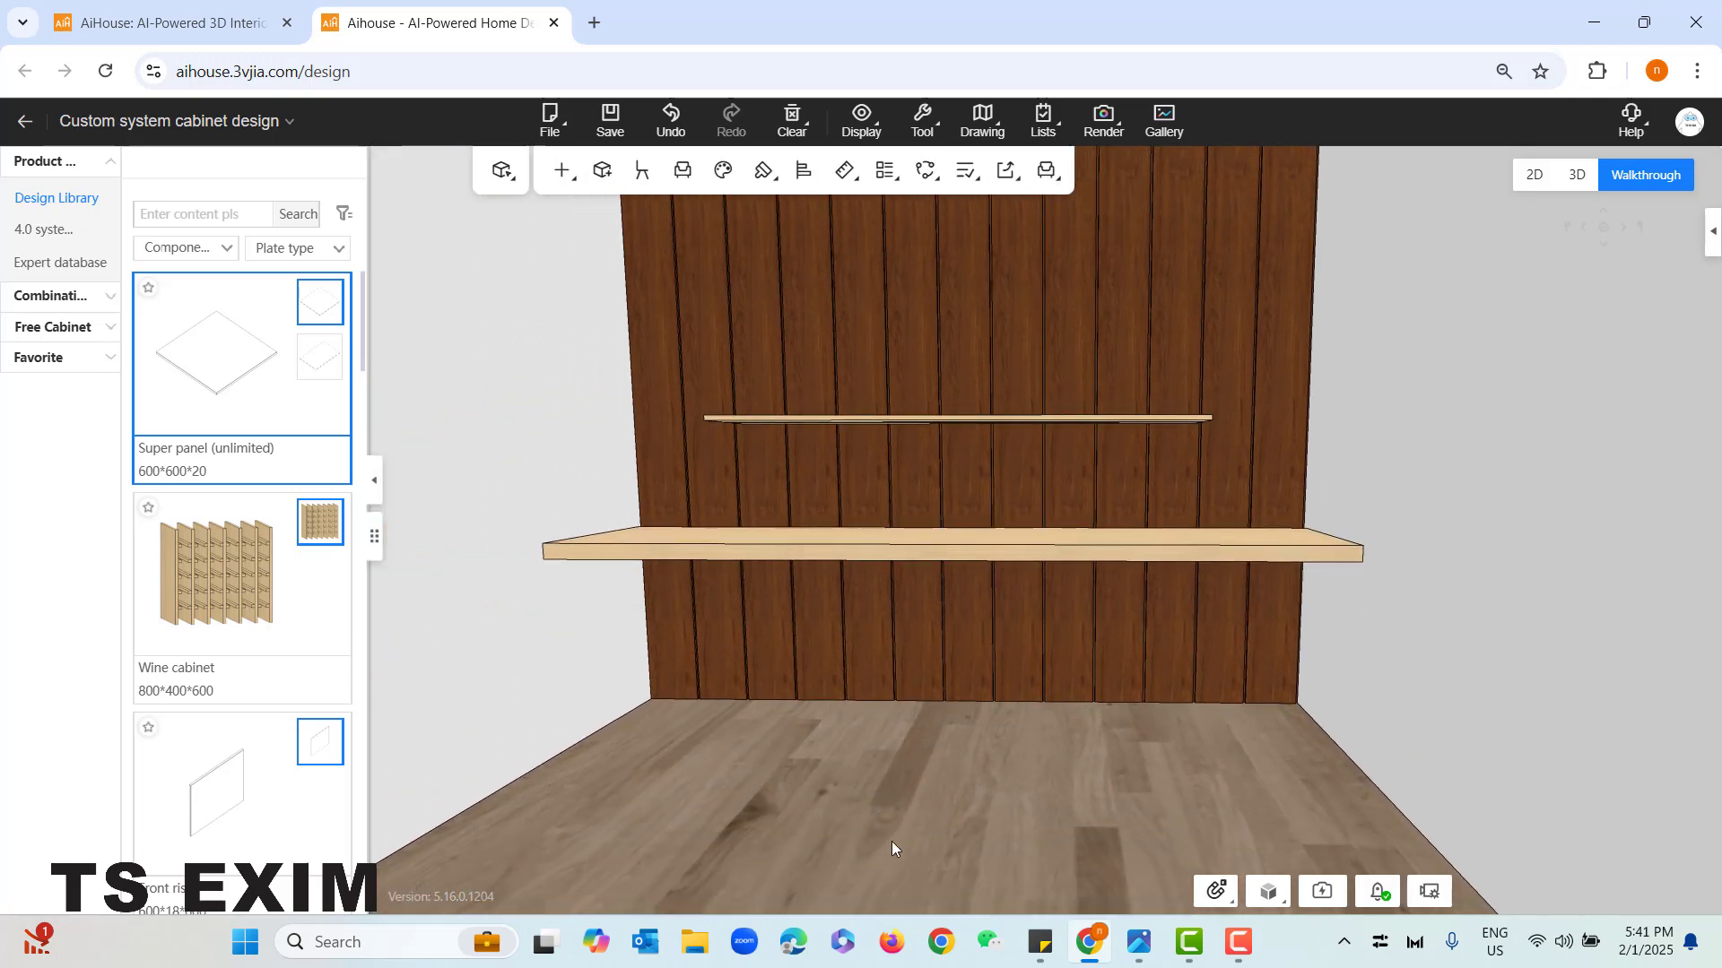
key("s")
key("a")
key("e")
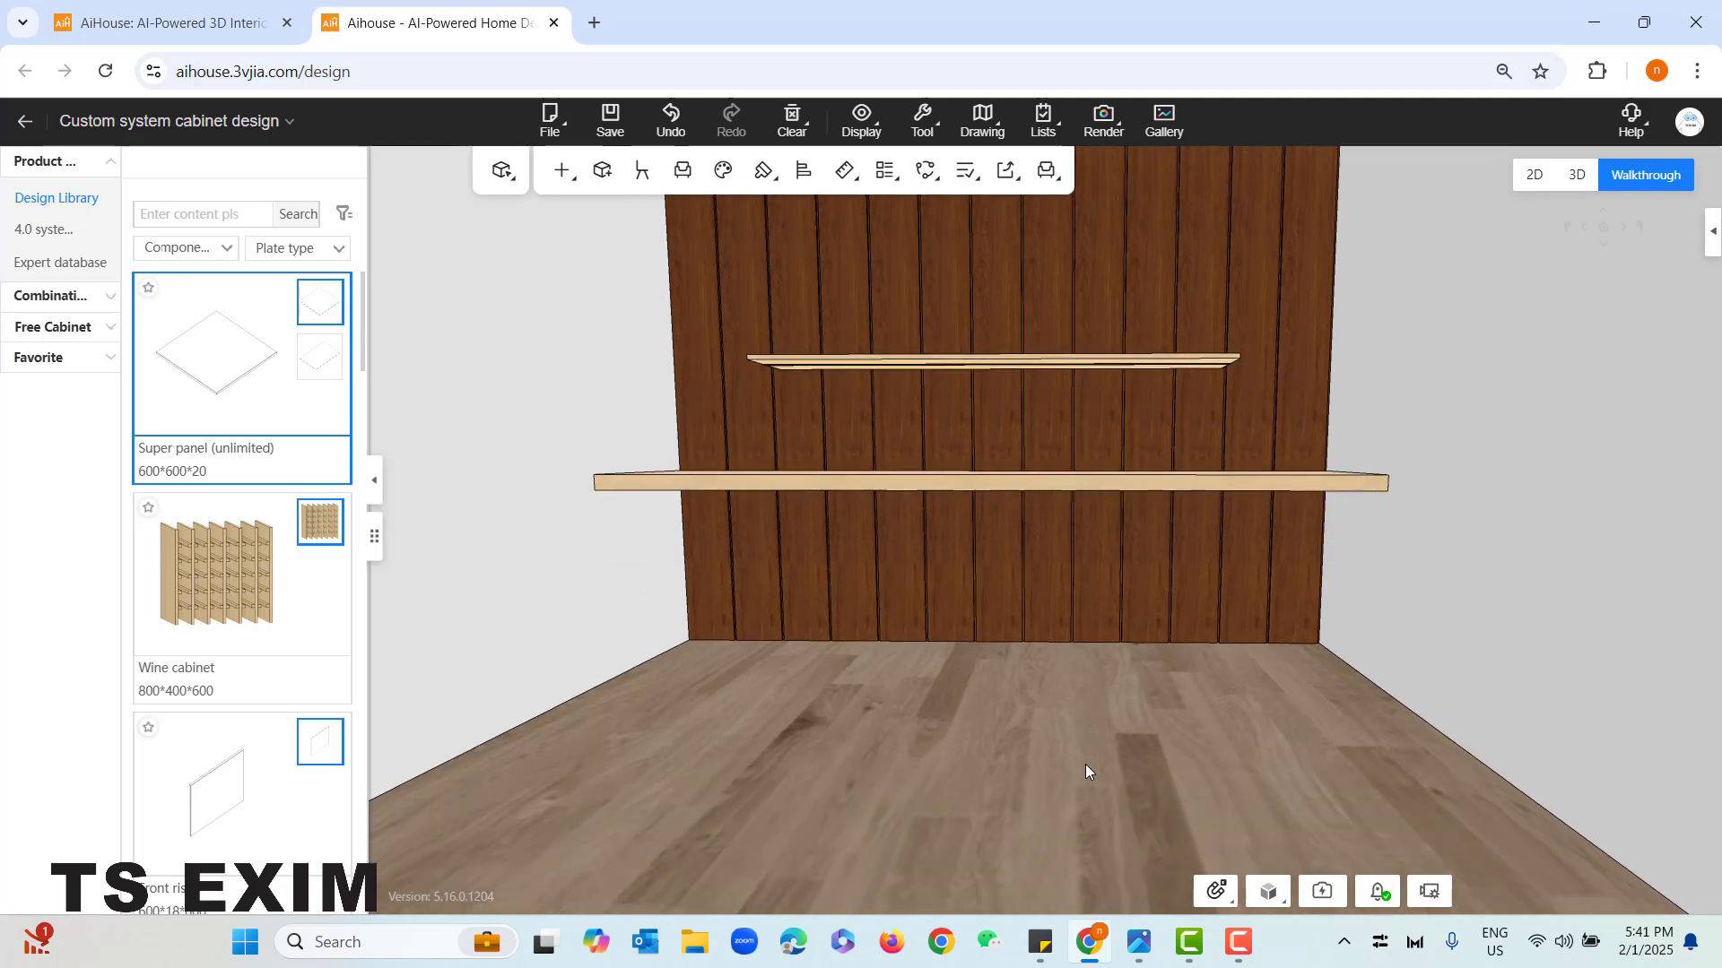
- Examine the panelled wall, shelf and desk from several angles, and check the overhead cabinets in the reference photo
left_click_drag(1031, 782, 1037, 735)
scroll(1037, 735, "down", 3)
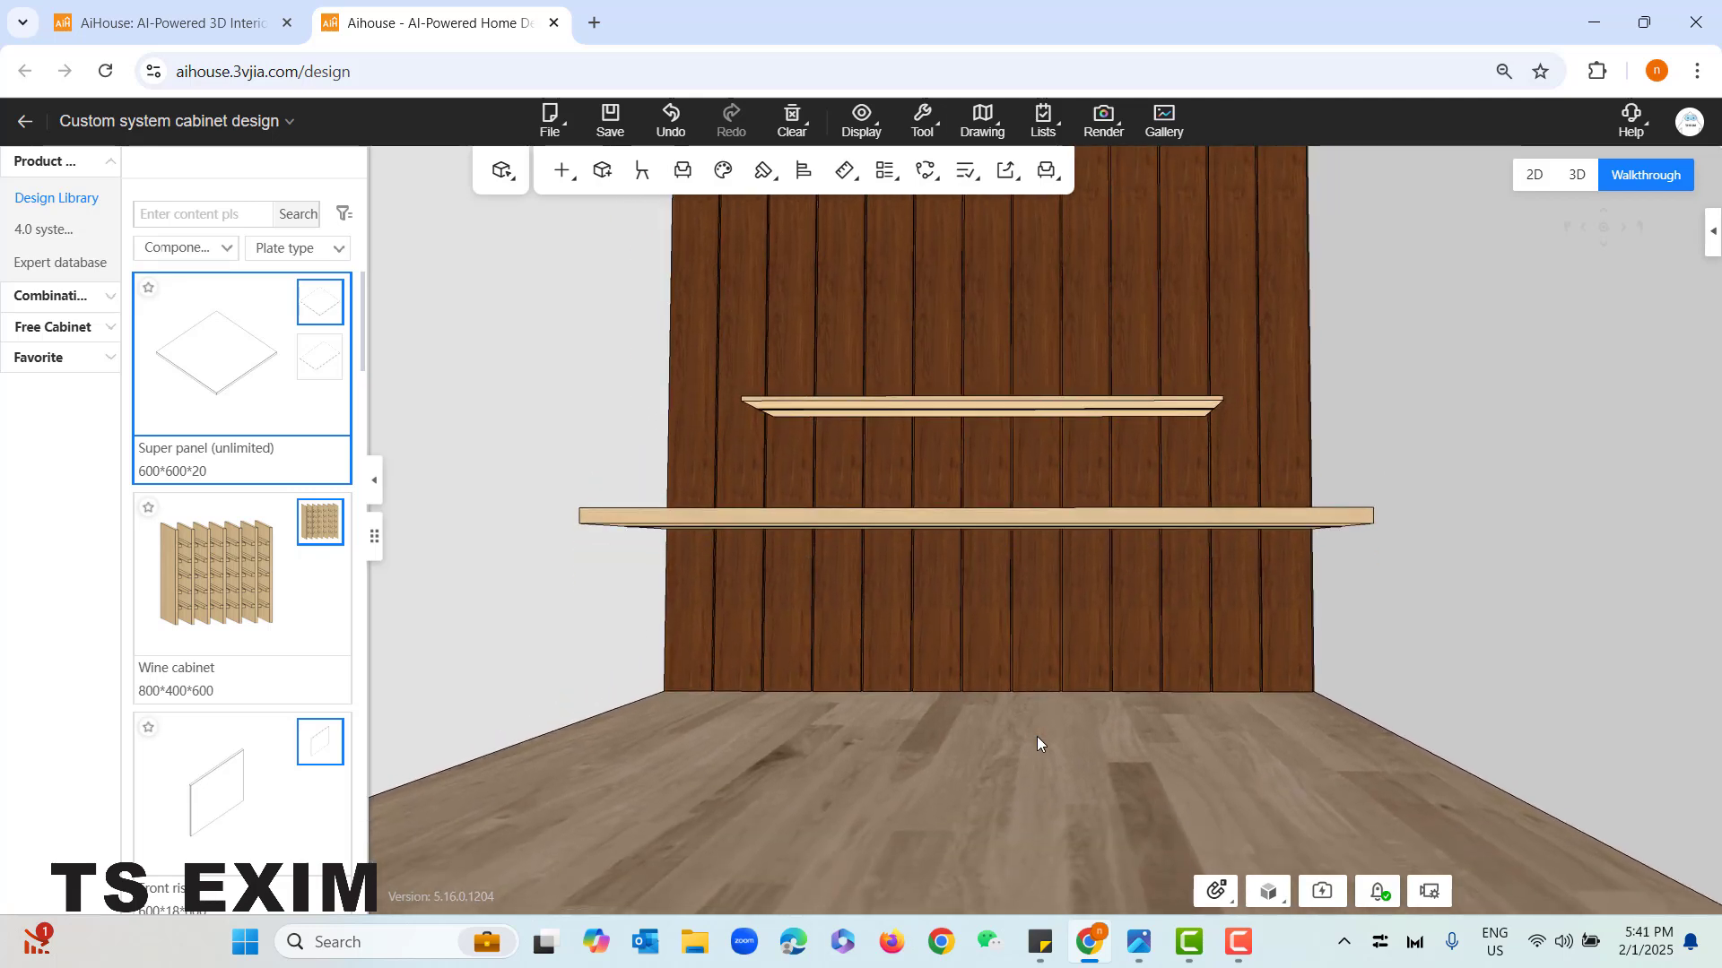
scroll(1037, 735, "up", 4)
scroll(973, 757, "up", 4)
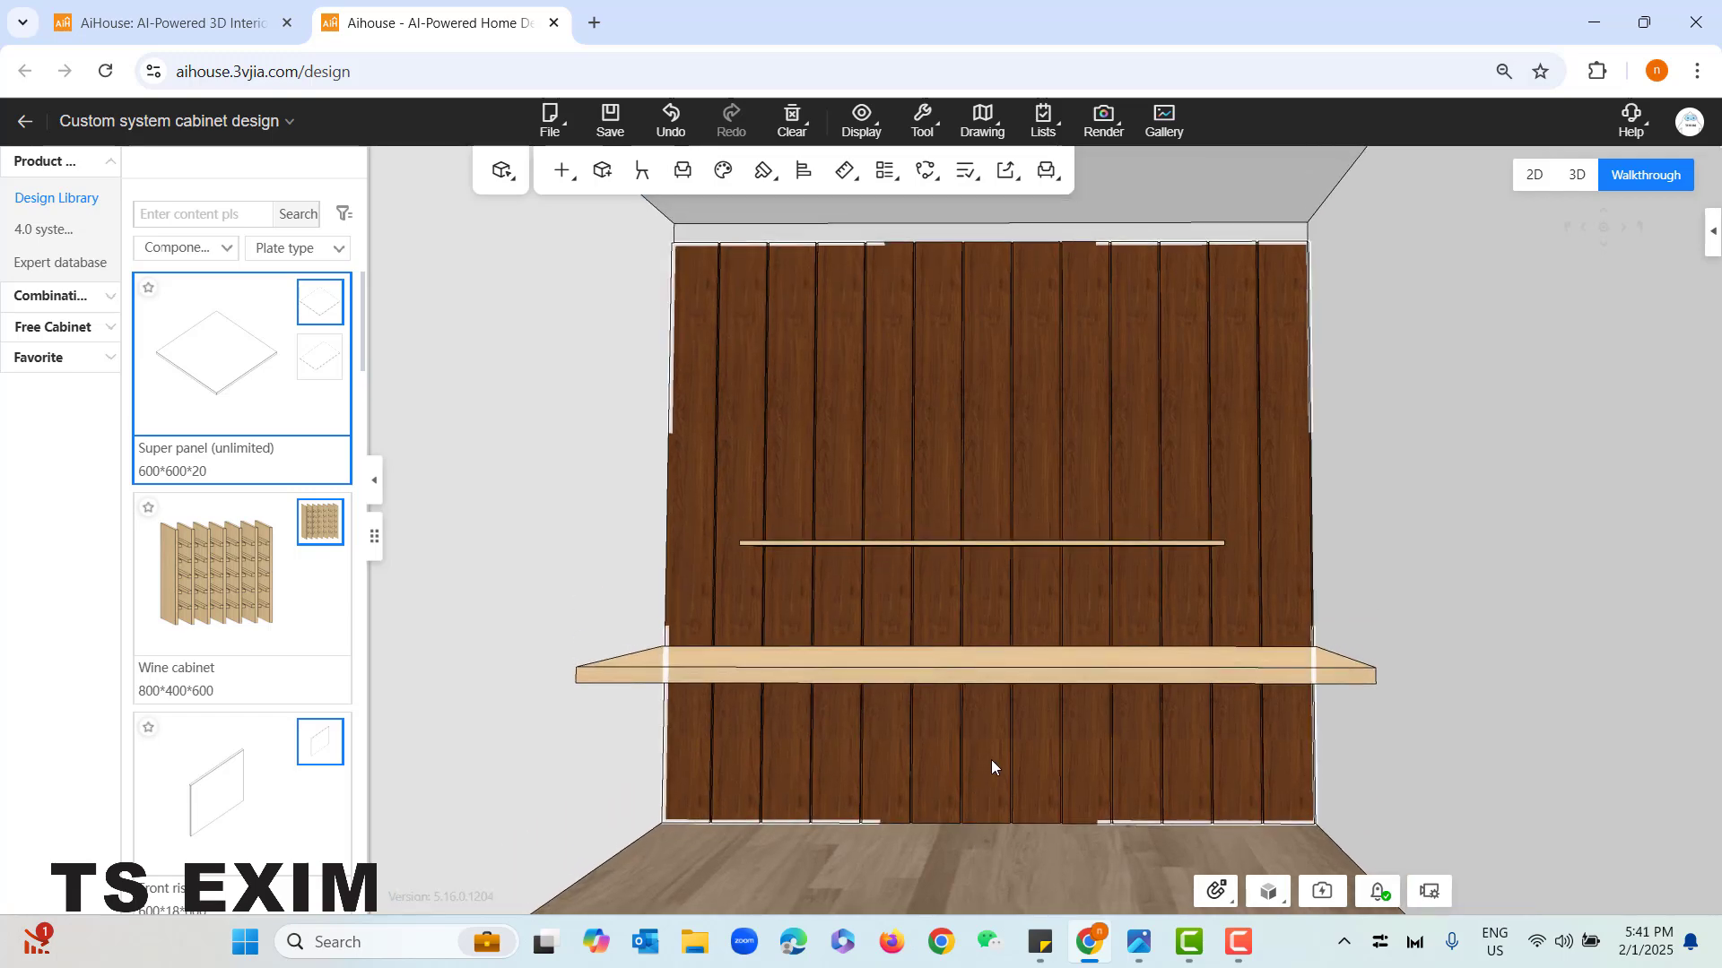
left_click_drag(1041, 757, 1047, 784)
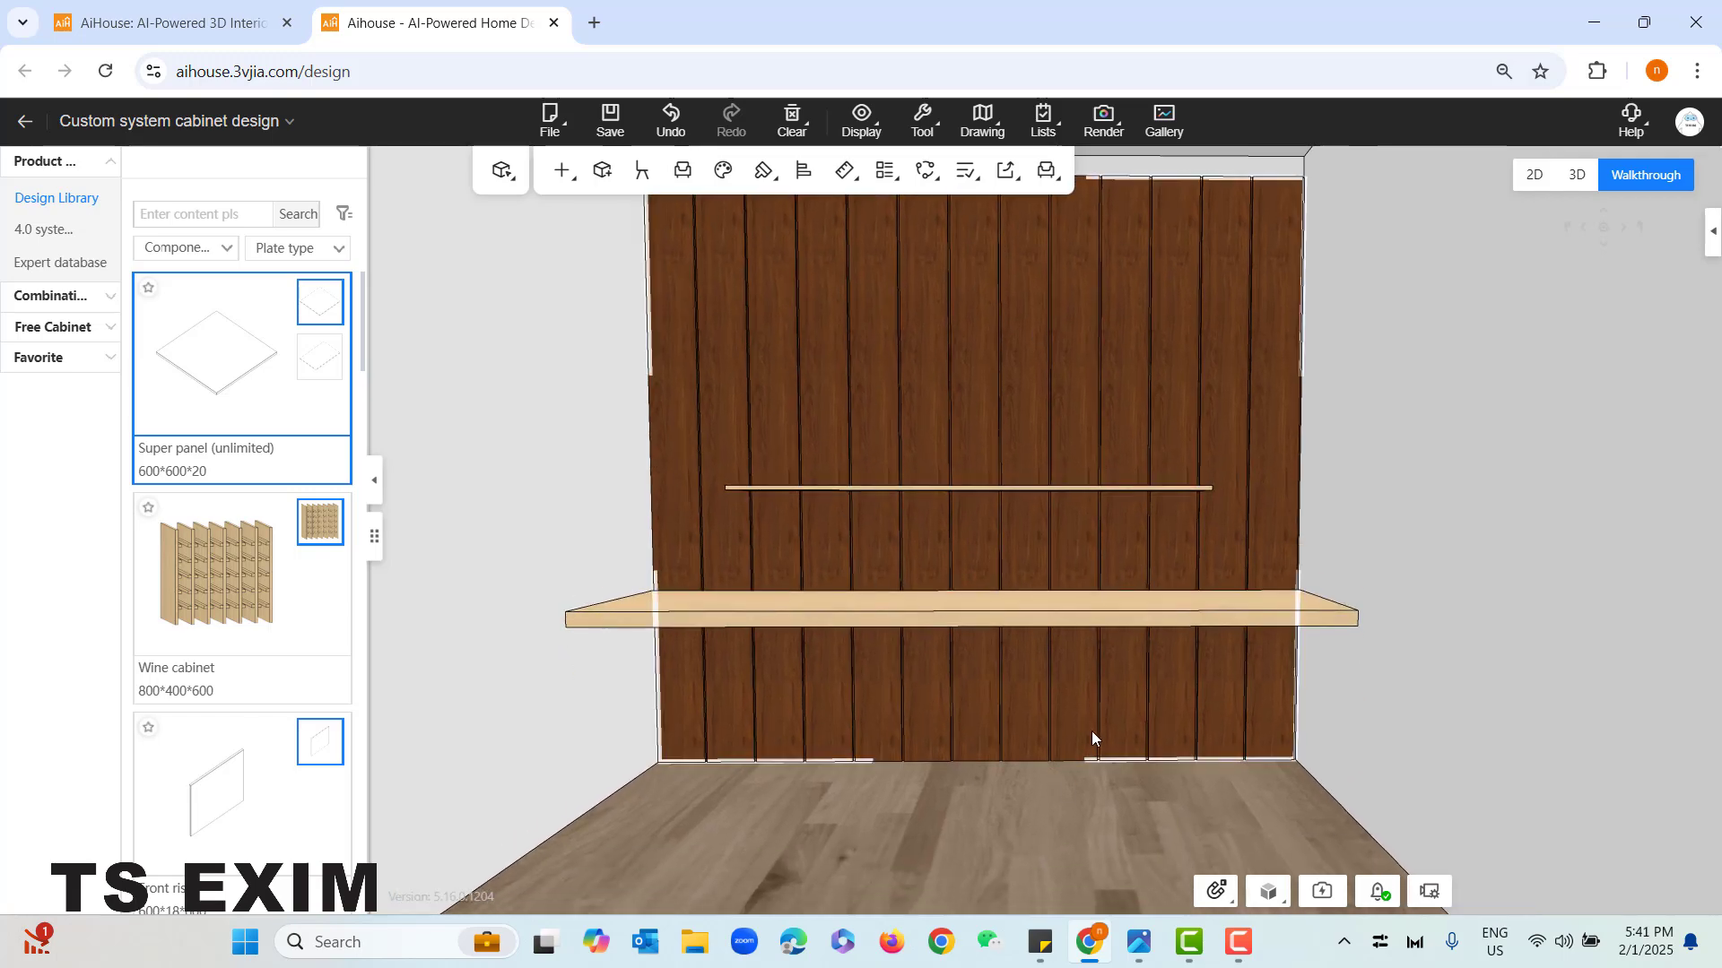
left_click_drag(1092, 730, 1069, 728)
left_click(1139, 941)
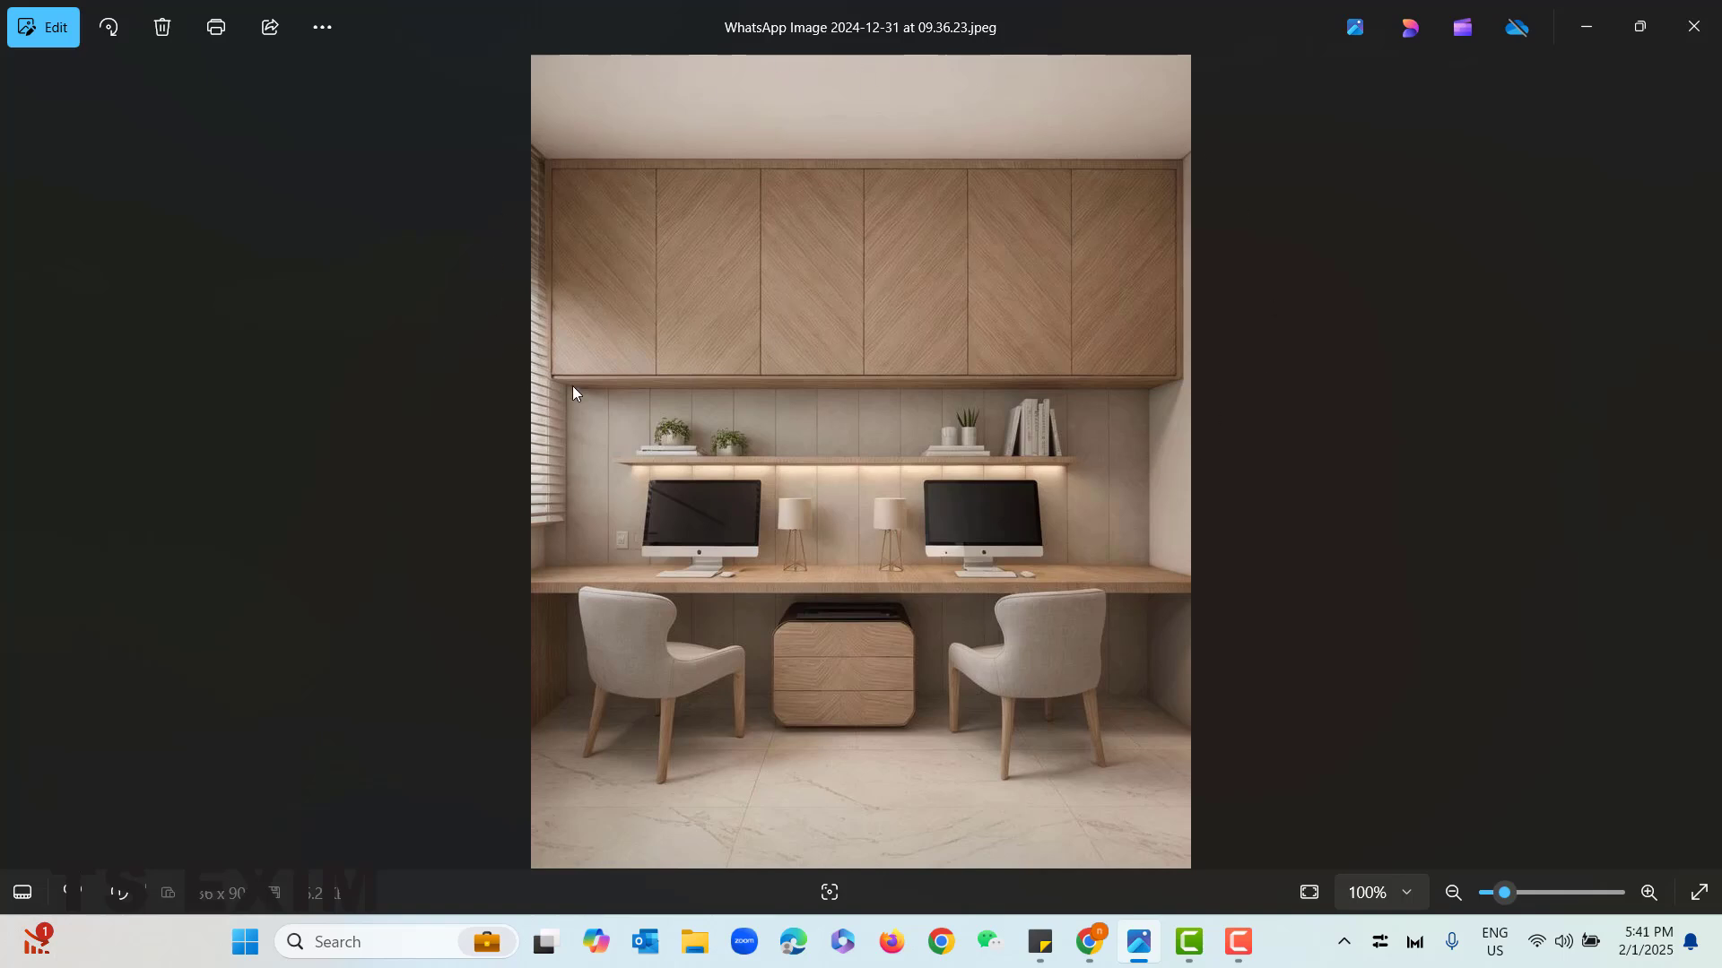
left_click(1586, 27)
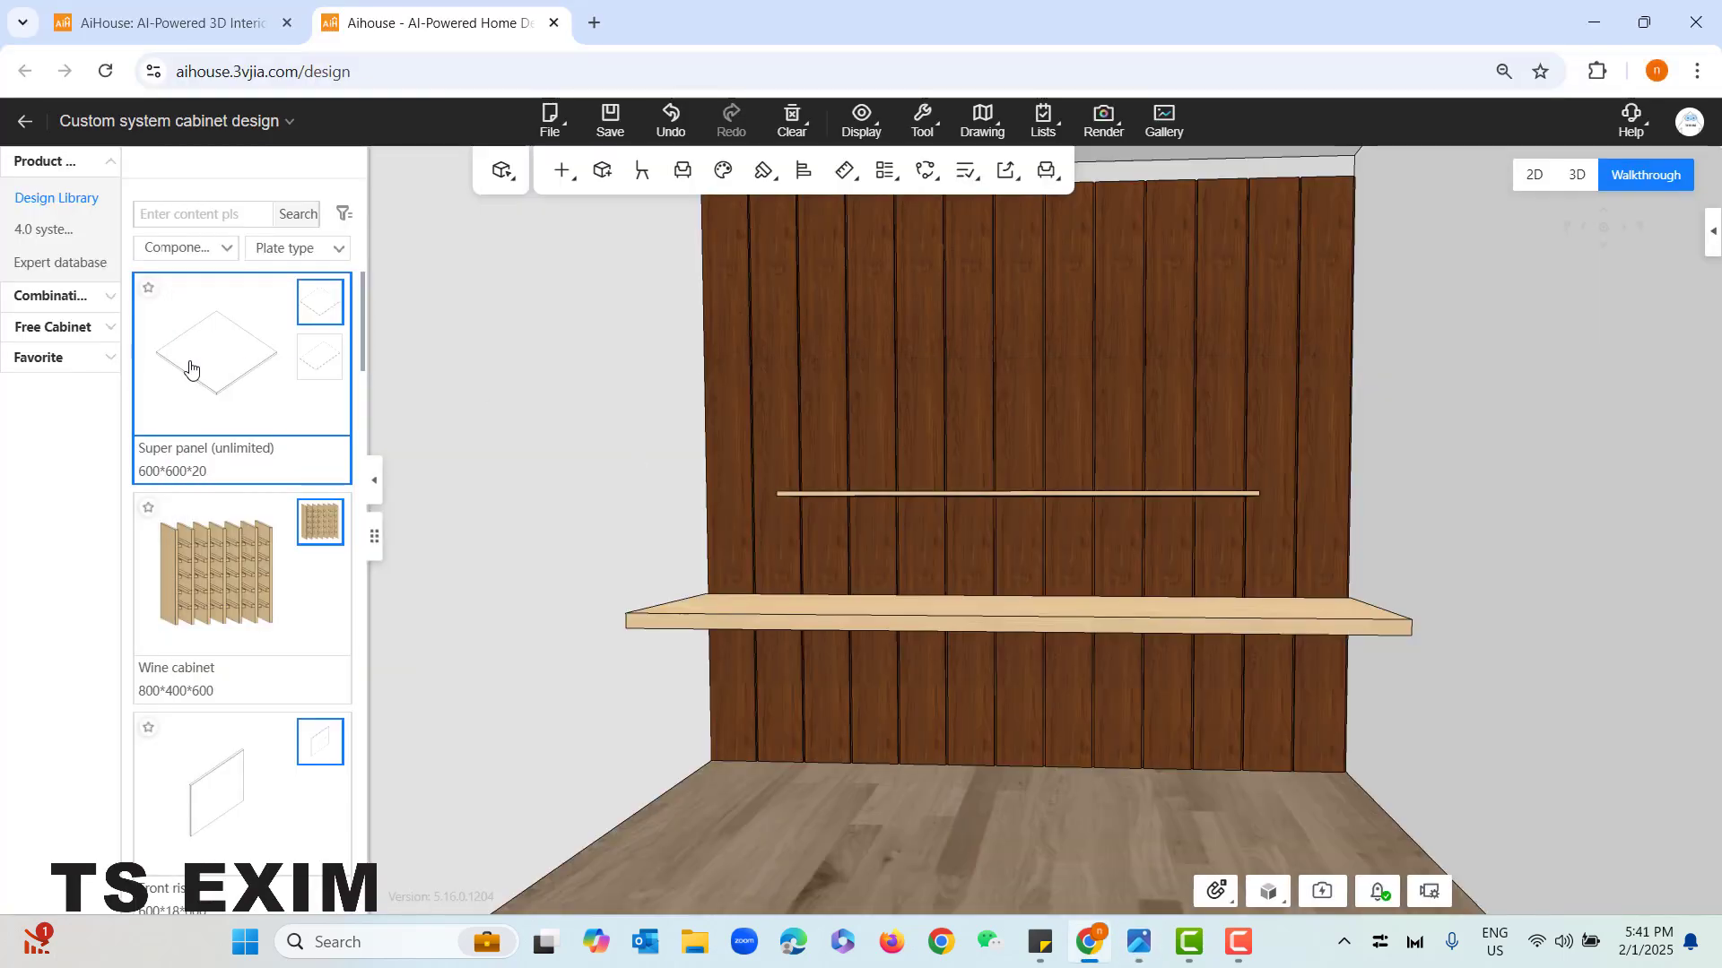
- Switch the design library from components to the Basic cabinet category and find the horizontal universal cabinet
left_click(187, 251)
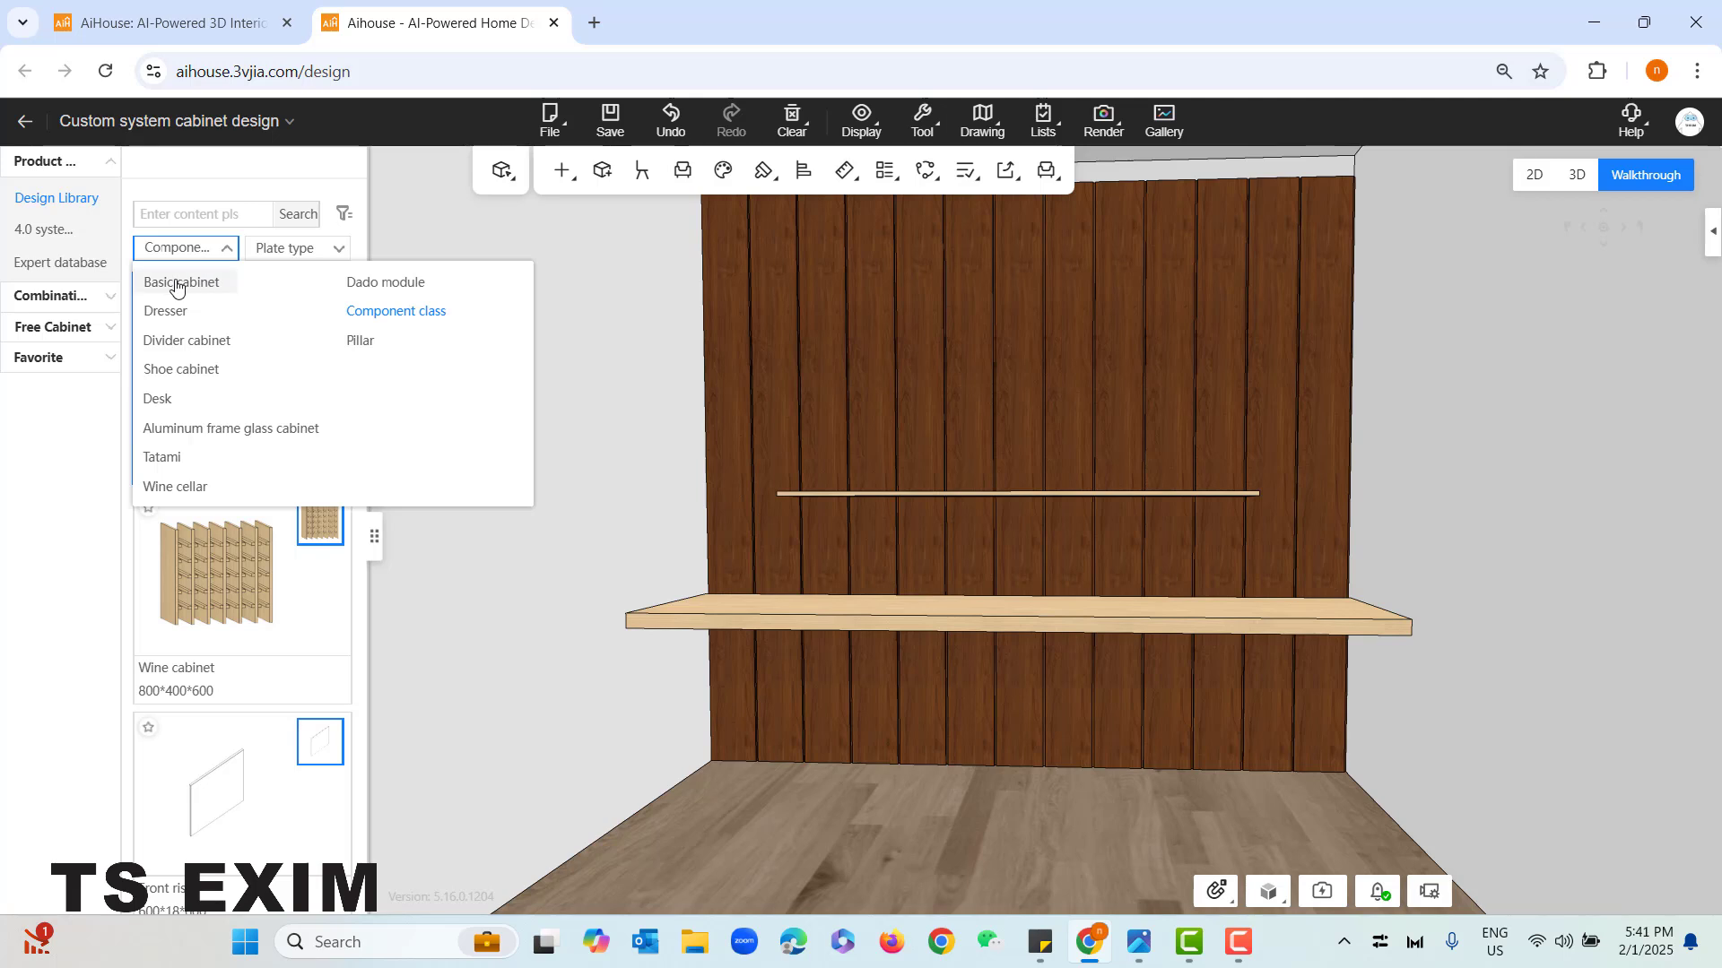
left_click(172, 279)
left_click(184, 248)
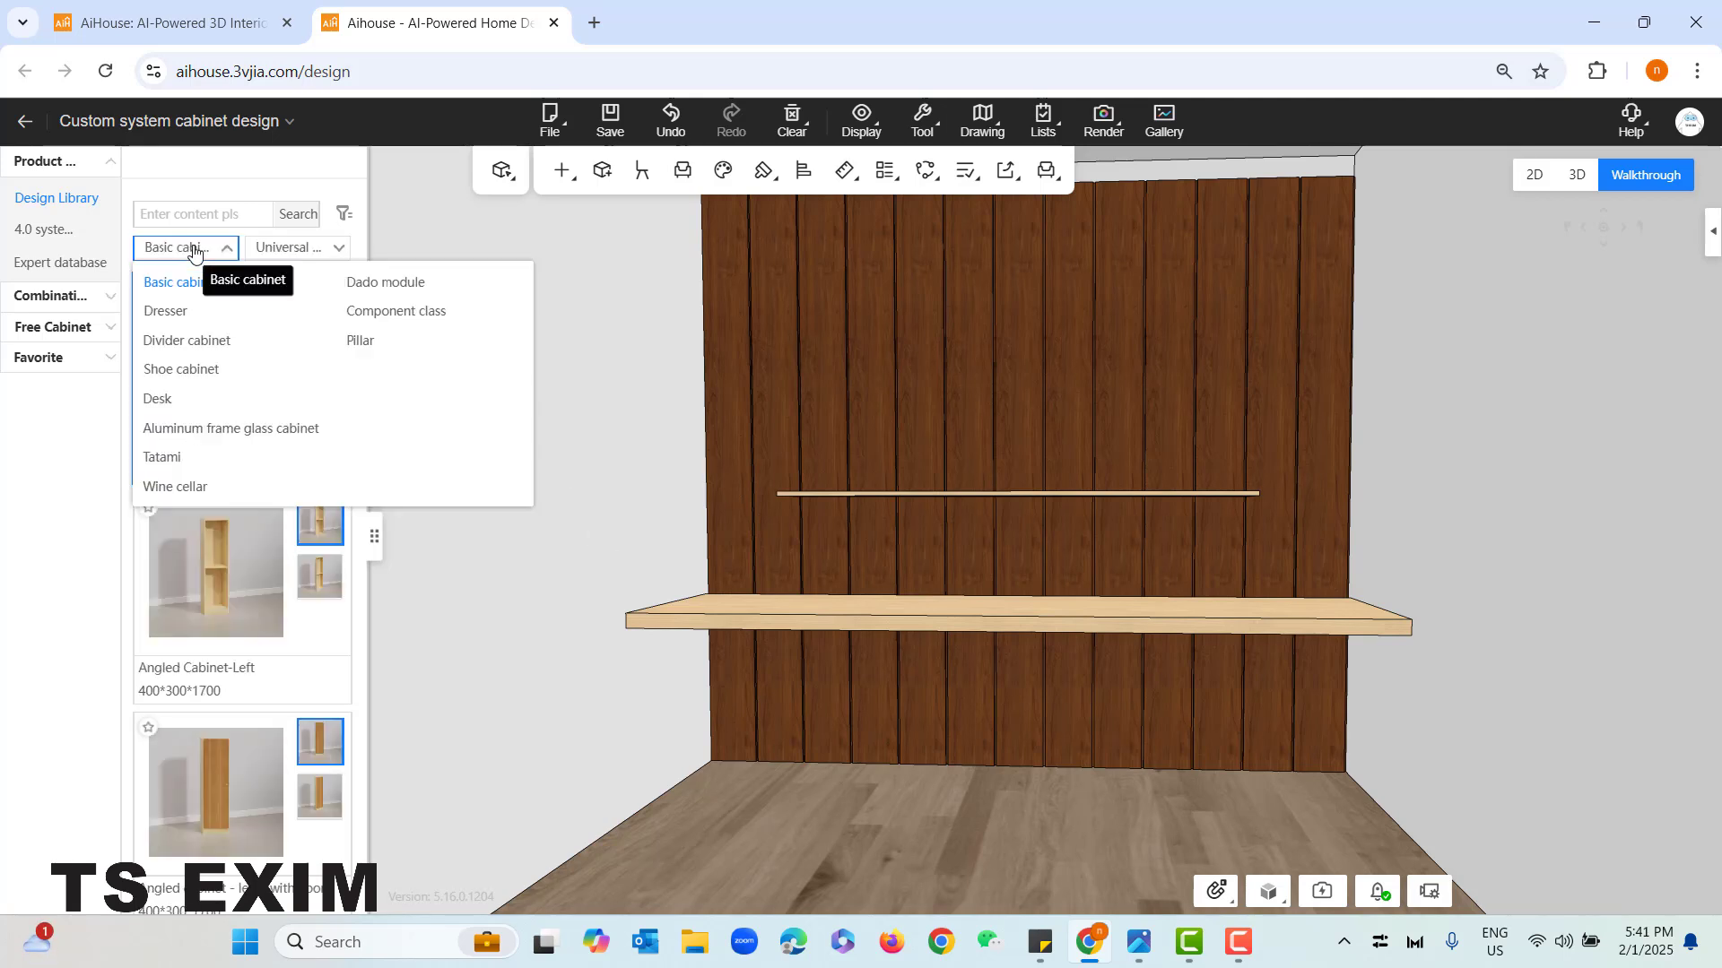
left_click(229, 288)
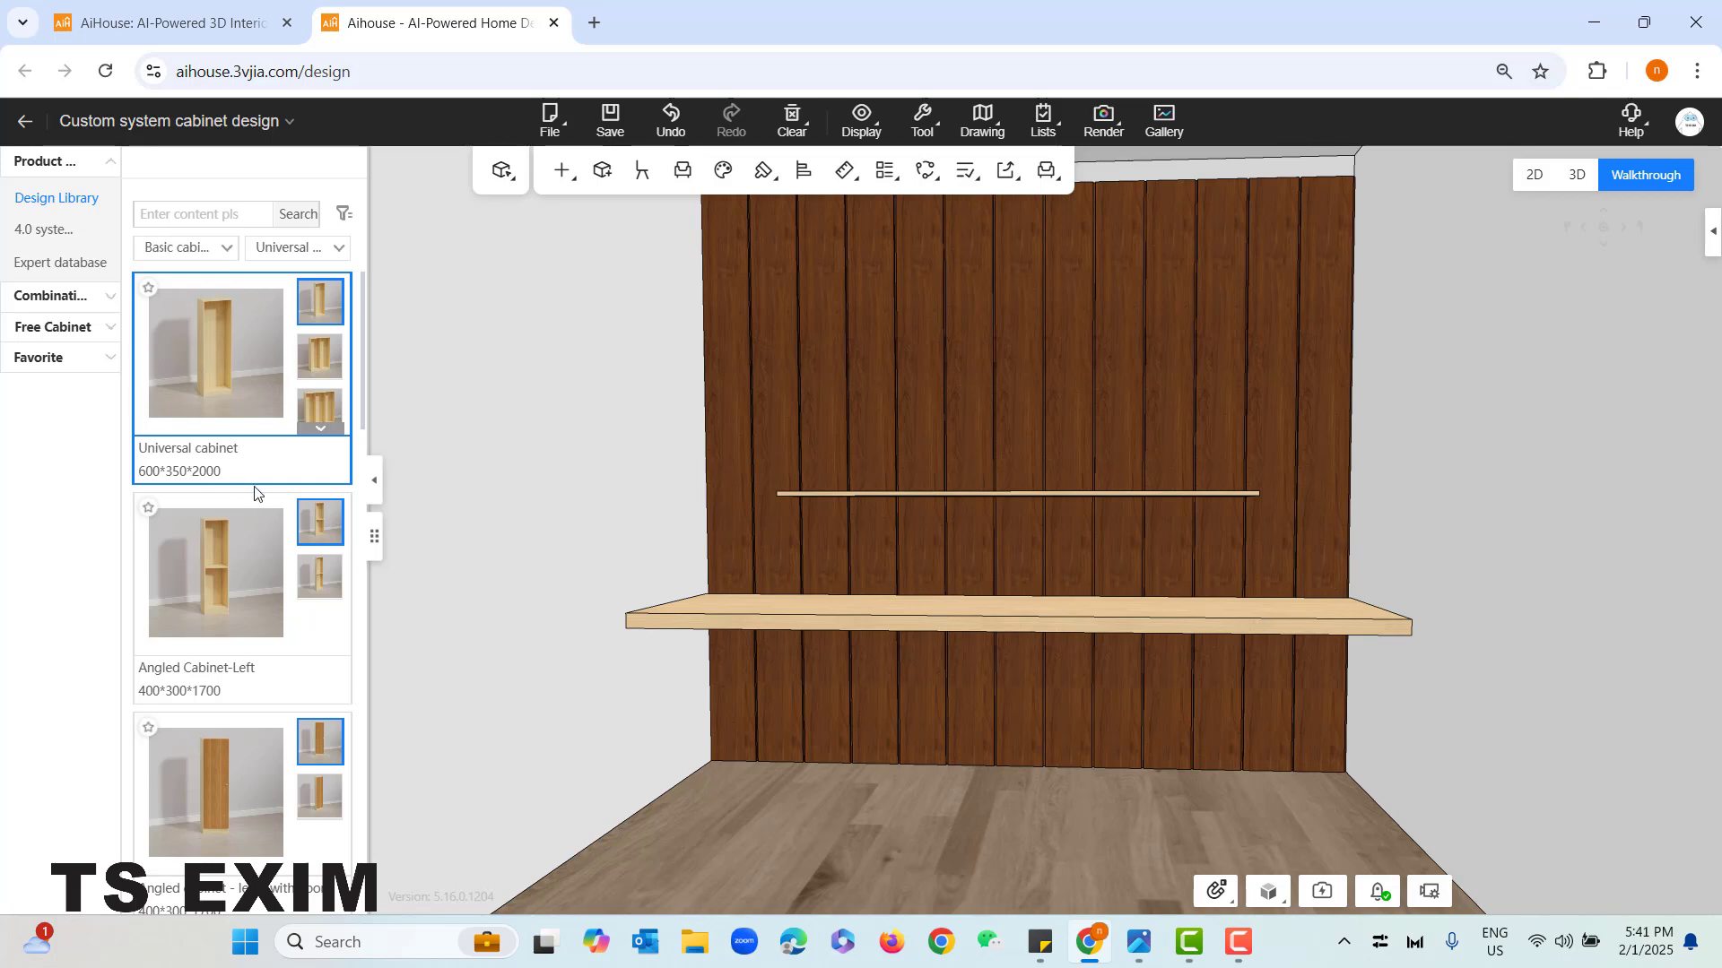
scroll(223, 422, "down", 4)
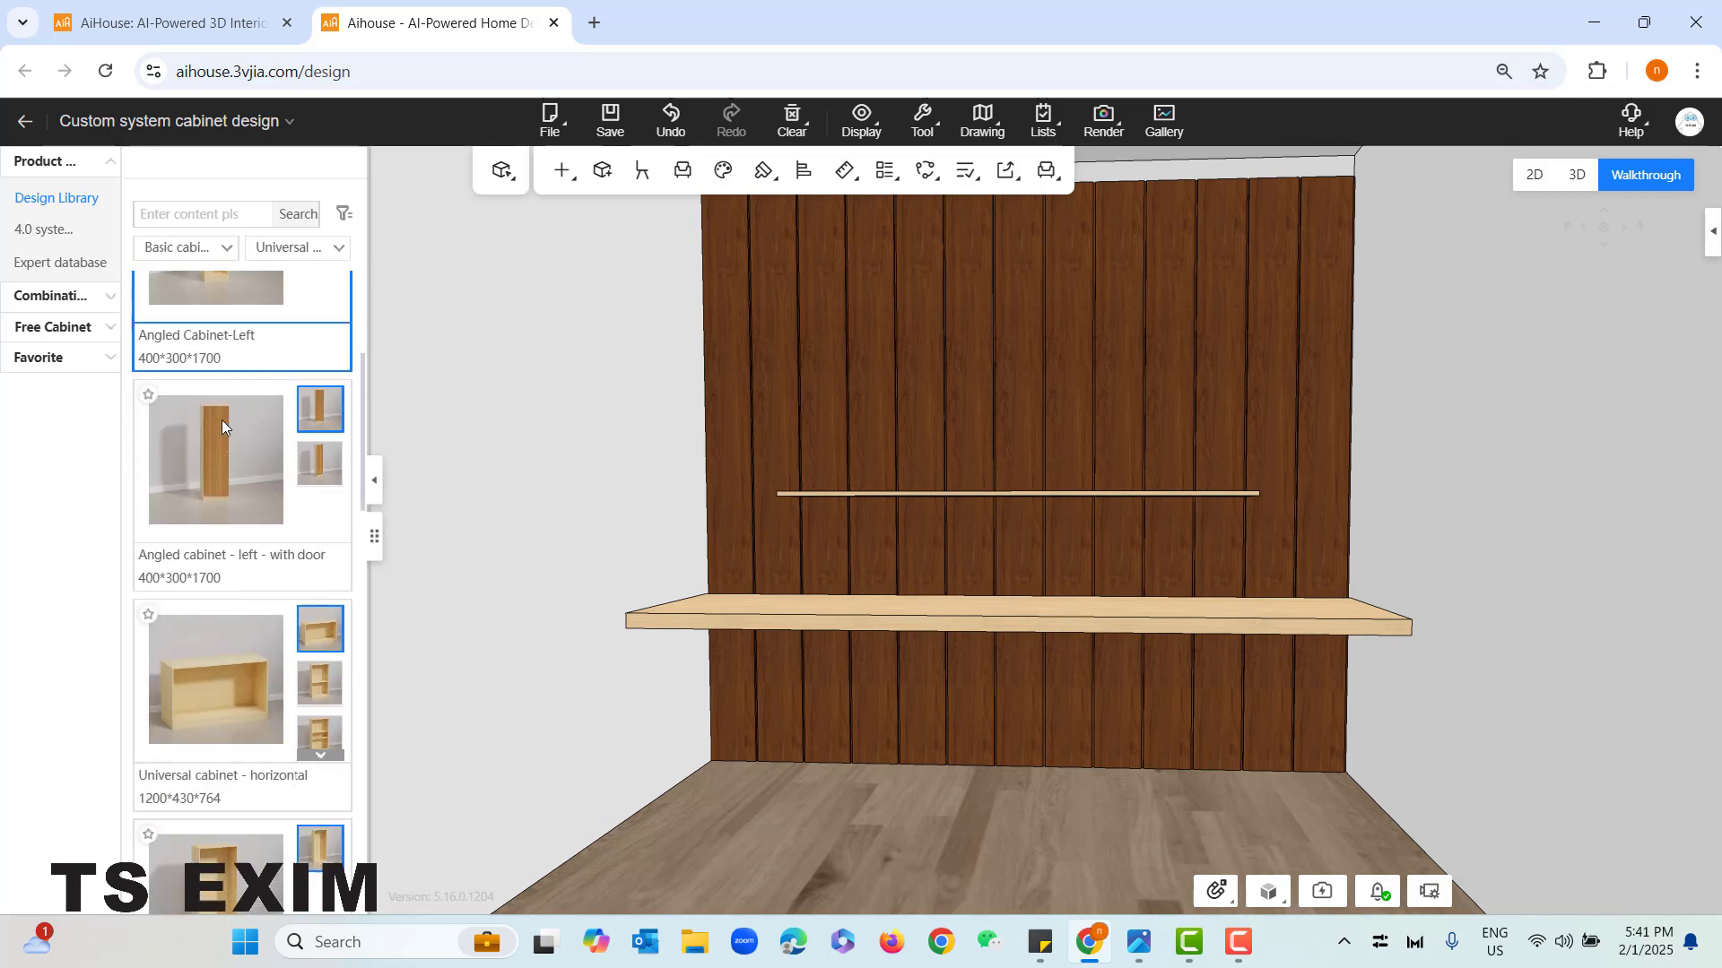
scroll(223, 422, "down", 1)
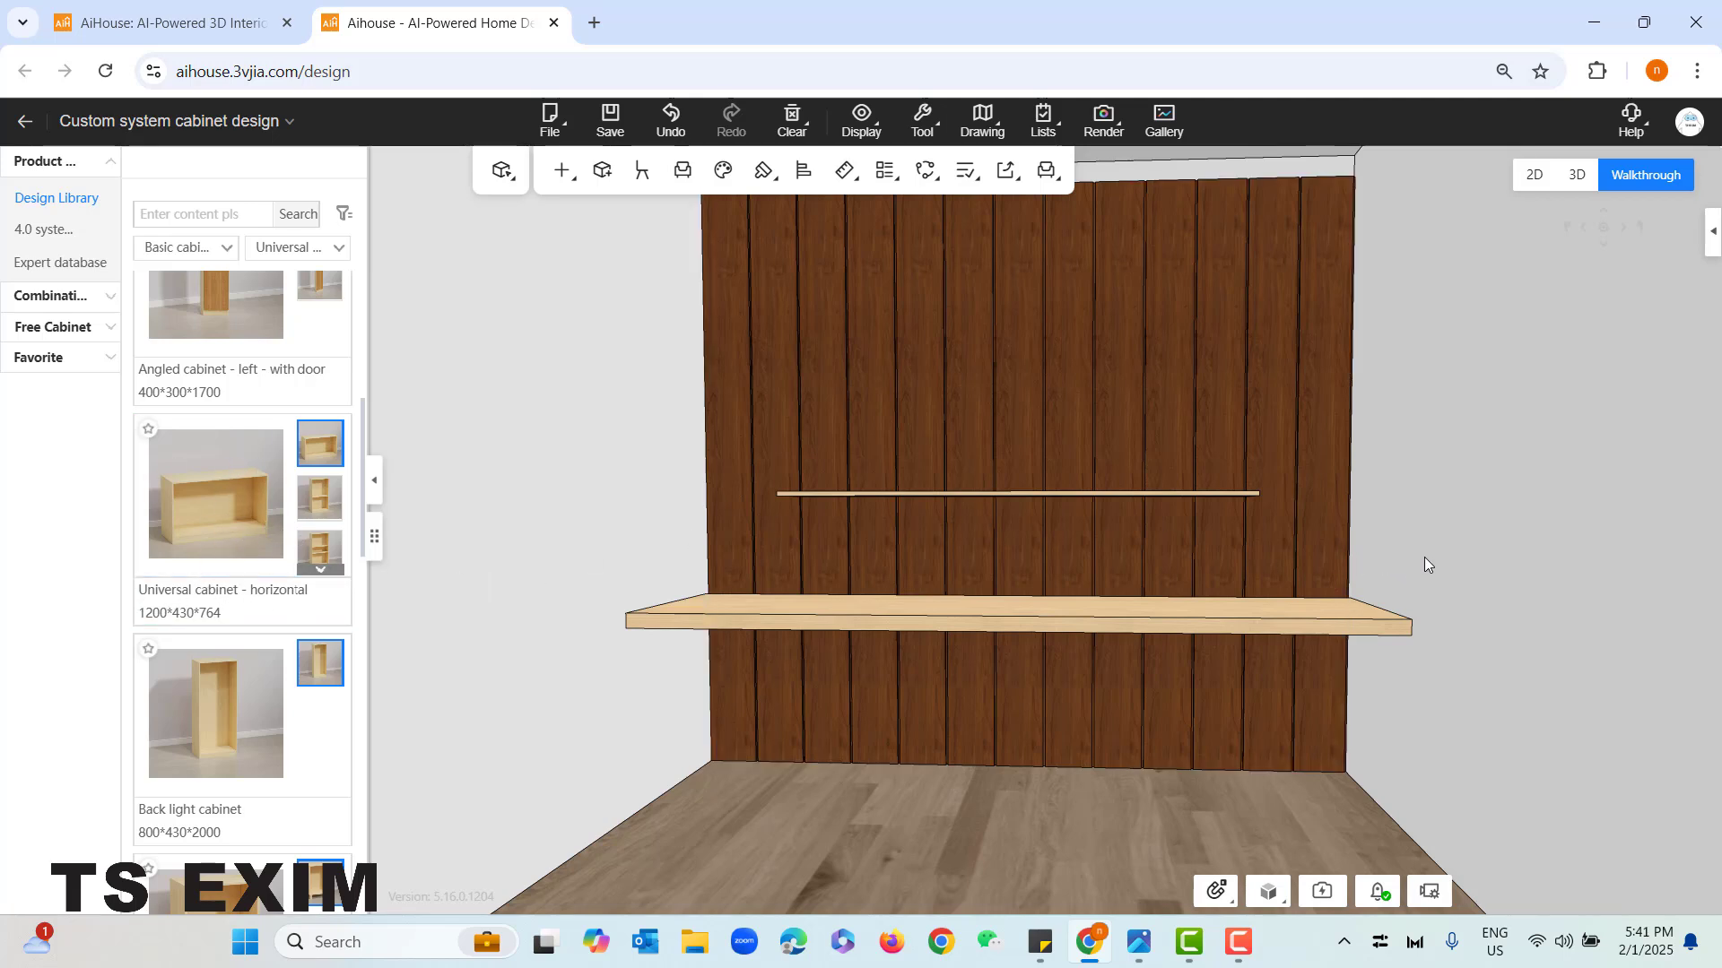
- Place the 1200*430*764 horizontal universal cabinet above the desk, against the side wall next to the panelling
left_click_drag(1424, 556, 642, 607)
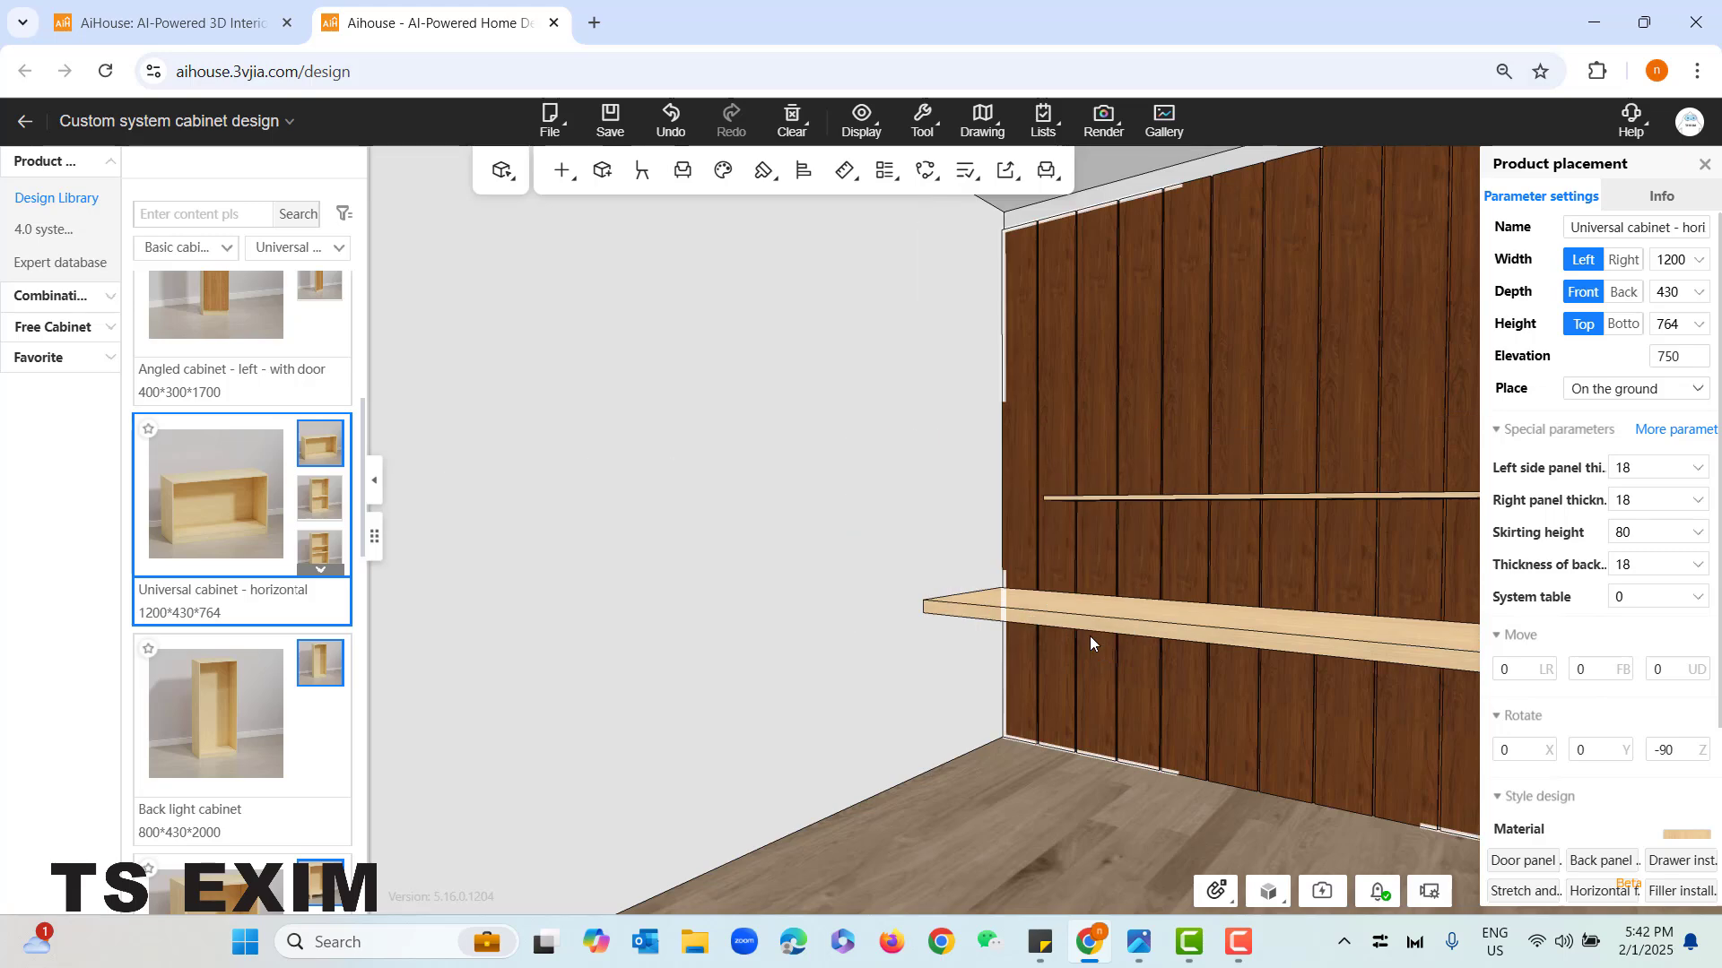
left_click_drag(1039, 749, 1300, 780)
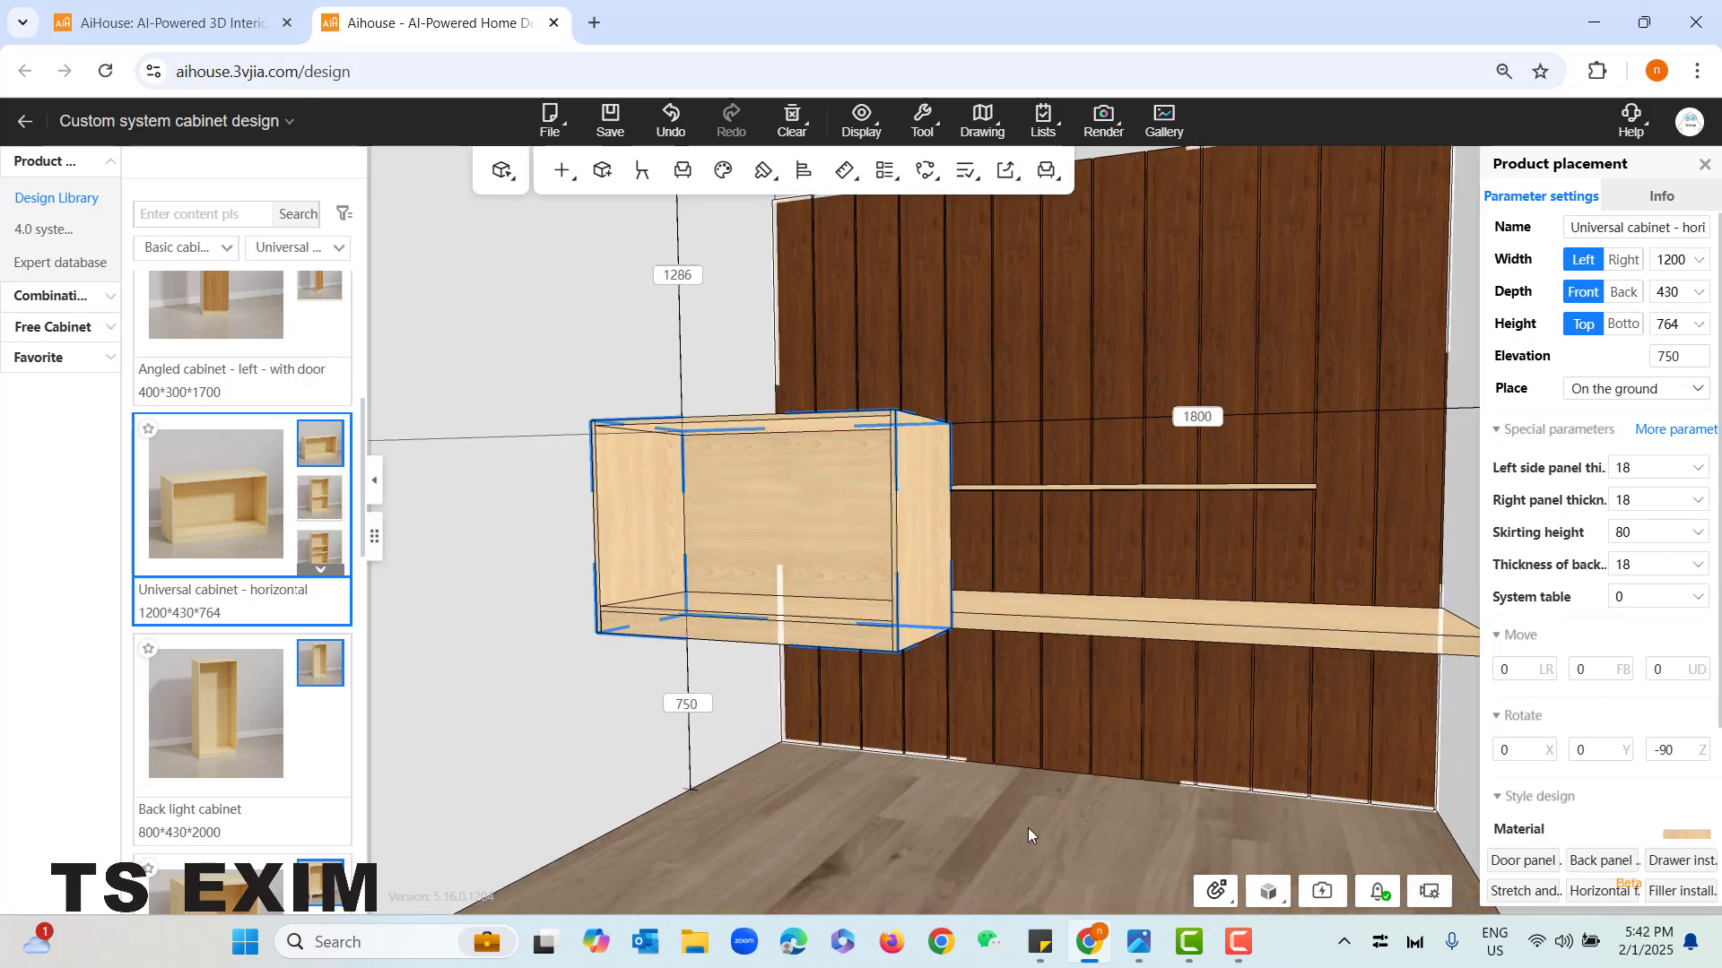
right_click_drag(1027, 840, 964, 886)
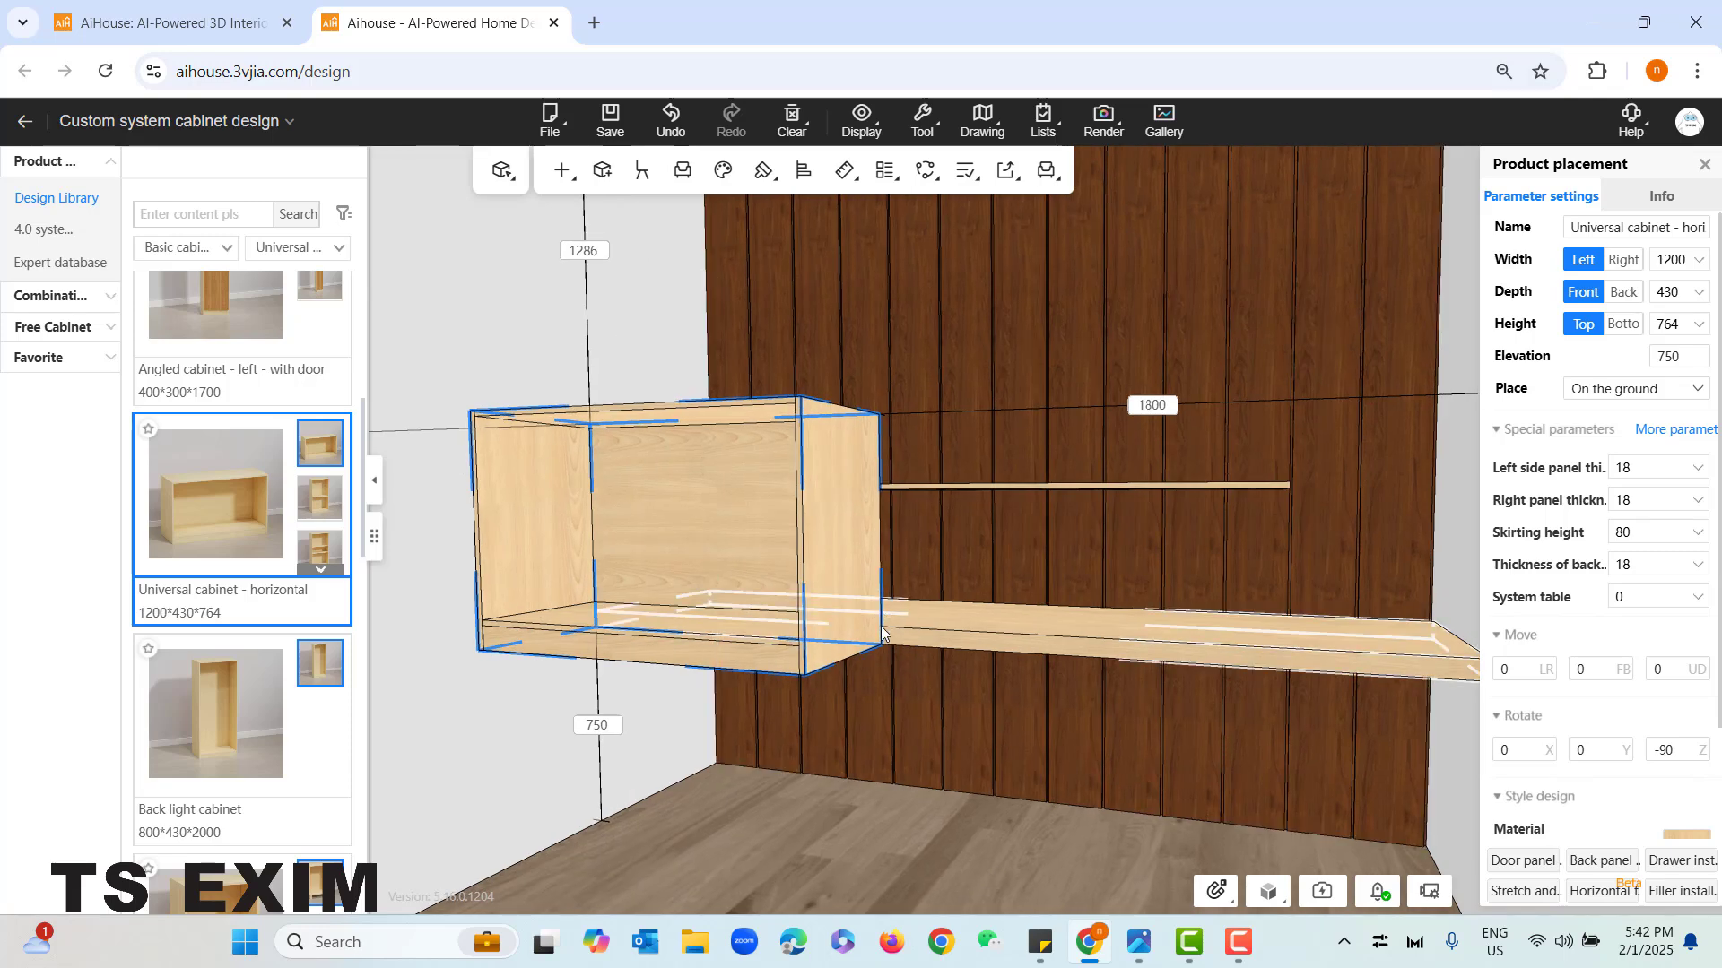
key("q")
- Set the universal cabinet's elevation to 2000 mm
left_click_drag(952, 461, 939, 472)
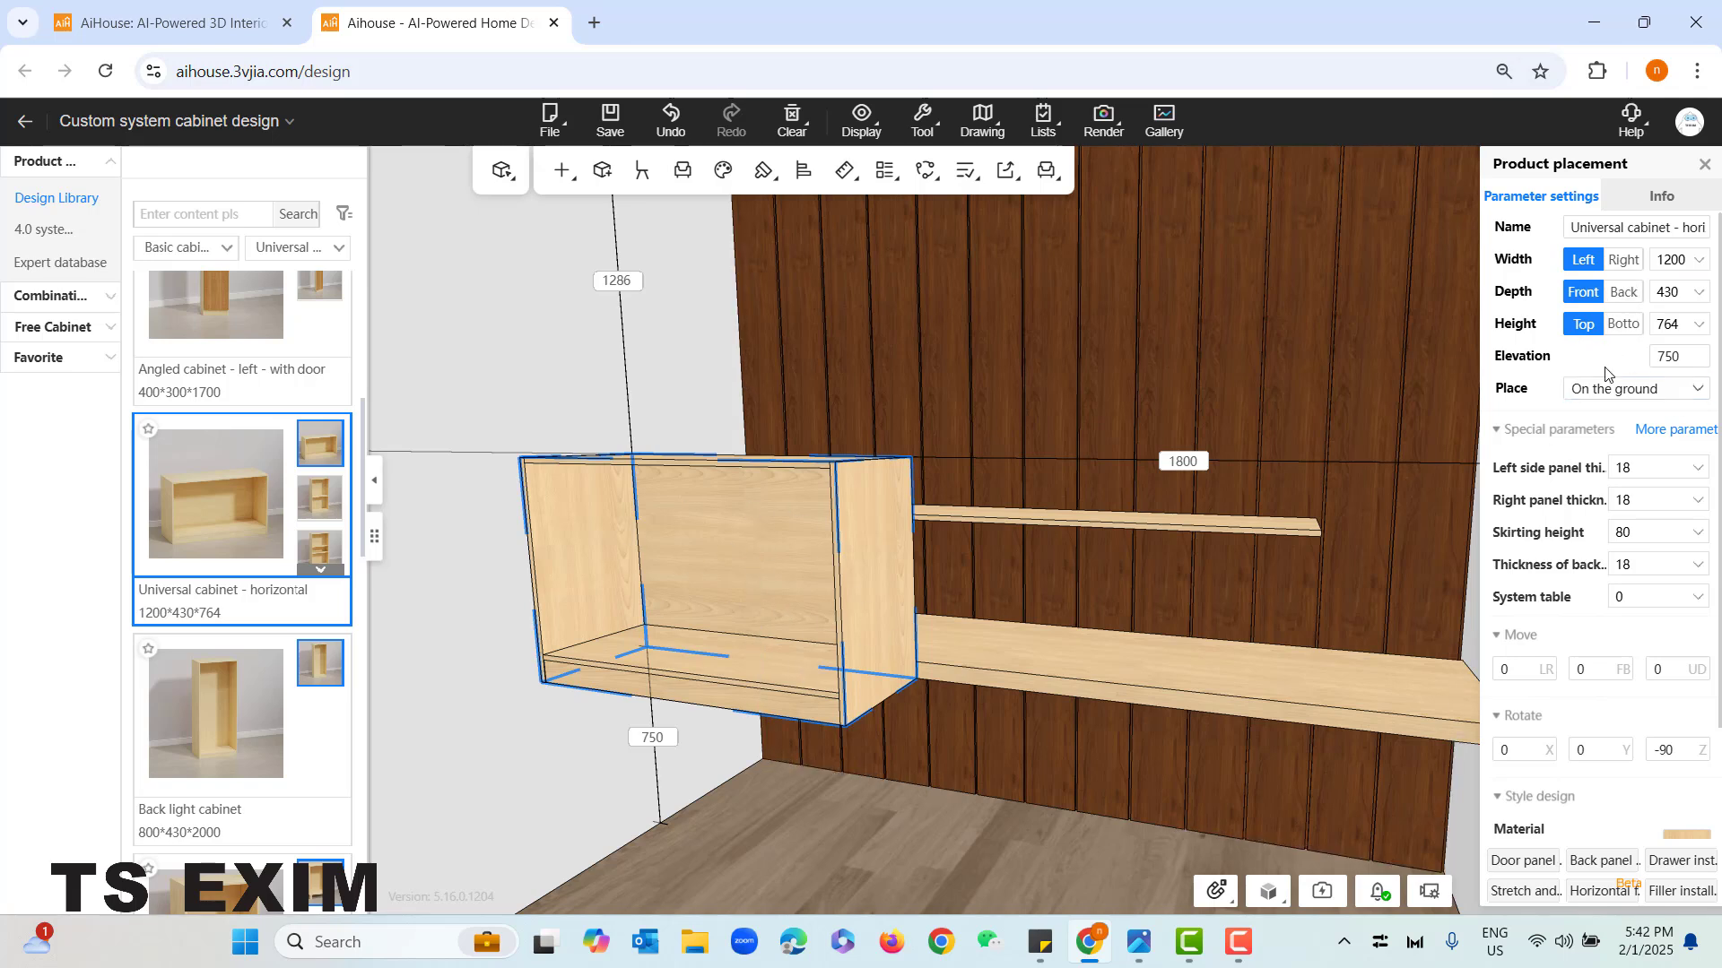
left_click(1657, 363)
type("2000")
key("Return")
right_click_drag(1089, 360, 1100, 434)
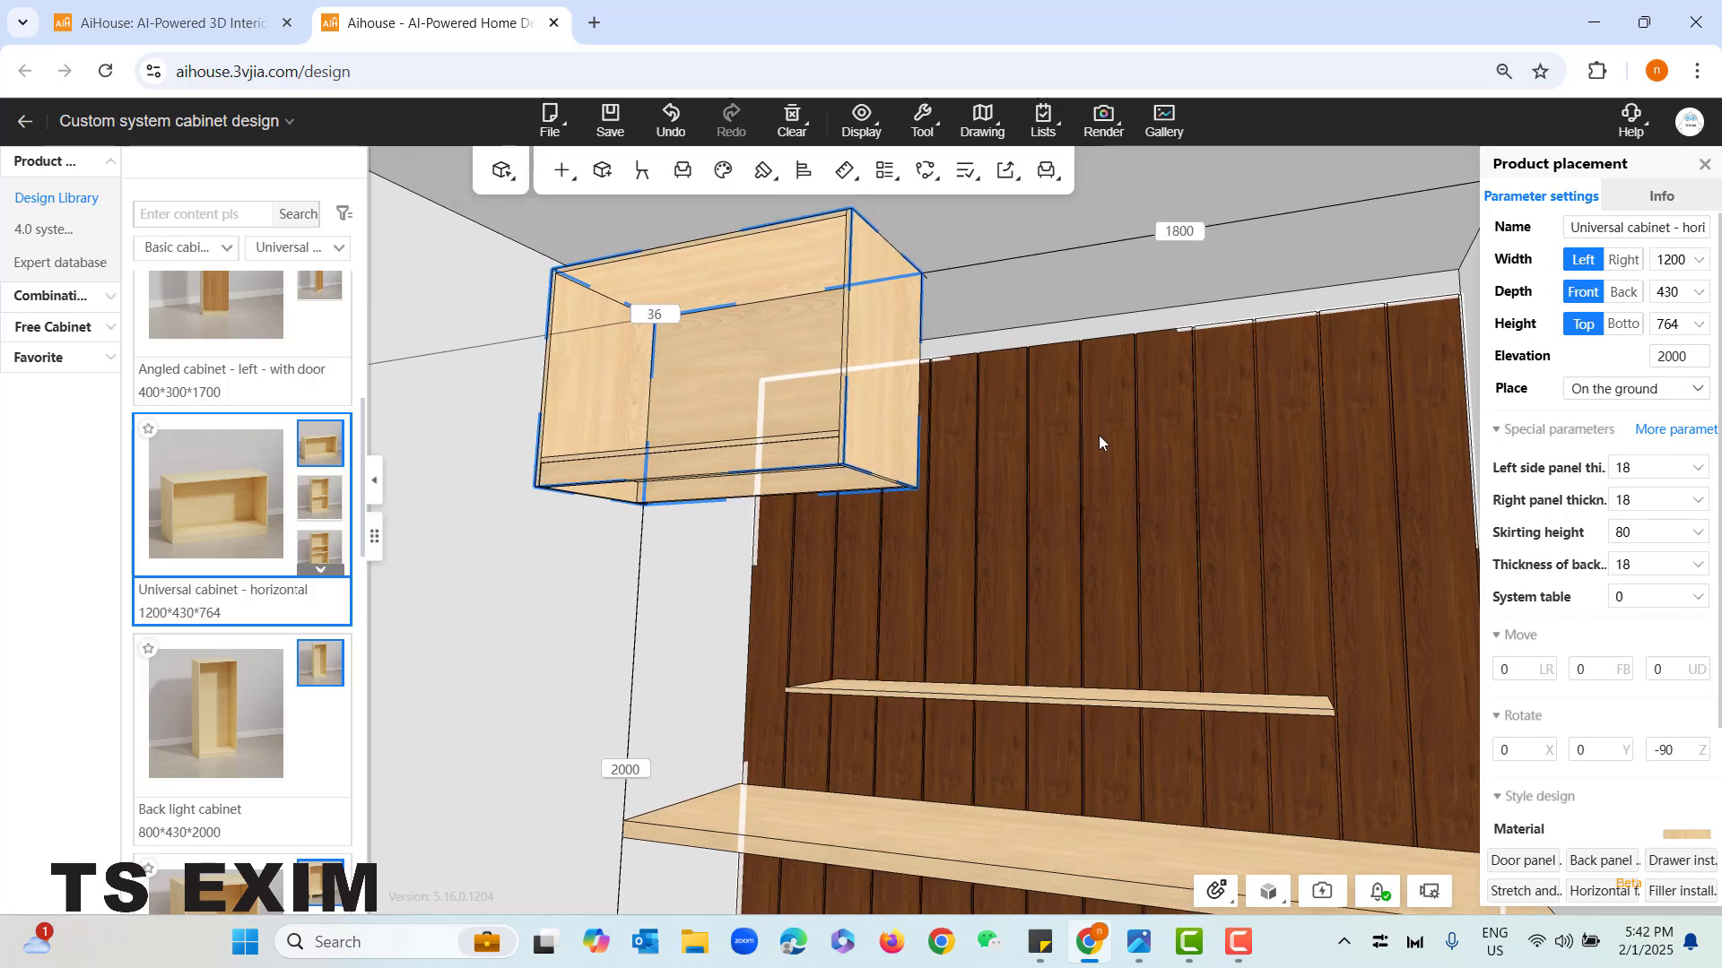
- Move the universal cabinet back against the panelled wall with three-axis movement
mouse_move(1100, 440)
middle_mouse_down()
mouse_move(1089, 504)
mouse_move(1079, 467)
middle_mouse_up()
right_click_drag(1080, 475, 994, 759)
middle_click_drag(994, 759, 1071, 810)
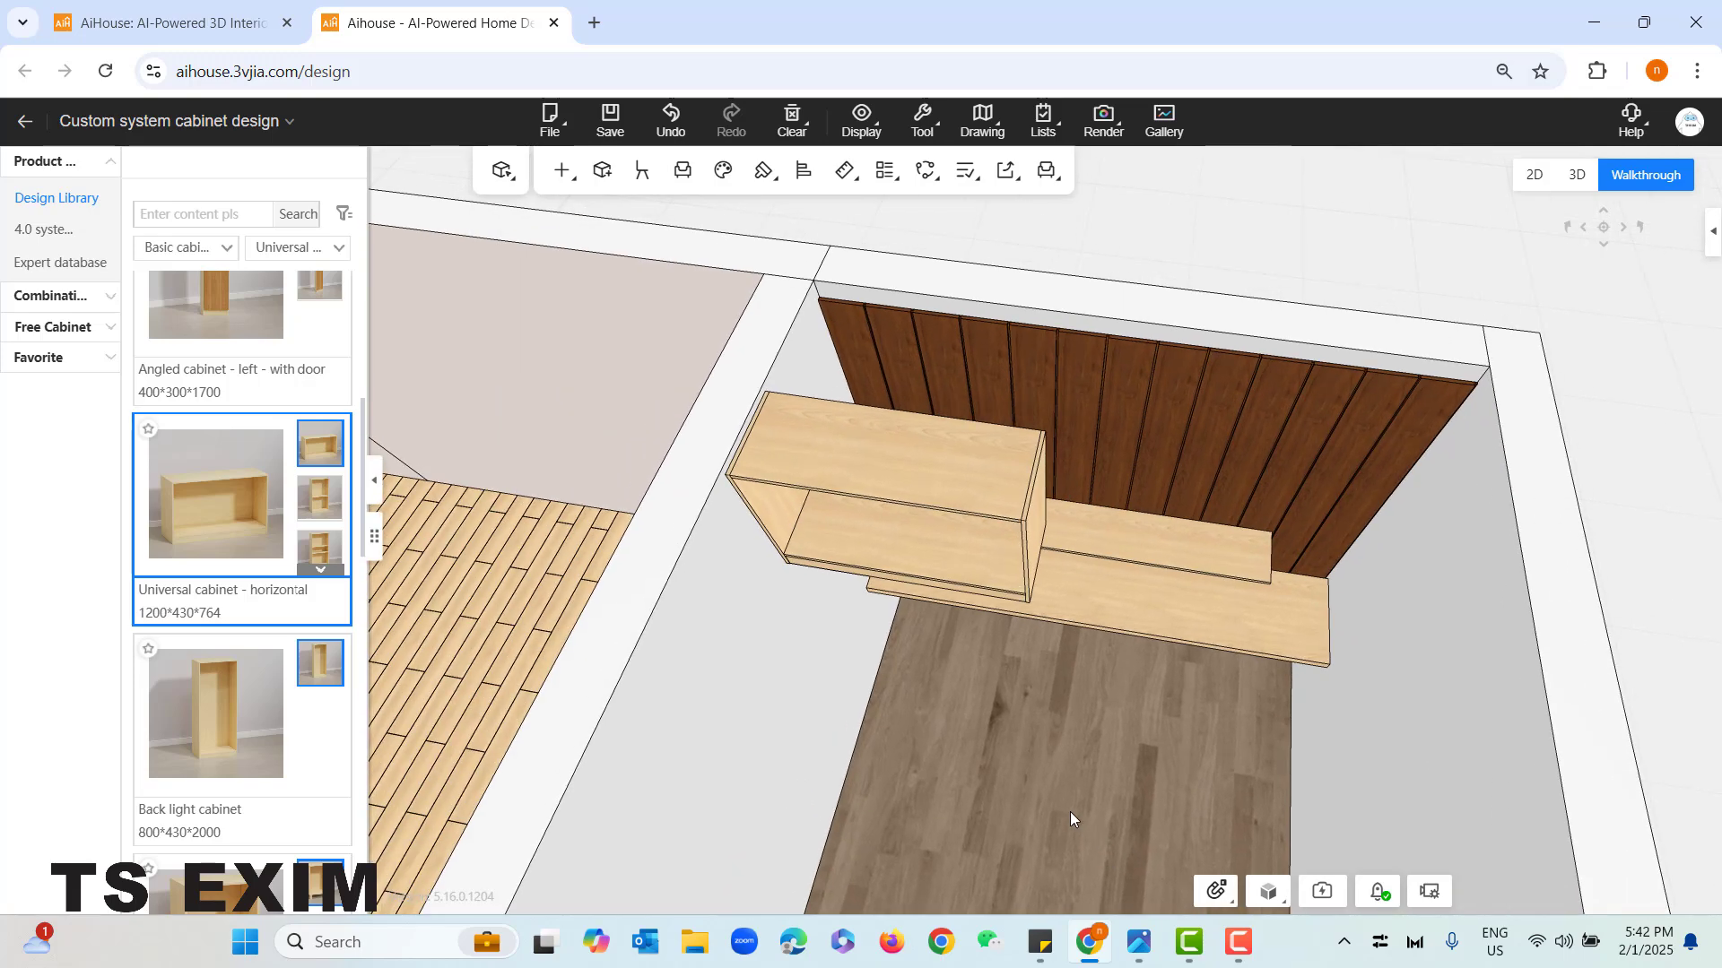
key("m")
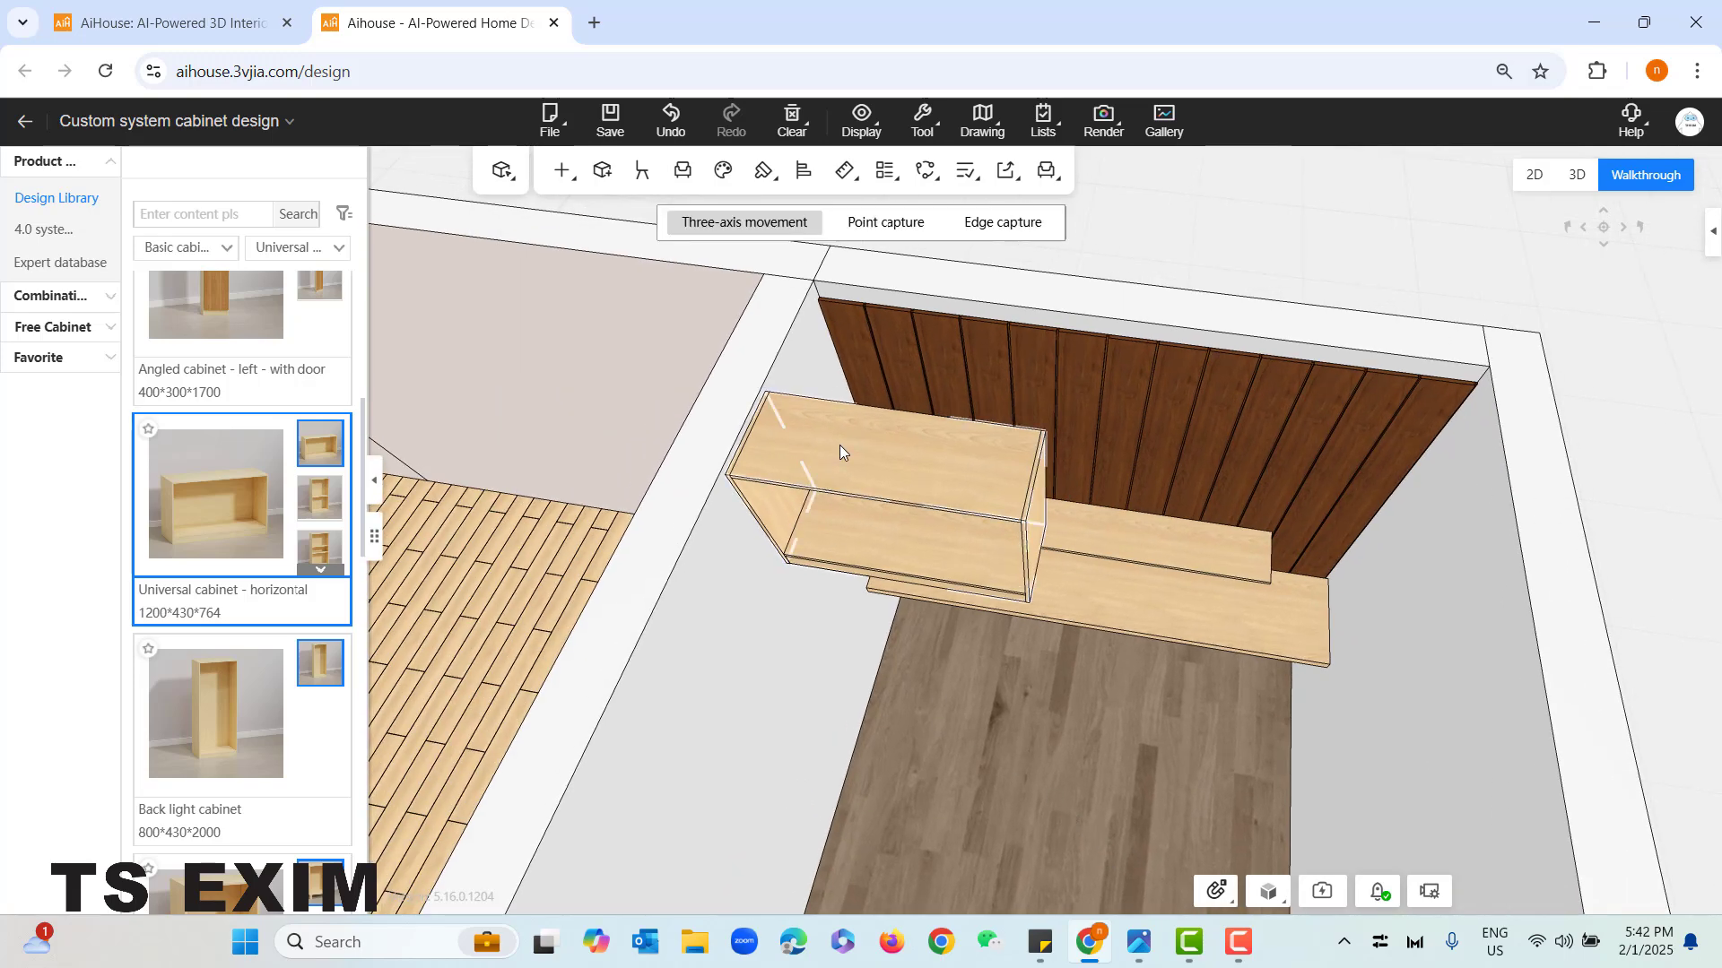
left_click(916, 465)
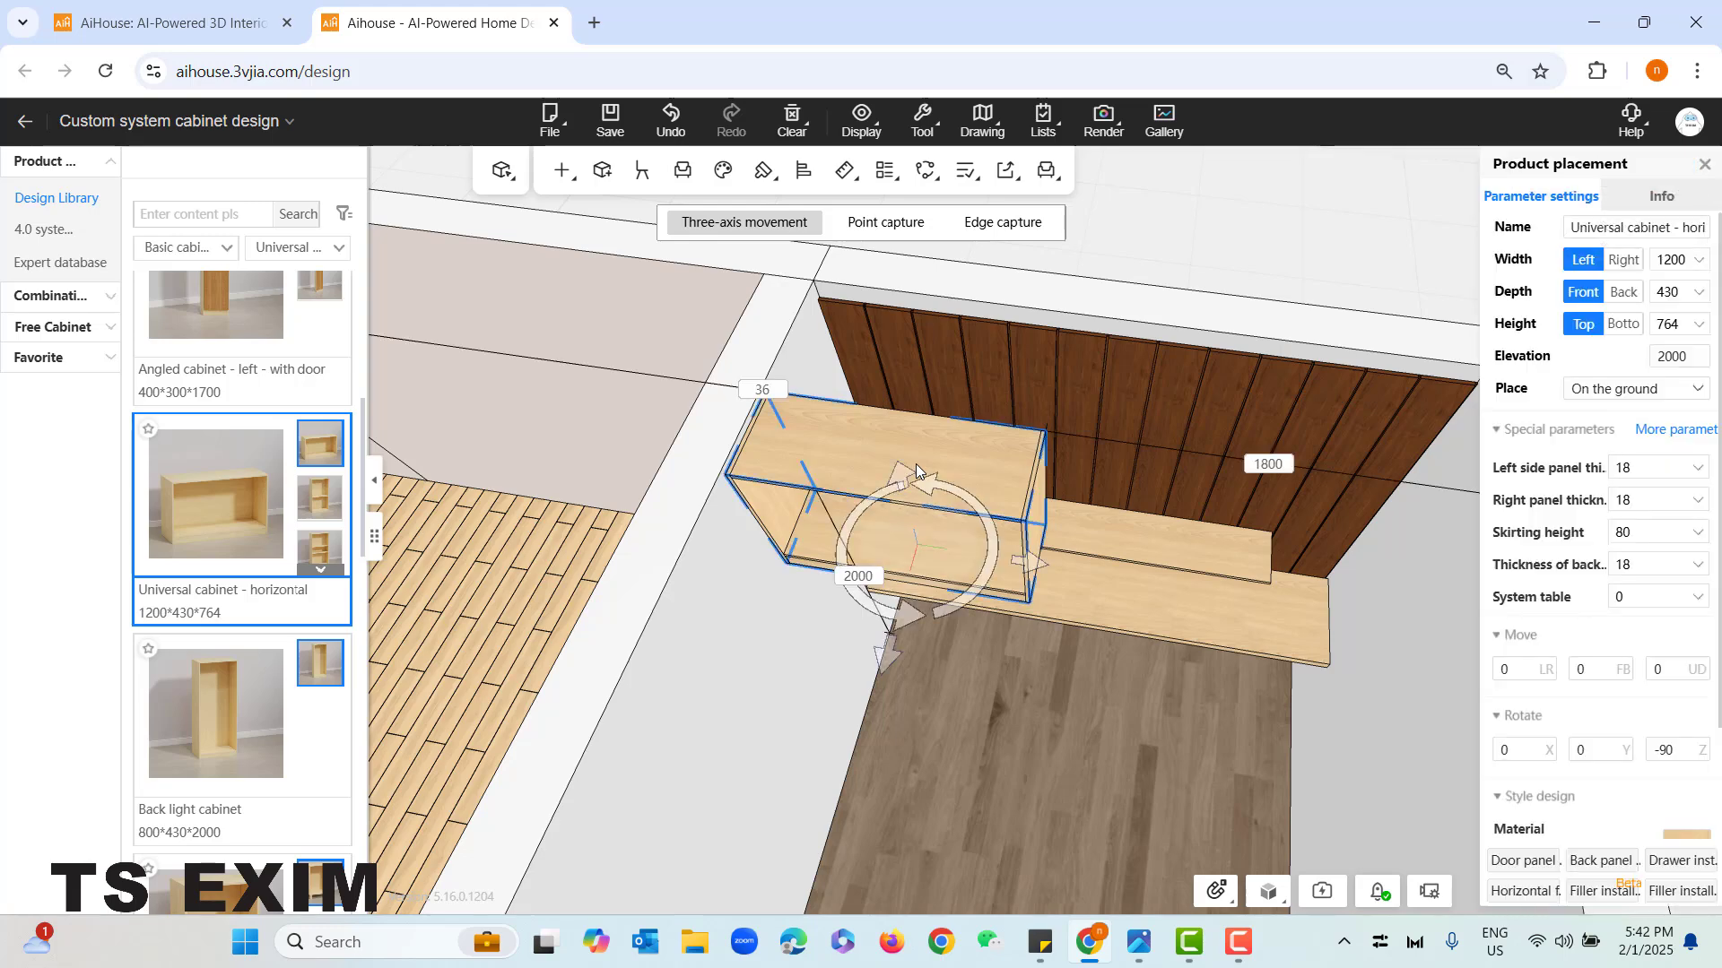
left_click_drag(885, 671, 916, 535)
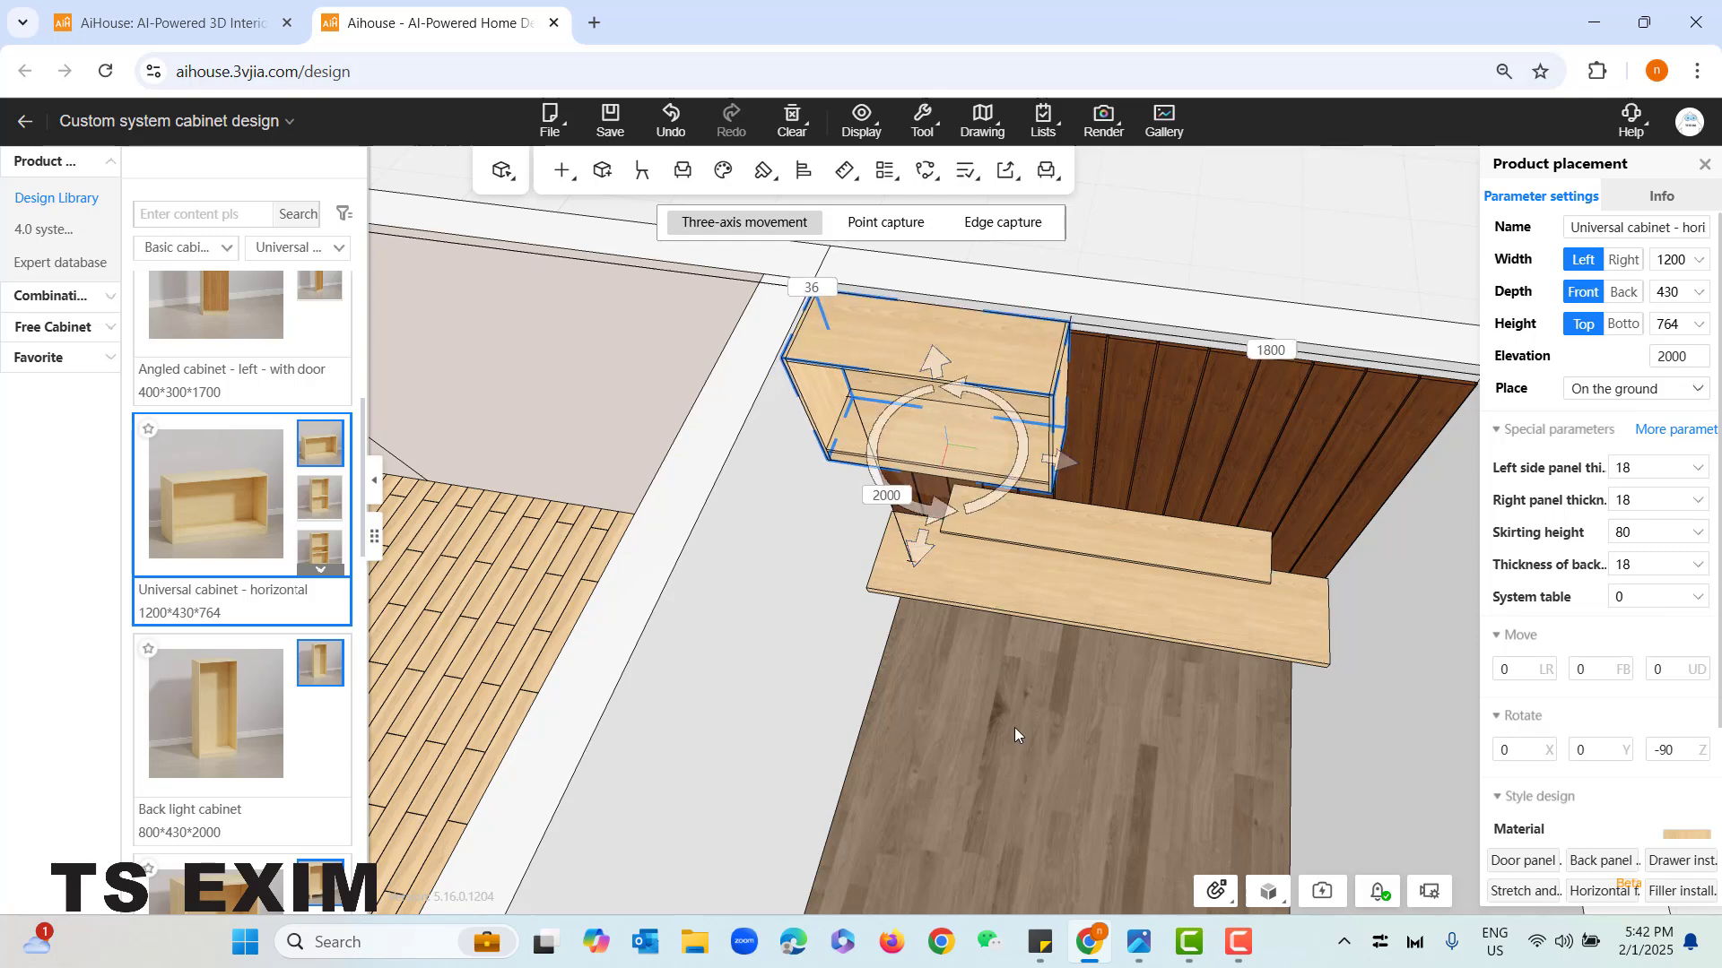
- Leave movement mode and set the gap between the universal cabinet and the ceiling to 50 mm
scroll(1014, 728, "up", 5)
left_click_drag(950, 742, 578, 326)
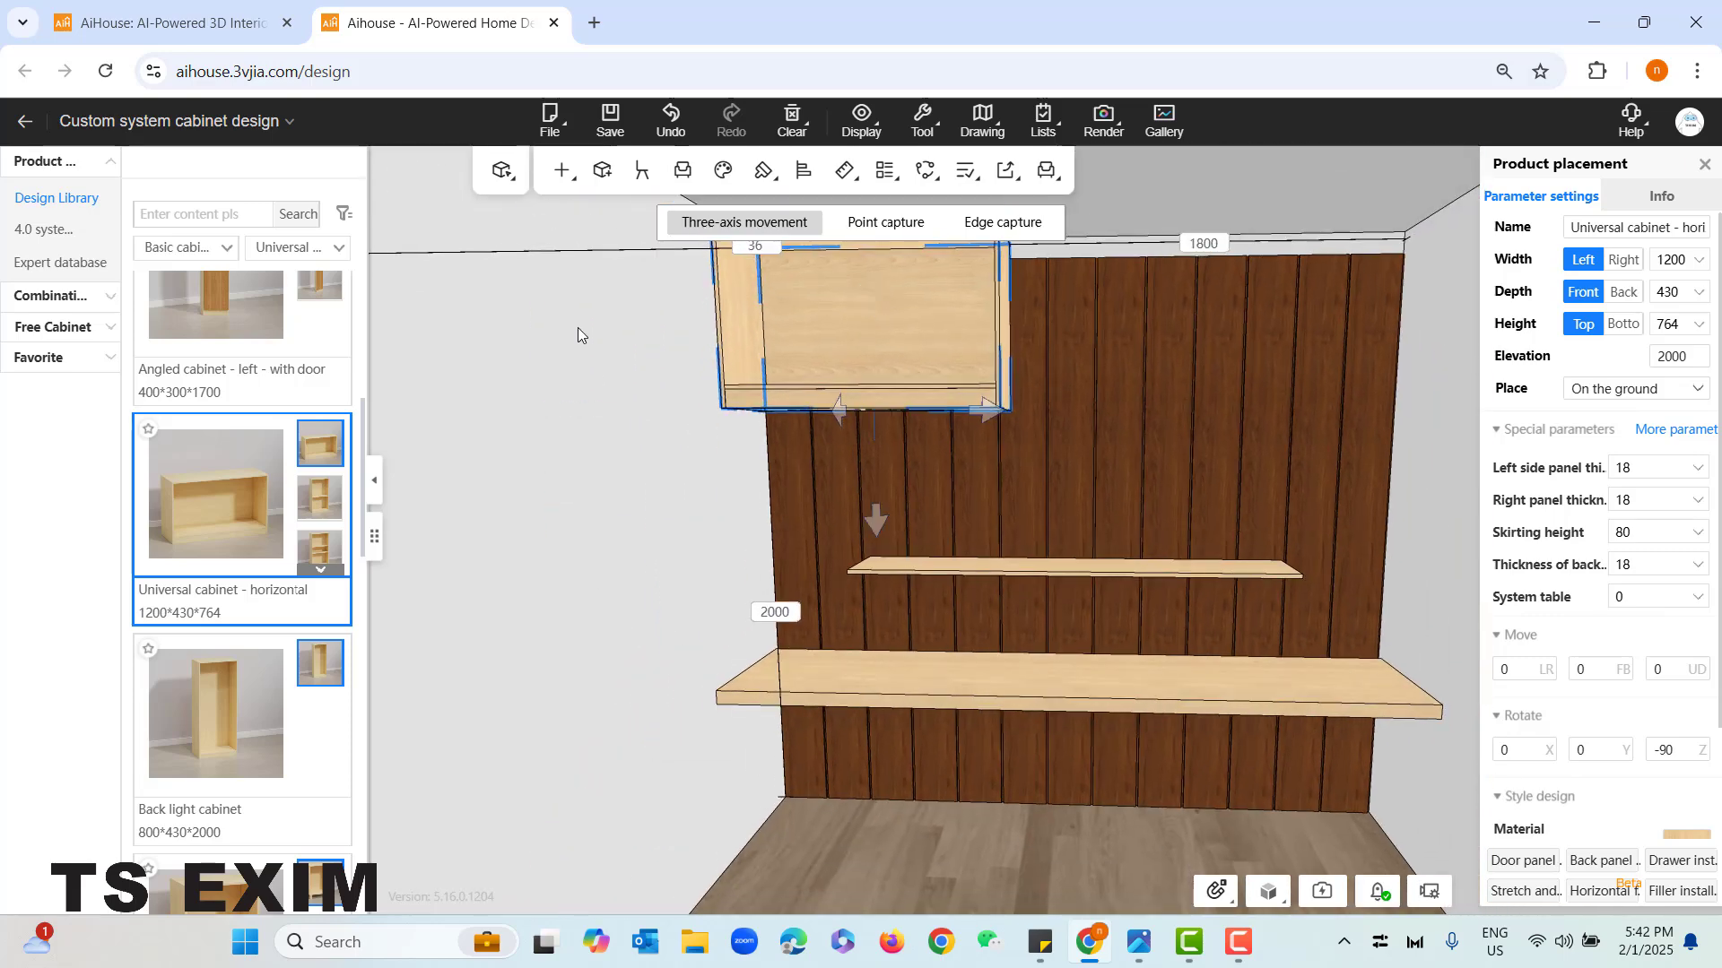
left_click_drag(620, 482, 615, 459)
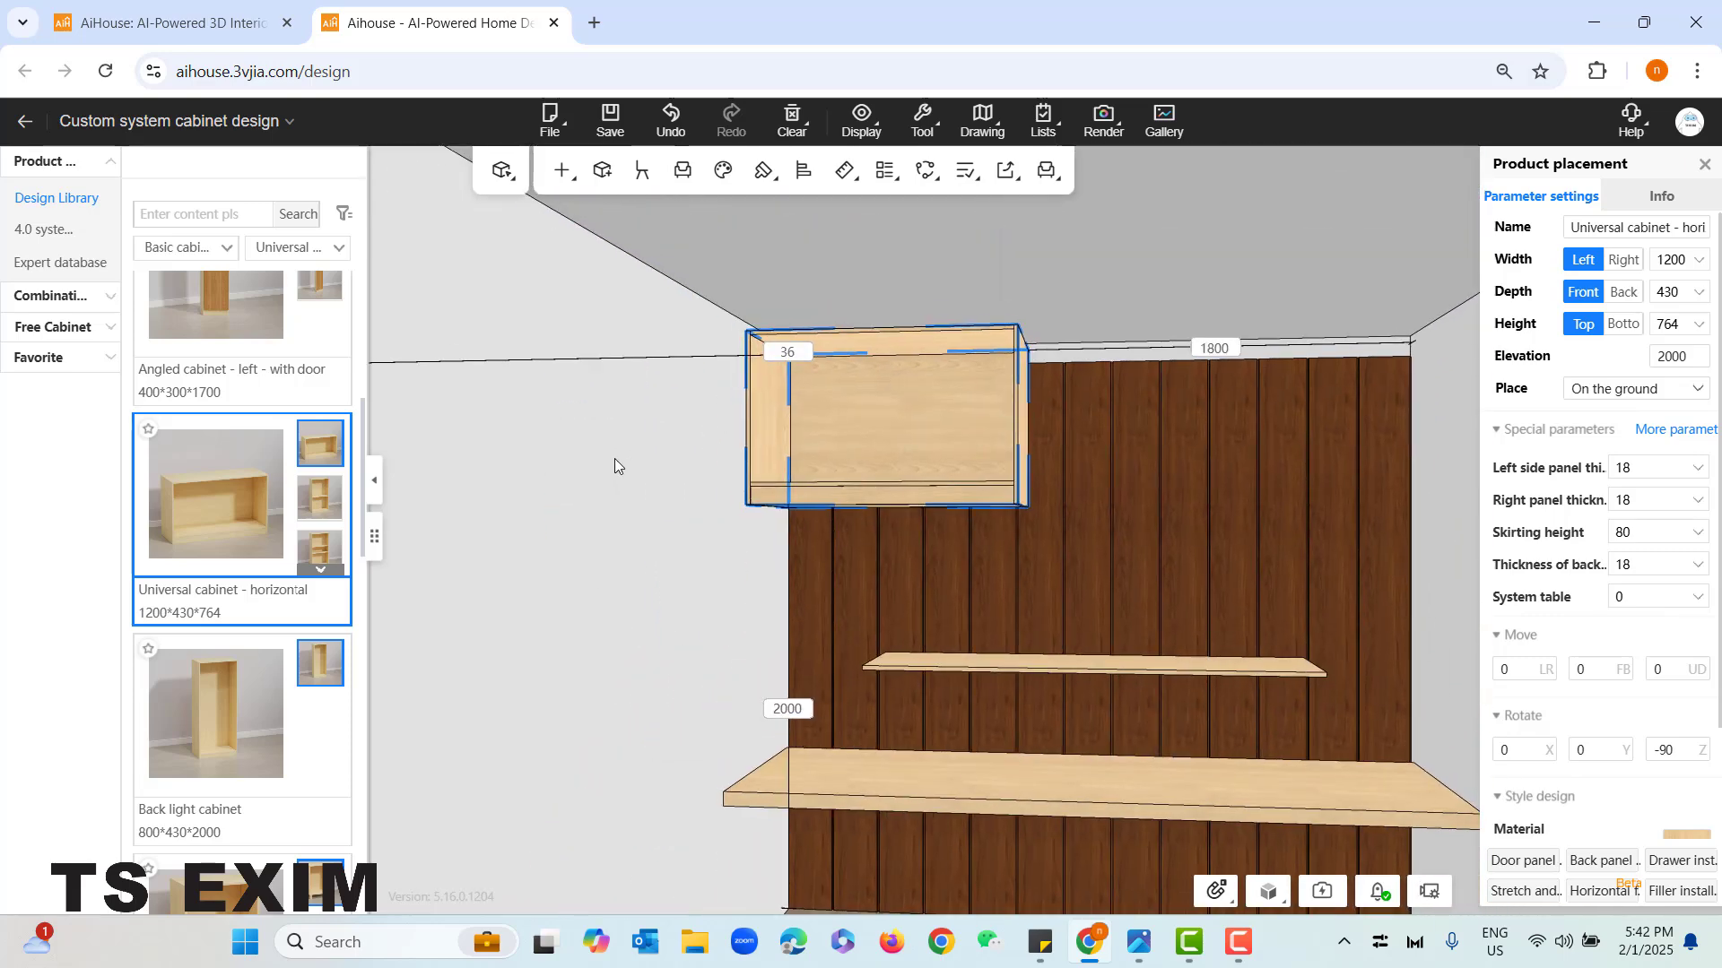
double_click(785, 355)
key("Return")
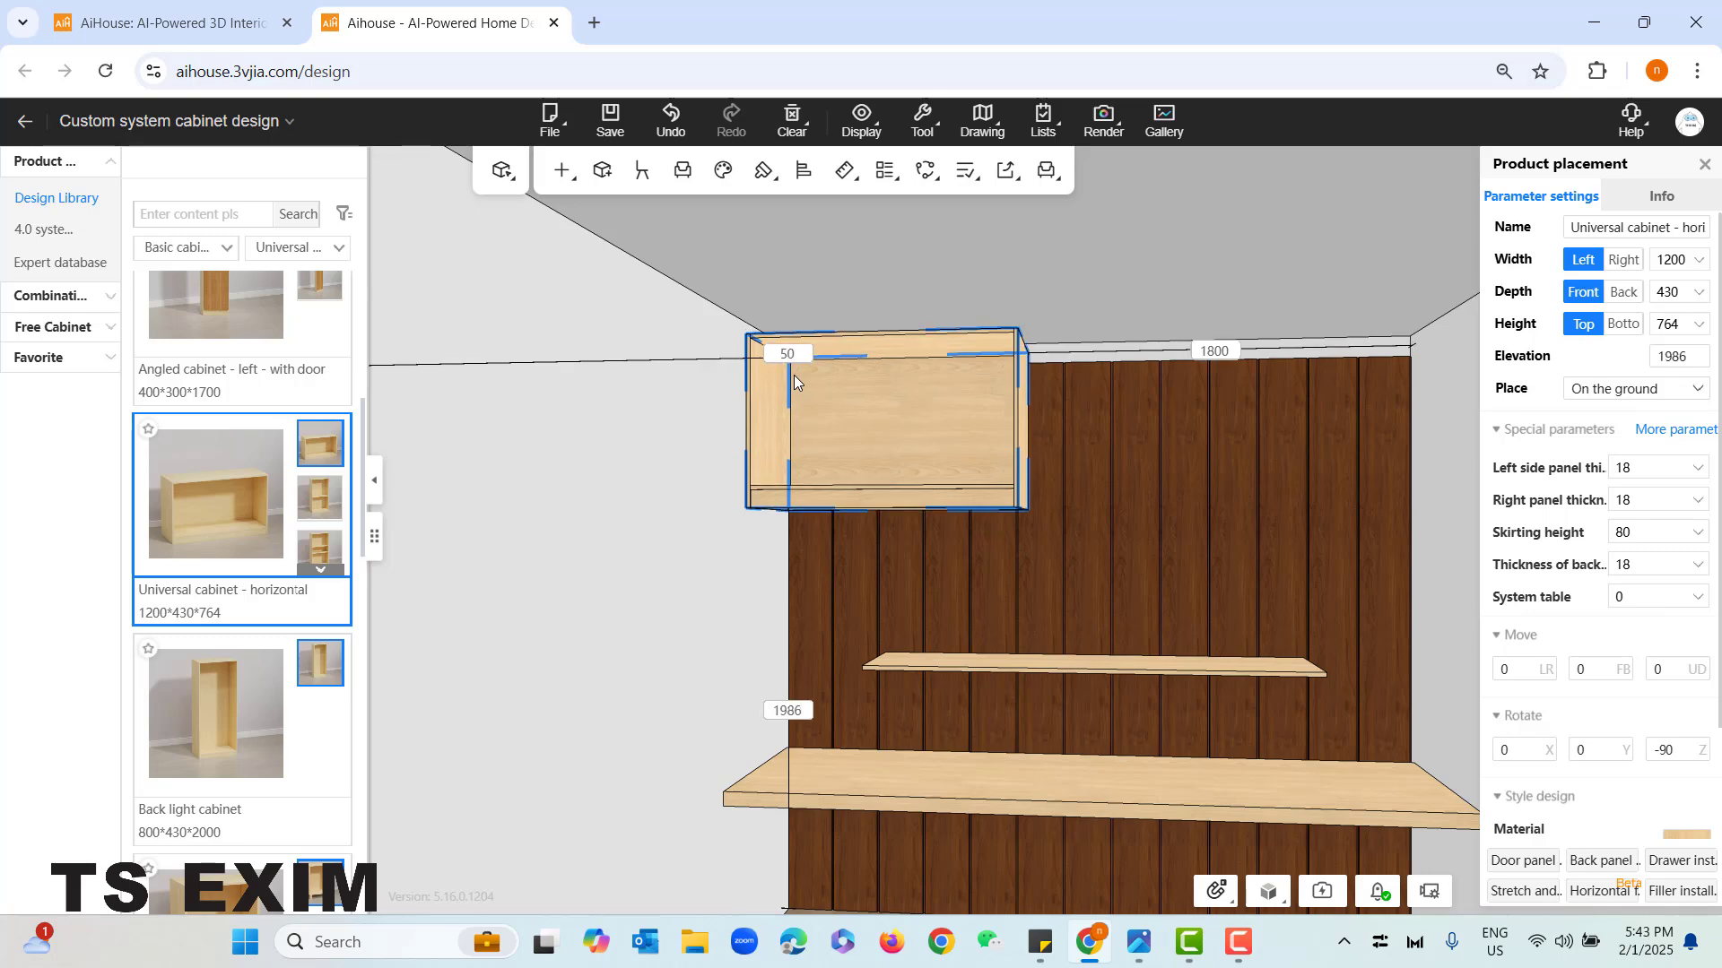
- Extend the universal cabinet to the right by 1800 mm for a total width of 3000 mm
left_click_drag(1035, 476, 1085, 481)
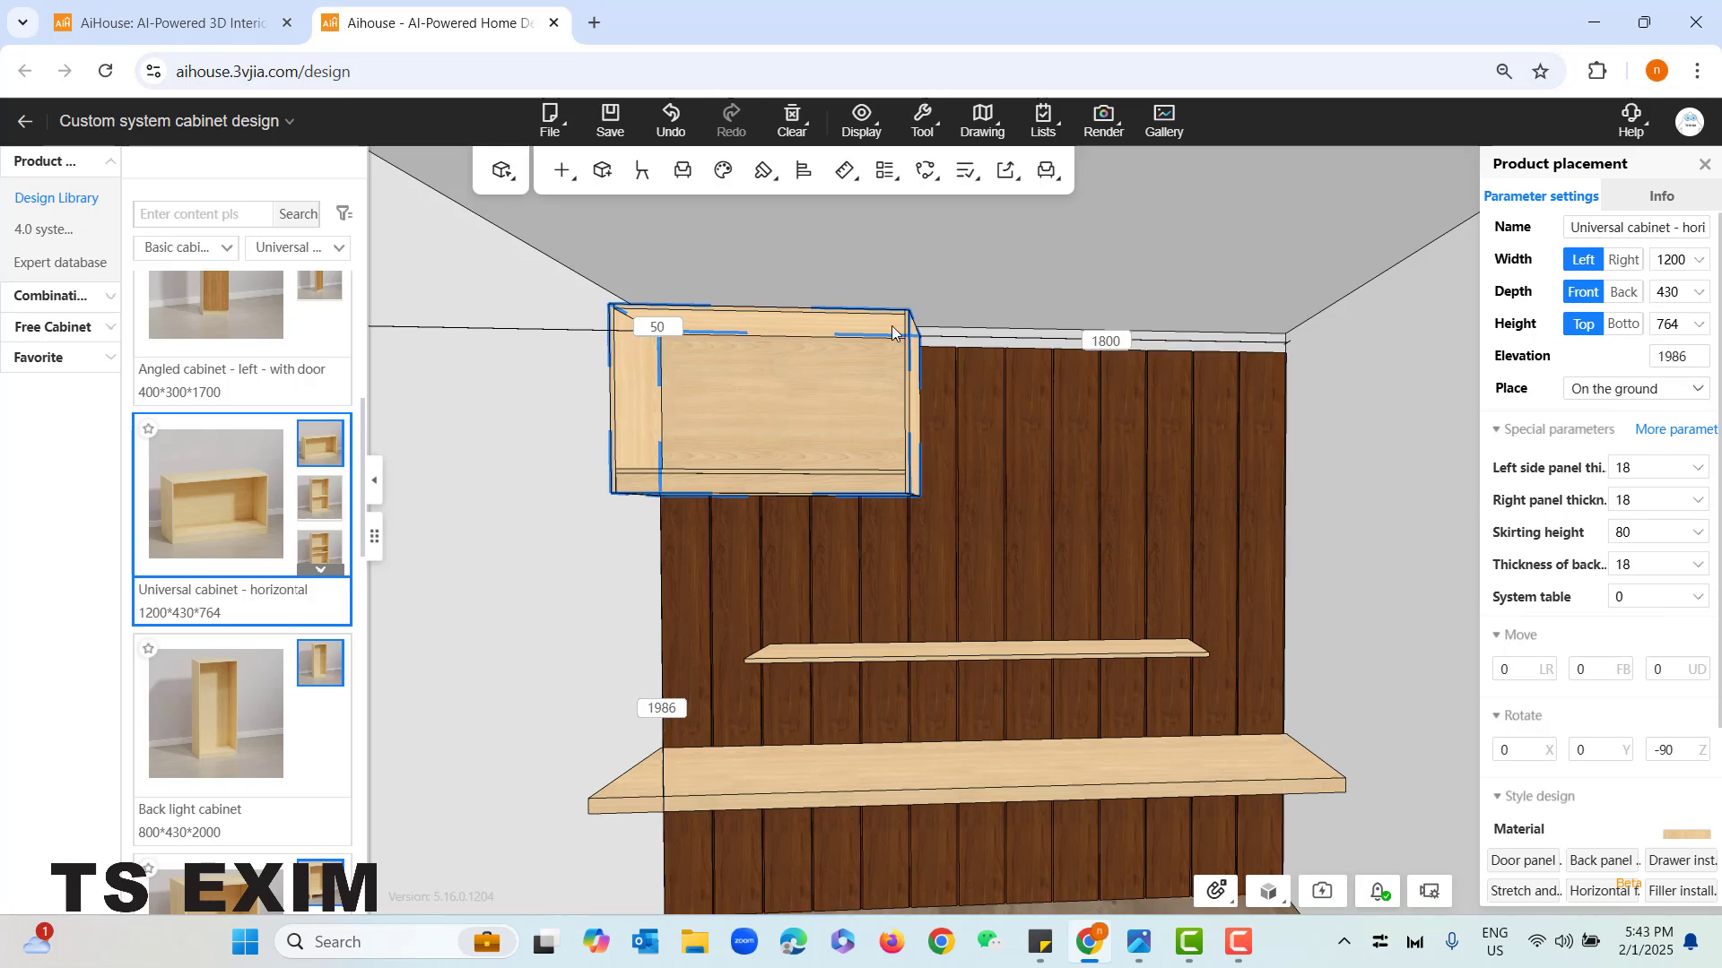
left_click(1123, 341)
left_click(1625, 261)
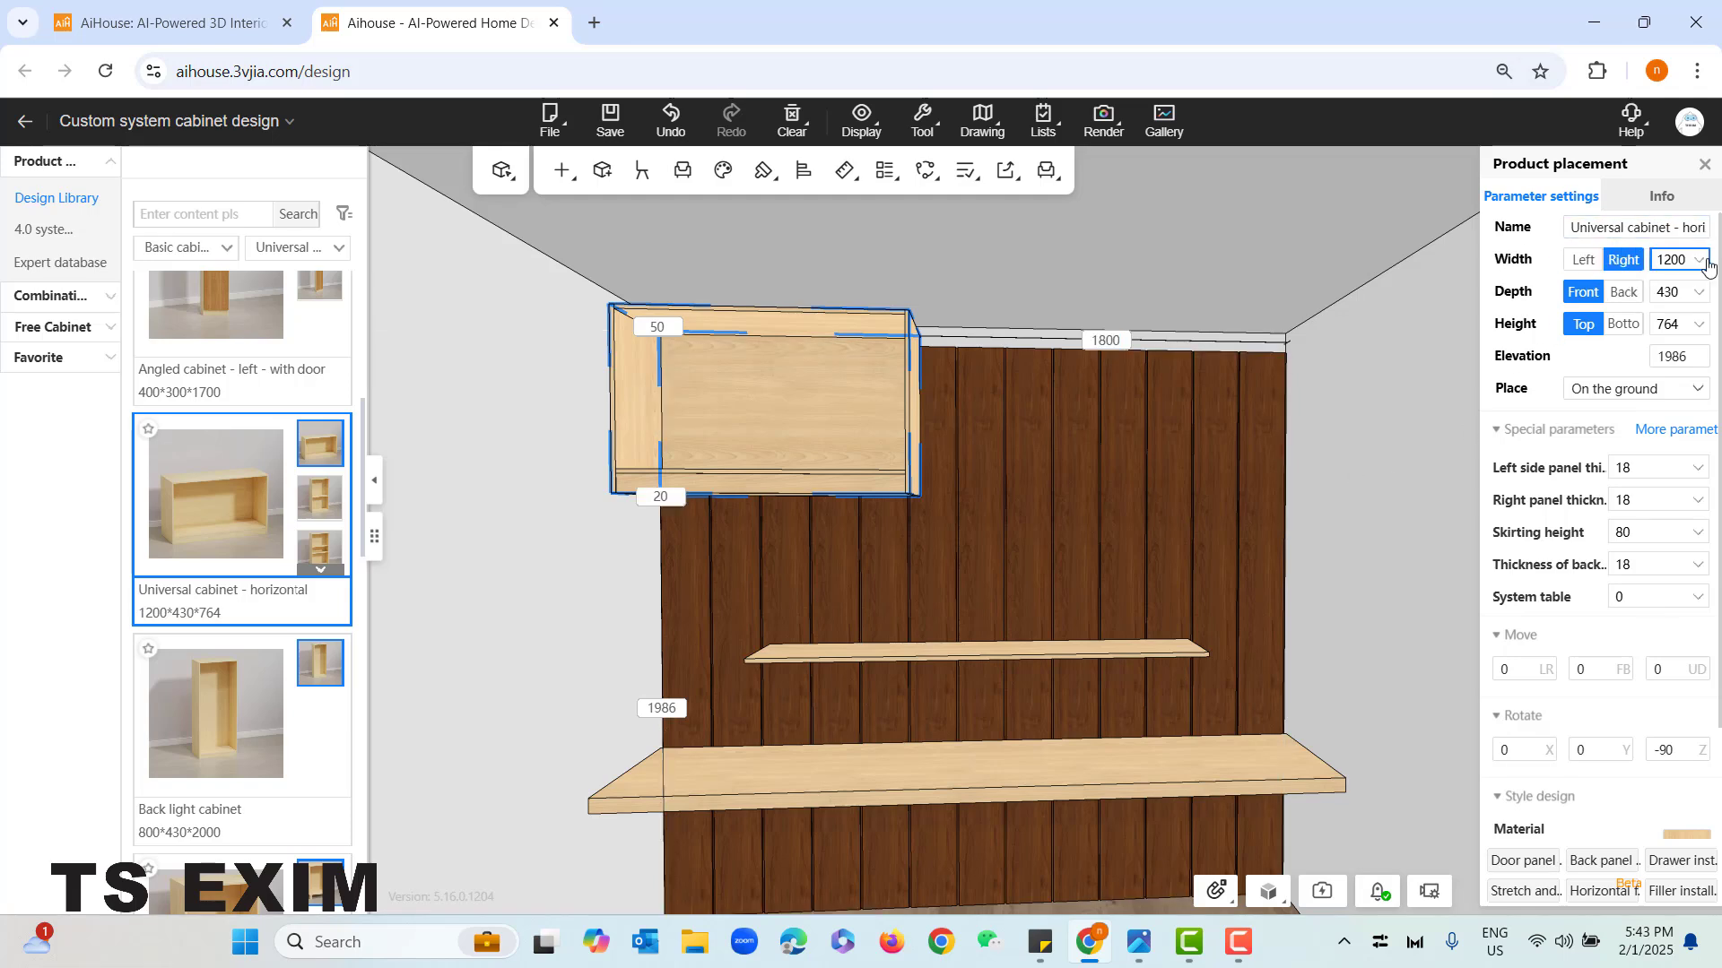
left_click(1674, 260)
type("+18")
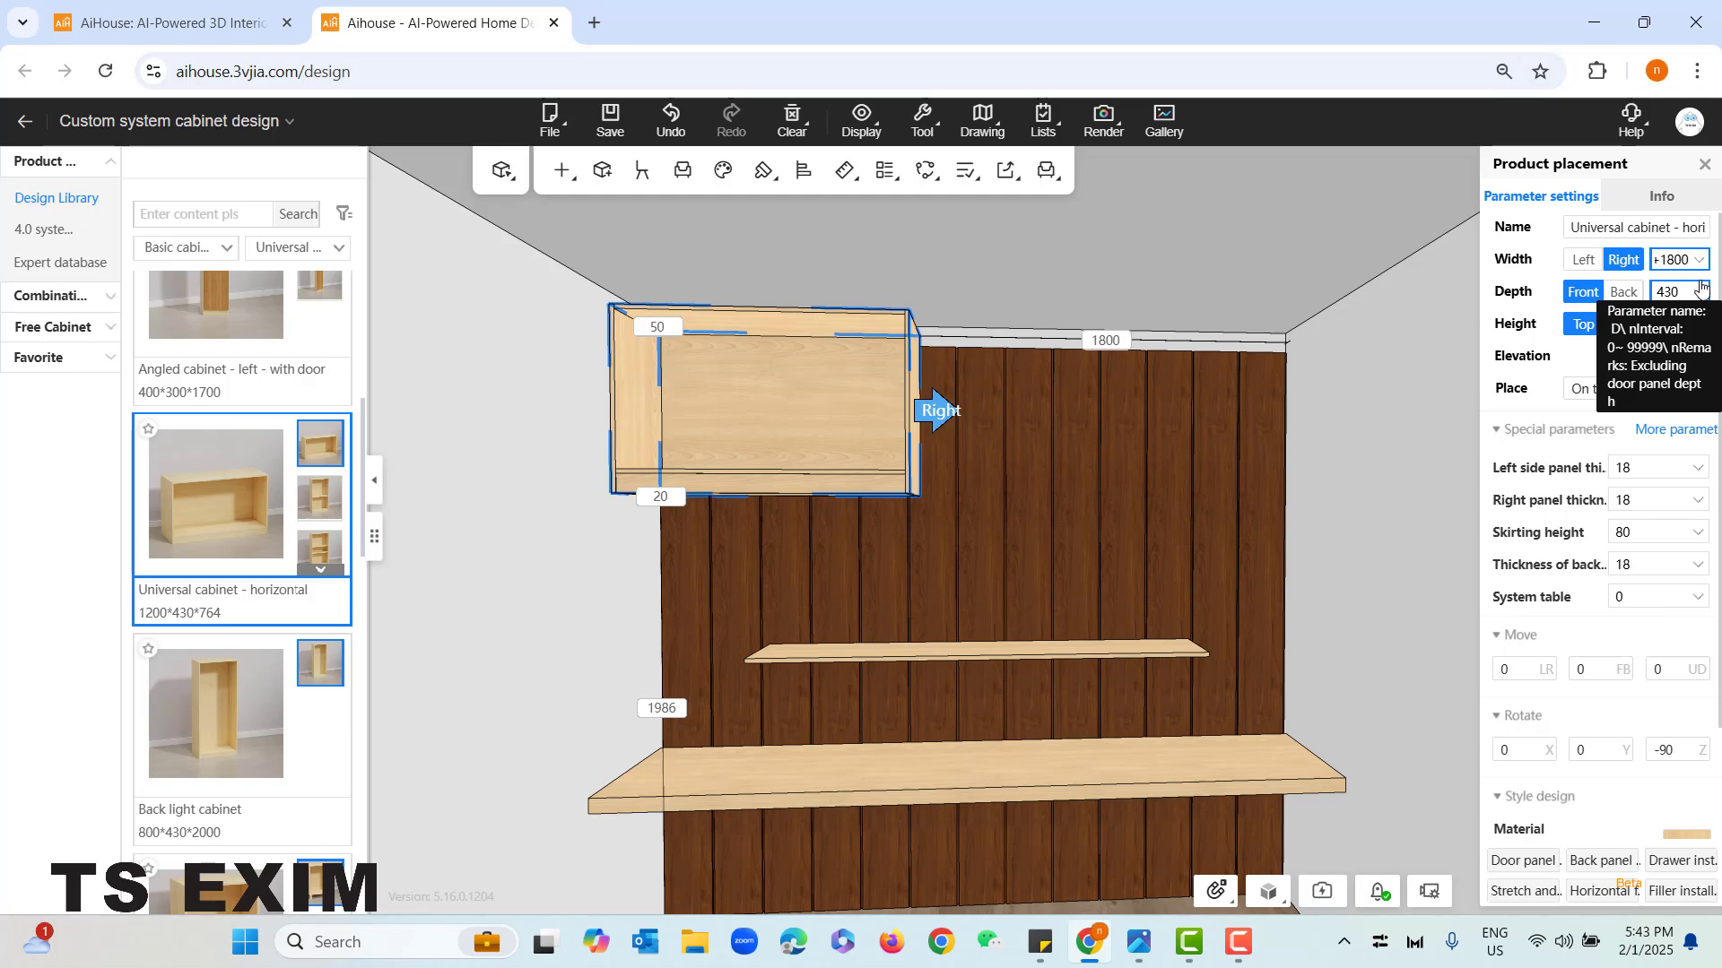
type("00")
key("Return")
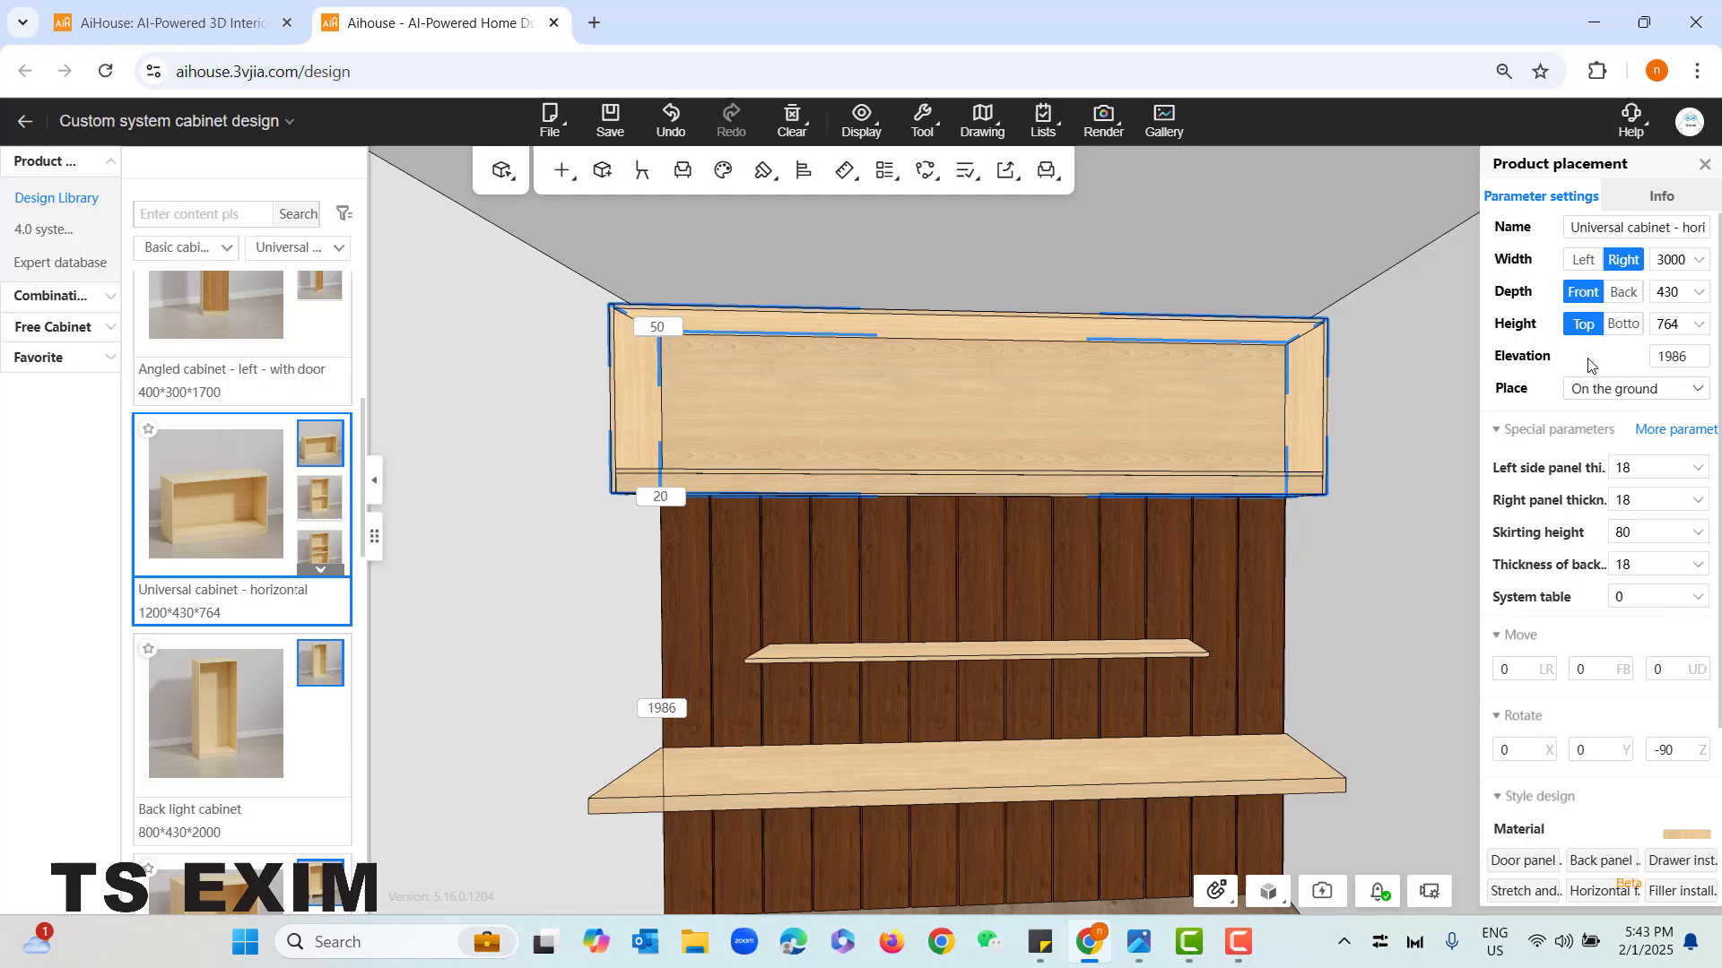
- Extend the universal cabinet downward to a height of 1050 mm
left_click(1622, 325)
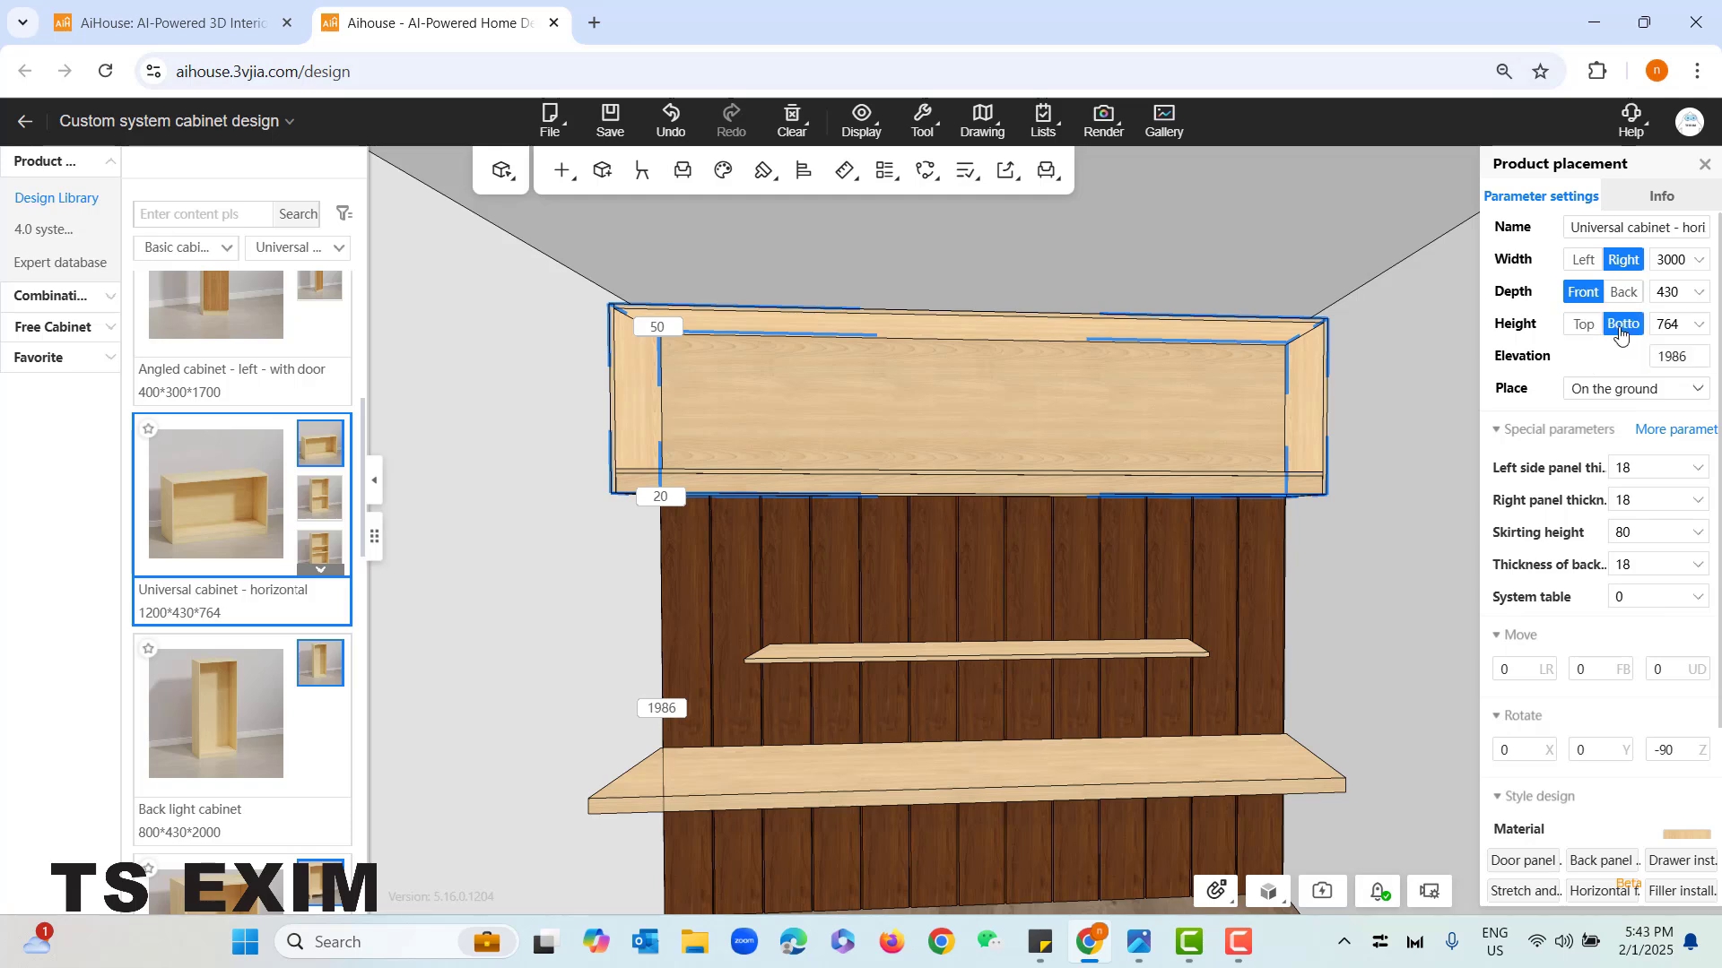
double_click(1667, 325)
type("1050")
key("Return")
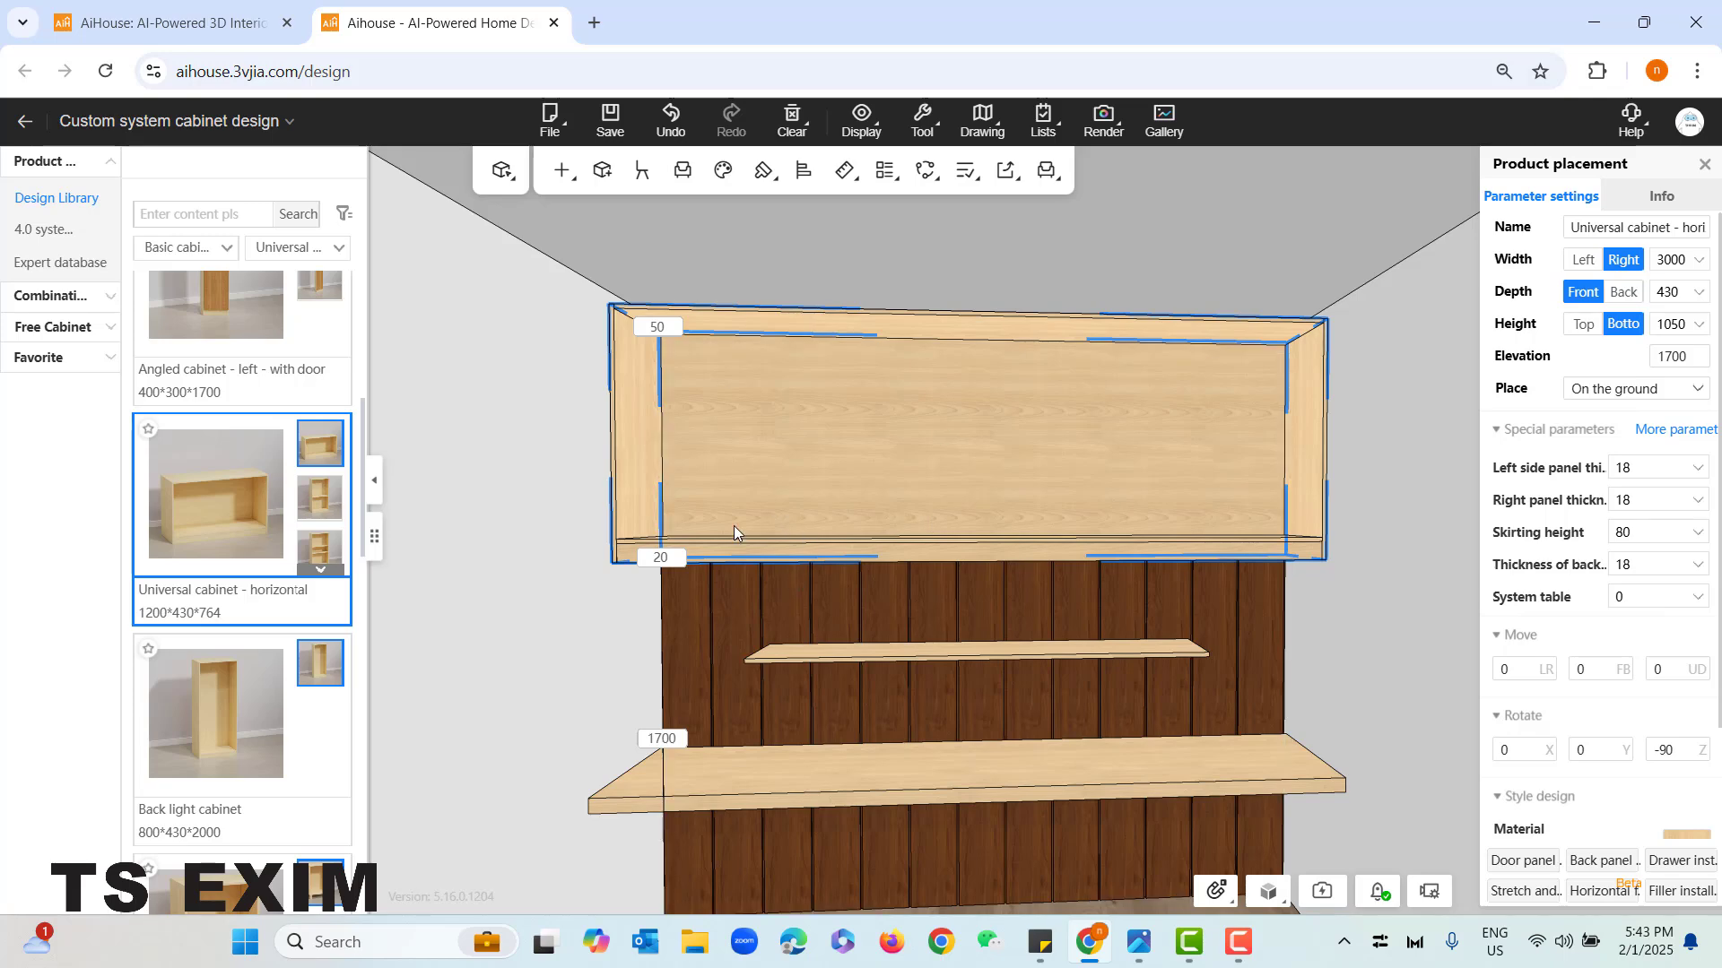
- Set the universal cabinet's skirting height to 50 mm, deselect it and check it from the front
scroll(783, 586, "up", 1)
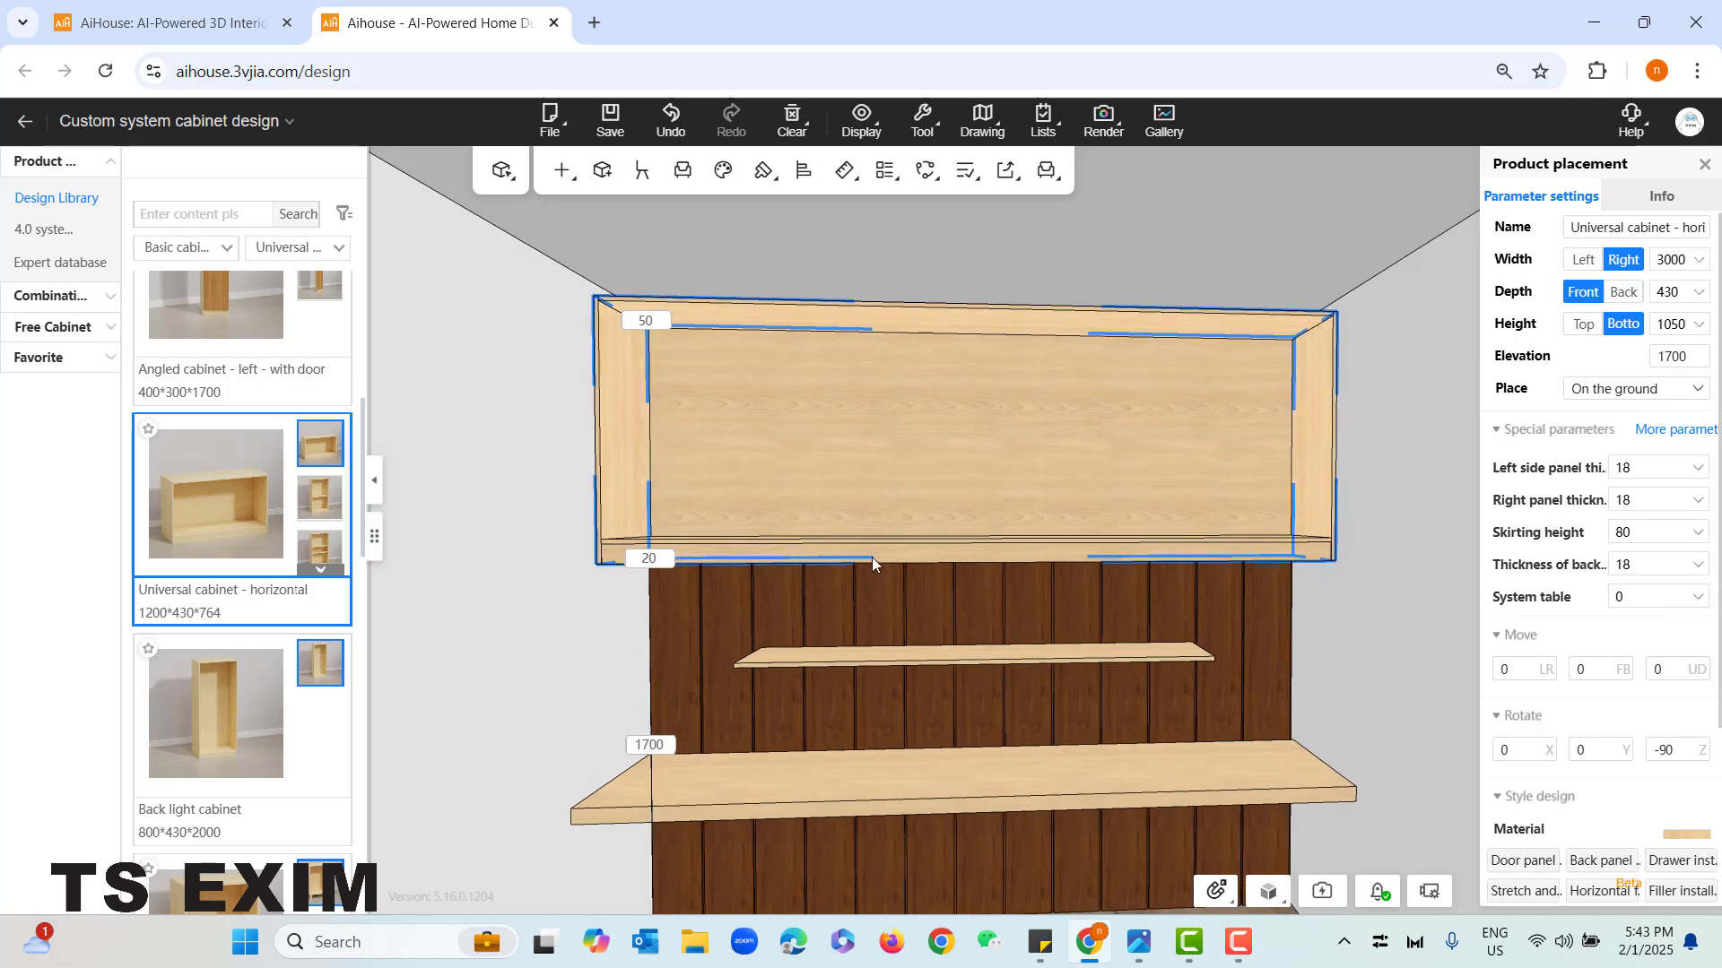
left_click(1433, 546)
left_click(1014, 475)
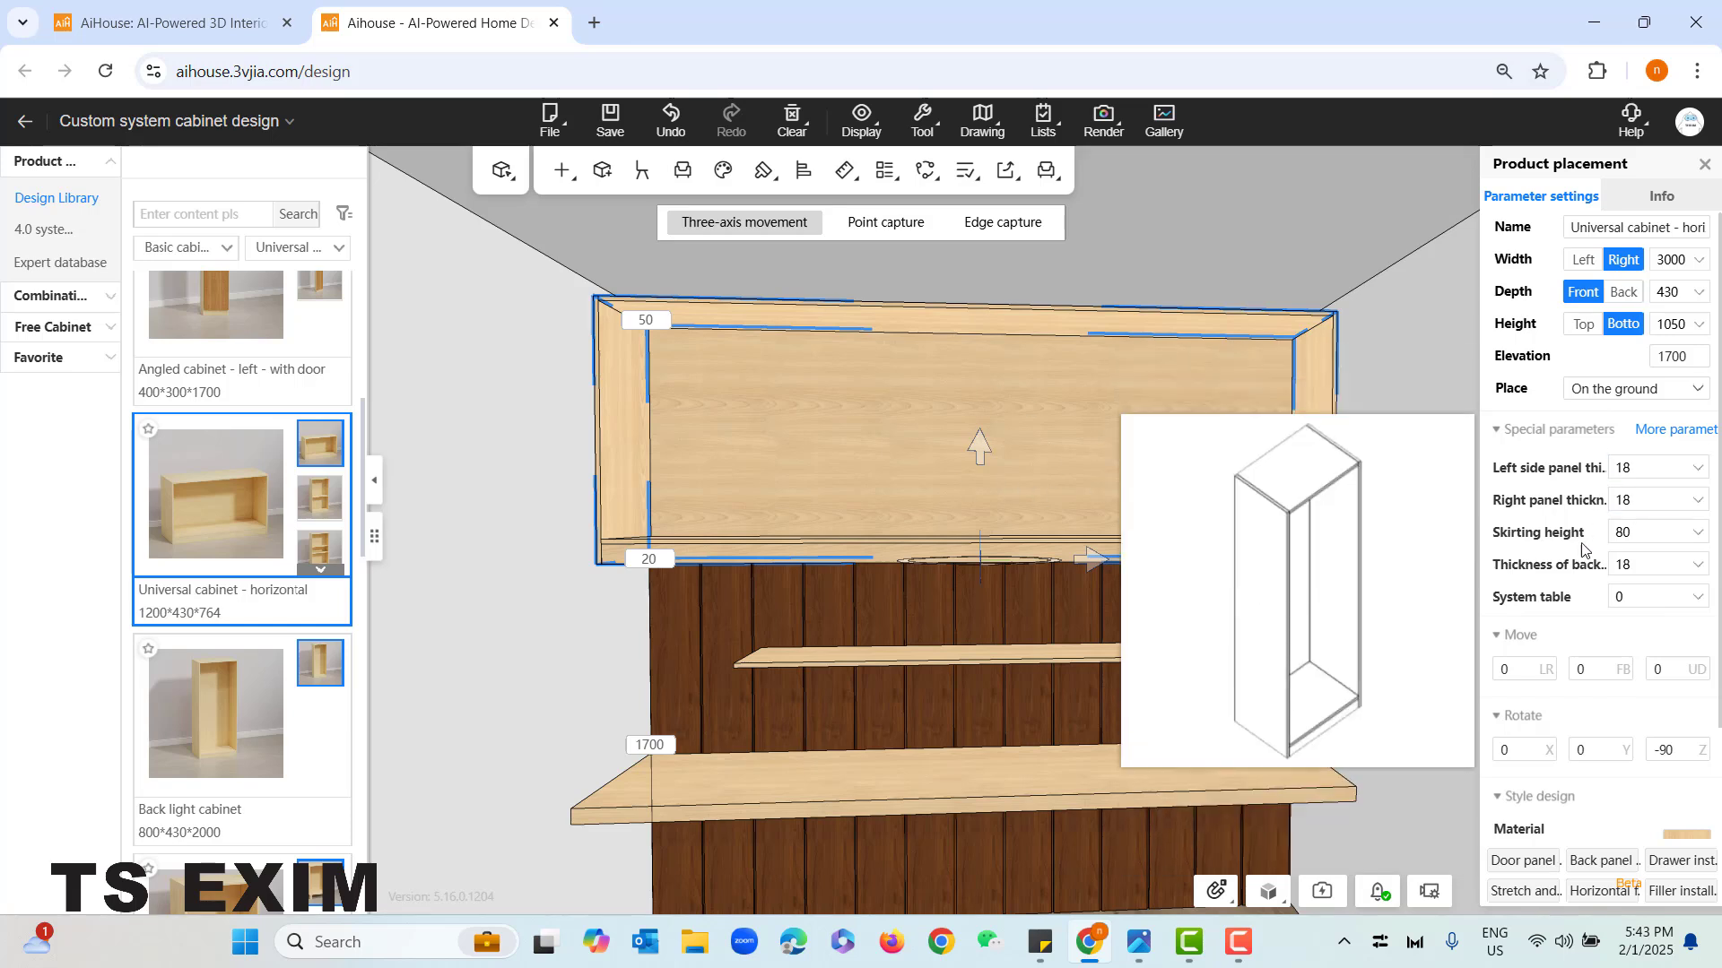
mouse_move(1512, 541)
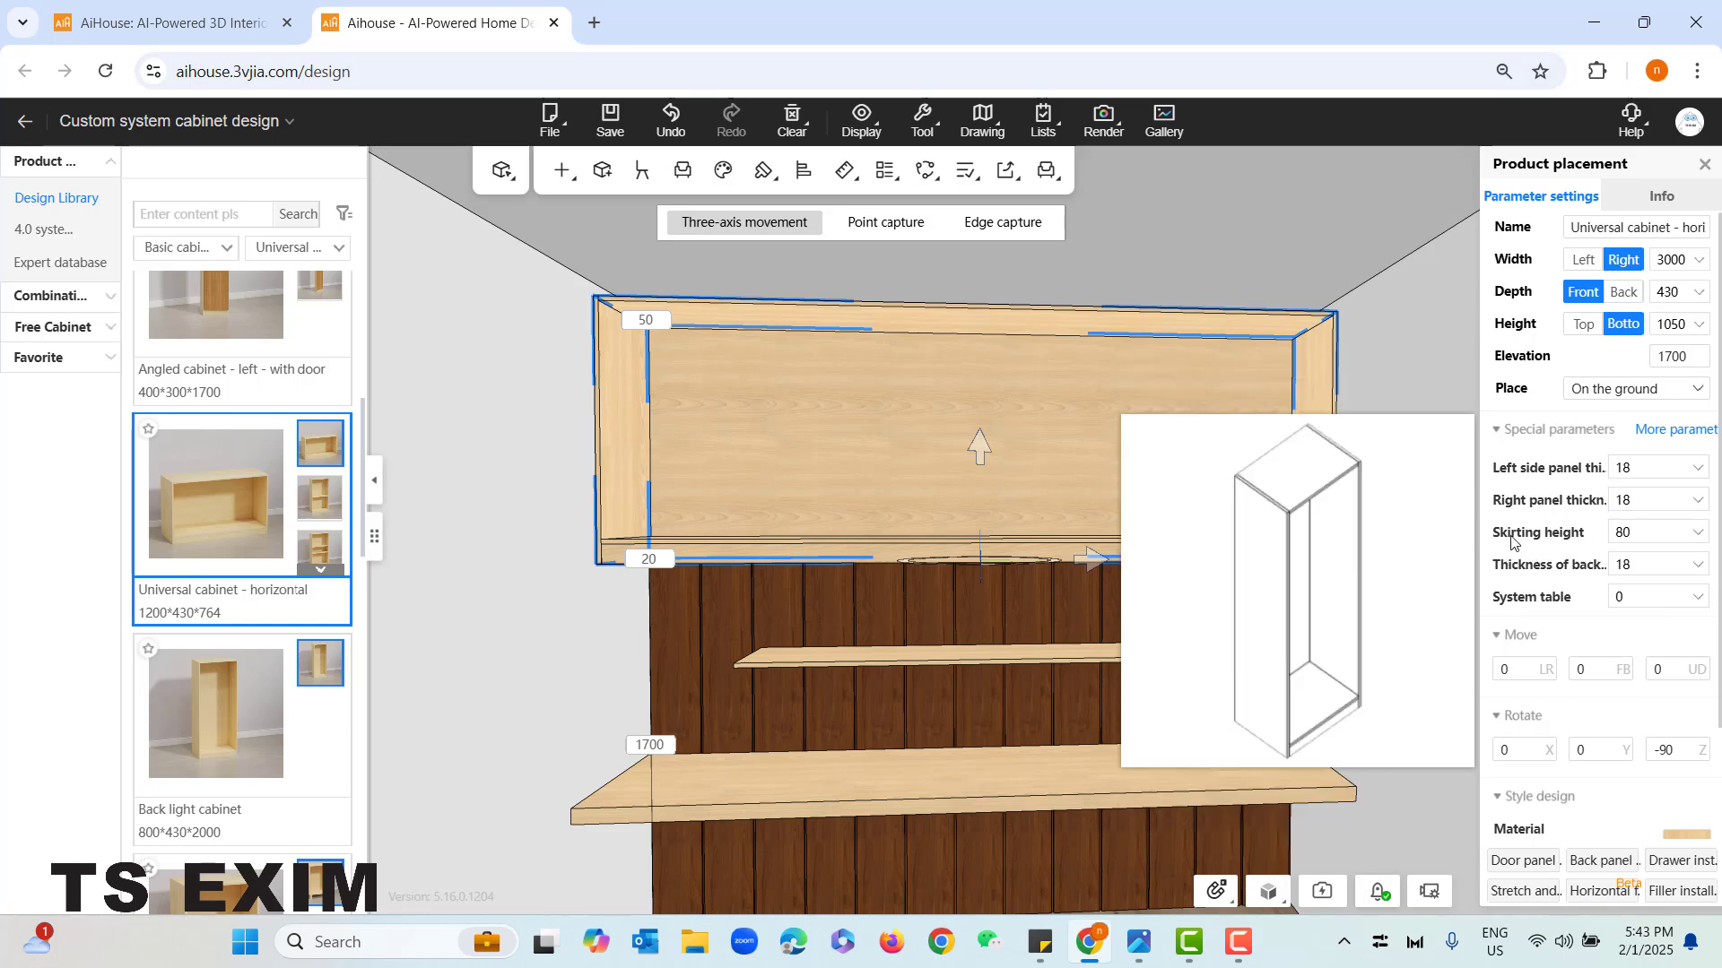
left_click(1619, 537)
type("50")
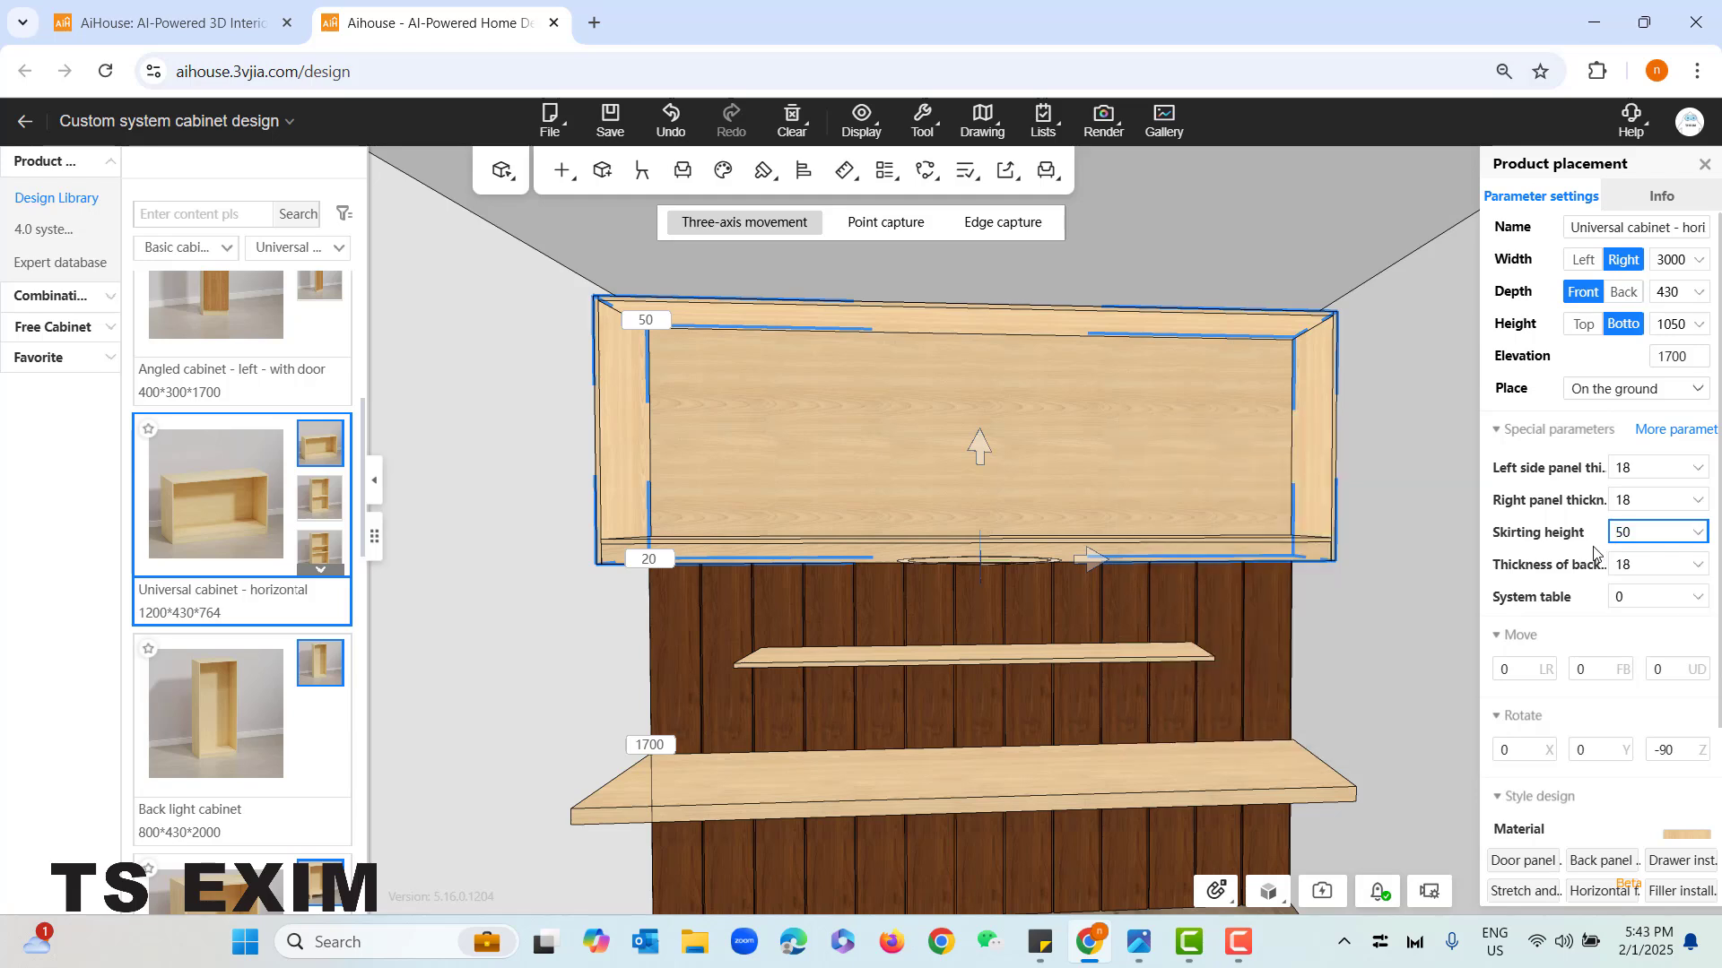
key("Return")
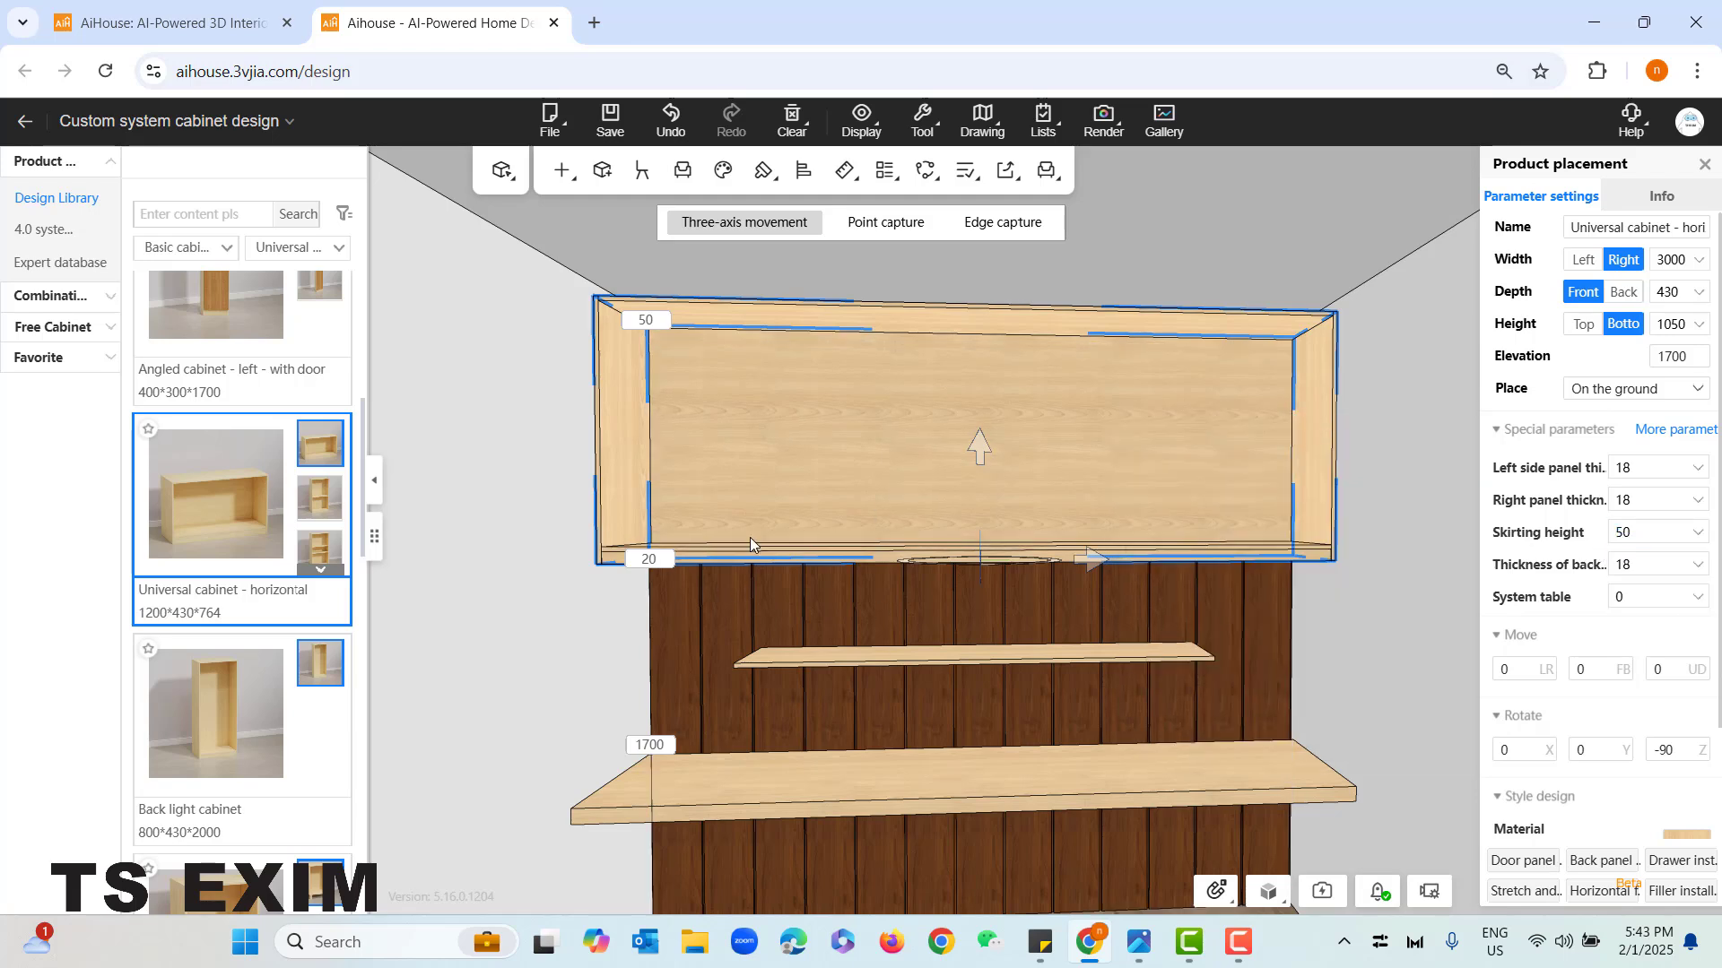
left_click(590, 604)
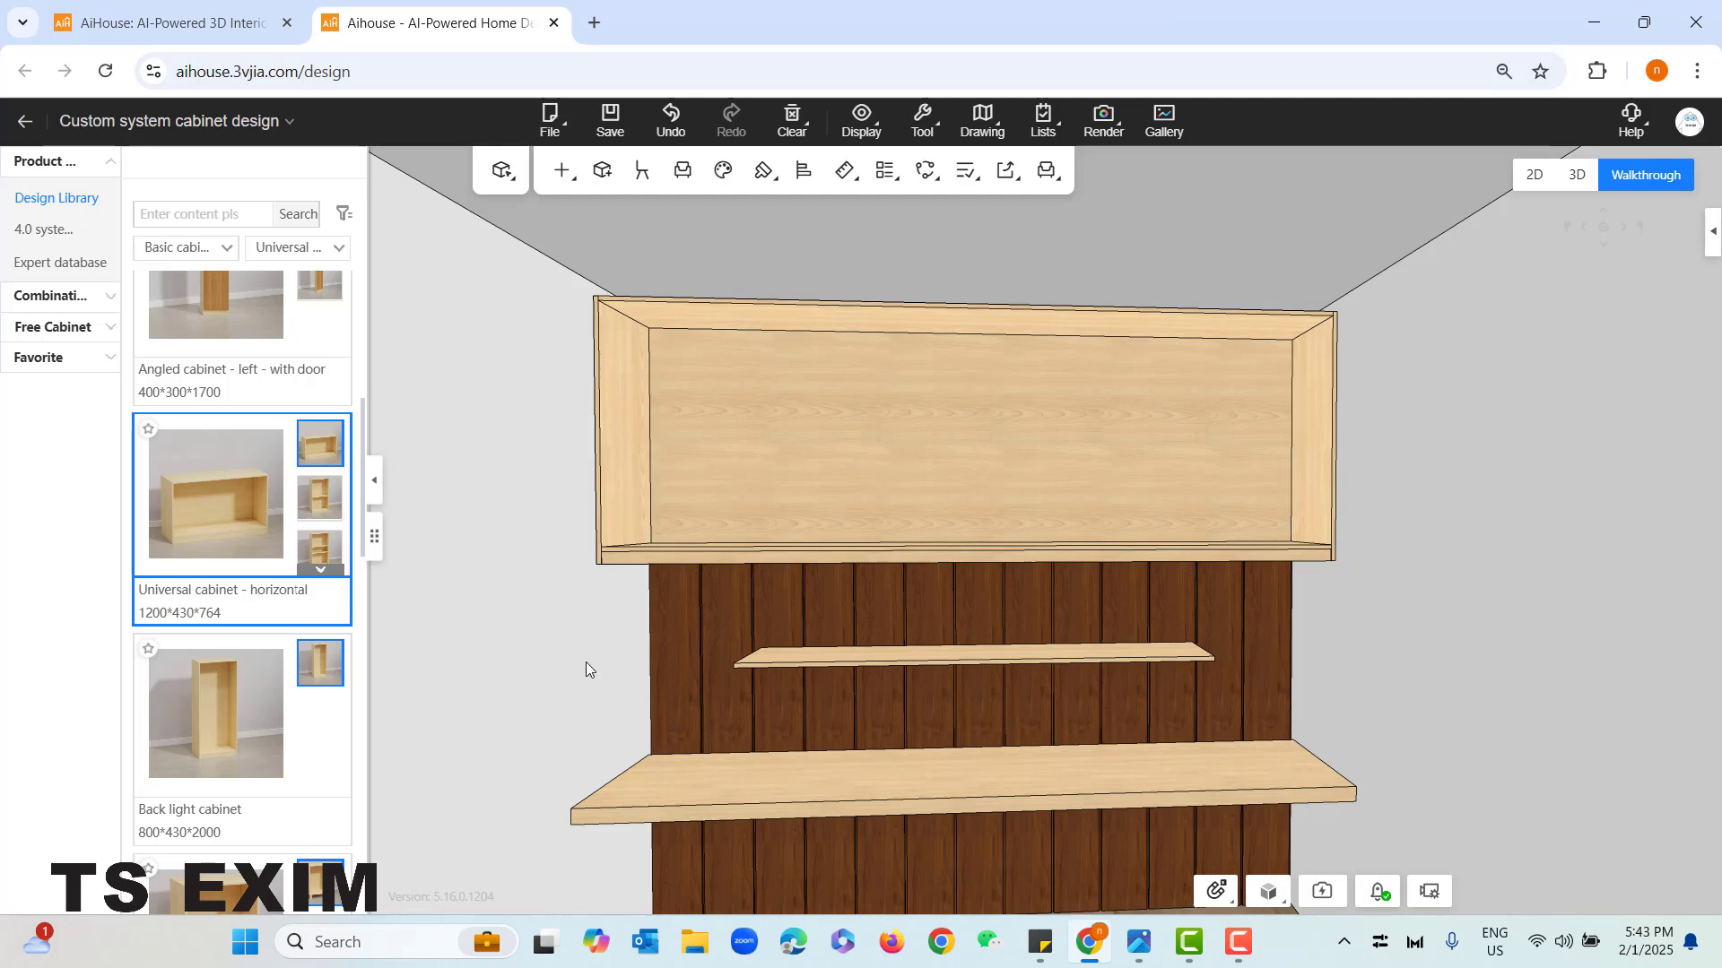
left_click_drag(561, 656, 586, 680)
scroll(572, 587, "down", 3)
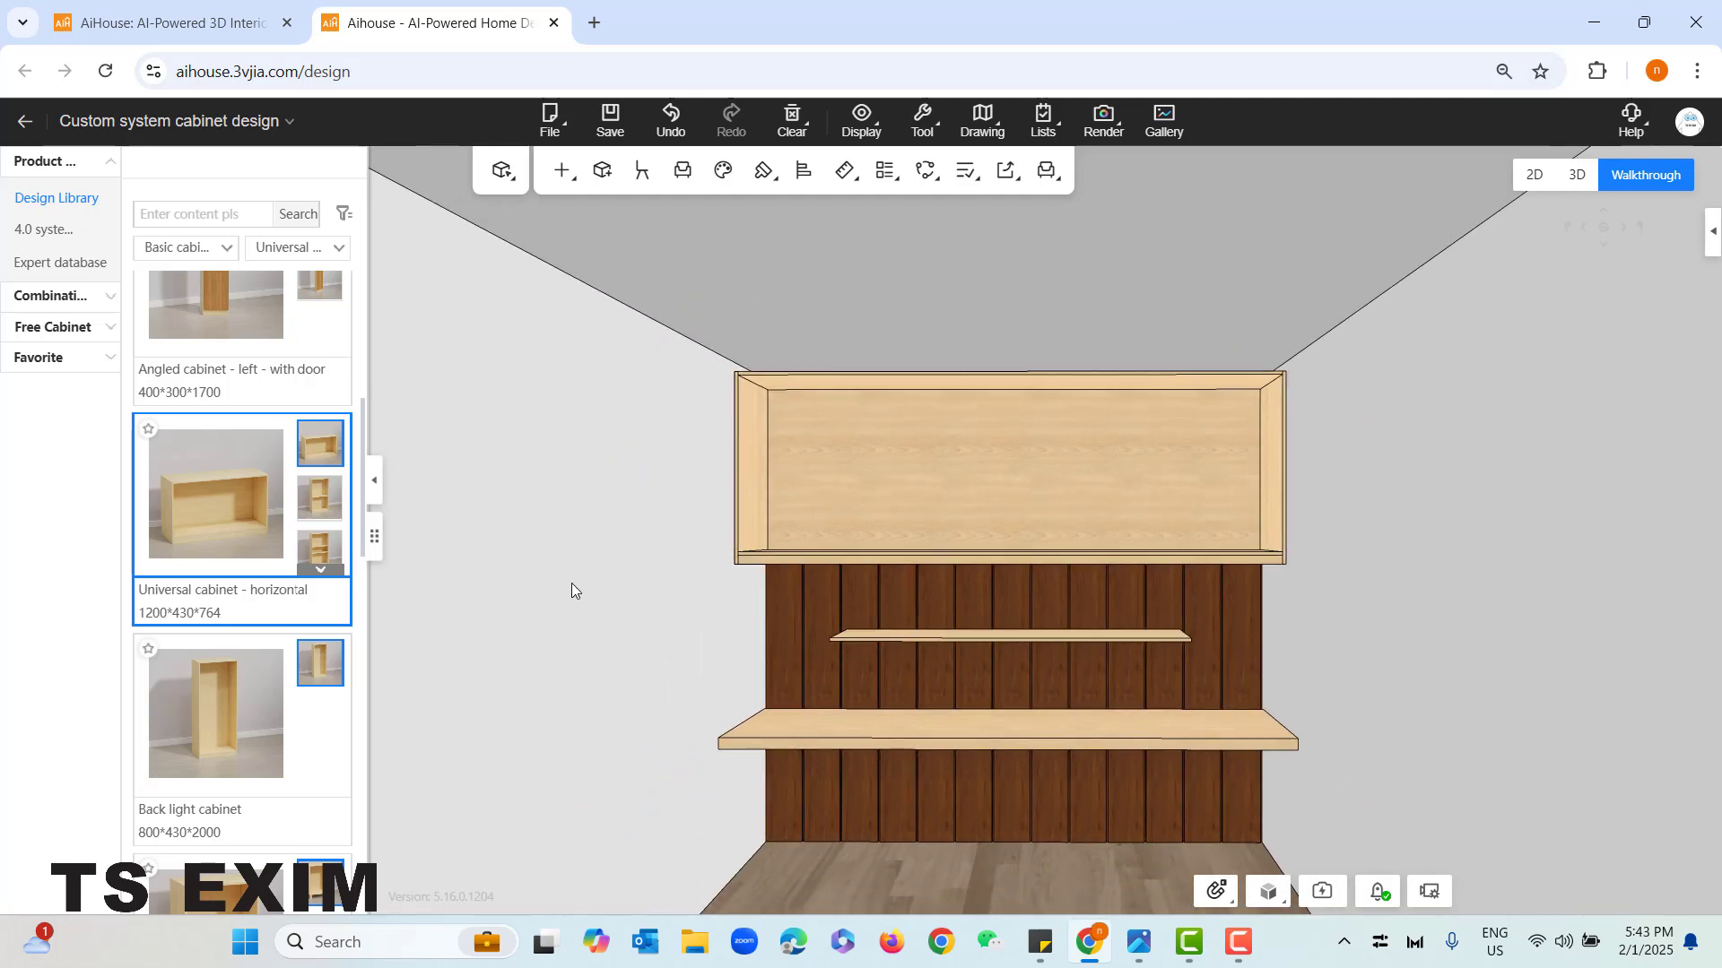
- Install one left-opening door with the Overlay mask type across the whole overhead cabinet opening and leave installation mode
scroll(572, 669, "up", 3)
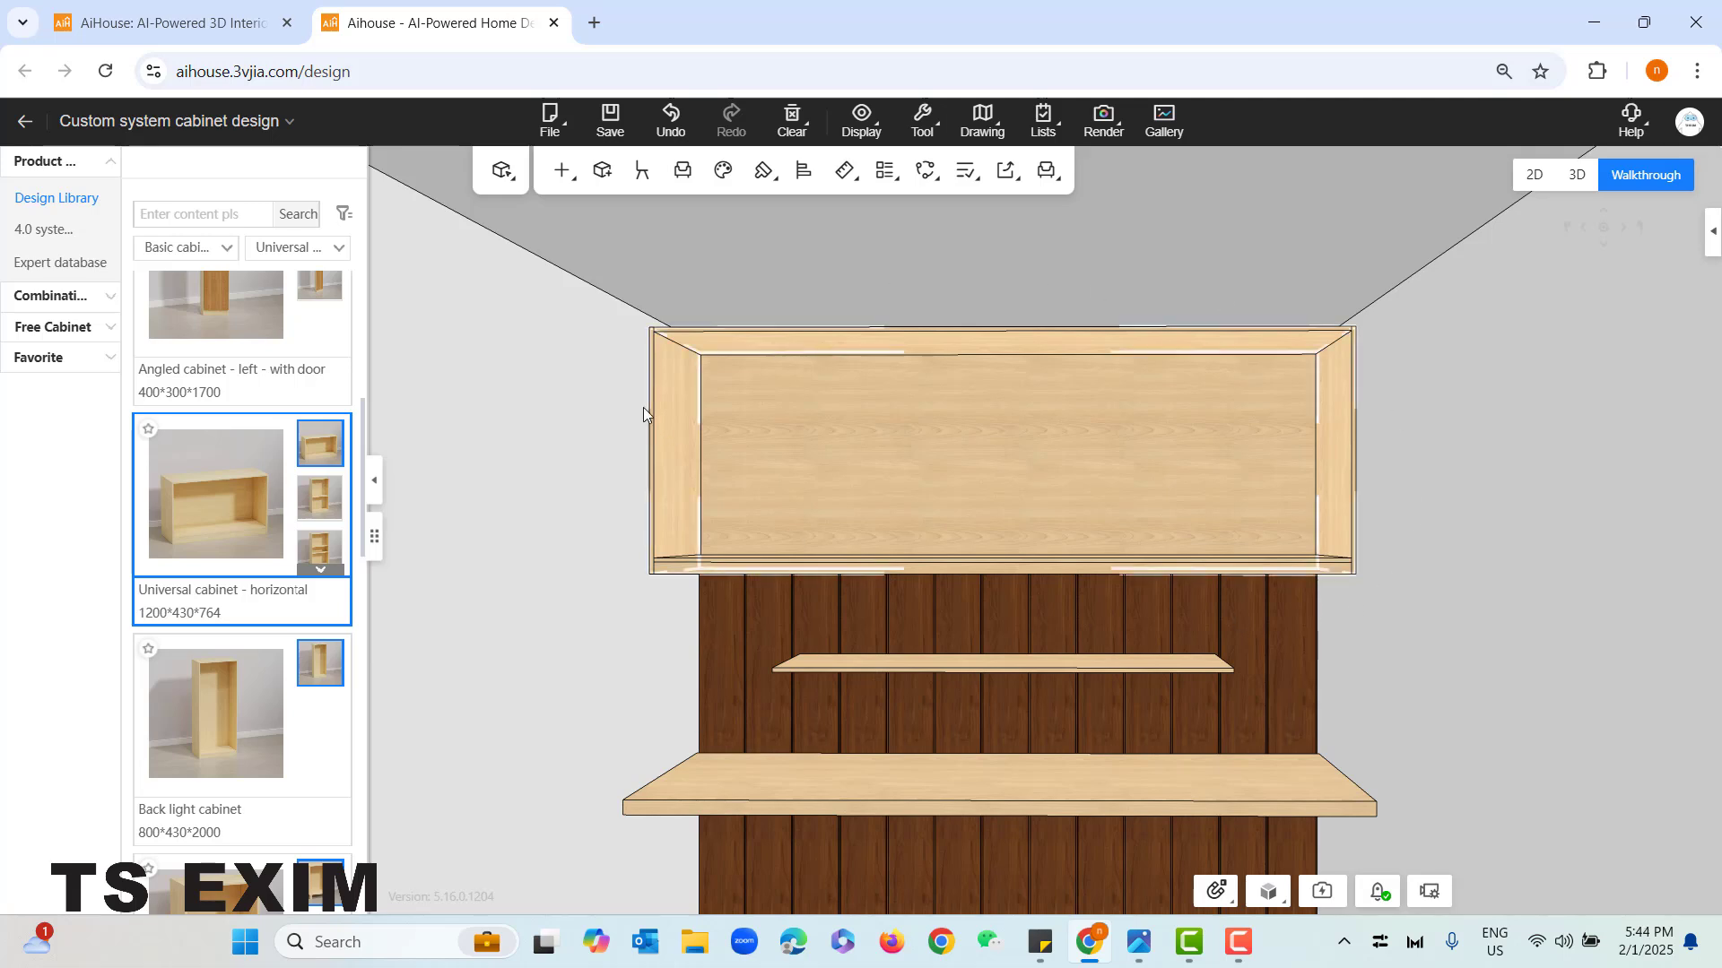
left_click(563, 173)
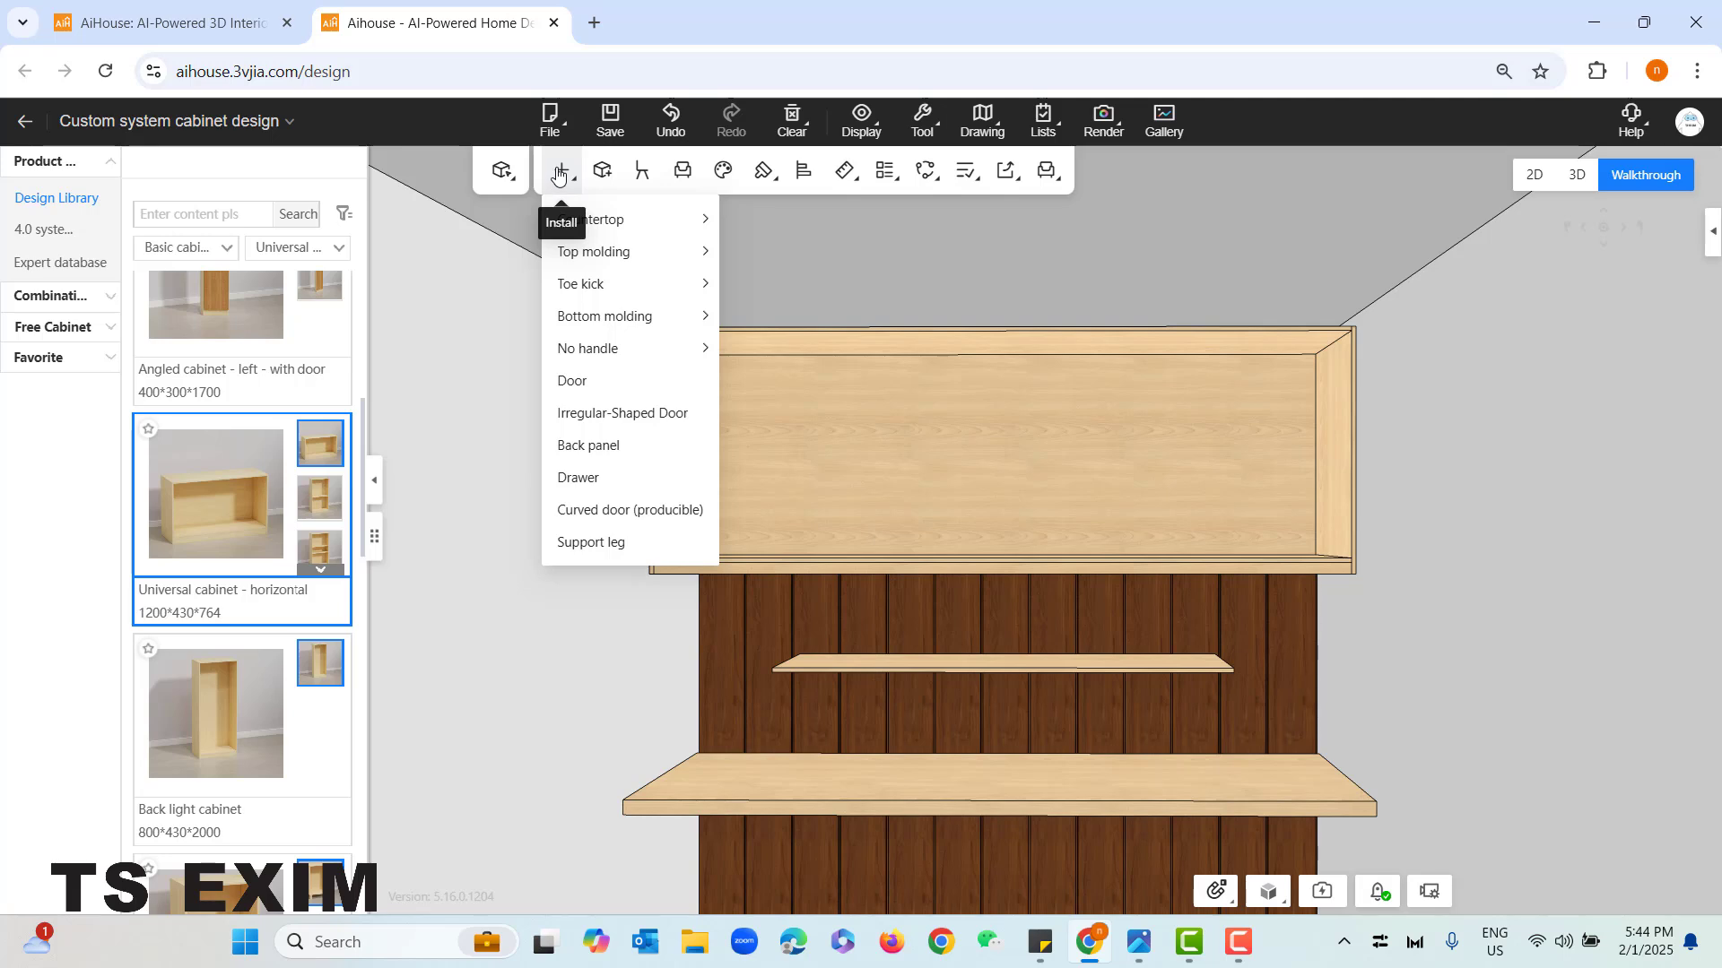
left_click(598, 381)
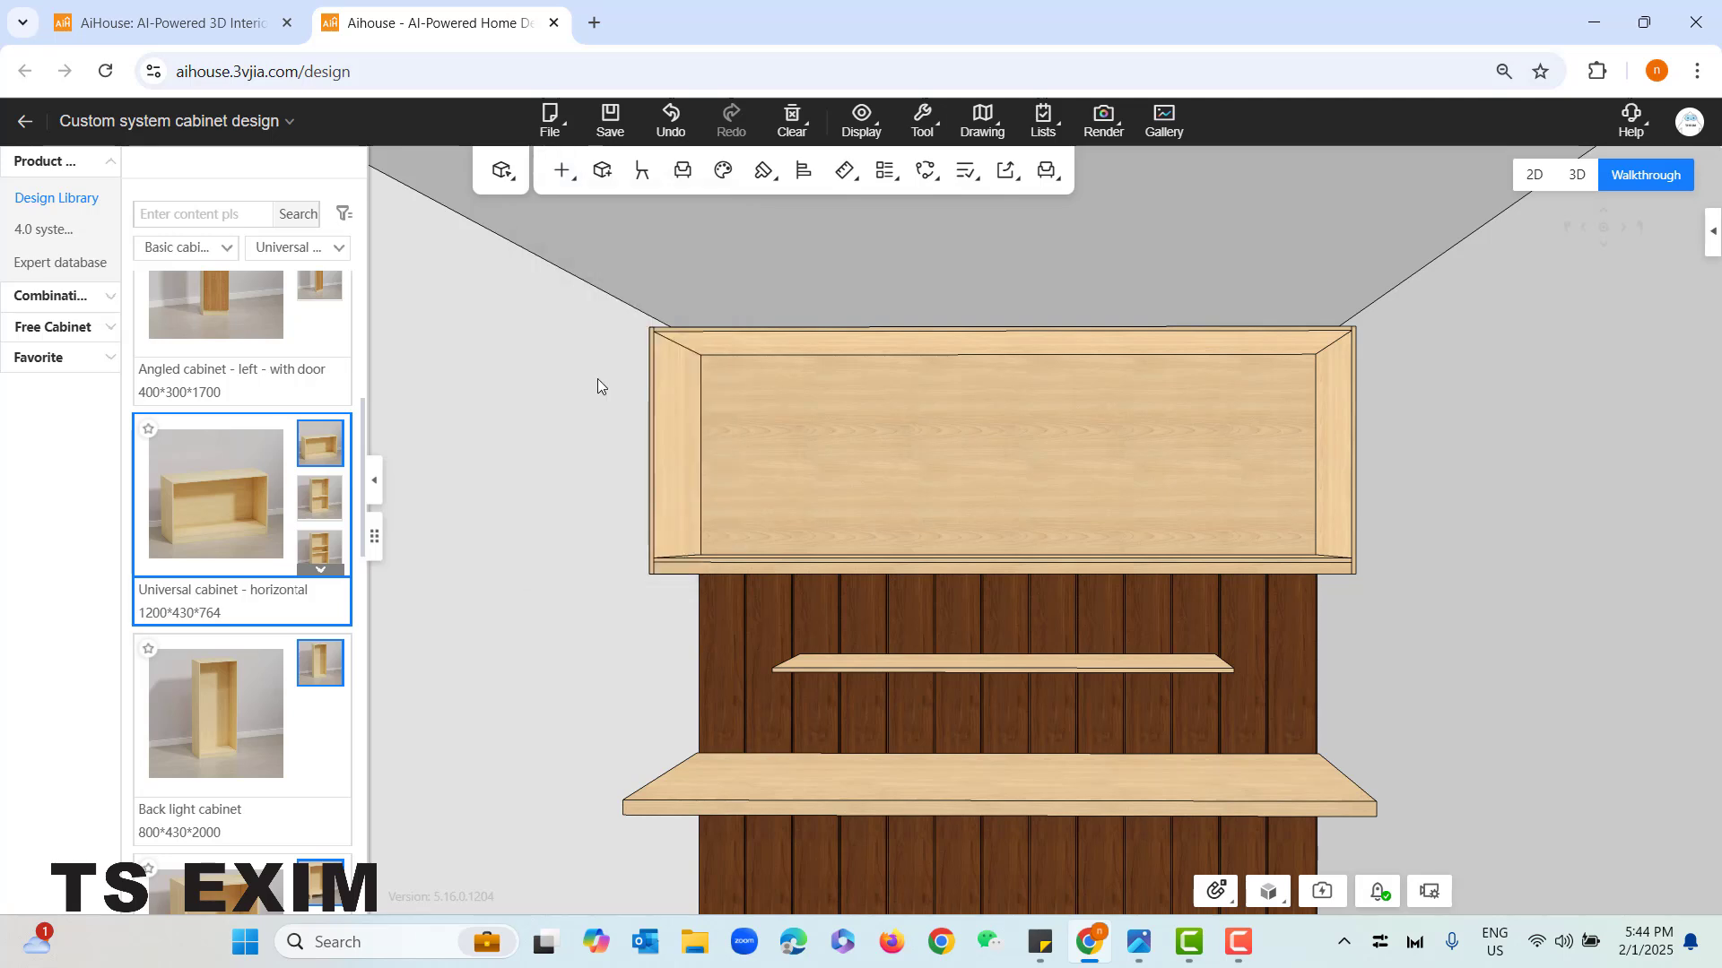
left_click(810, 430)
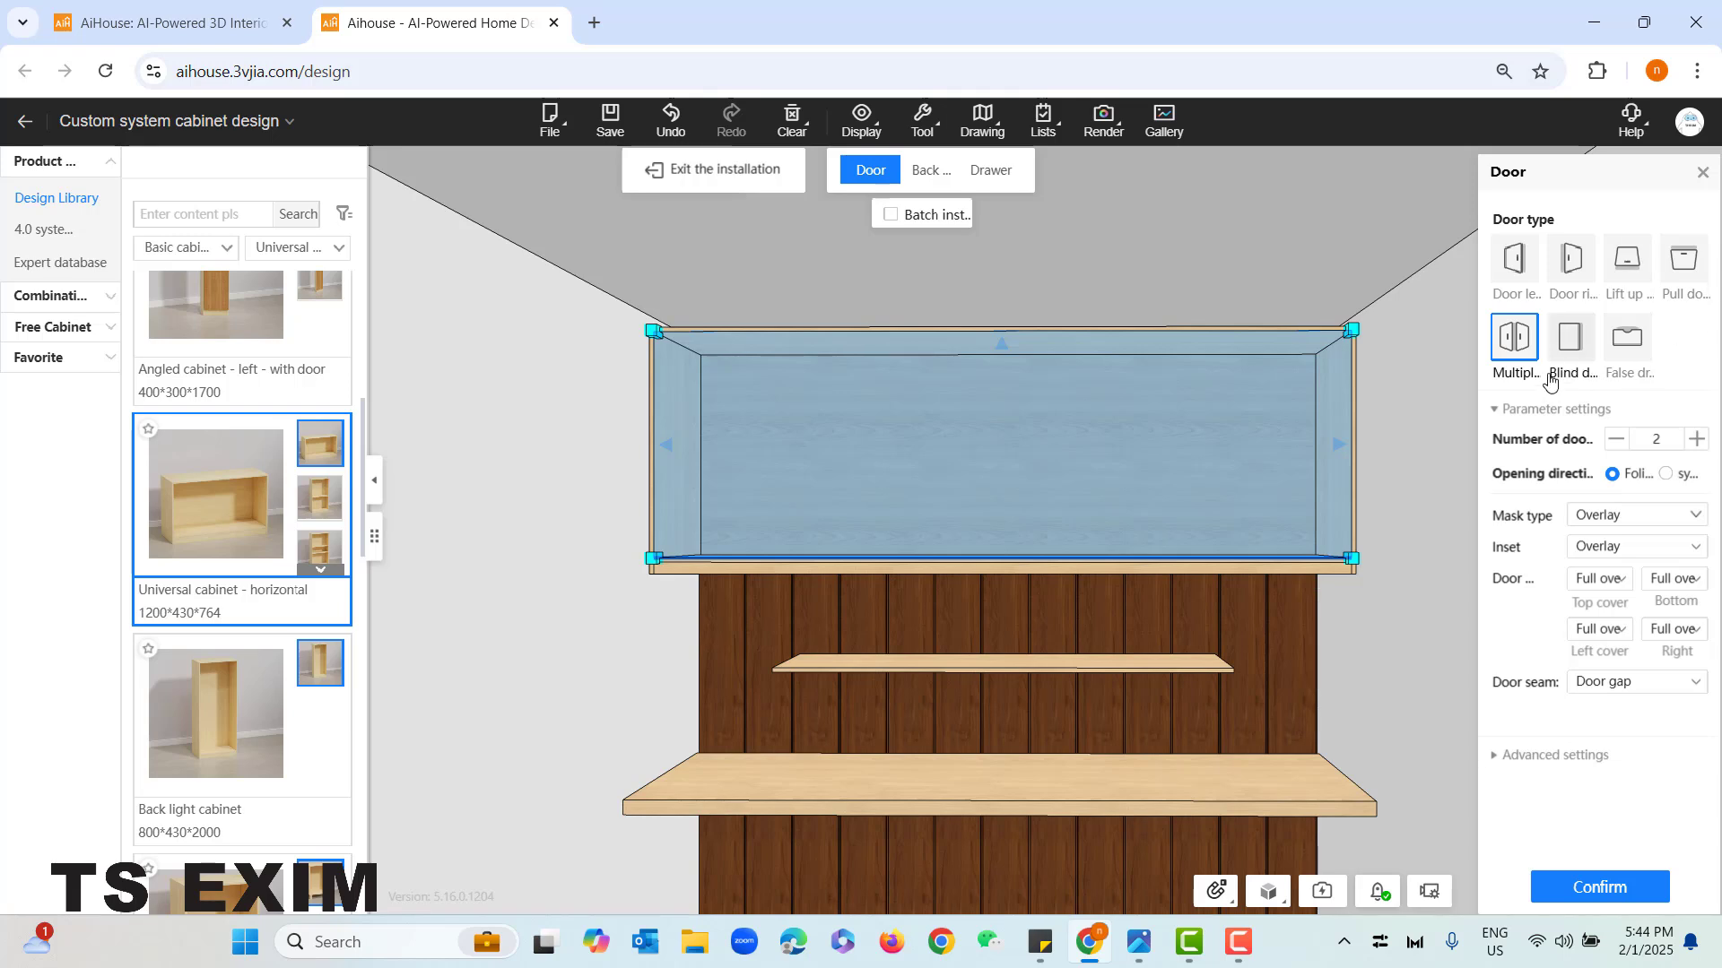
left_click(1513, 276)
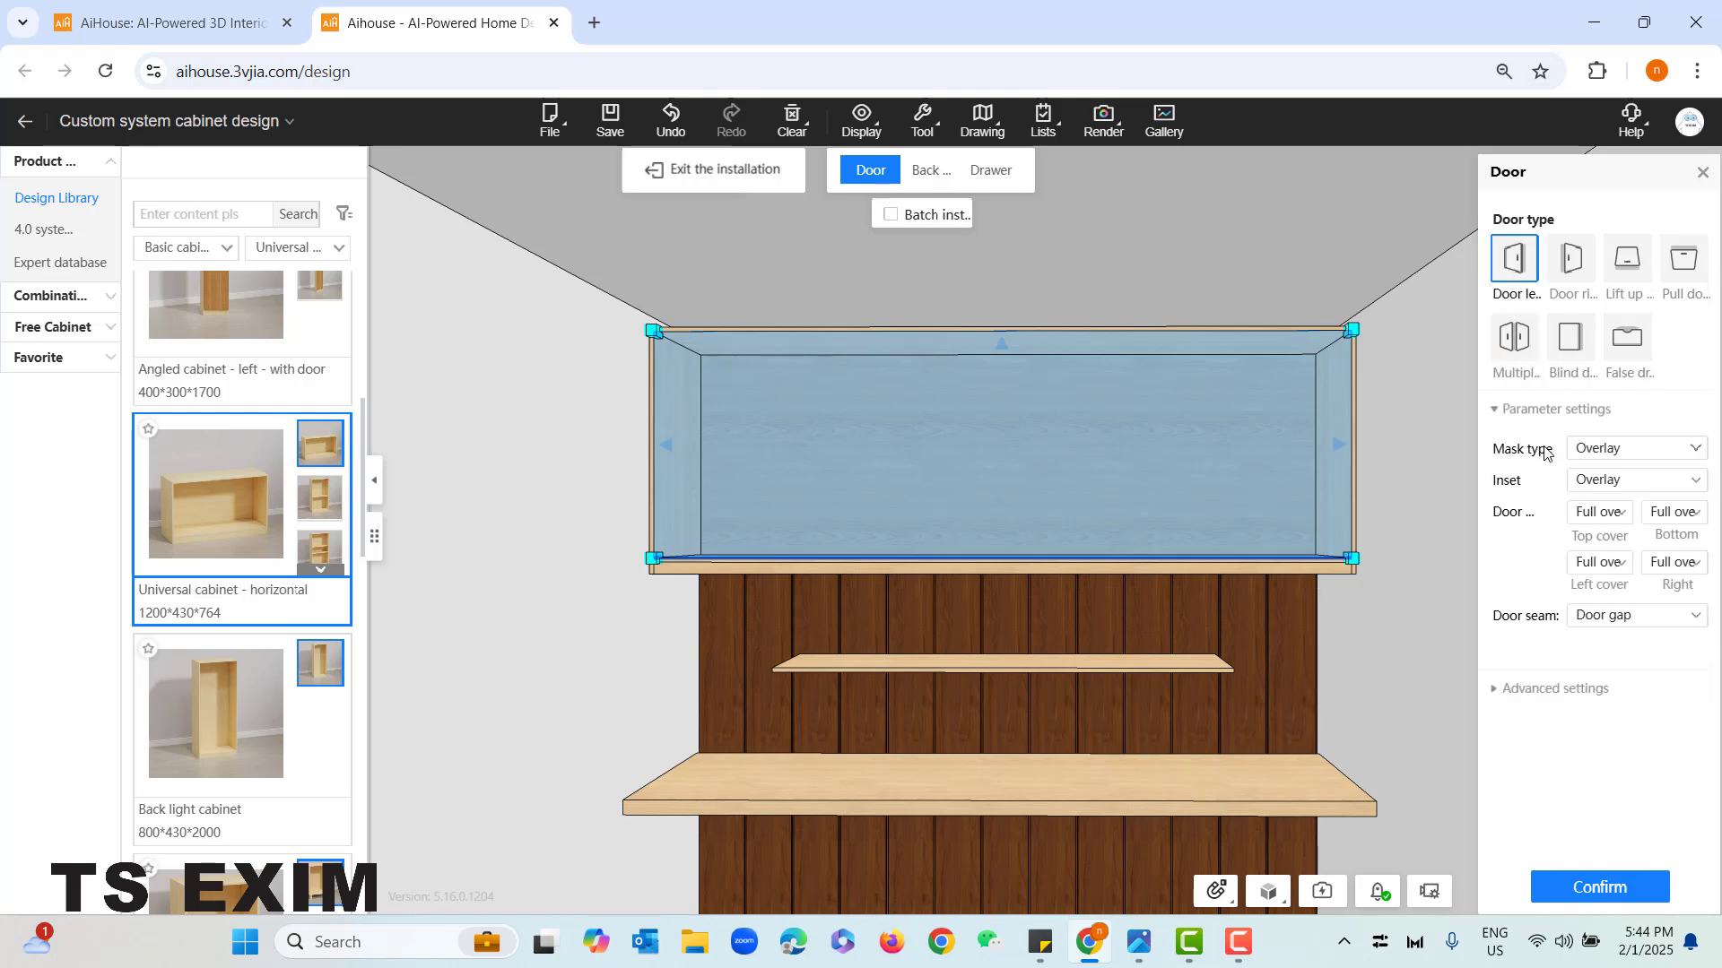
left_click(1640, 453)
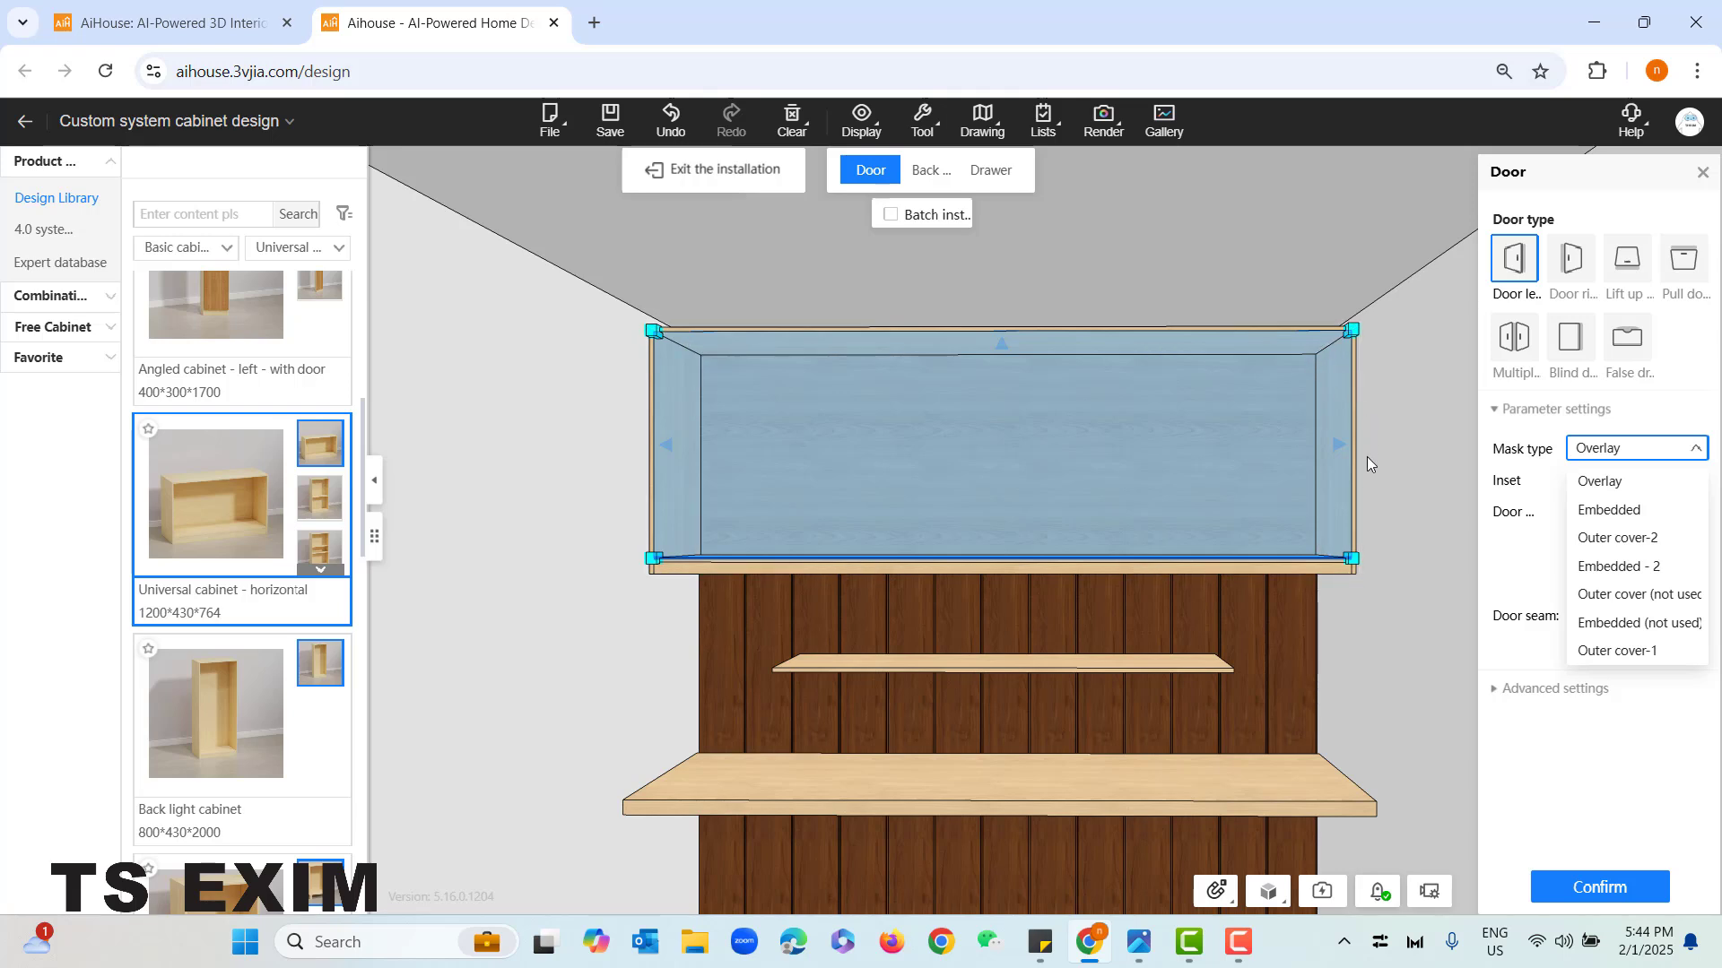
left_click(1633, 489)
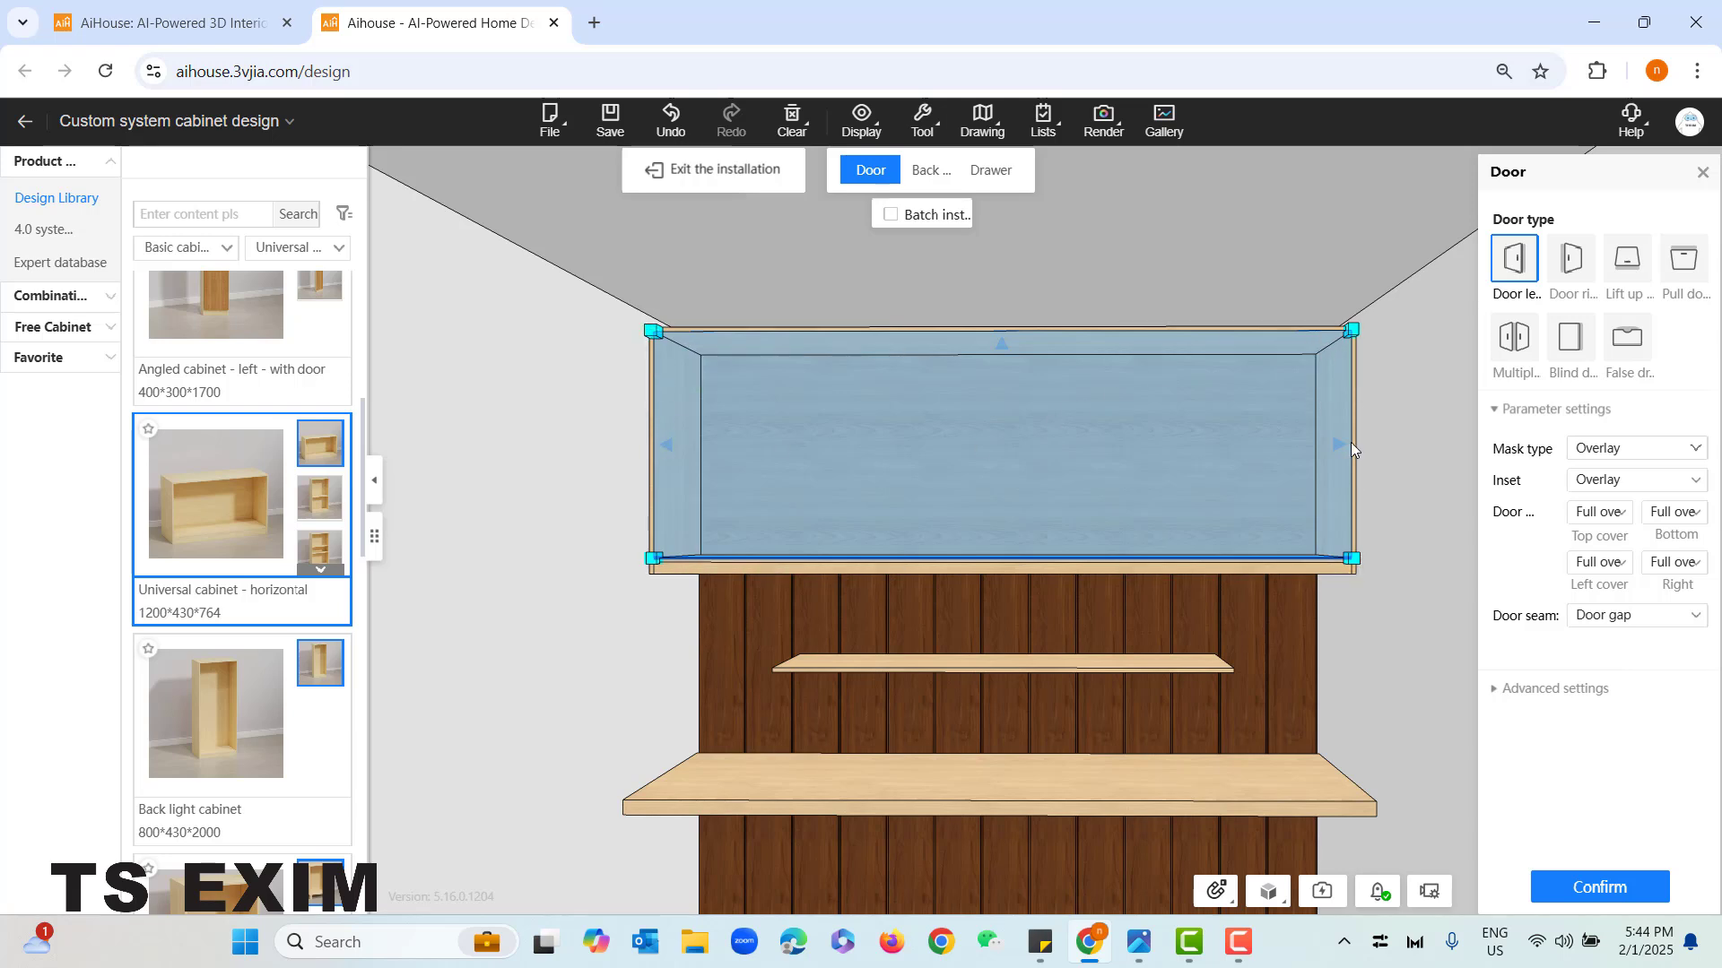
left_click(1625, 892)
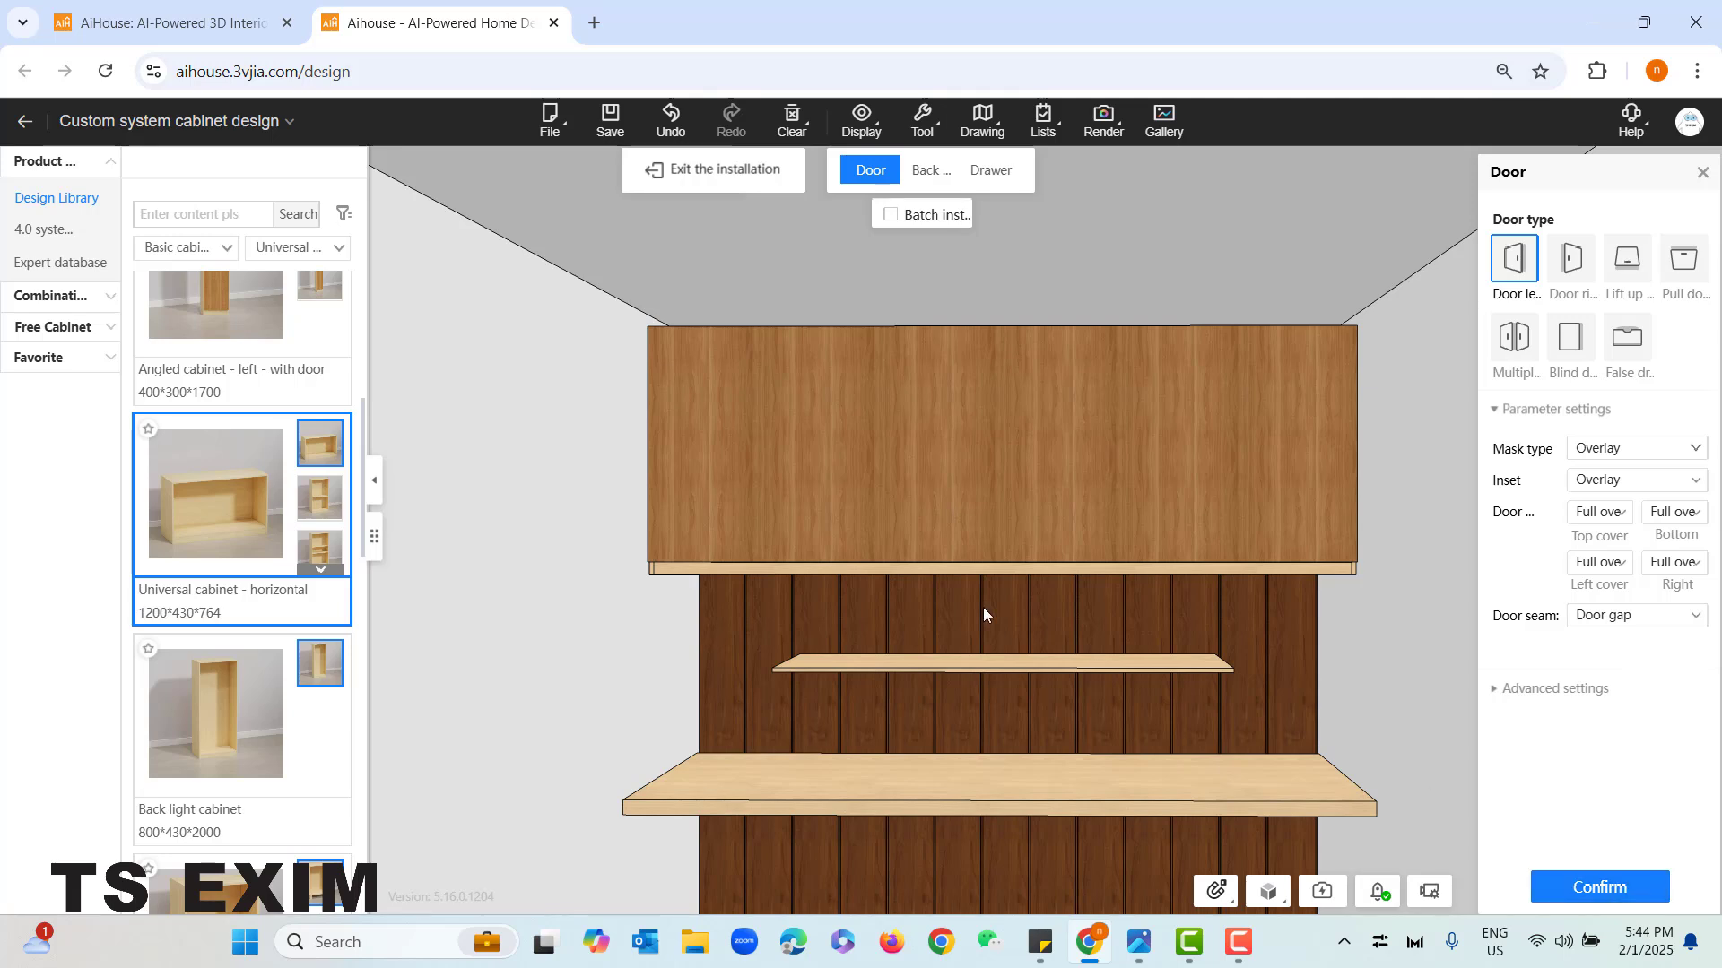
left_click(1702, 173)
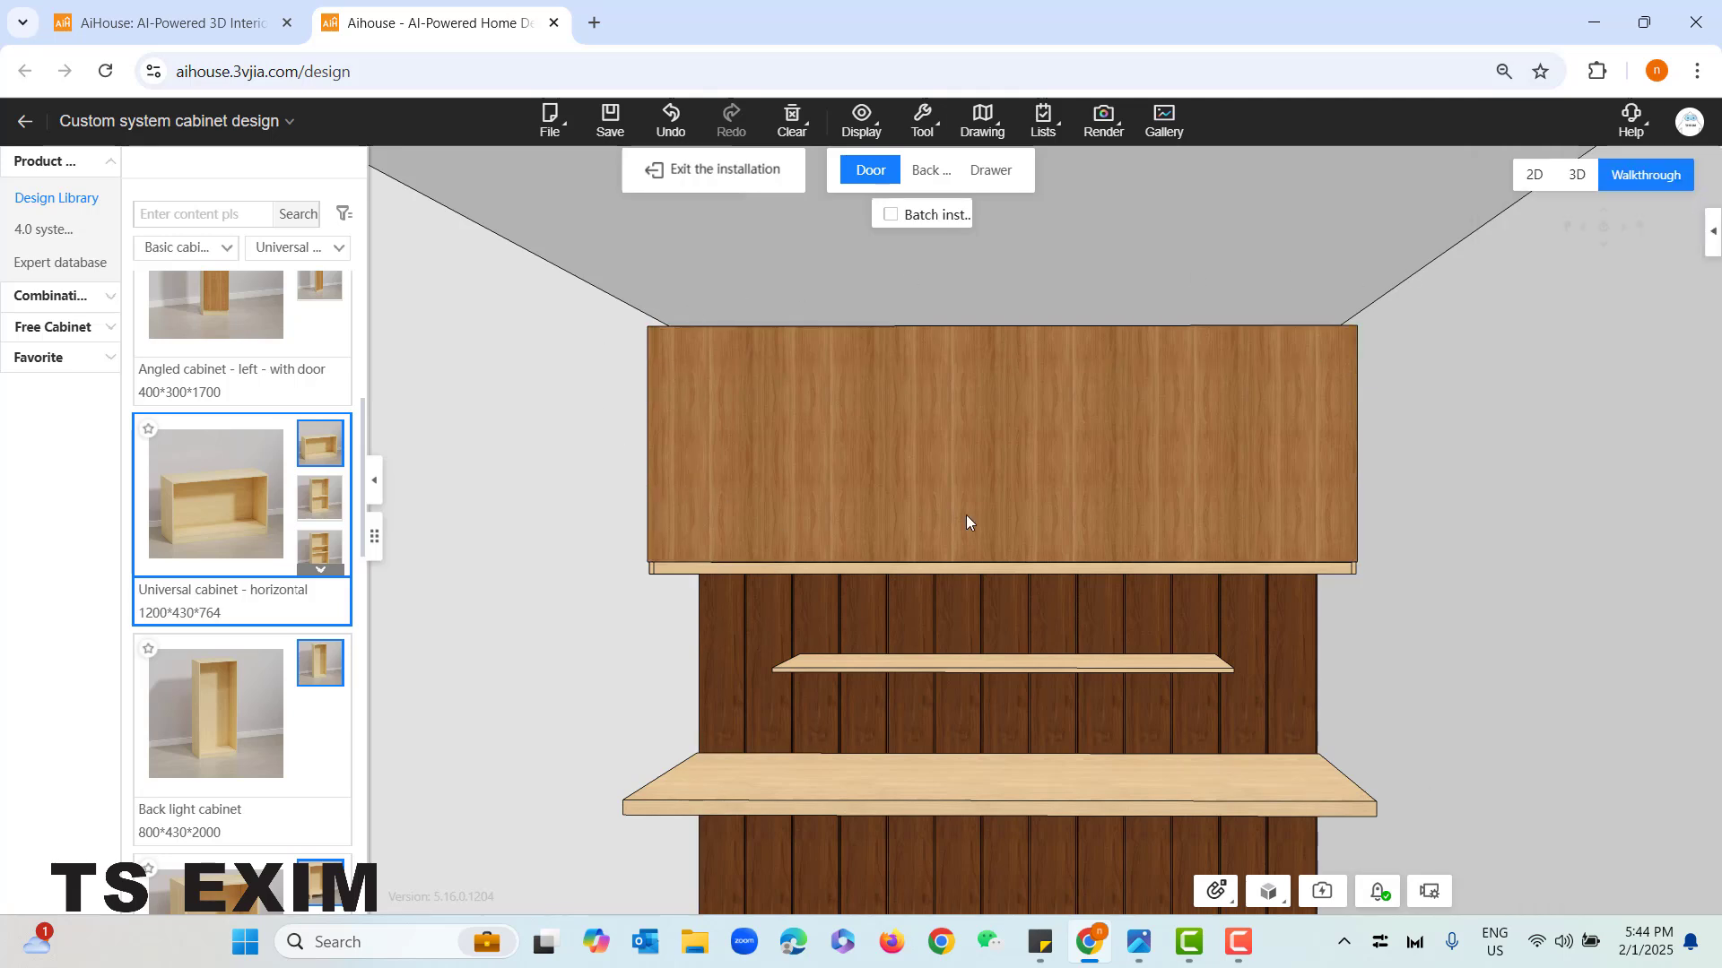
left_click(724, 173)
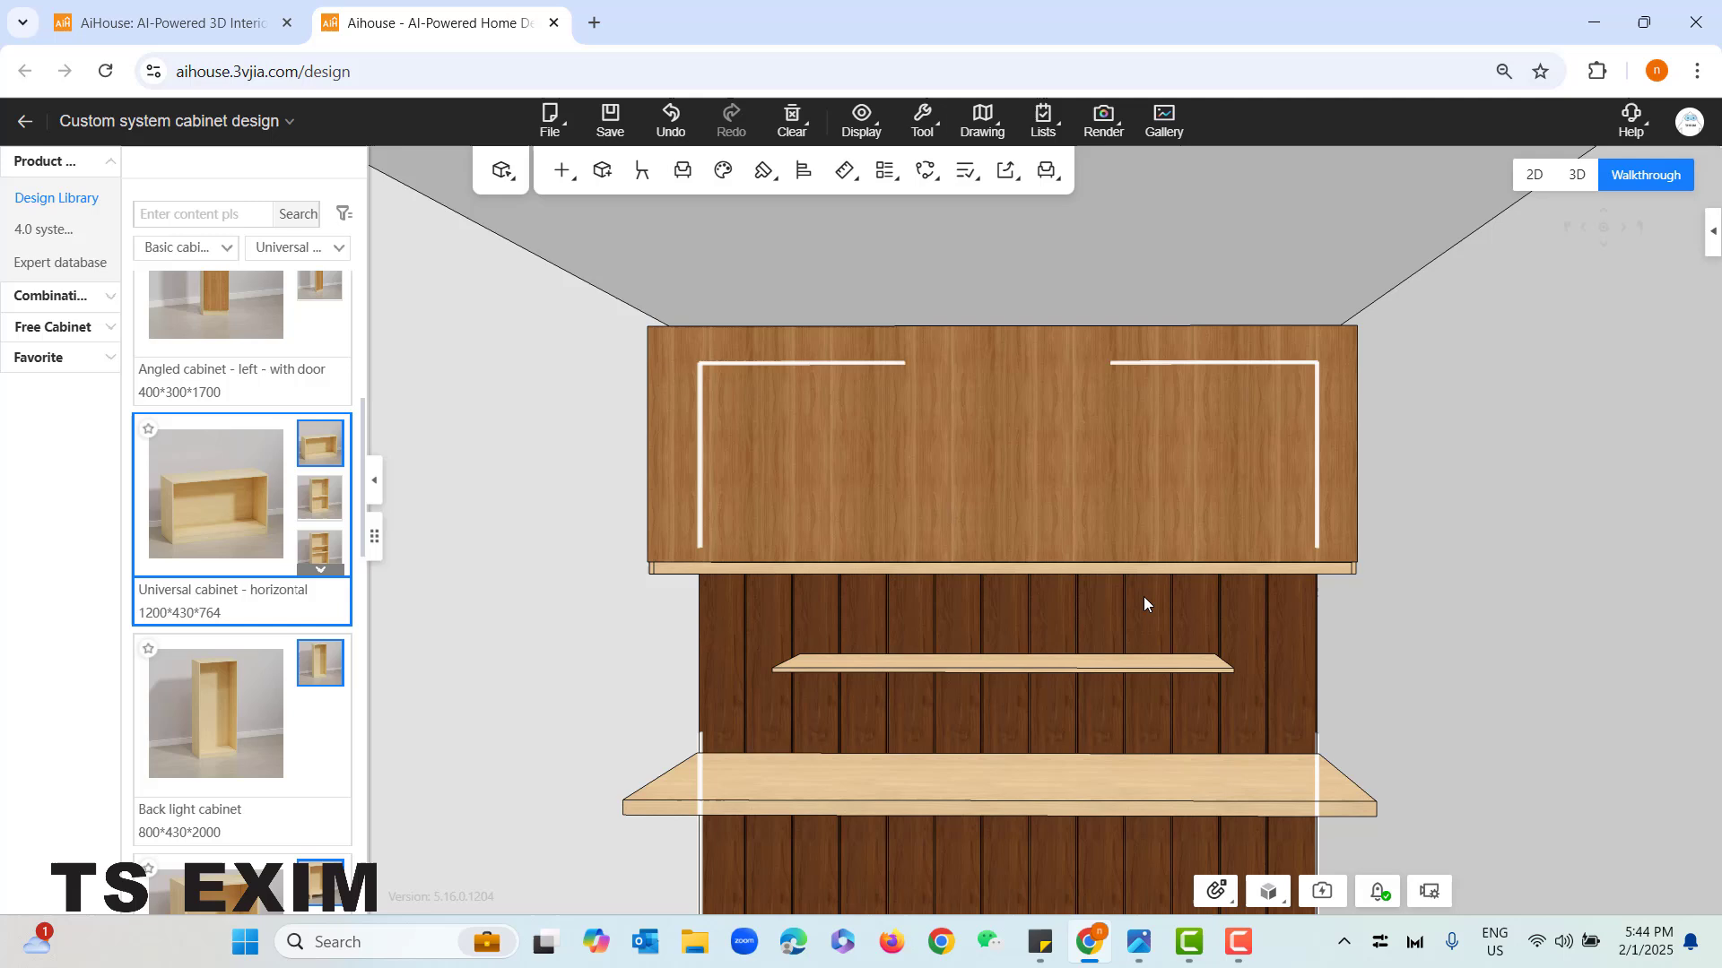
- Consult the reference photo, divide the overhead cabinet's door vertically into 6 equal swing doors and check a single leaf
left_click(1139, 941)
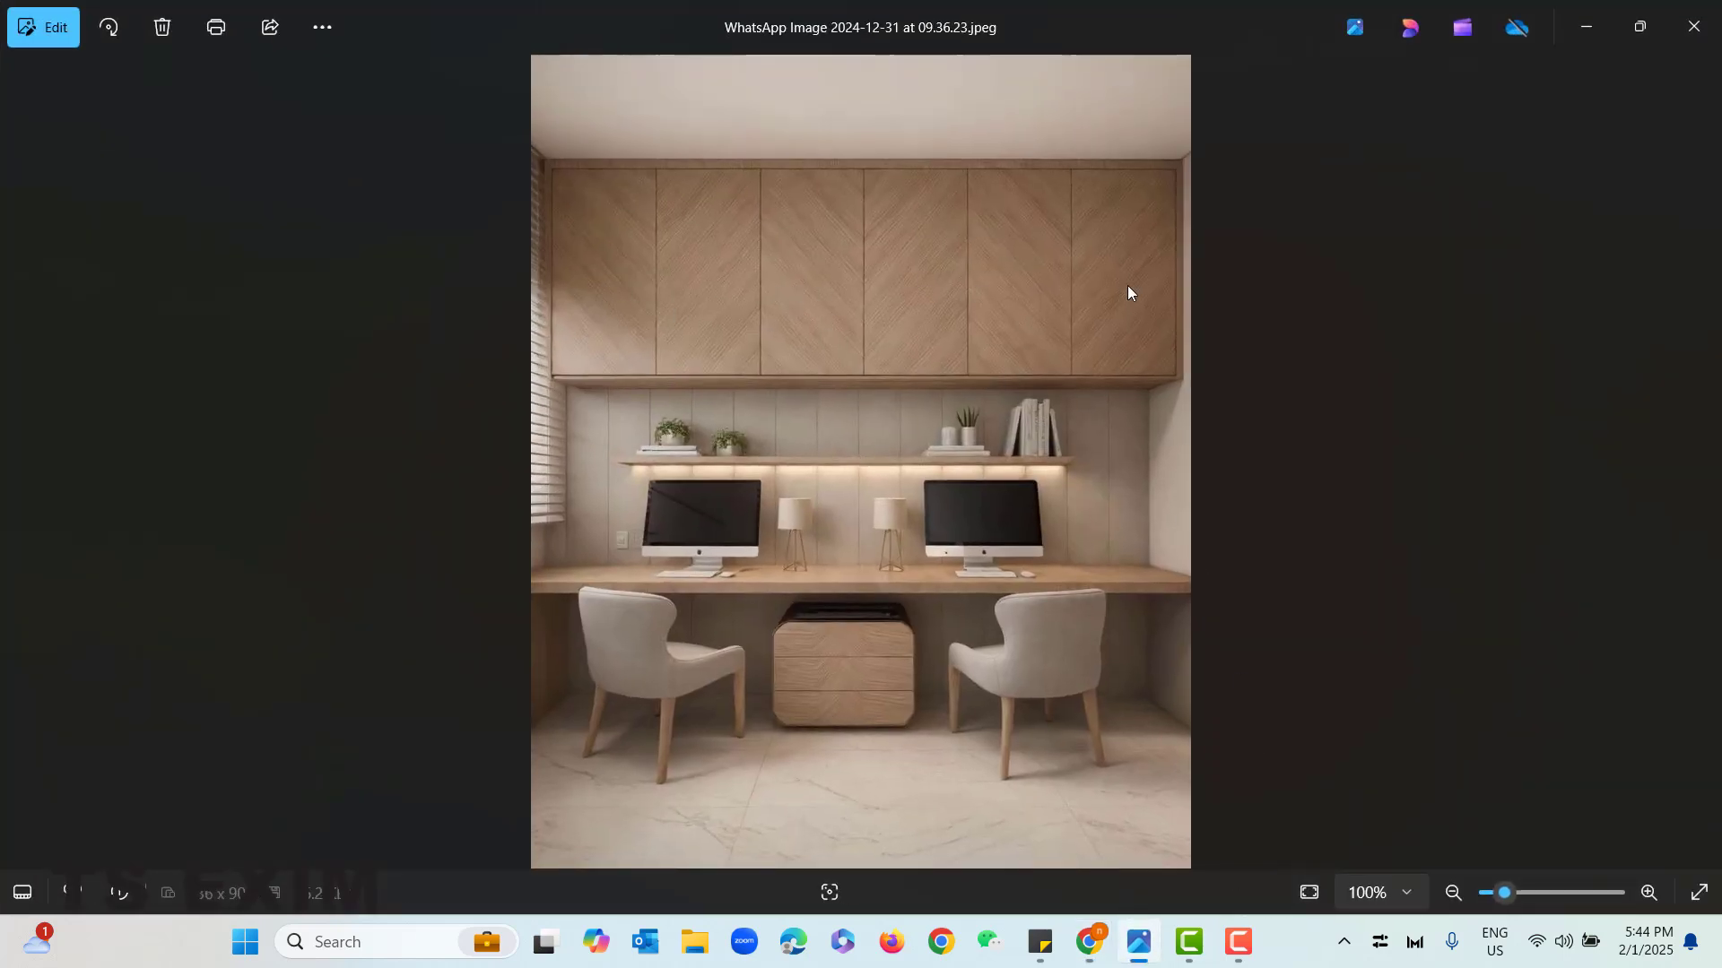
left_click(1586, 26)
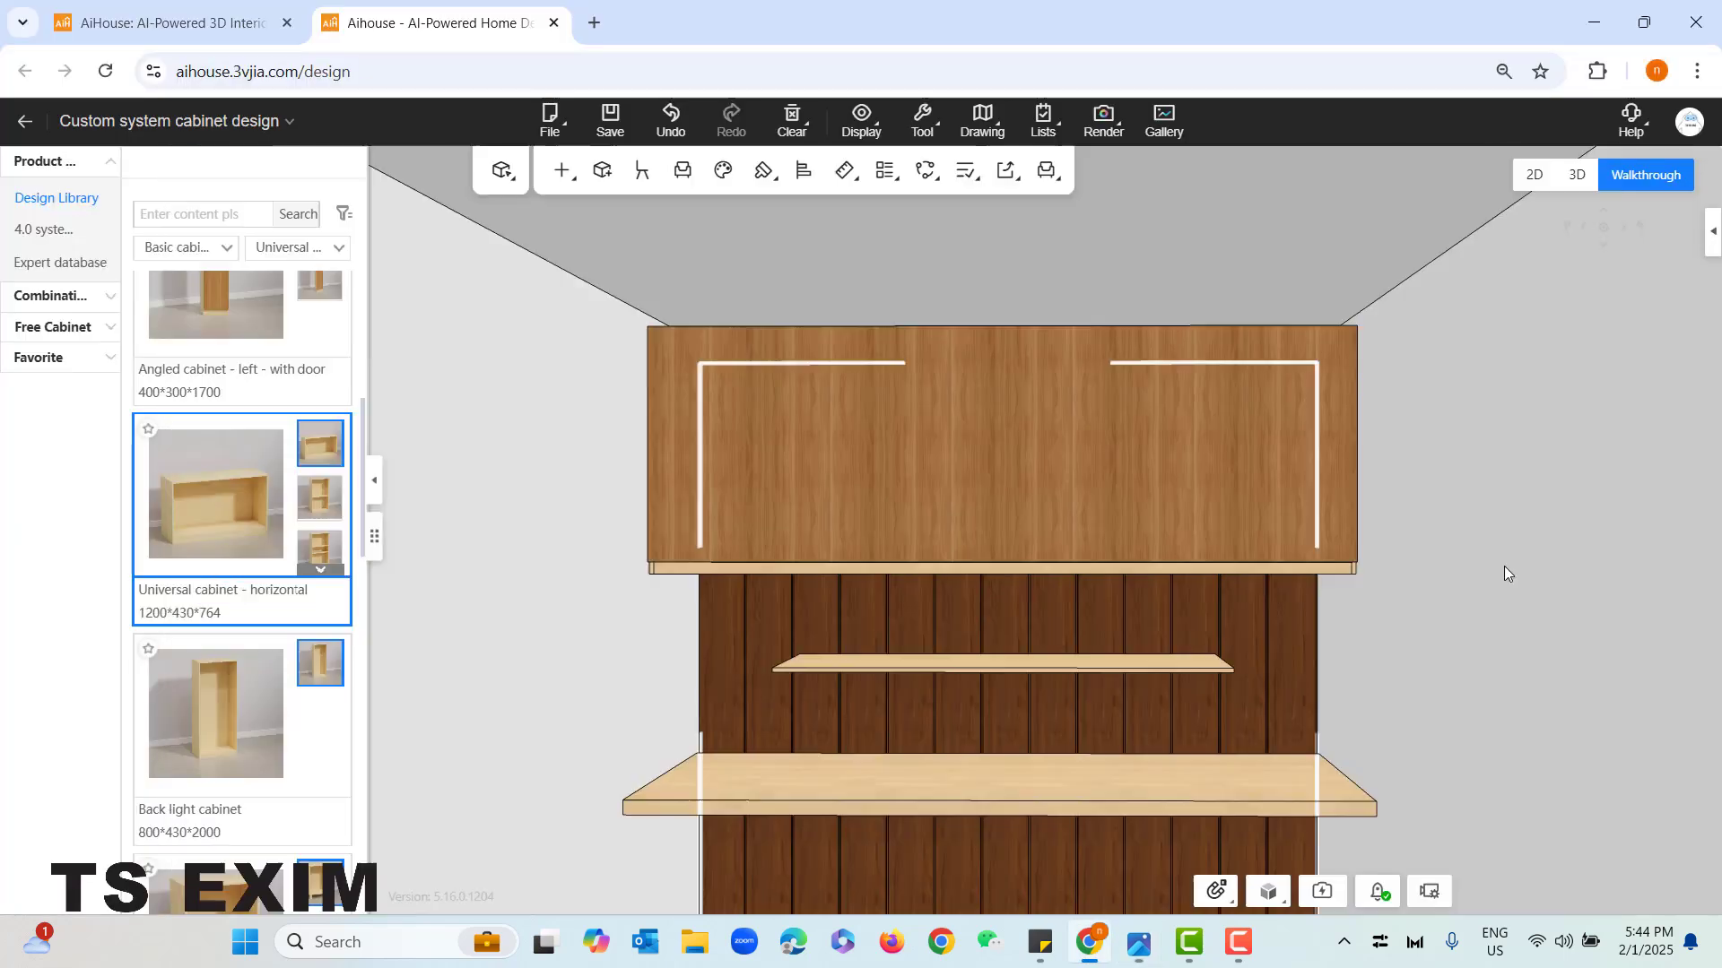
left_click(868, 366)
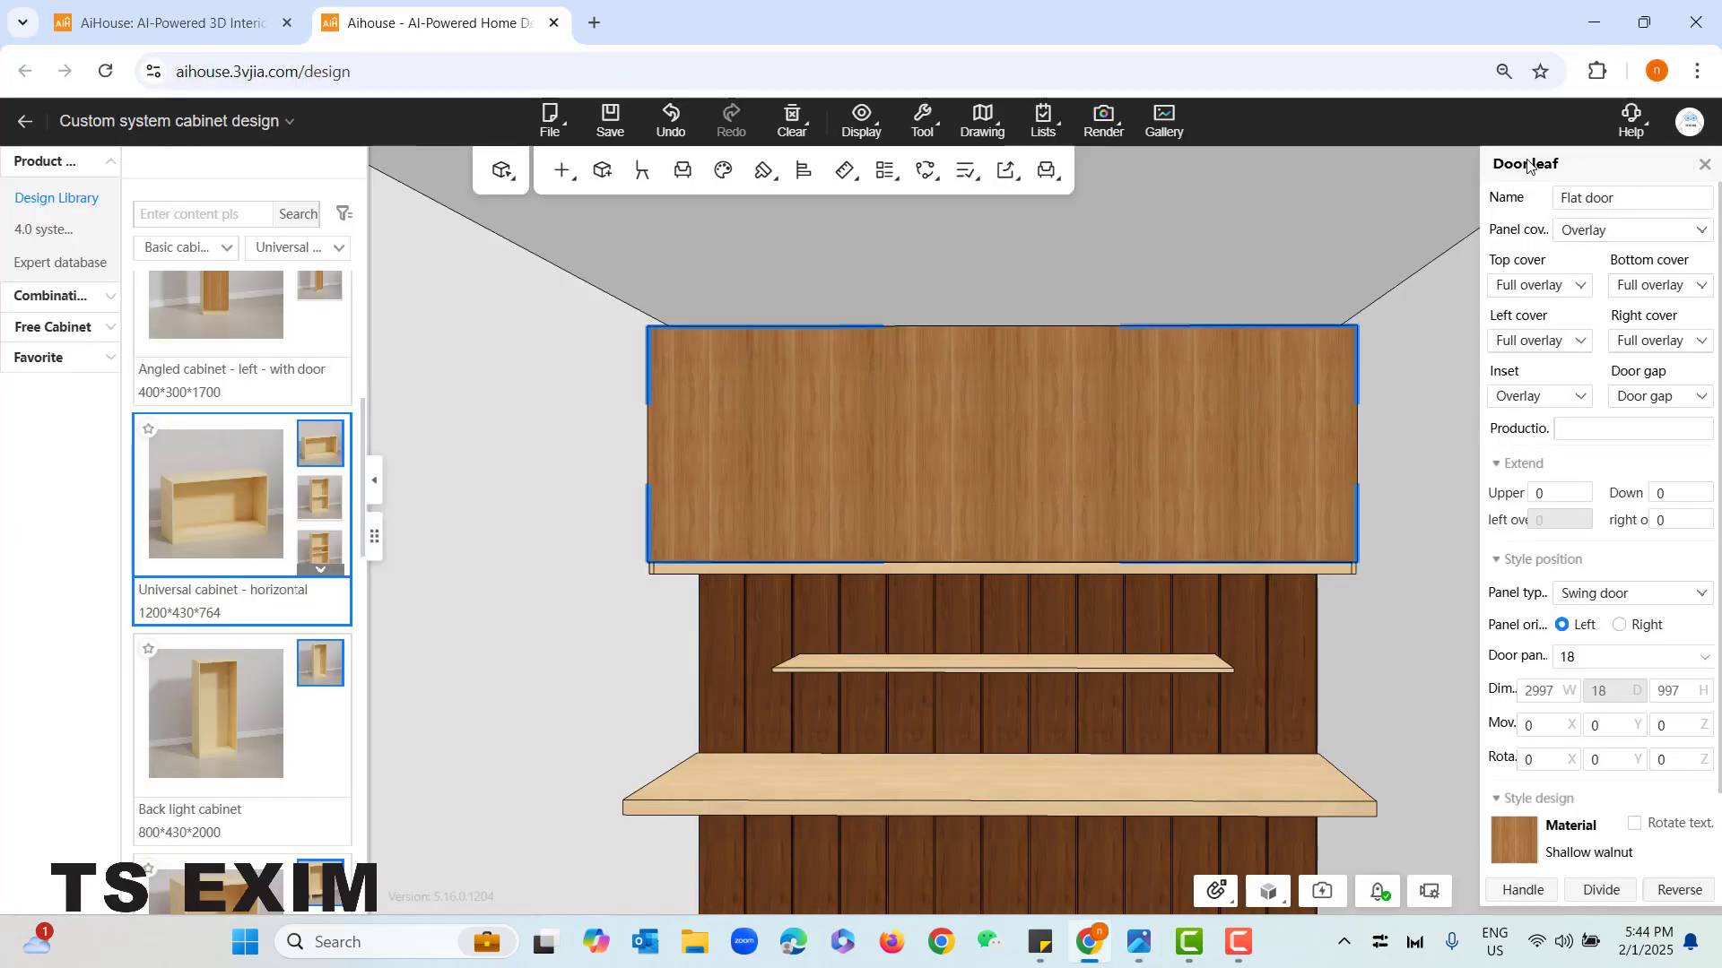
scroll(1638, 861, "down", 1)
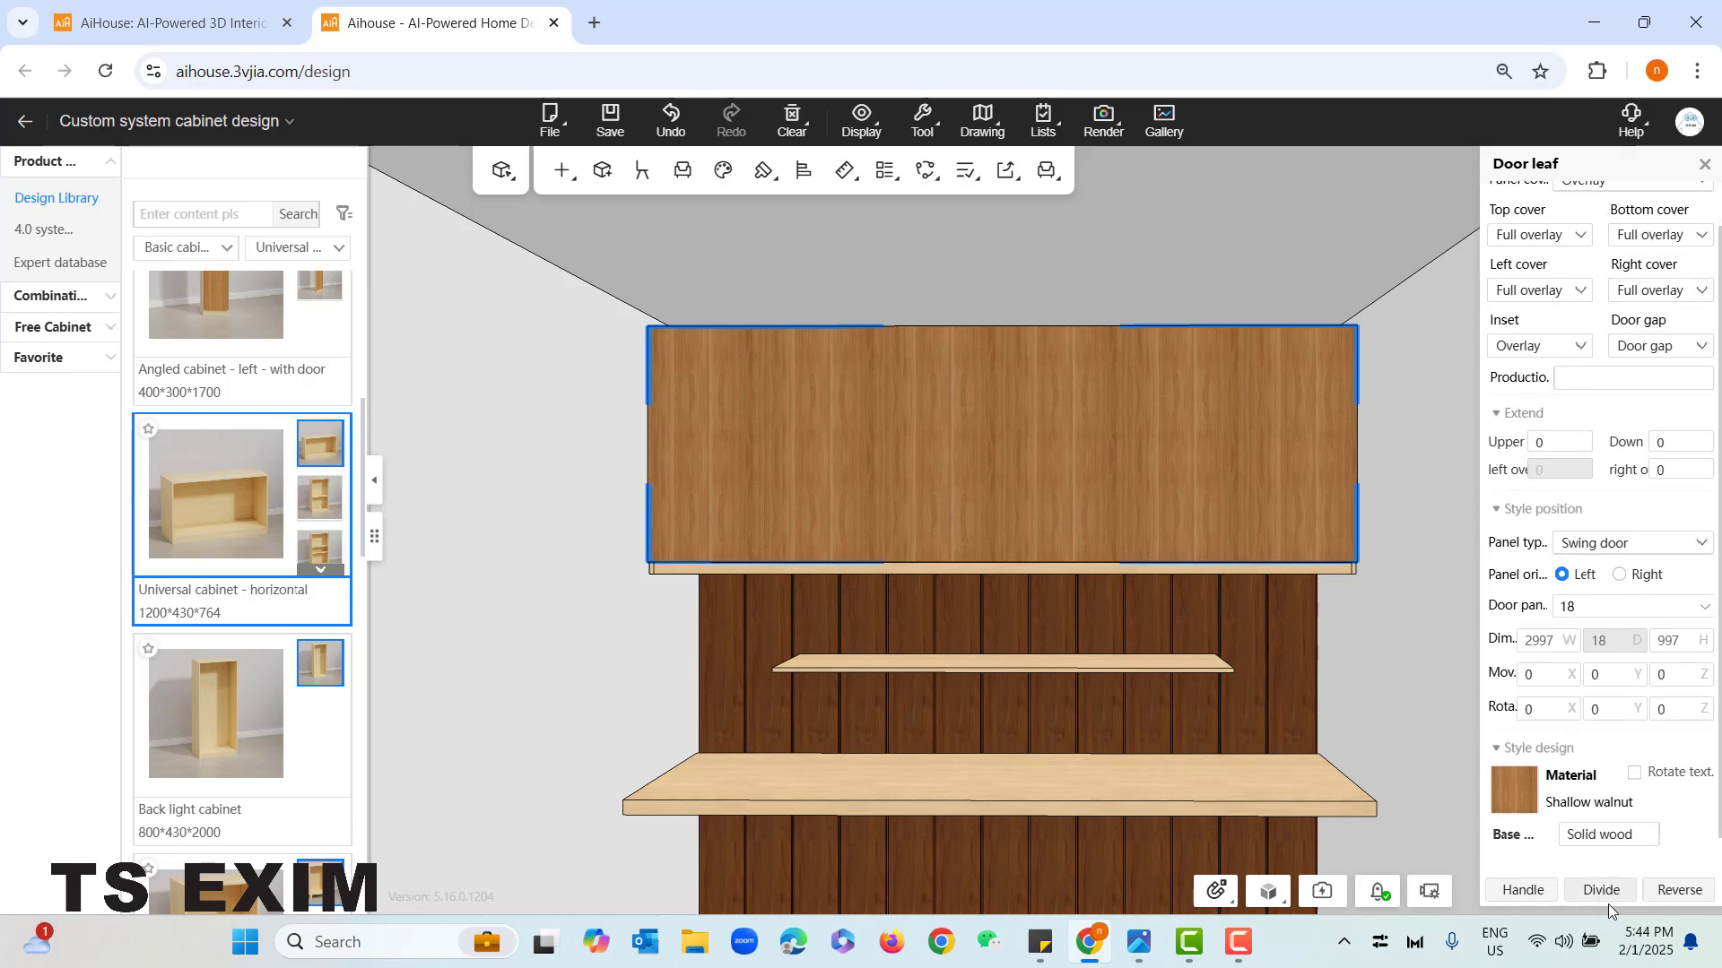
left_click(1602, 890)
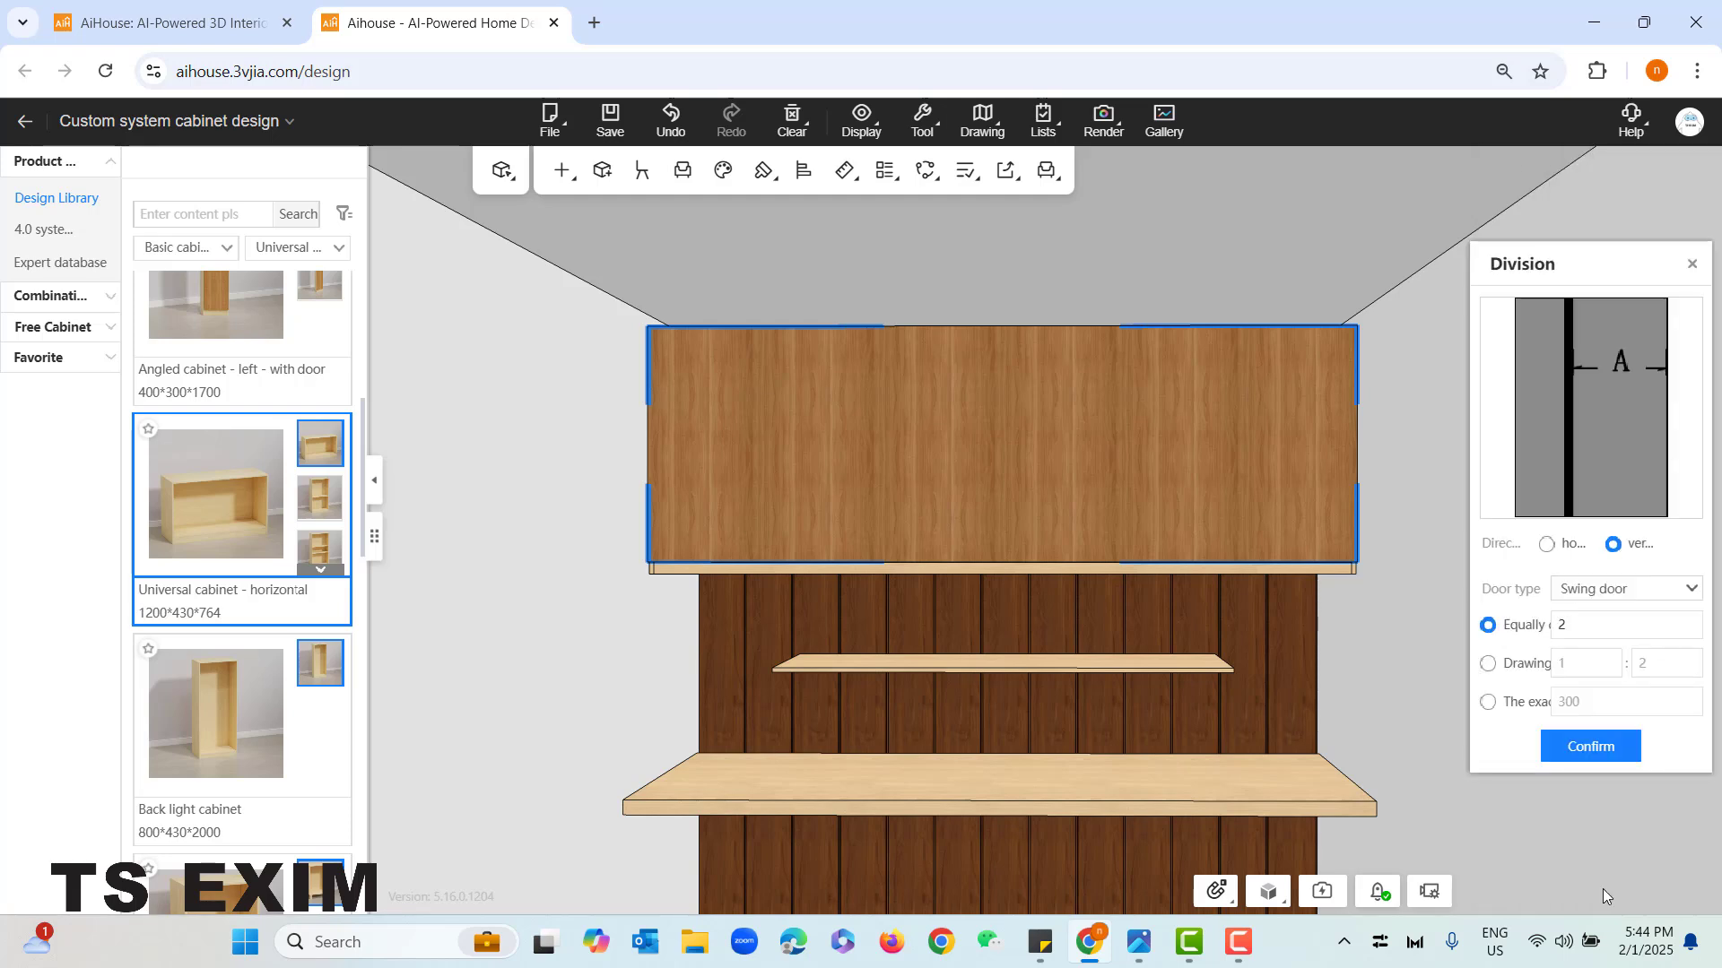
left_click(1547, 547)
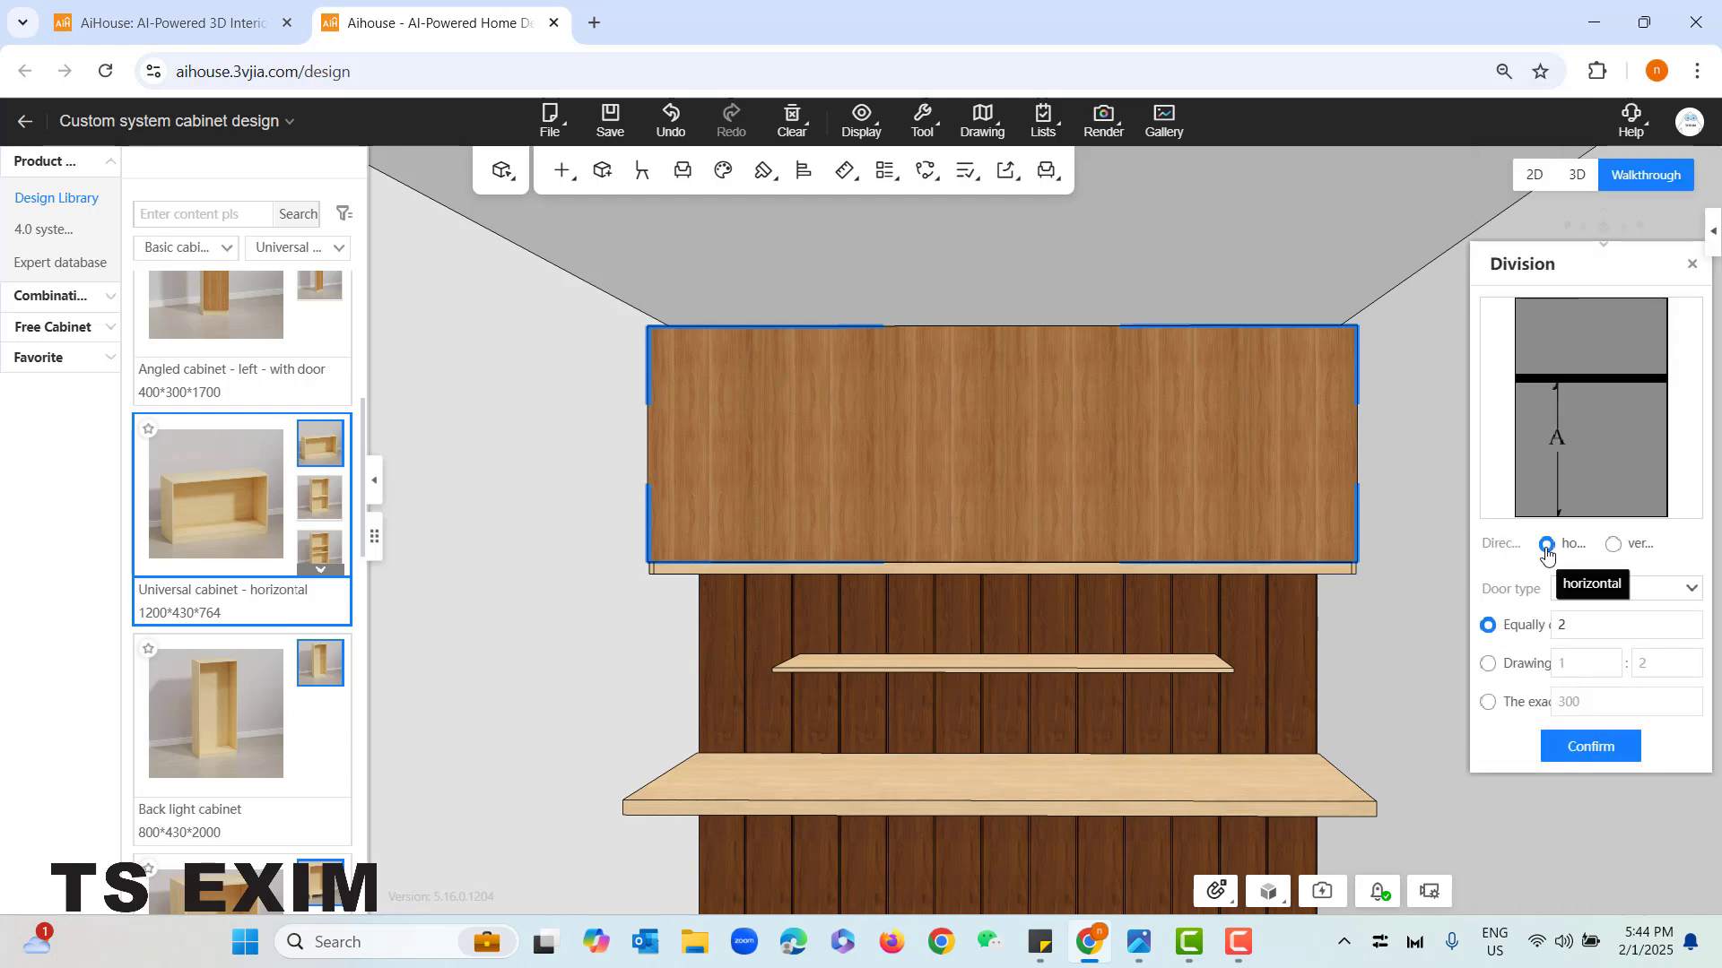
left_click(1613, 544)
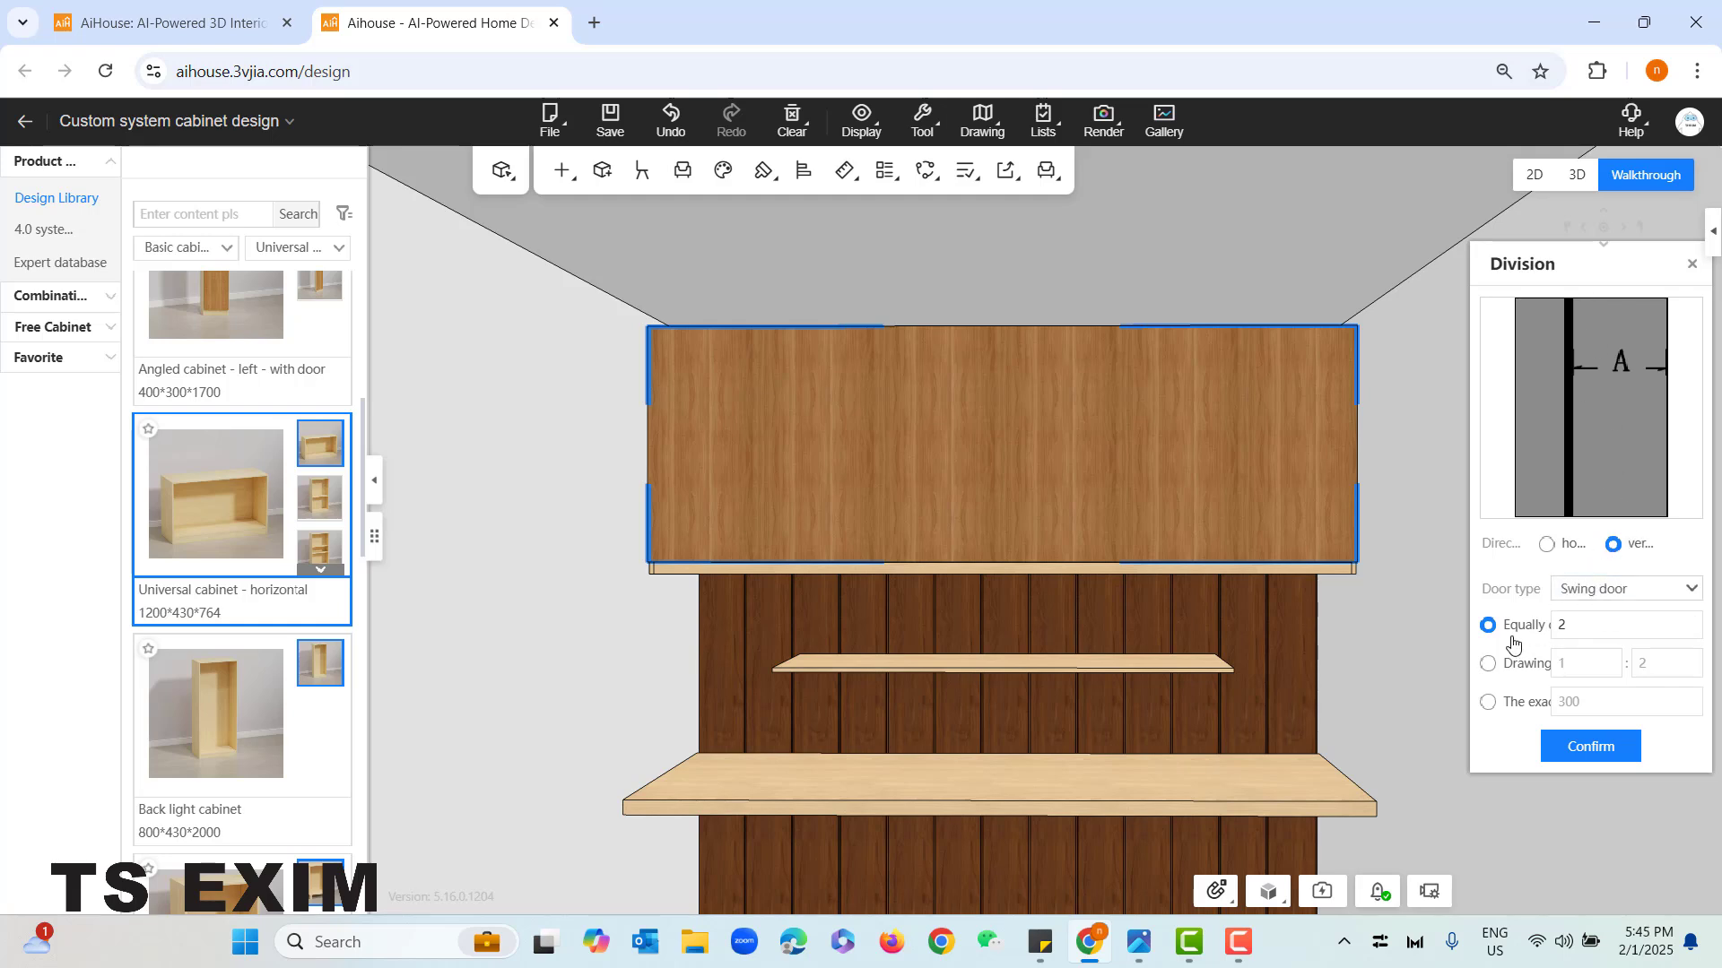
left_click(1695, 619)
left_click(1590, 749)
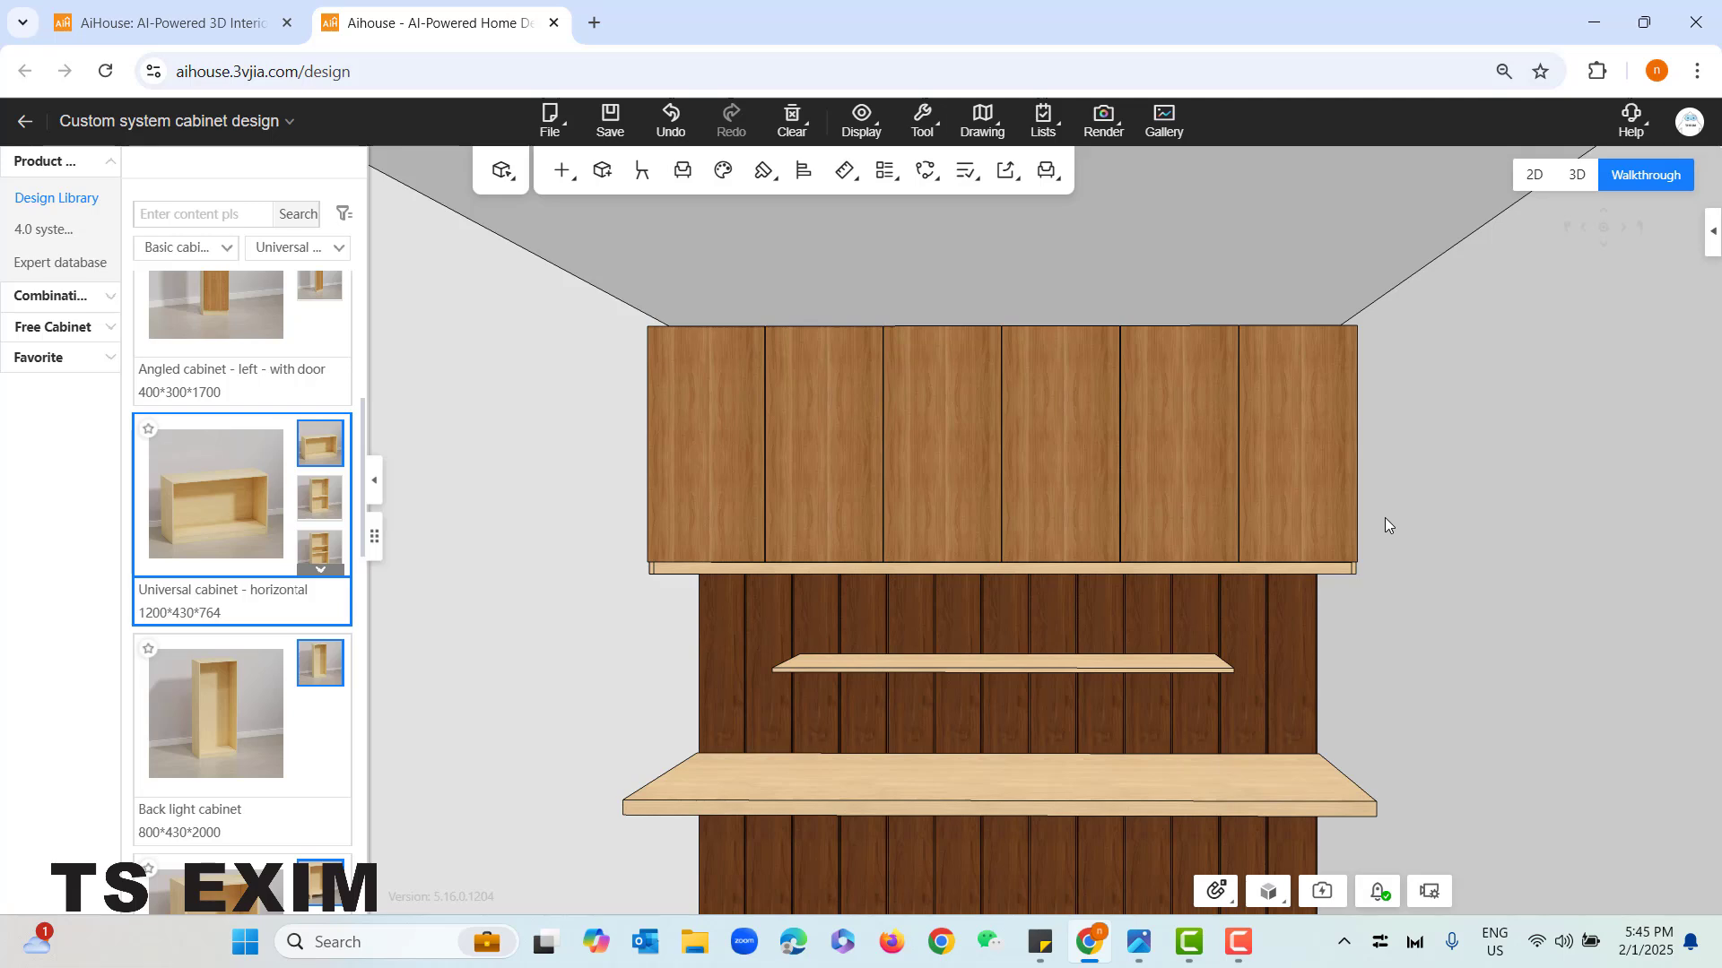
left_click(767, 384)
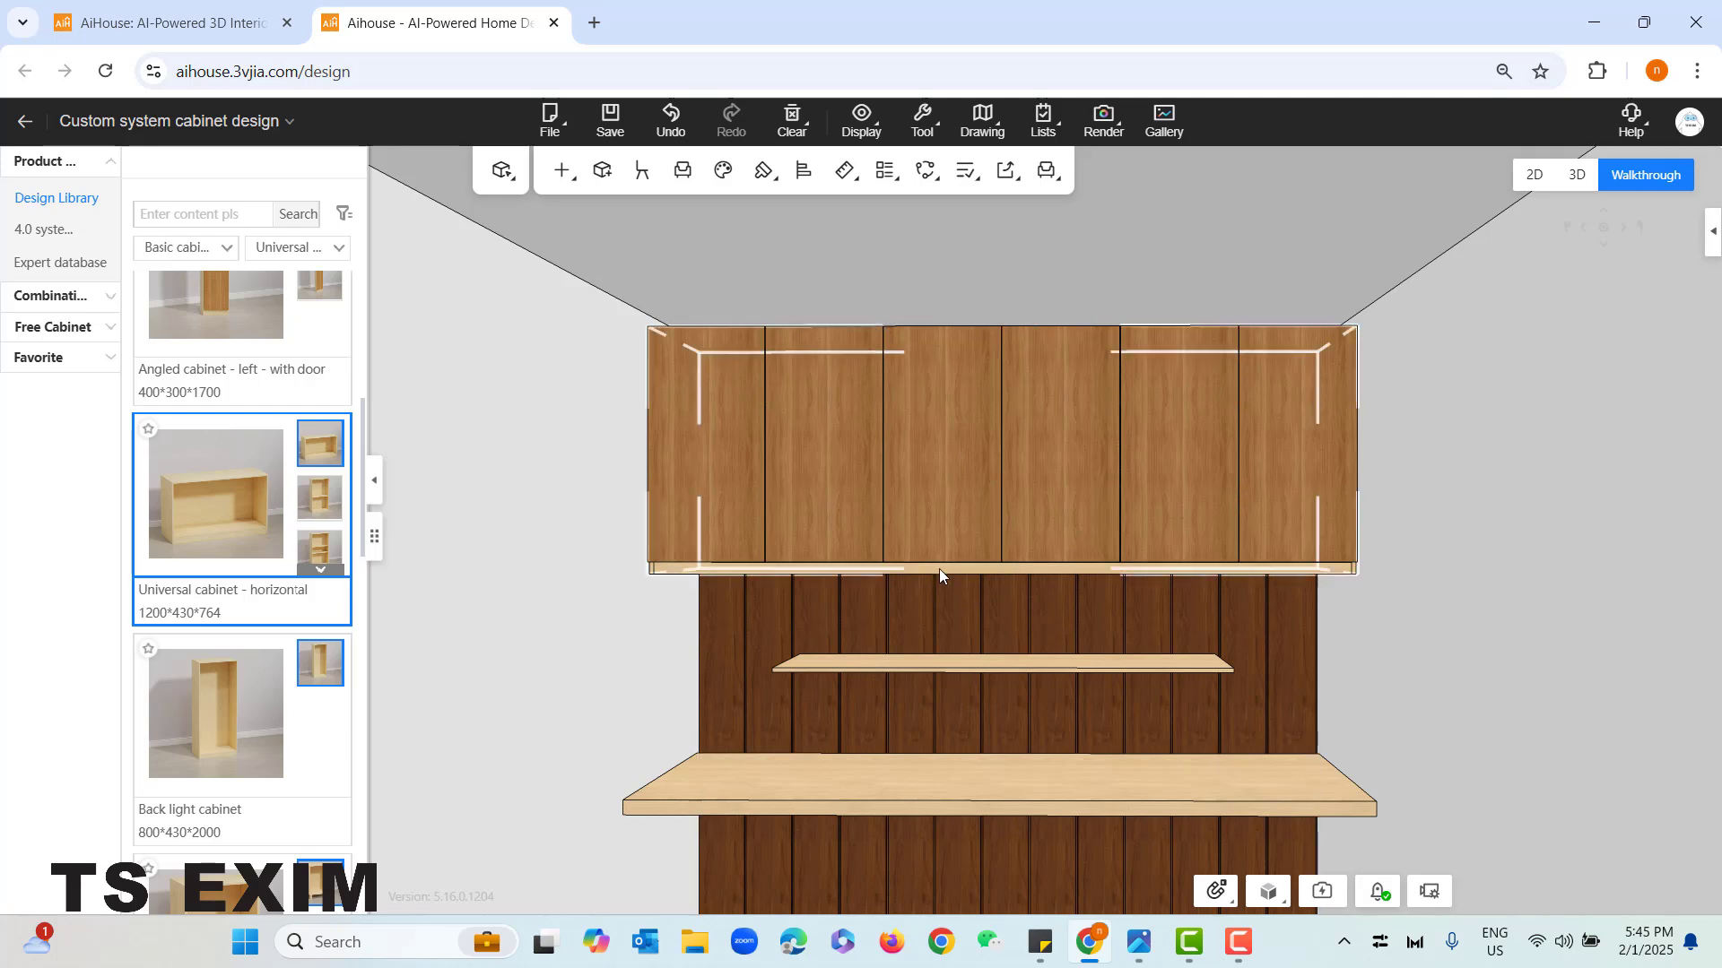
double_click(1199, 538)
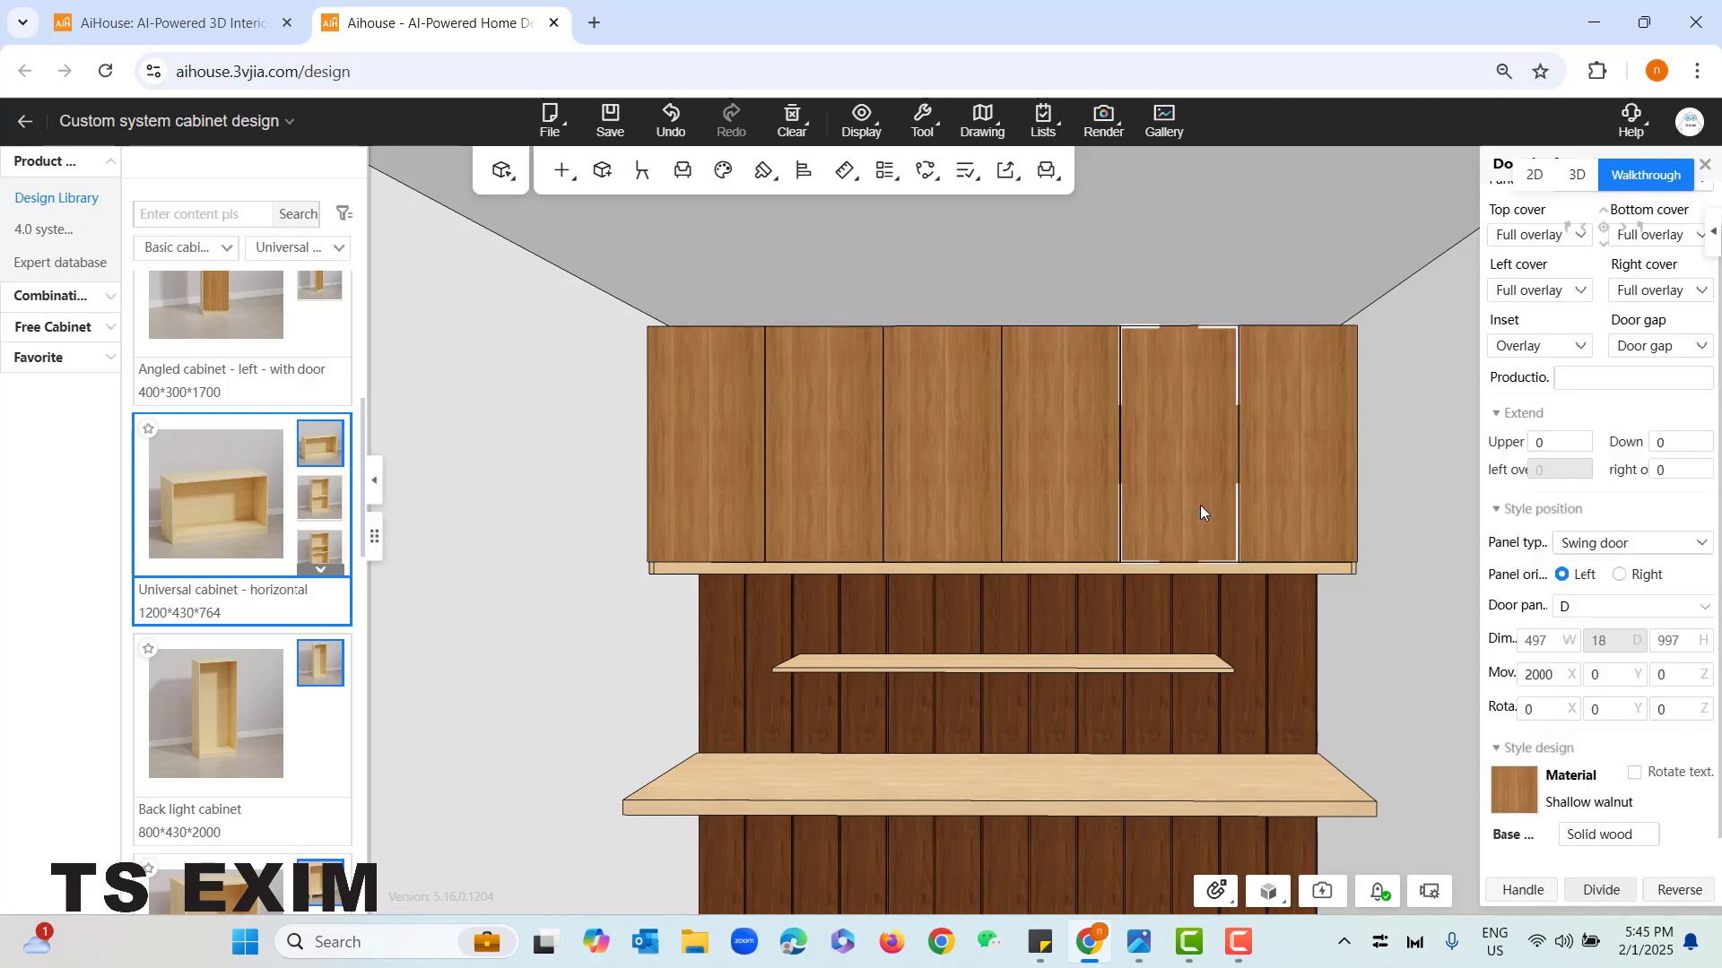
left_click(1705, 166)
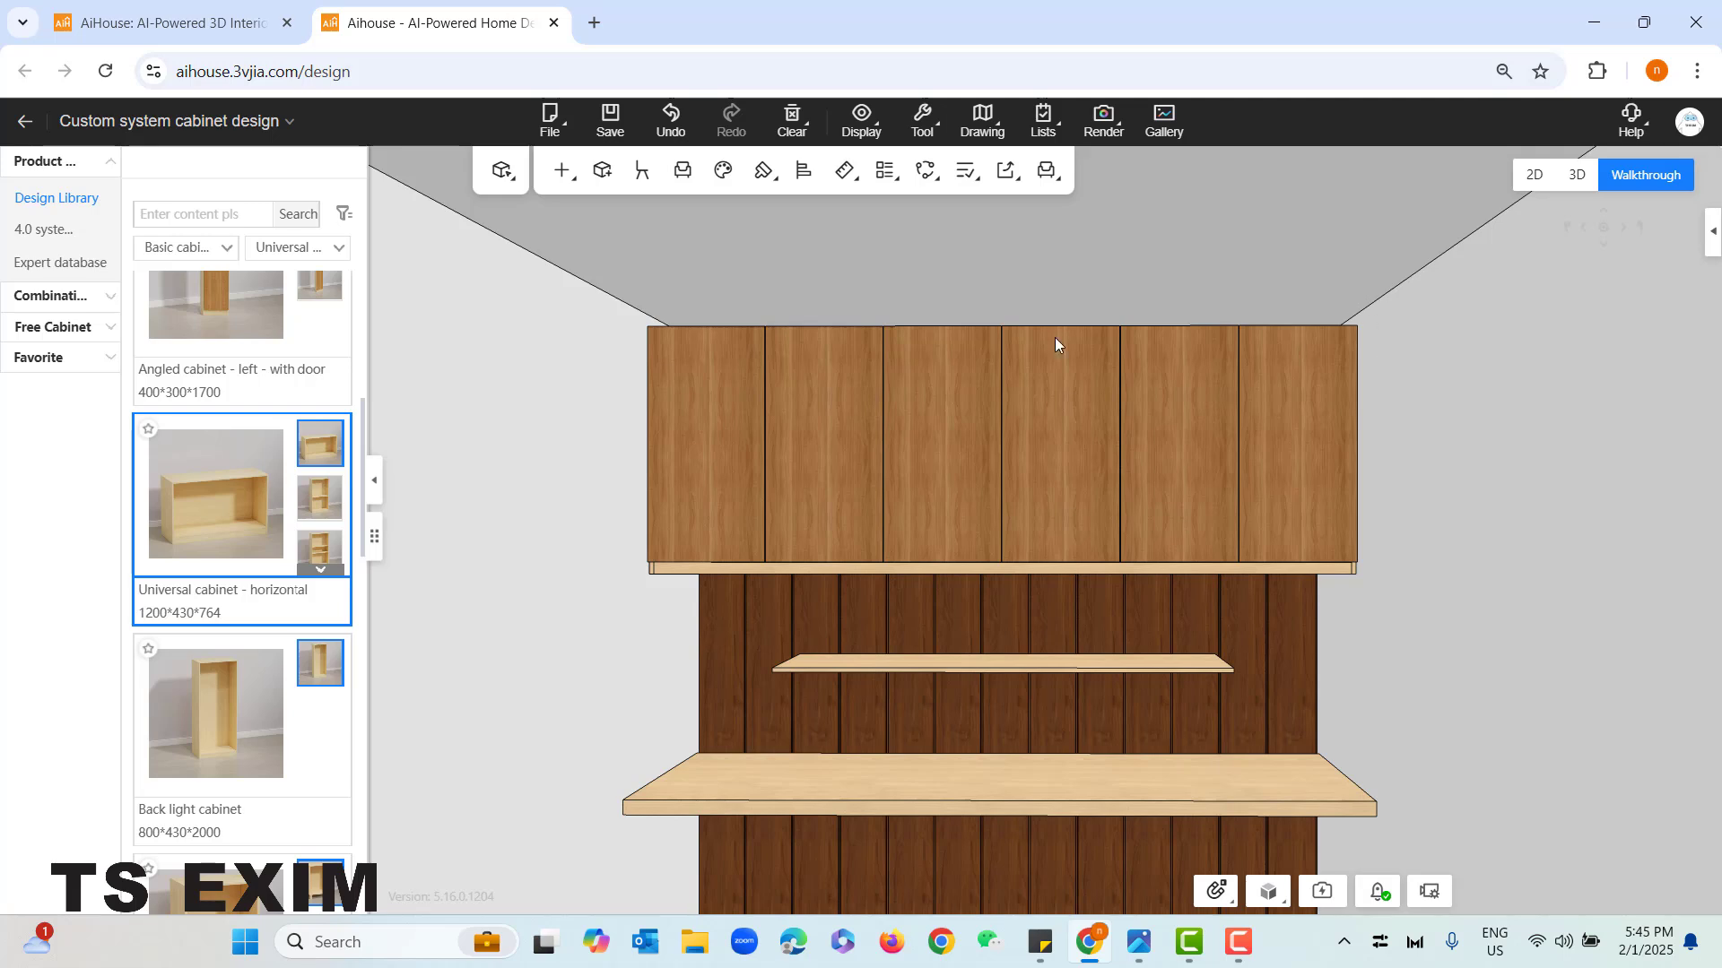
- Add a top sealing panel filler to the overhead cabinet
right_click(728, 574)
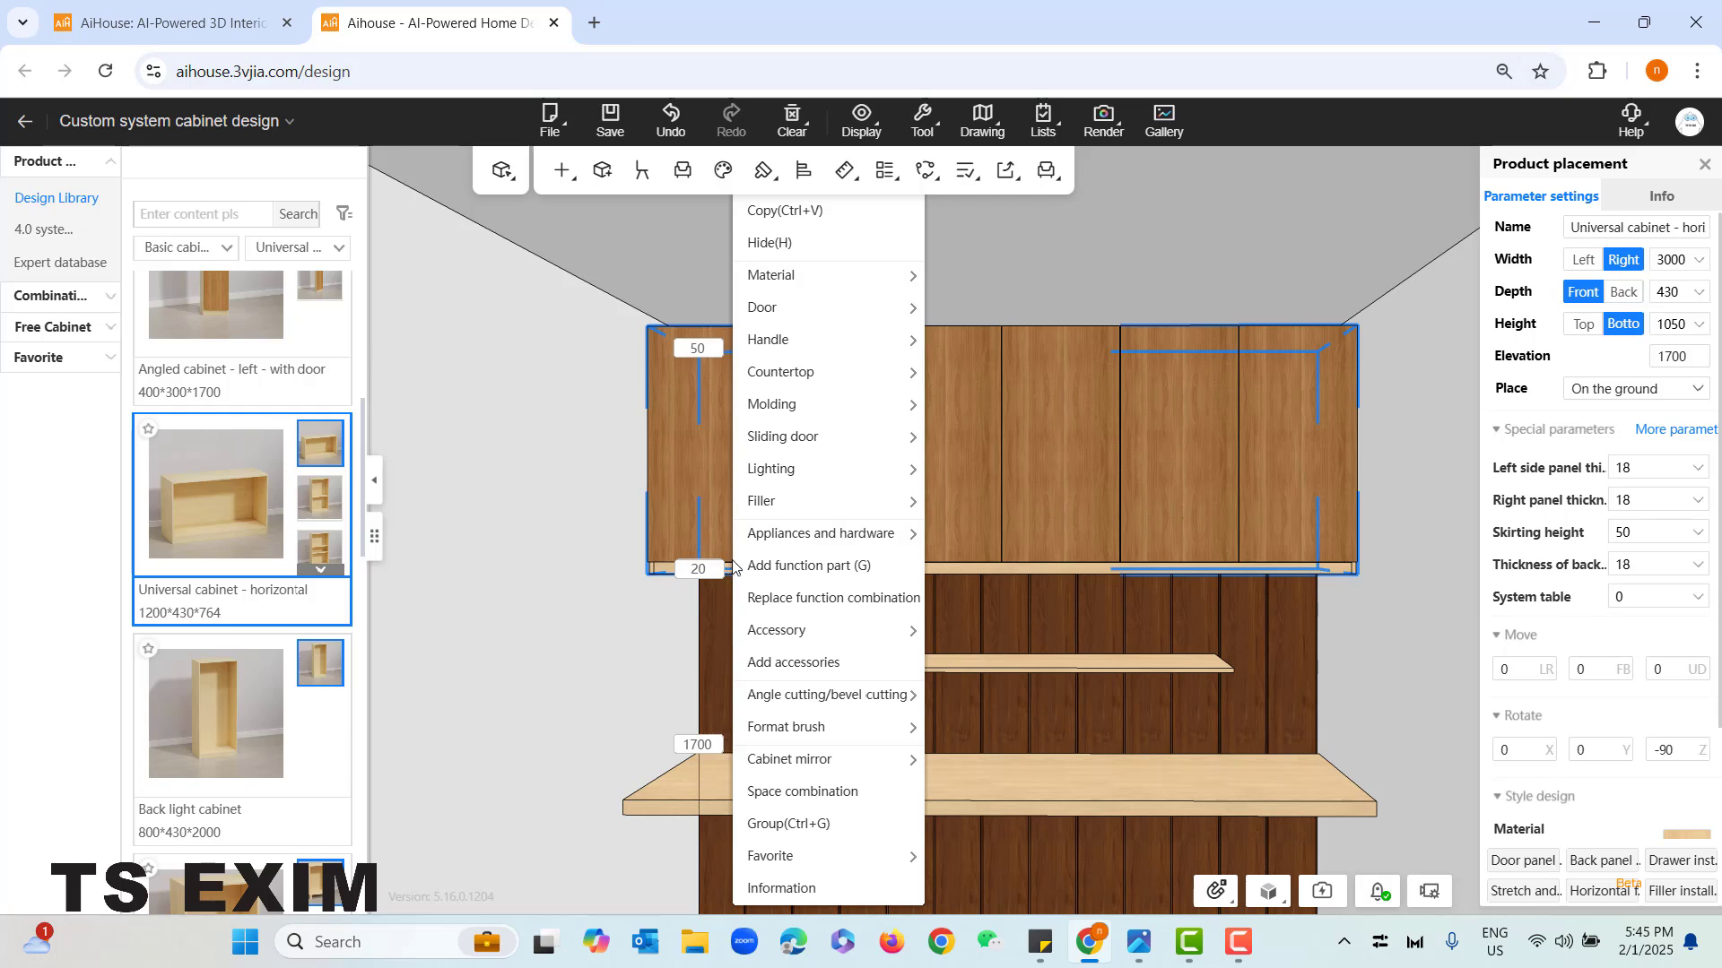
mouse_move(773, 506)
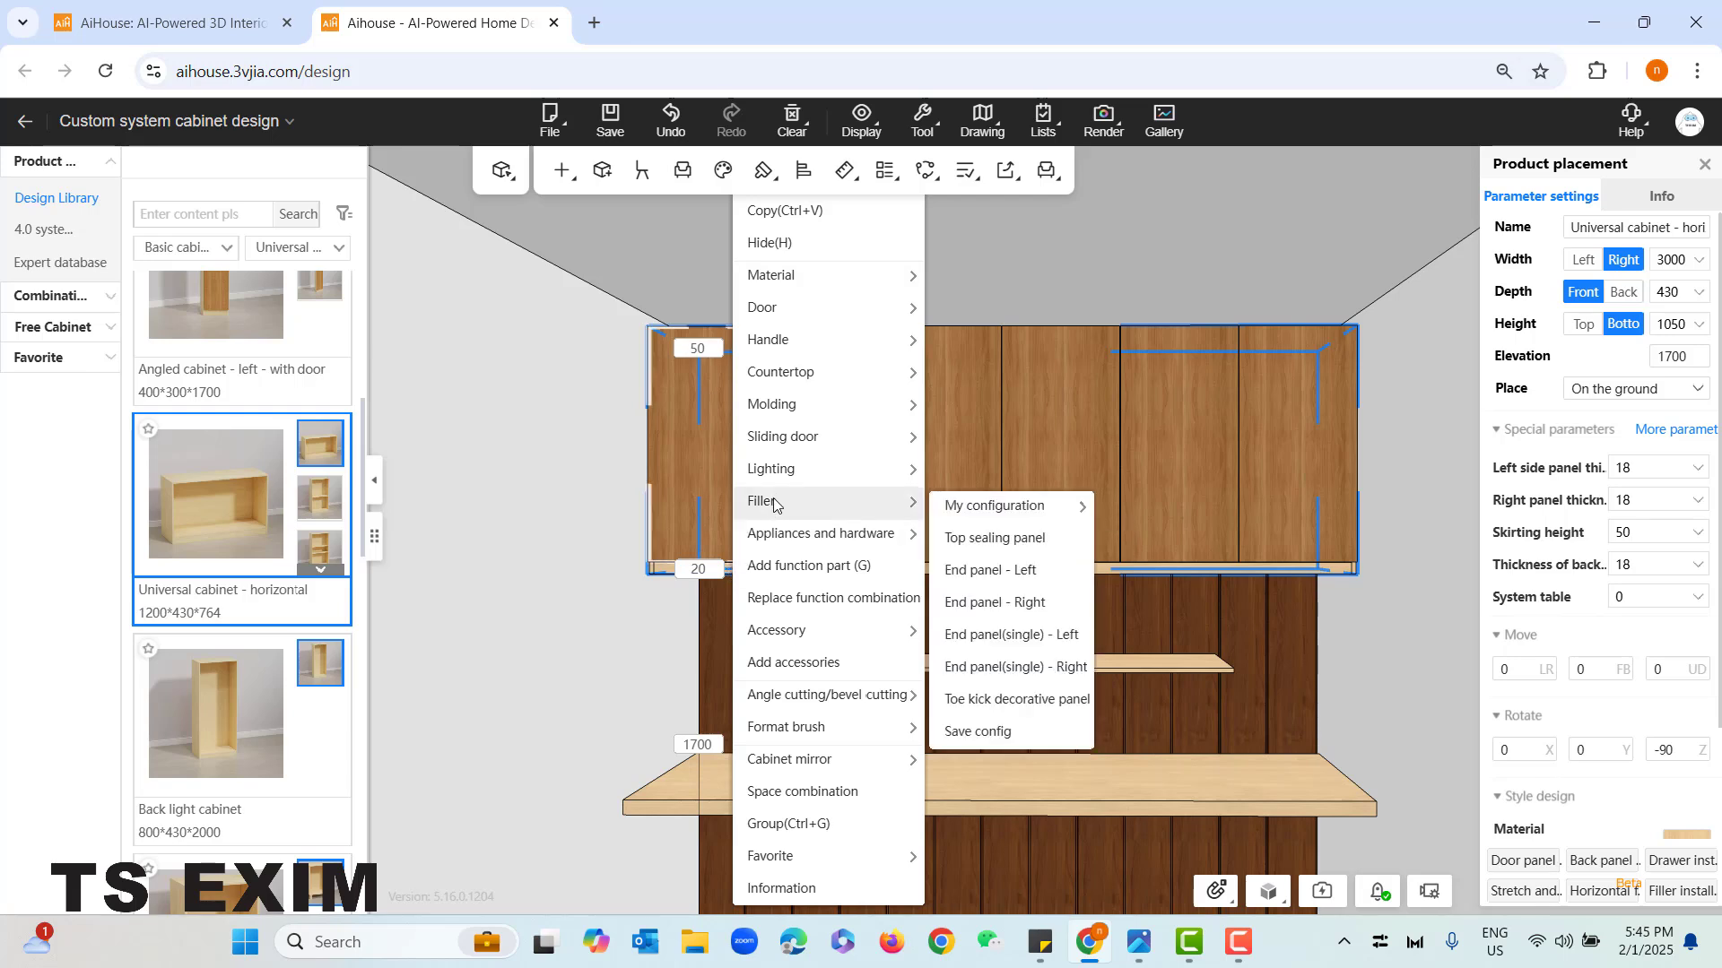
left_click(1040, 549)
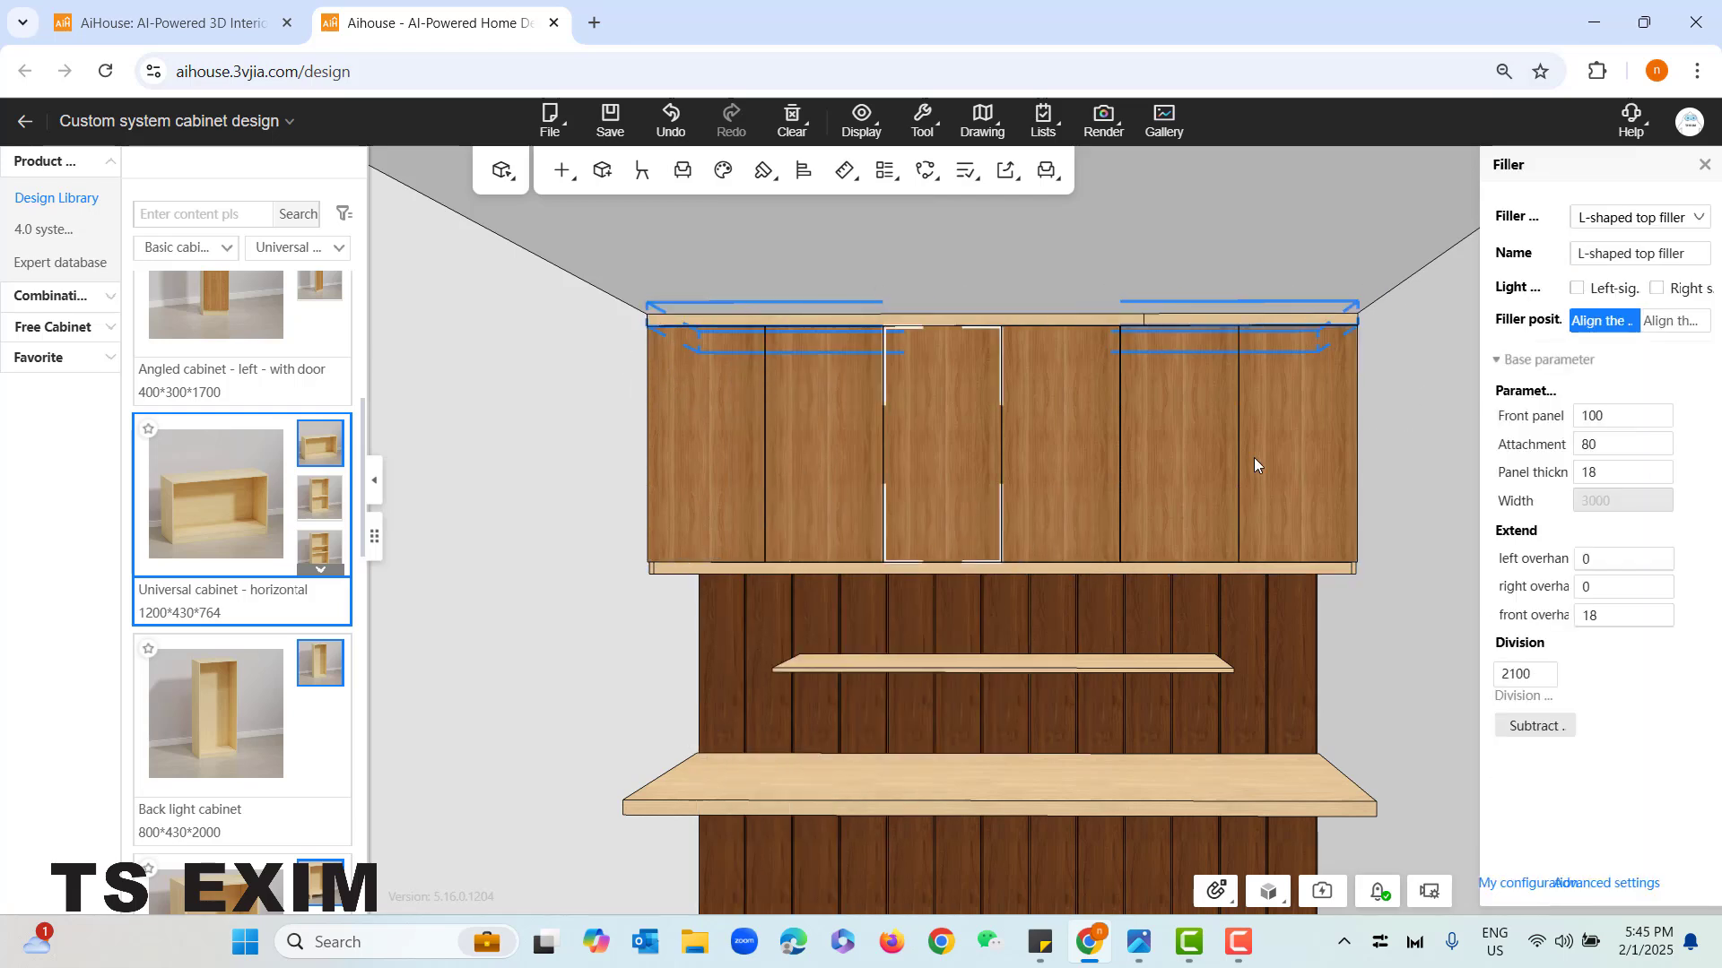
- Set the top filler's front panel to 50 mm to fit the gap below the ceiling
key("q")
key("q")
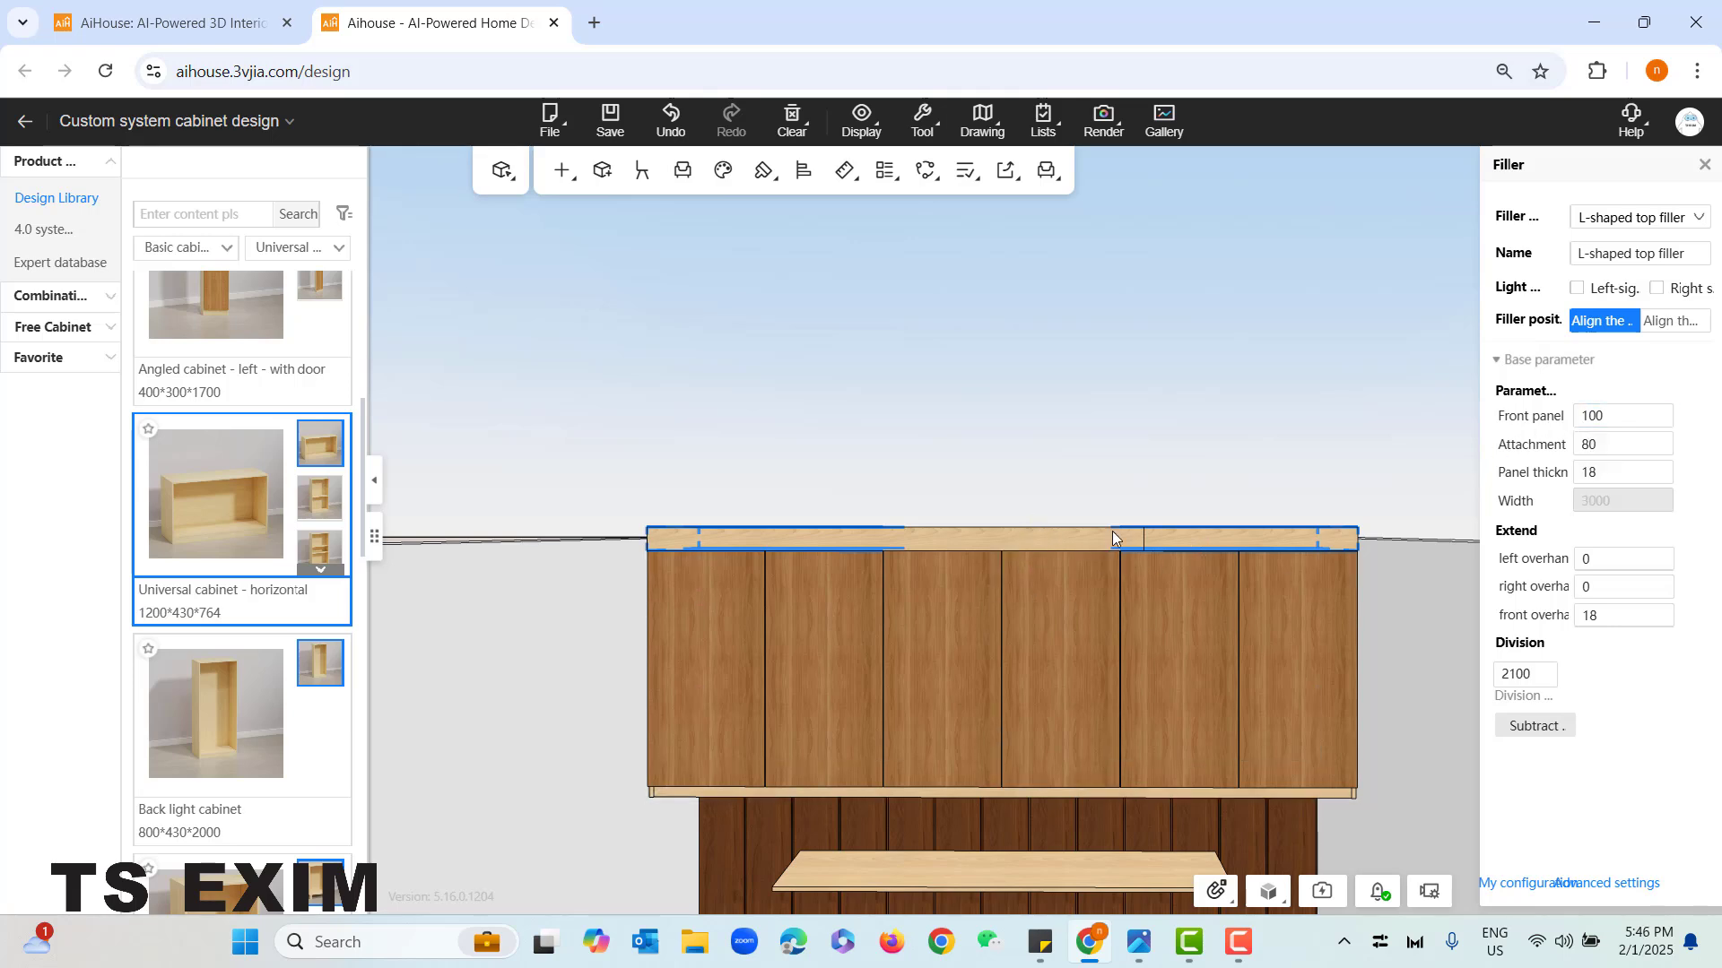
left_click(1605, 416)
double_click(1592, 418)
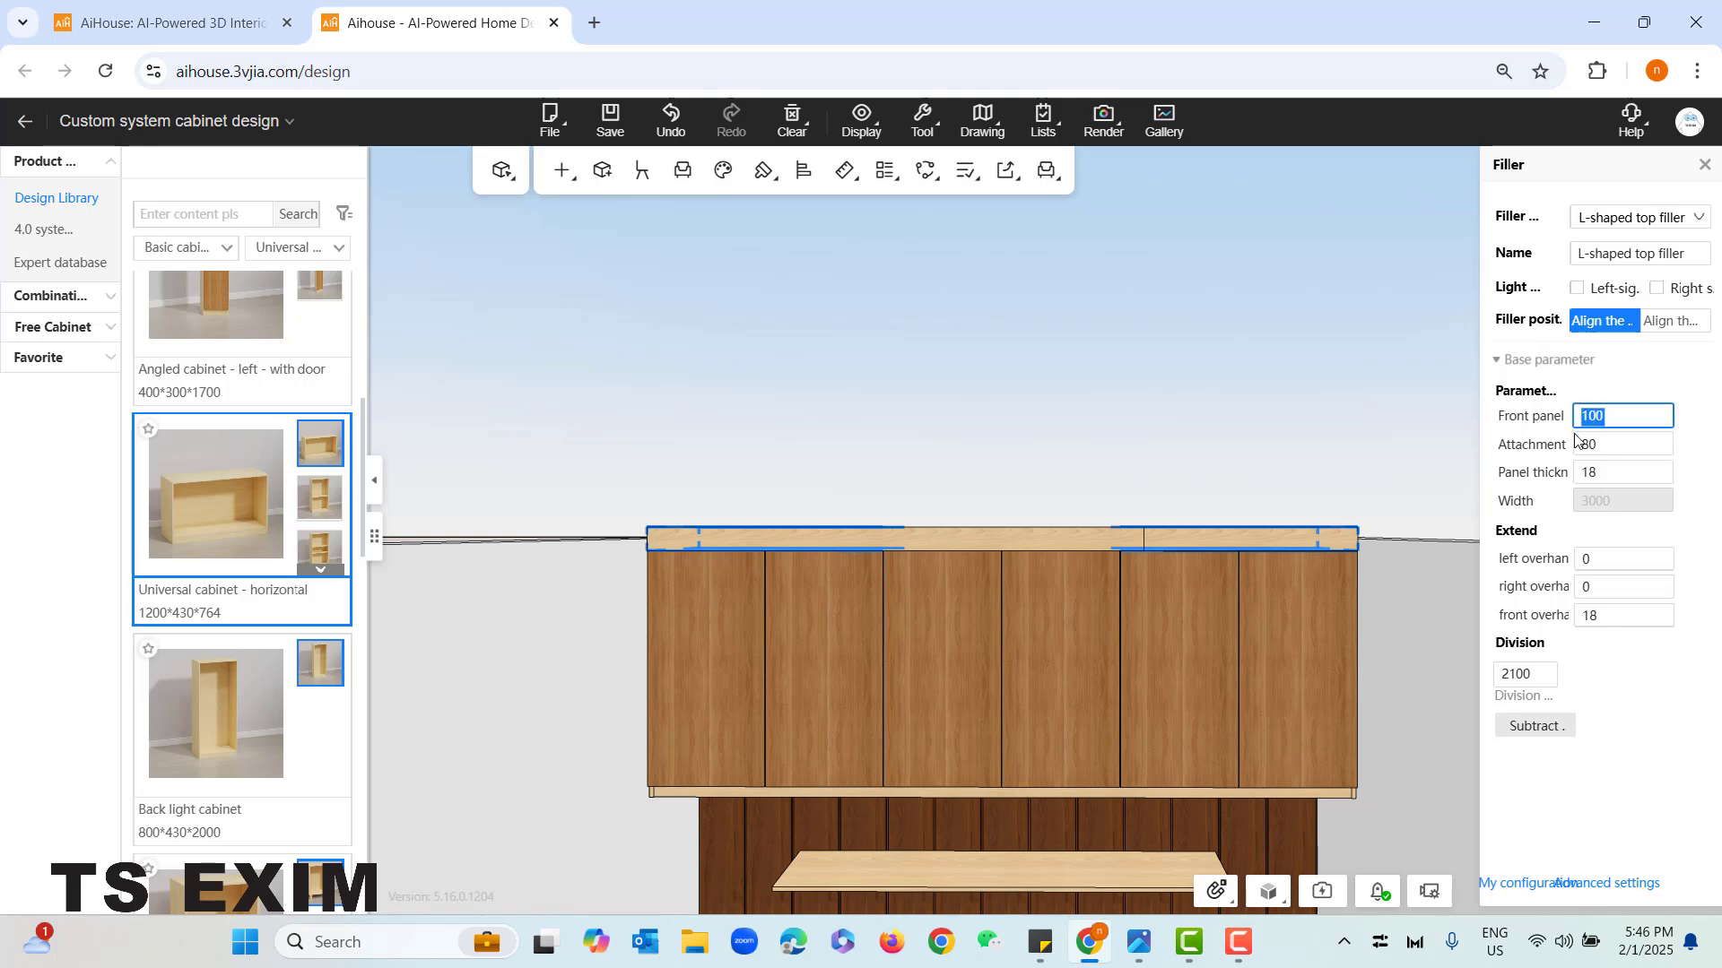
type("50")
key("Return")
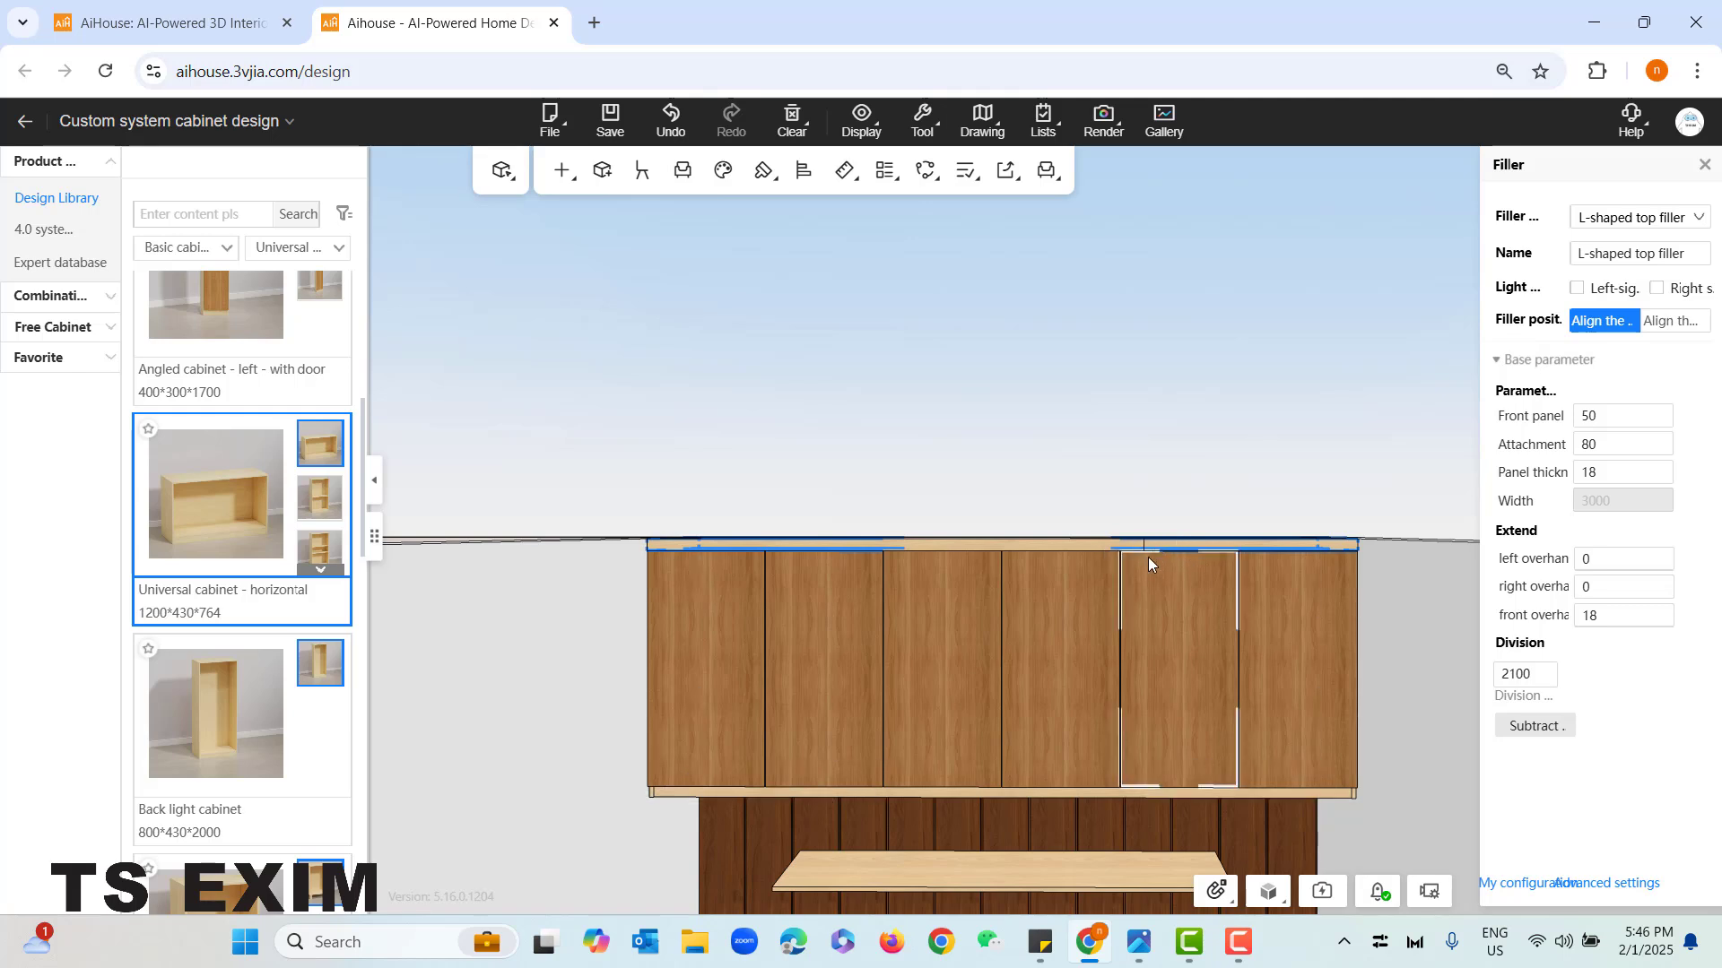
- Set the top filler's division length to 3000 mm, deselect it and check the cabinet from the front
scroll(1146, 547, "up", 2)
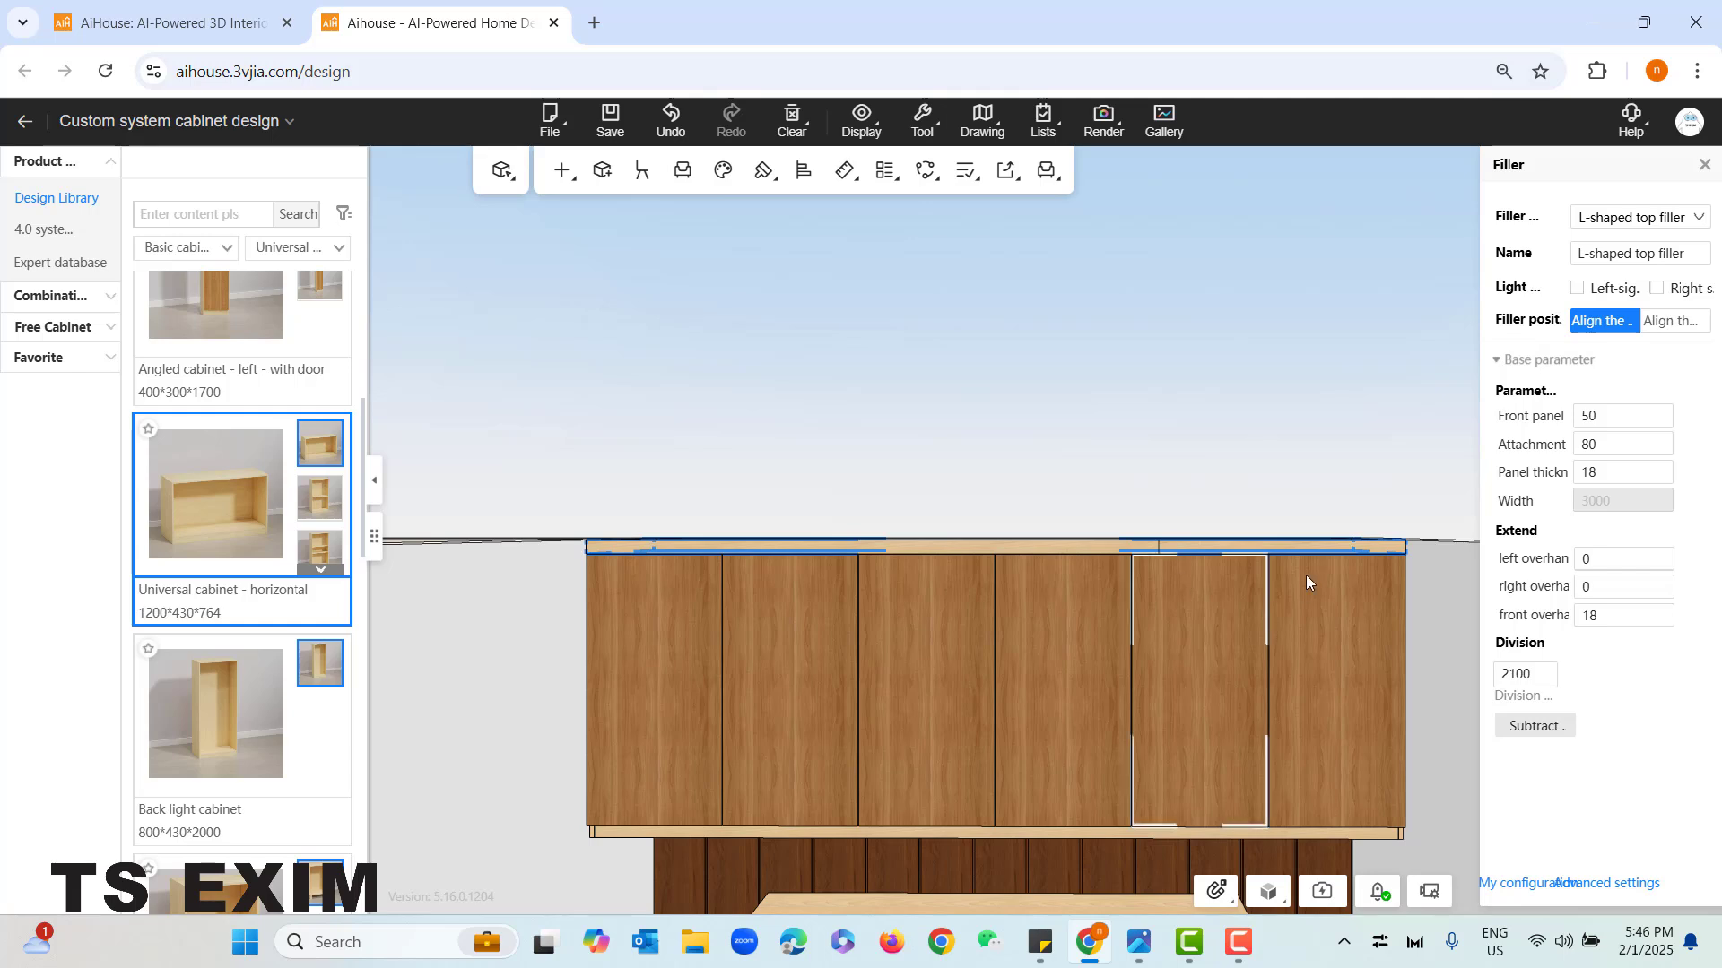
left_click_drag(1550, 677, 1471, 674)
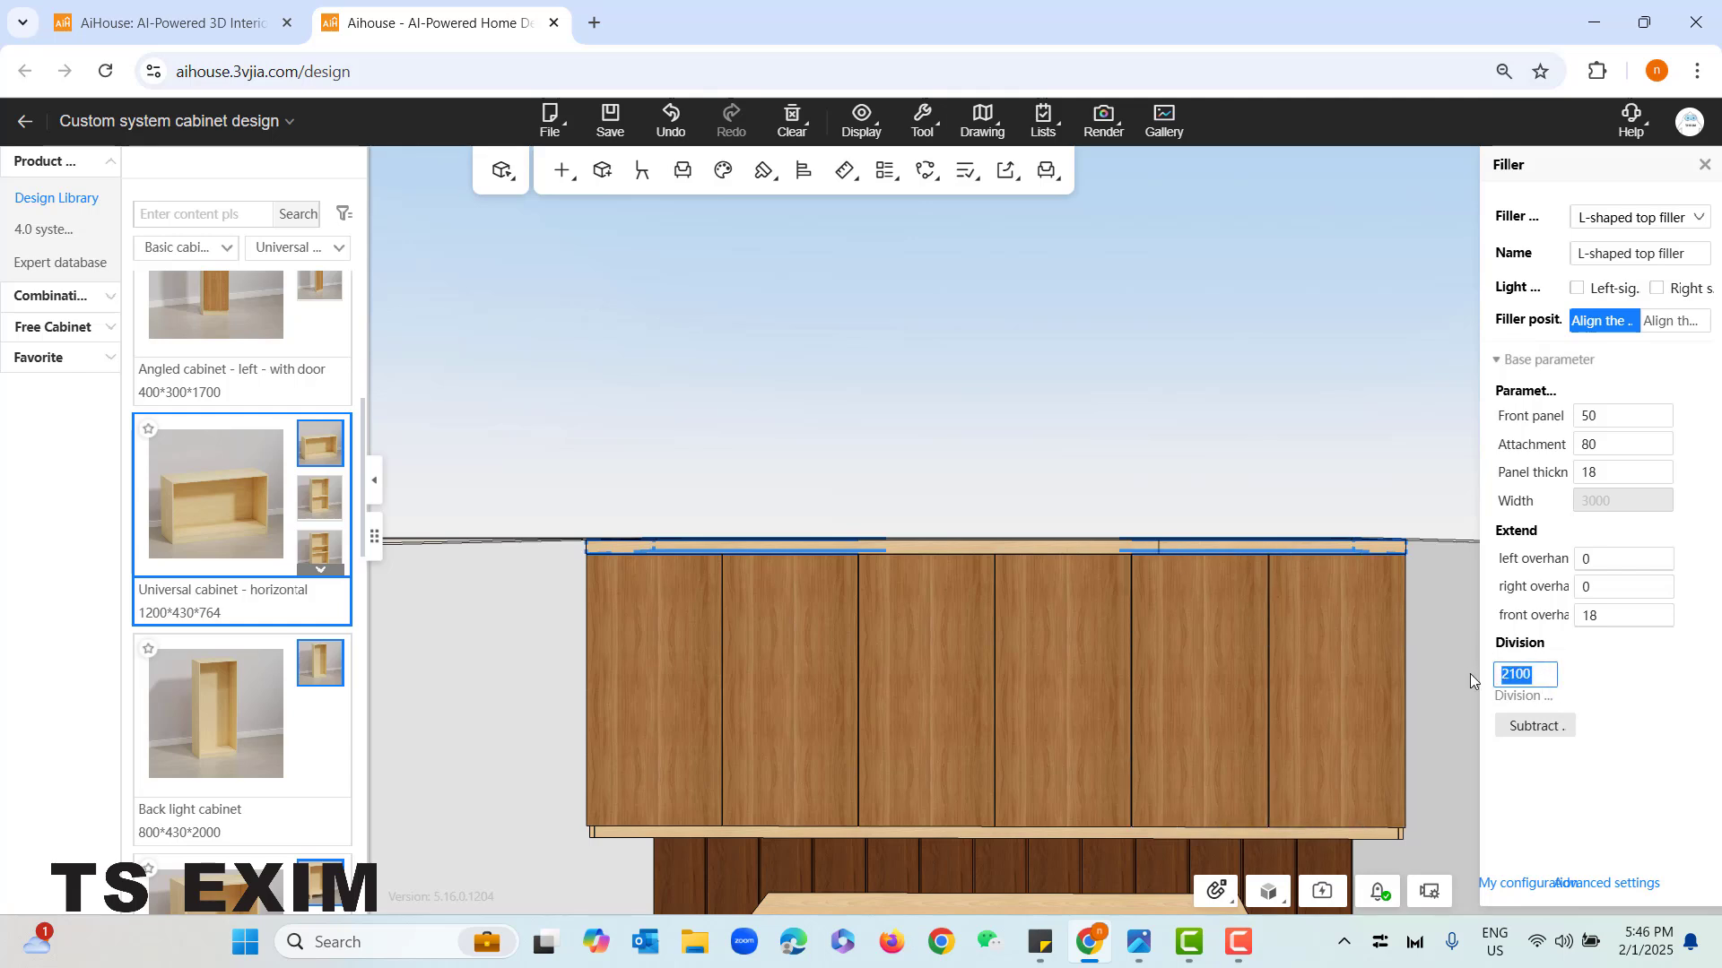
type("3000")
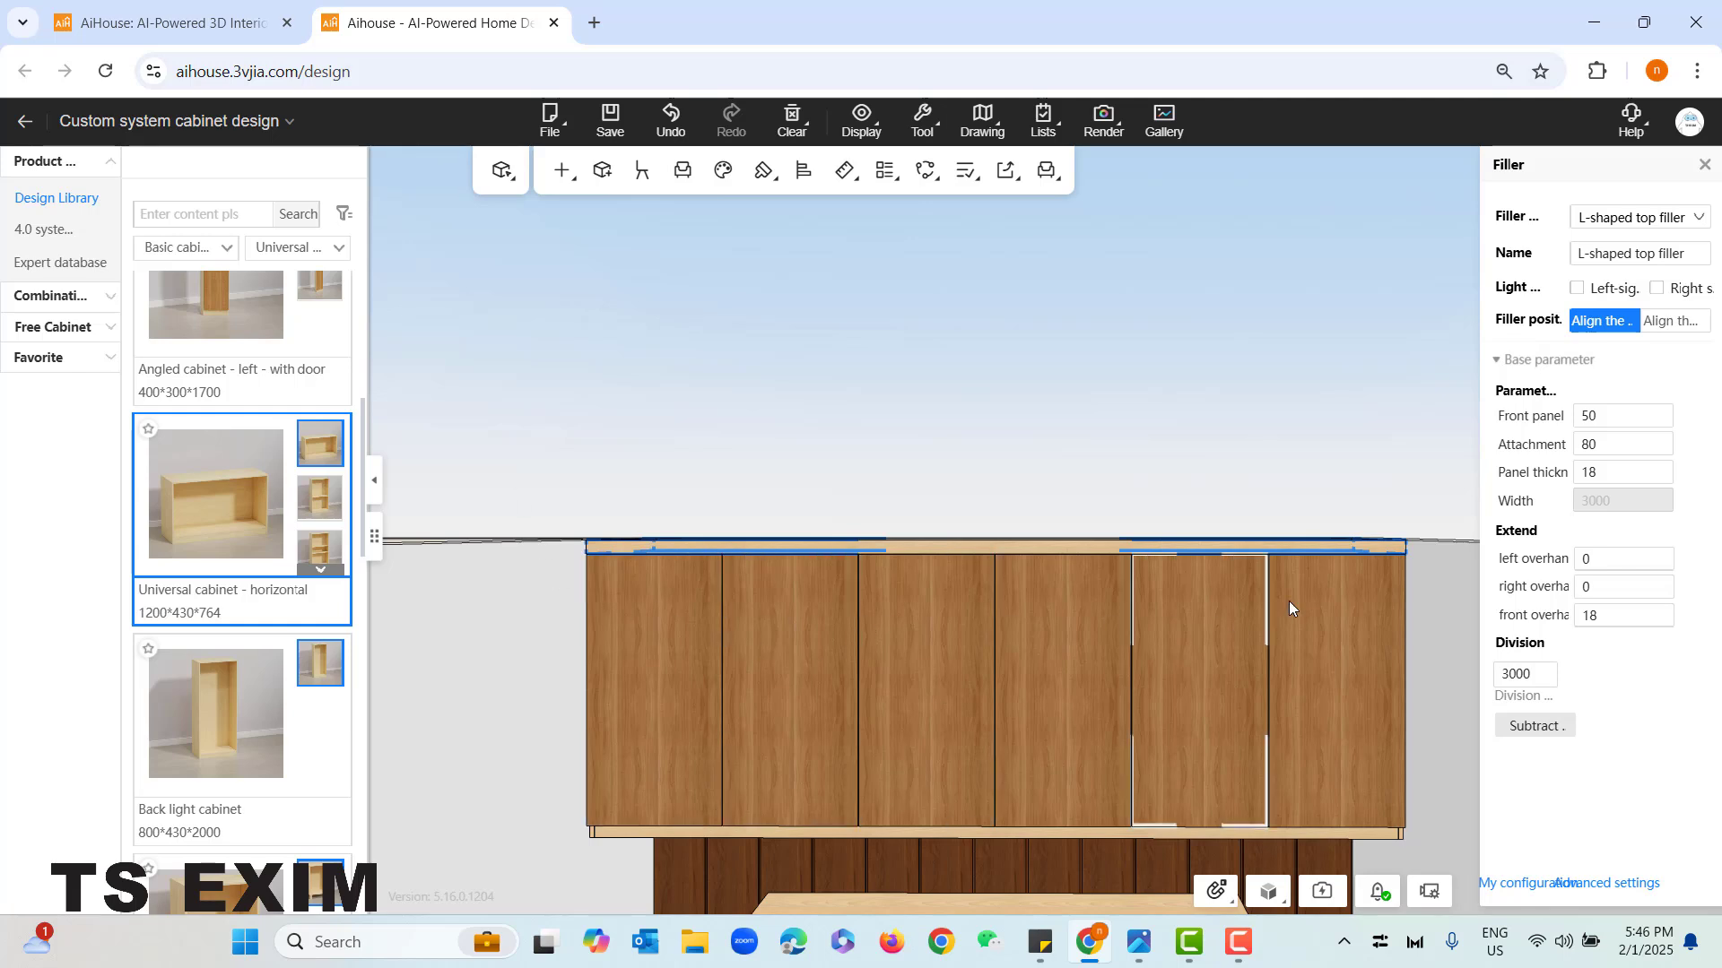
left_click(1457, 585)
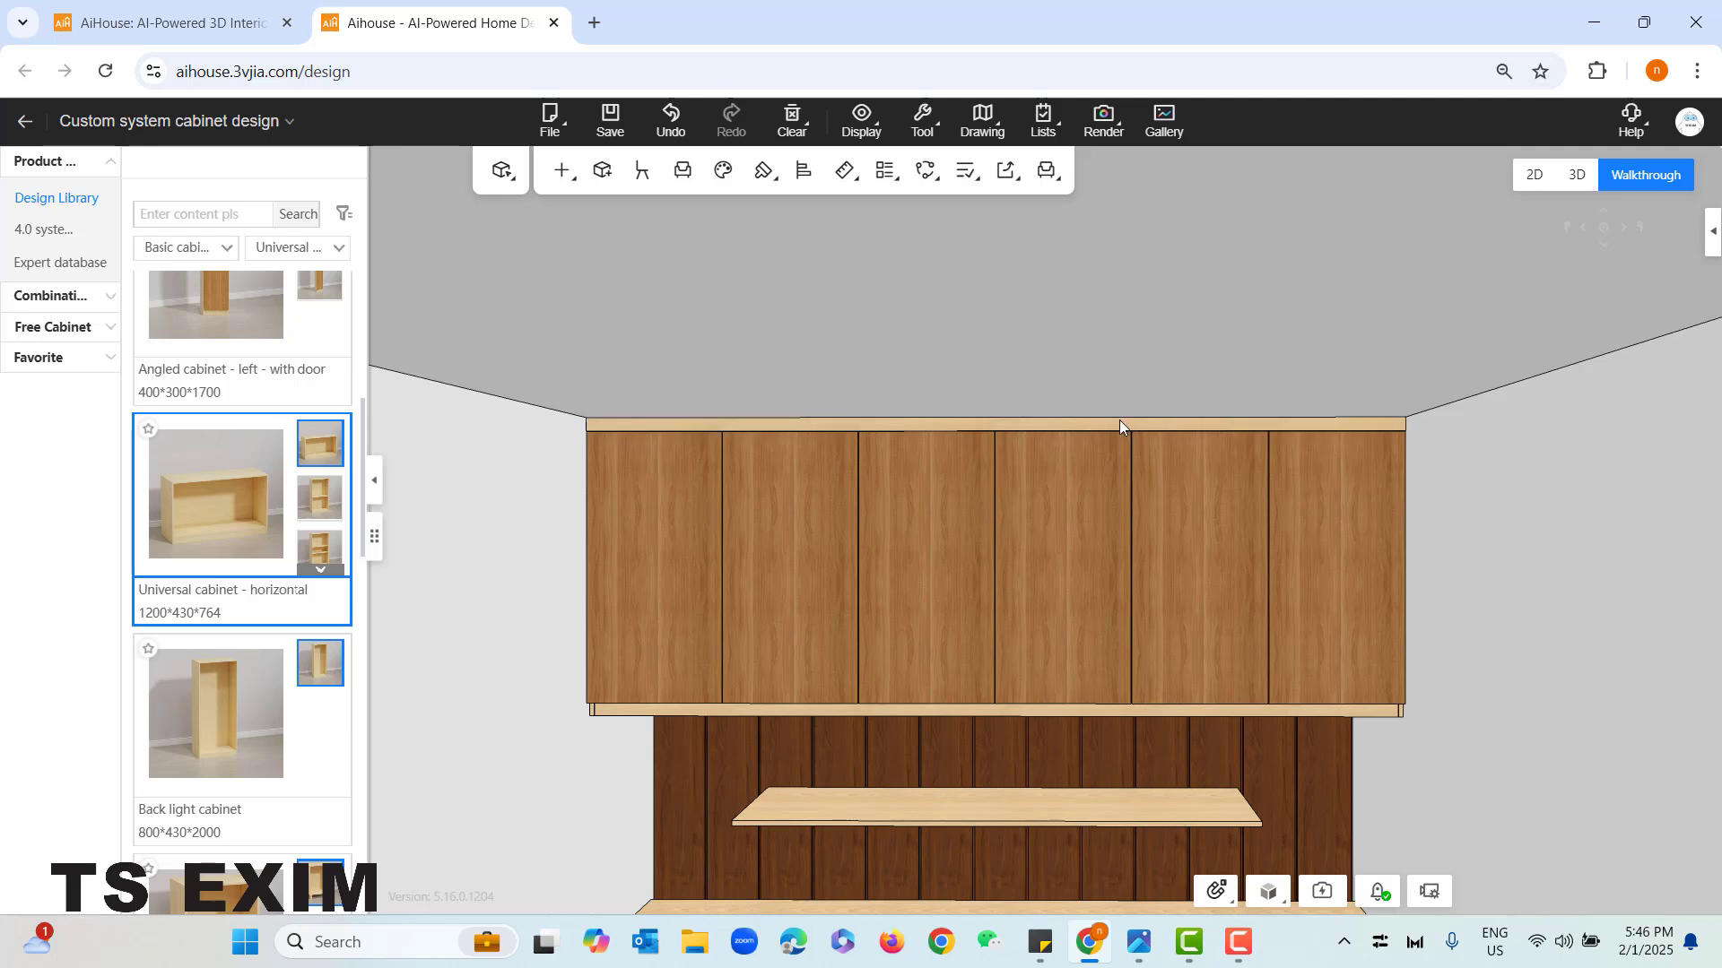
left_click(1119, 422)
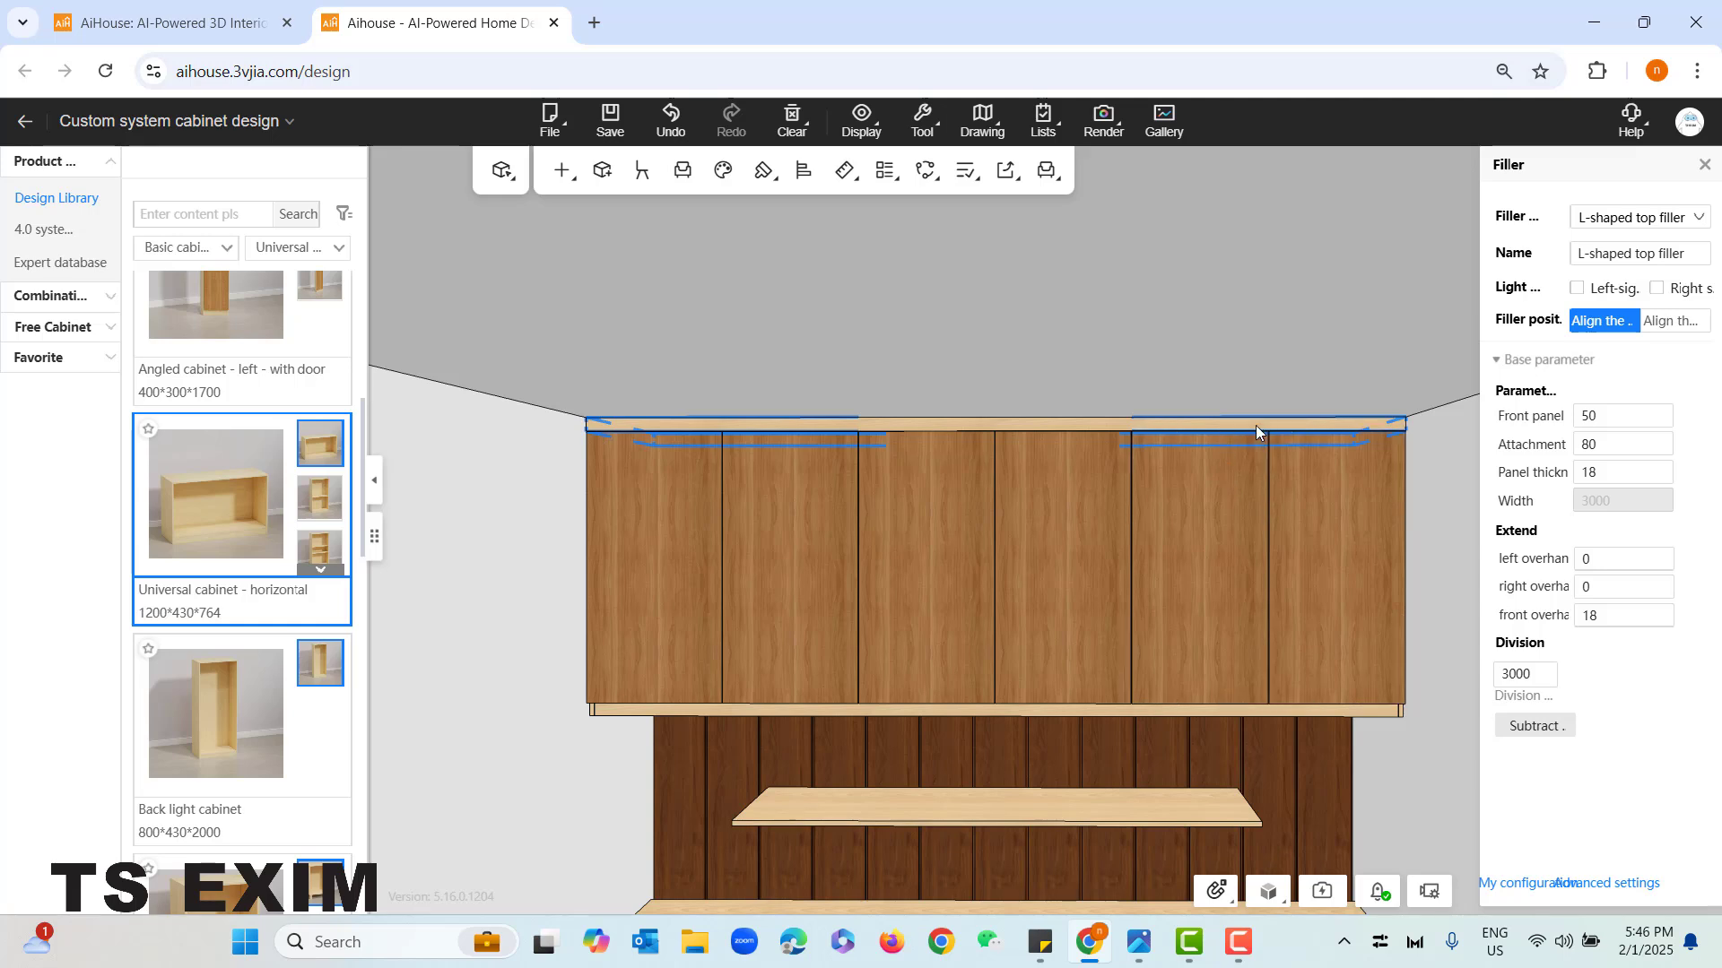
left_click(1443, 616)
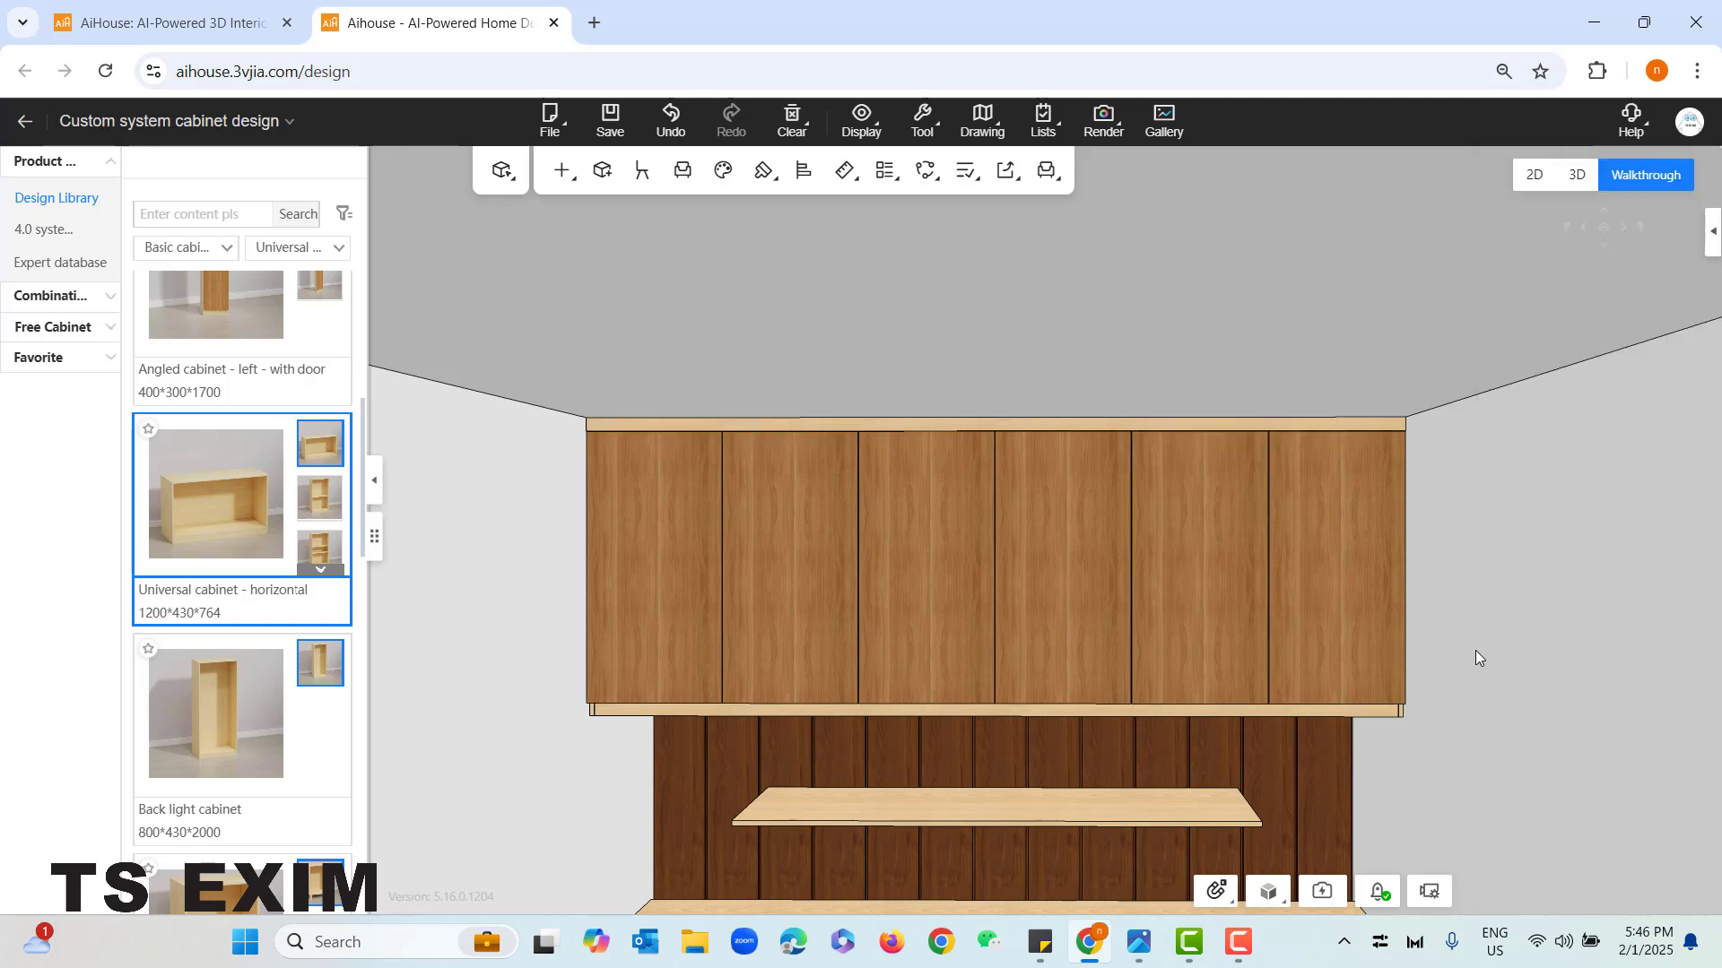
key("s")
key("e")
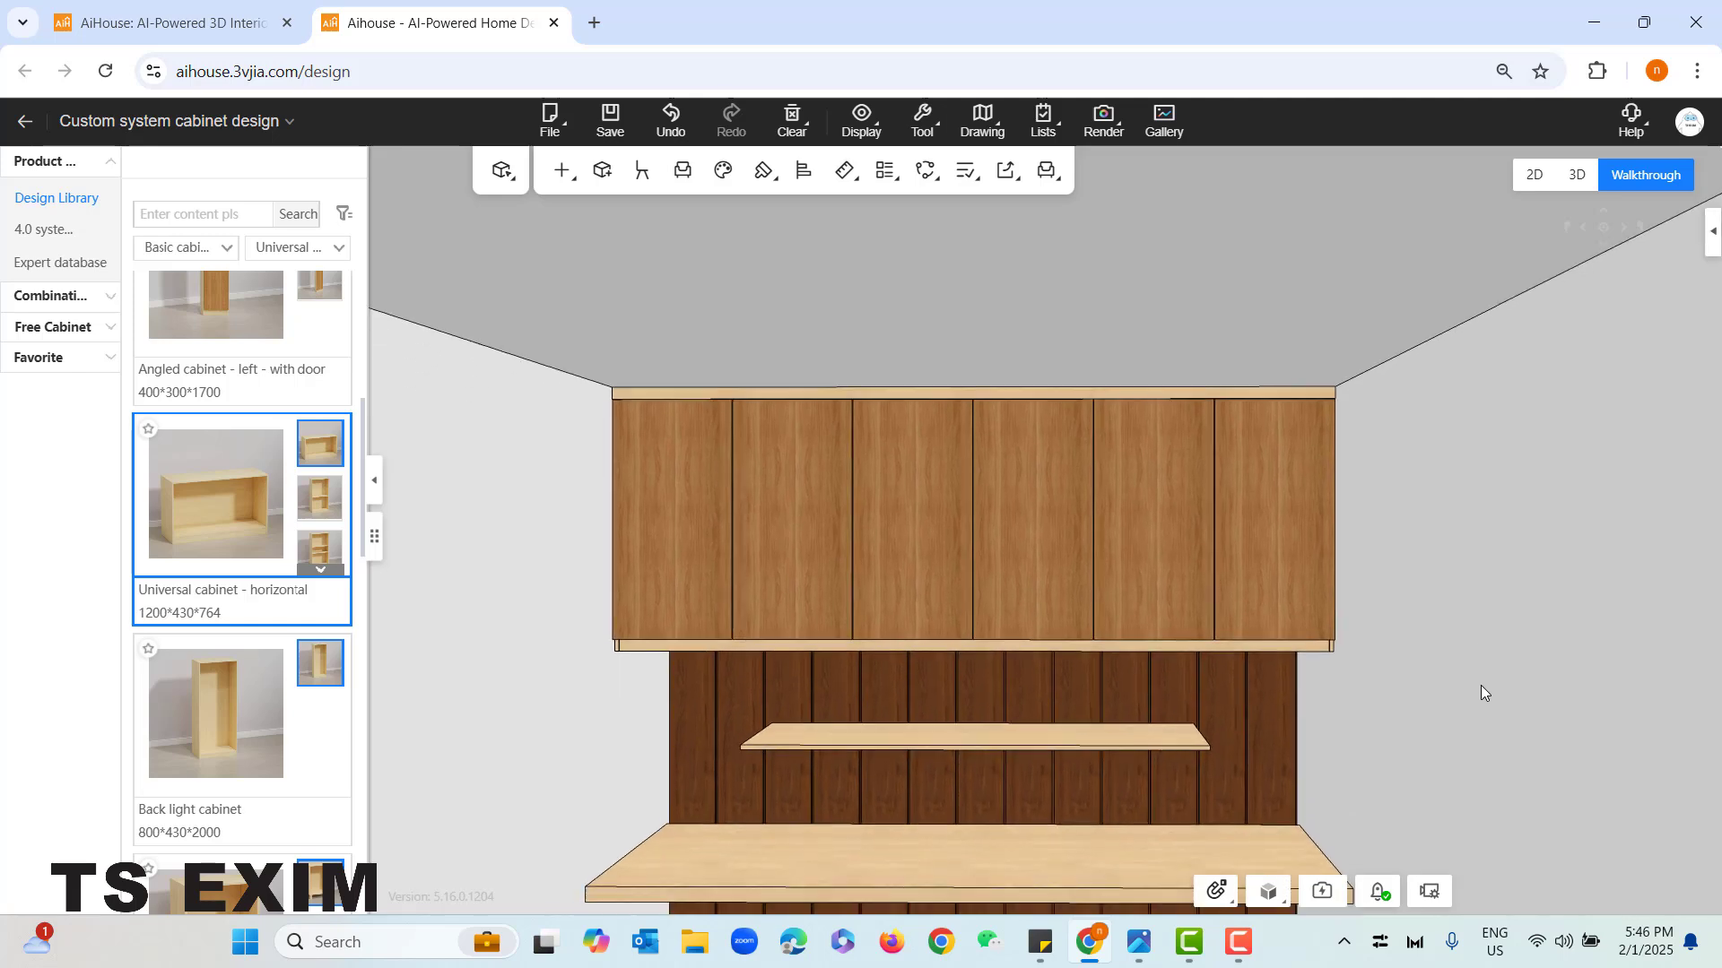
- Check the drawer unit under the desk in the reference photo, then return to the cabinet design
left_click(1137, 943)
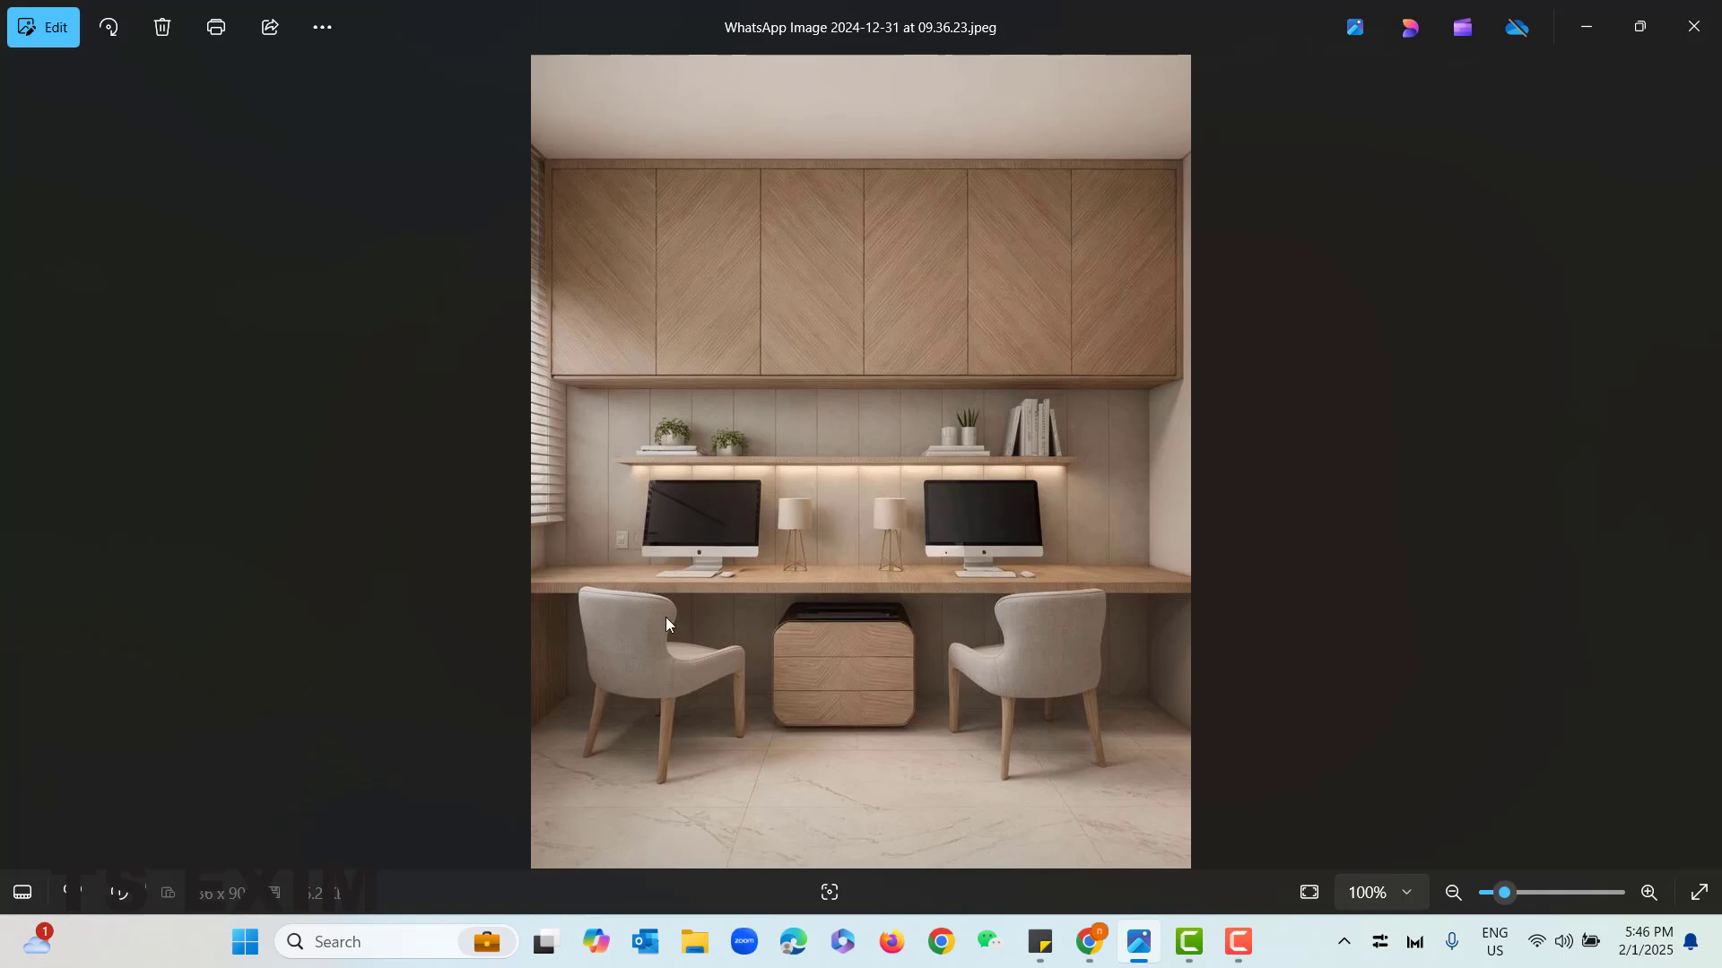
left_click(1600, 46)
key("w")
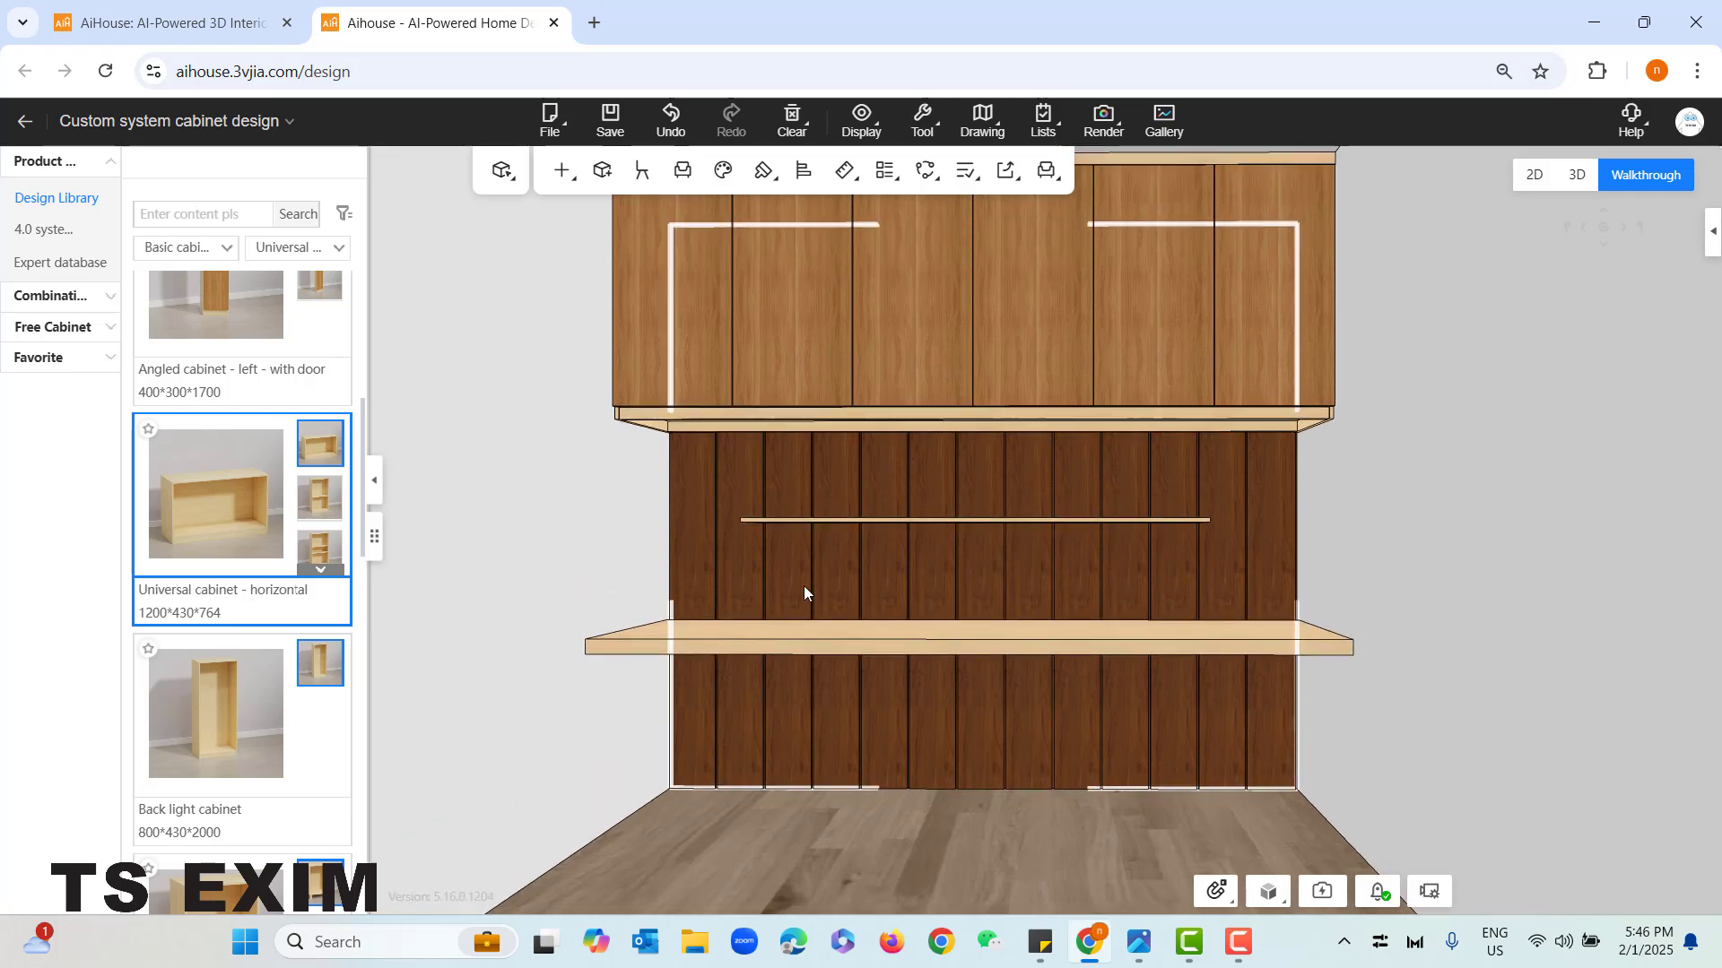
- Switch the product library to the Component class category, Plate type, and look through the available panels
scroll(255, 518, "up", 5)
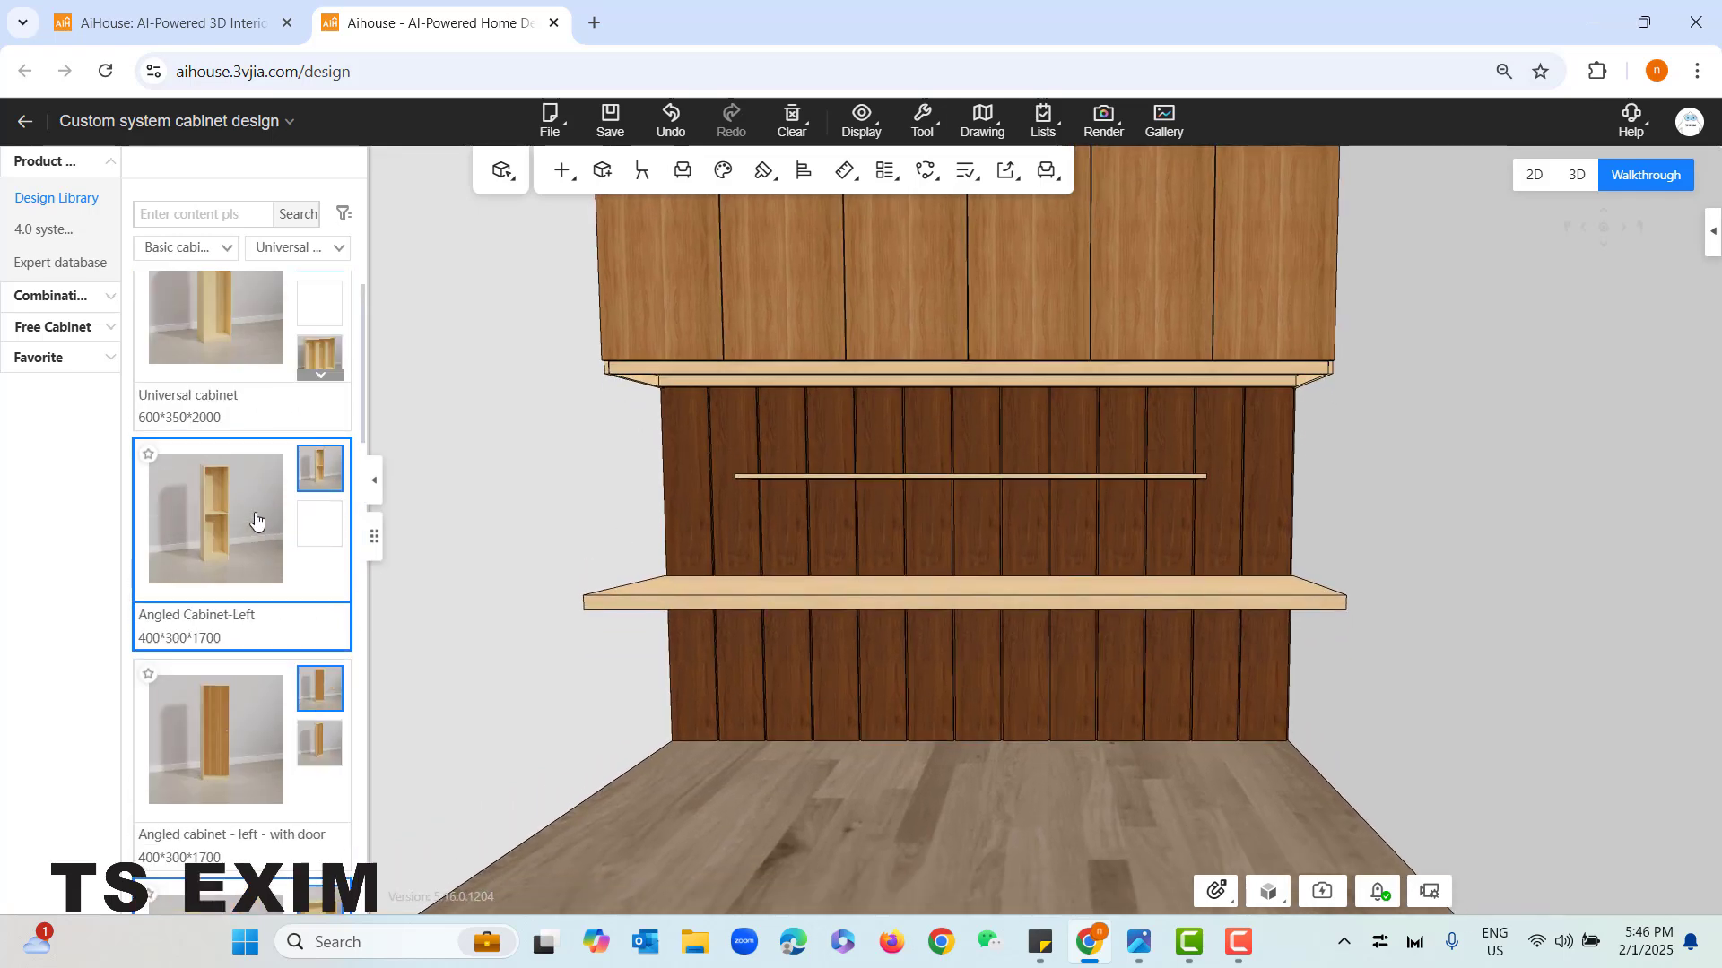
left_click(211, 249)
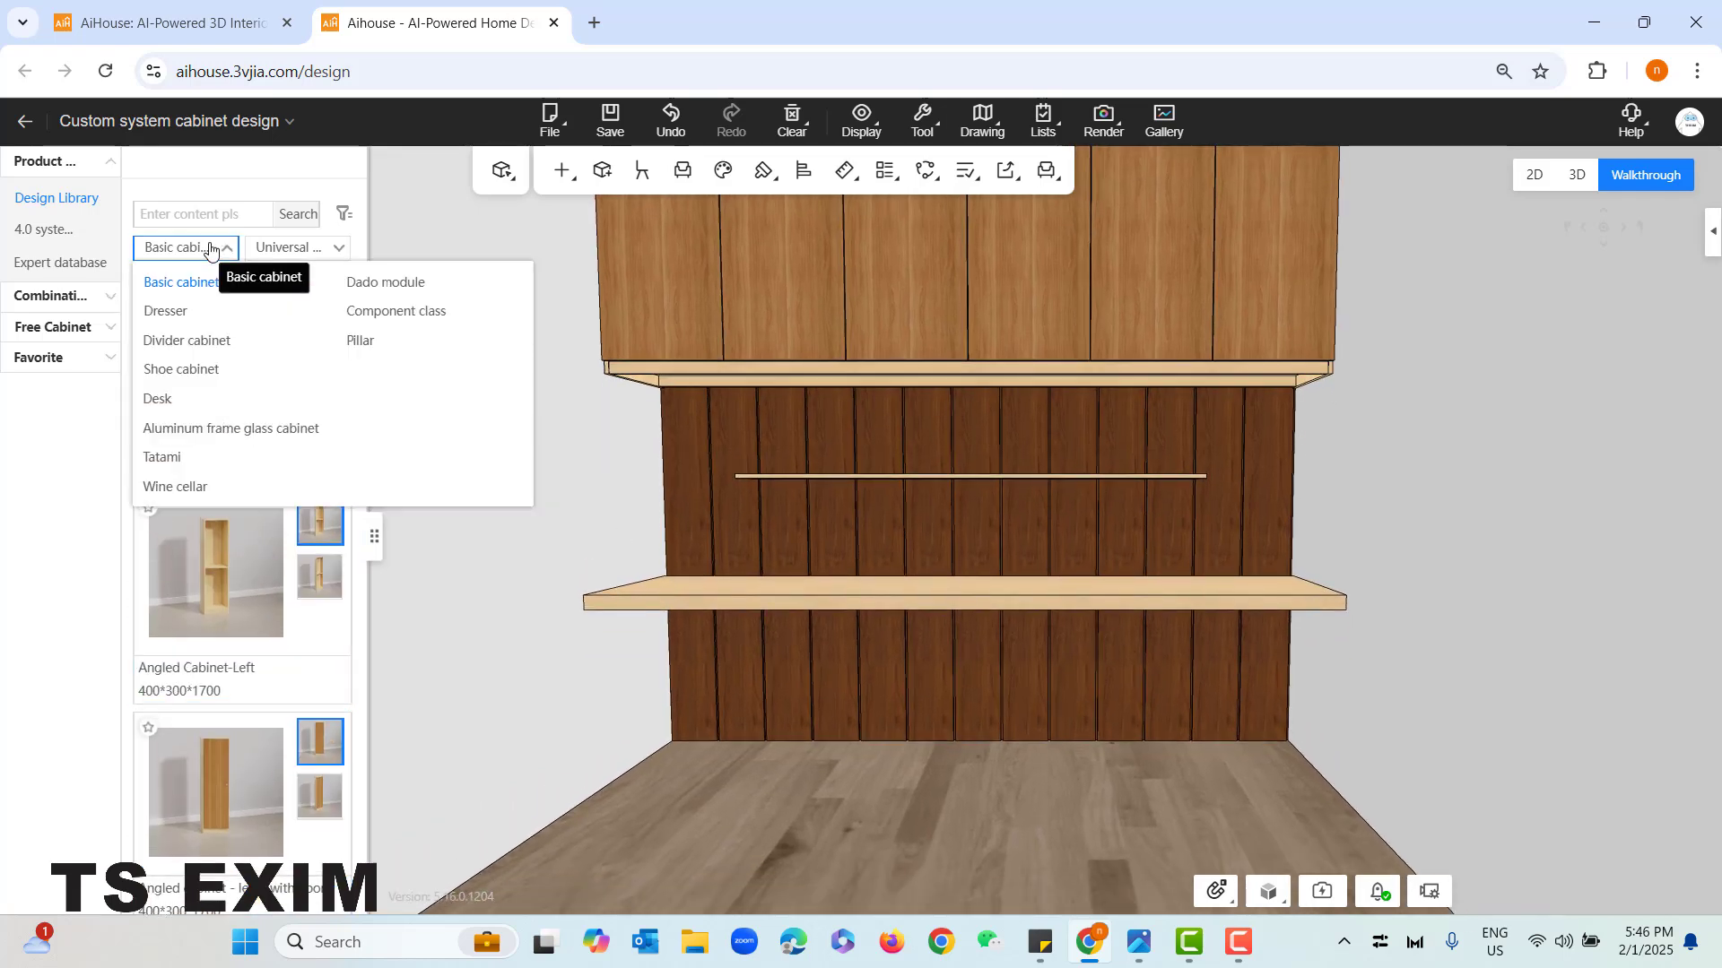
left_click(418, 323)
left_click(325, 254)
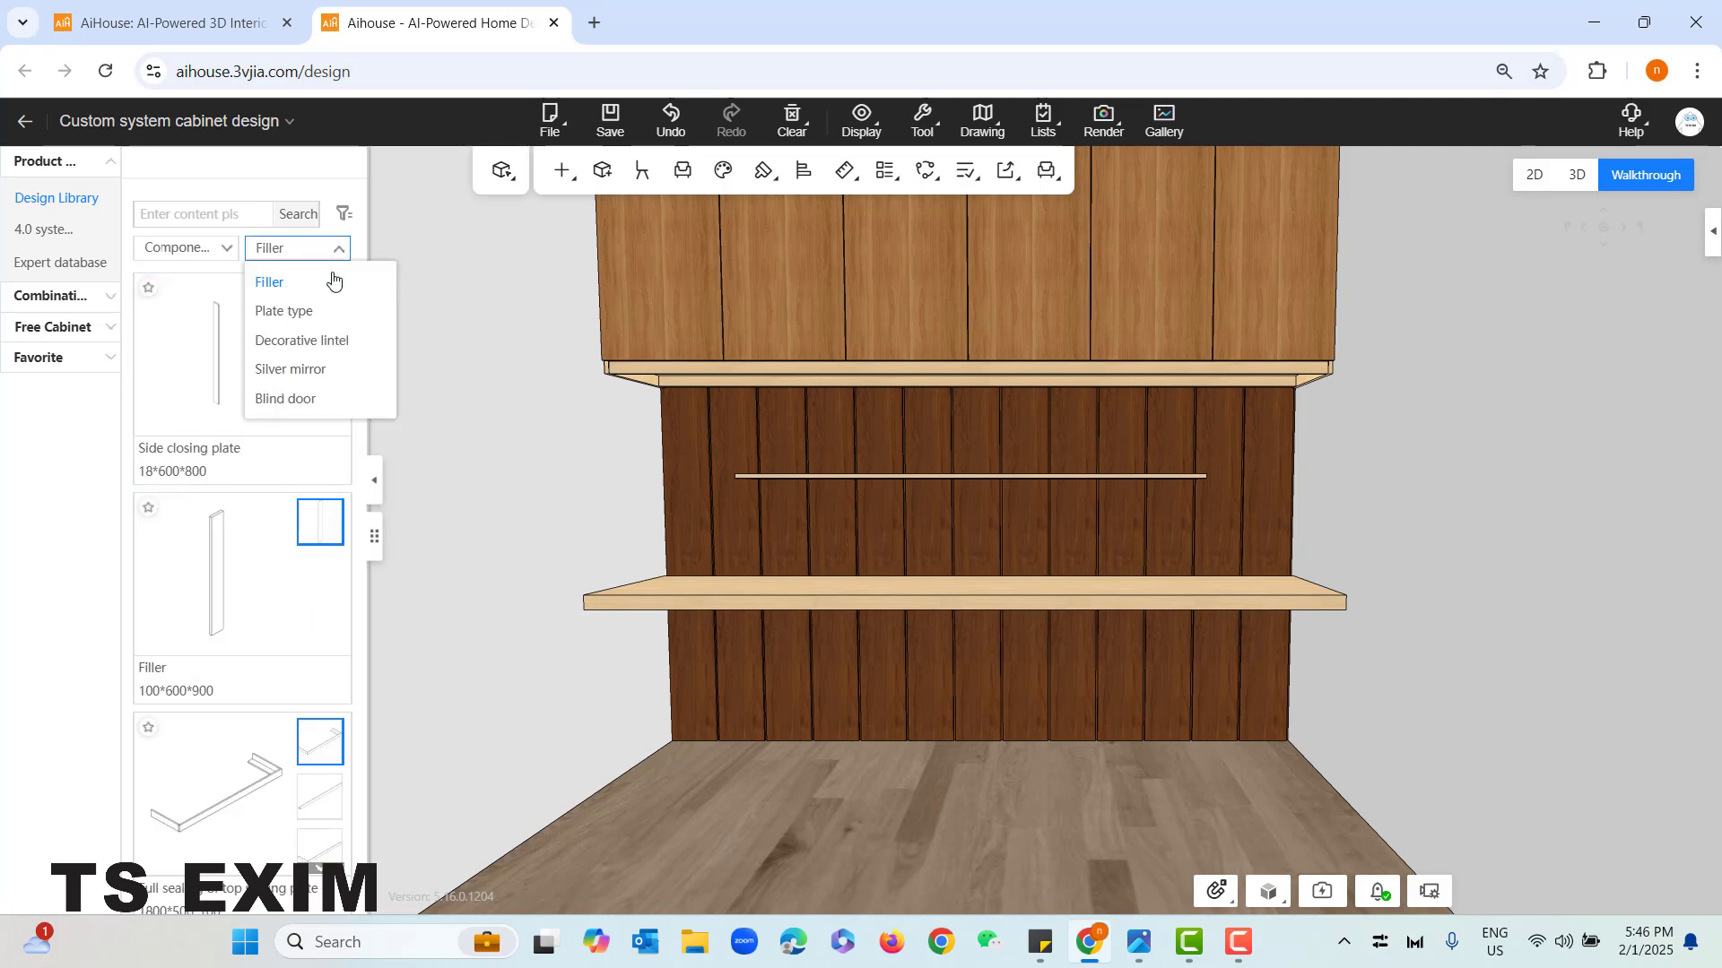
left_click(289, 316)
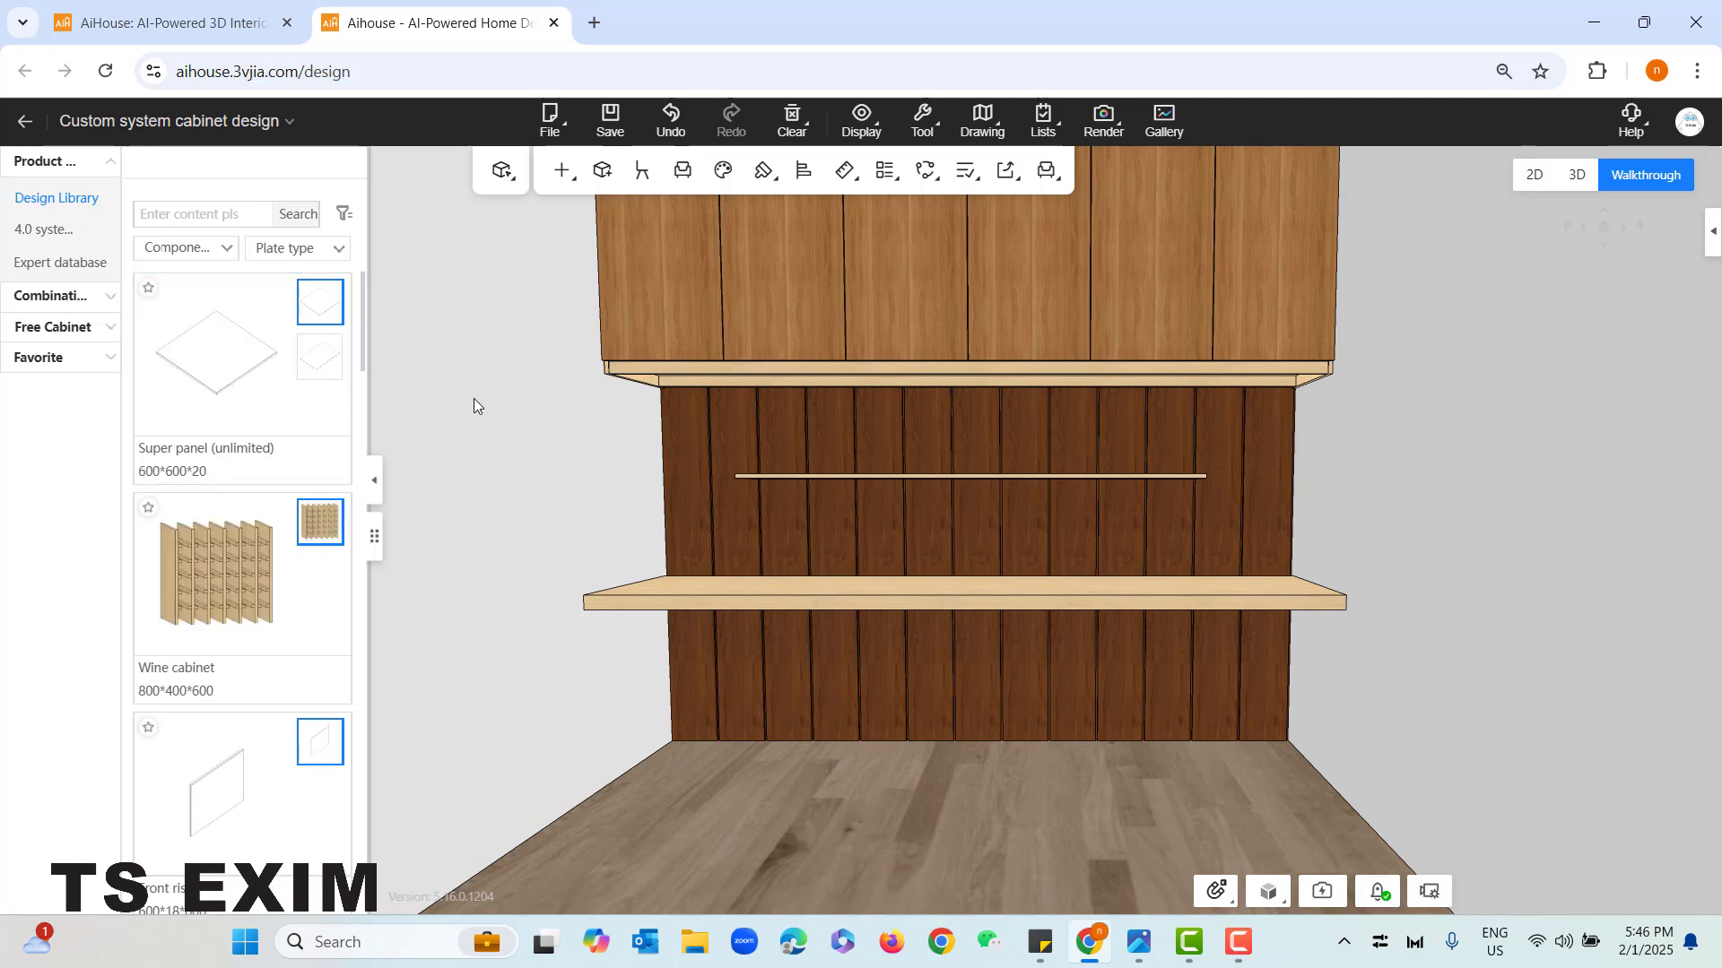
scroll(284, 561, "down", 2)
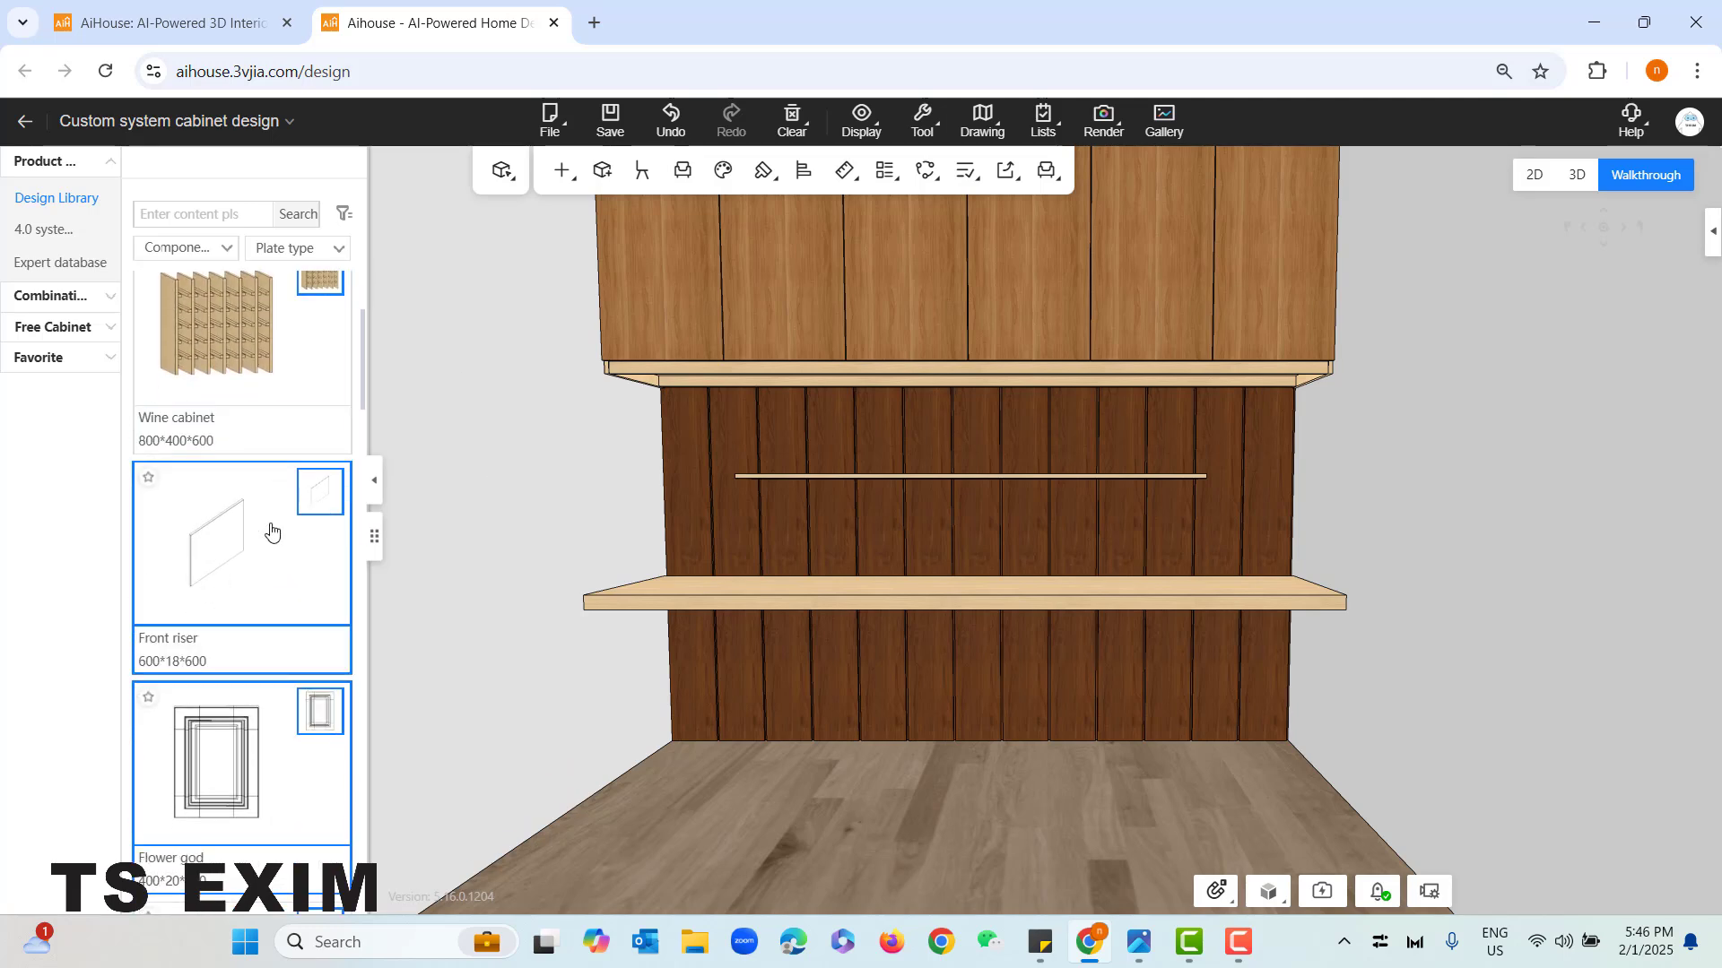
scroll(252, 568, "up", 1)
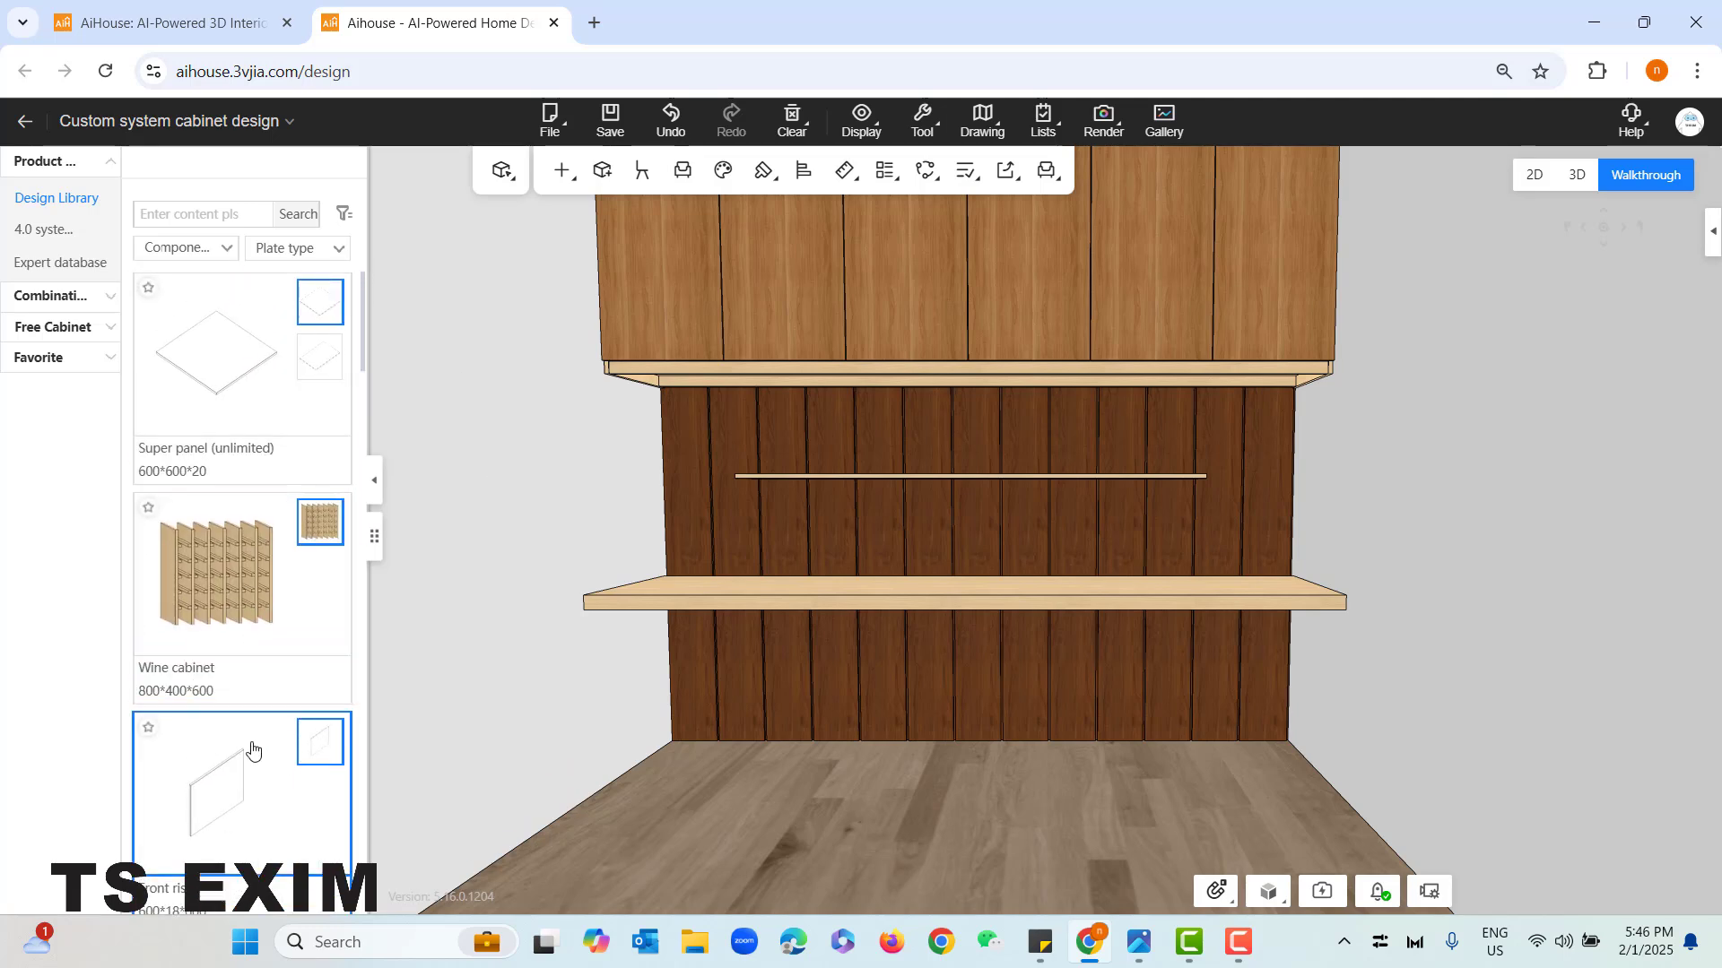
- Place a Front riser panel on the floor in front of the desk
left_click(208, 782)
left_click(888, 833)
left_click_drag(894, 831, 859, 826)
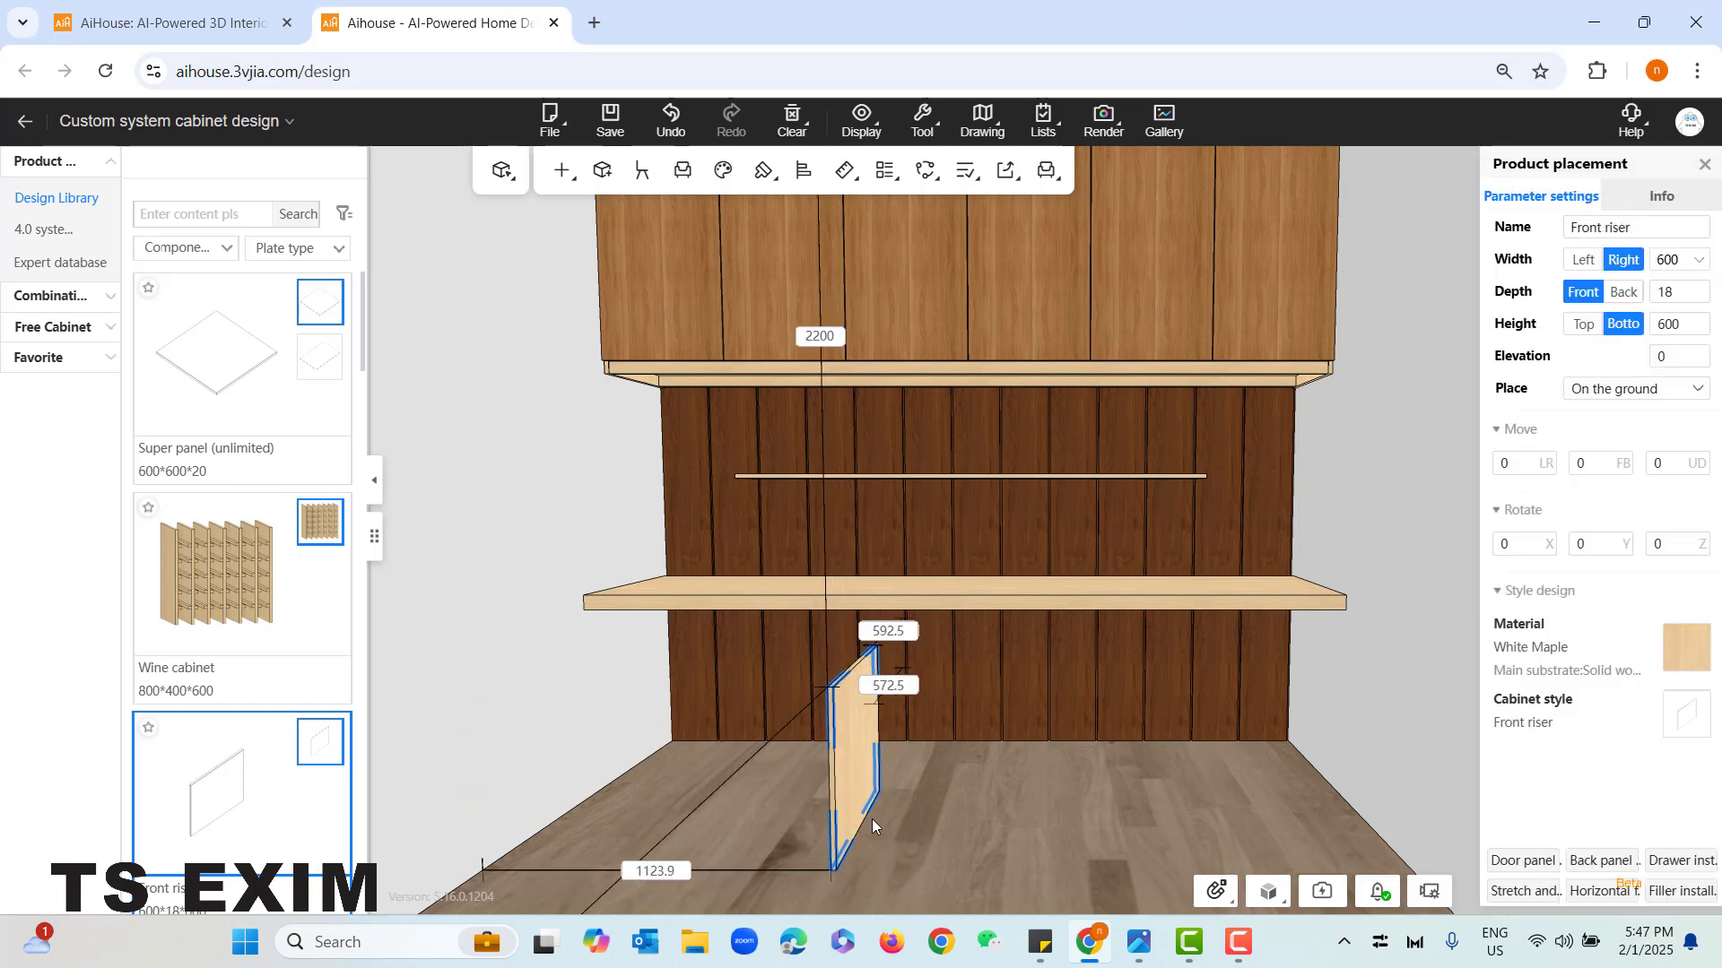
right_click_drag(1025, 800, 1019, 815)
- Rotate the front riser -90° about Z and move it back against the wall panelling, roughly centred under the desk
key("m")
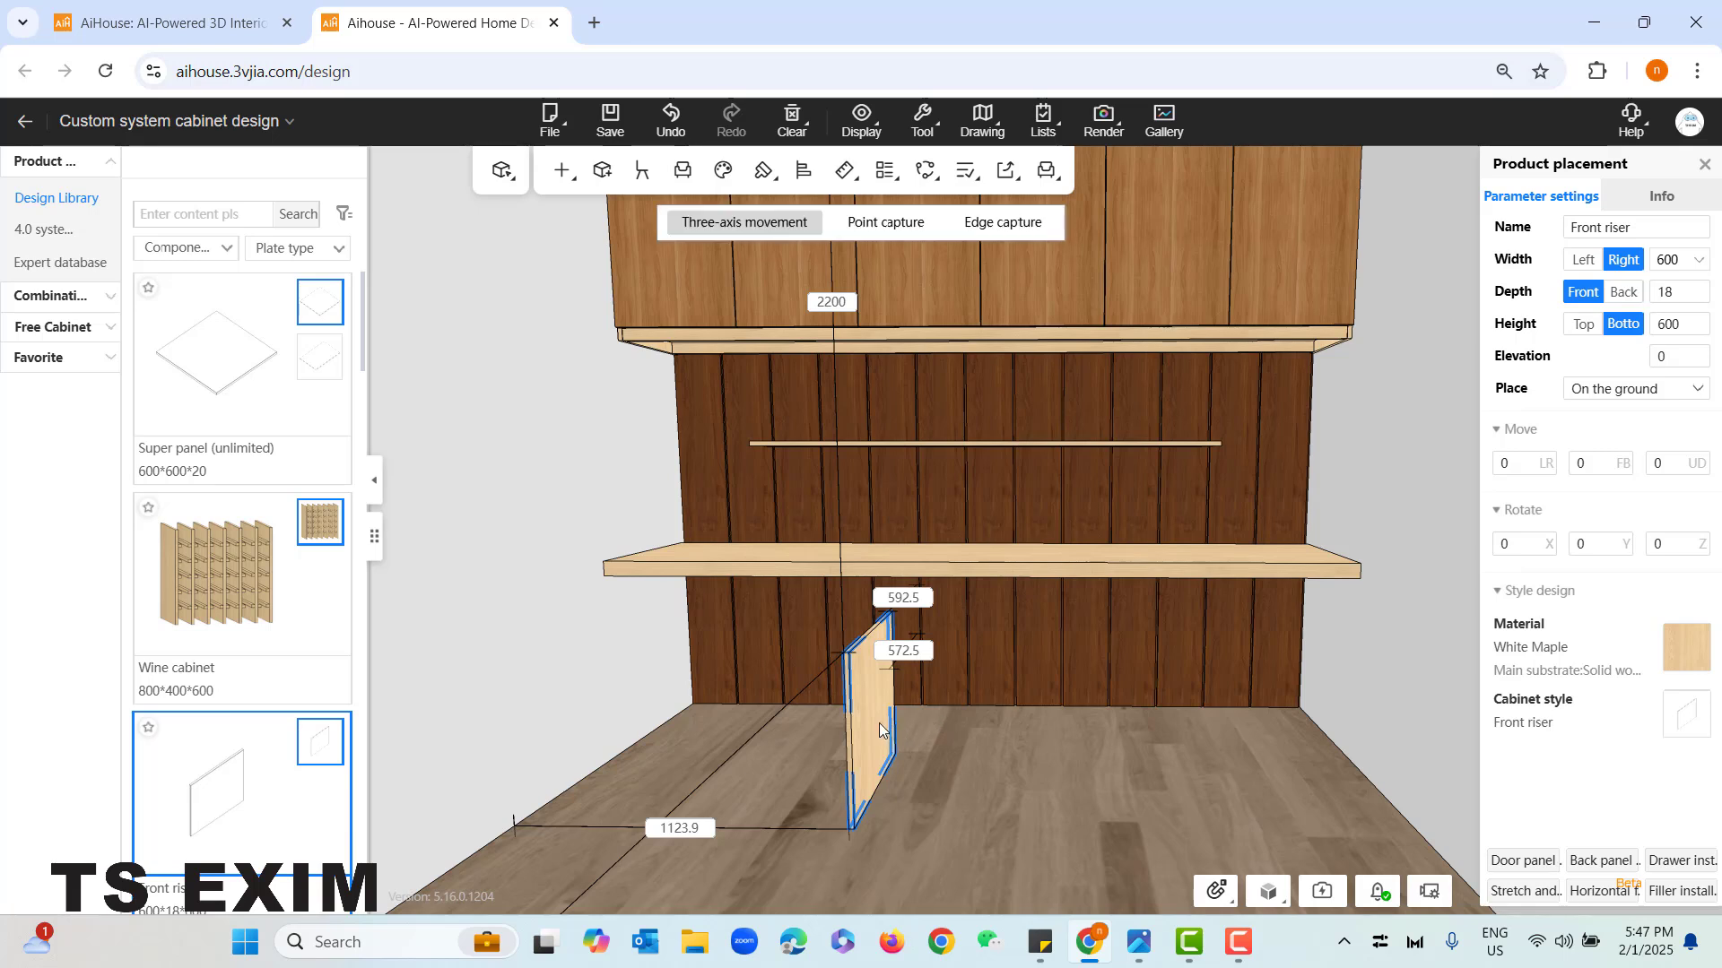
left_click(881, 730)
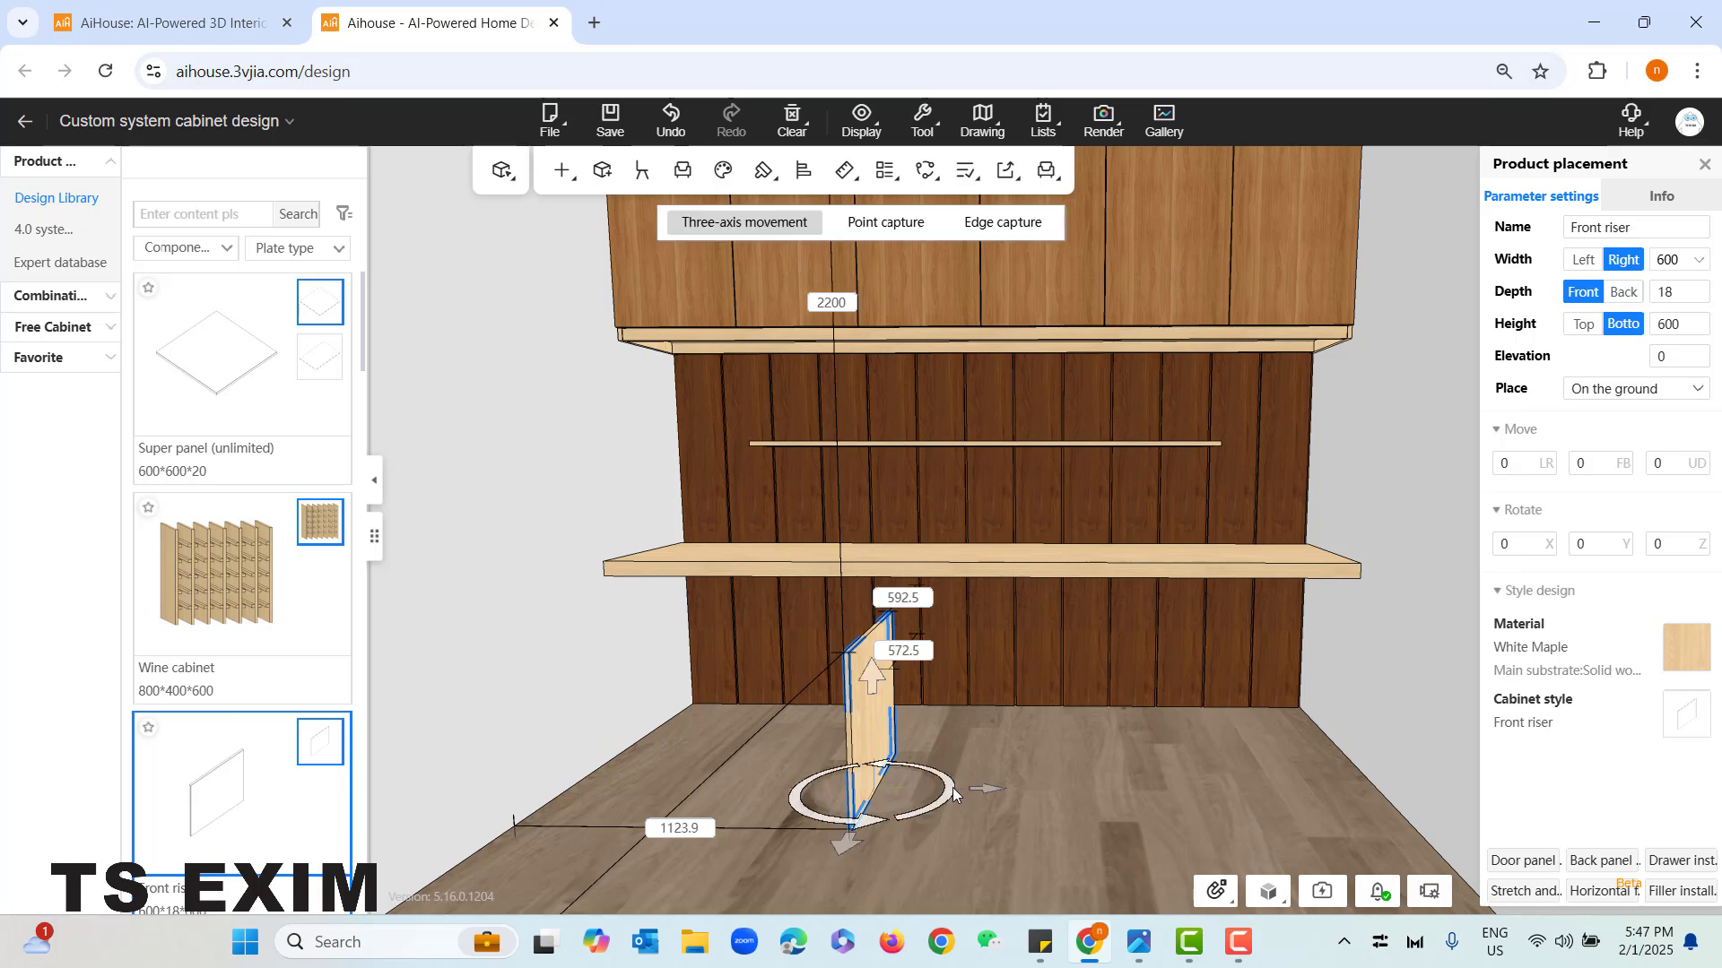
left_click_drag(952, 787, 769, 728)
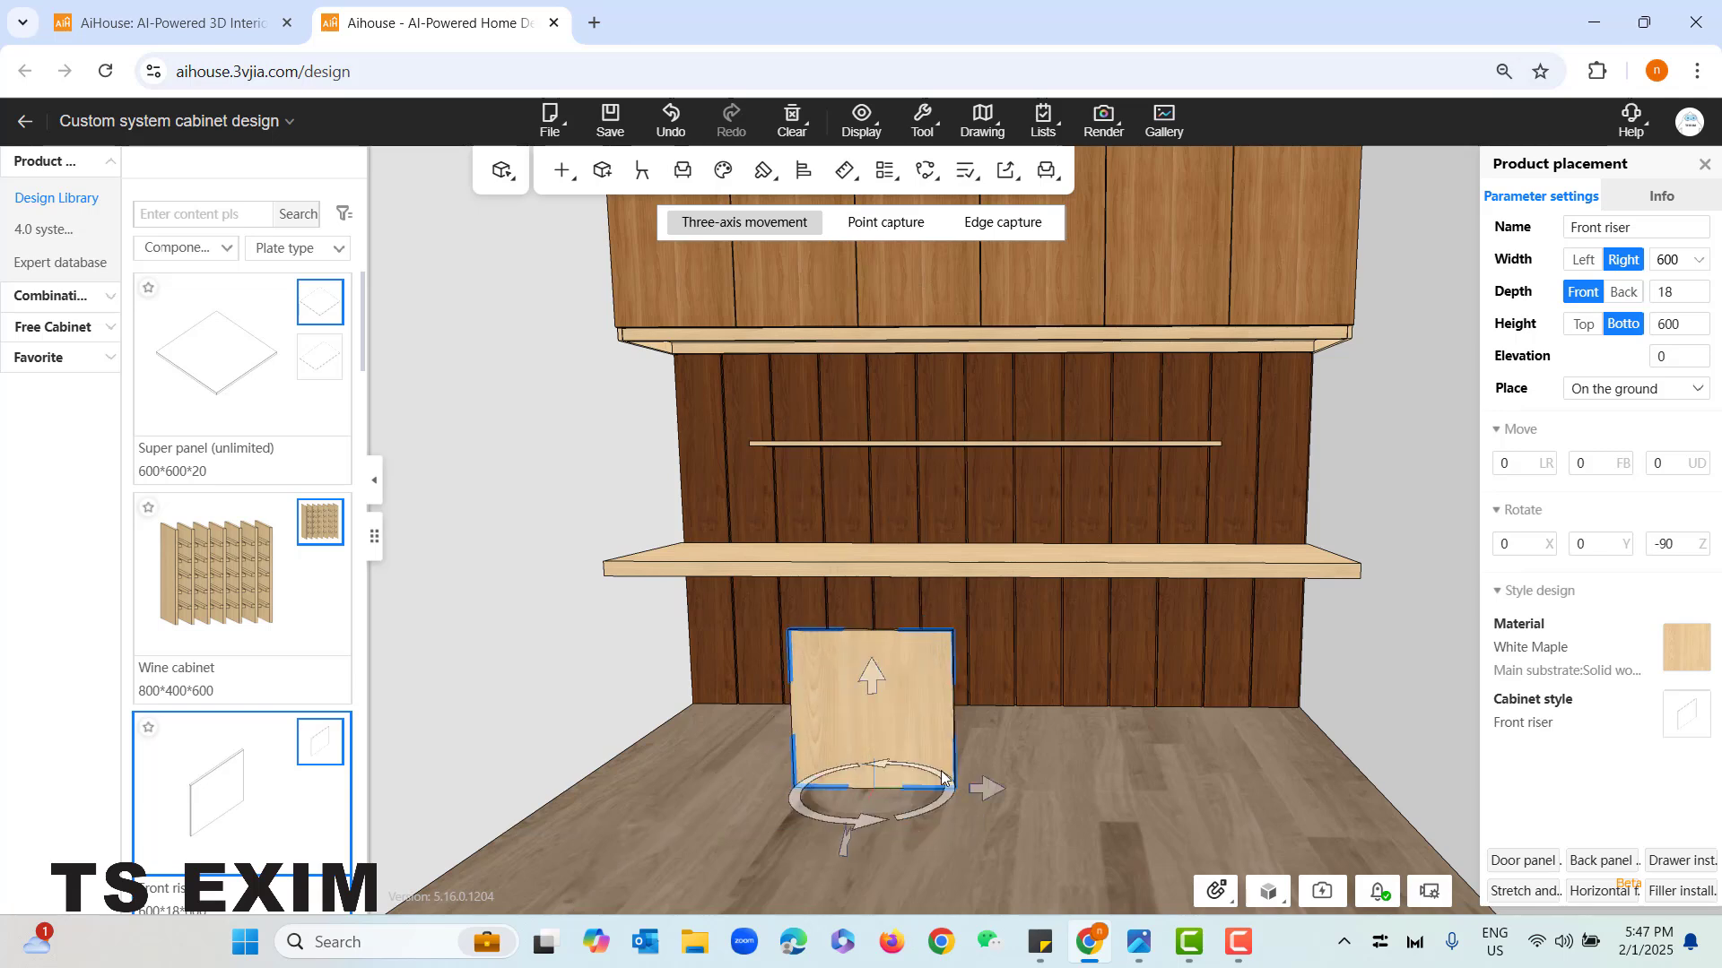
left_click_drag(997, 792, 1101, 800)
left_click_drag(977, 794, 1001, 717)
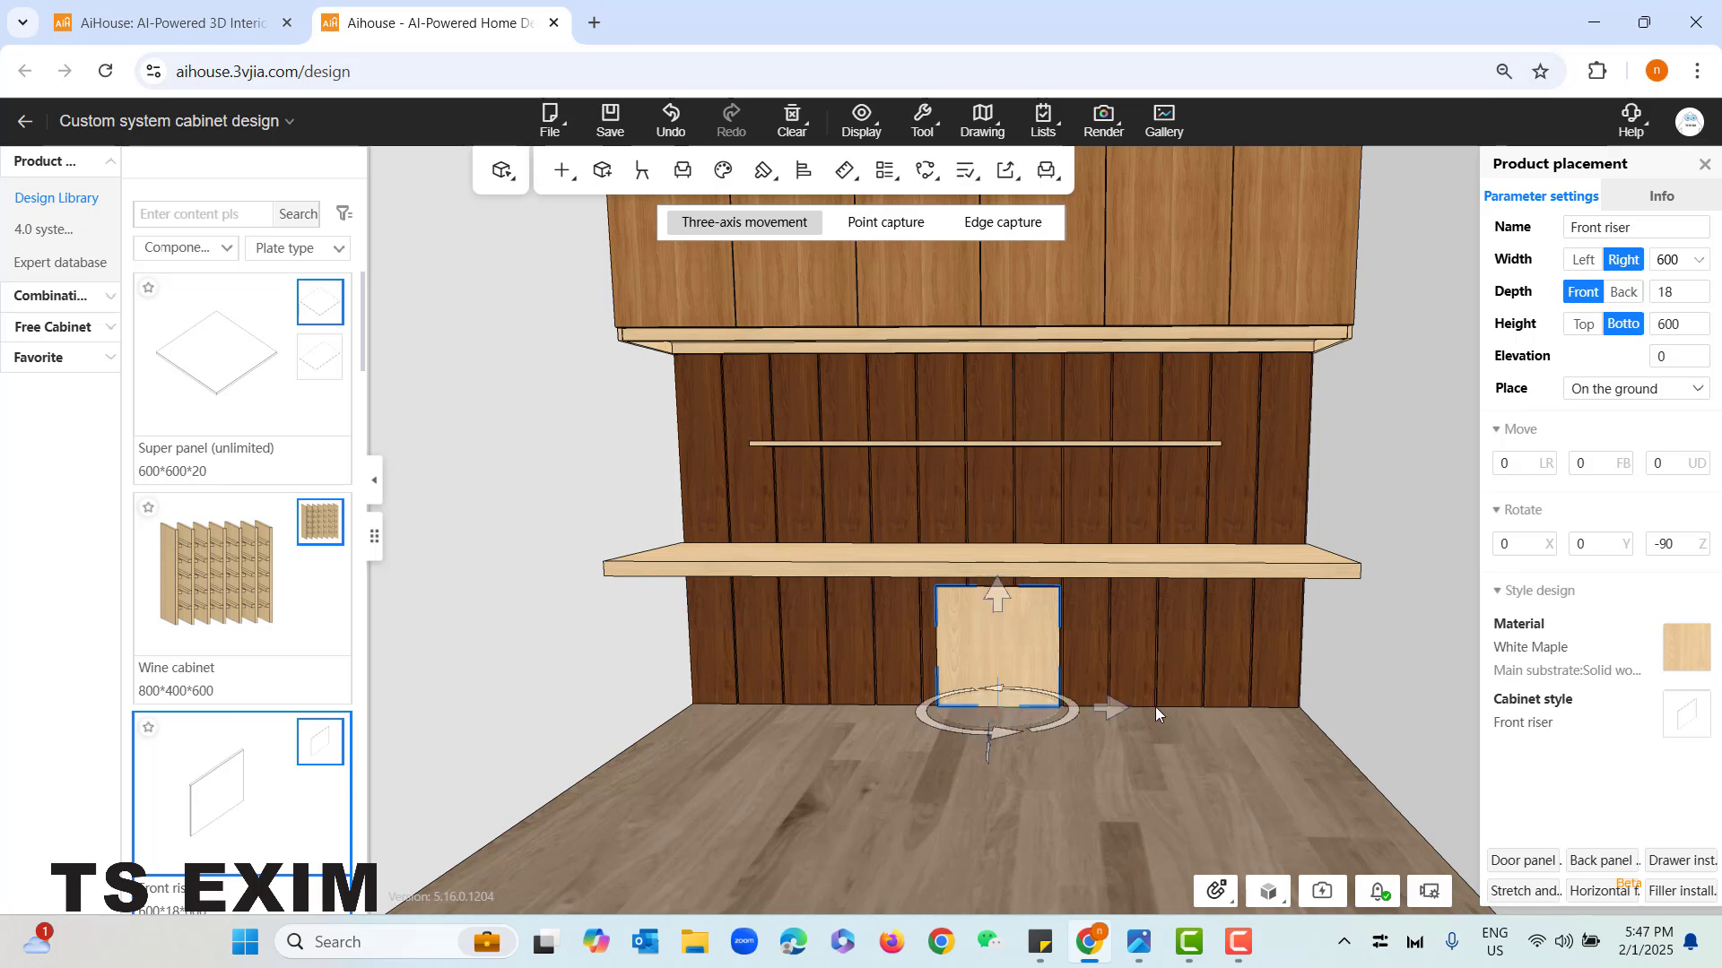
left_click_drag(1111, 708, 1108, 718)
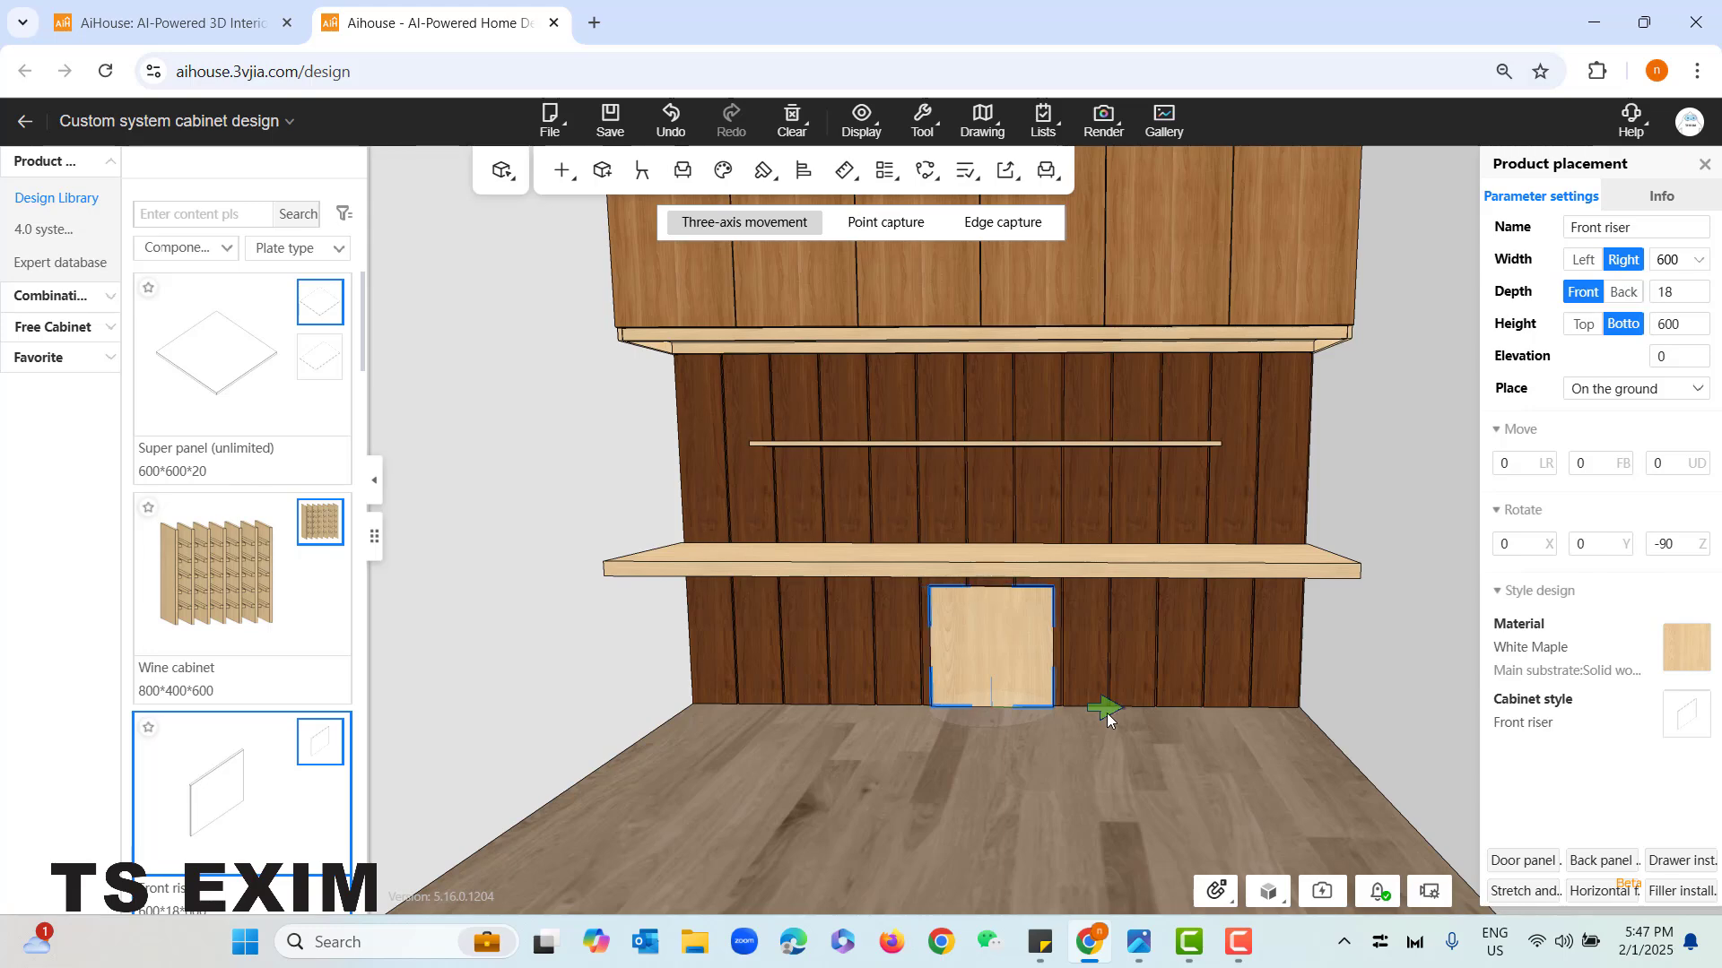
left_click(1015, 823)
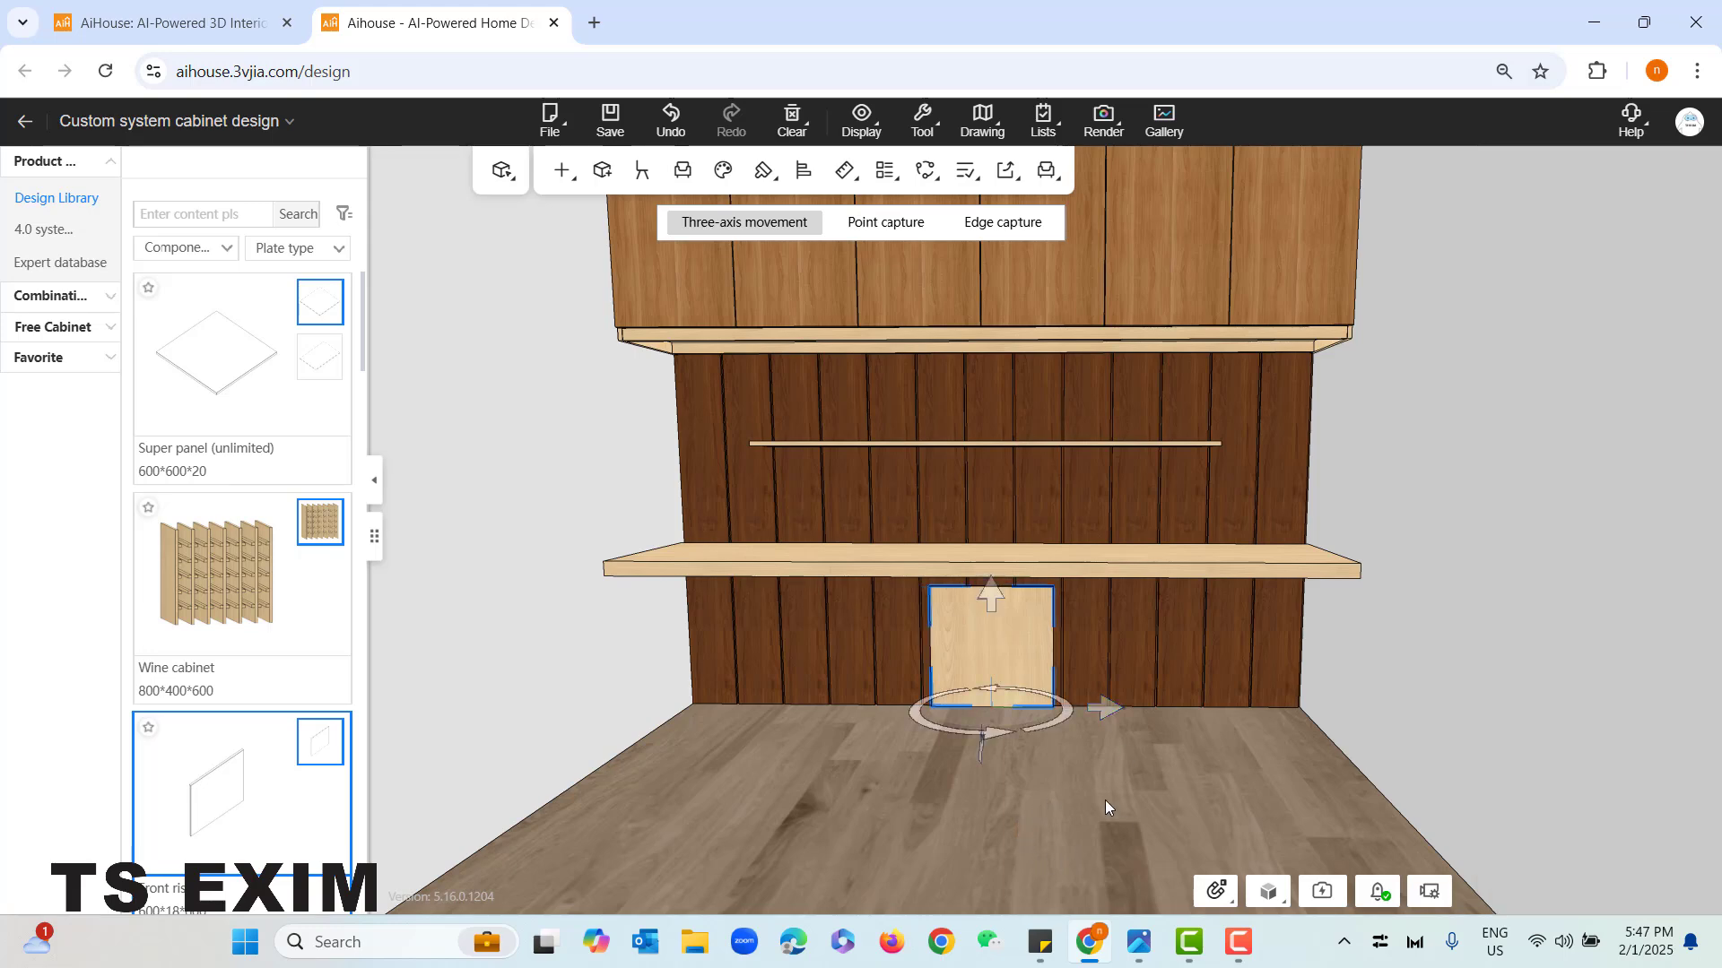
scroll(1085, 787, "up", 2)
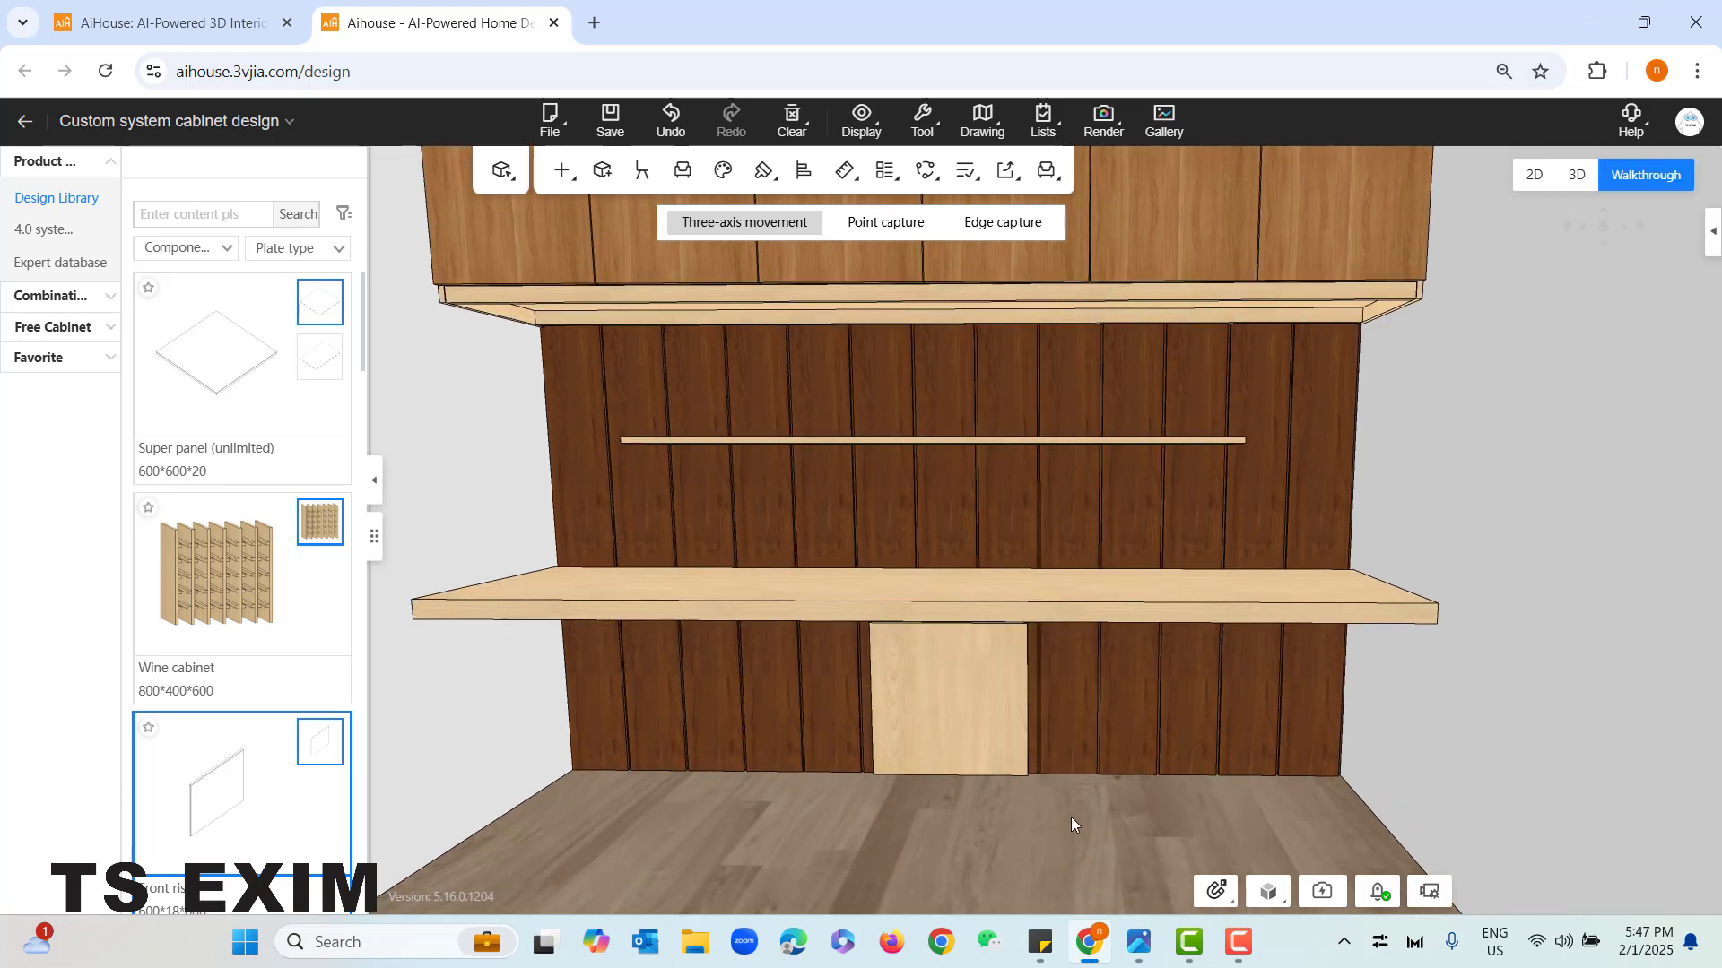
- Make one copy of the front riser toward the front at a distance of 600 mm
left_click(972, 677)
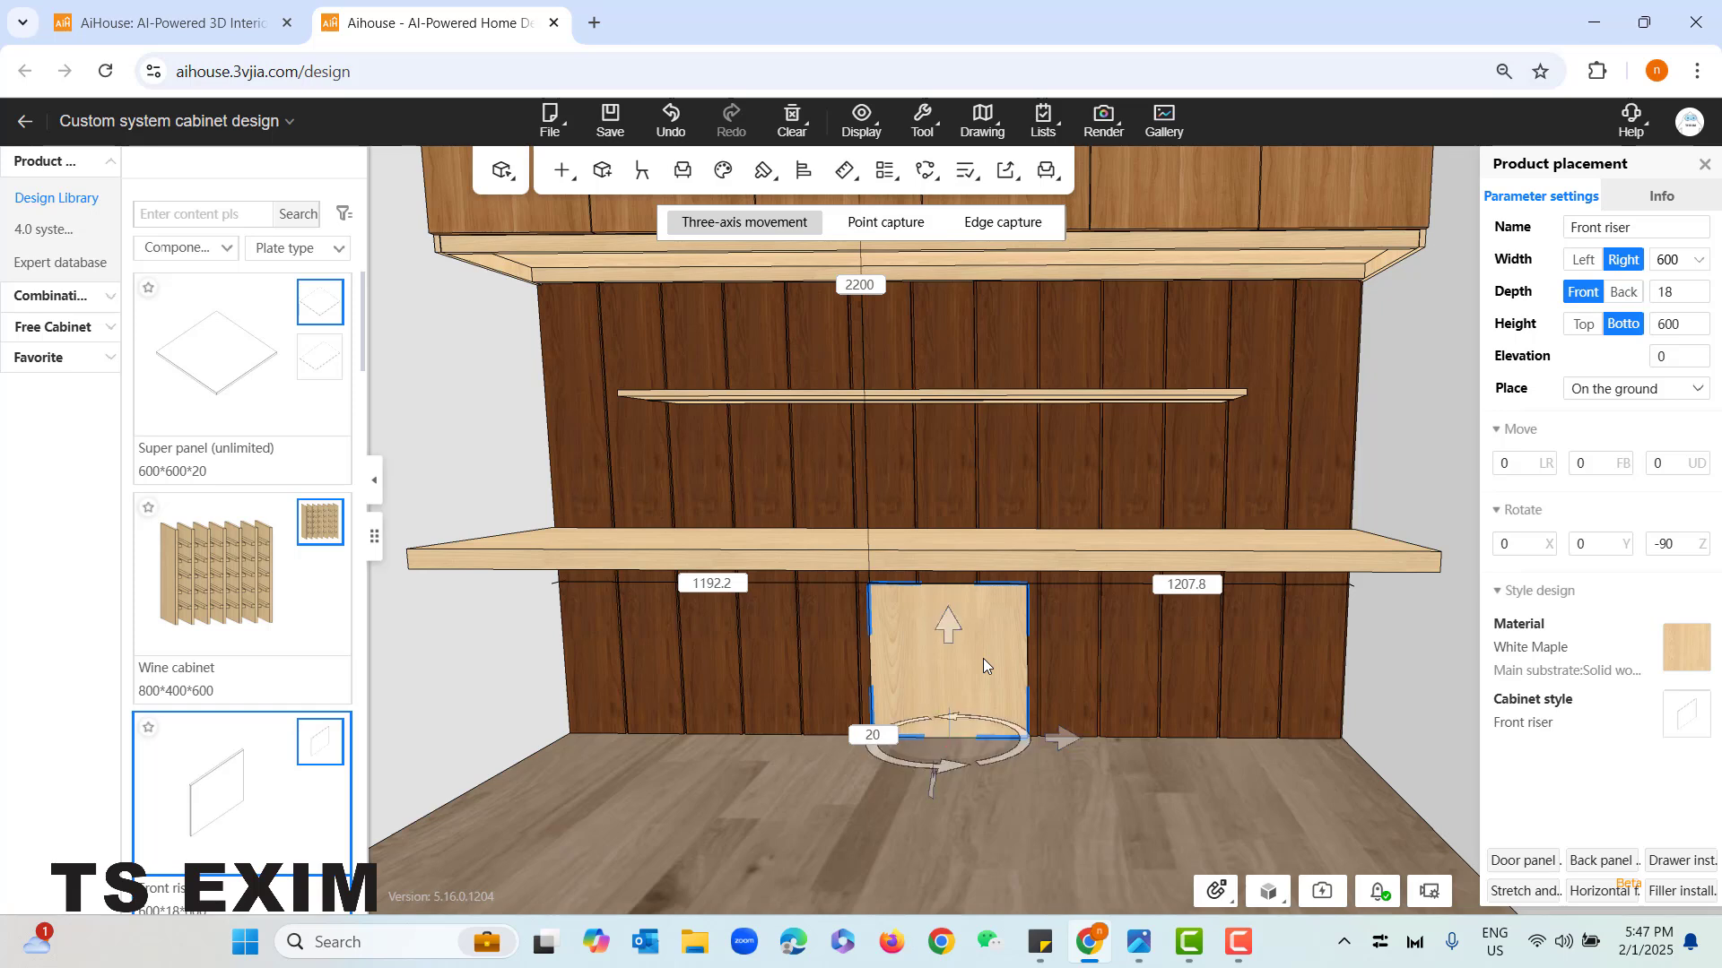
key("ctrl+c")
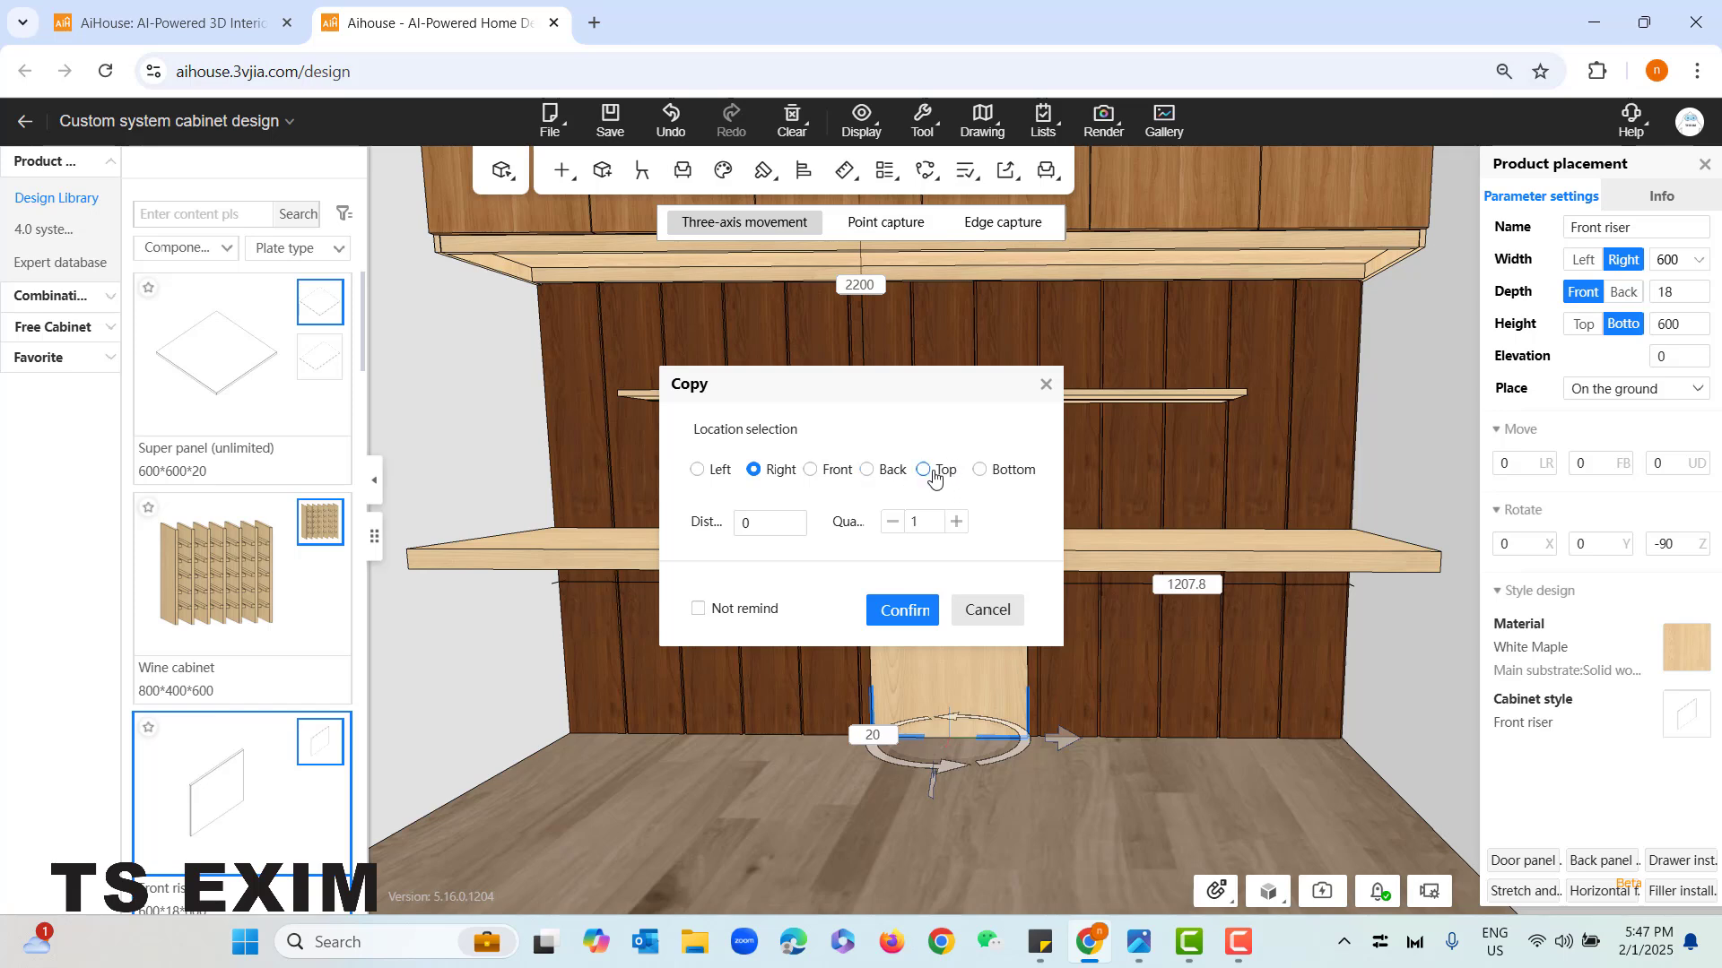
left_click(811, 470)
double_click(744, 524)
type("600")
left_click(894, 609)
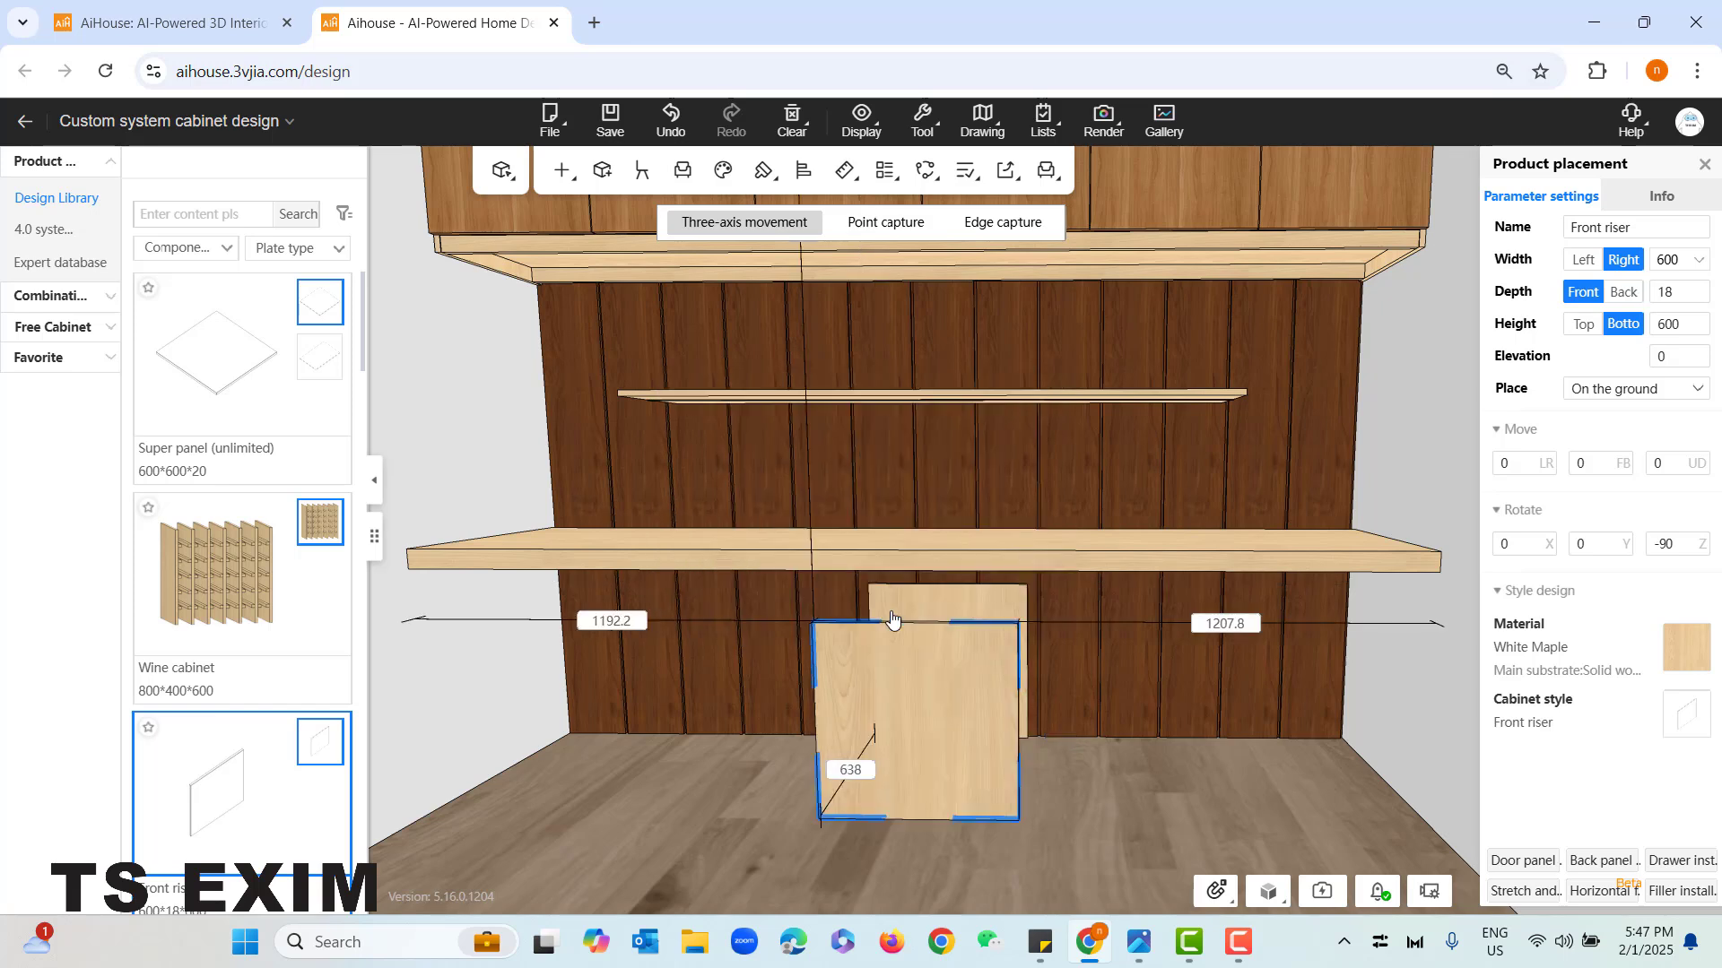
left_click(1154, 815)
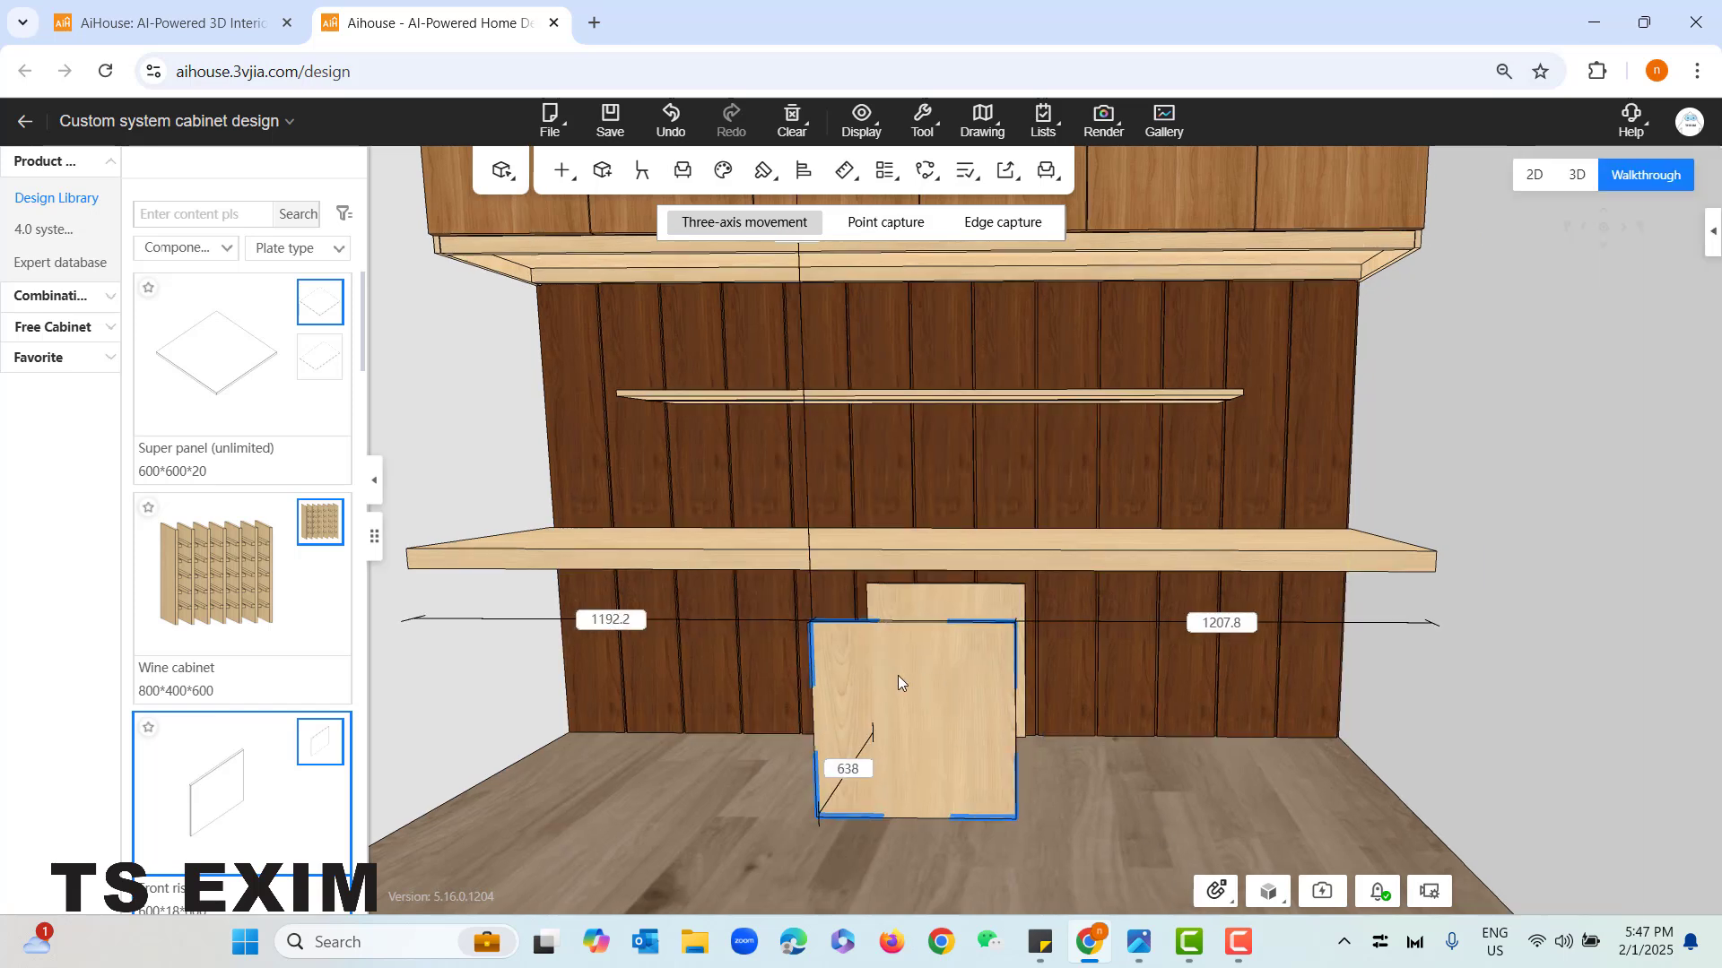
- Switch to component-level editing, select the rear riser panel and open the Chamfer tool for it
left_click(1104, 777)
scroll(1076, 820, "up", 3)
mouse_move(1076, 820)
right_mouse_down()
mouse_move(1056, 817)
mouse_move(1057, 794)
right_mouse_up()
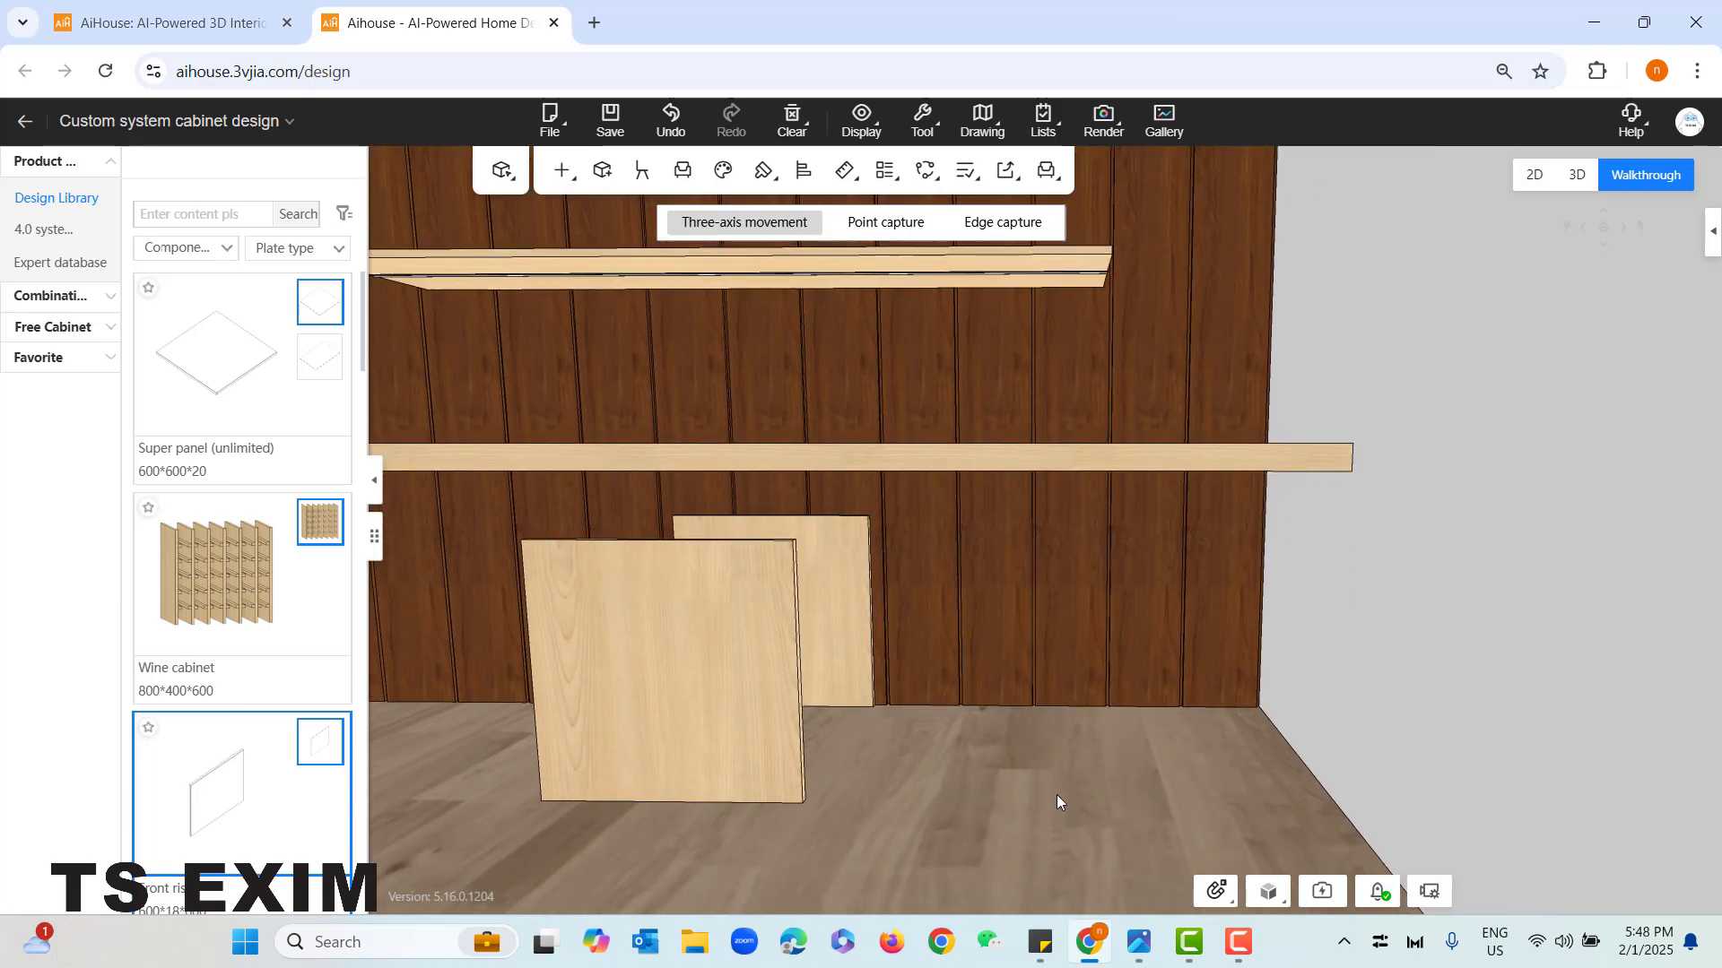
left_click_drag(1056, 794, 1017, 854)
right_click_drag(1067, 806, 961, 848)
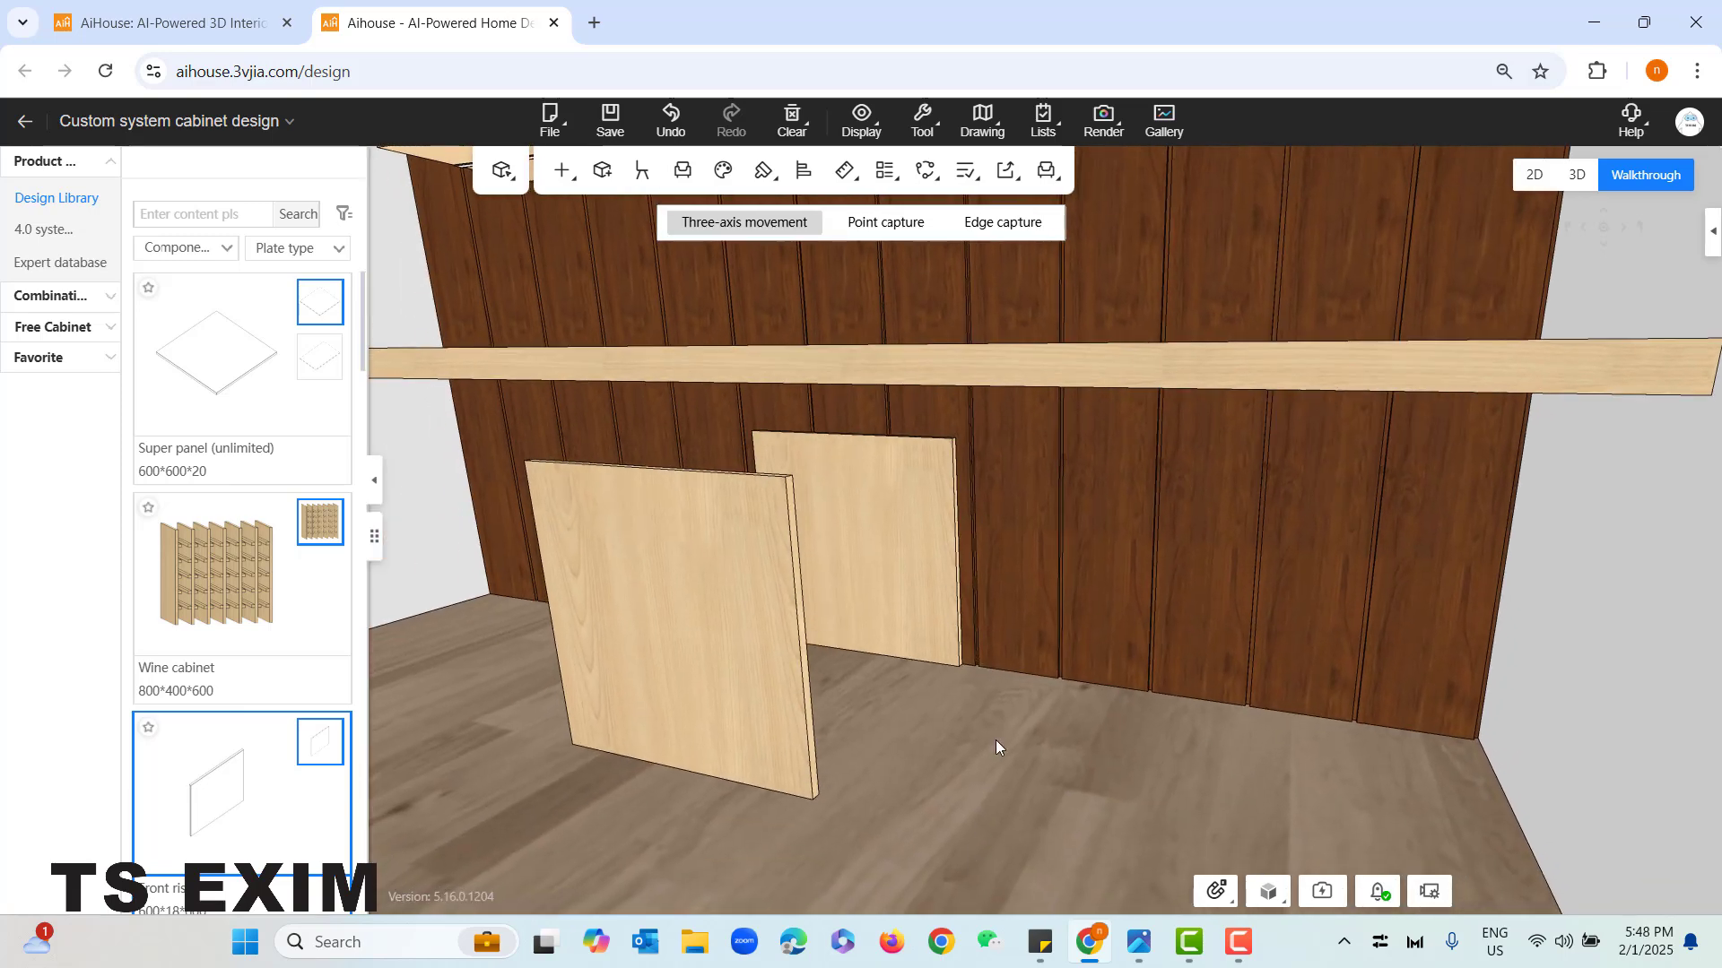
left_click(895, 471)
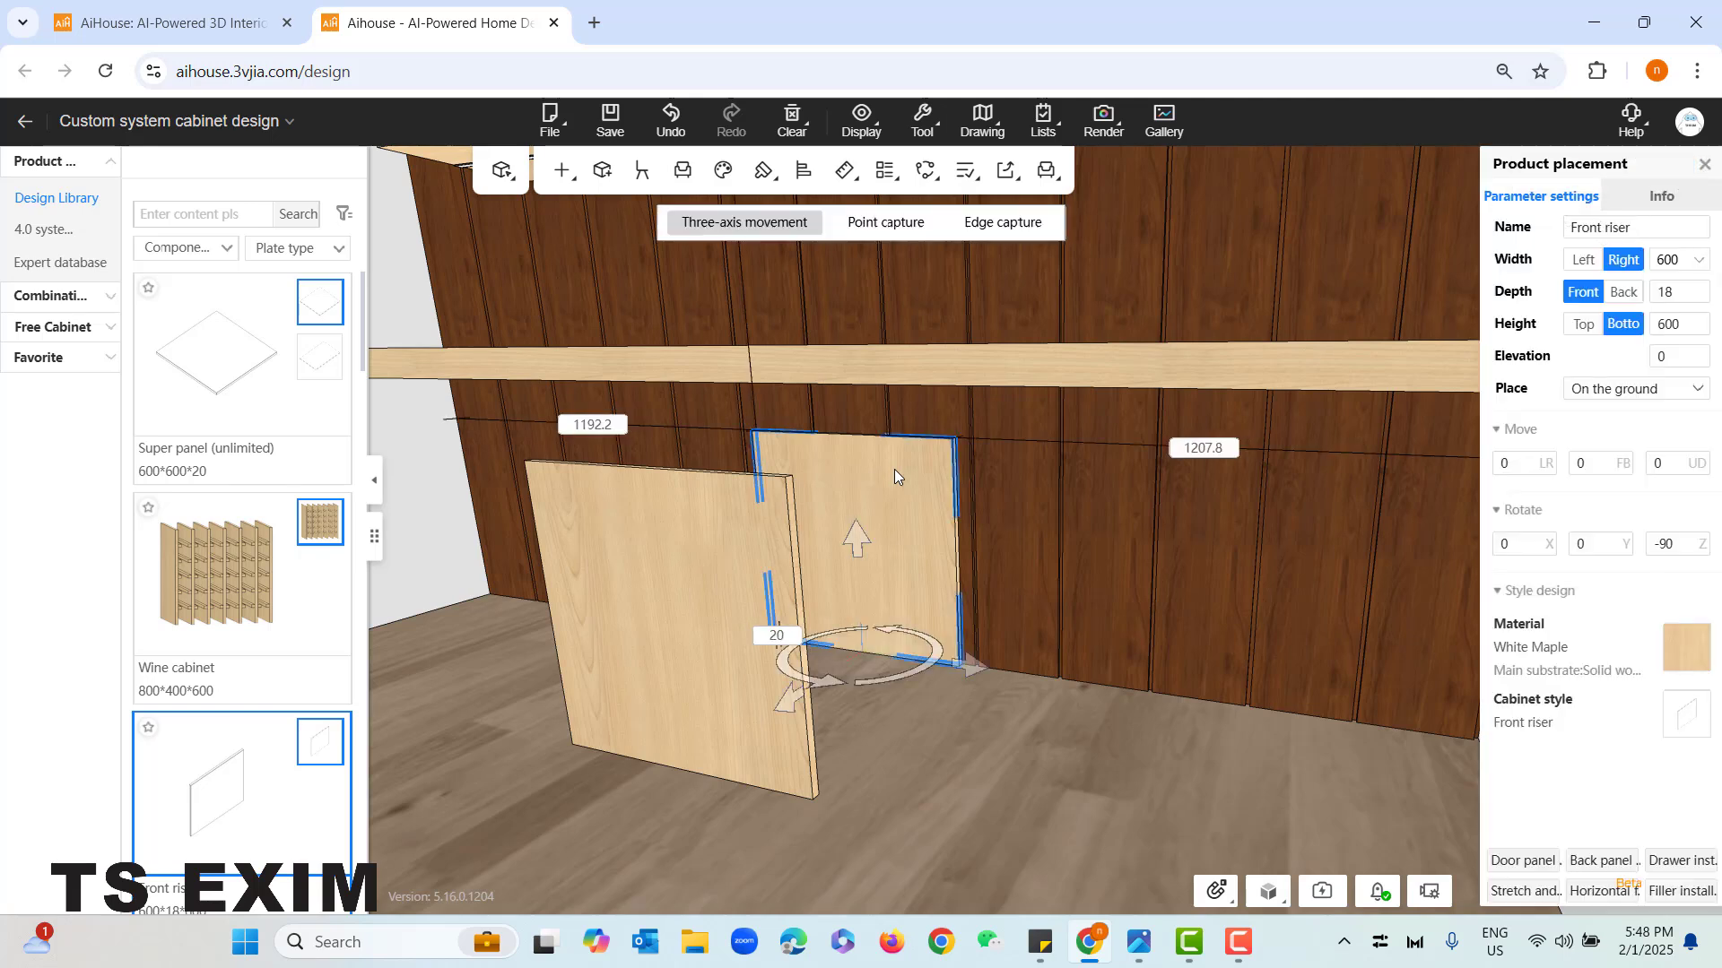
left_click(1031, 796)
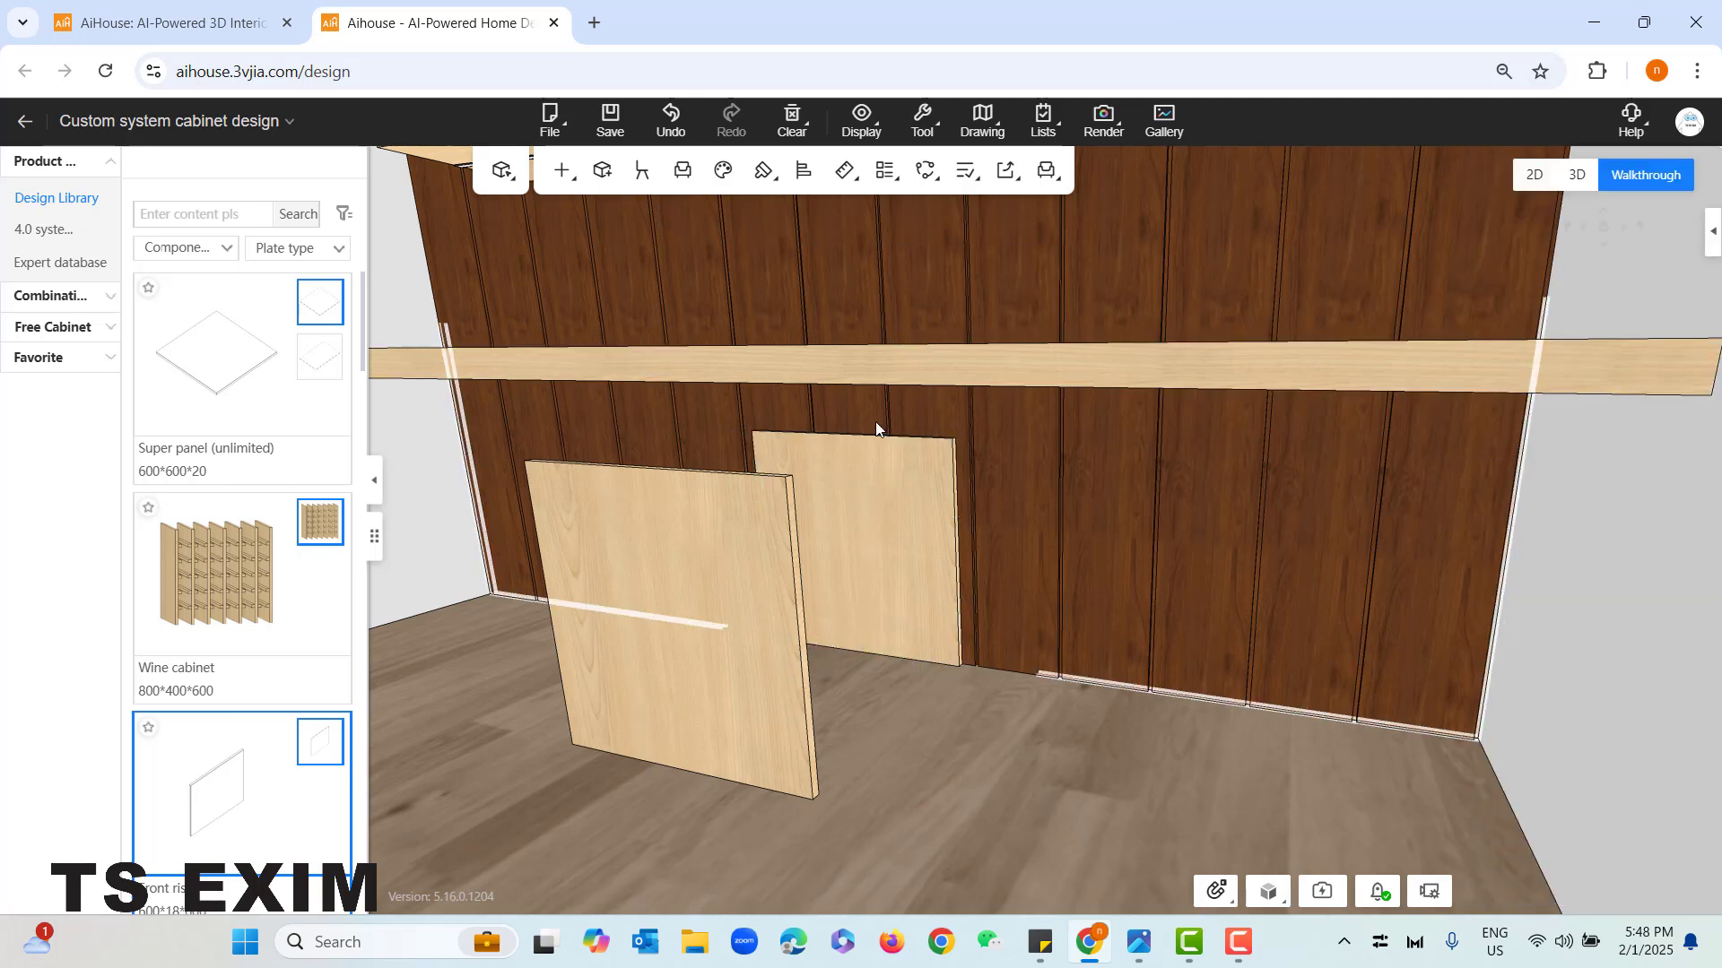
key("Tab")
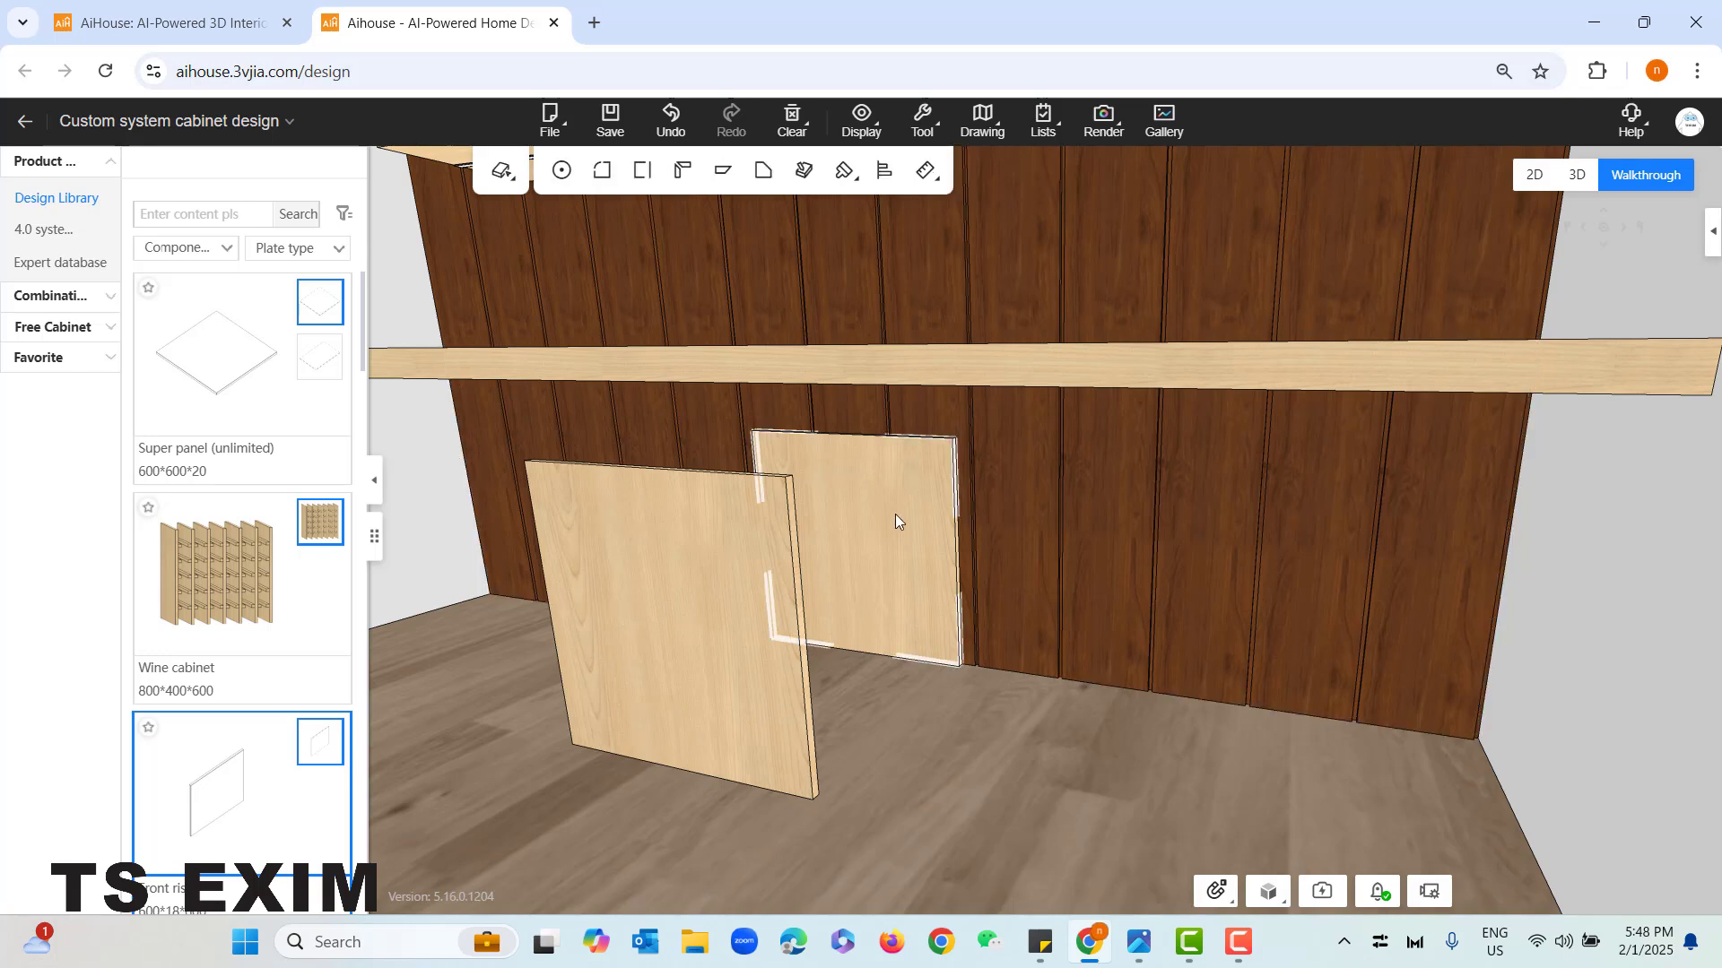
left_click(862, 489)
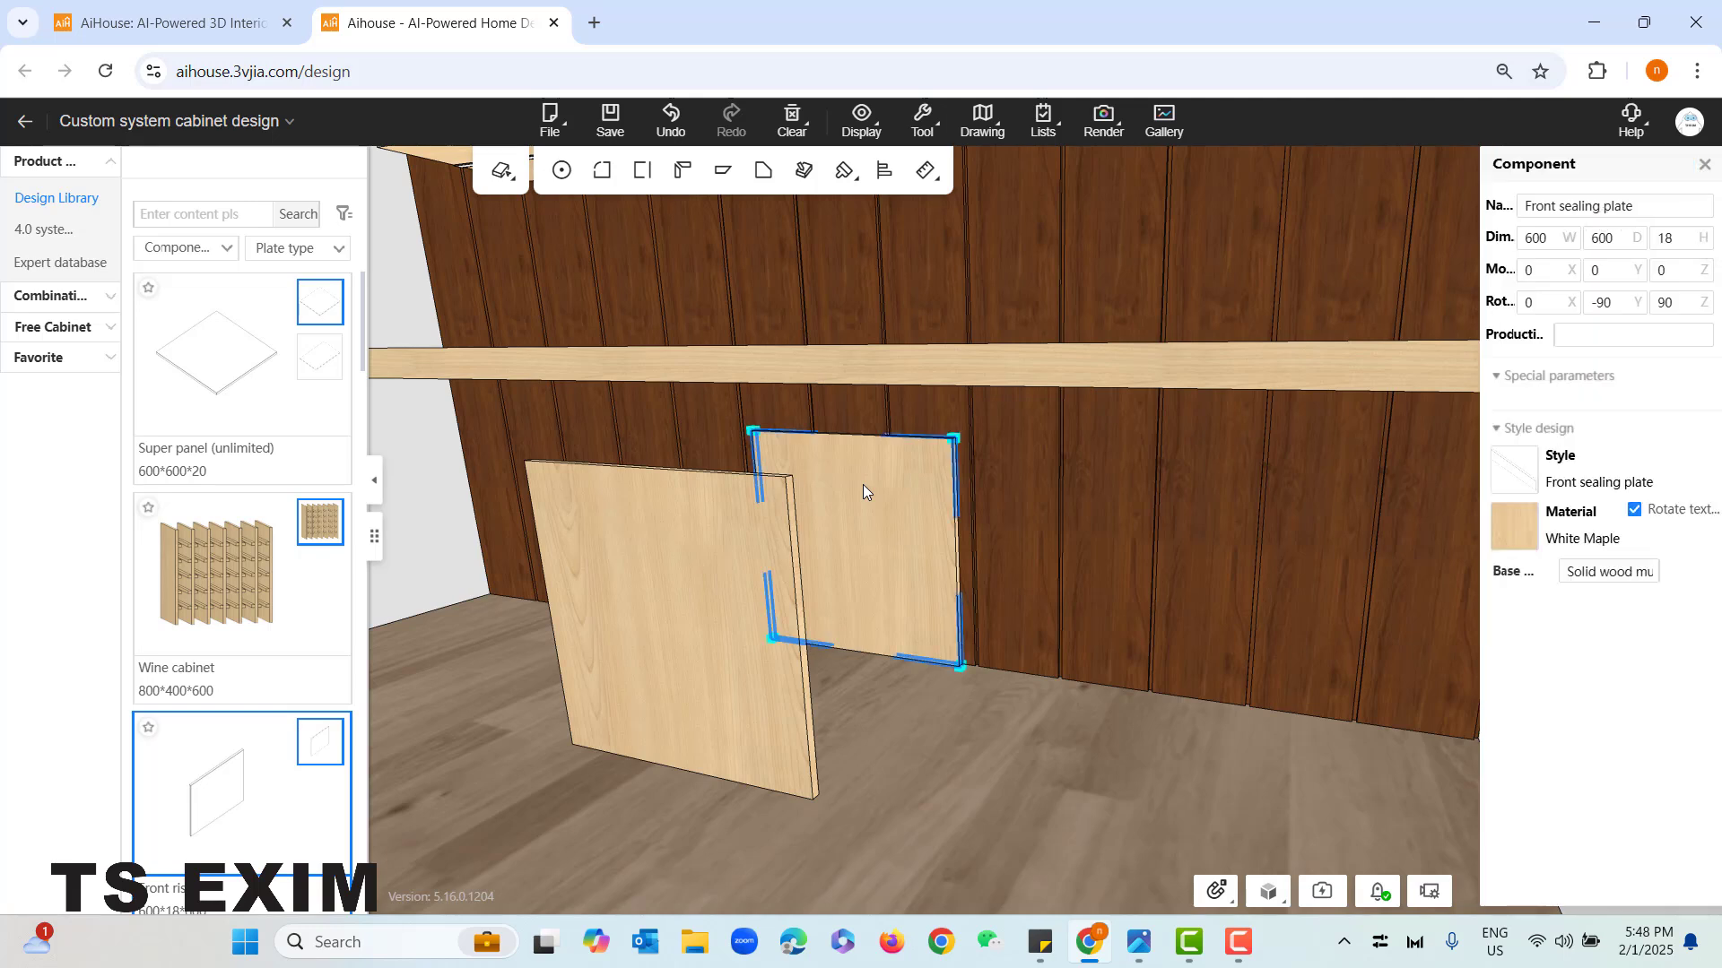
left_click(606, 176)
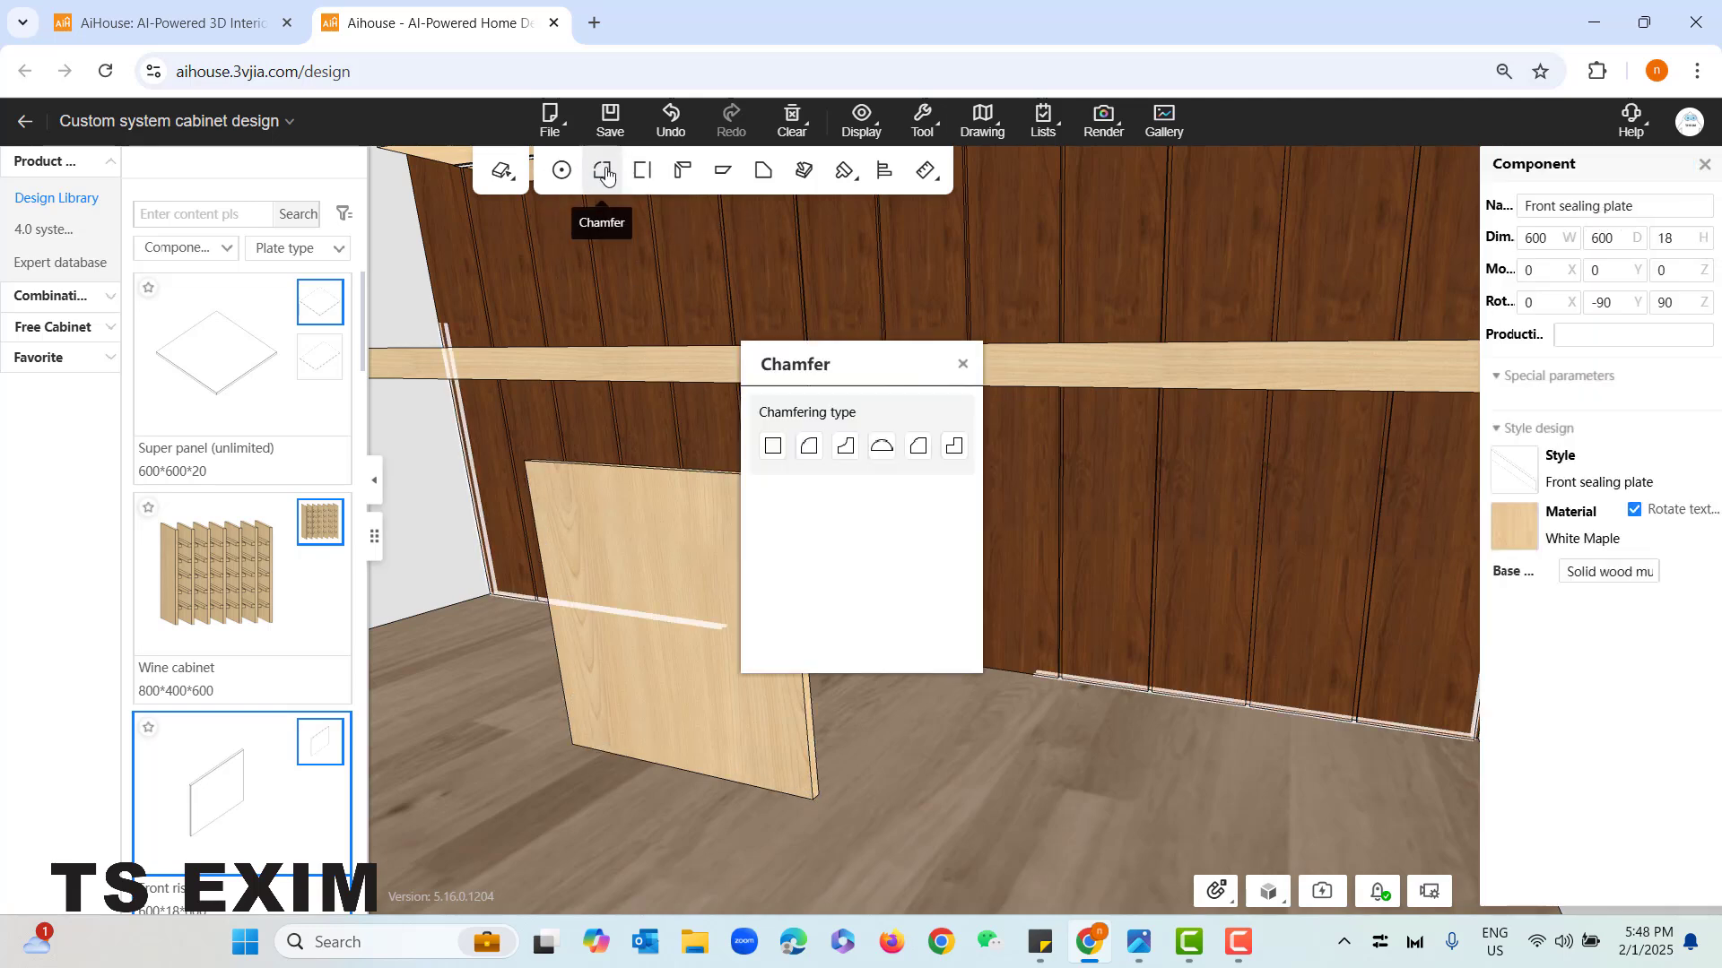
left_click_drag(895, 365, 512, 391)
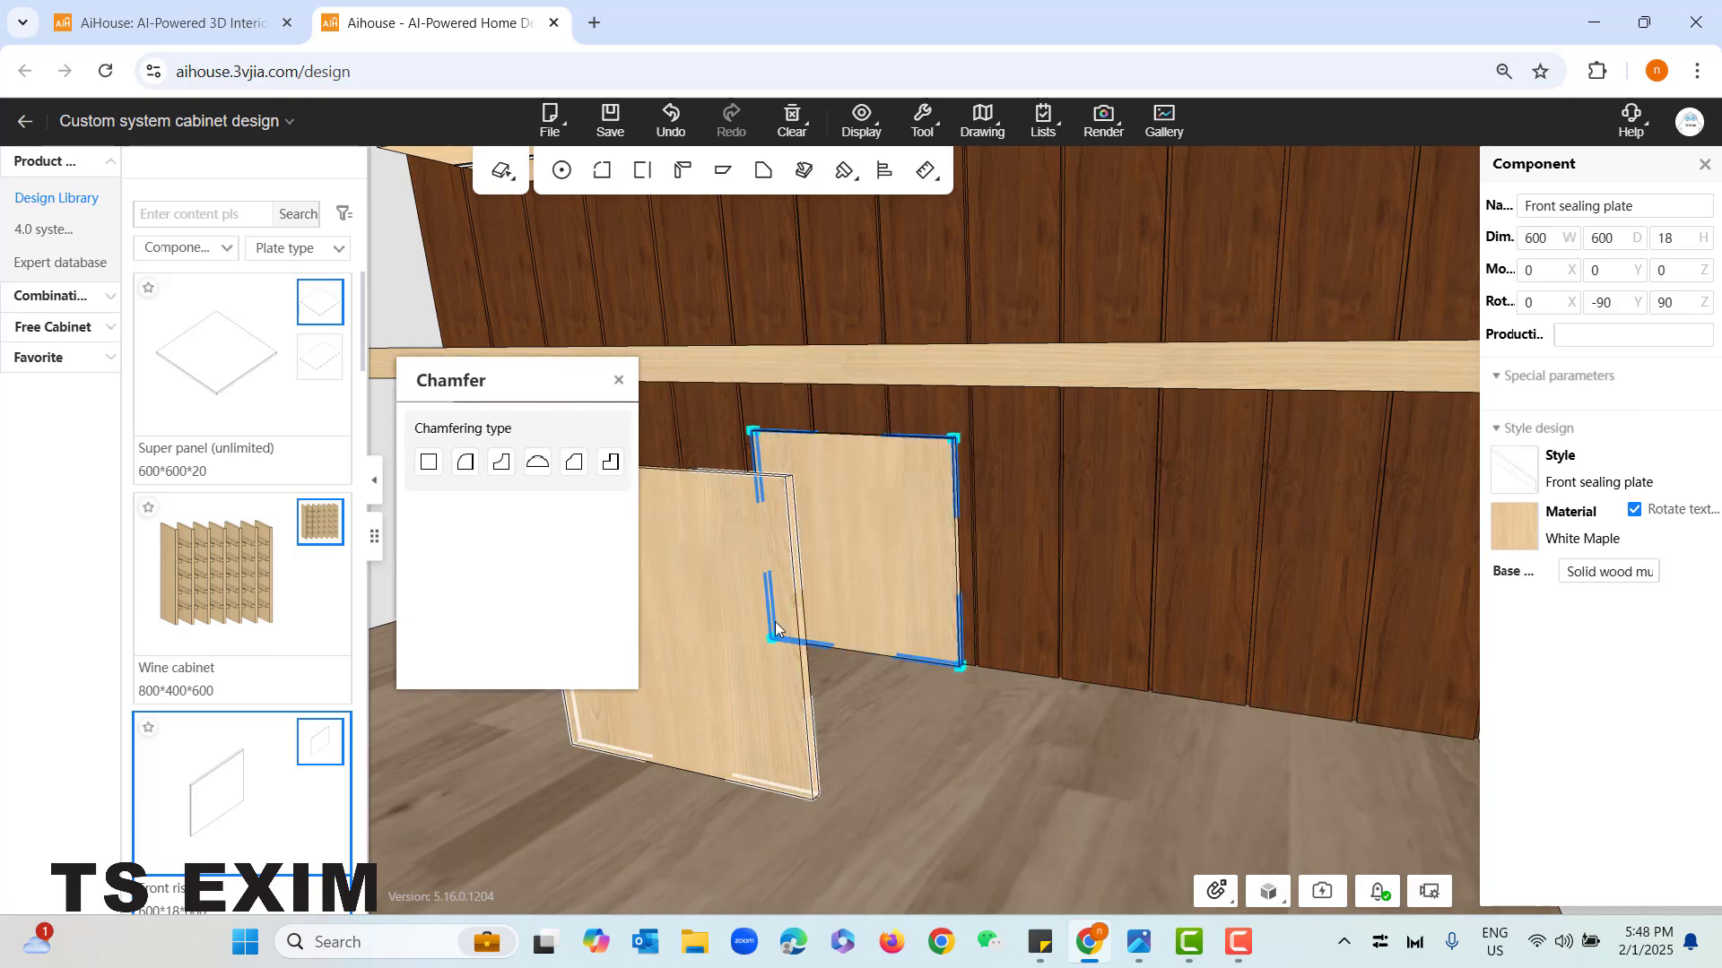
- Apply an outer fillet to the rear riser's upper right corner, try a 200 mm radius and set it back to 100 mm
scroll(852, 665, "up", 4)
right_click_drag(1056, 652, 767, 460)
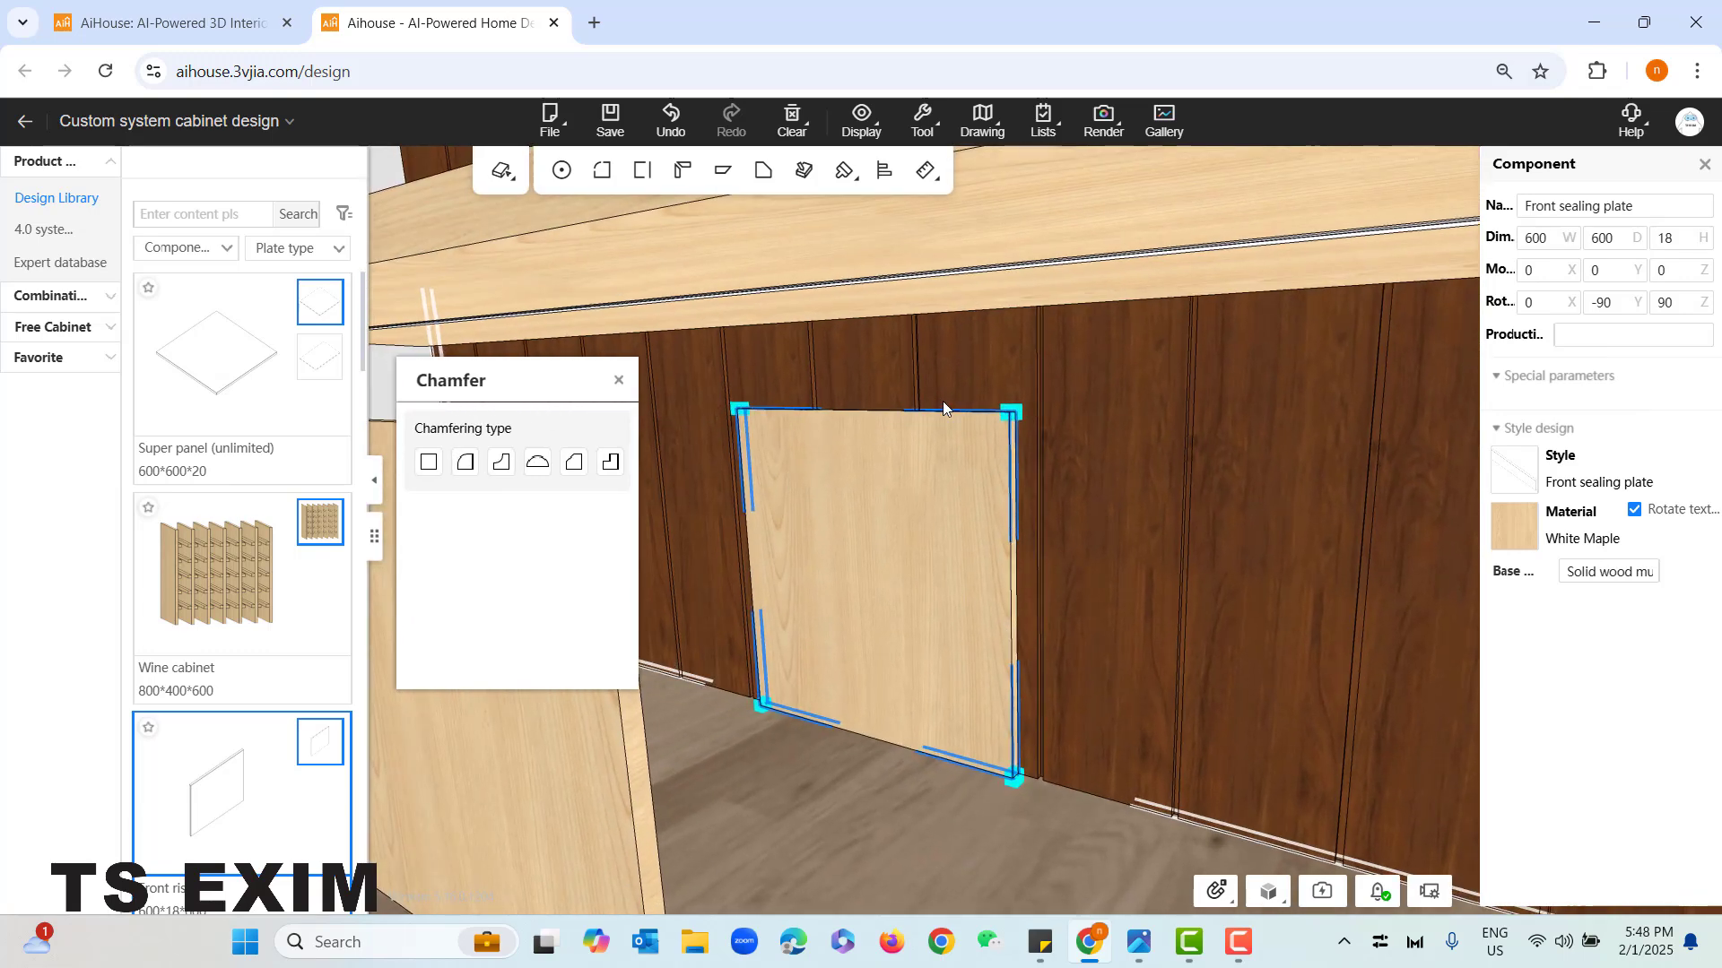
left_click(1016, 413)
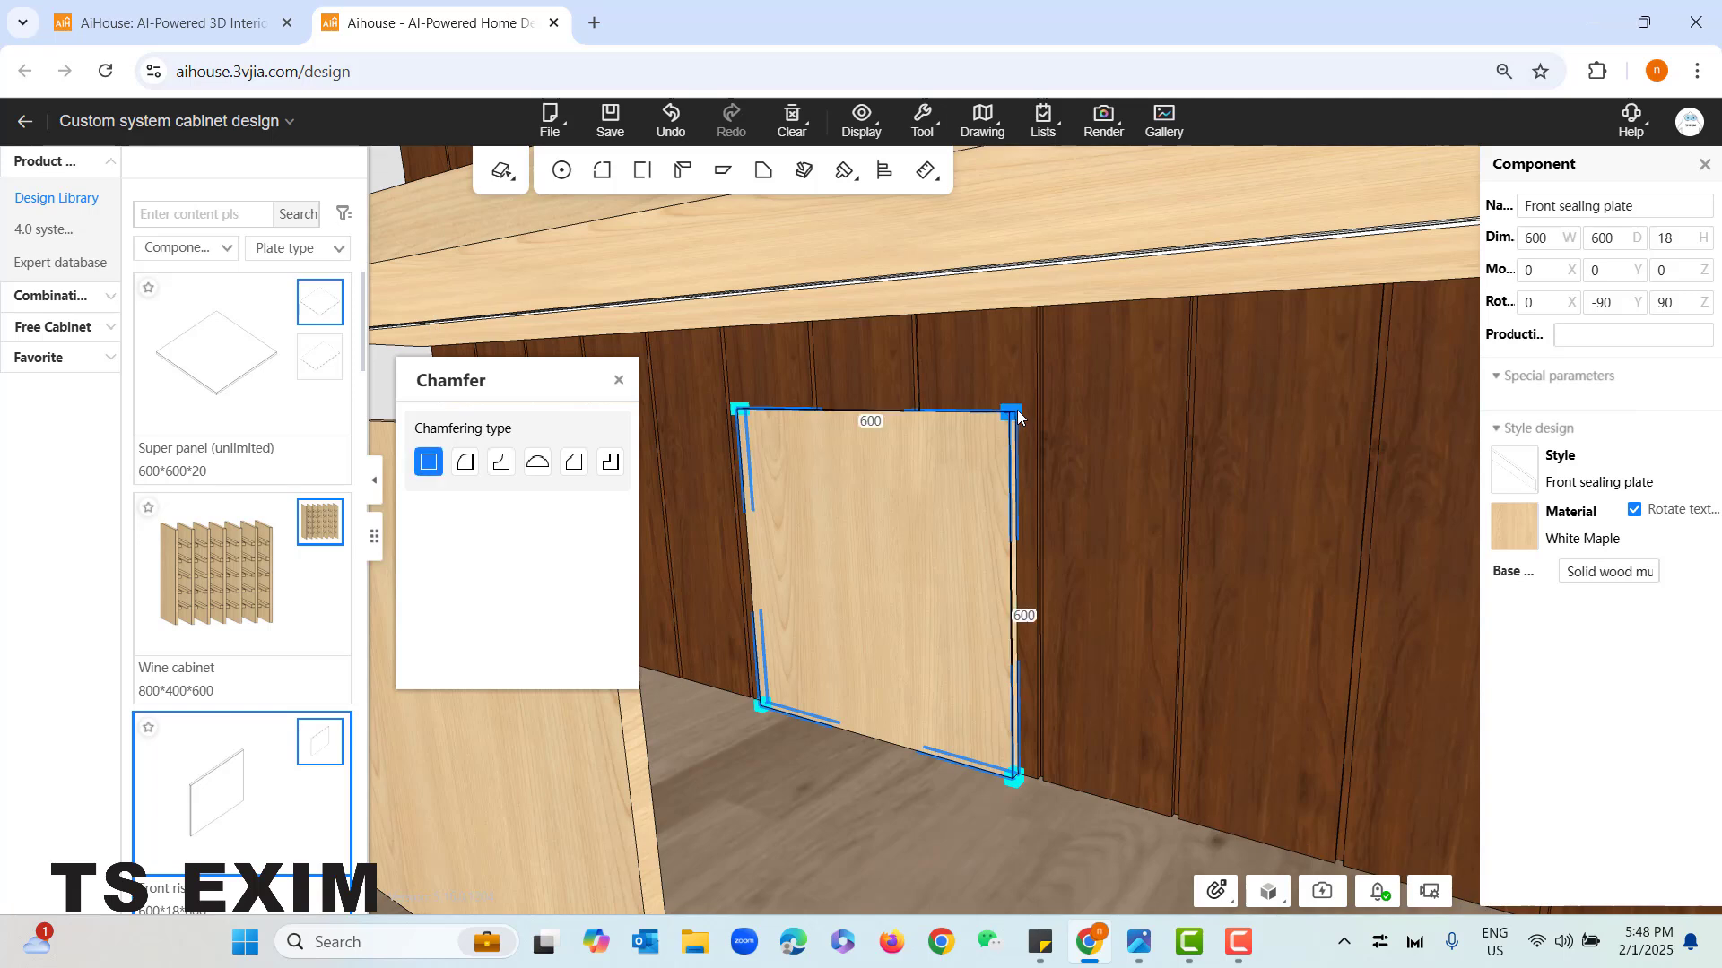
left_click(472, 468)
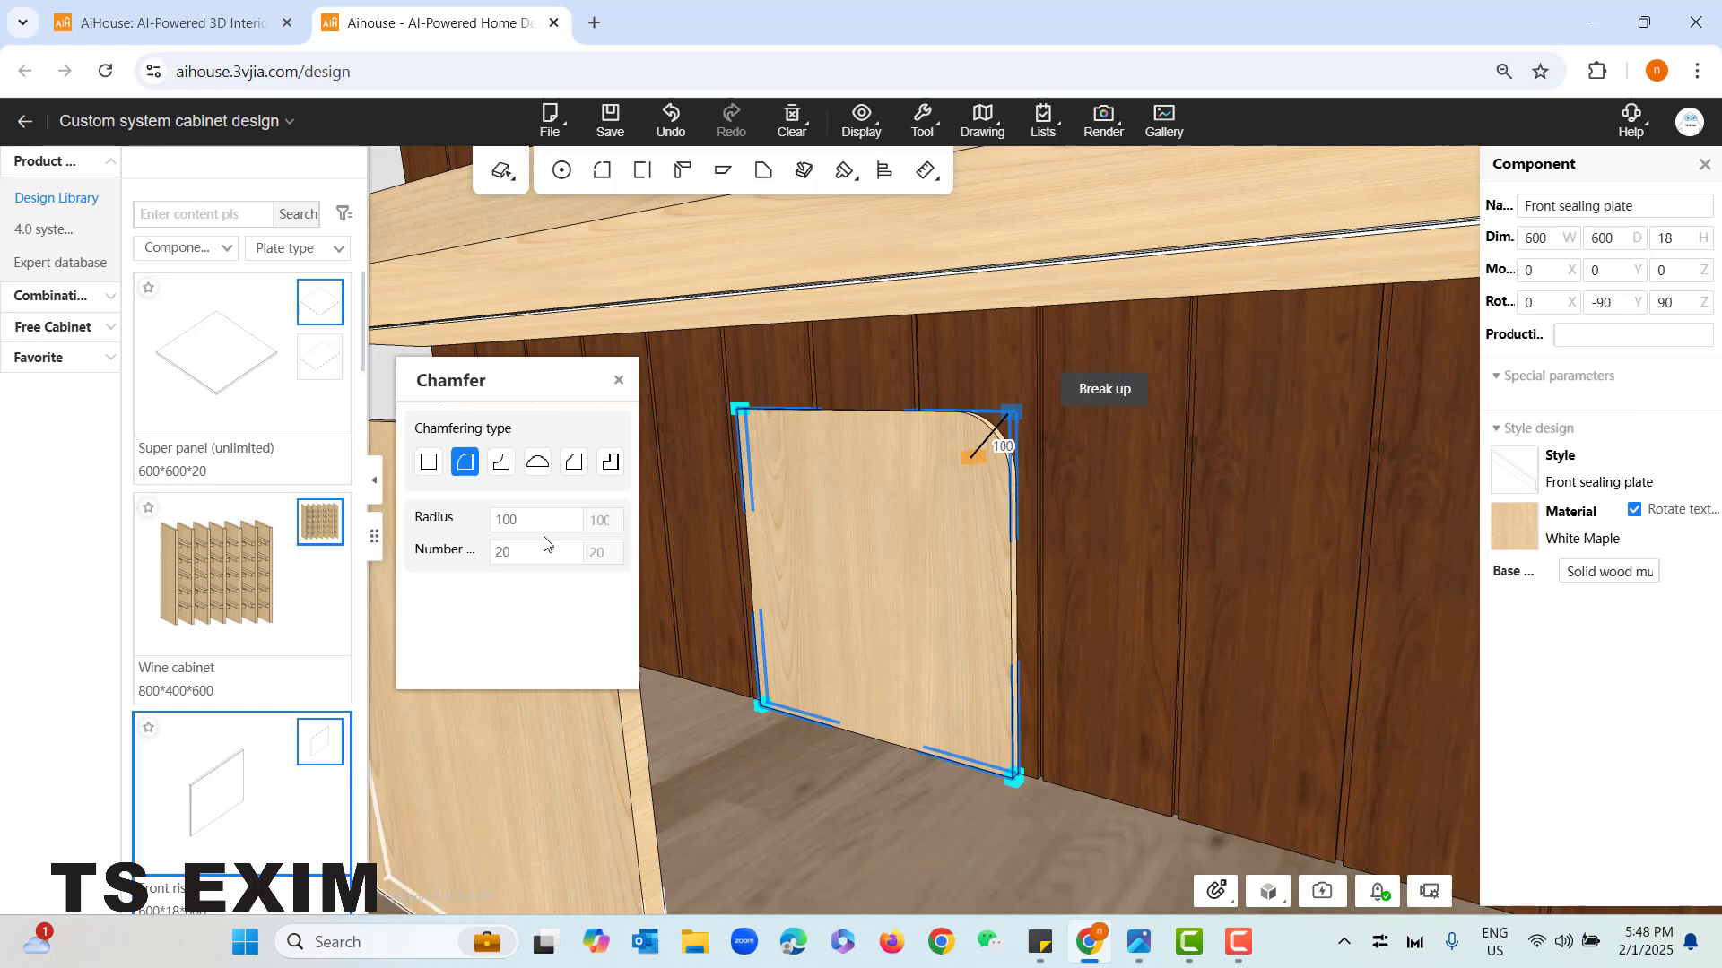
left_click(513, 522)
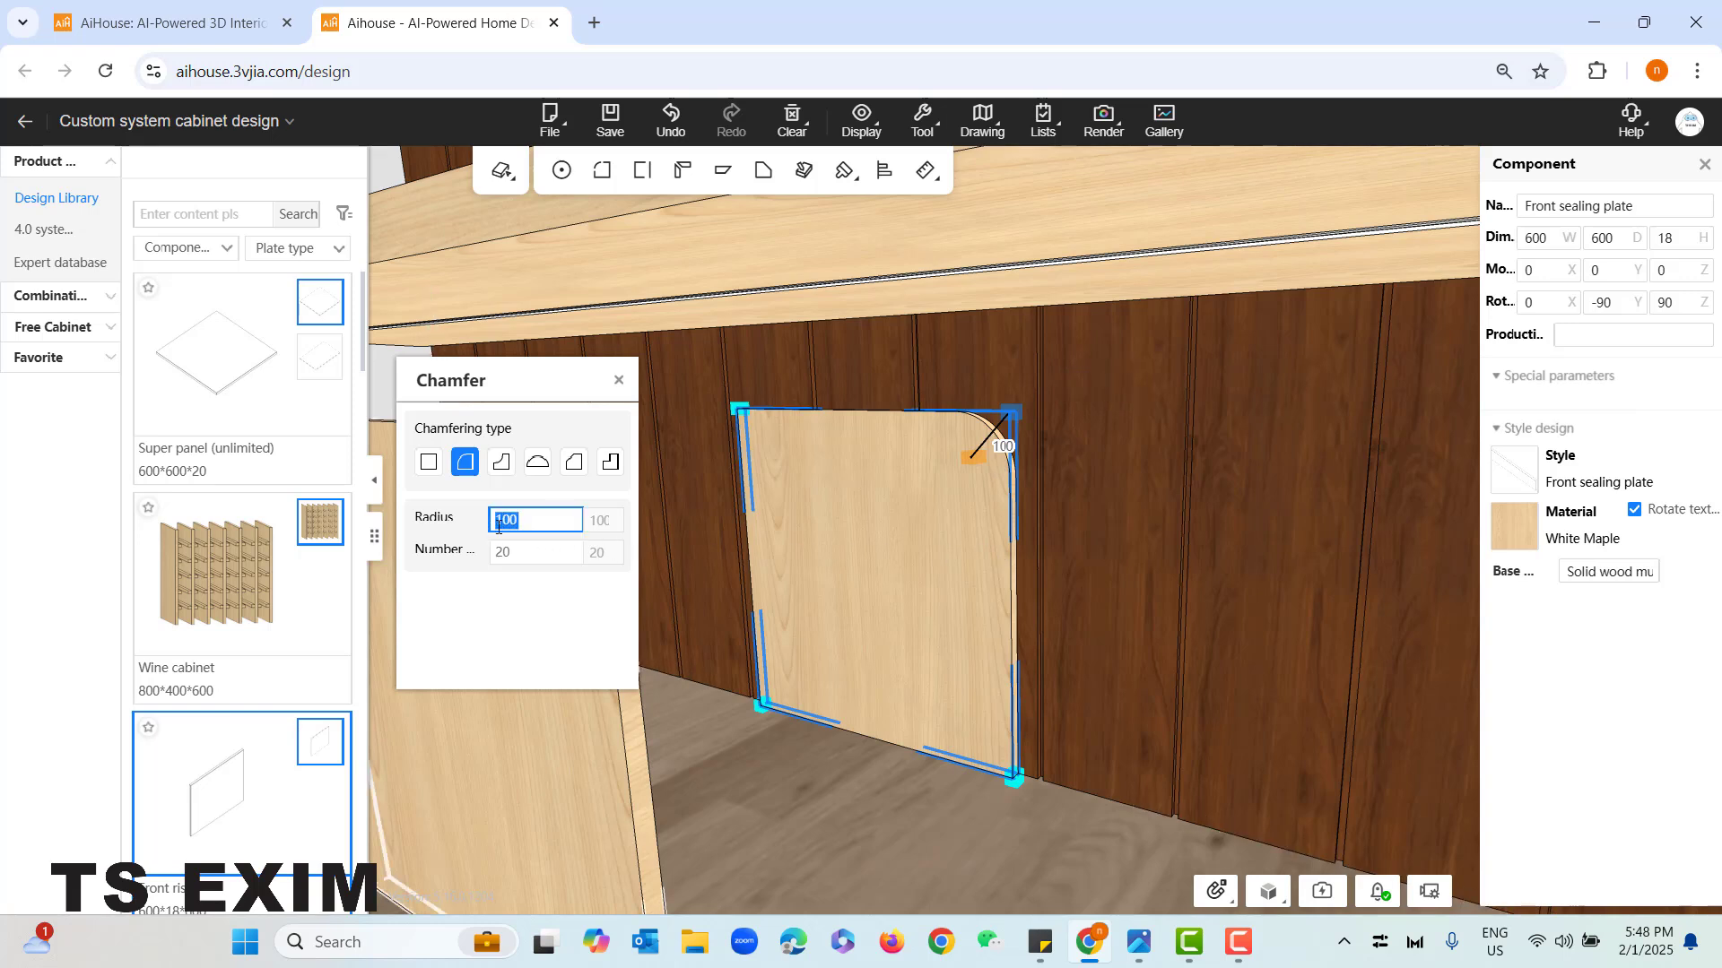
type("200")
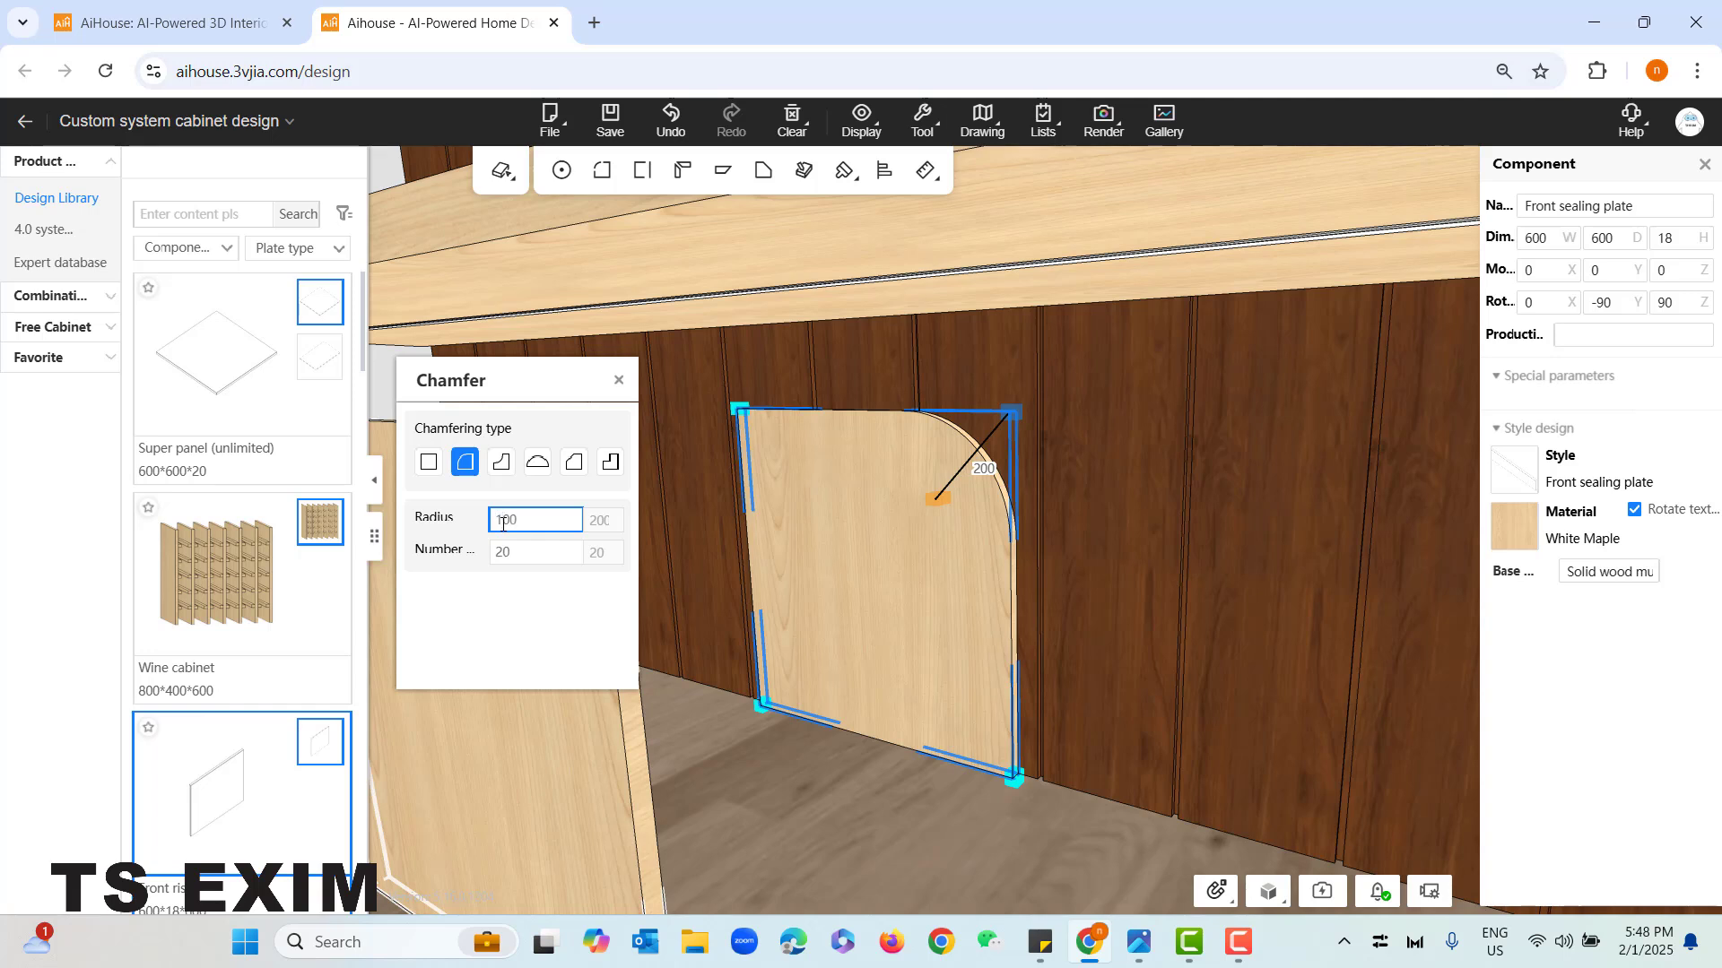
key("Return")
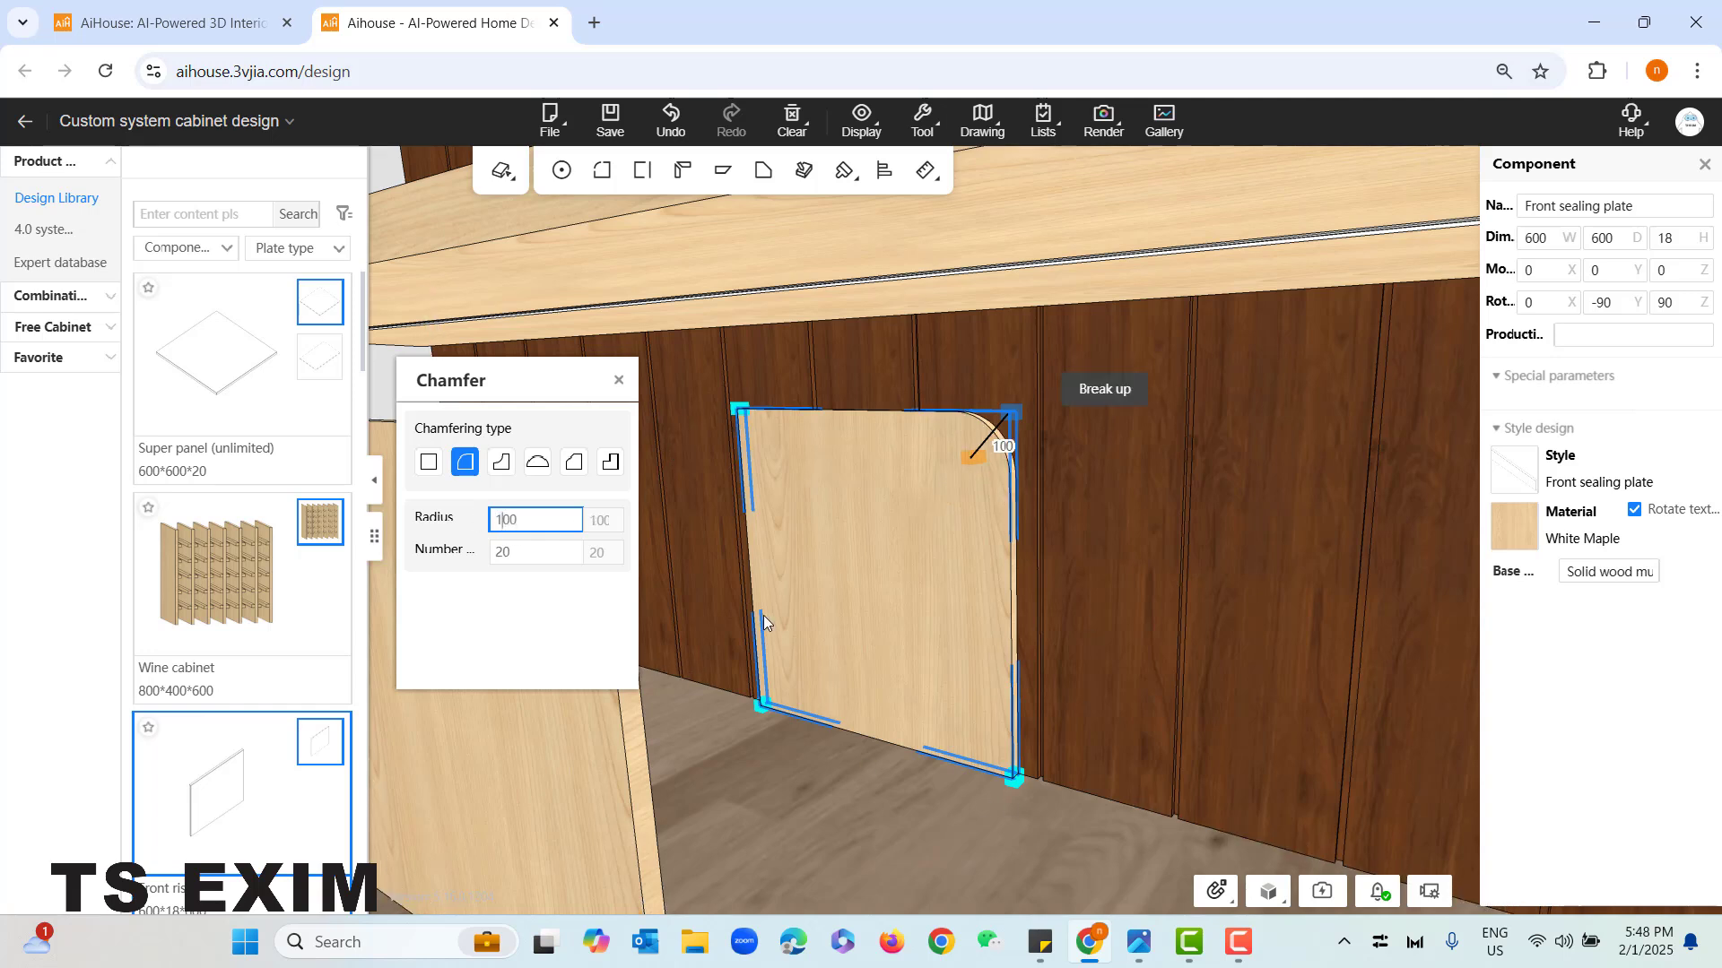
- Apply outer fillets with a 100 mm radius to the rear riser panel's upper left and both lower corners
left_click(737, 414)
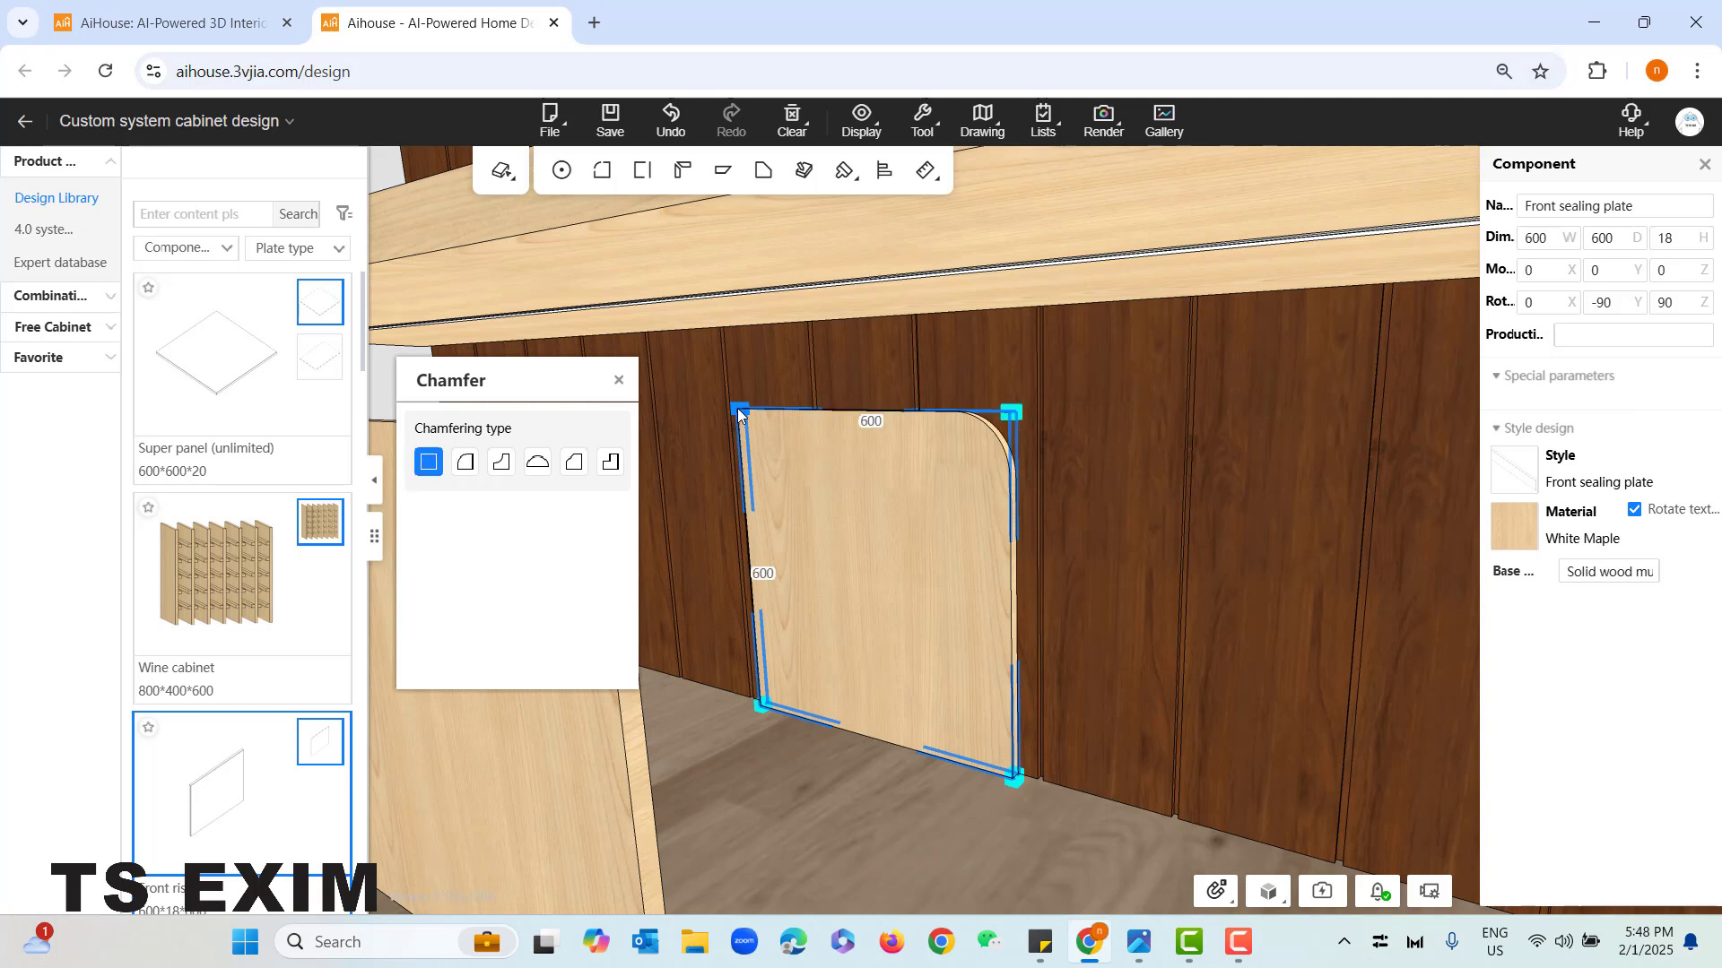
left_click(462, 476)
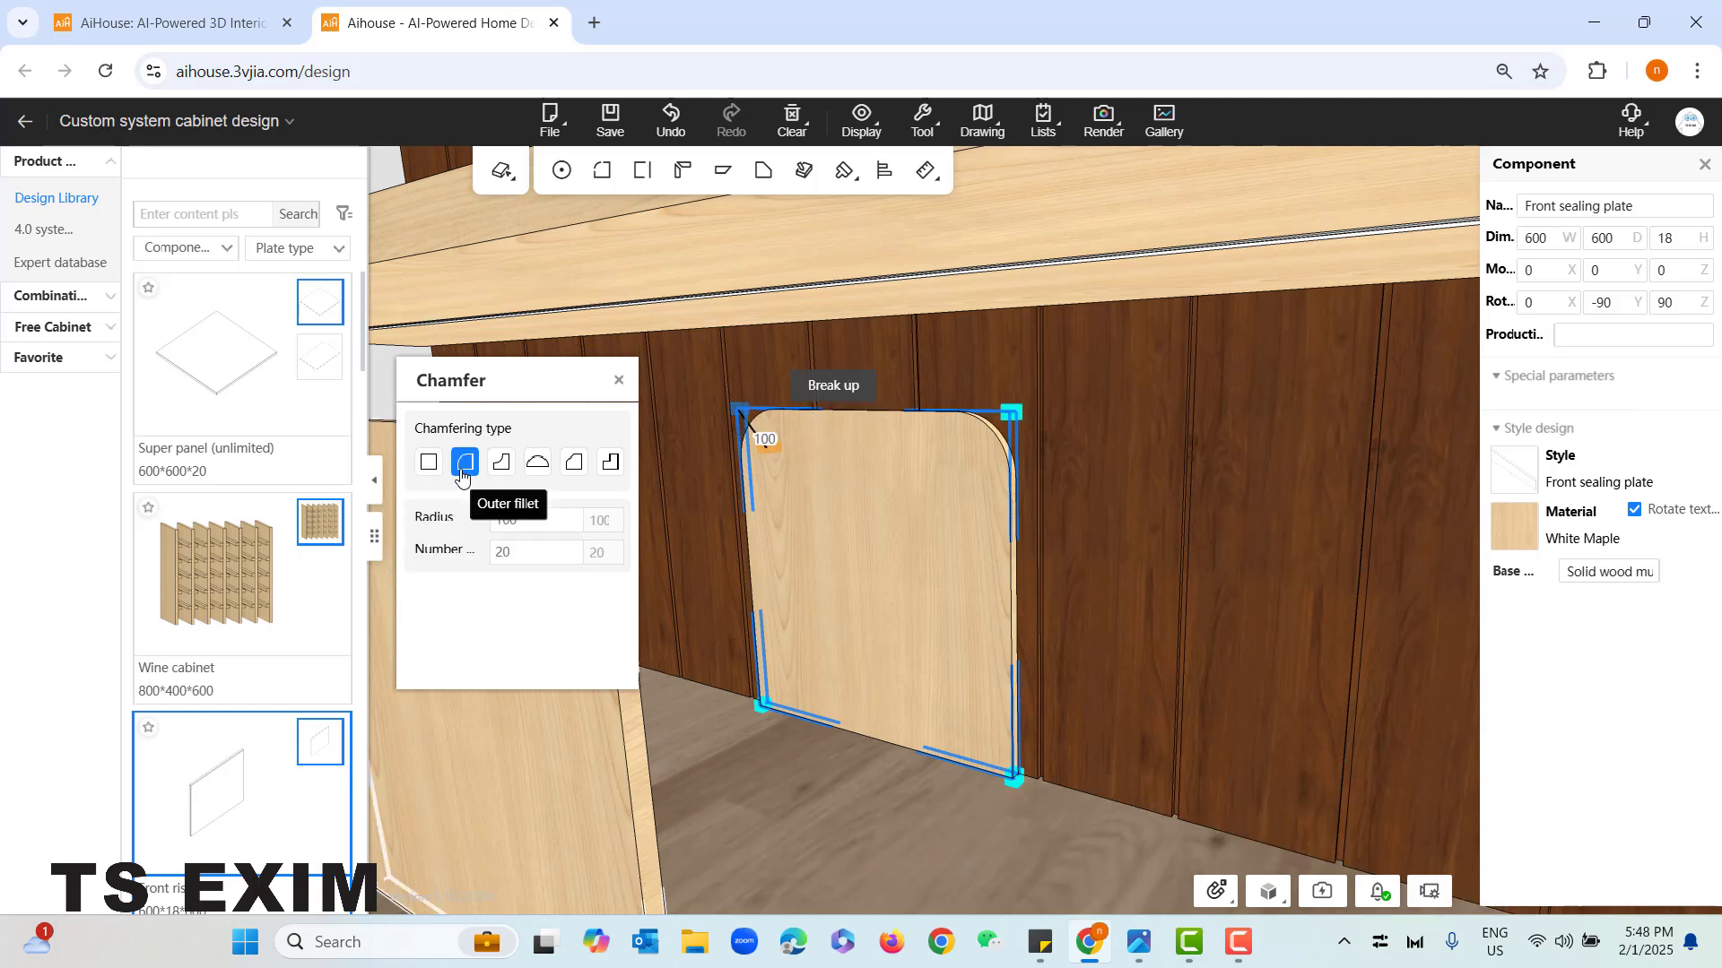
left_click(762, 707)
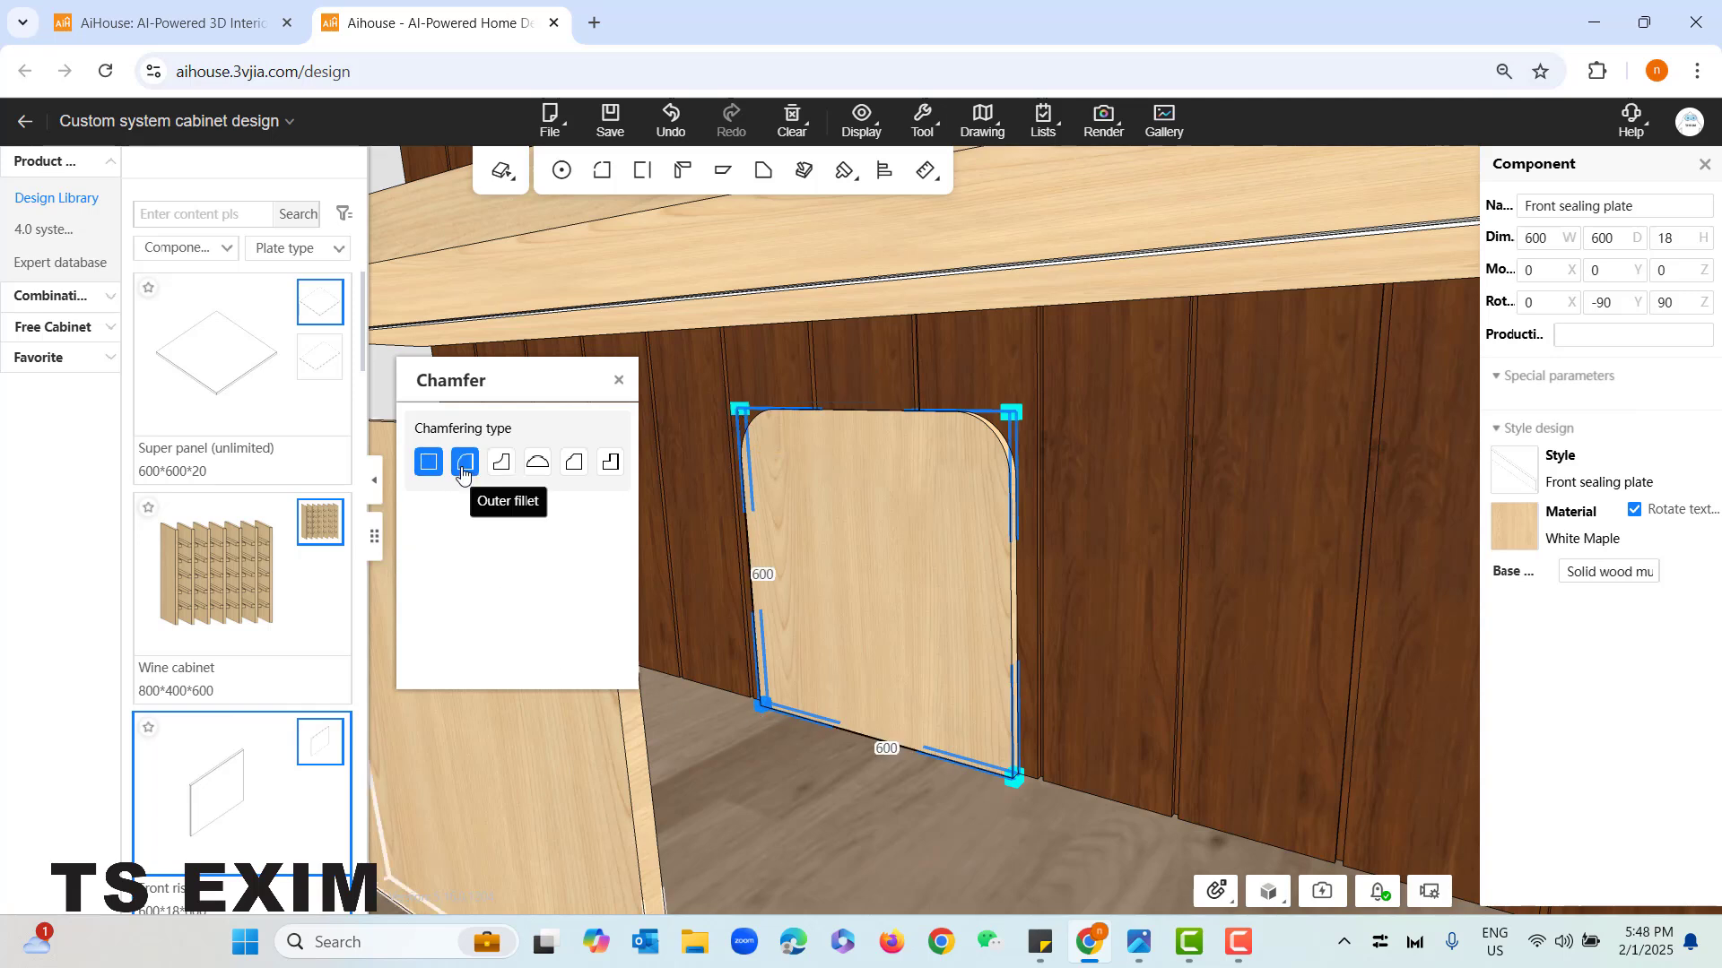
left_click(462, 476)
left_click(1014, 773)
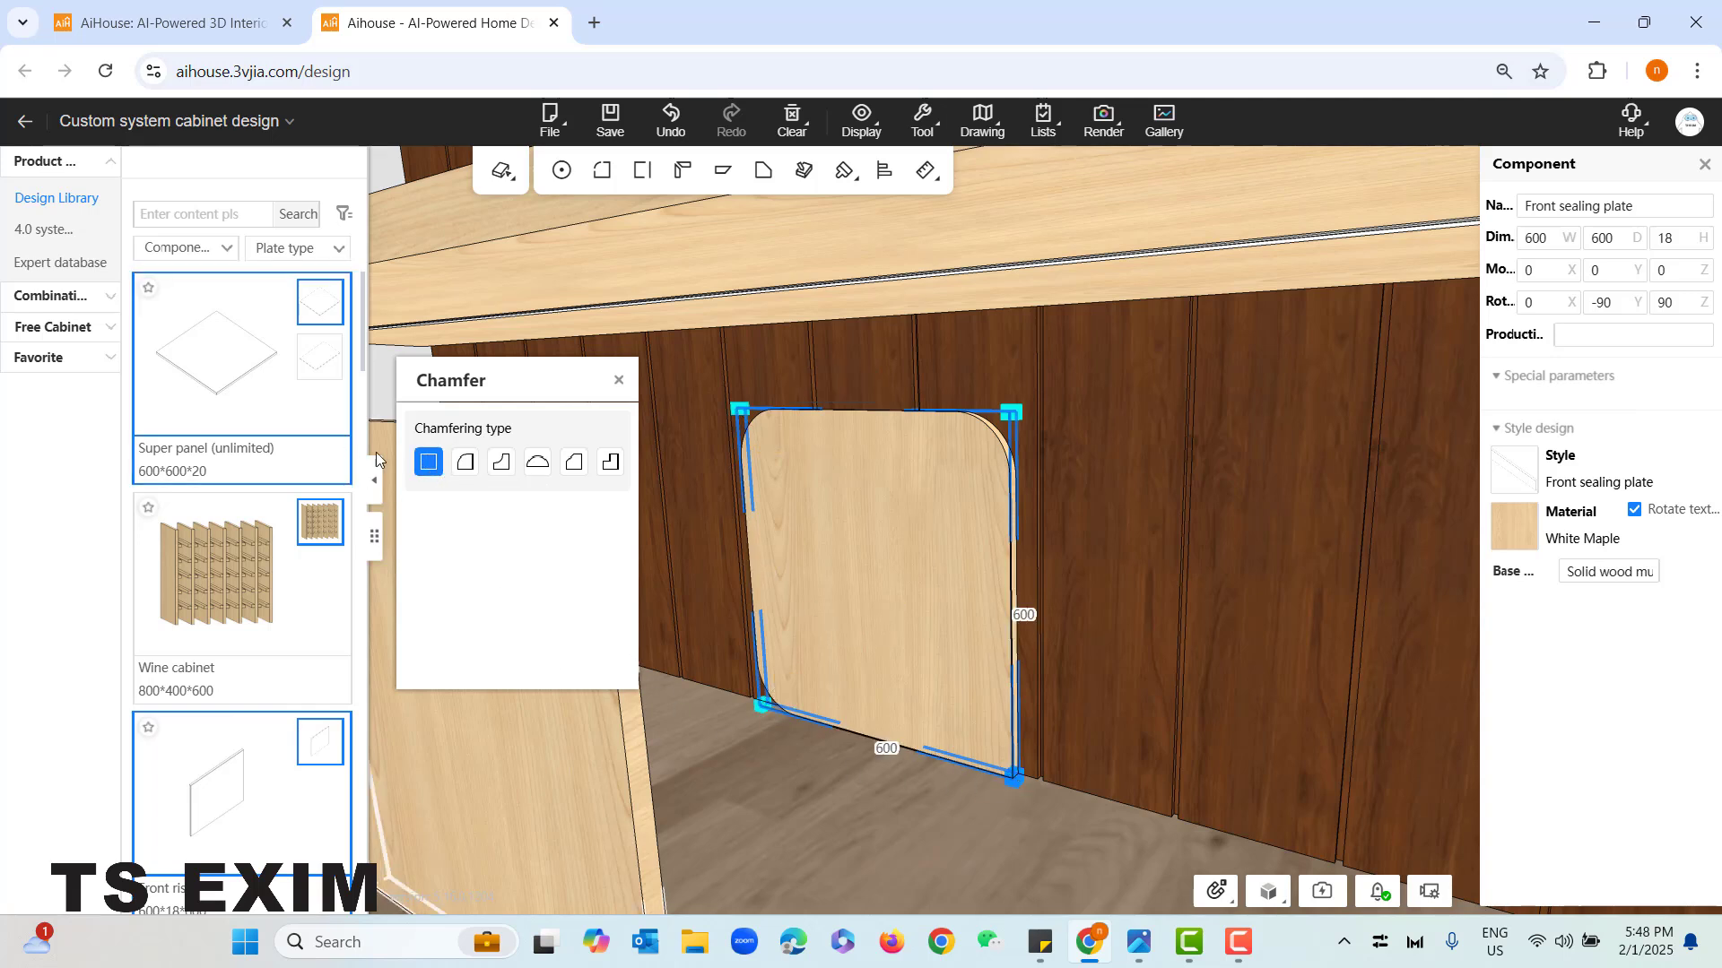
left_click(464, 463)
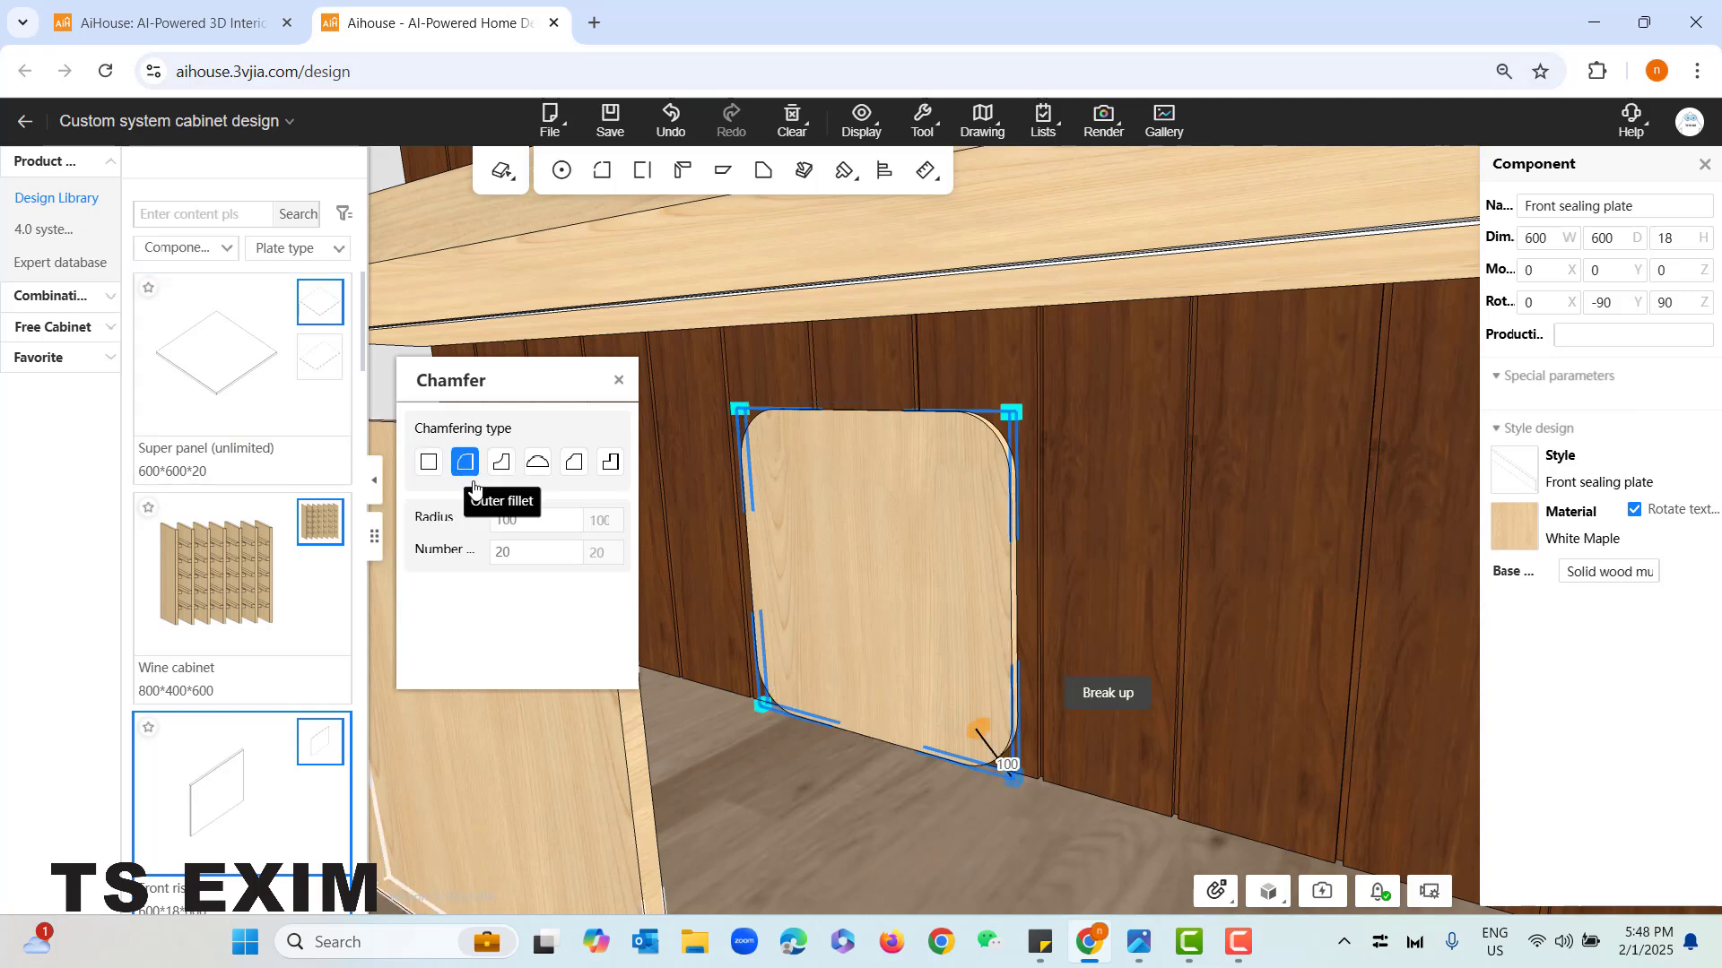
left_click(618, 384)
left_click(961, 546)
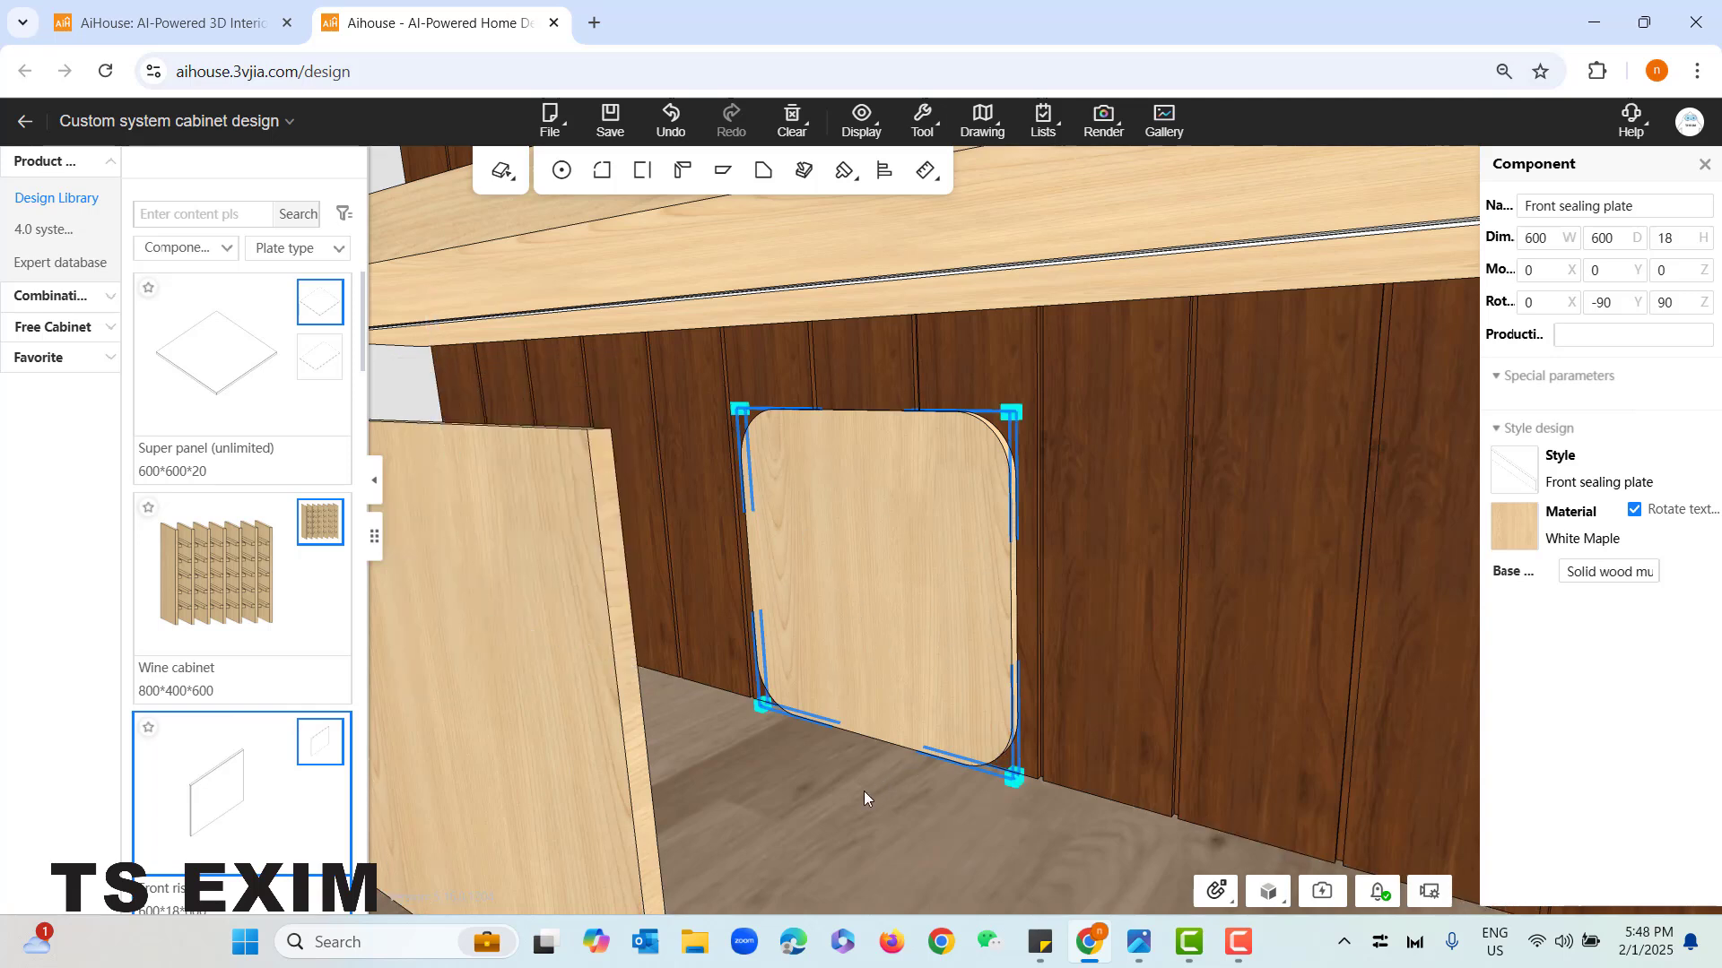
- Return to product-level editing and set the rear riser's depth to 600 mm, extending toward the front
scroll(848, 787, "down", 3)
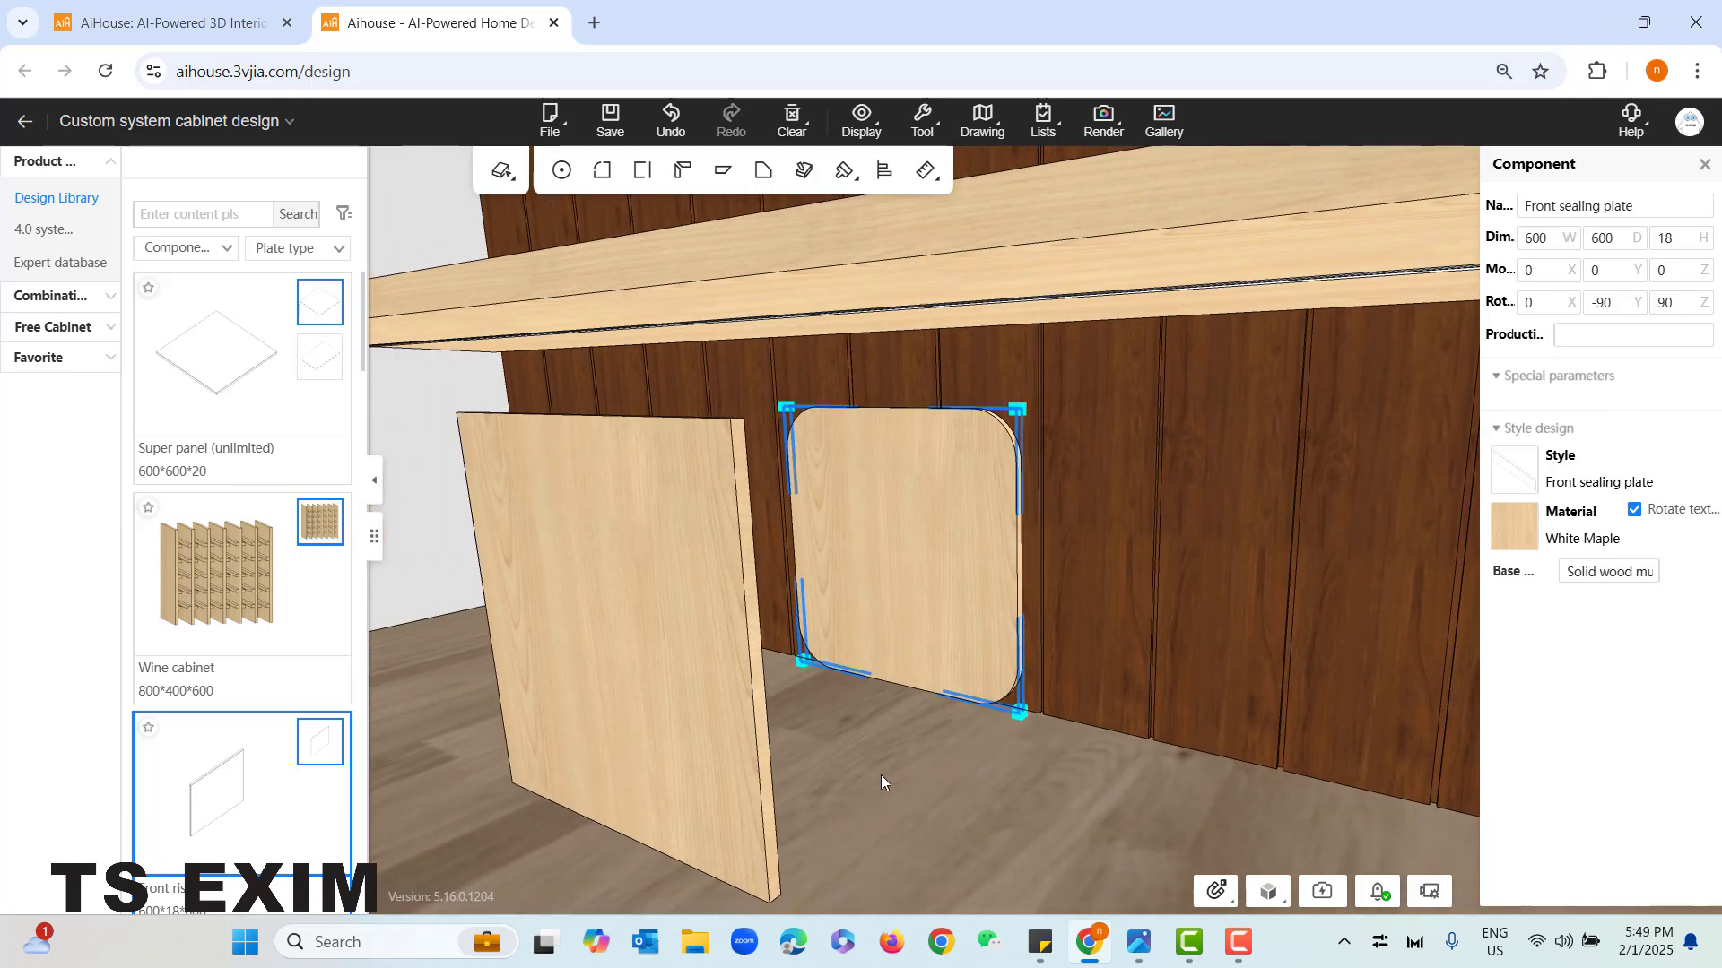
left_click(881, 775)
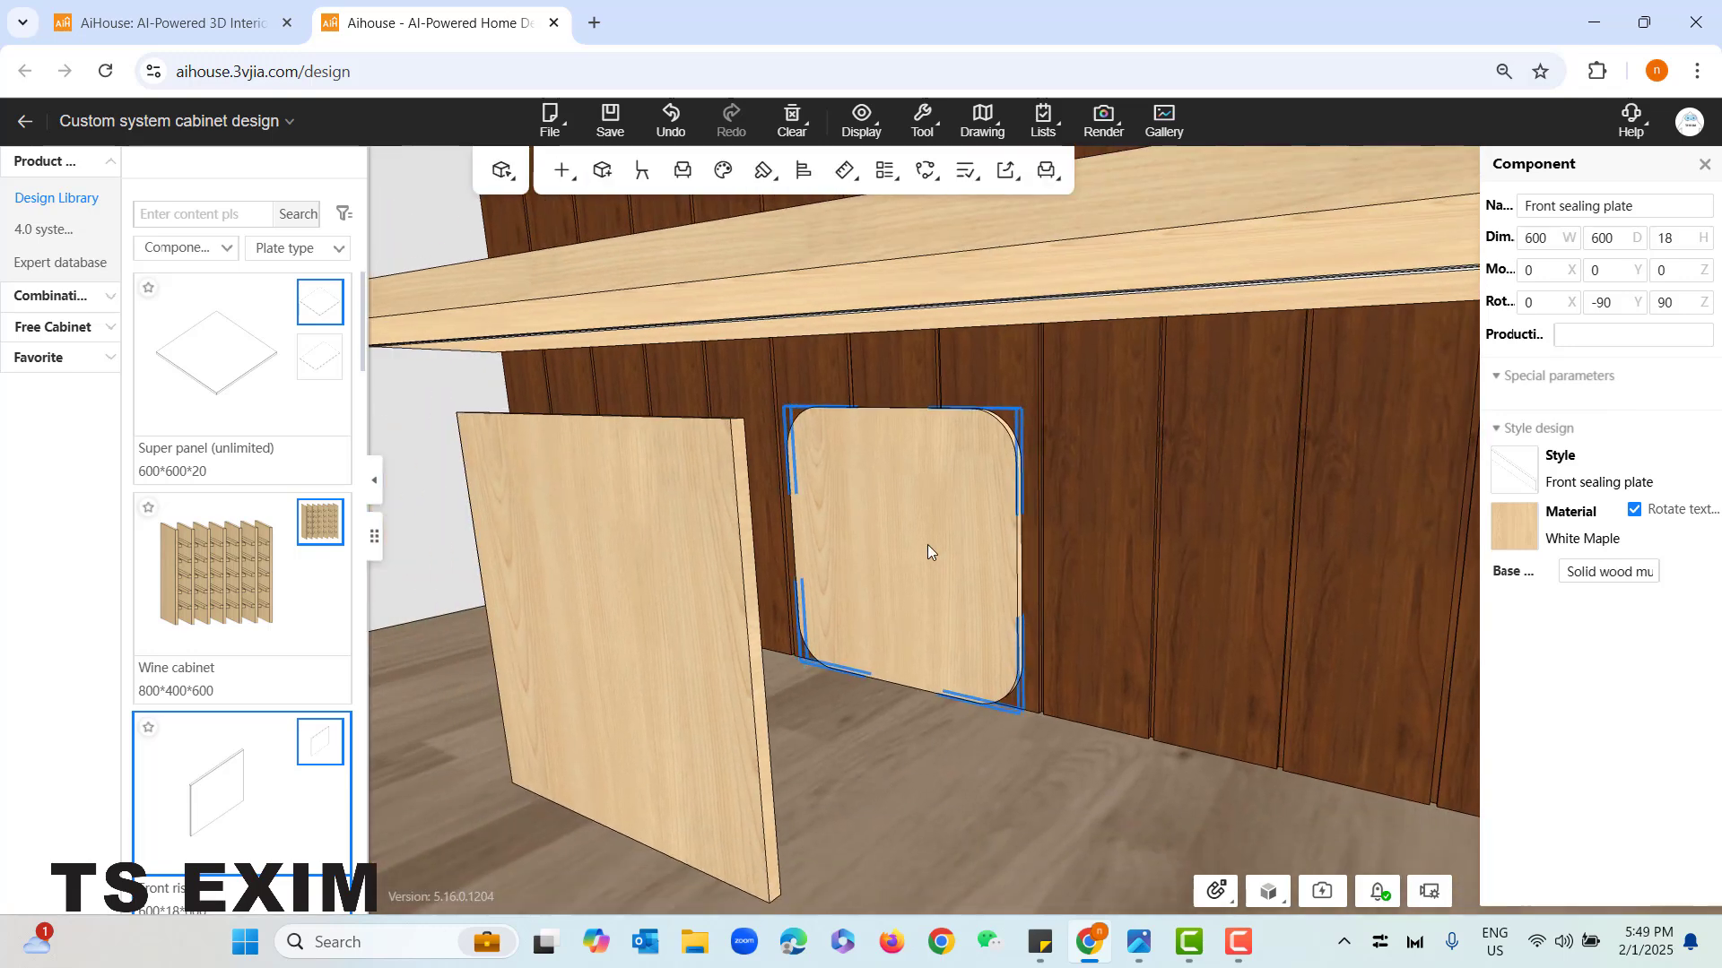
left_click(907, 518)
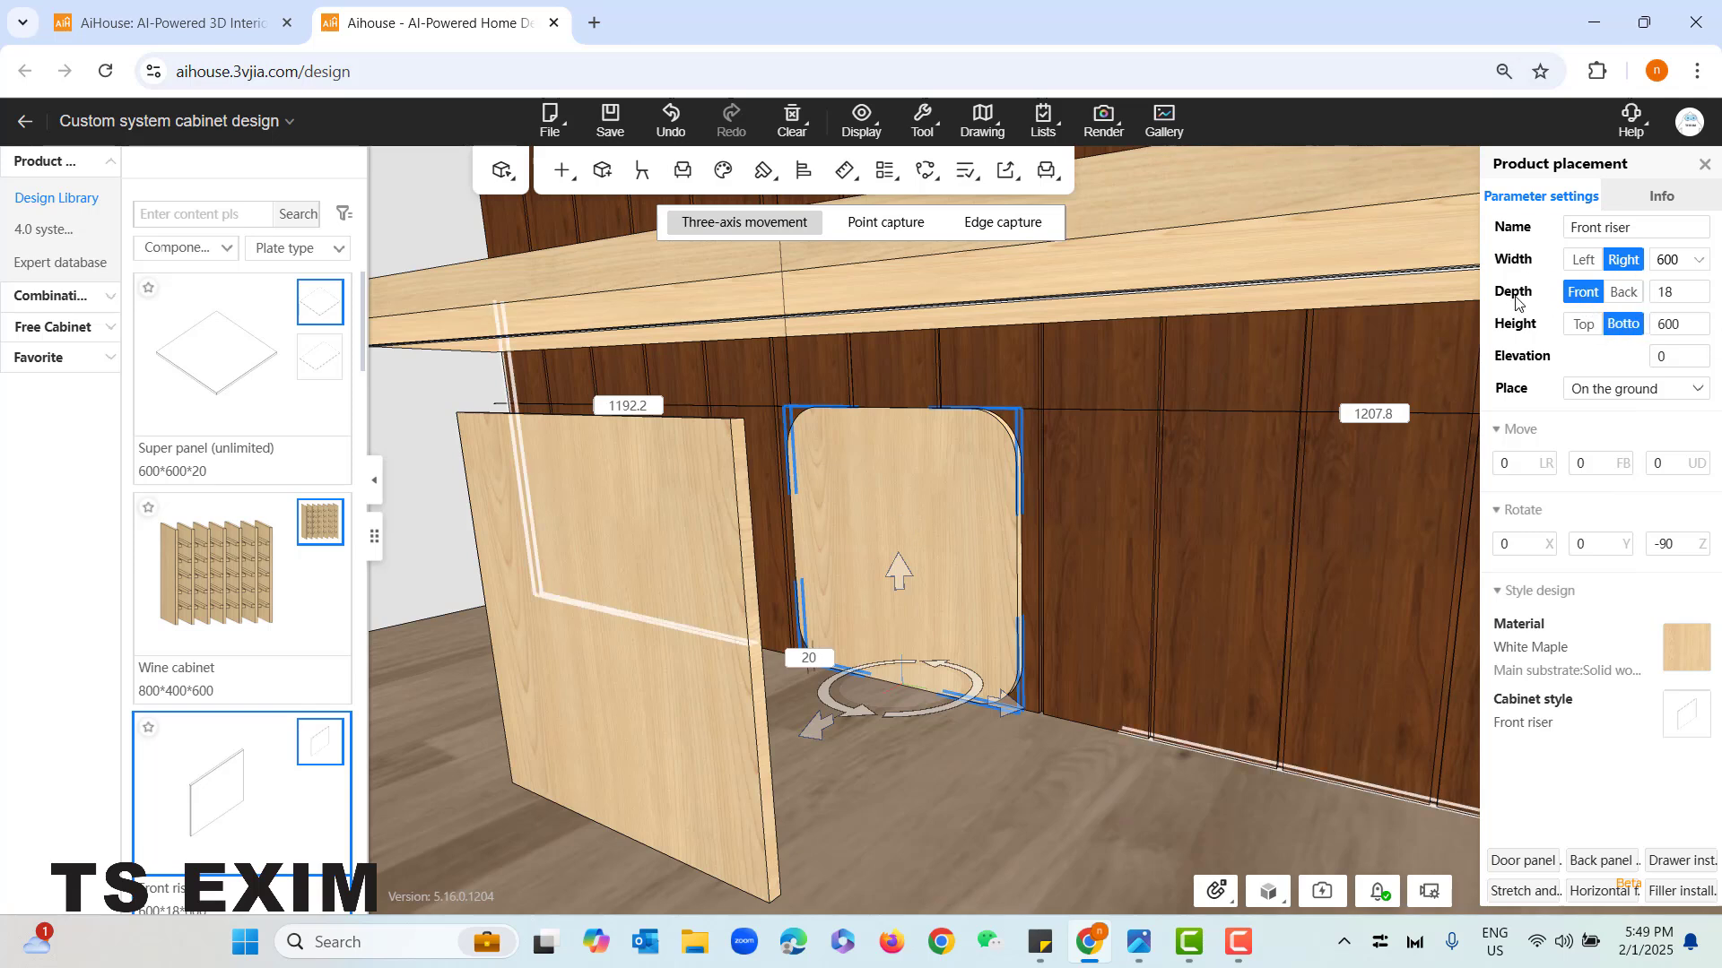
left_click(1685, 293)
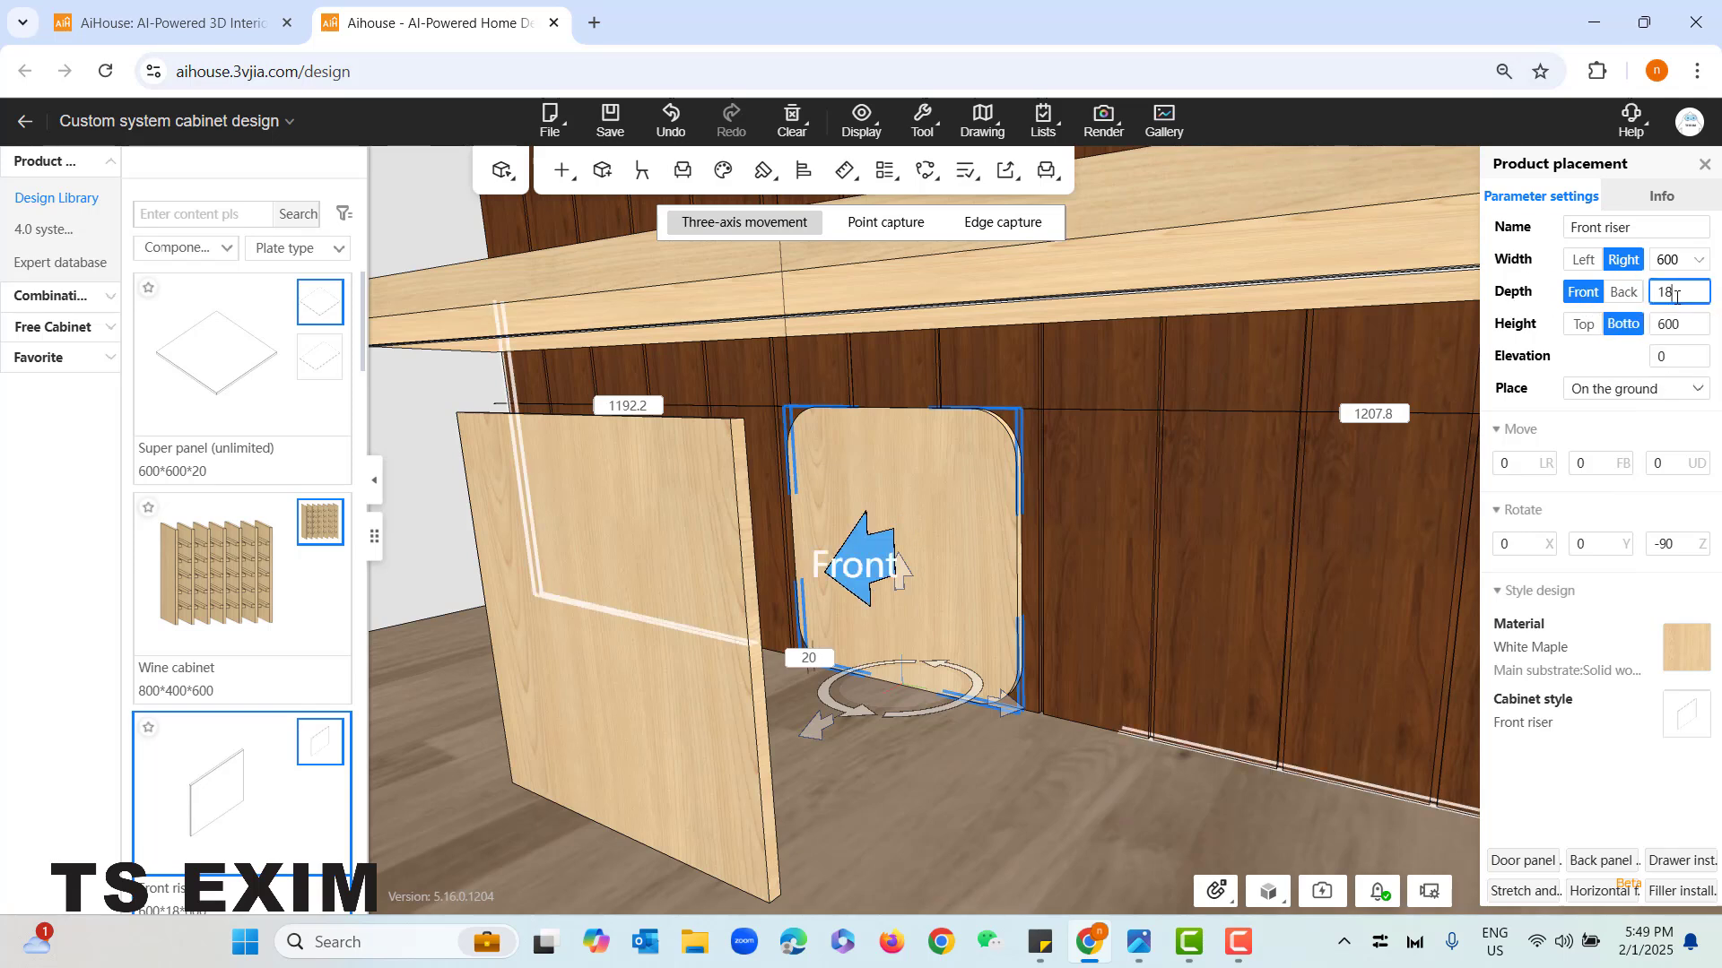
left_click_drag(1686, 293, 1653, 296)
type("600")
key("Return")
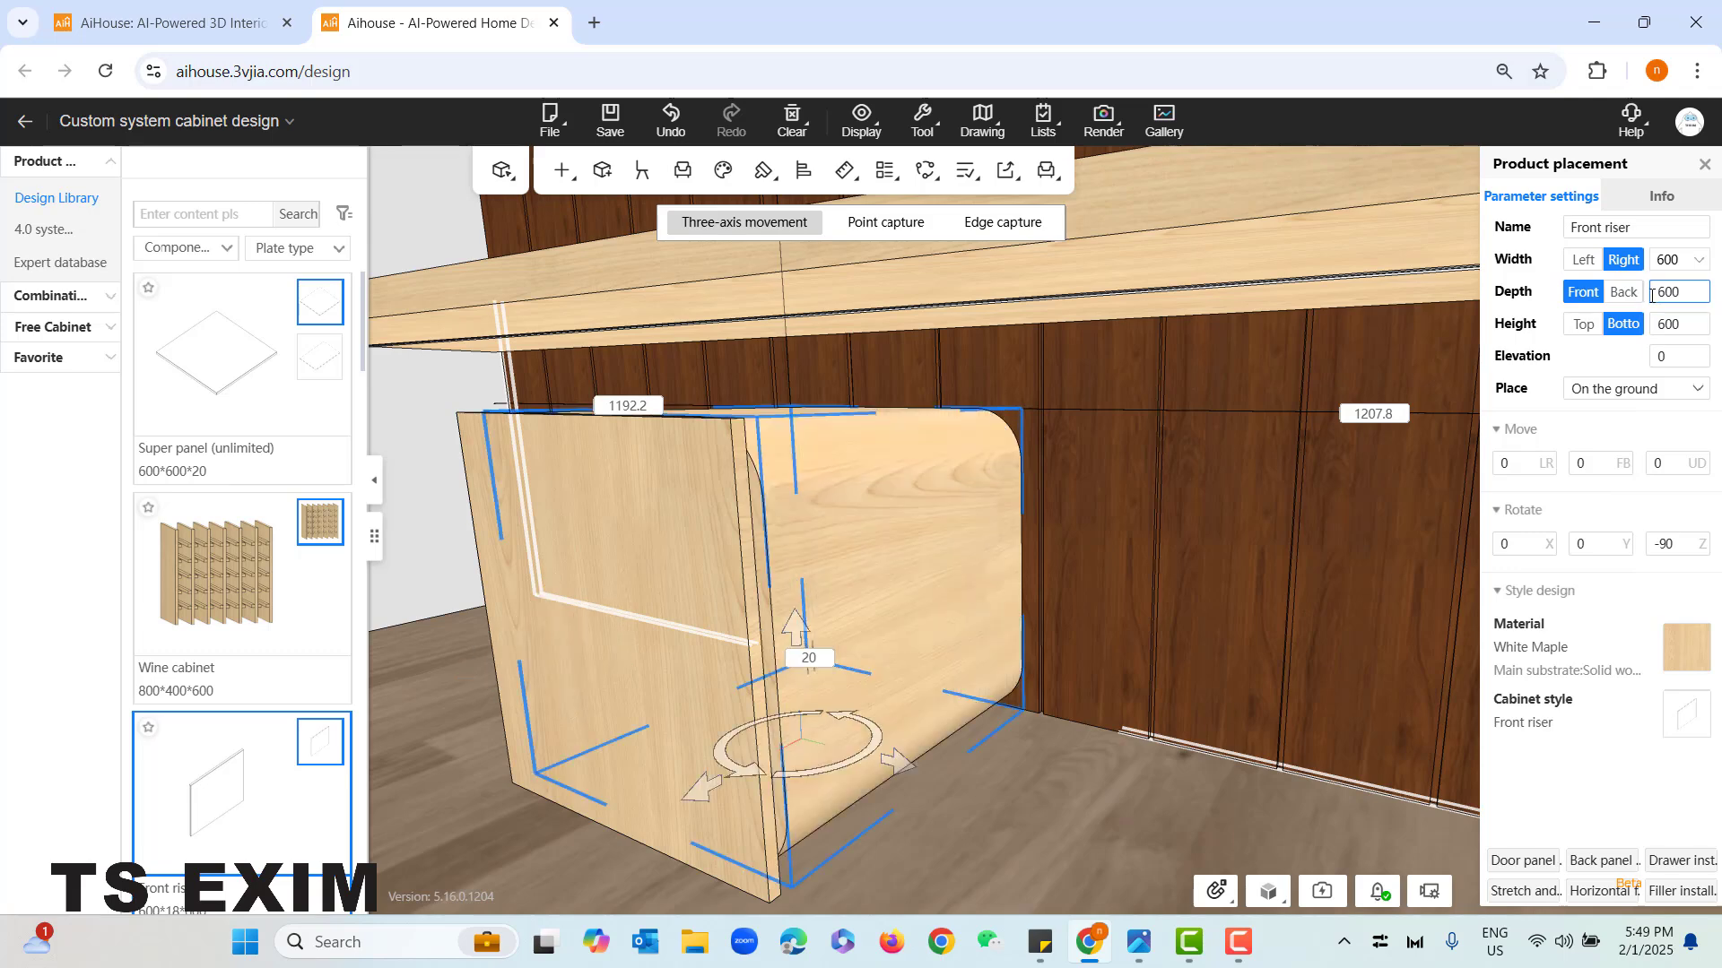
- Switch to component-level editing and transform the front riser panel under the desk into a door panel
left_click(984, 785)
scroll(1031, 782, "down", 4)
left_click_drag(1031, 782, 1100, 718)
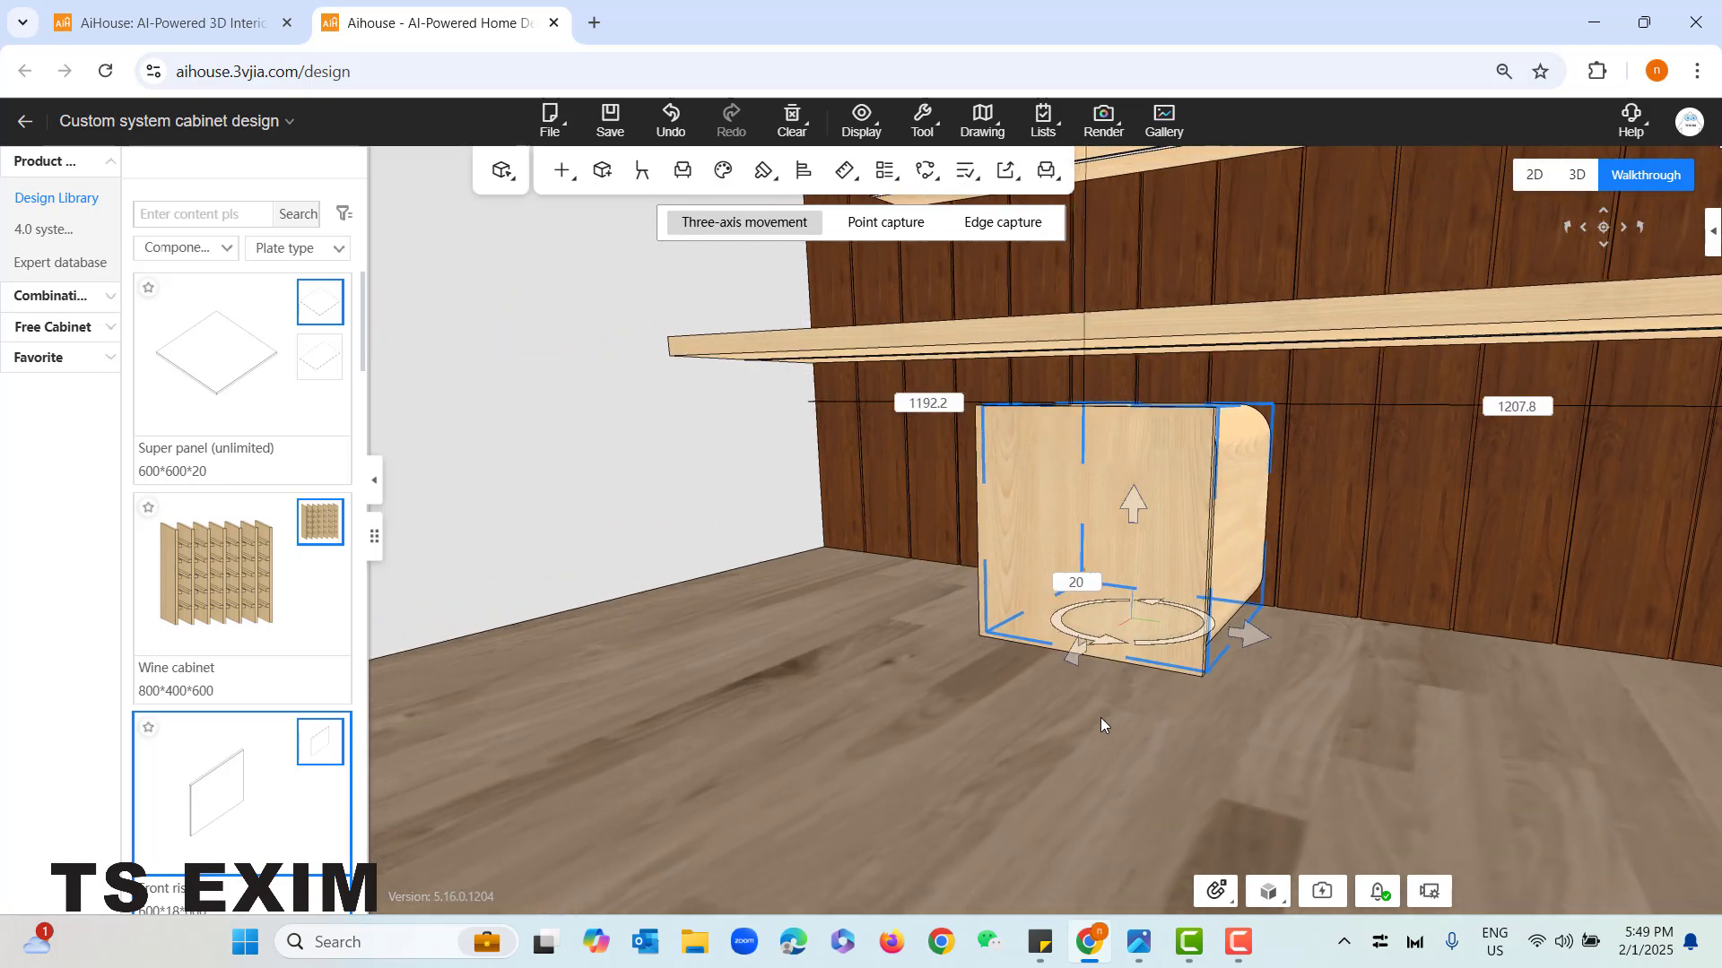
left_click_drag(866, 637, 936, 643)
key("q")
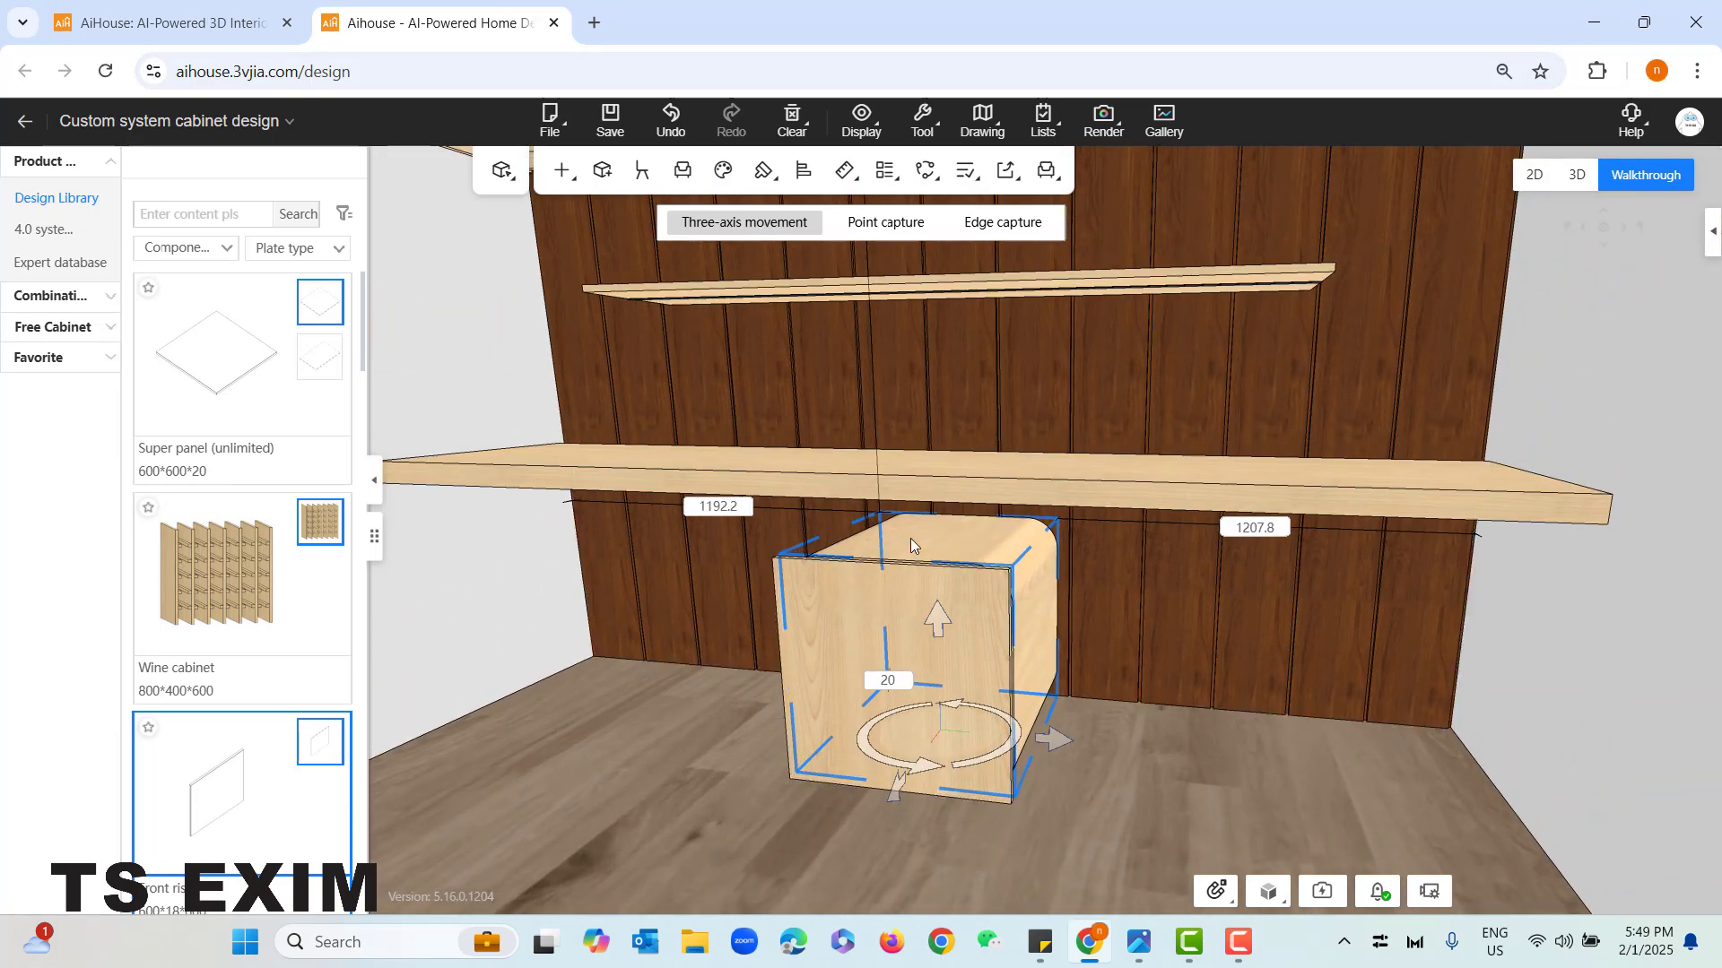
left_click_drag(1240, 771, 1300, 738)
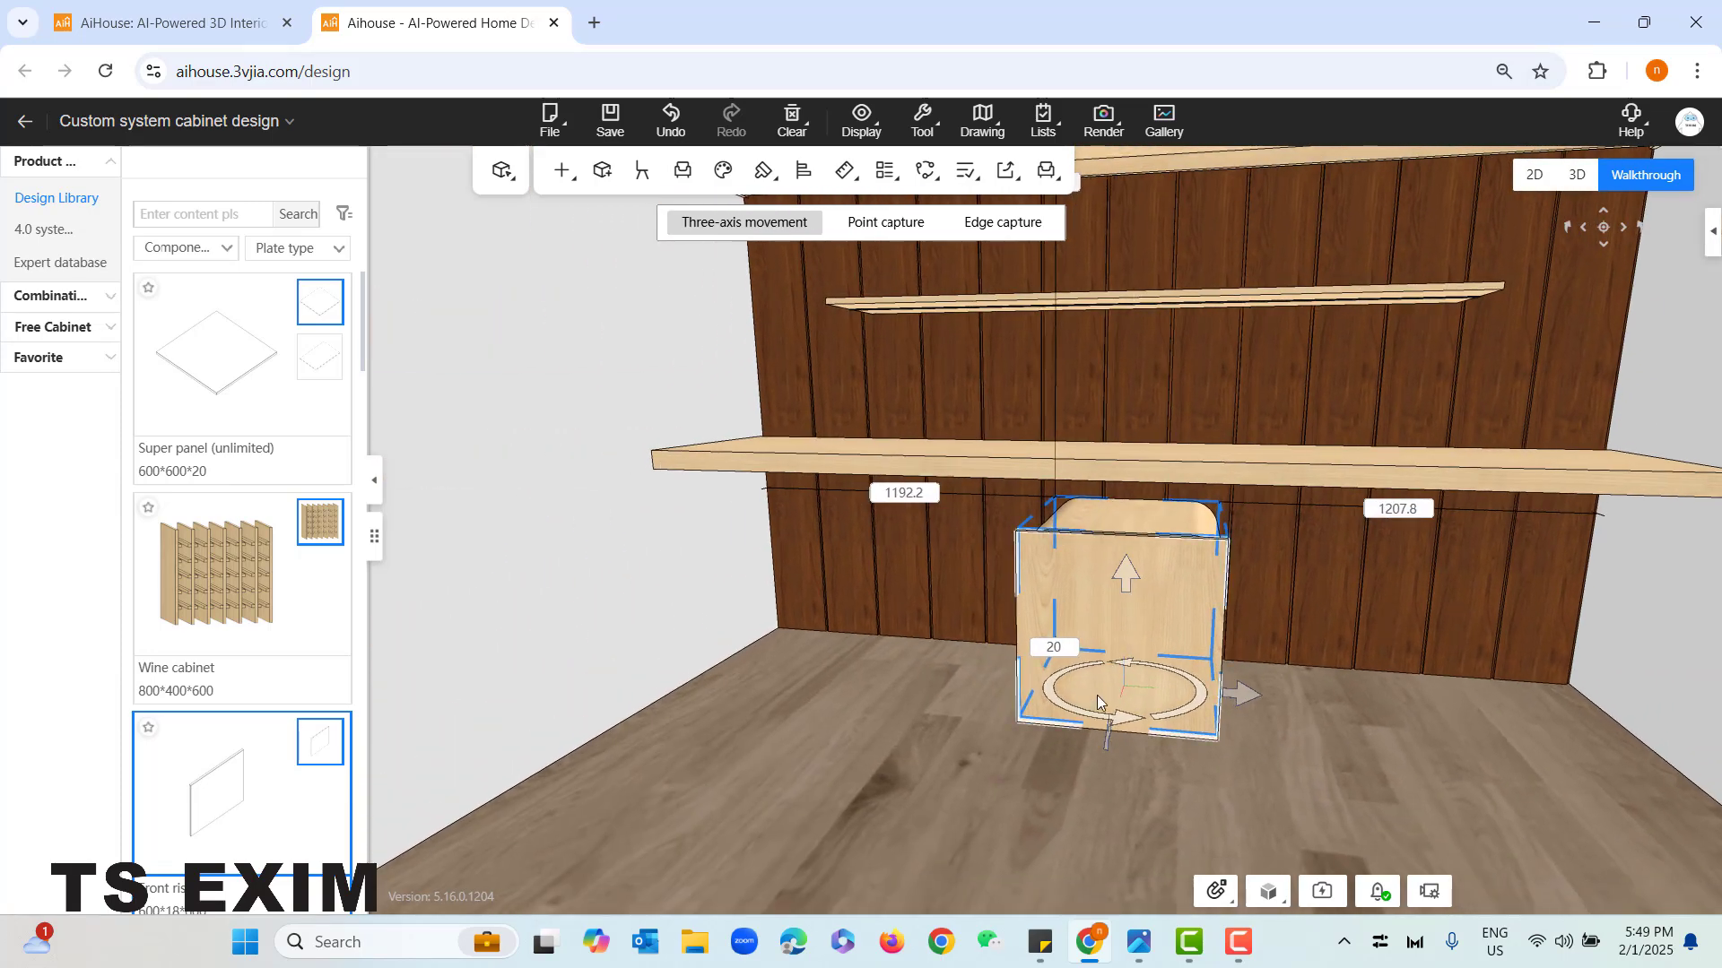
left_click_drag(807, 724, 927, 564)
left_click(886, 566)
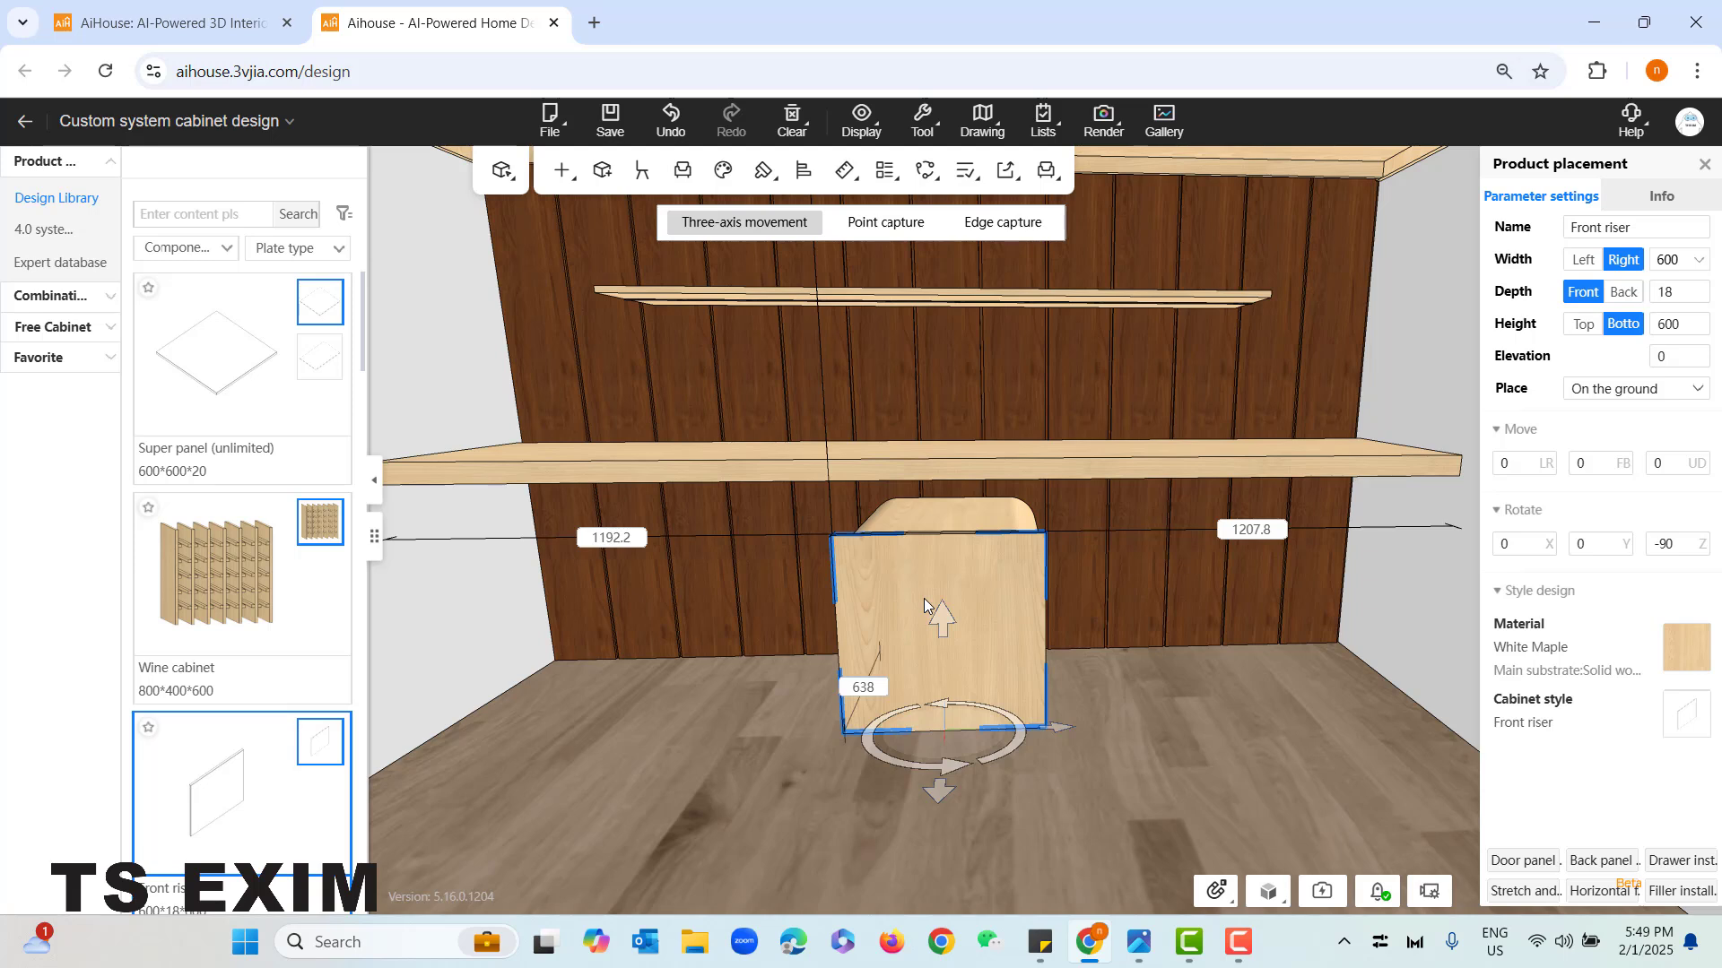
left_click(1122, 718)
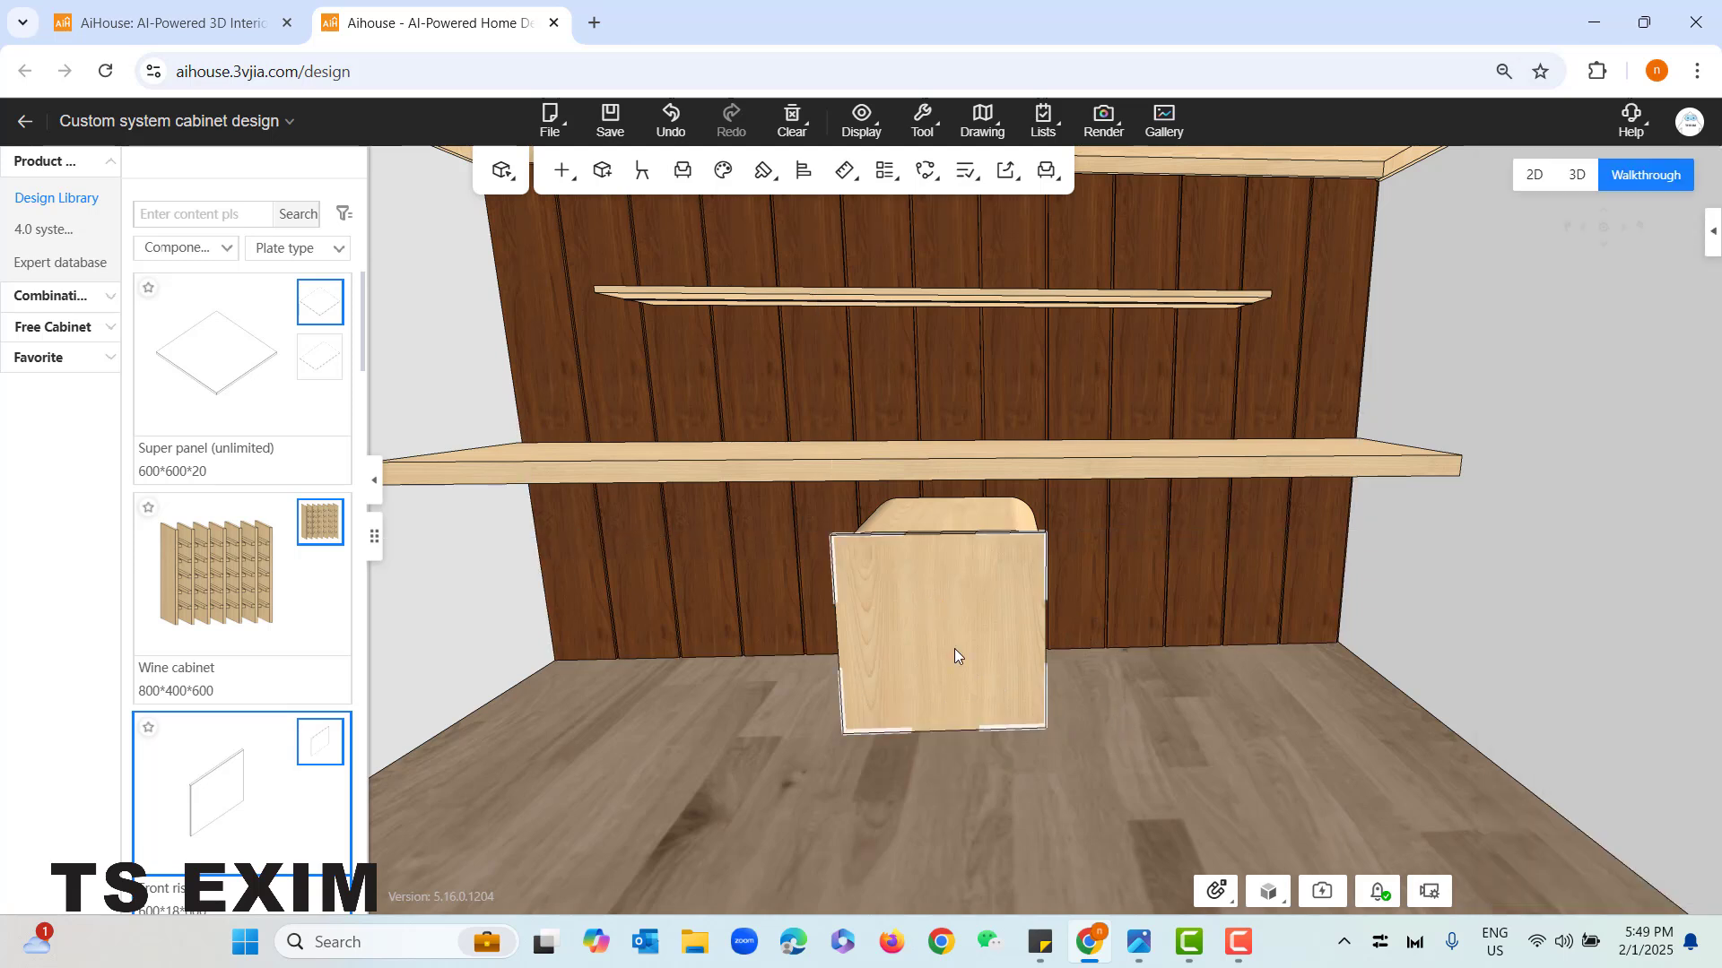
key("Tab")
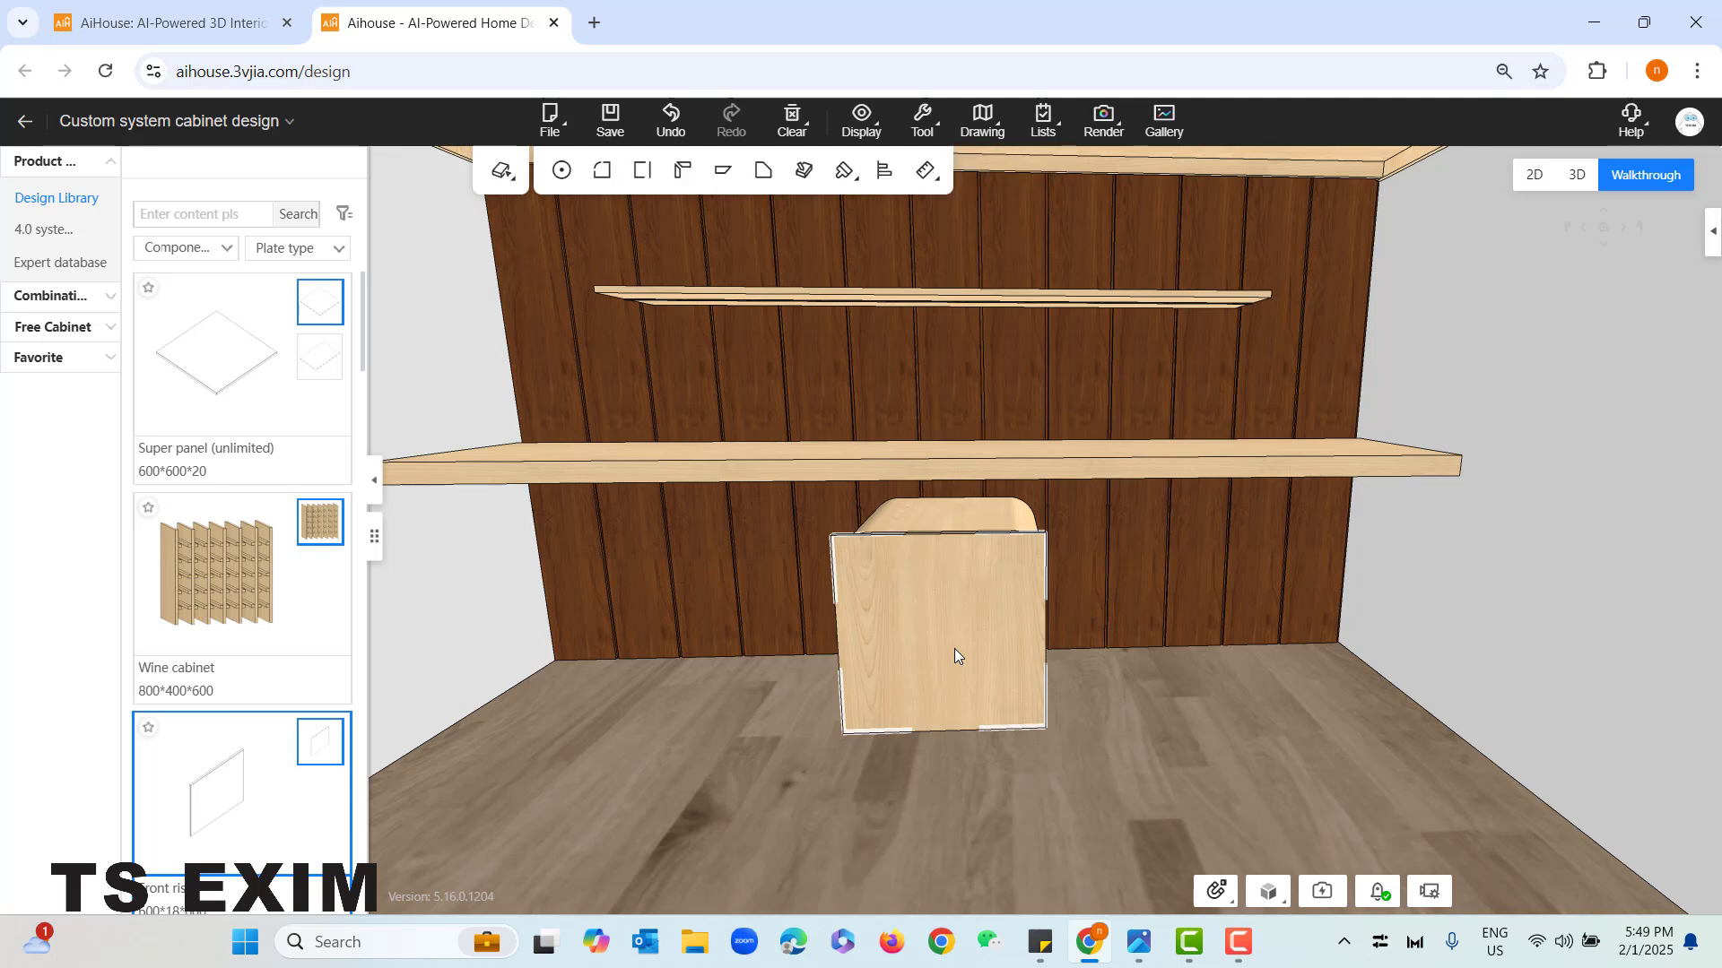
right_click(940, 592)
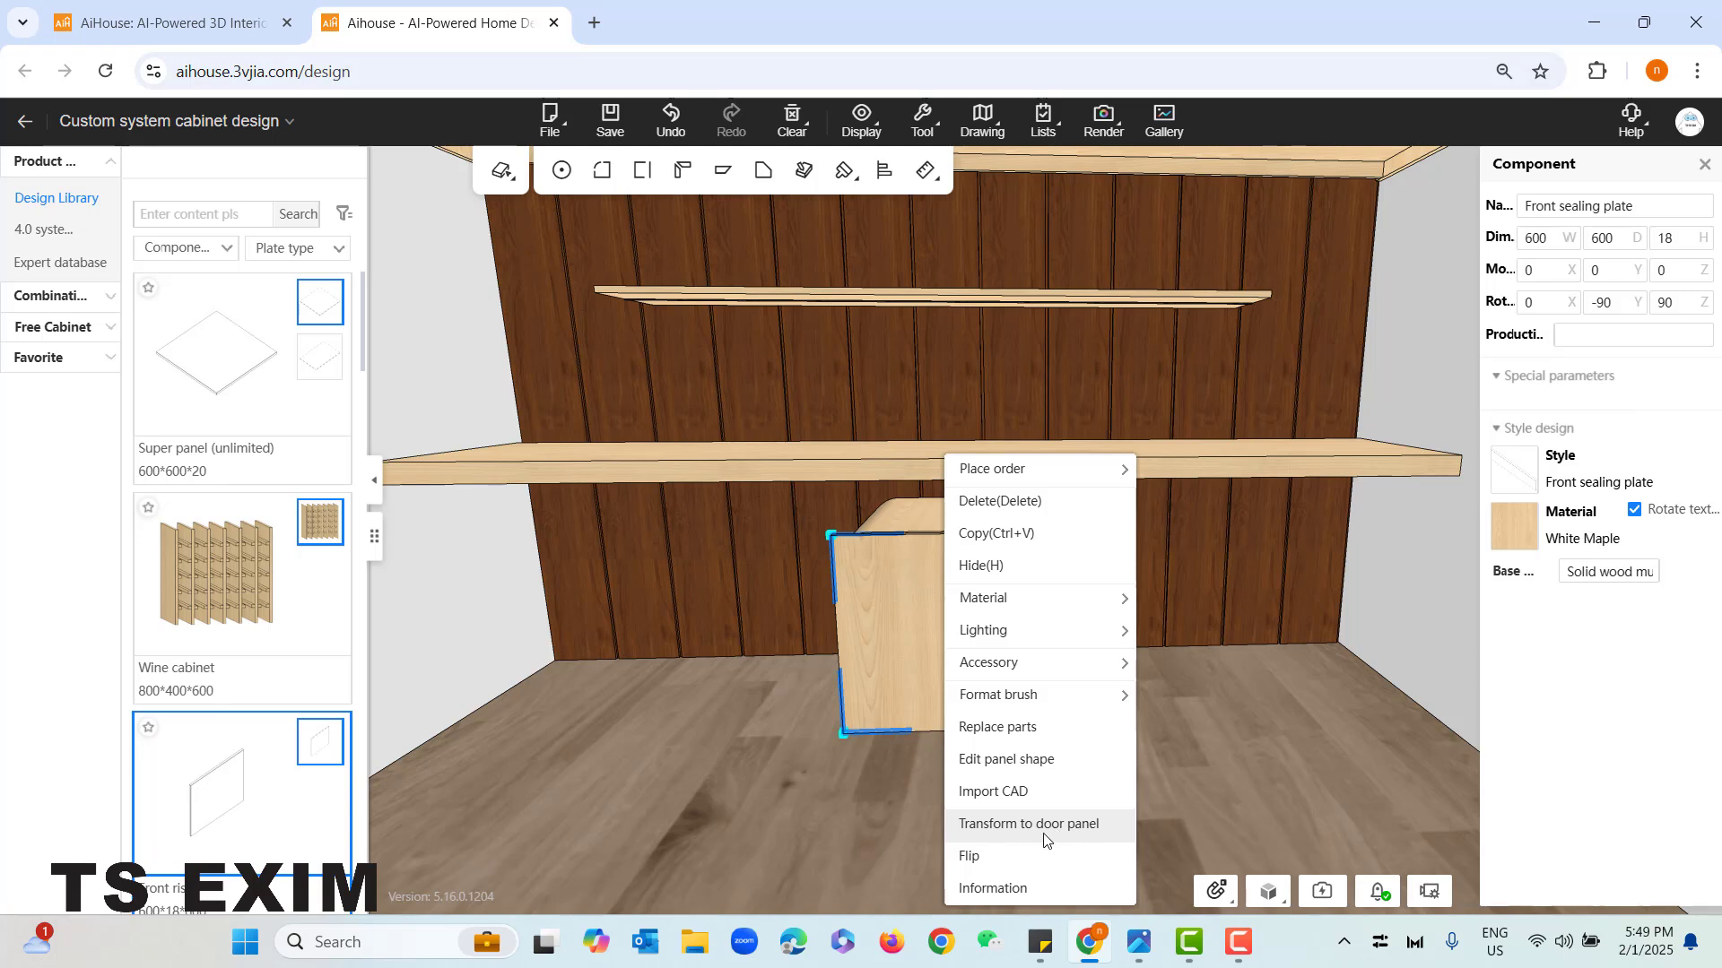
left_click(1085, 837)
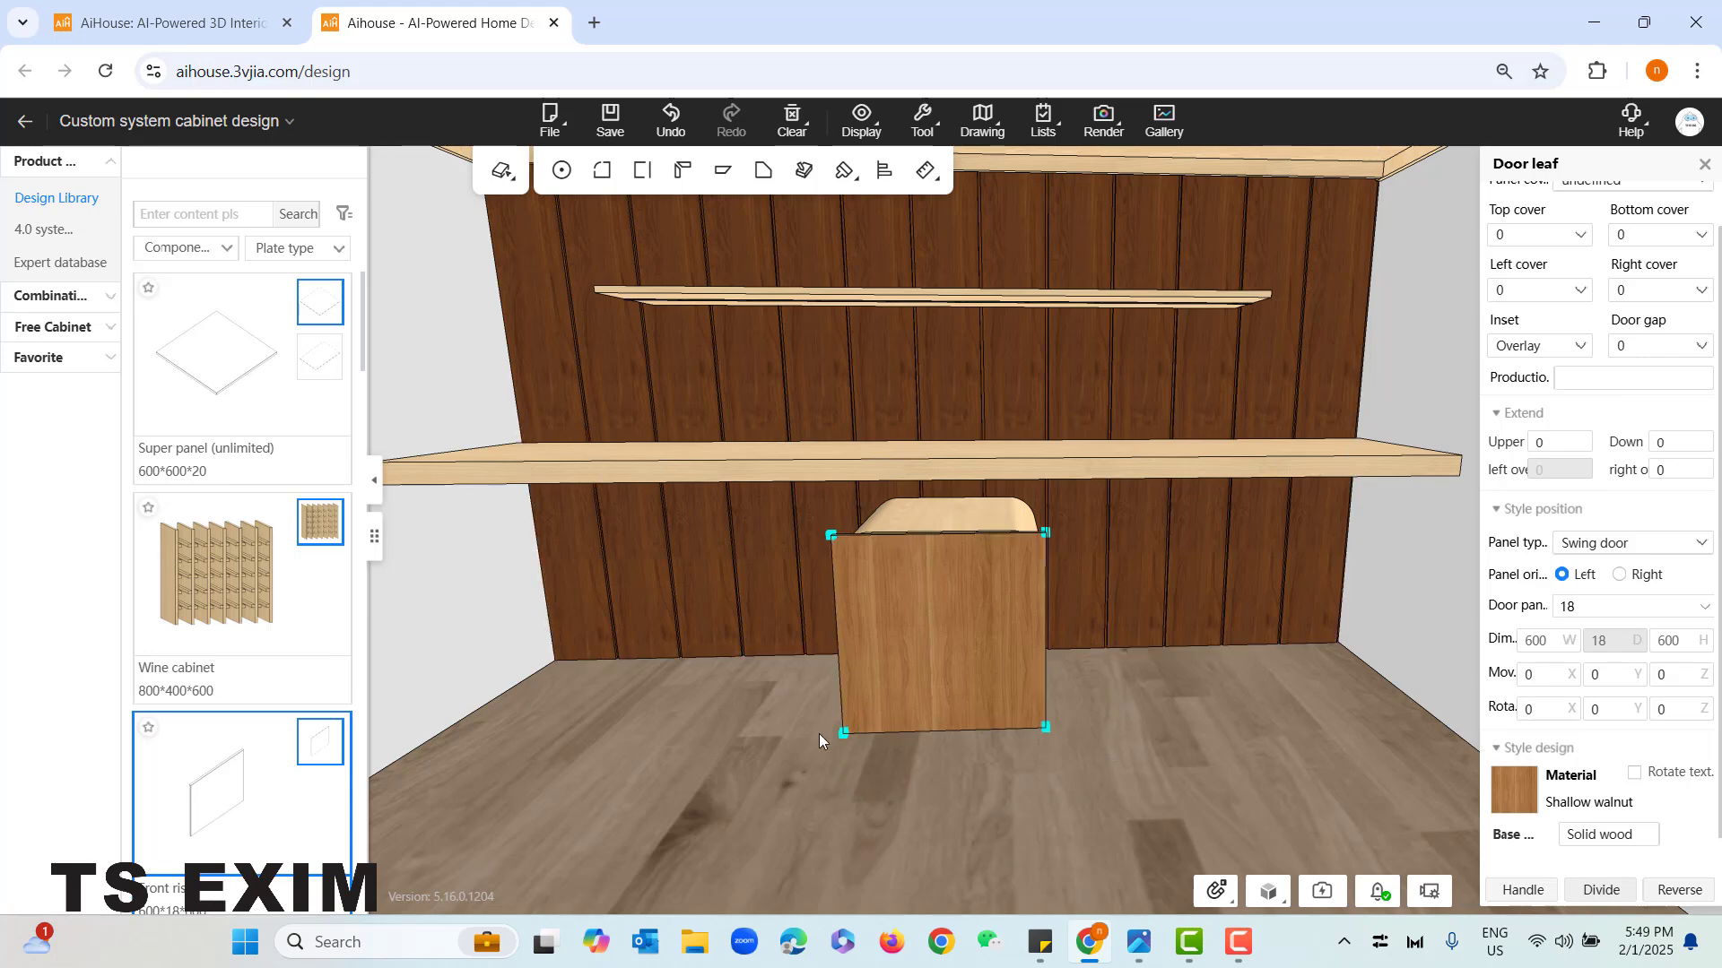
- Check the drawer unit in the reference photo, and divide the door leaf horizontally into 3 equal swing-door parts
scroll(823, 746, "up", 2)
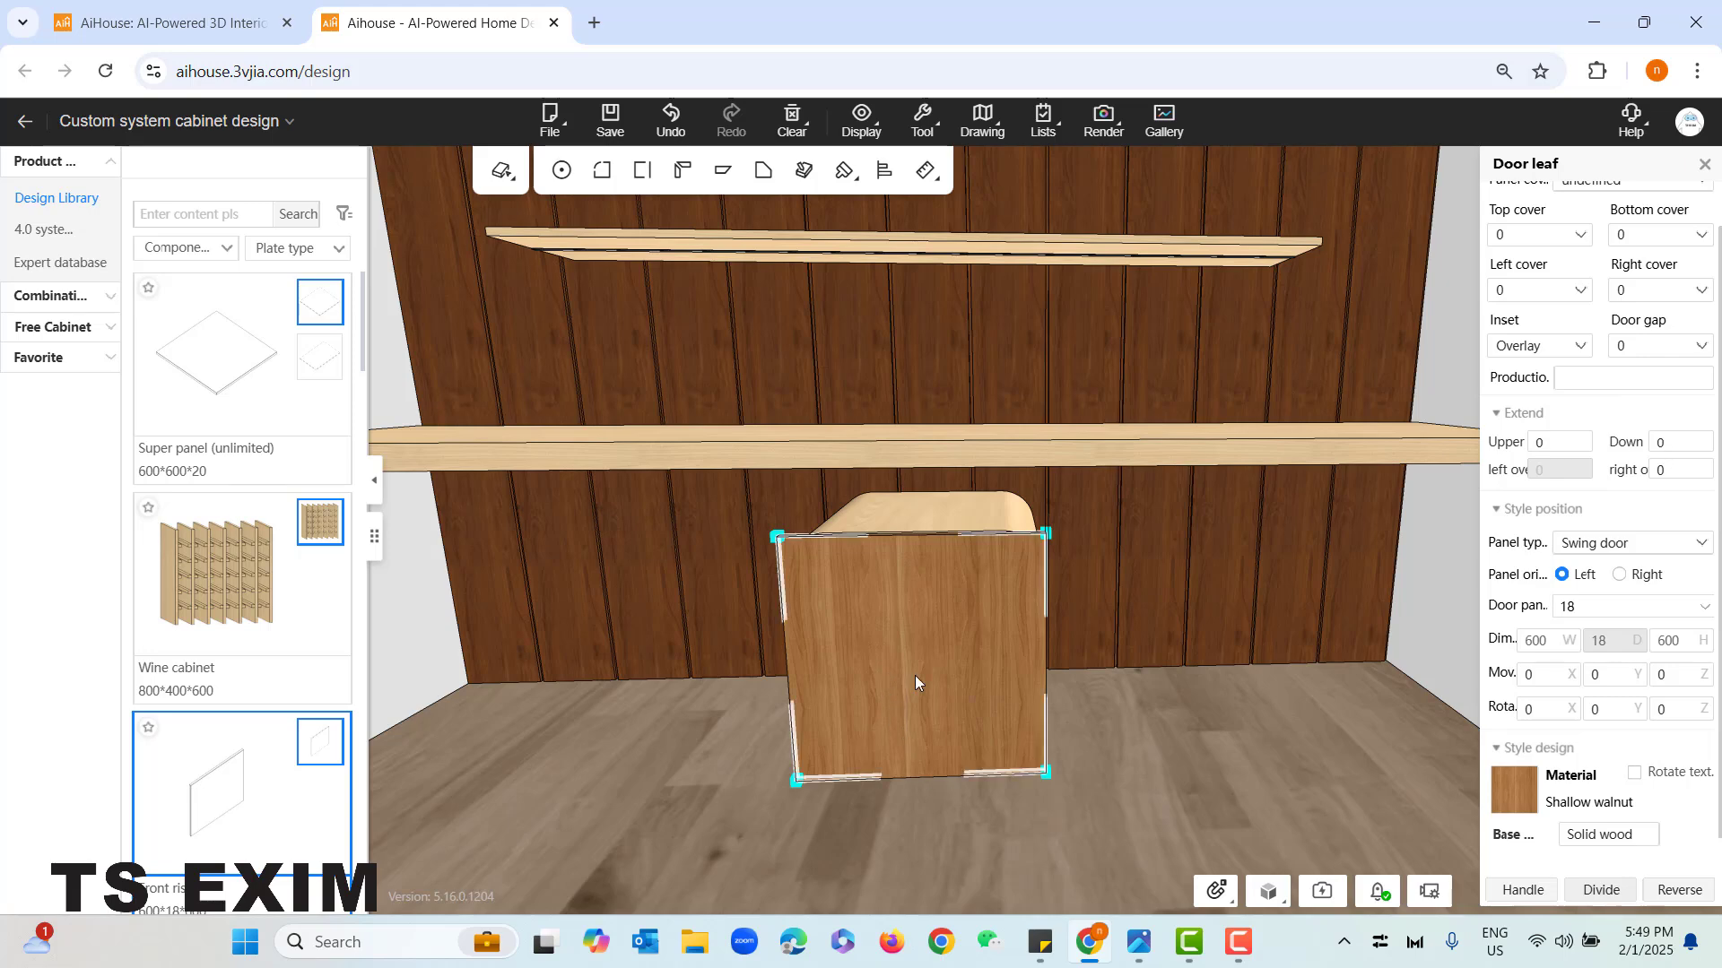
key("alt+Tab")
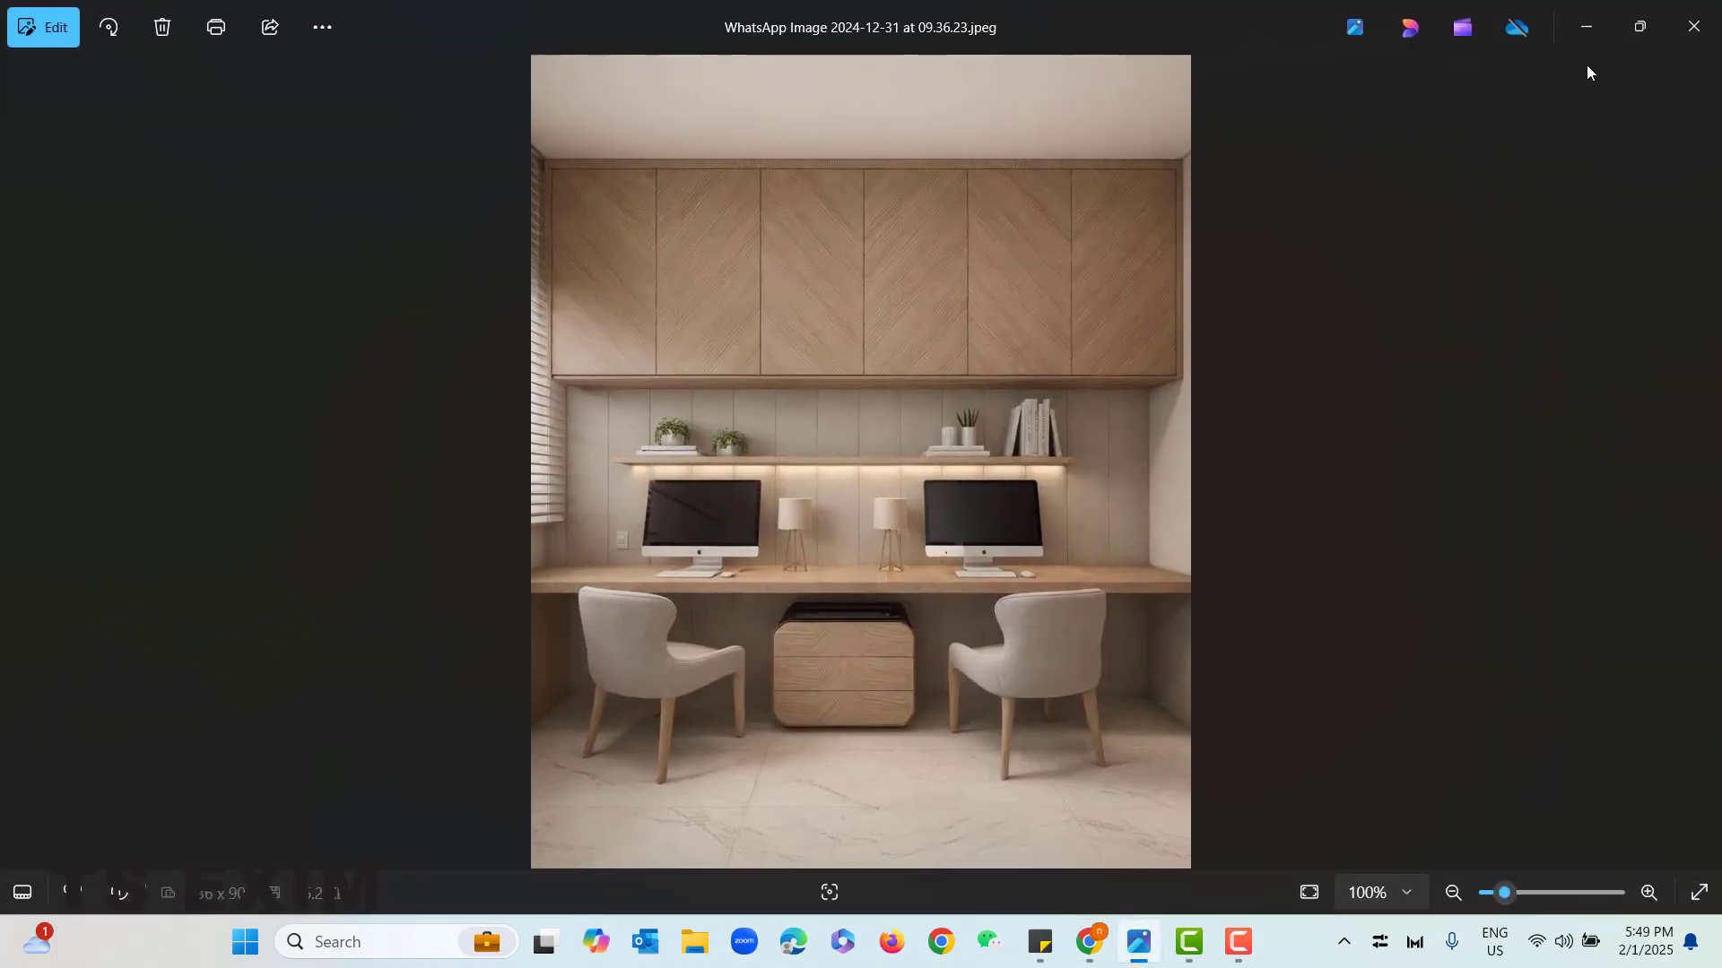
left_click(1586, 36)
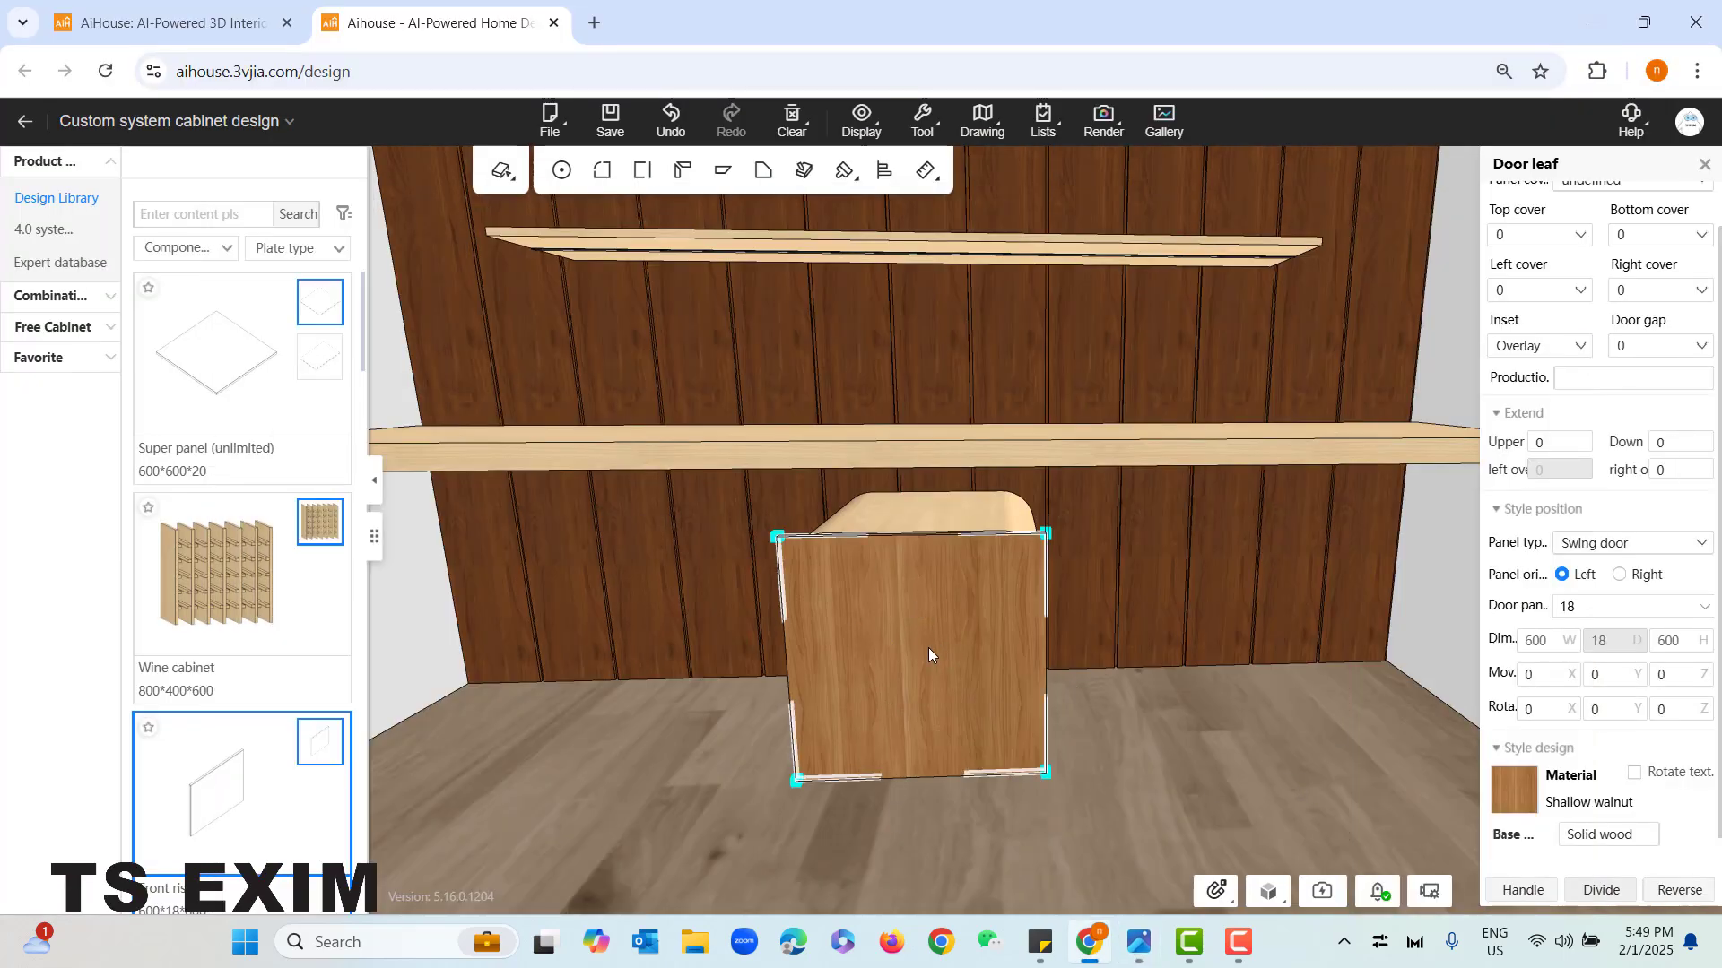
left_click(1604, 892)
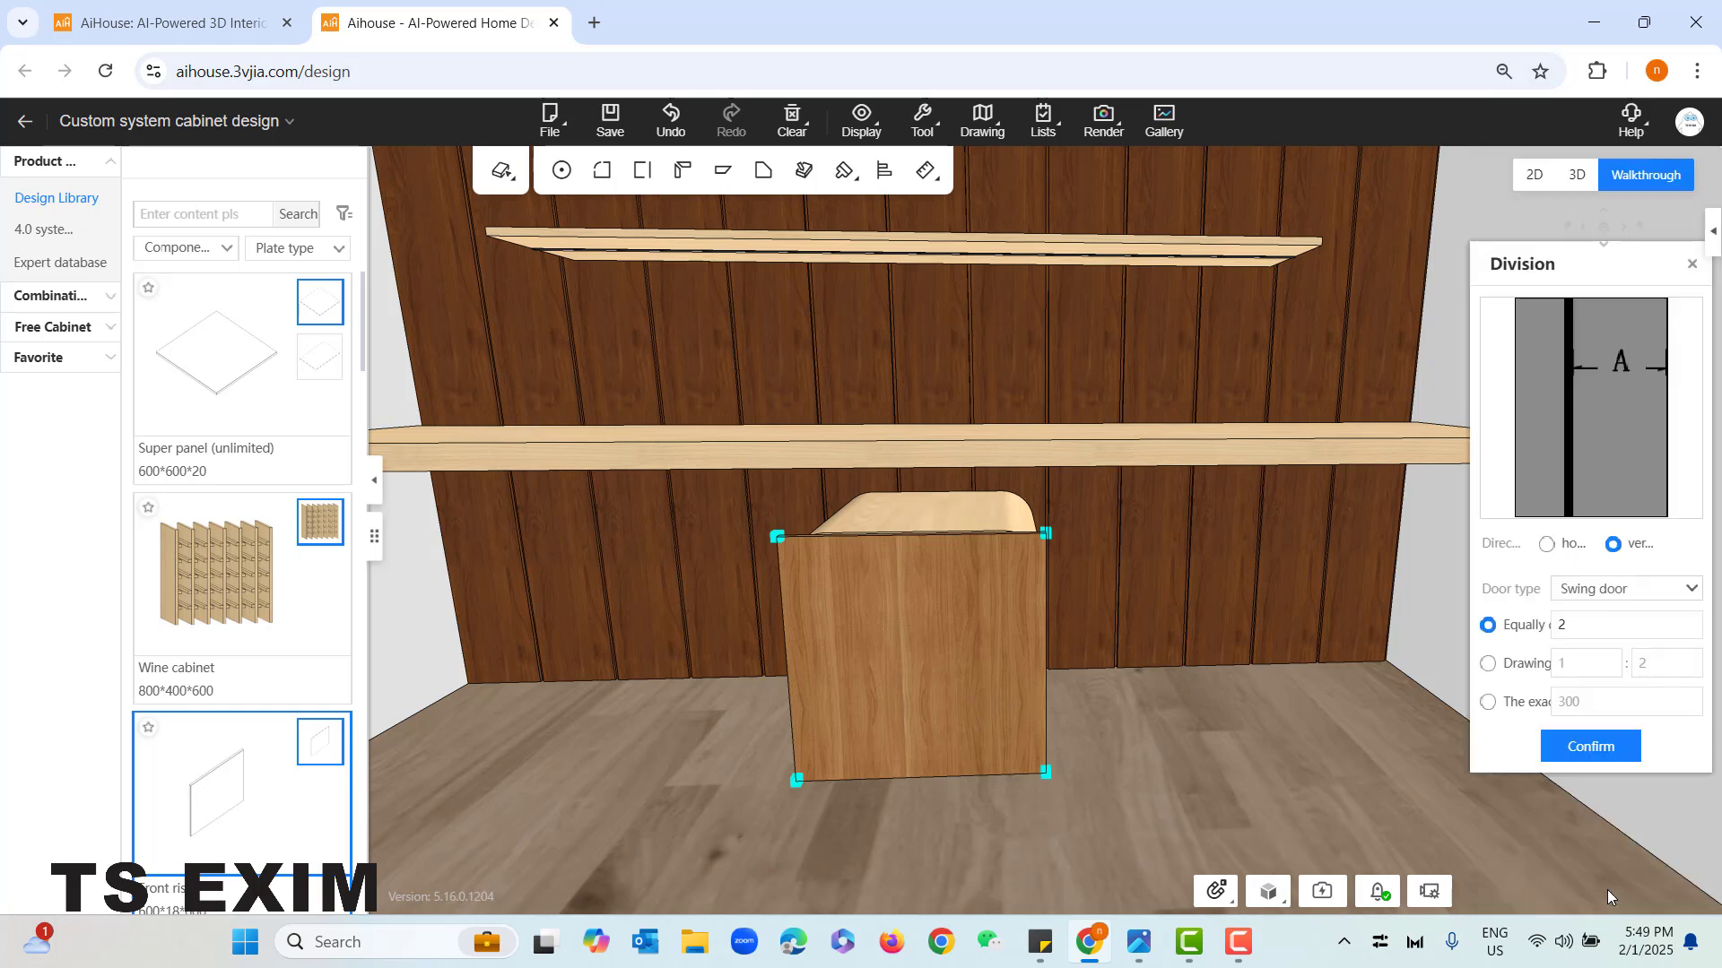
left_click(1548, 550)
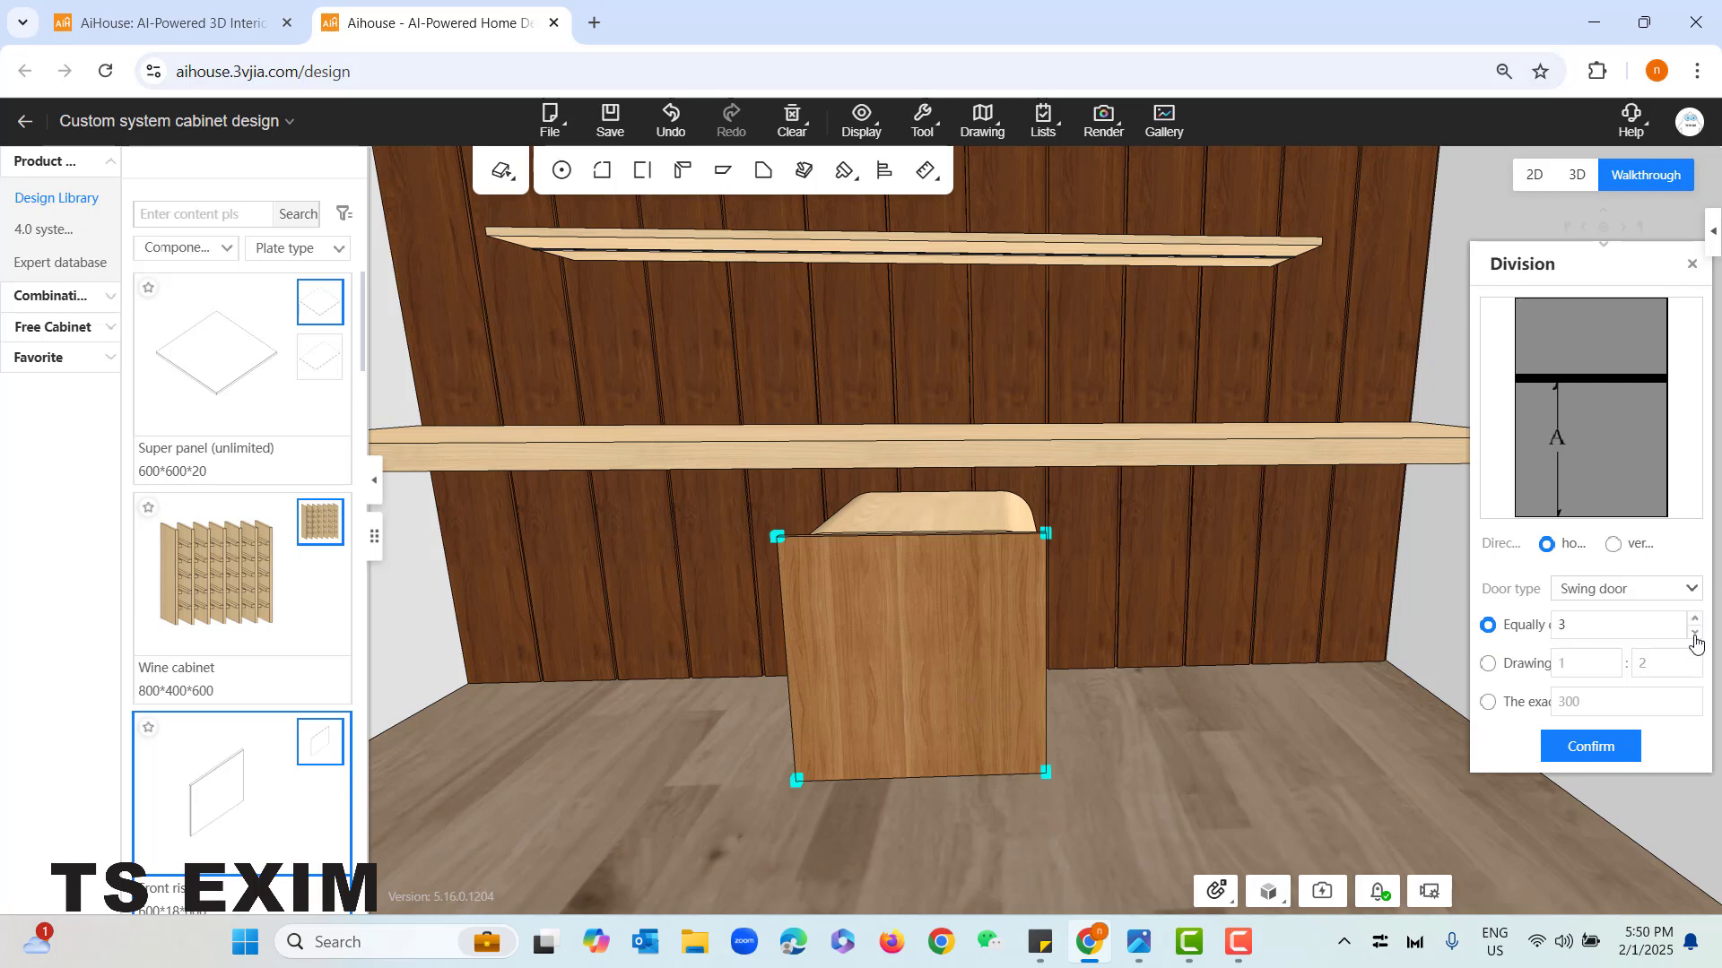
left_click(1695, 632)
left_click(1592, 748)
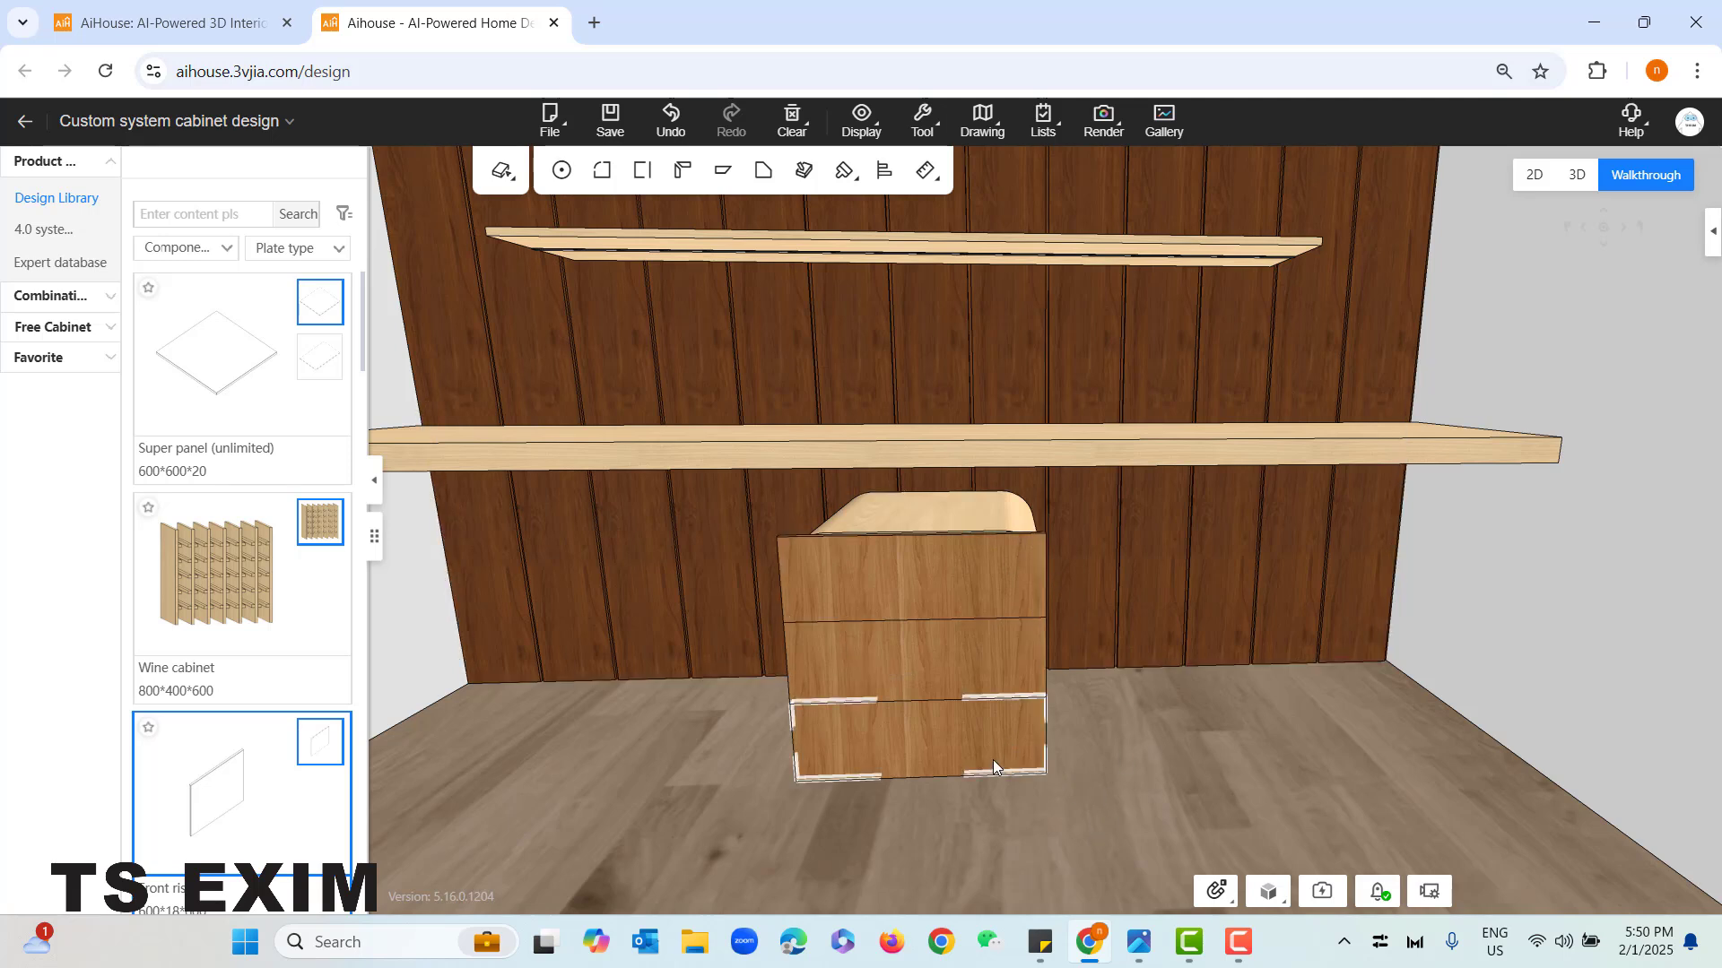
- Round both upper corners of the top door leaf with outer fillets of 100 mm radius
left_click(850, 579)
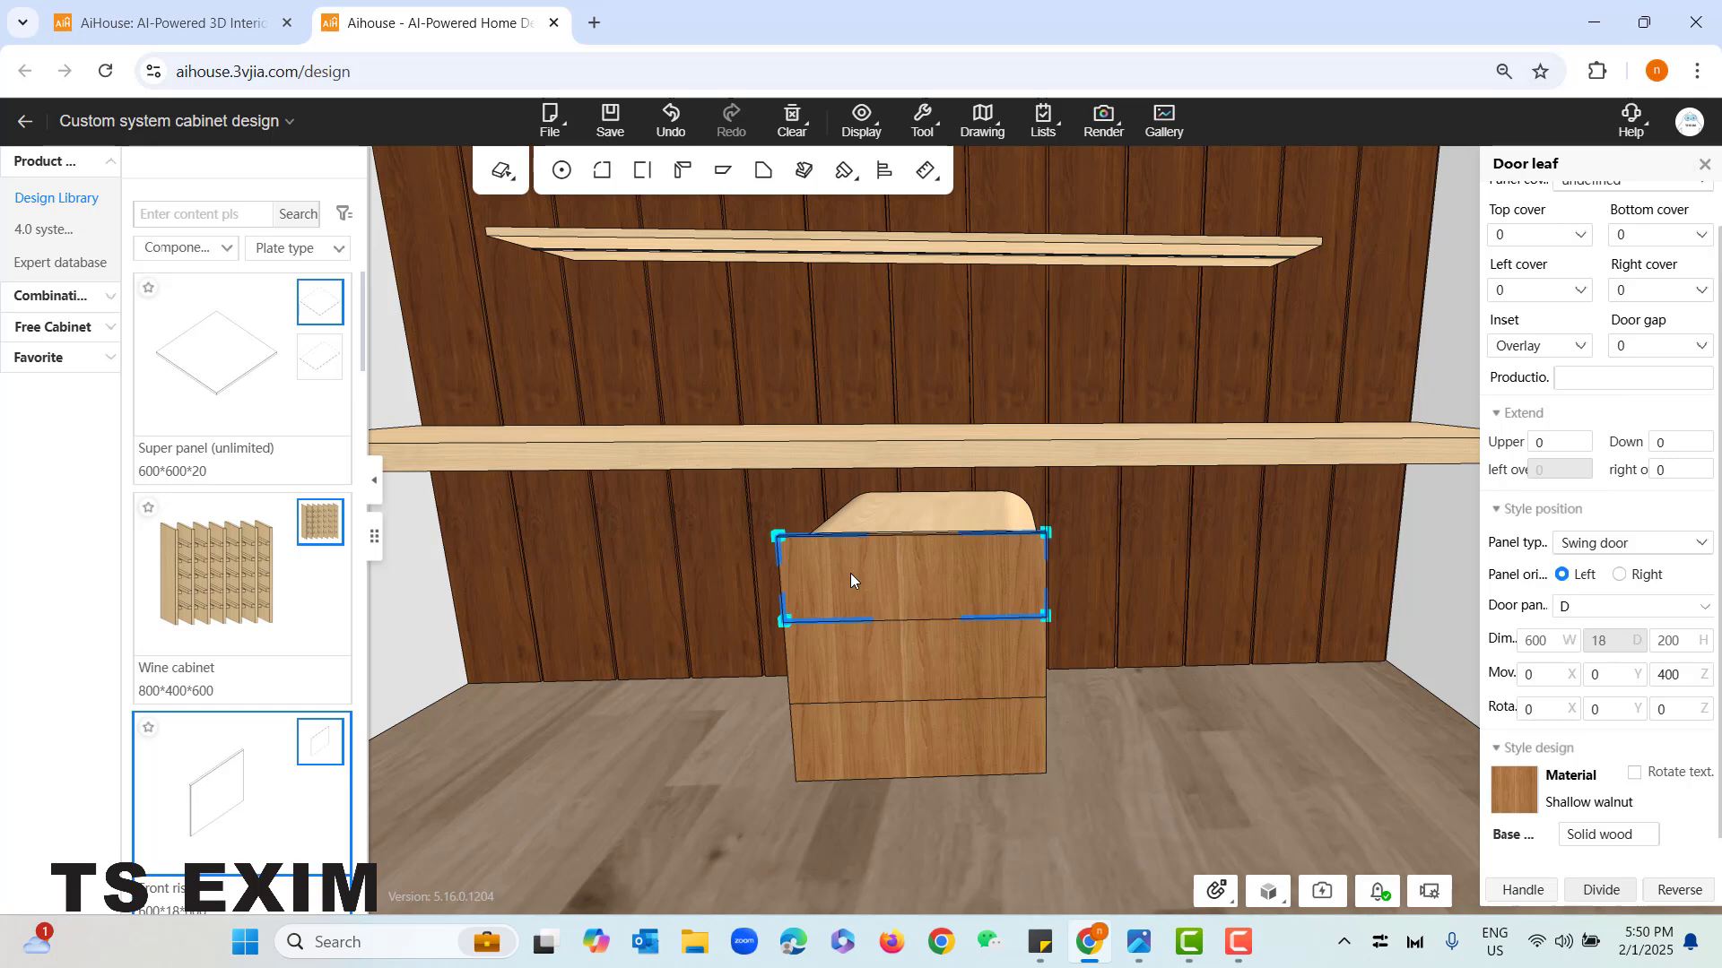
left_click(1047, 536)
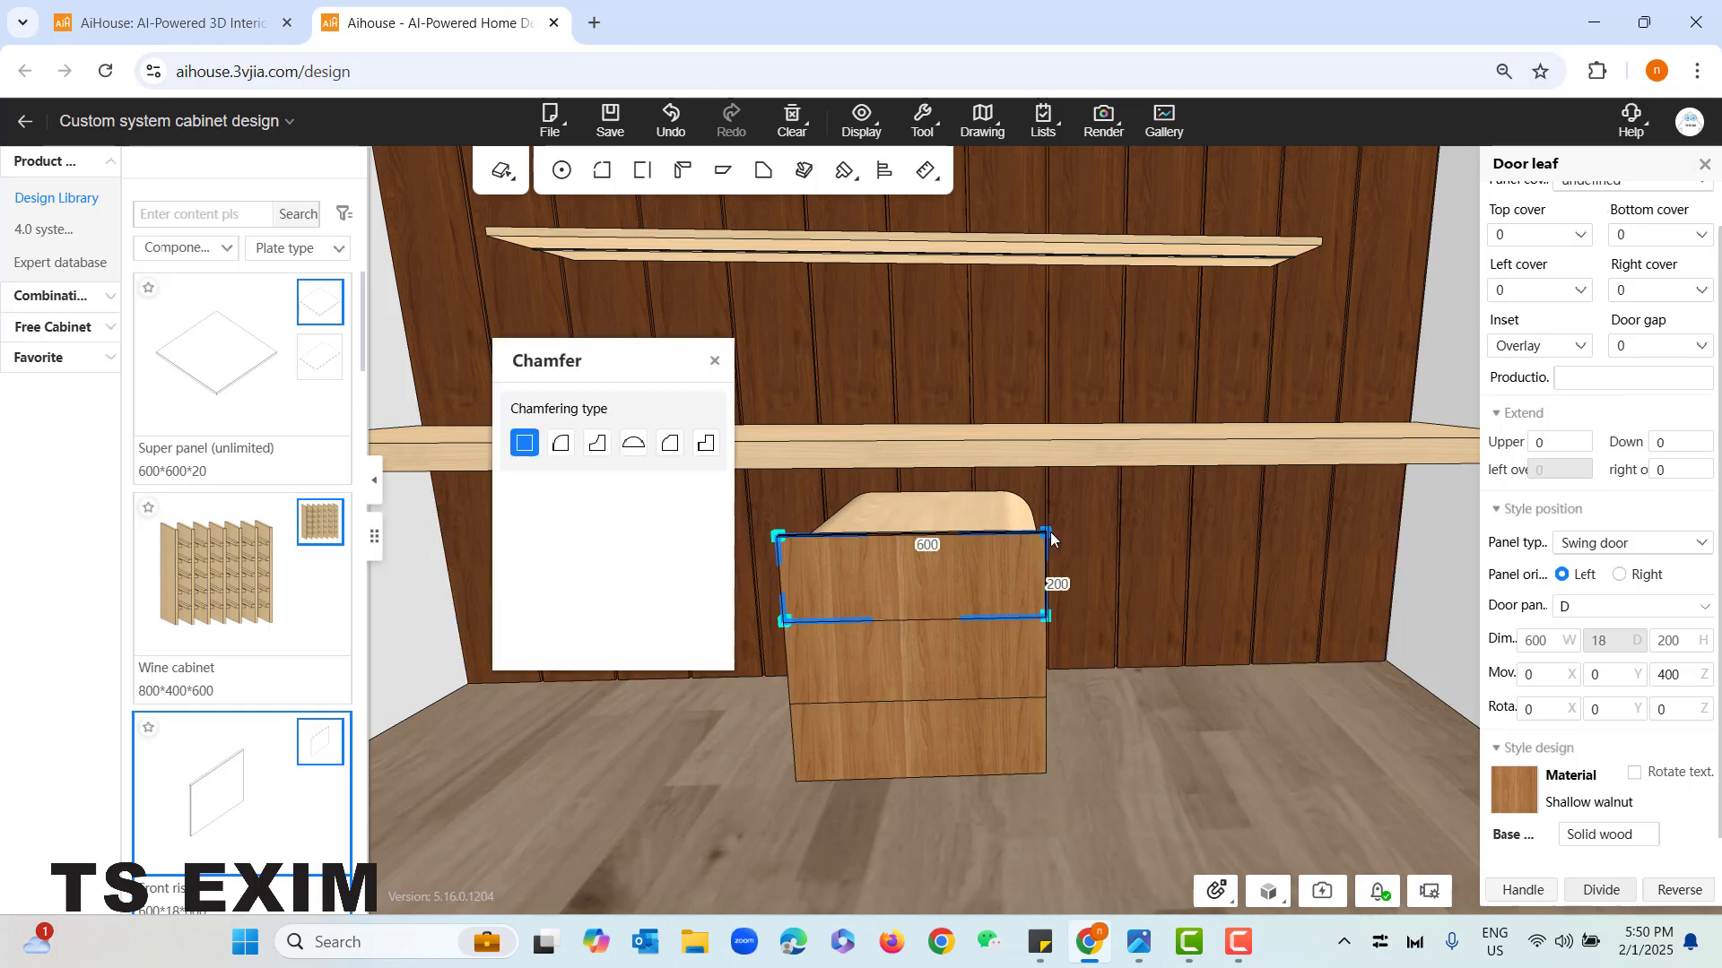
left_click(560, 458)
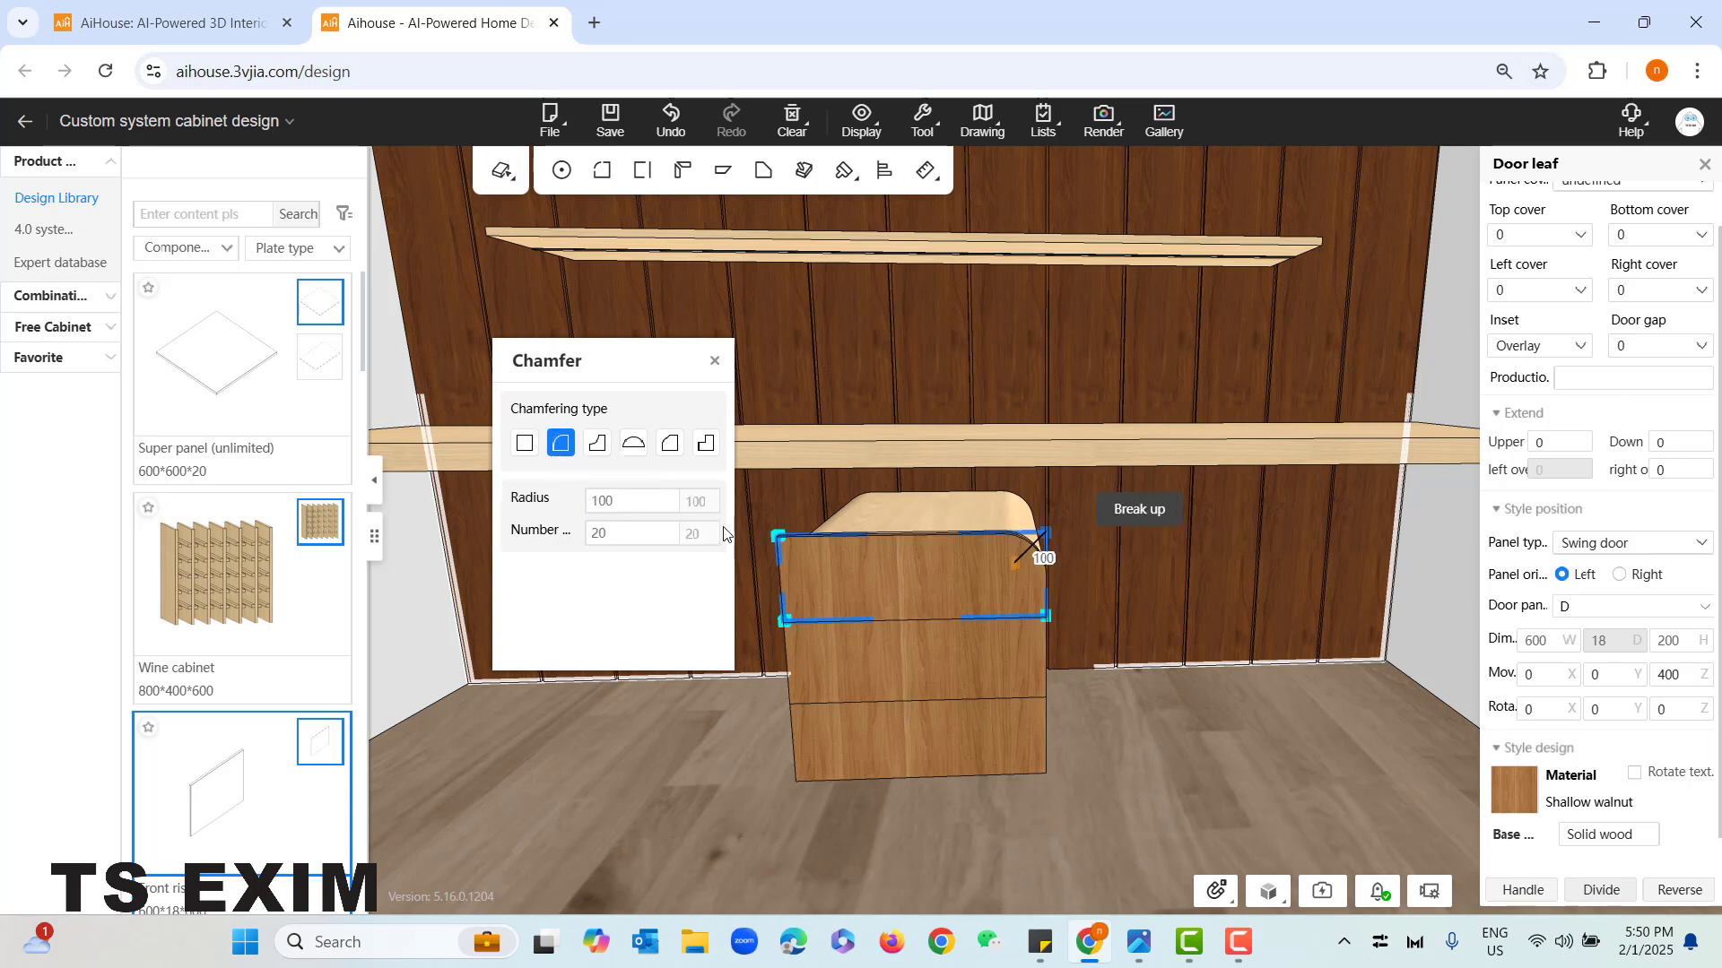
double_click(602, 500)
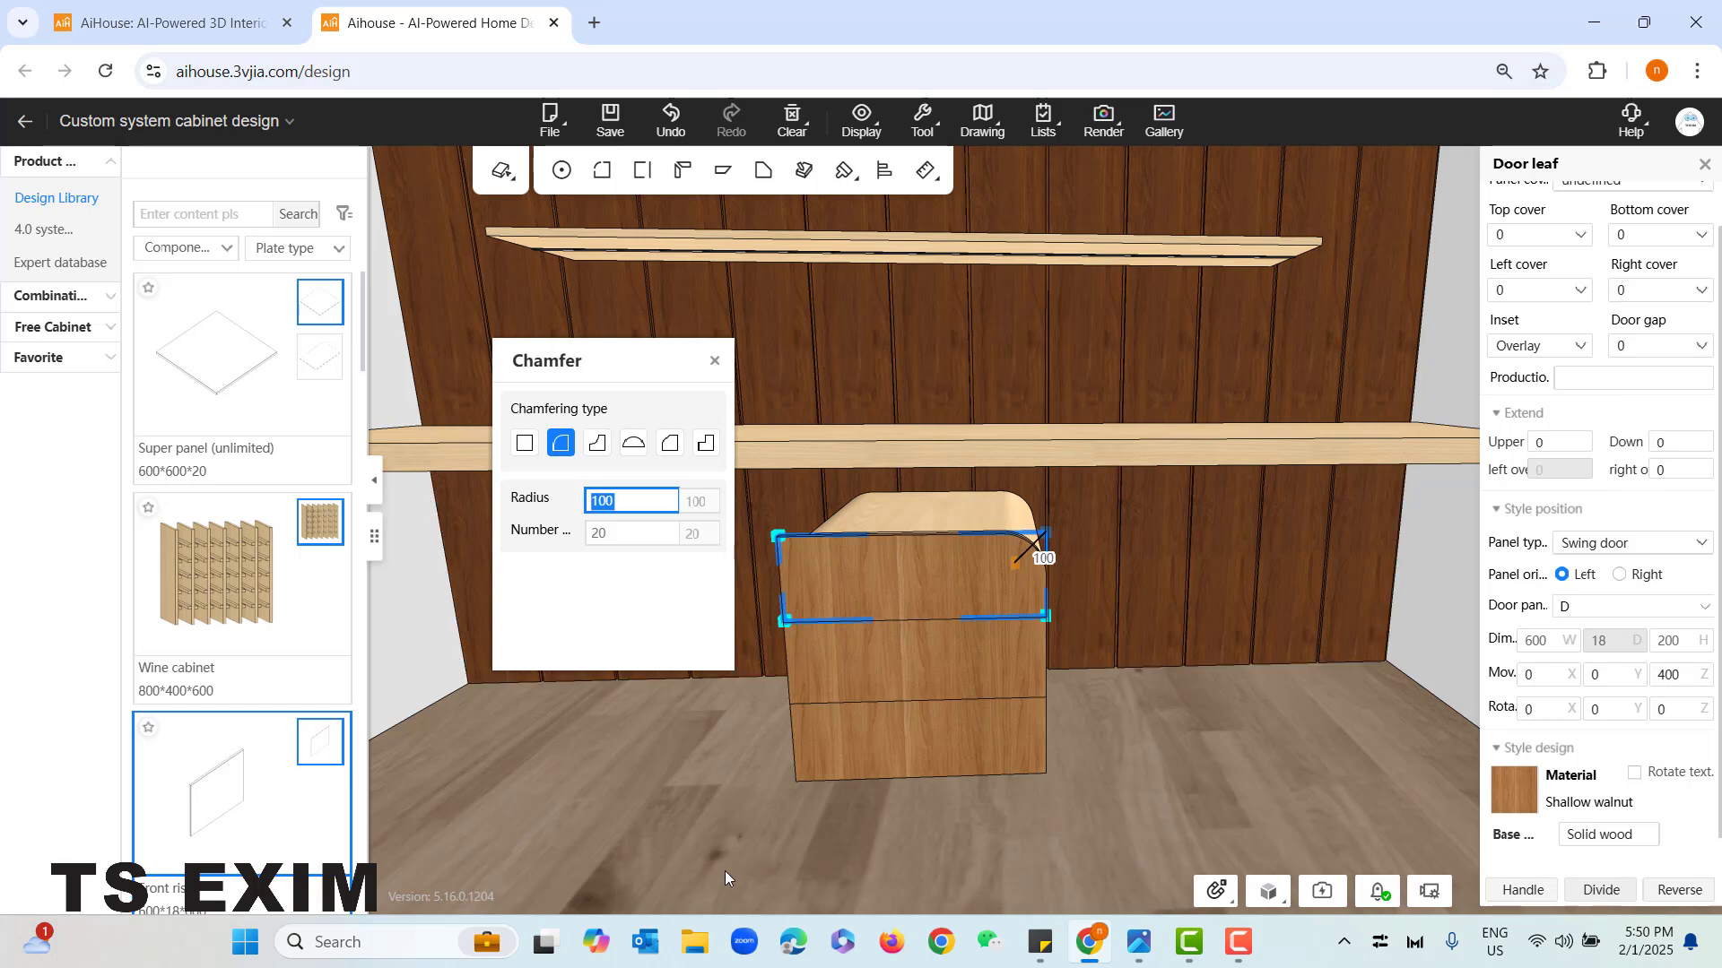
left_click(777, 538)
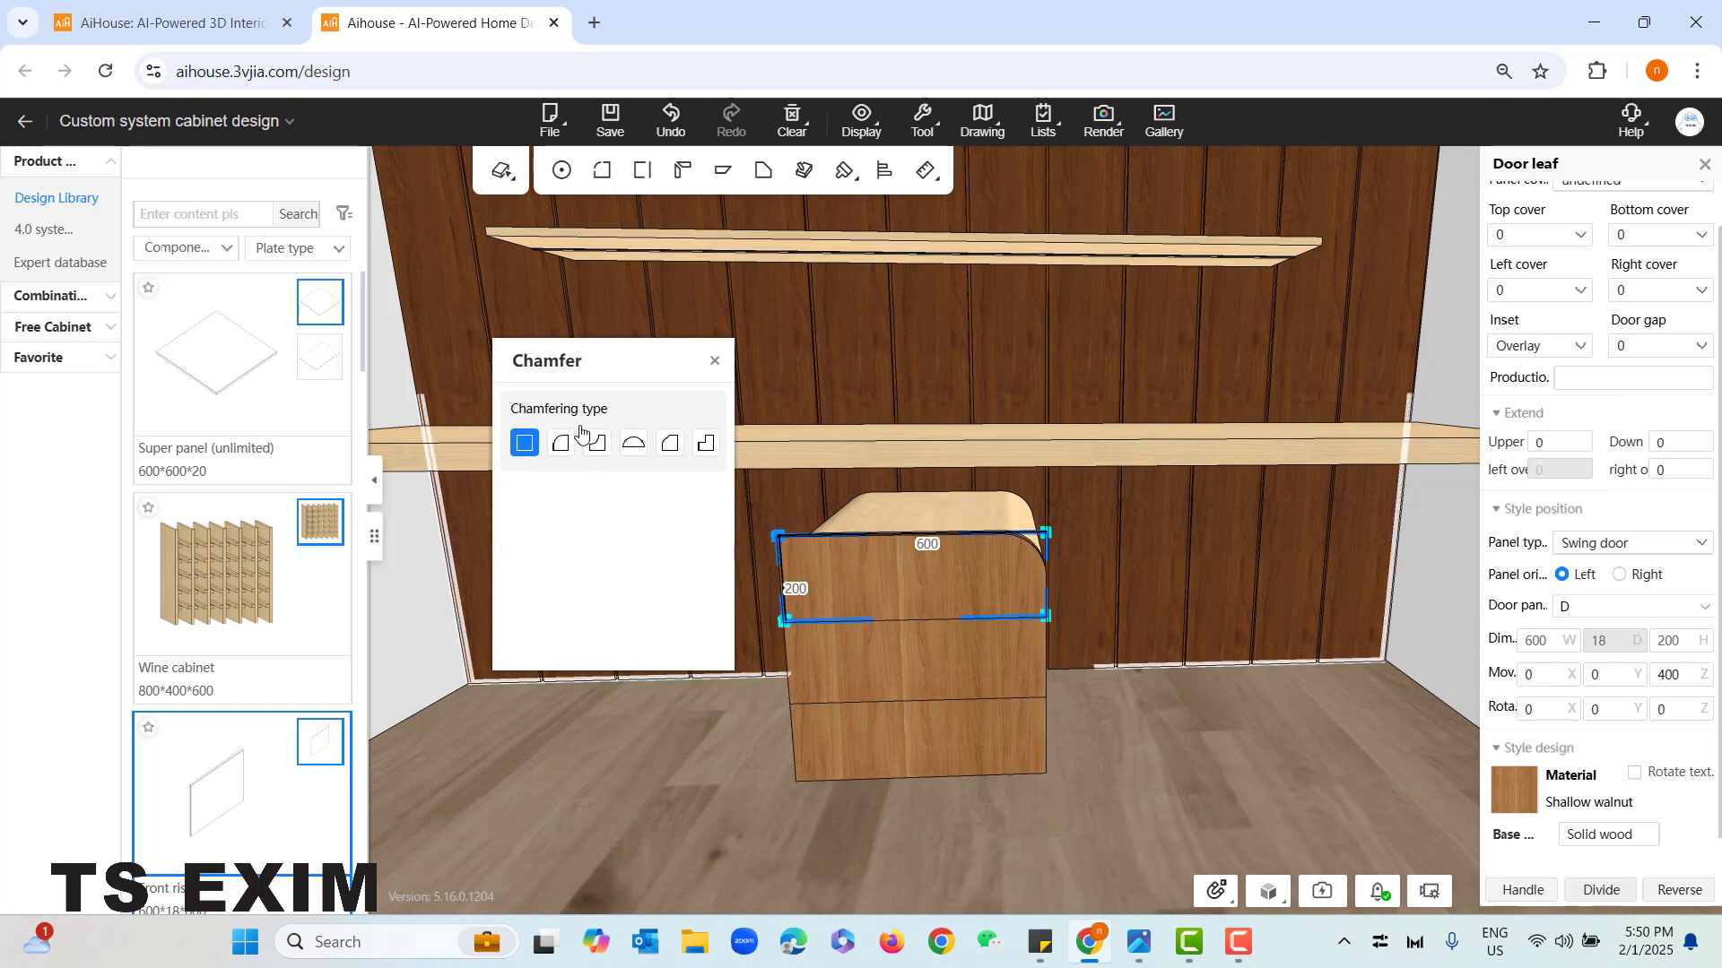
left_click(565, 450)
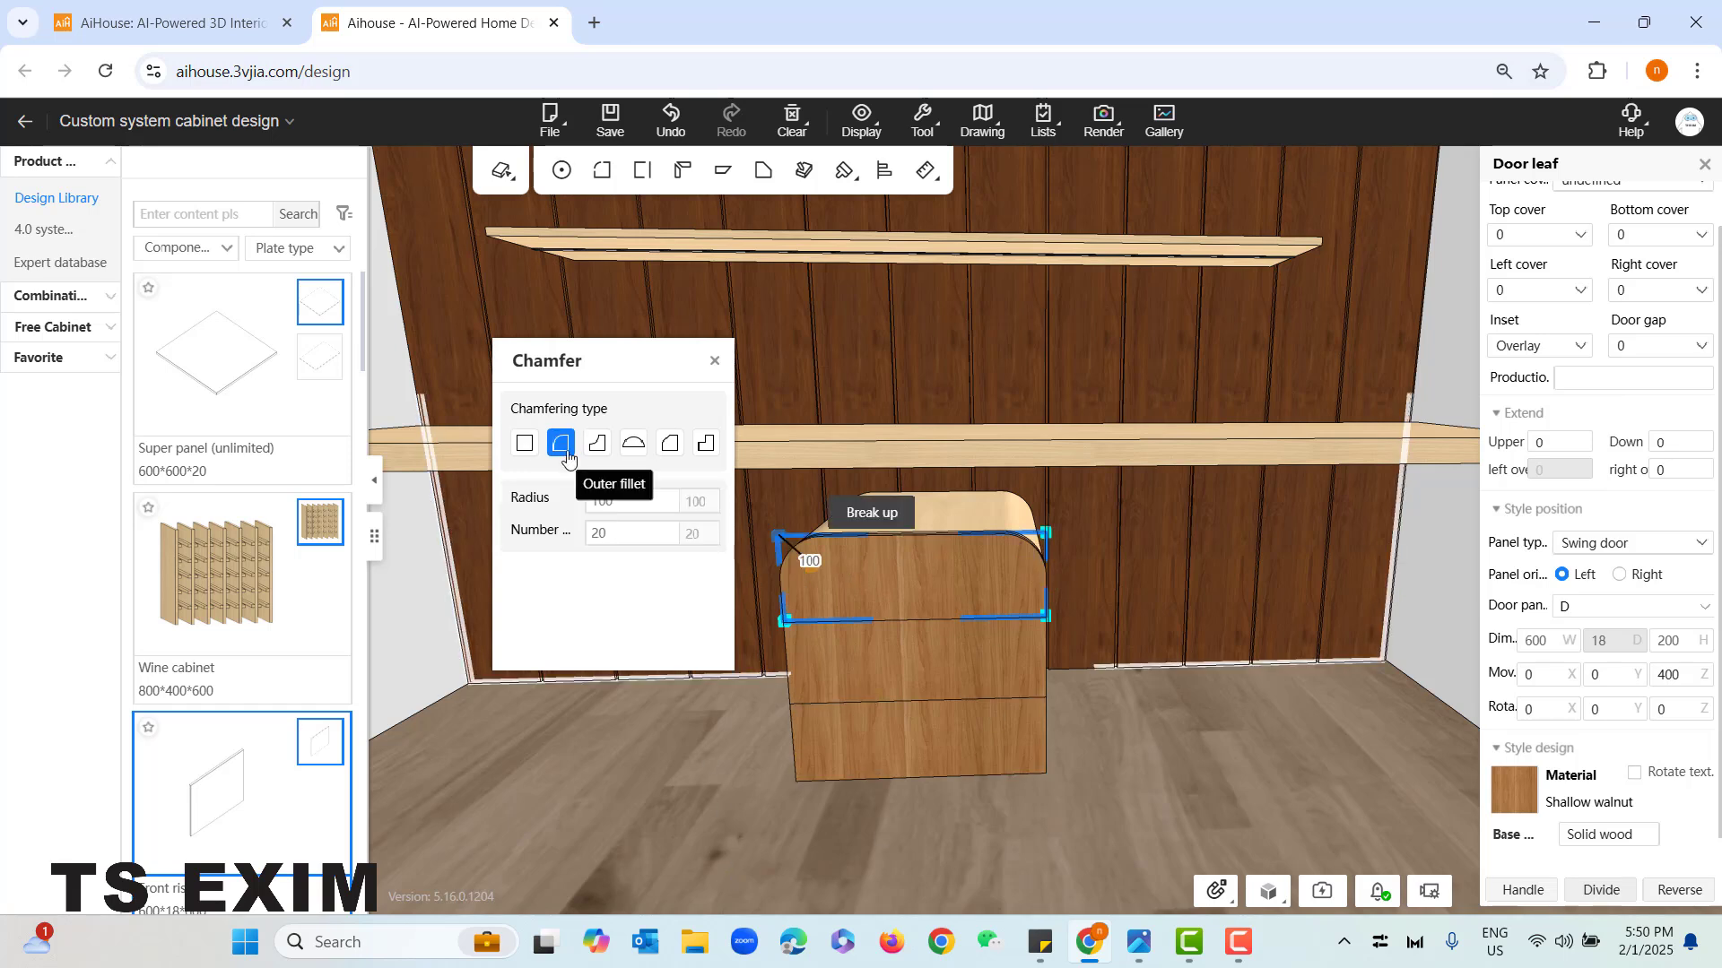
- Round both lower corners of the bottom door leaf with outer fillets of 100 mm radius
left_click(911, 755)
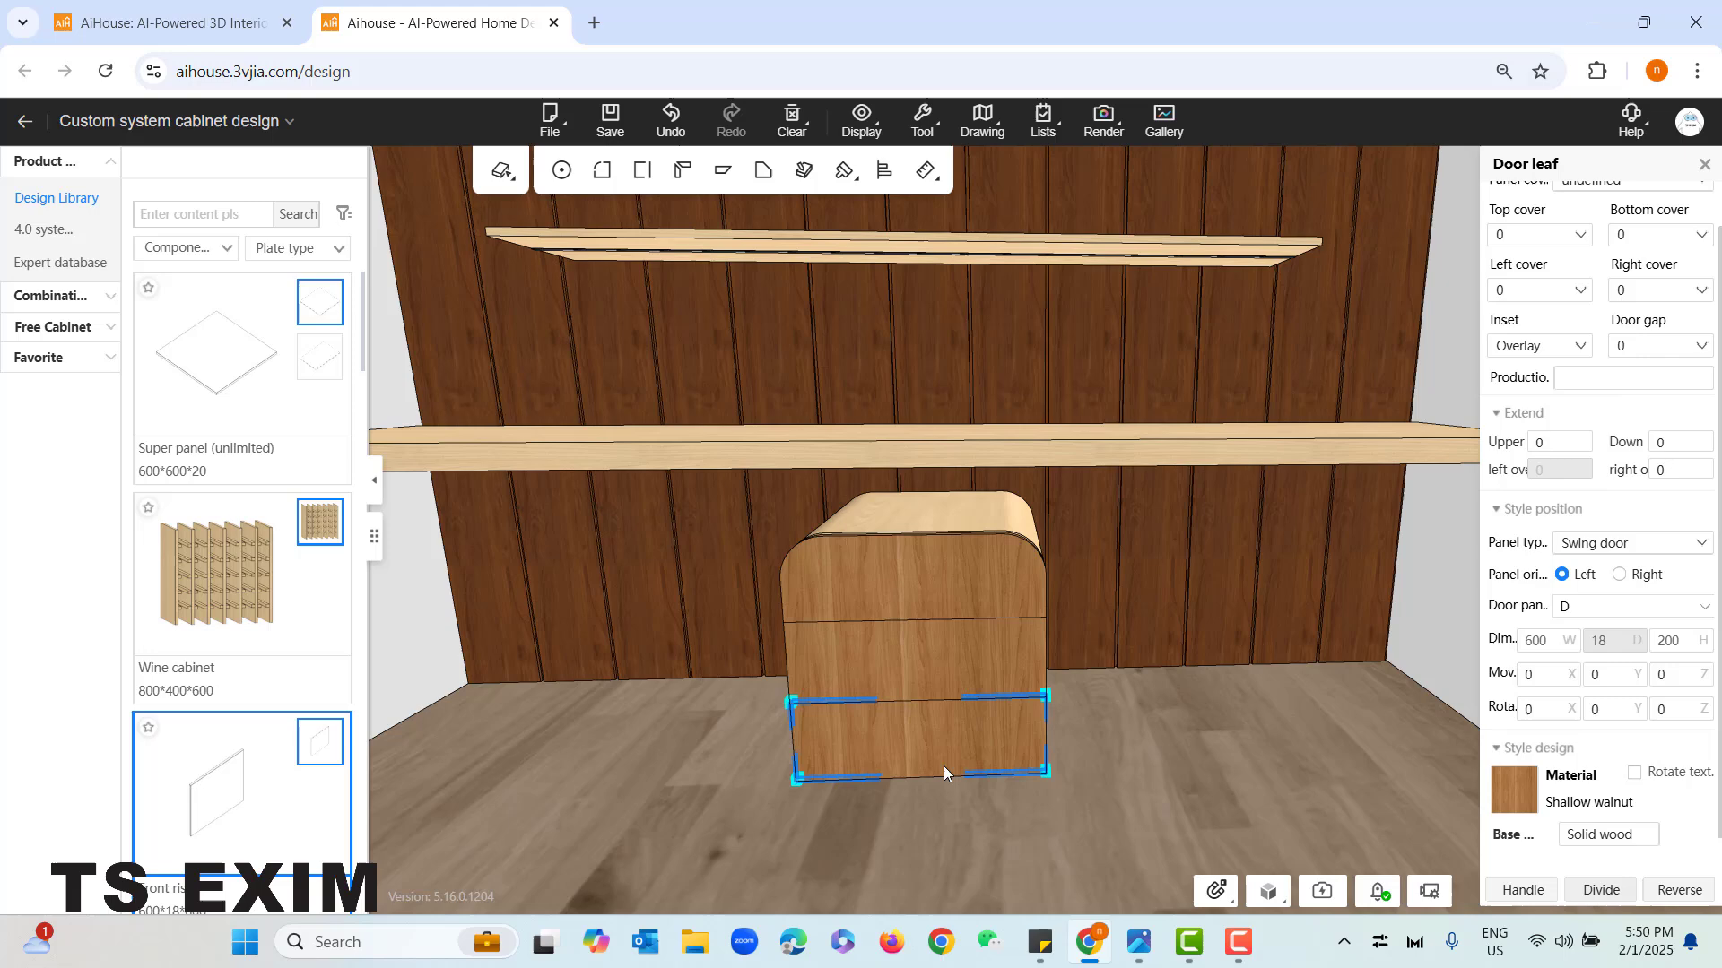
left_click(799, 780)
left_click(561, 443)
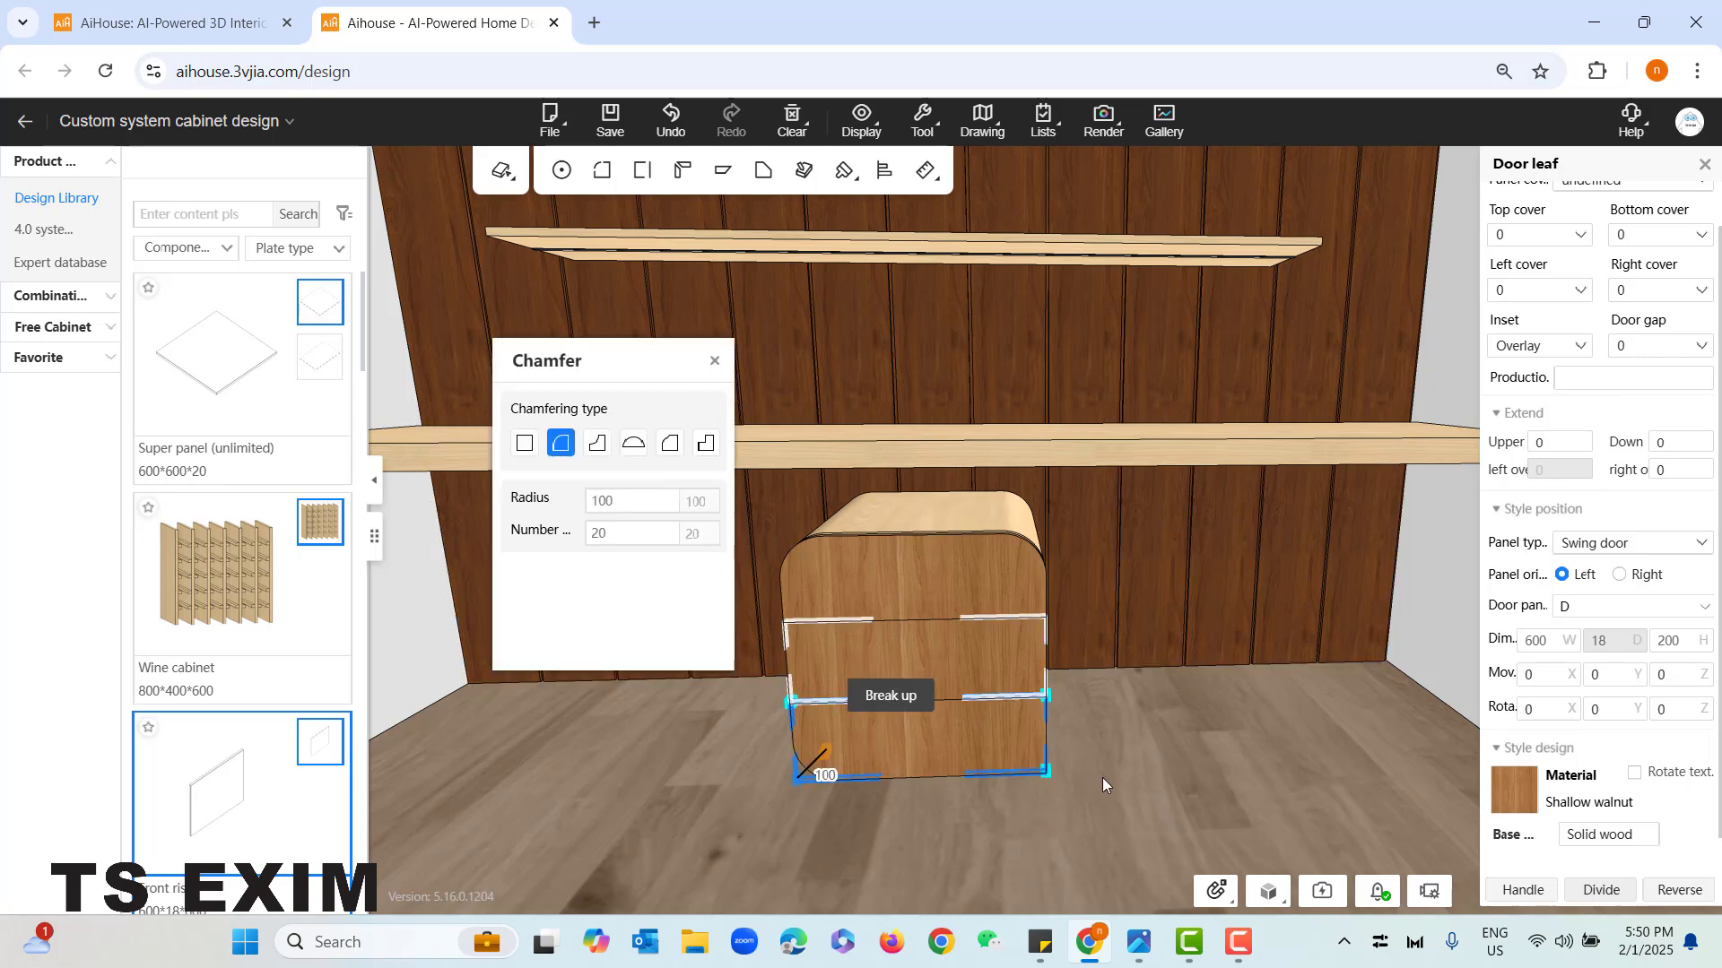
left_click(1051, 771)
left_click(1043, 766)
left_click(1046, 771)
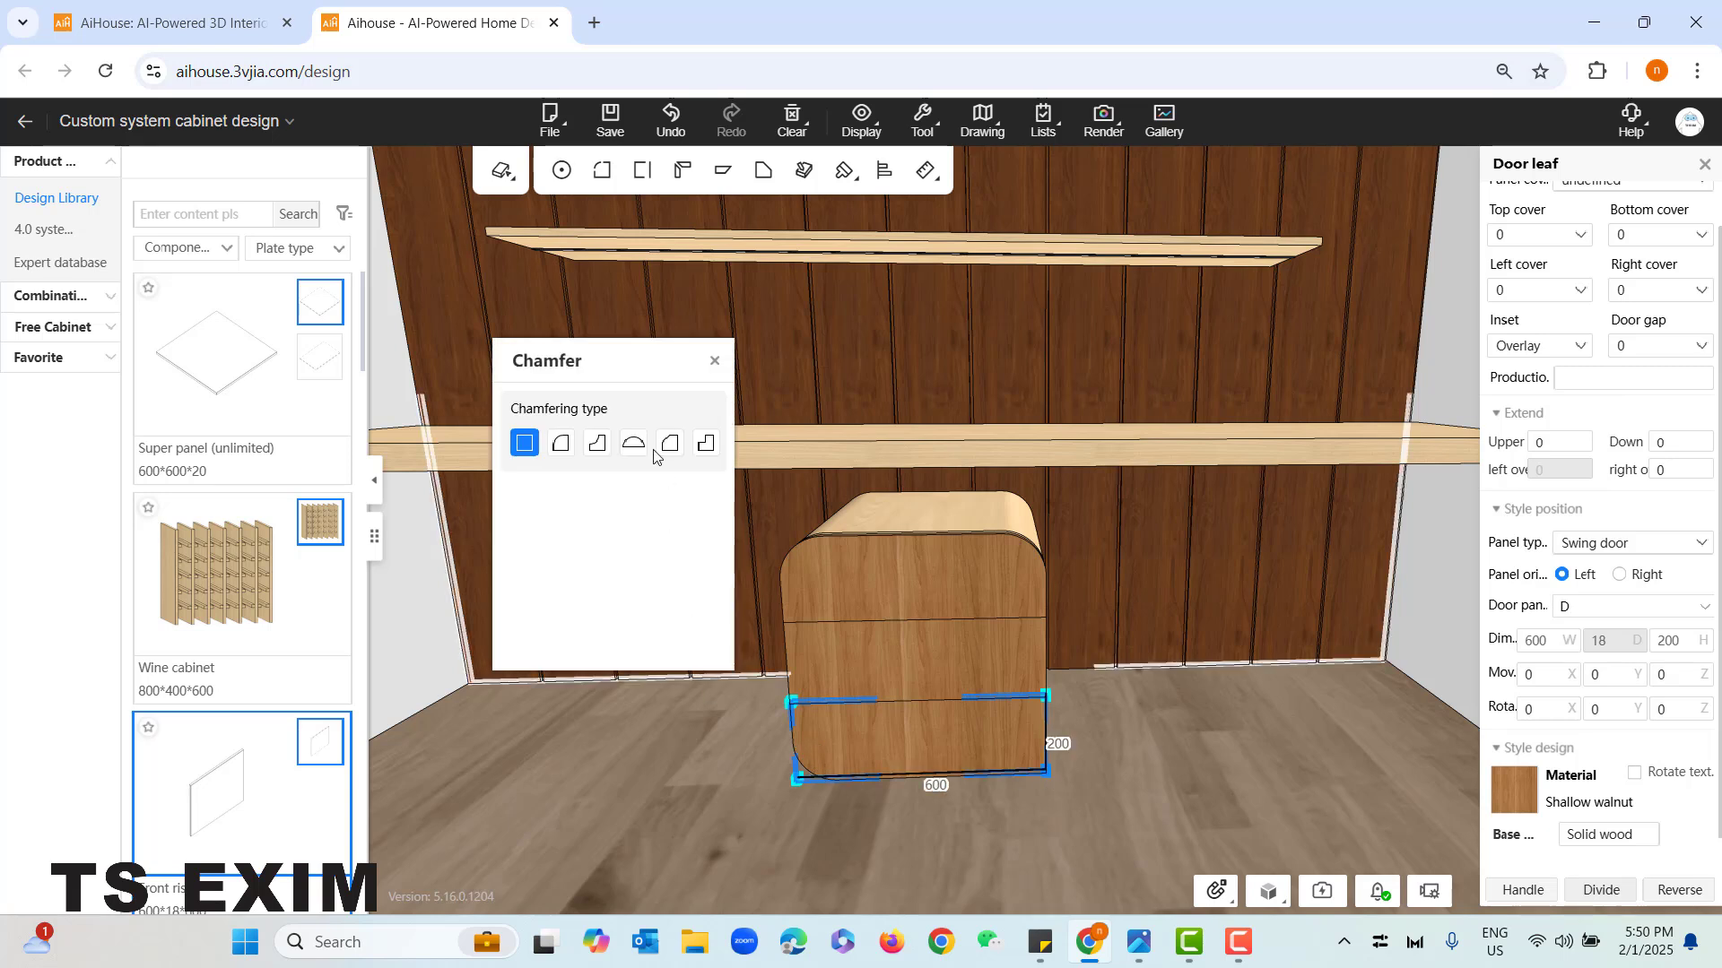
left_click(560, 443)
left_click(714, 362)
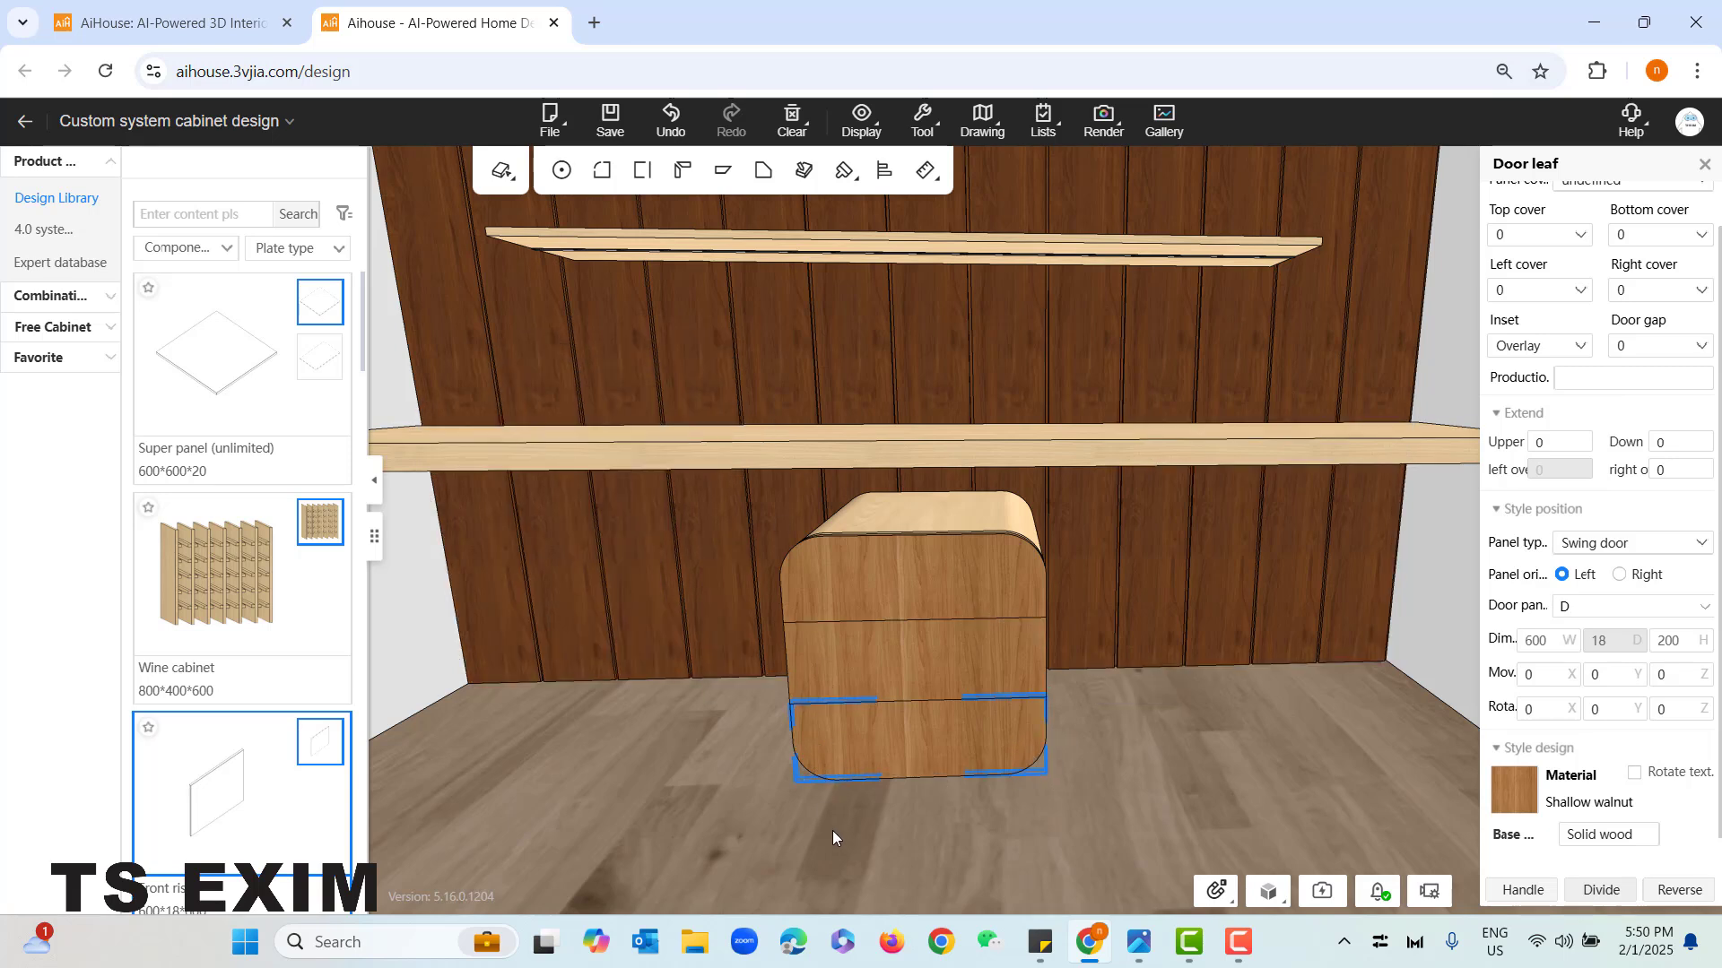
- Change the panel type of the drawer unit's top door leaf to Drawer front
left_click_drag(1105, 798, 1101, 815)
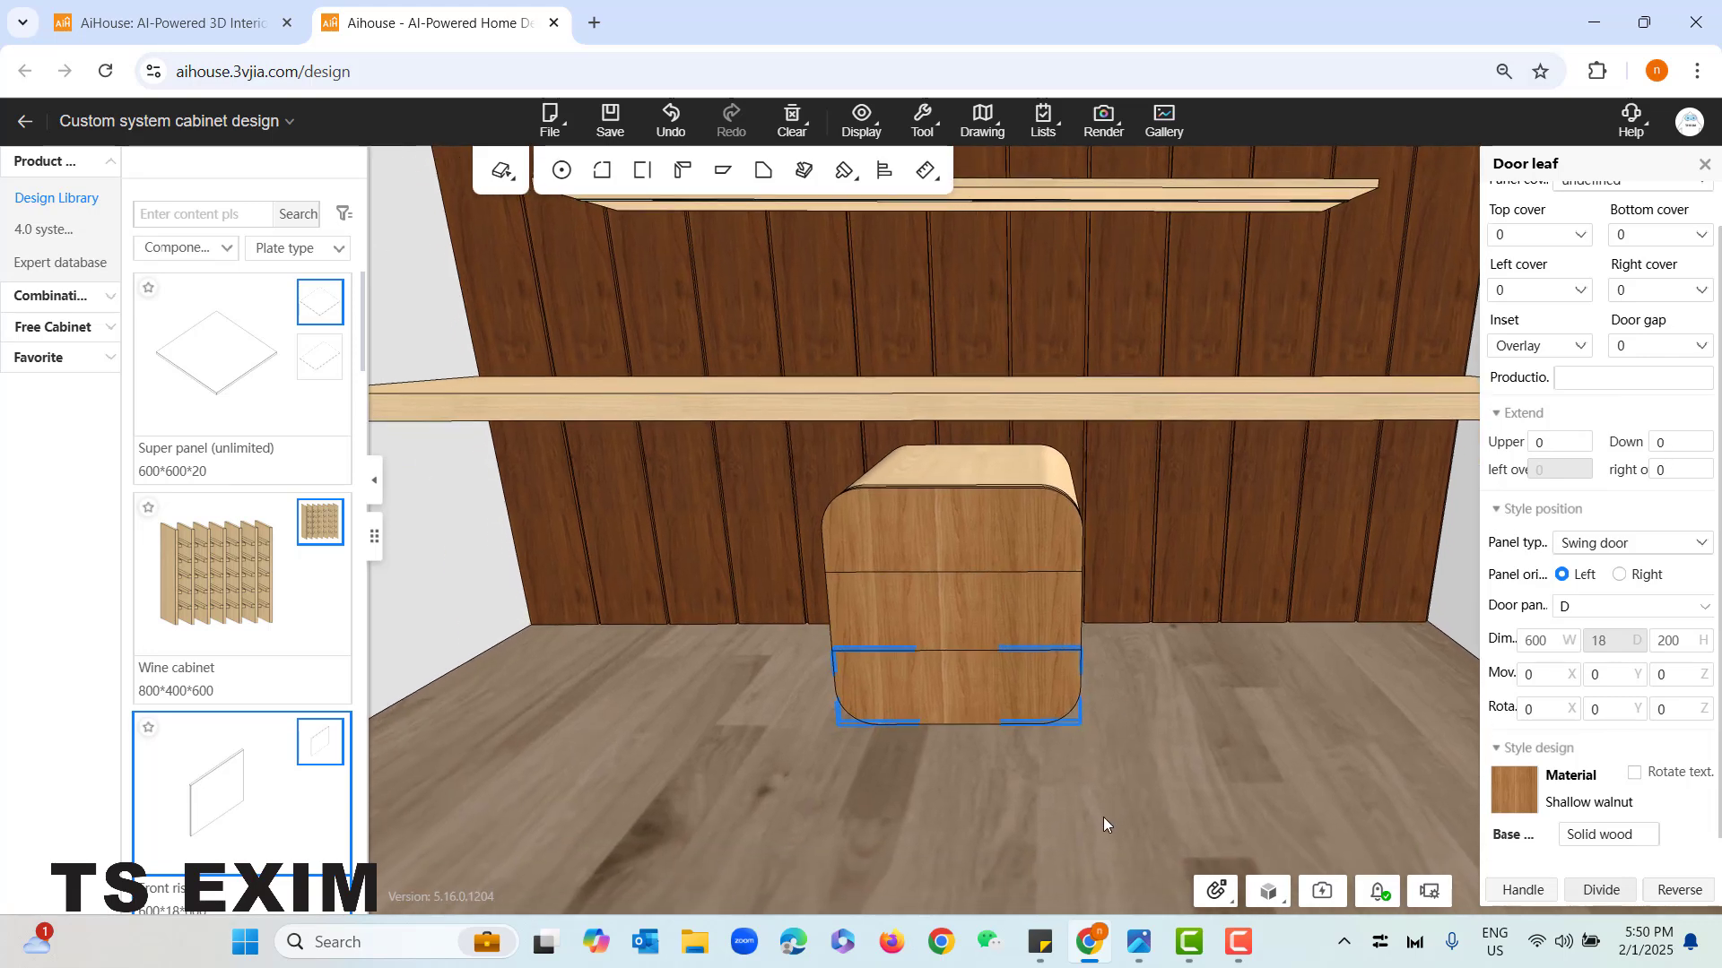
left_click(1252, 729)
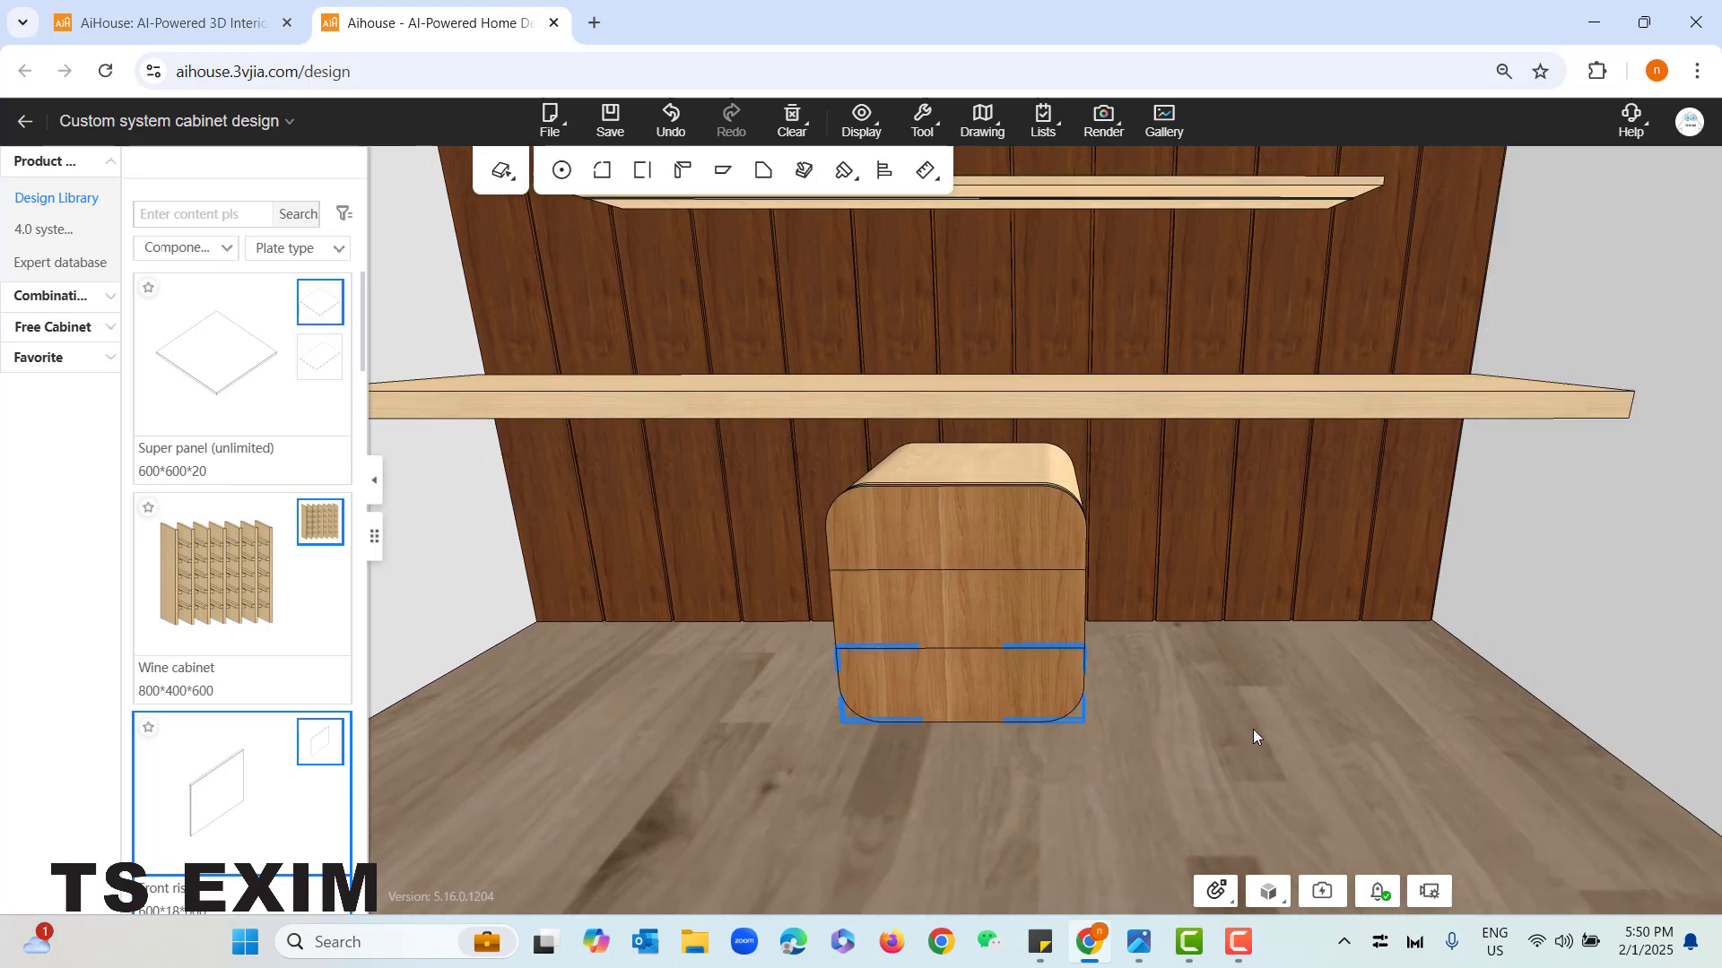
left_click(934, 536)
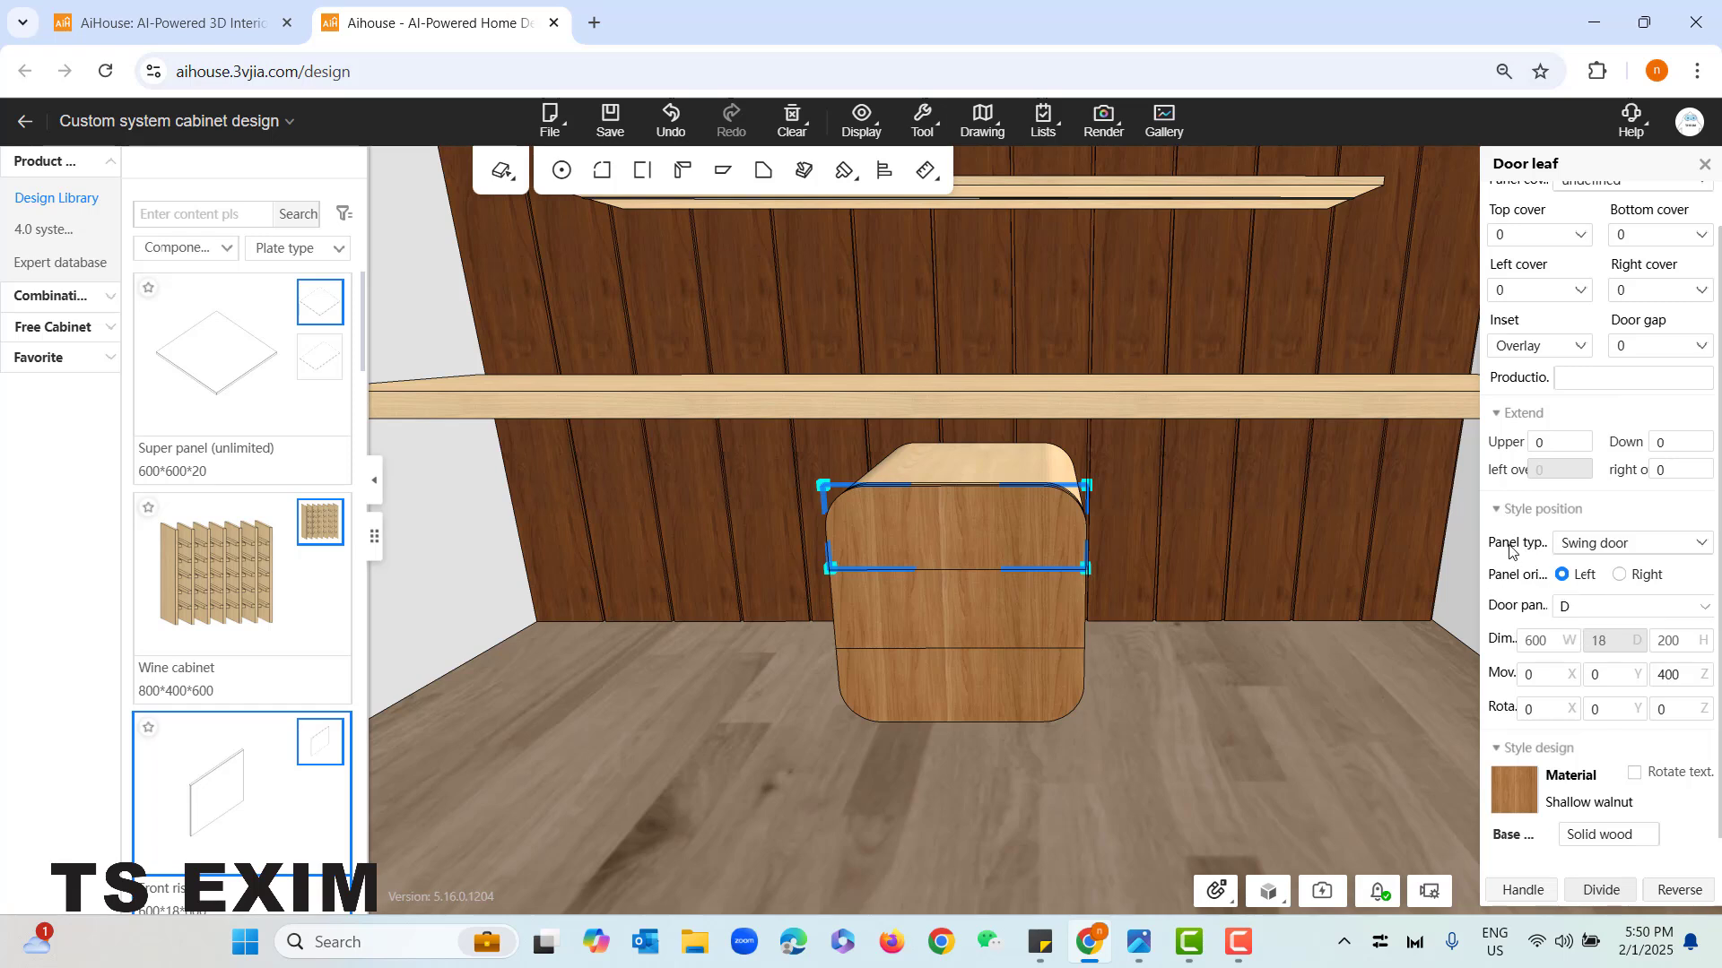
left_click(1619, 544)
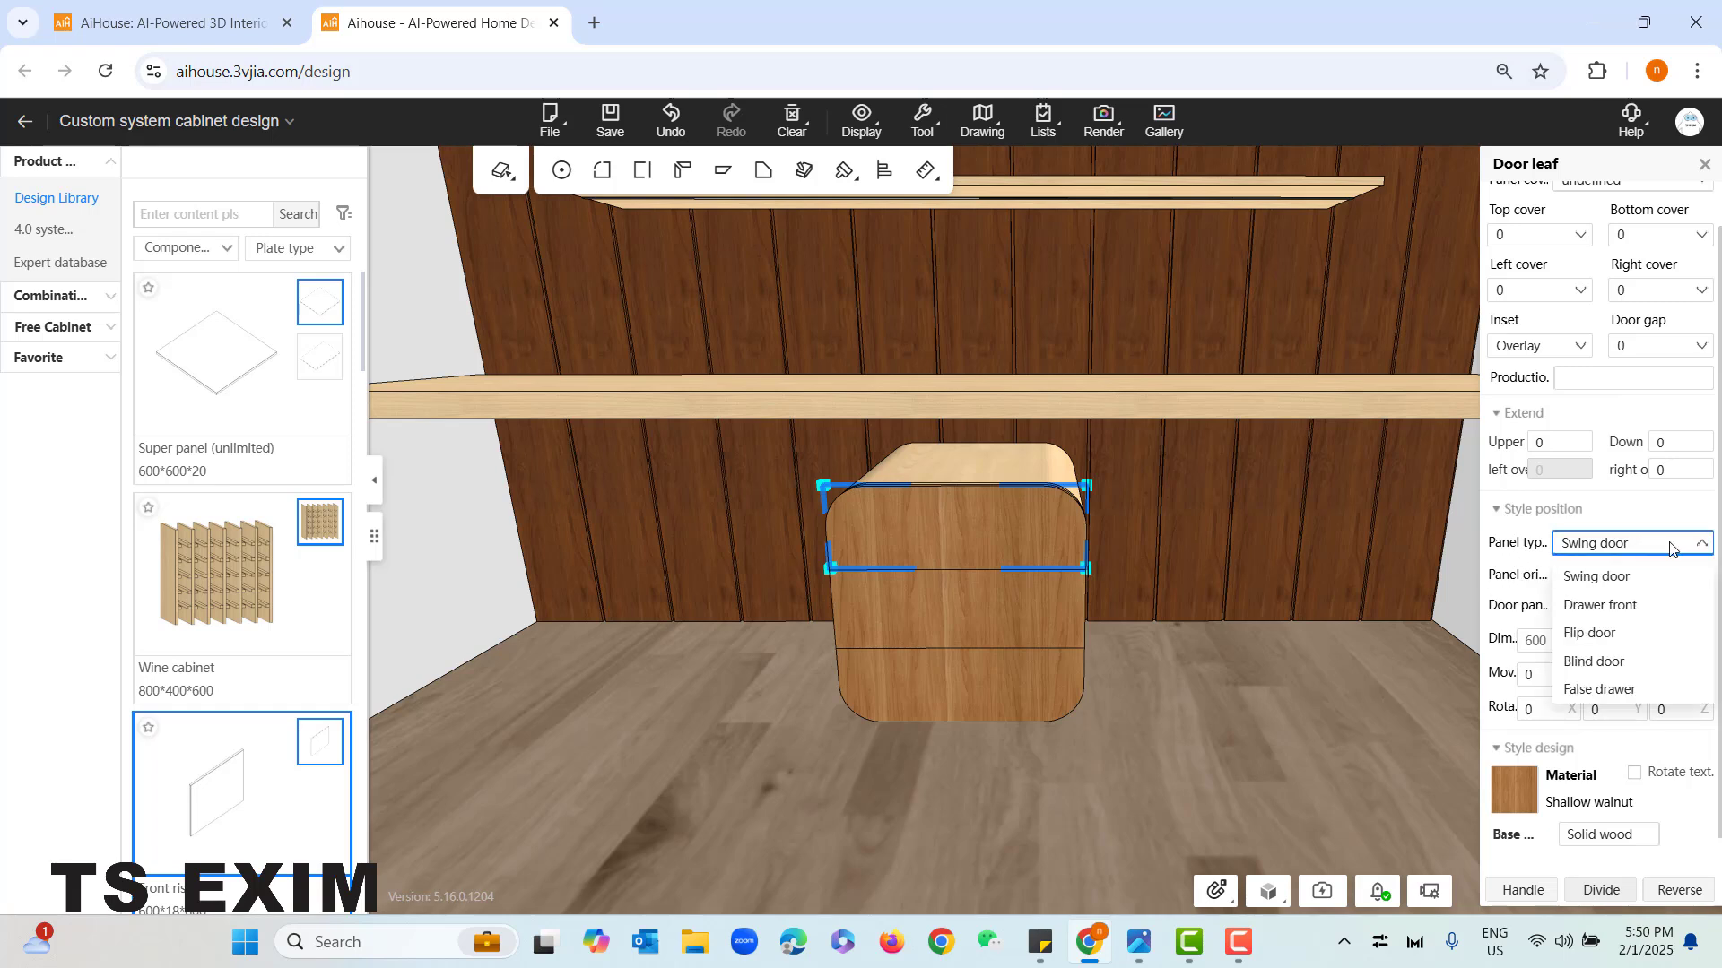
left_click(1625, 615)
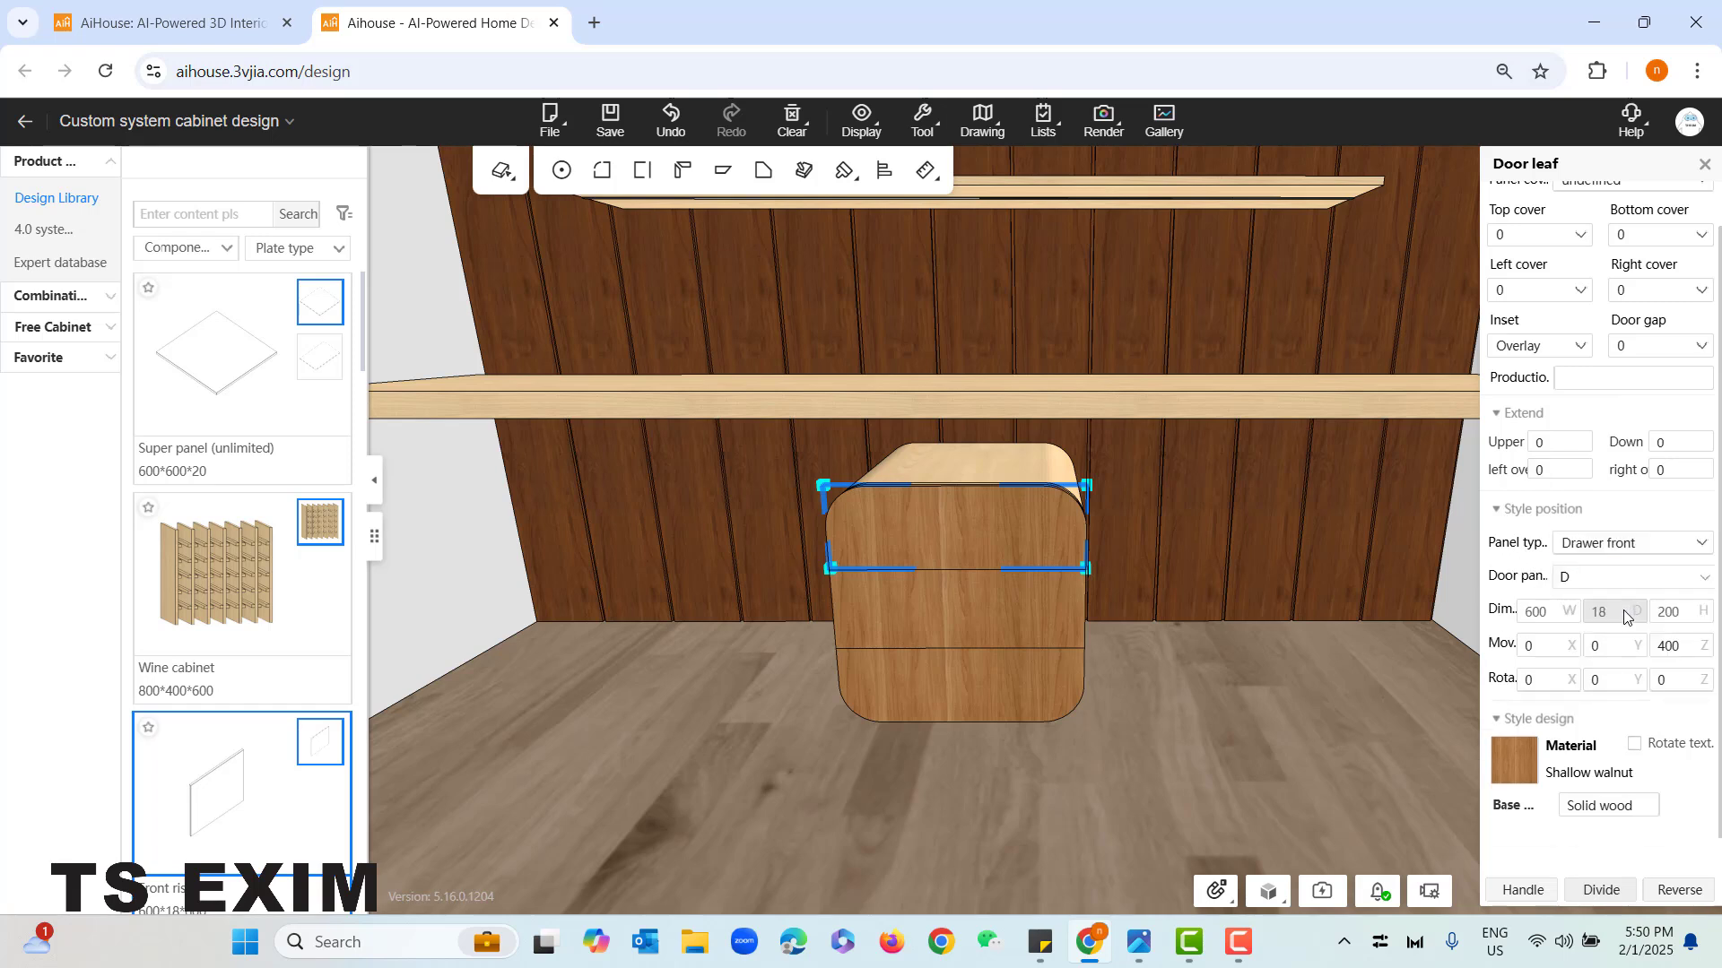
left_click(1673, 550)
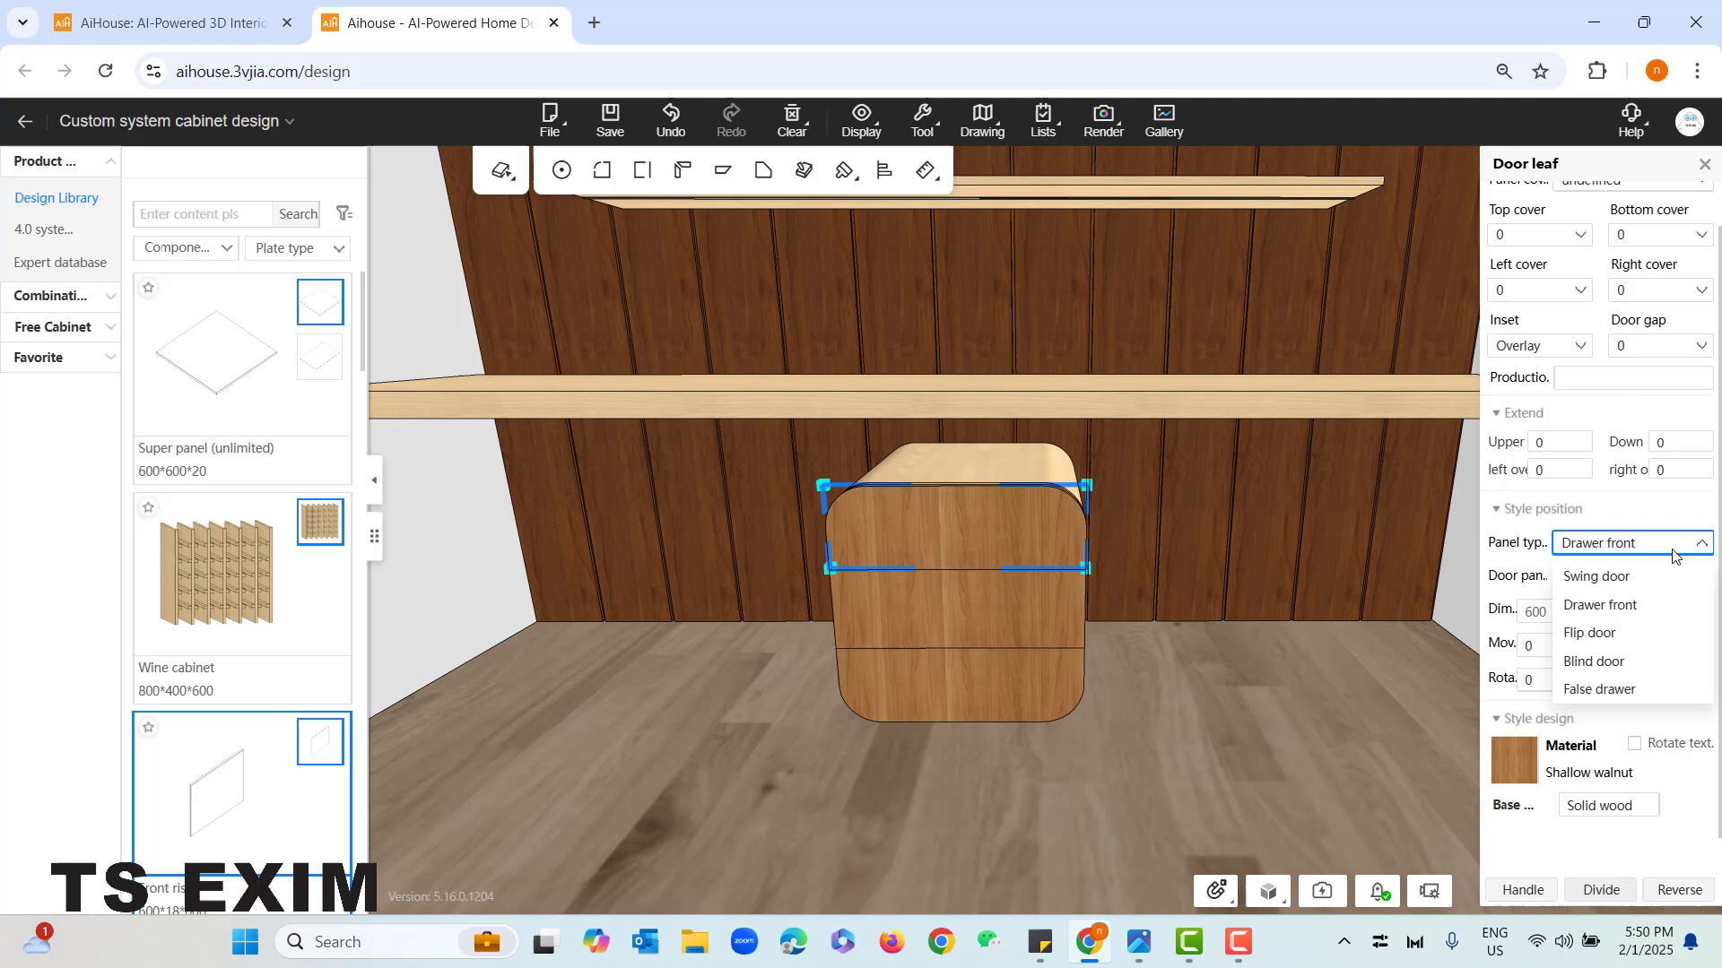
left_click(1612, 615)
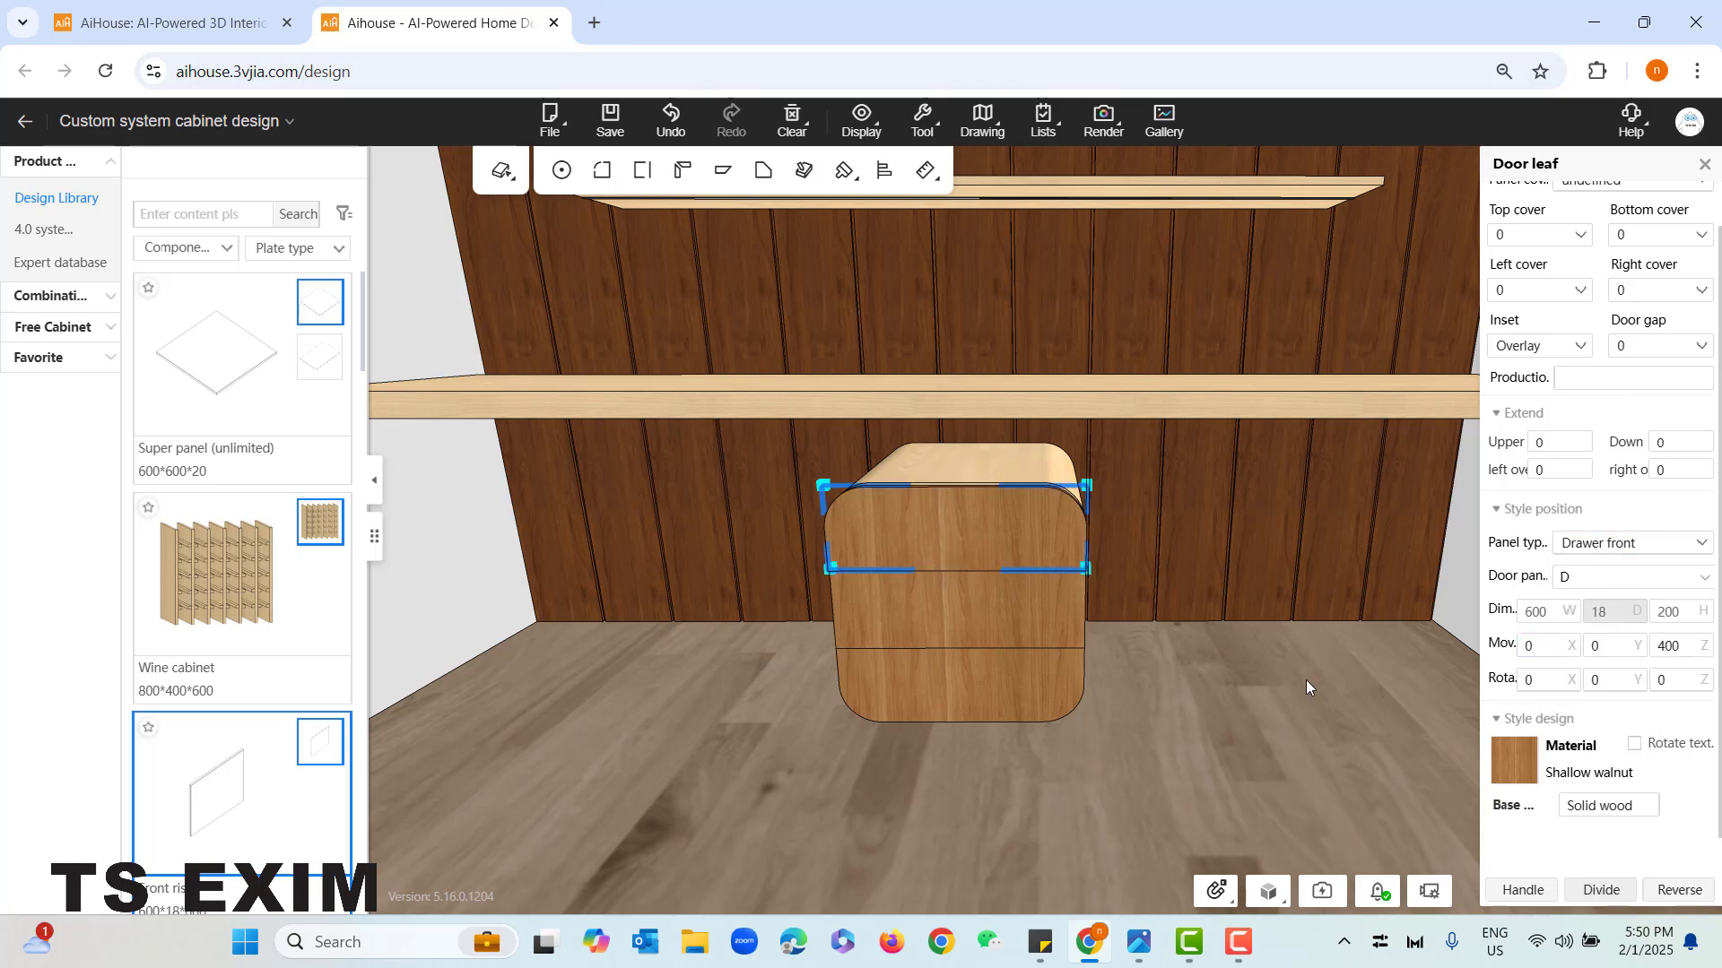
- Change the middle and bottom door leaves of the drawer unit to the Drawer front panel type
left_click(1018, 643)
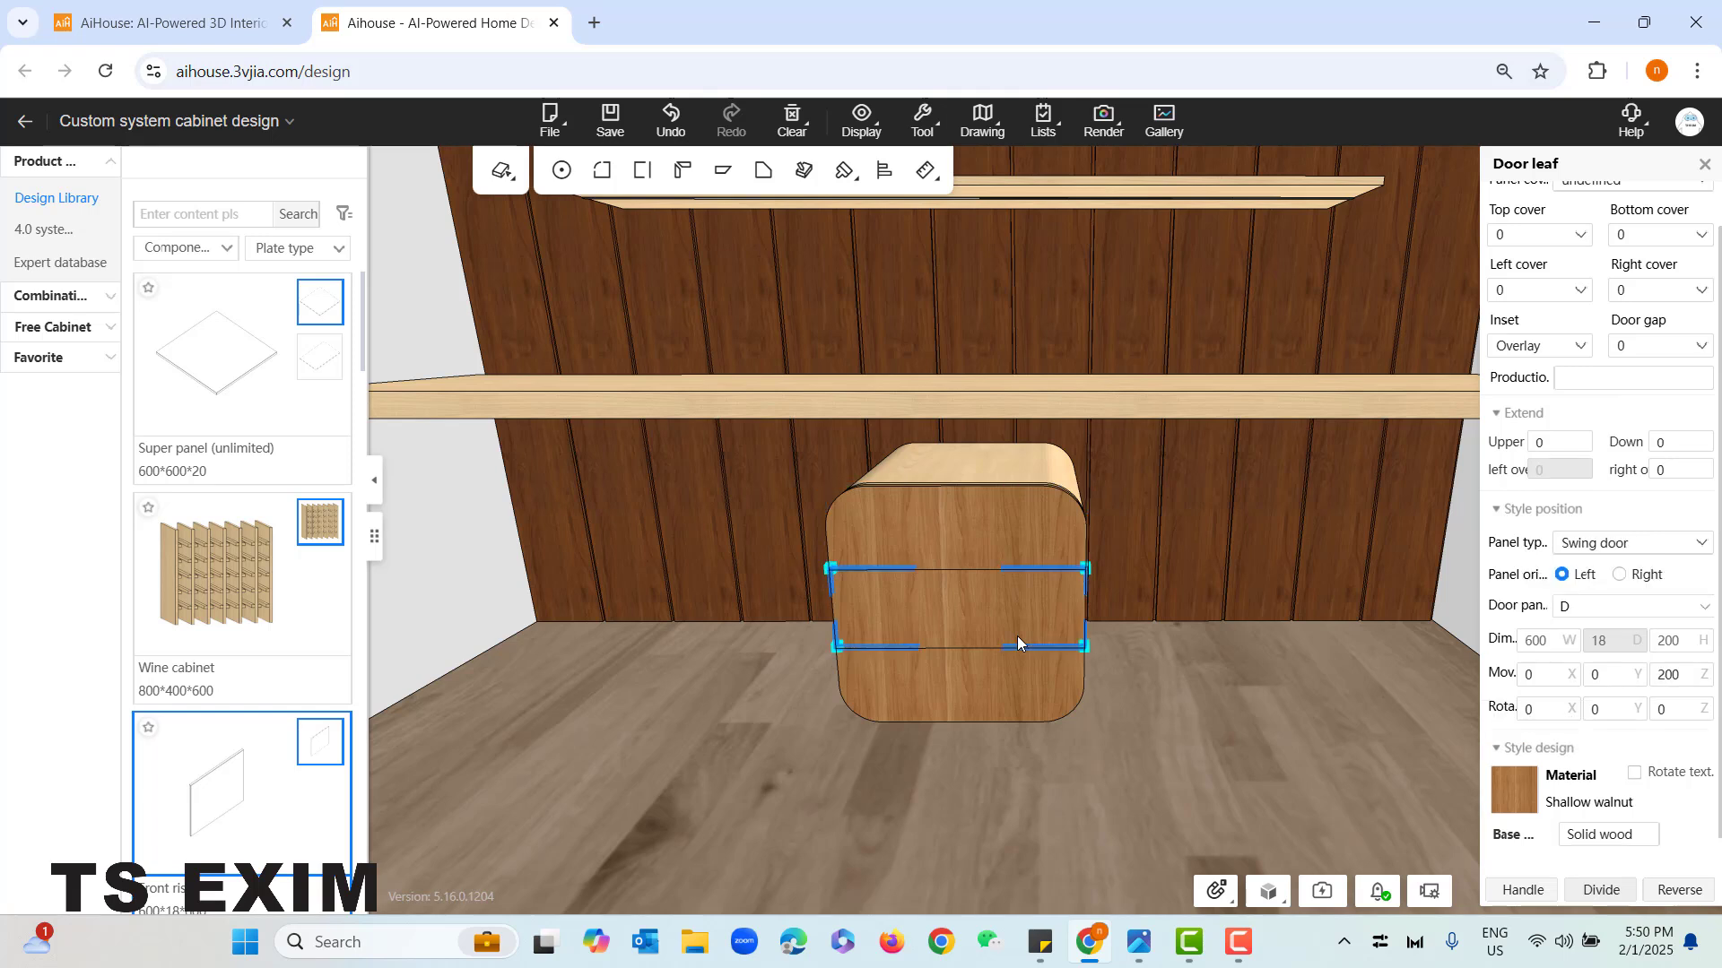
left_click(1660, 547)
left_click(1623, 605)
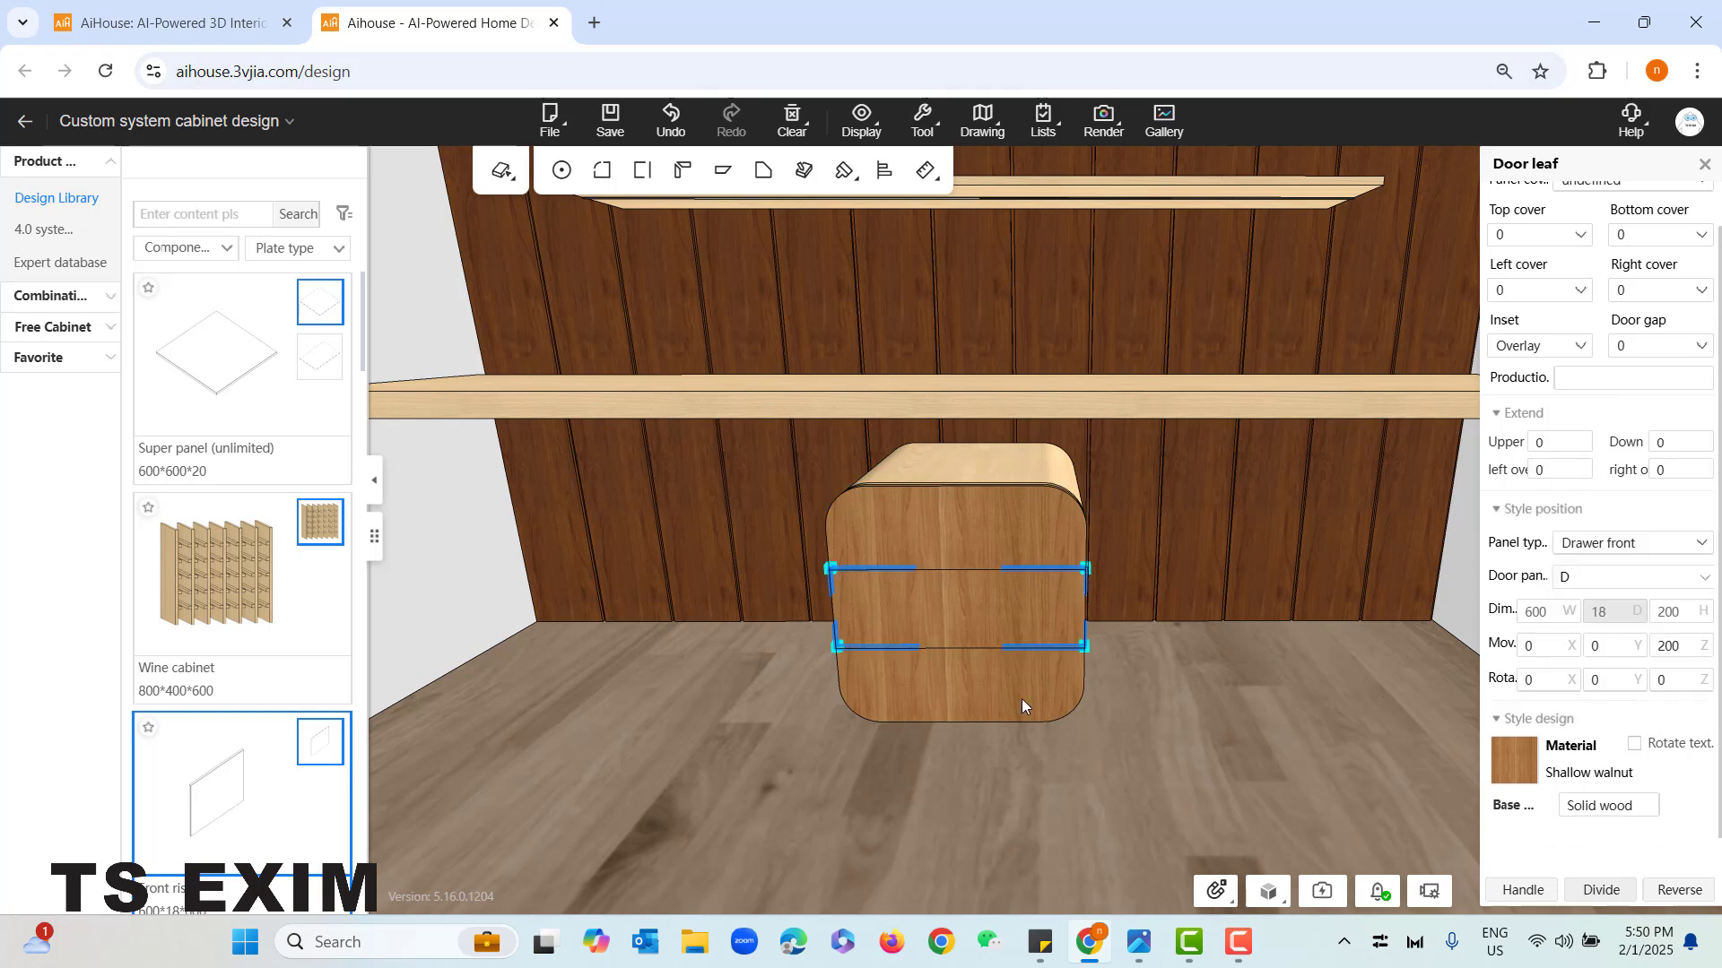
left_click(1022, 703)
left_click(1660, 543)
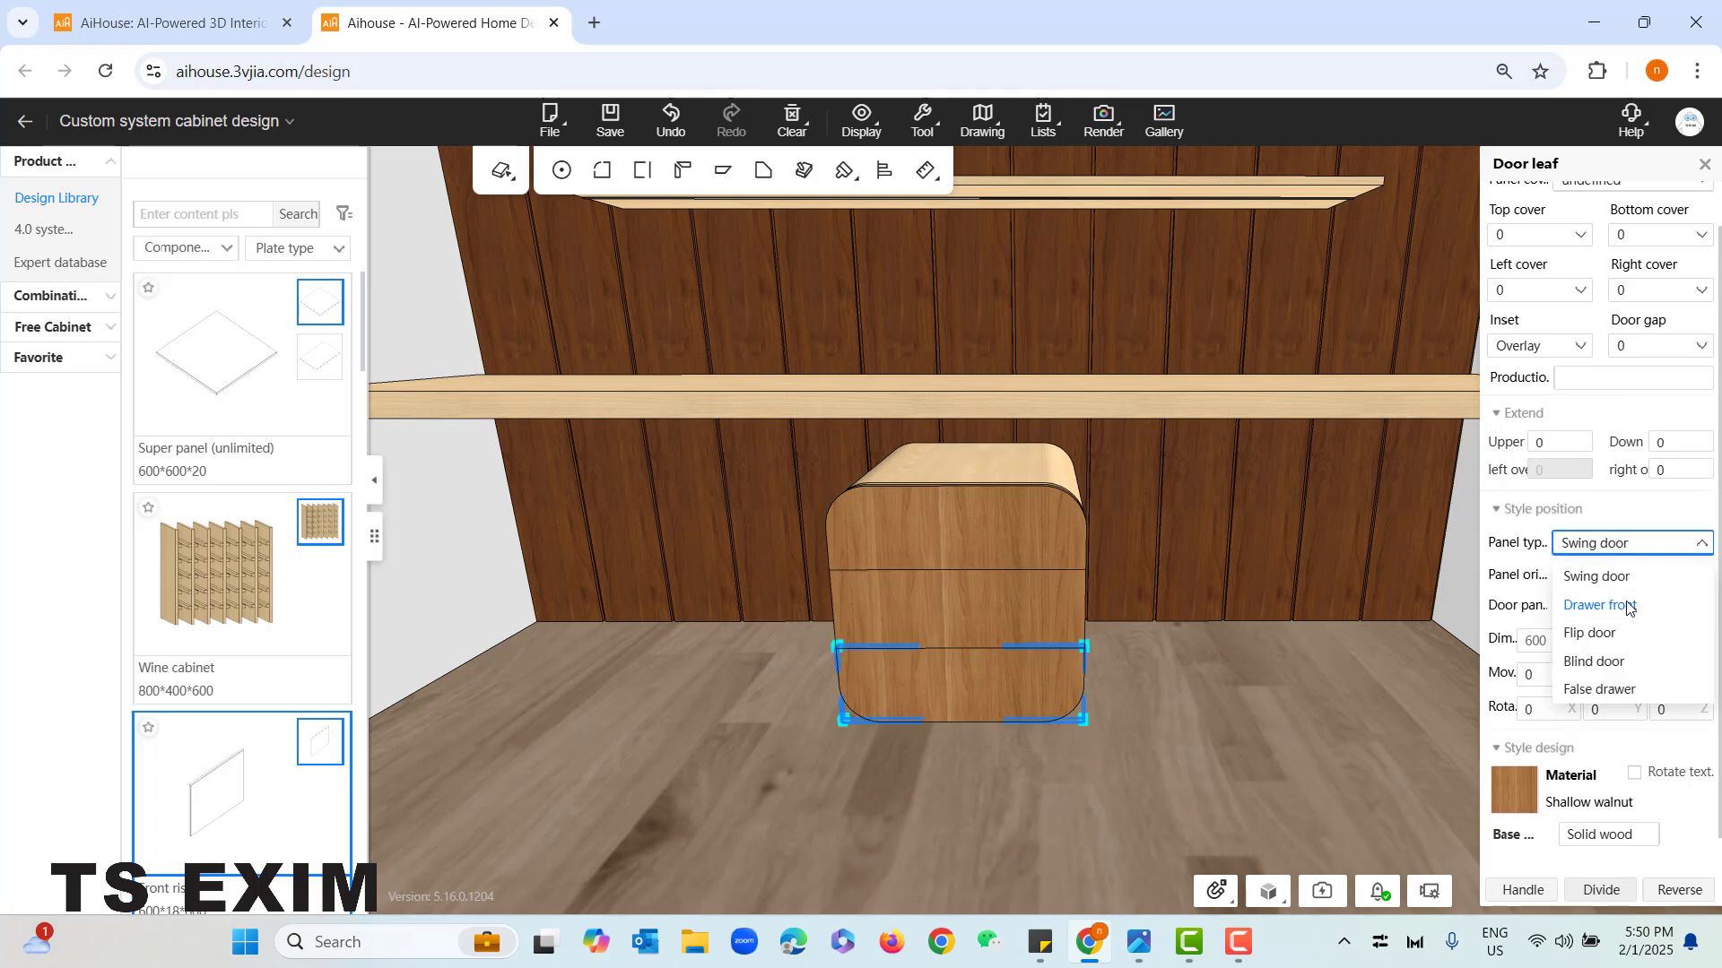
left_click(1628, 602)
left_click(1194, 708)
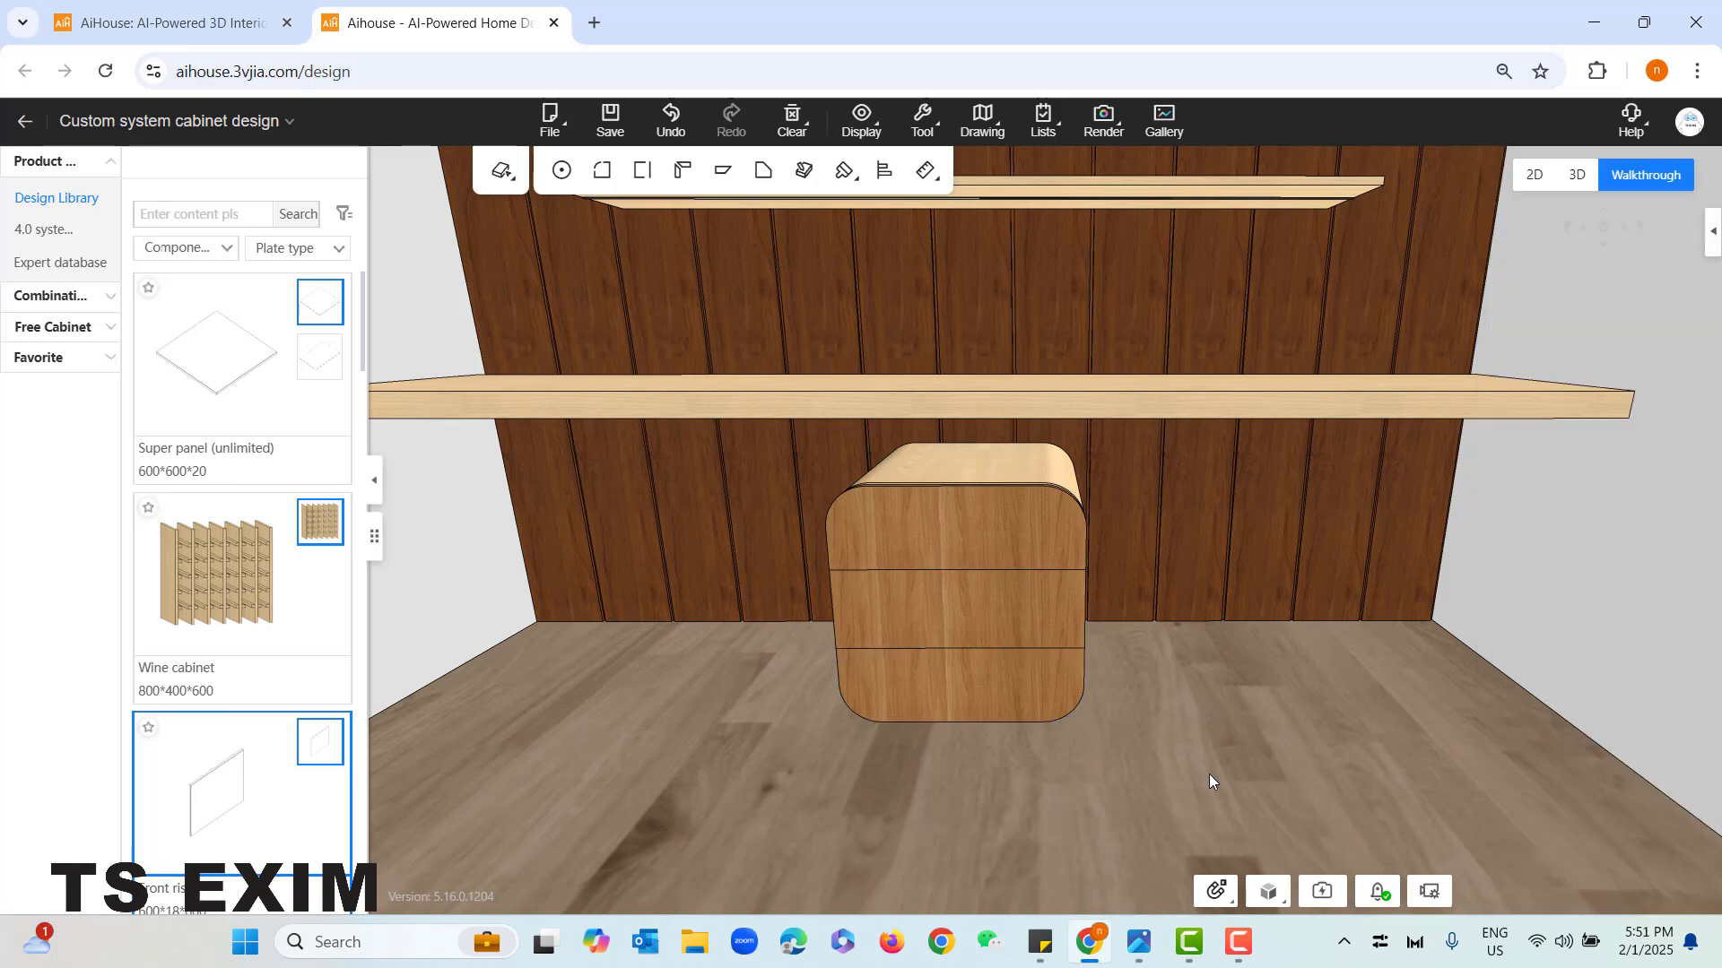
- View the whole furniture wall from the front and compare it with the reference photo
scroll(1209, 773, "down", 5)
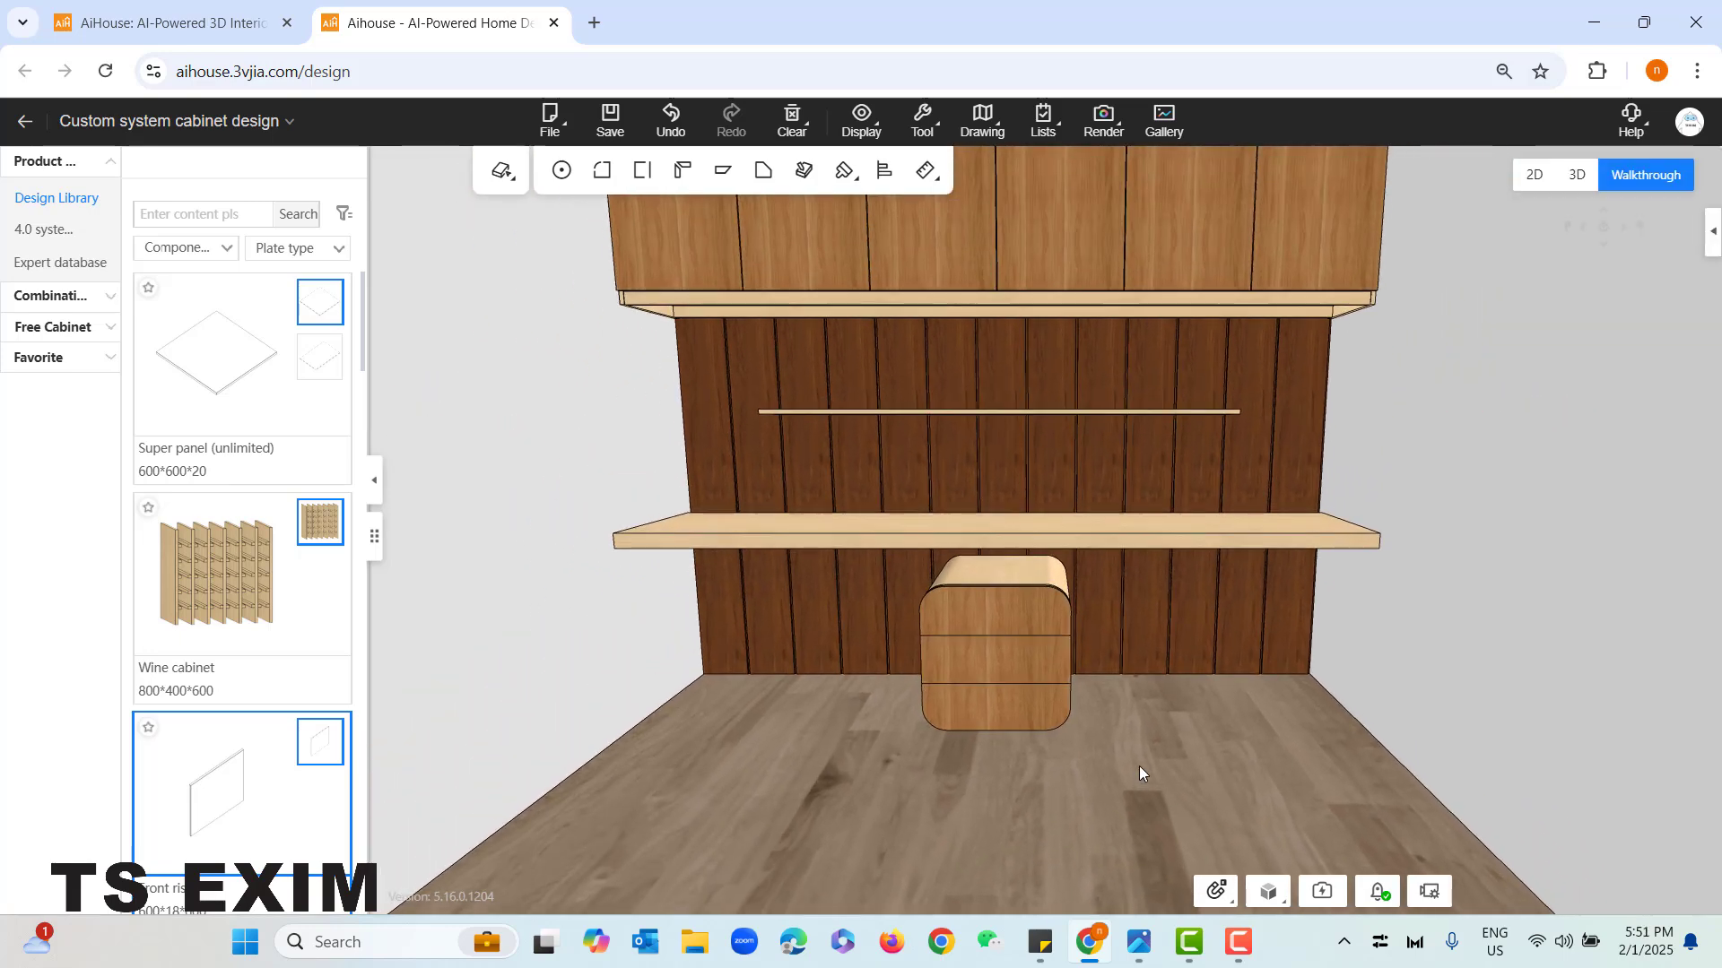
scroll(1139, 767, "down", 5)
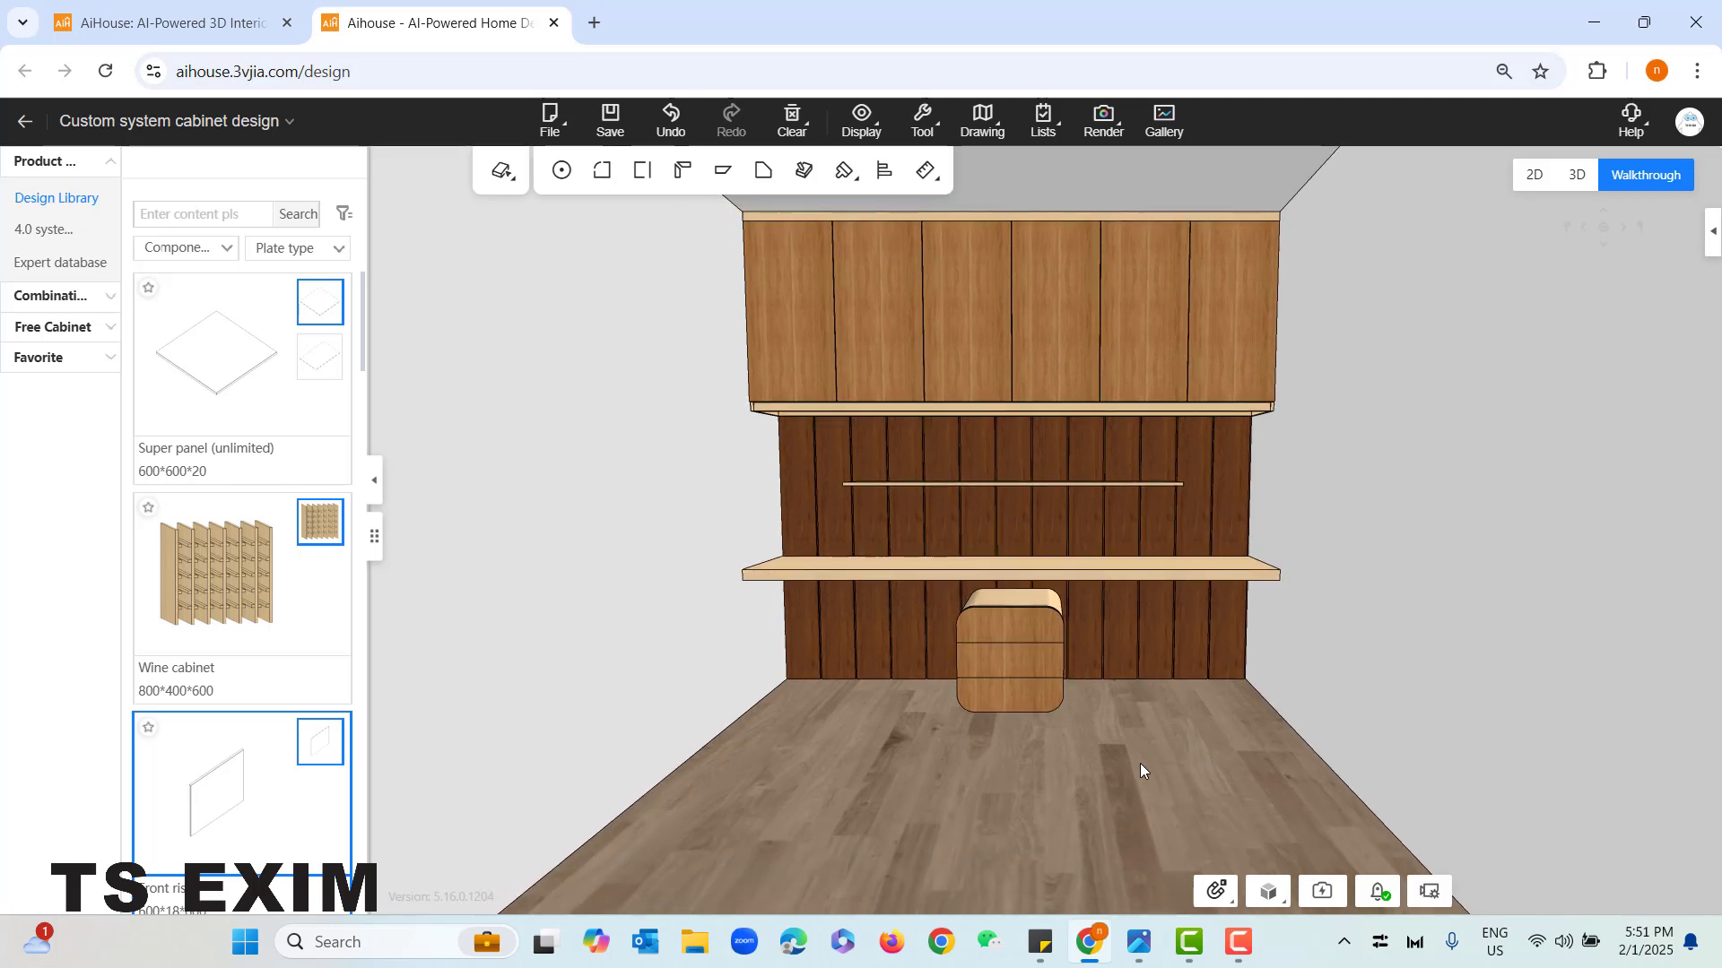
key("q")
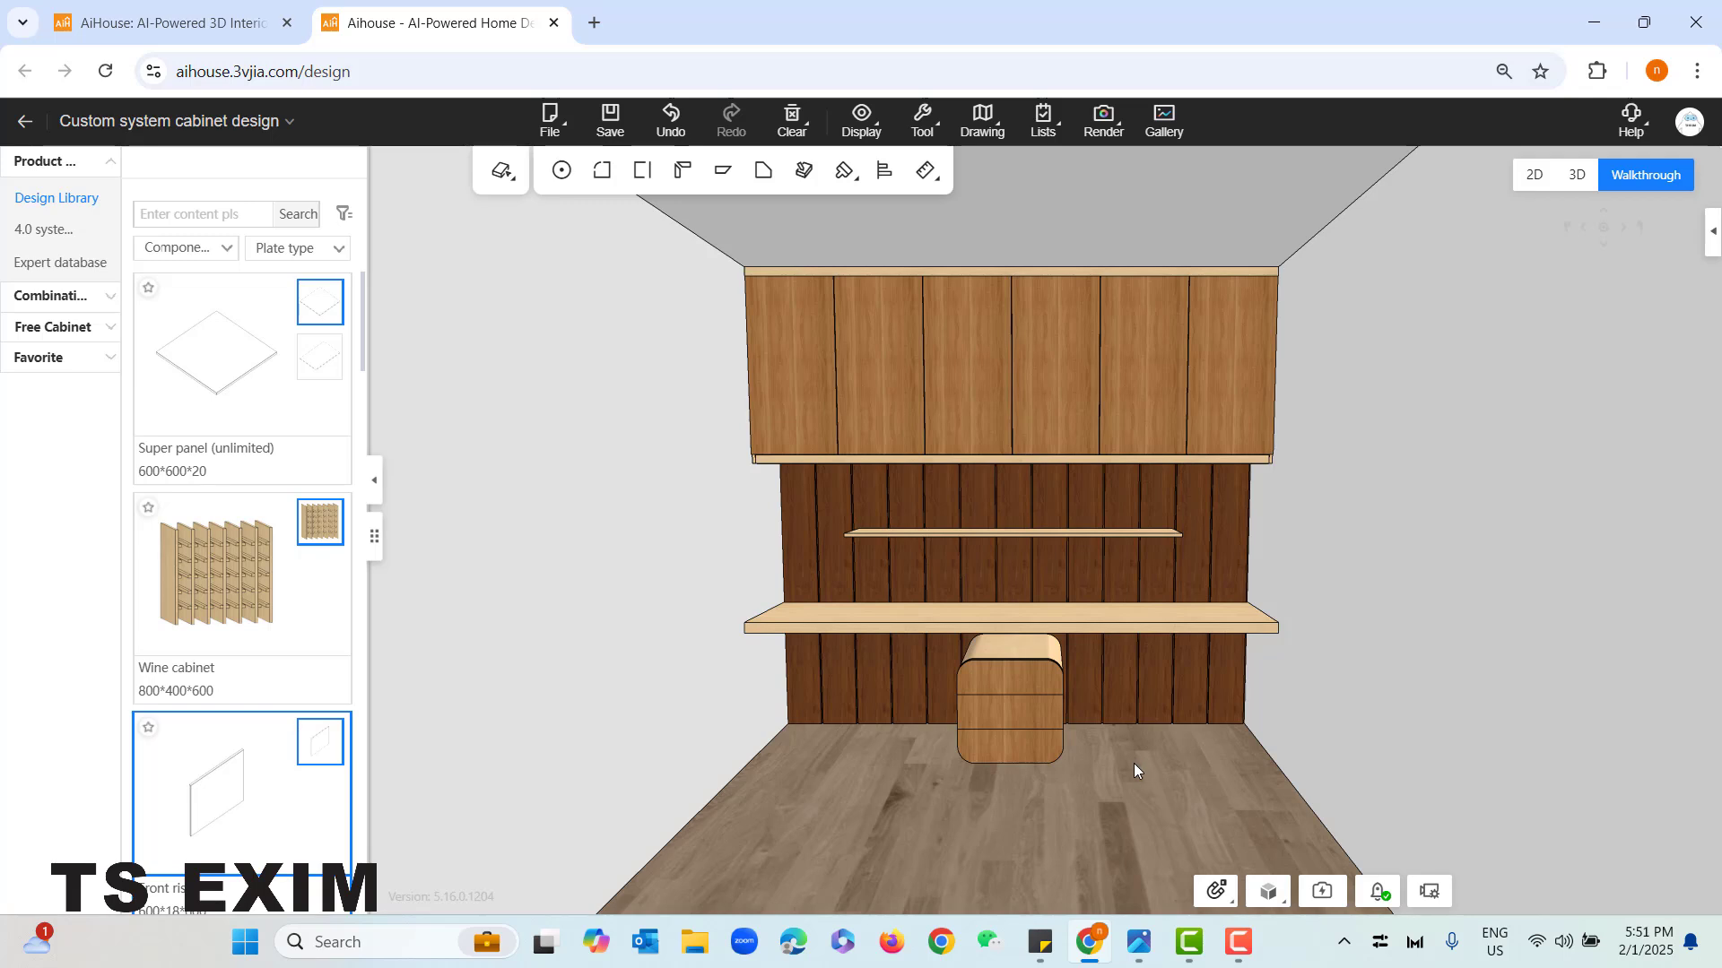
left_click(1139, 940)
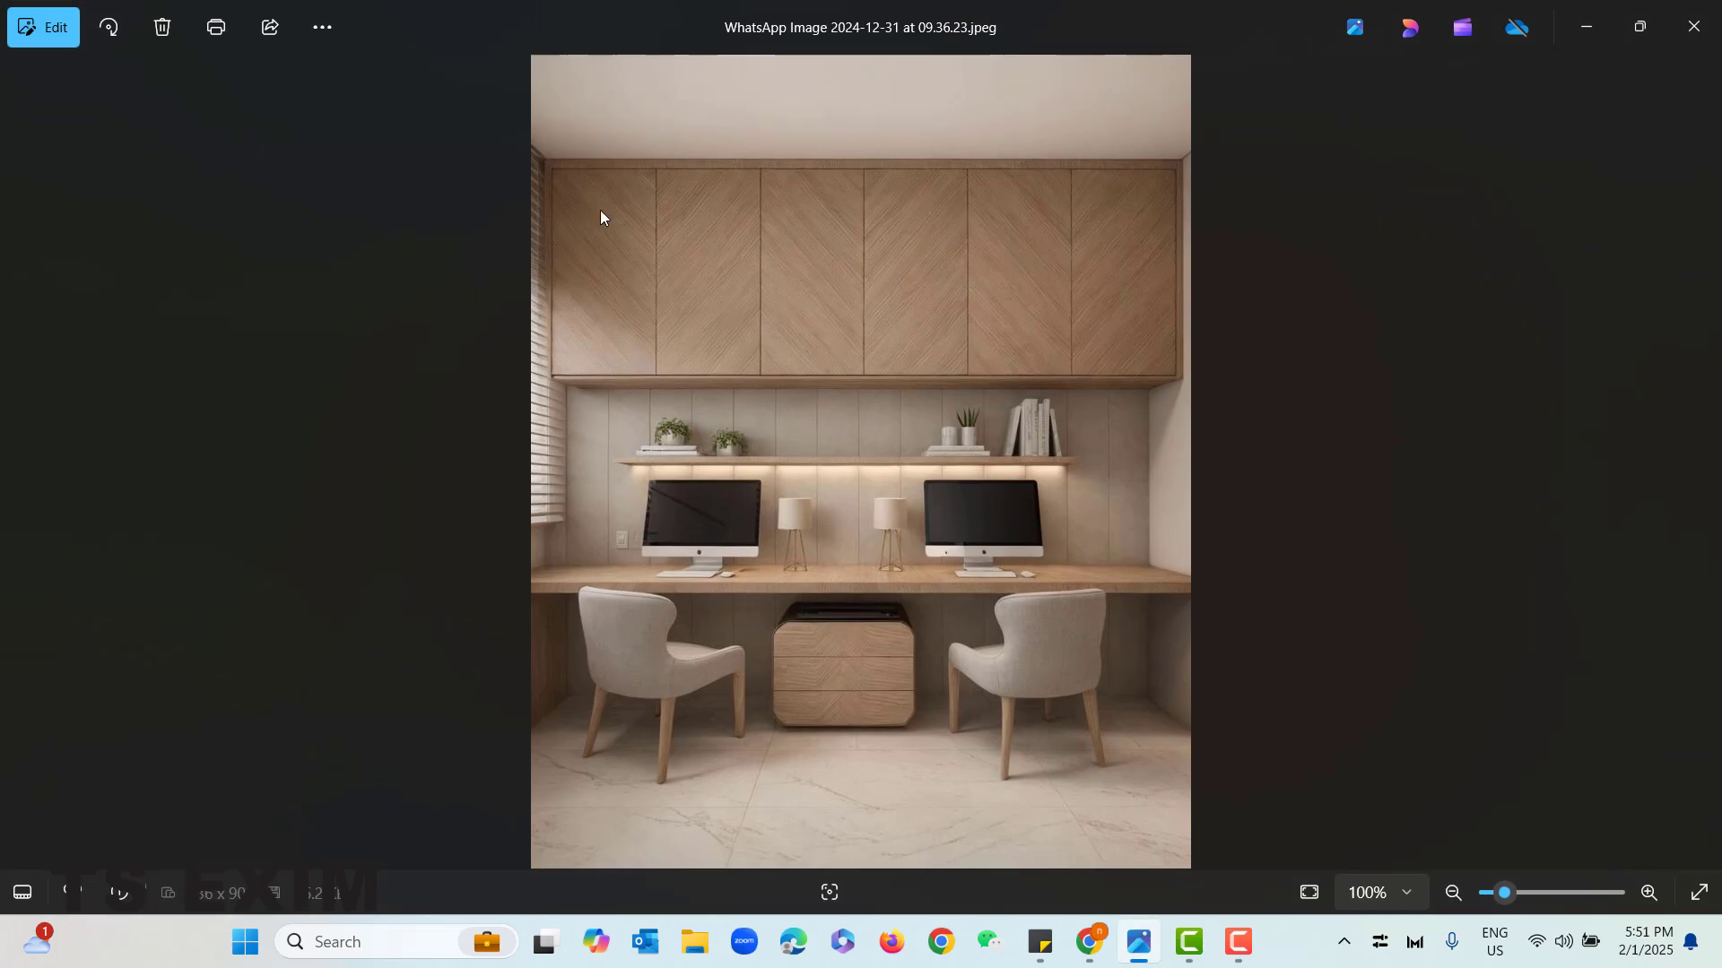
left_click(1602, 34)
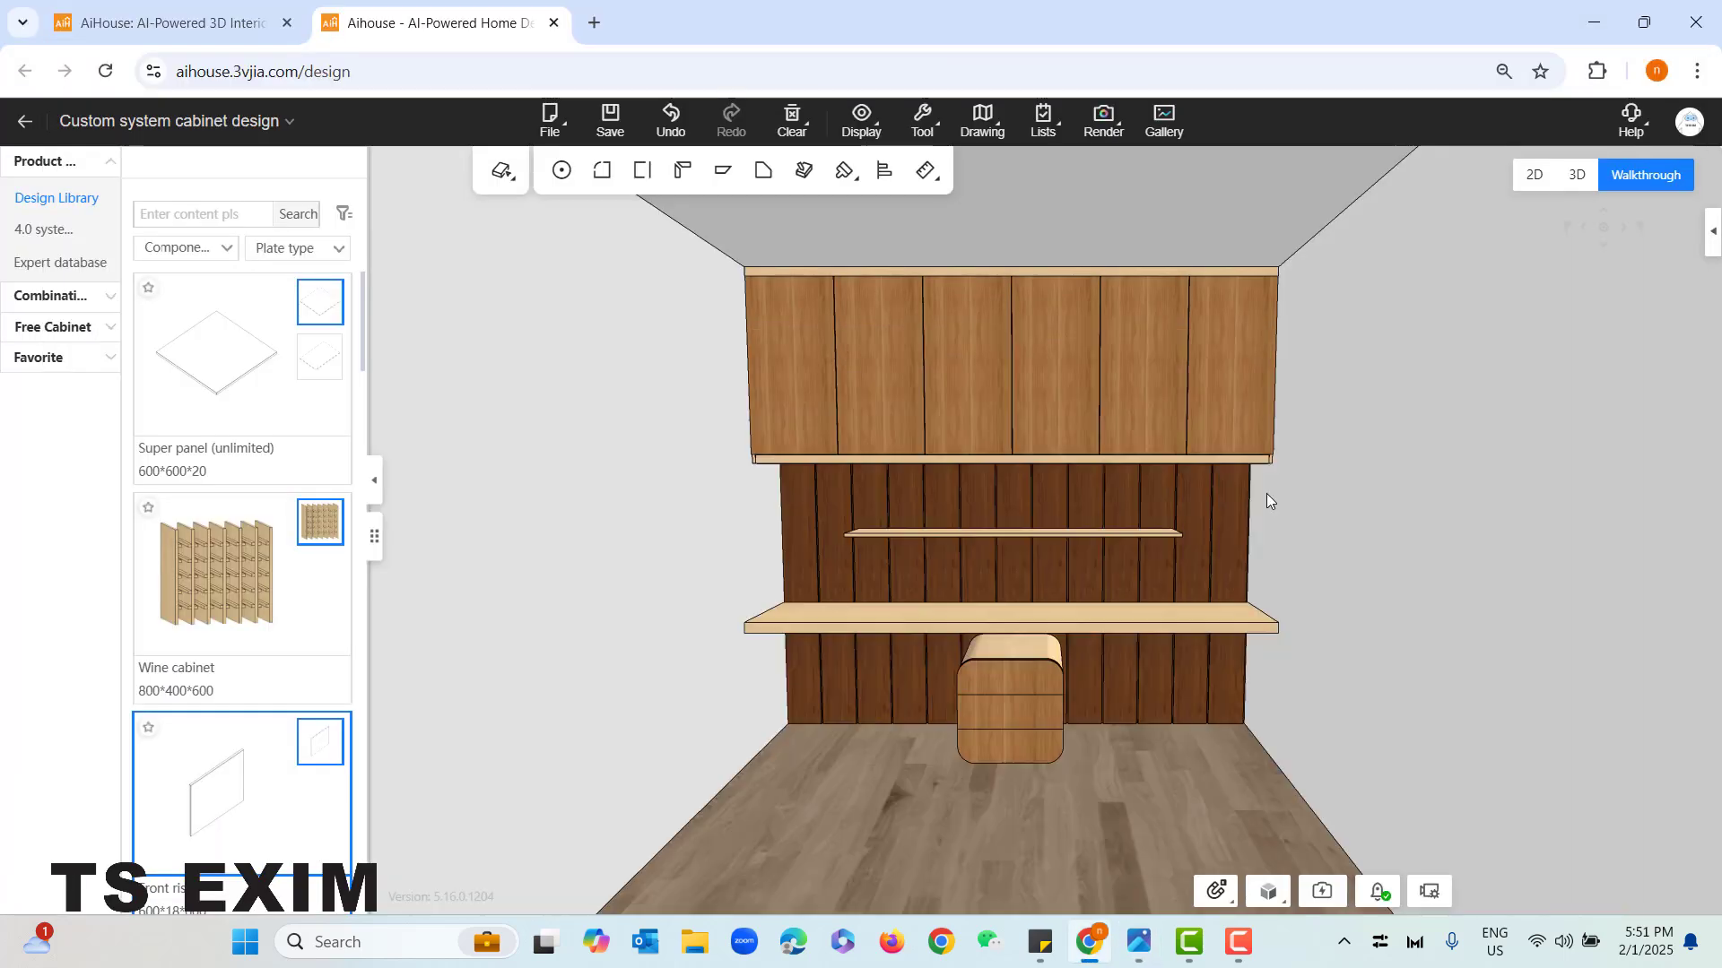
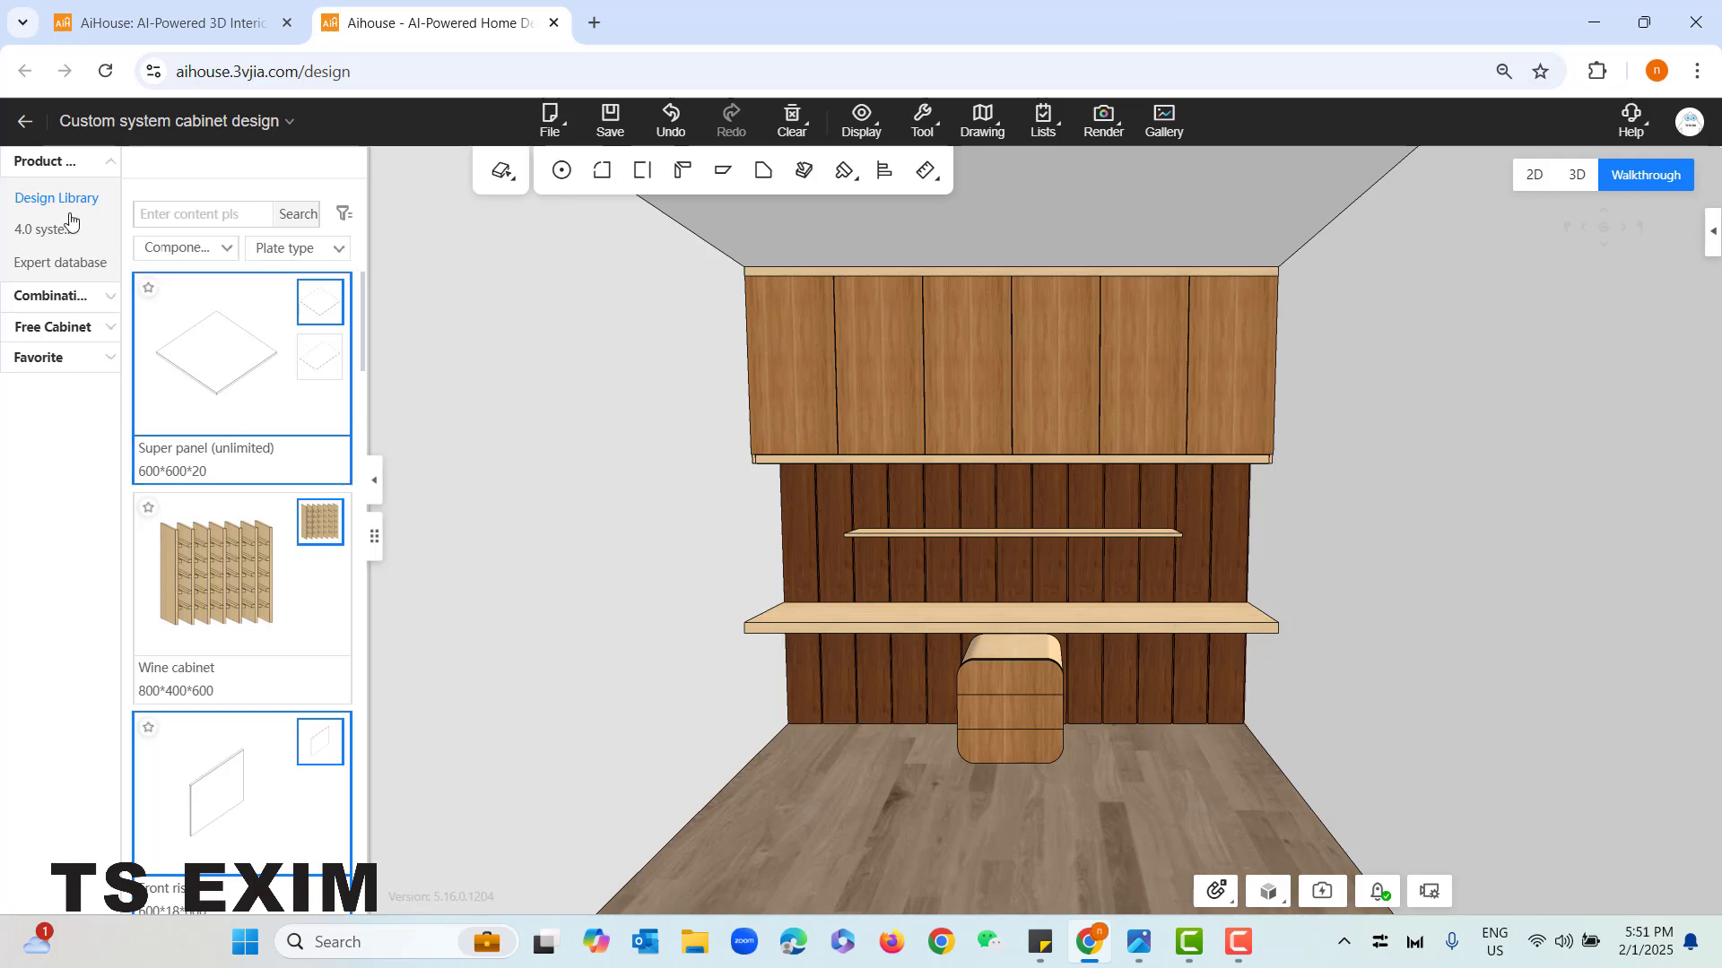
- Leave the custom cabinet design and open the Finishing materials of the cloud library
left_click(24, 126)
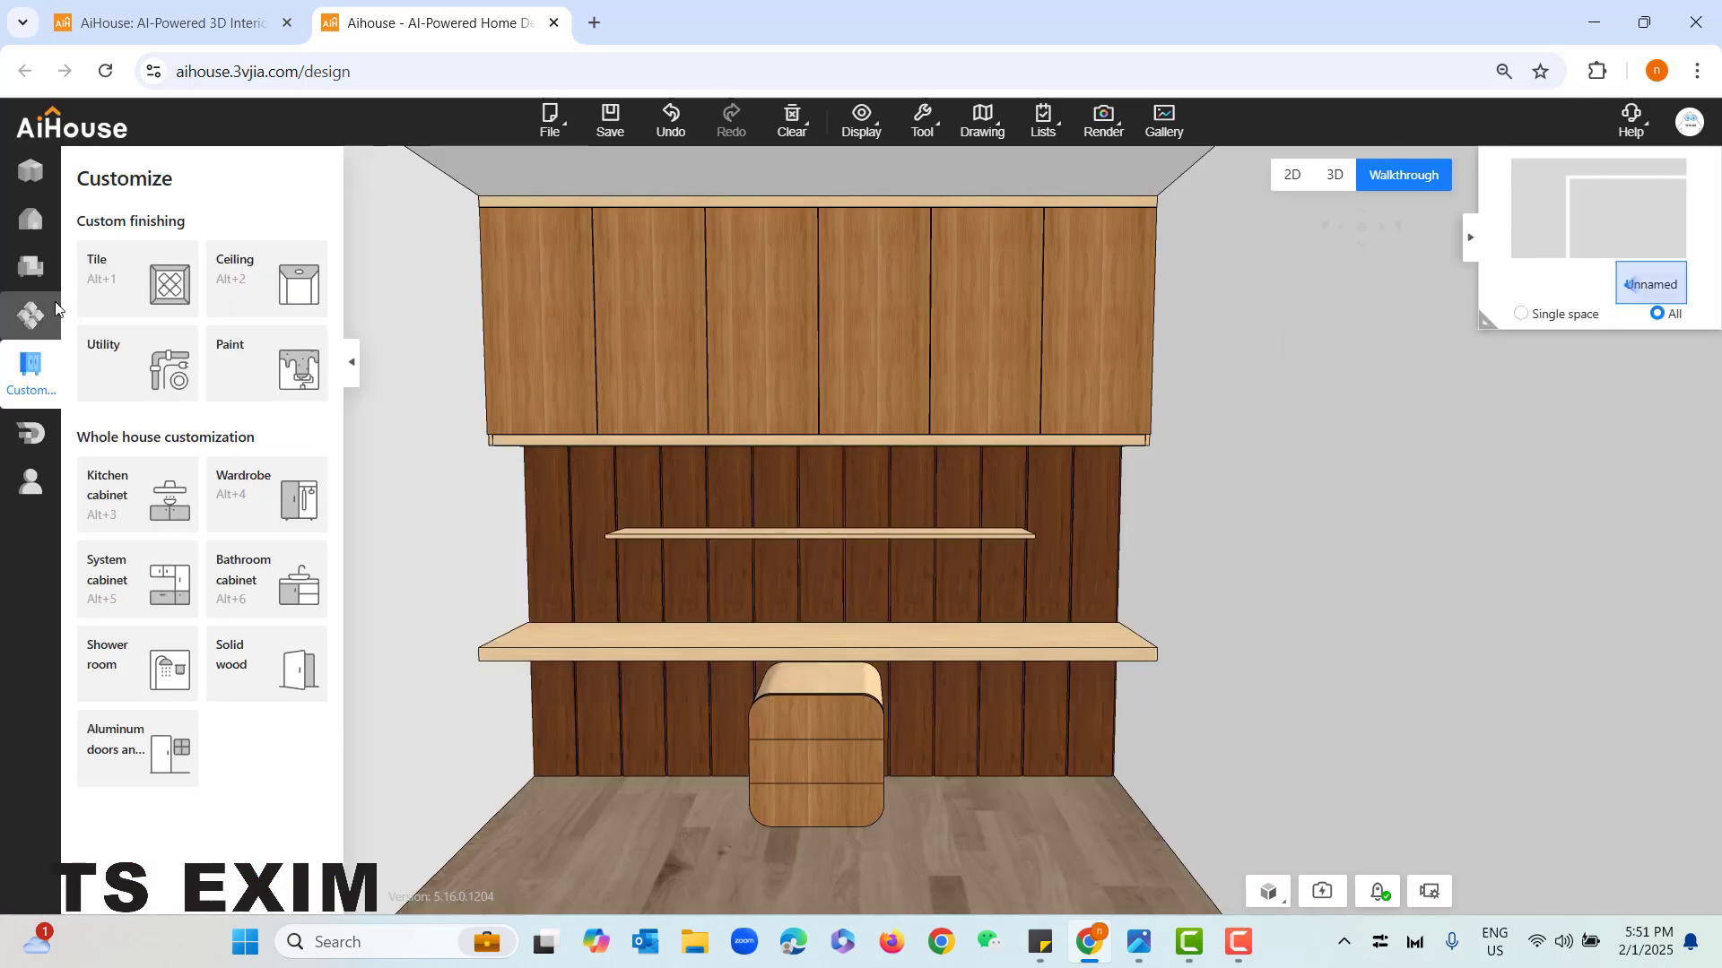
left_click(23, 269)
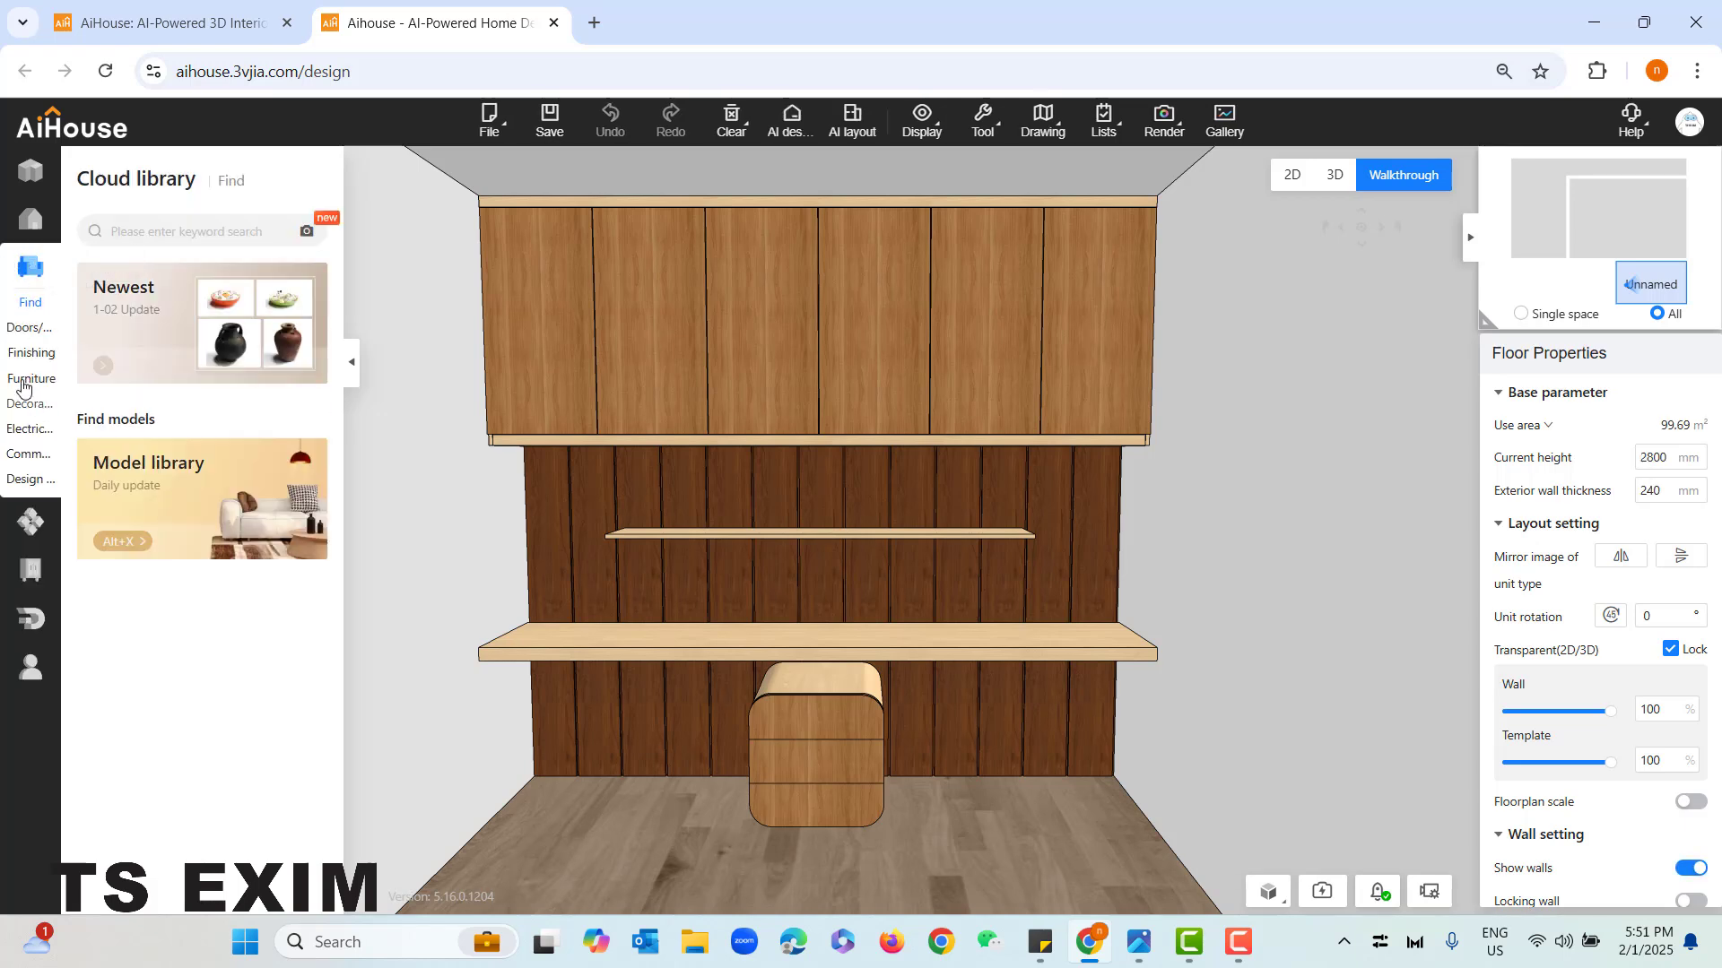
left_click(31, 352)
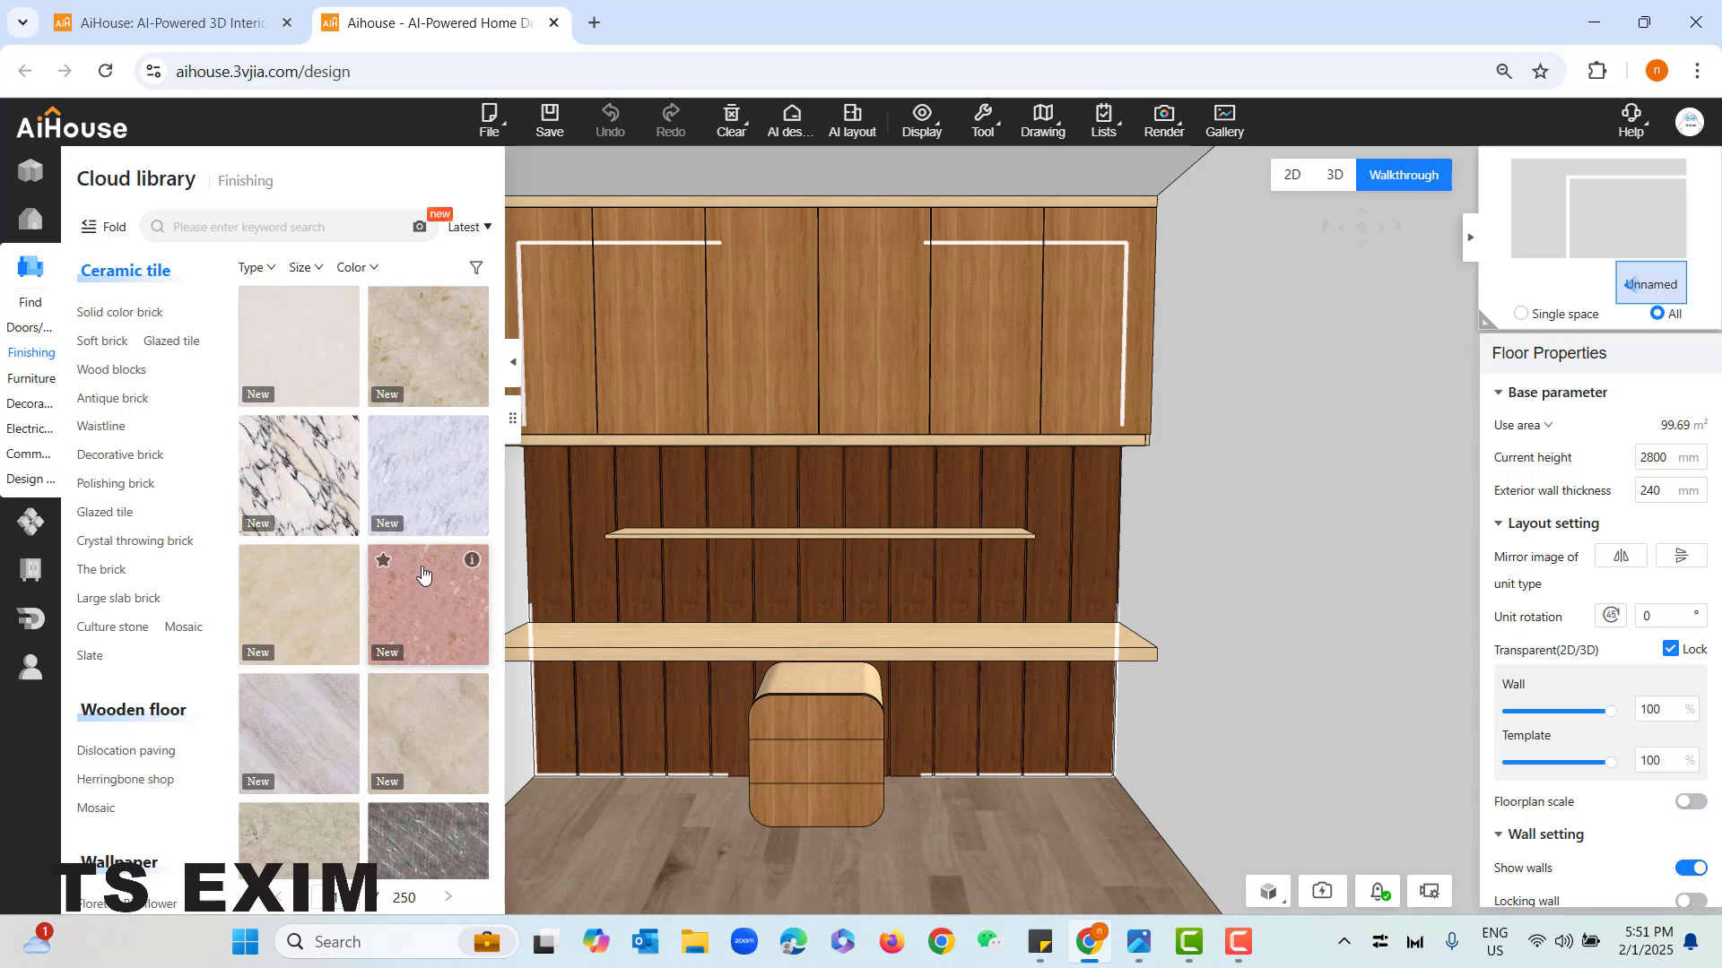
- Apply a light greyish-brown herringbone wood floor material to the door leaves of the overhead cabinet
scroll(127, 642, "down", 1)
scroll(127, 642, "down", 1)
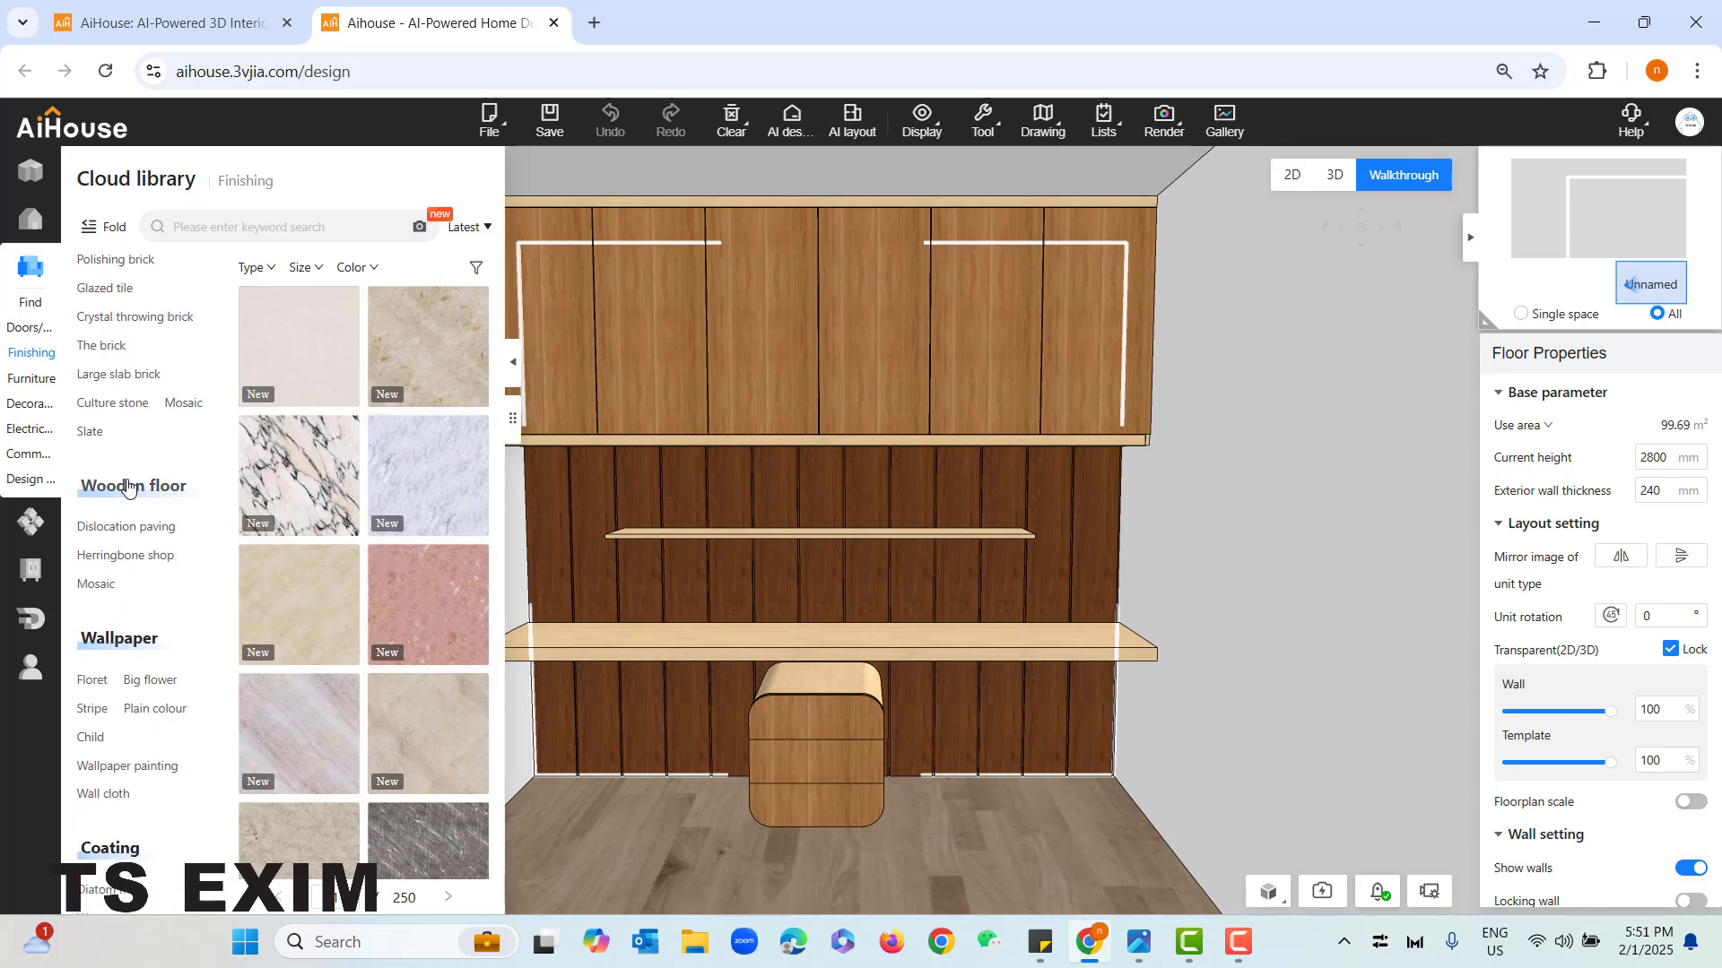
left_click(100, 556)
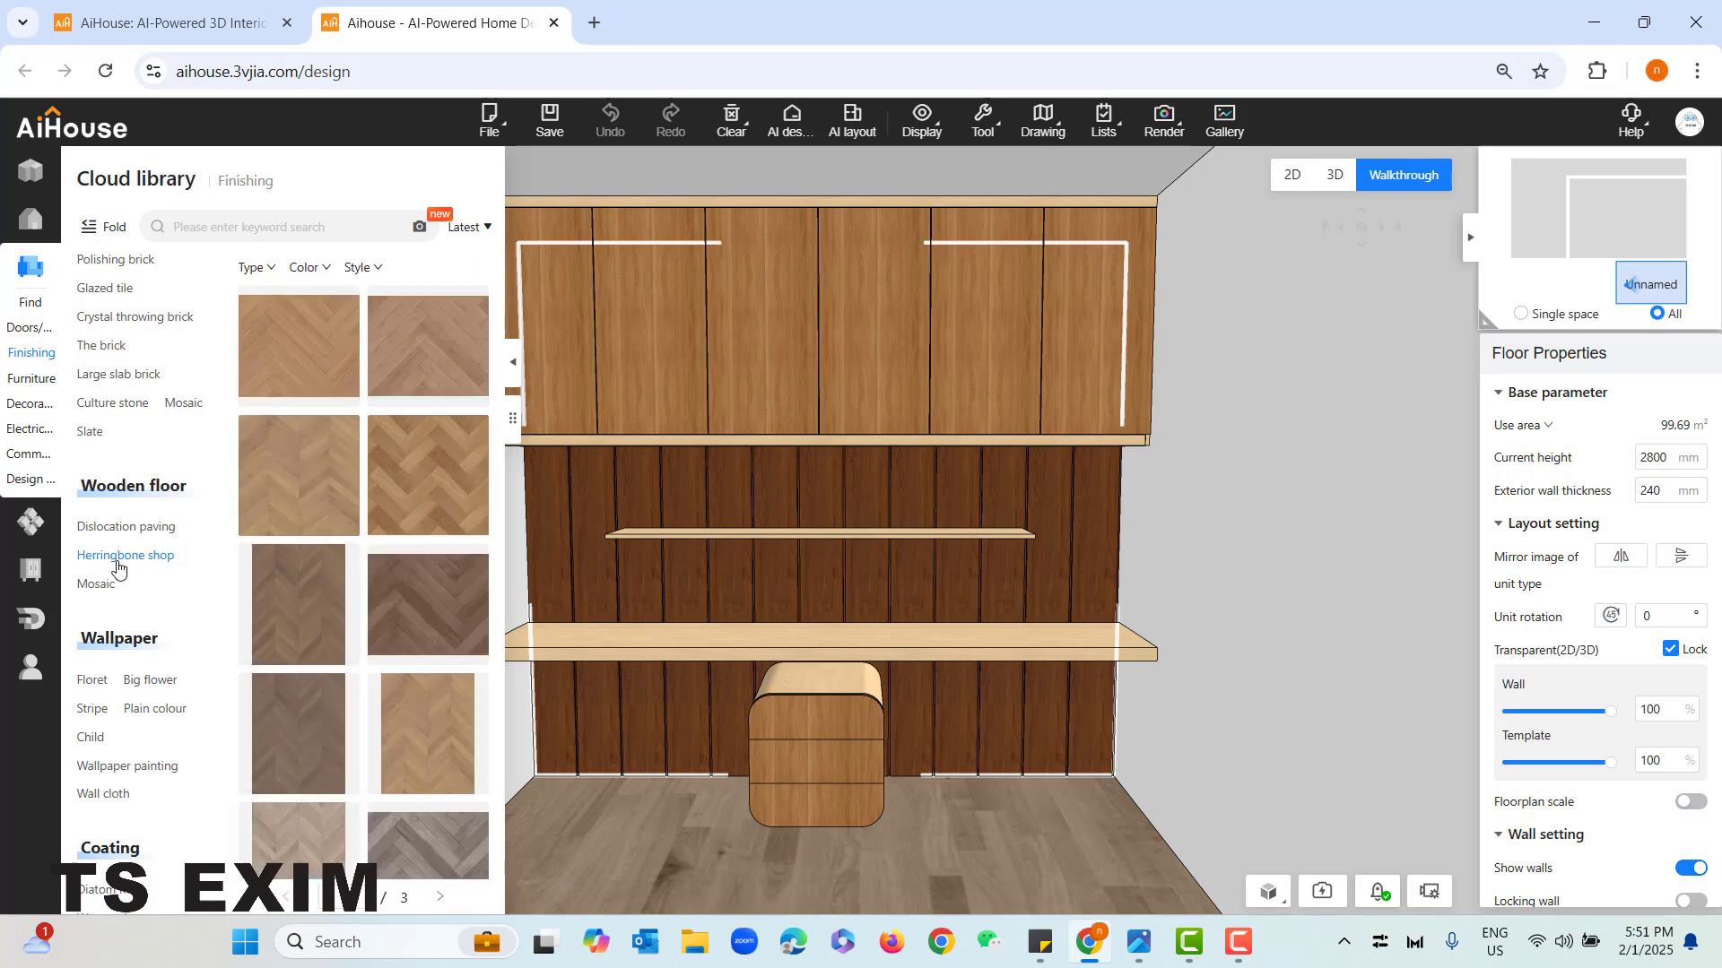
scroll(450, 728, "down", 1)
left_click_drag(680, 844, 622, 791)
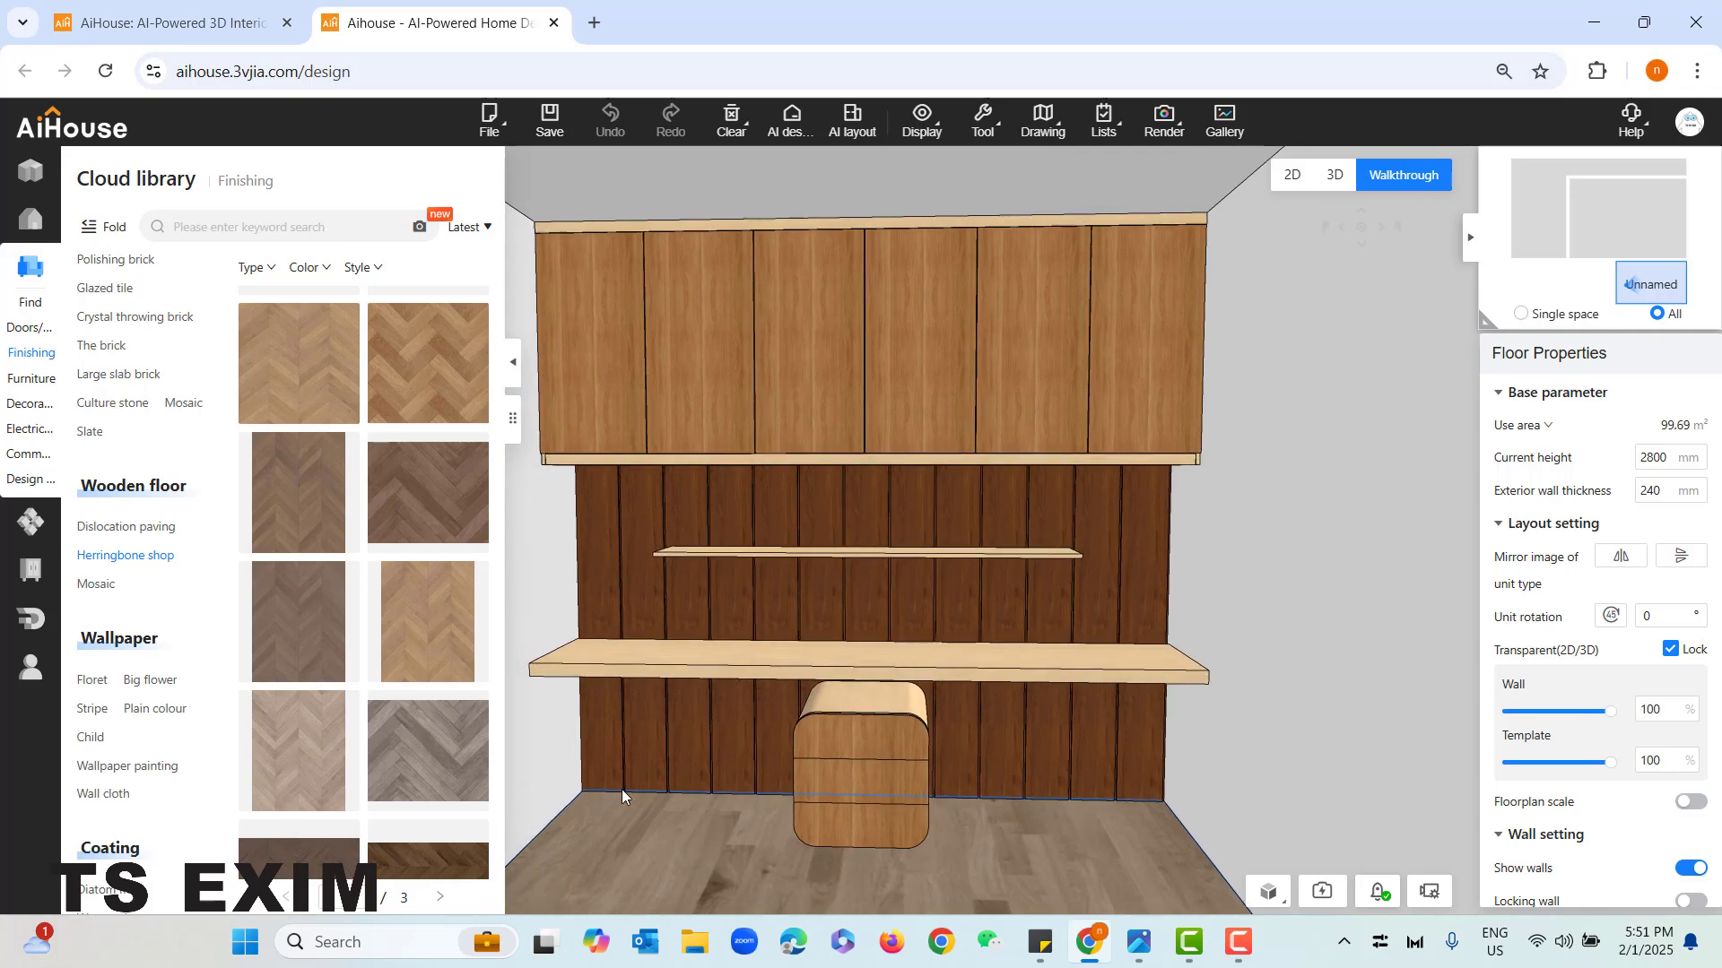
left_click(600, 439)
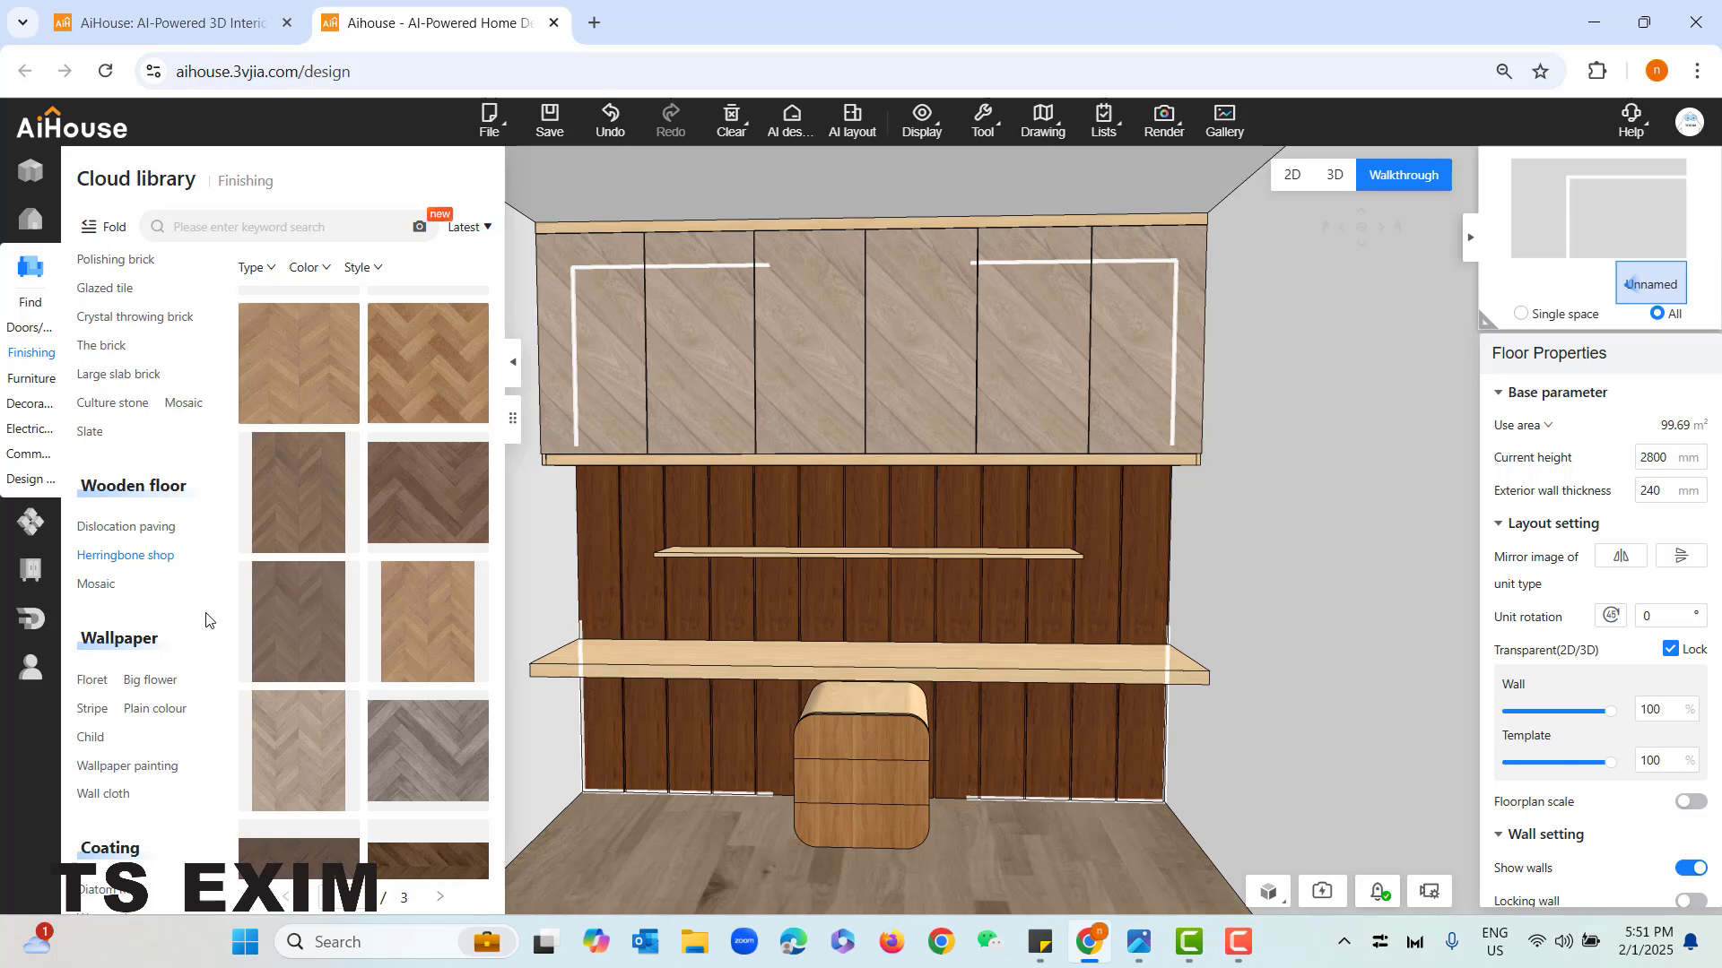
- Apply a plain grey-brown double facing material from the general material library to the drawer unit's fronts
scroll(205, 619, "down", 12)
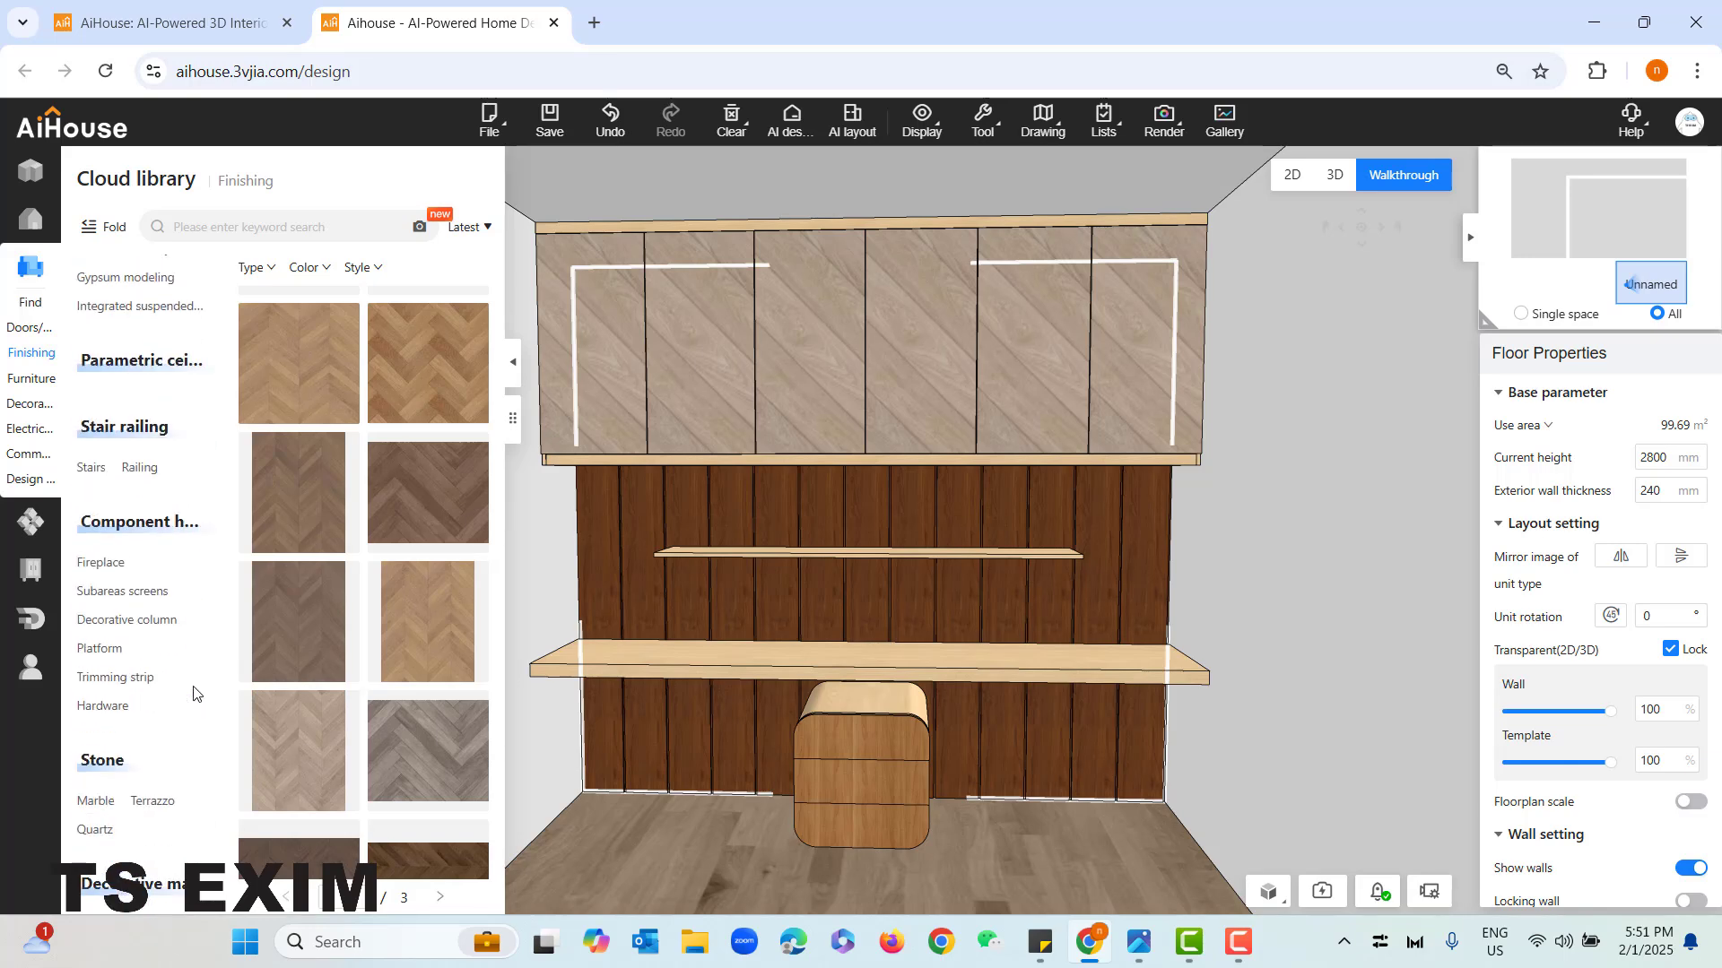
scroll(193, 693, "down", 7)
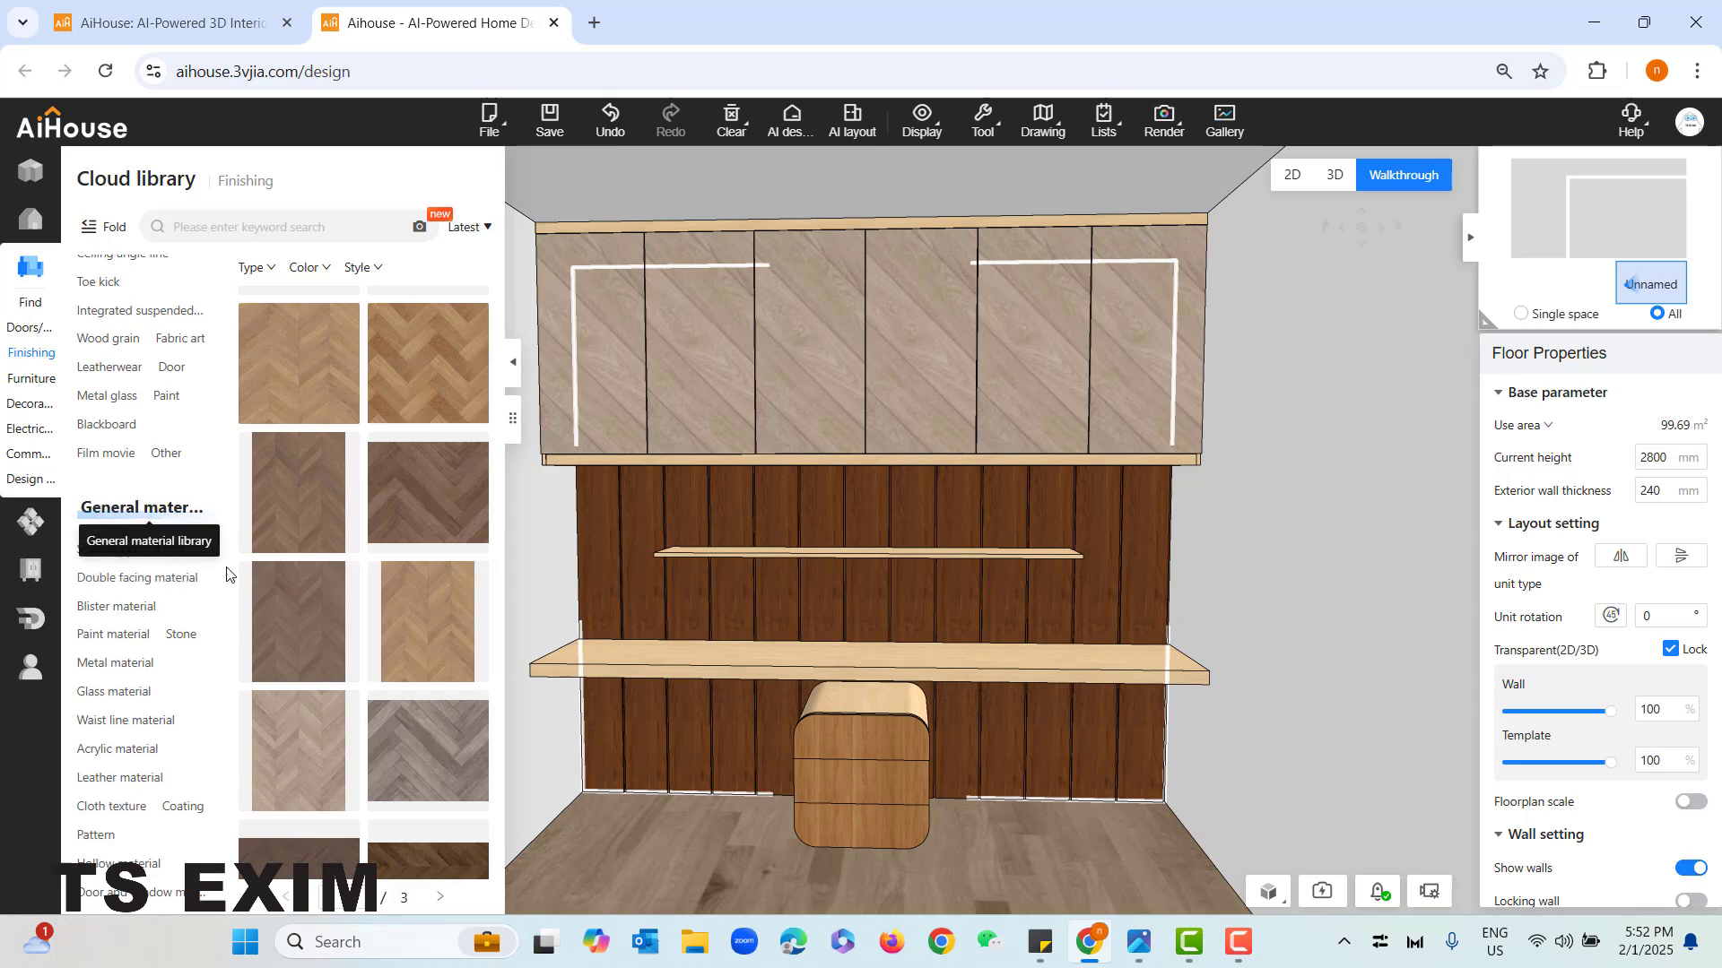
left_click(97, 551)
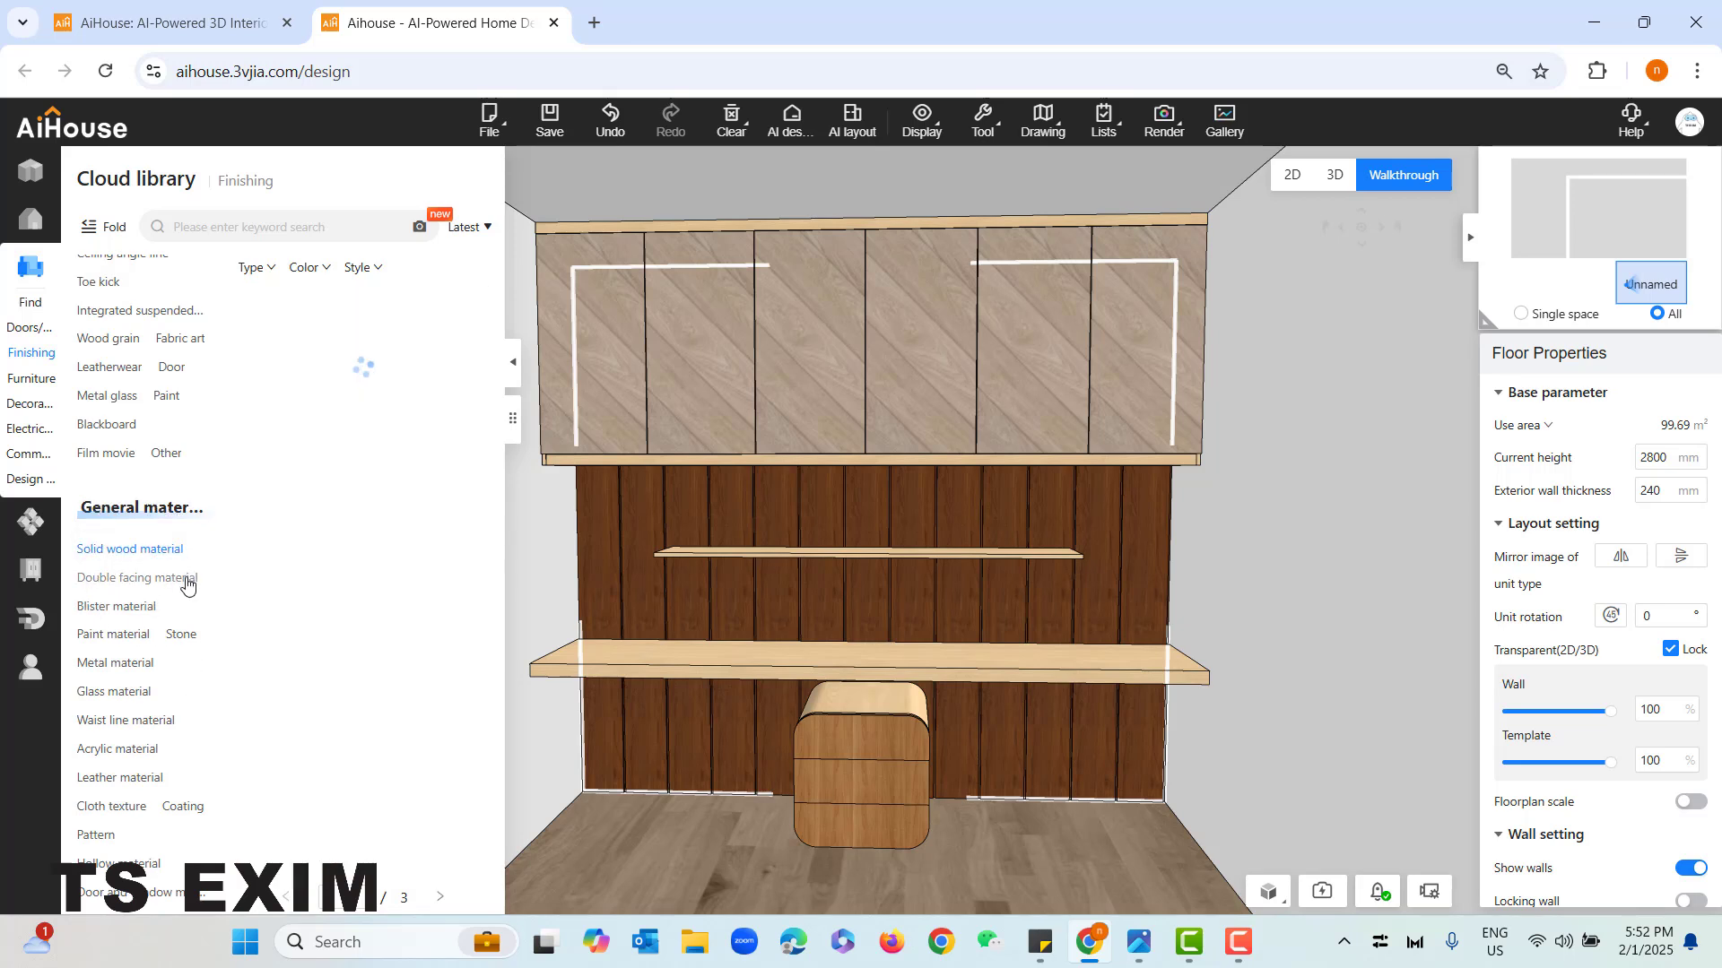
left_click(153, 580)
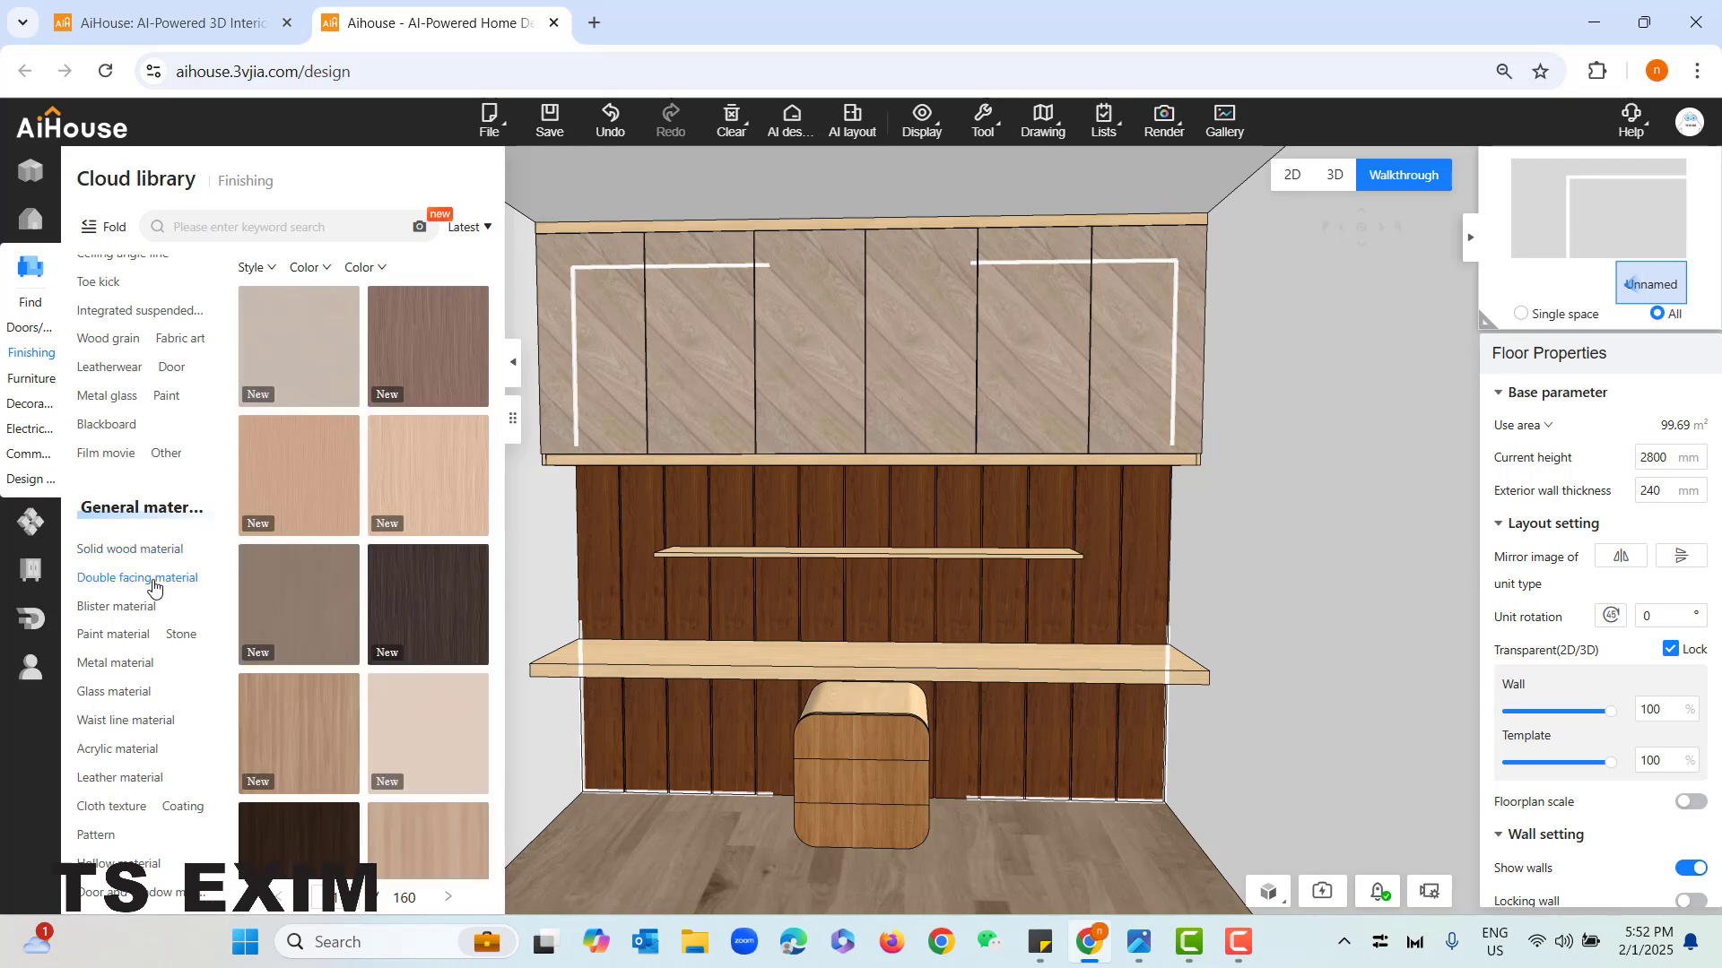
mouse_move(408, 583)
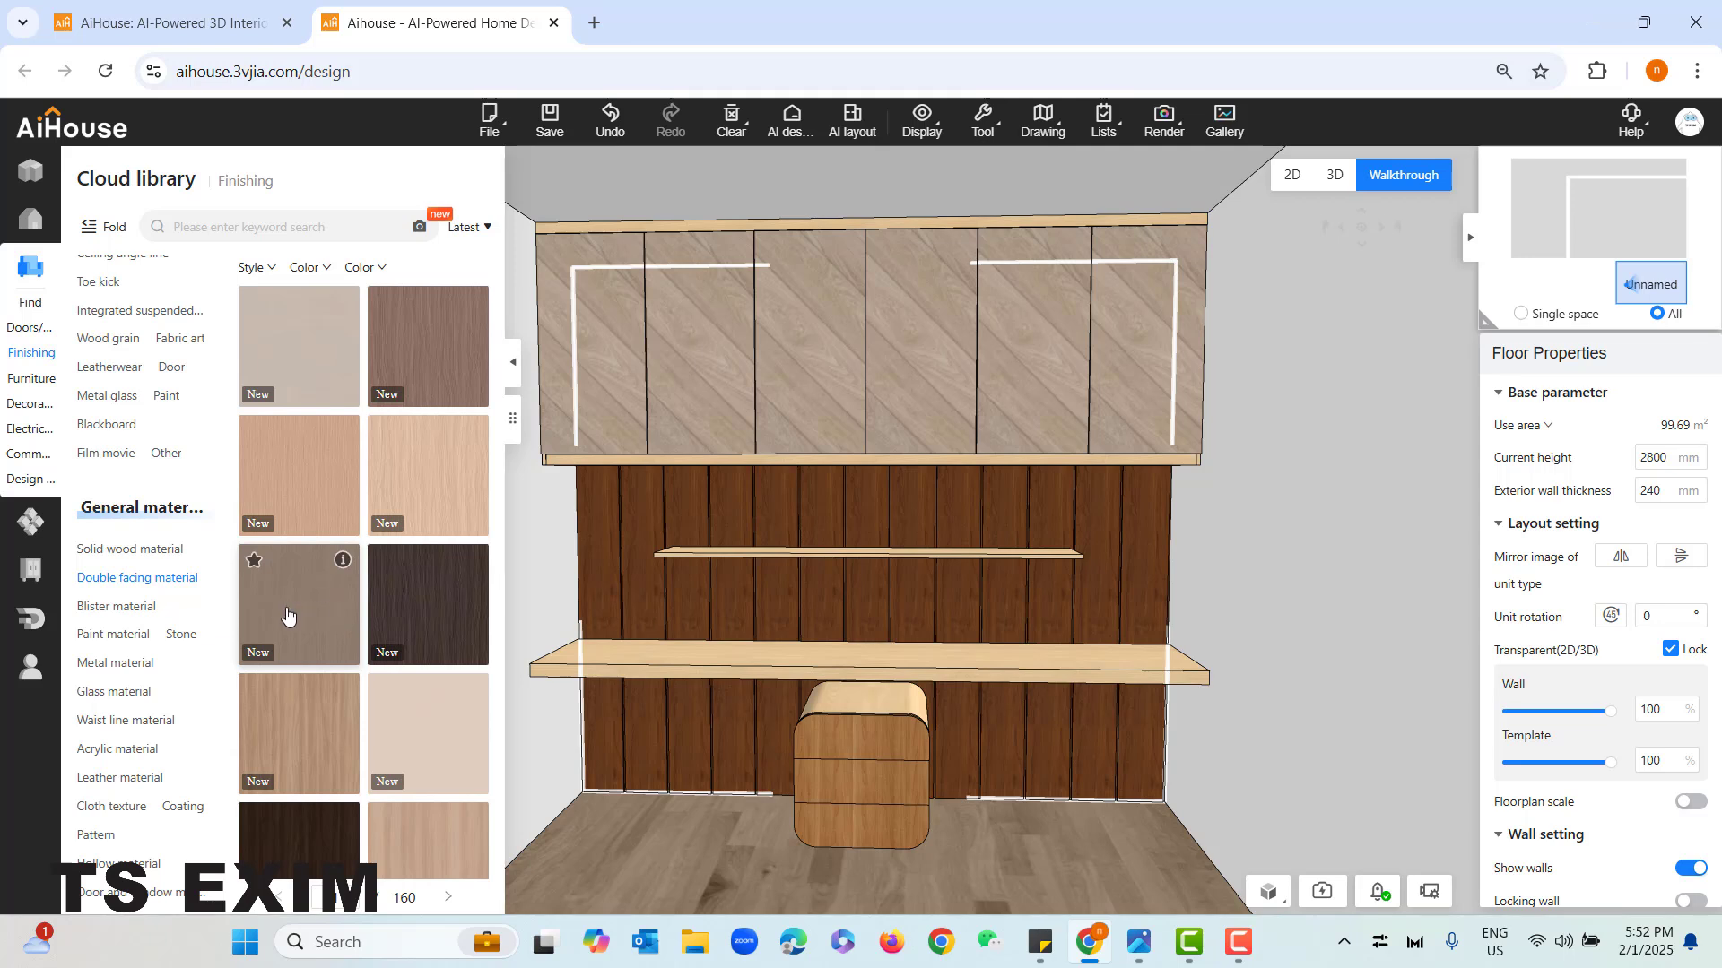
left_click(352, 625)
left_click(862, 728)
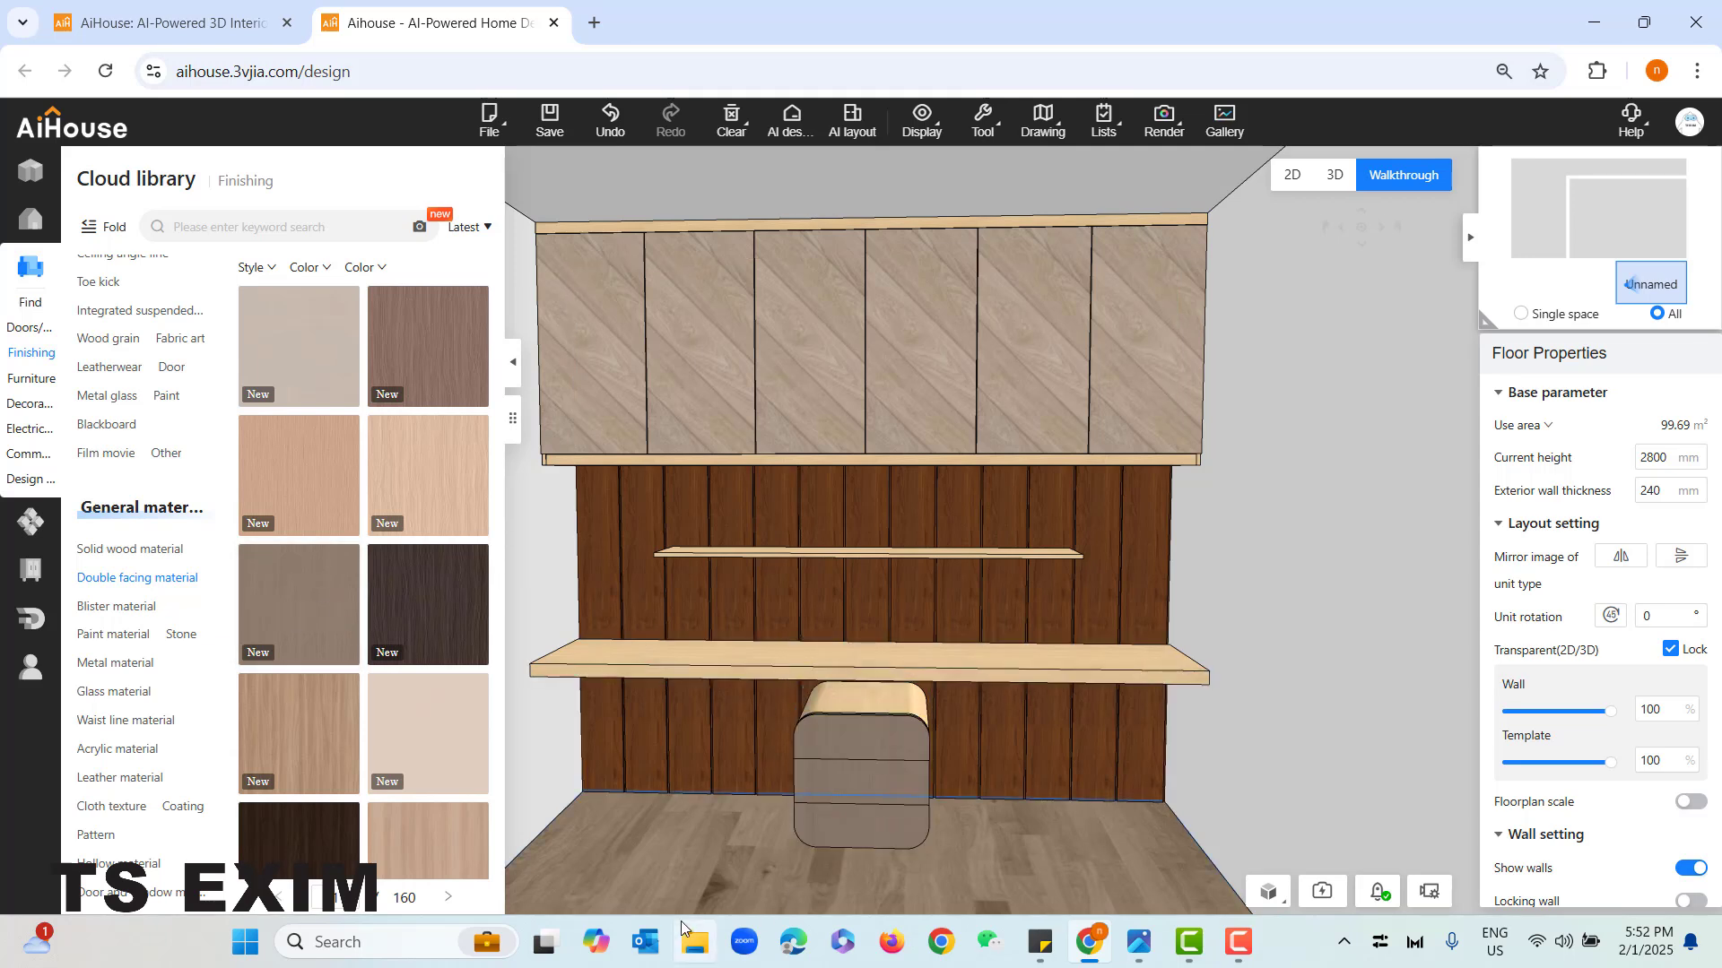
- Apply the light greige double facing material to the wall shelf and the desk top
scroll(386, 592, "down", 1)
scroll(386, 592, "up", 3)
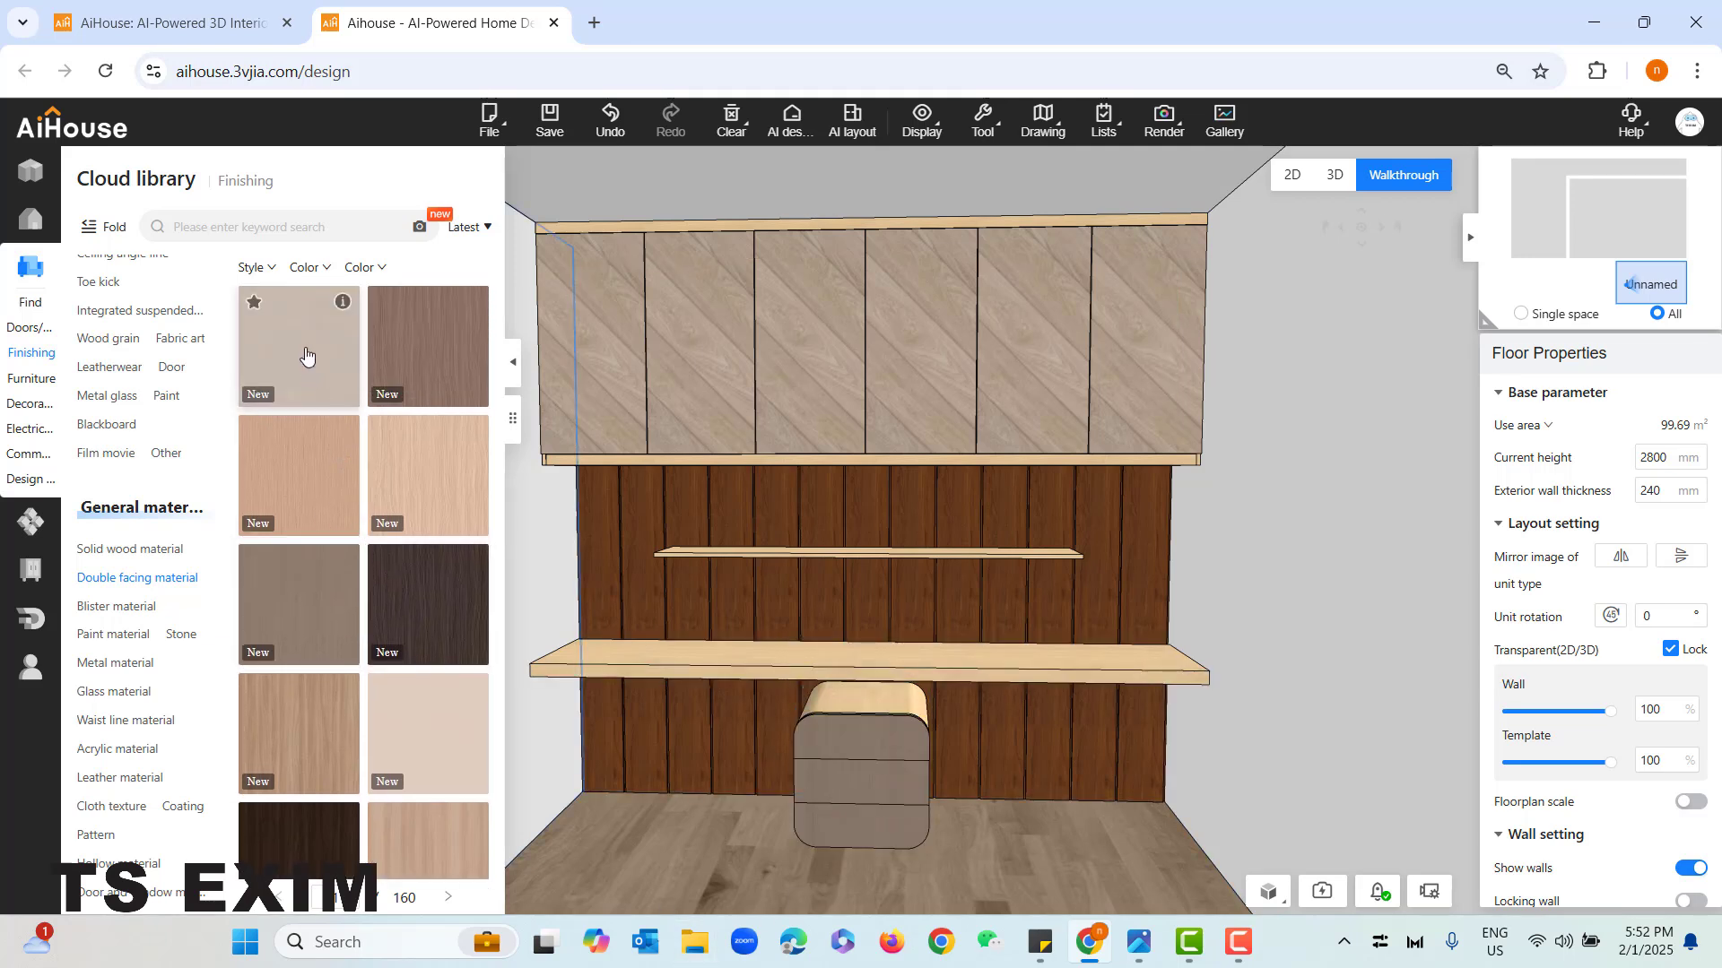
left_click(302, 354)
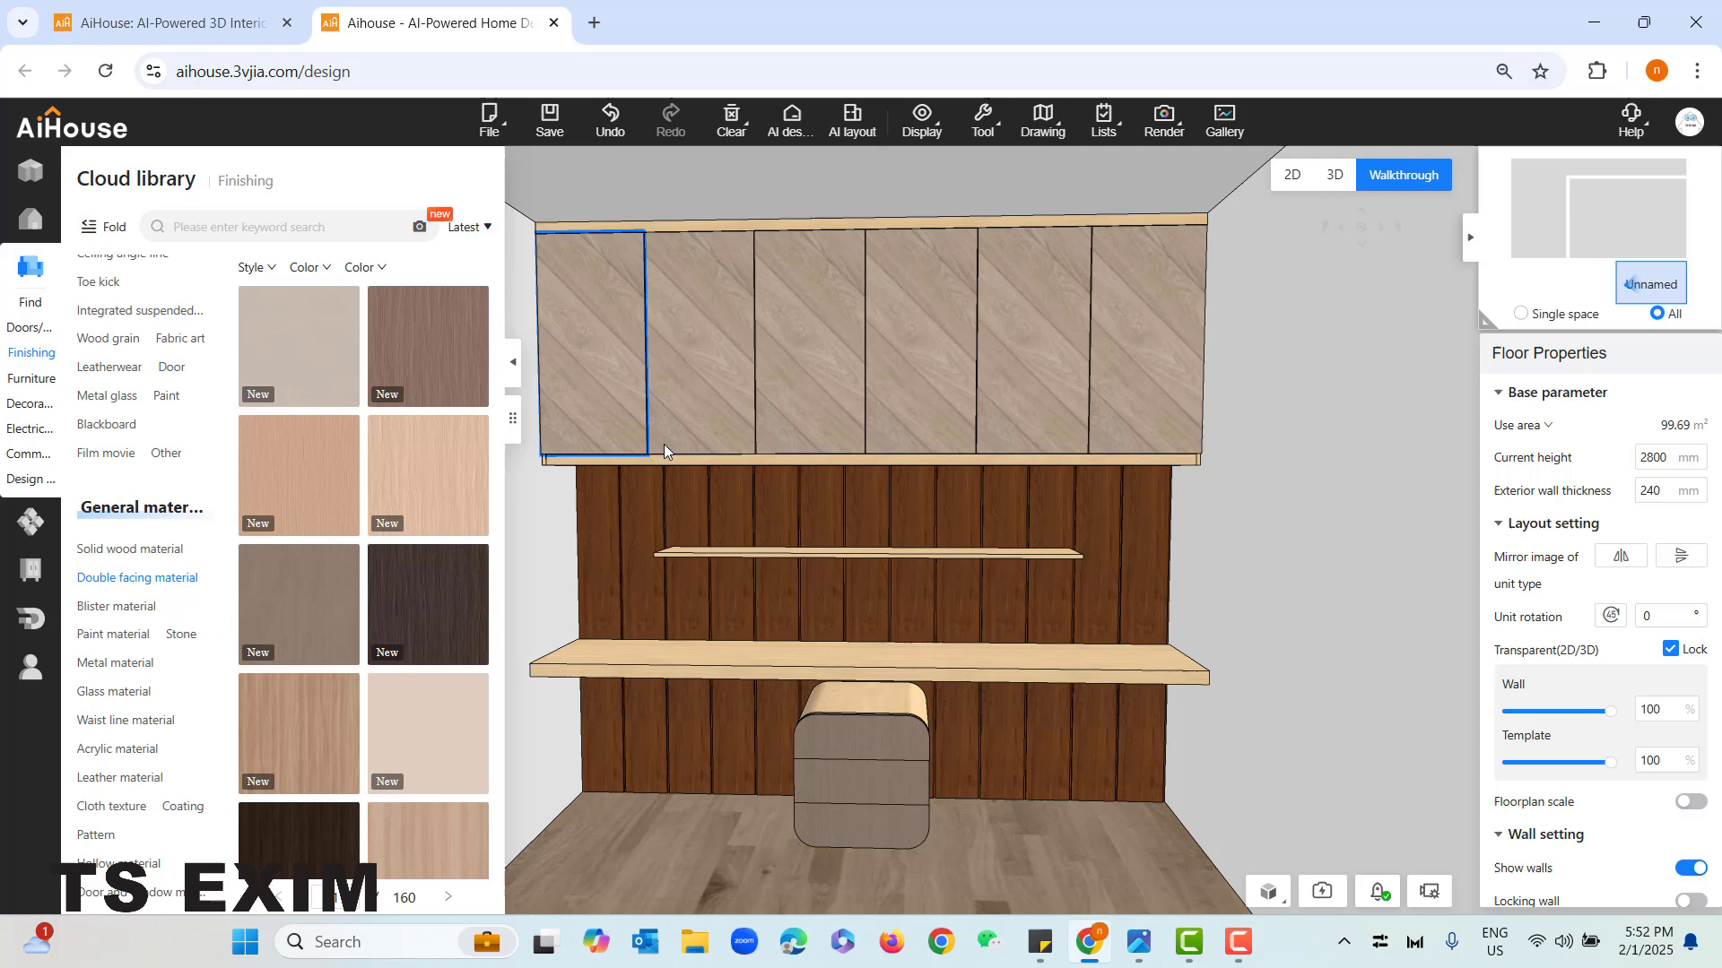
left_click(700, 552)
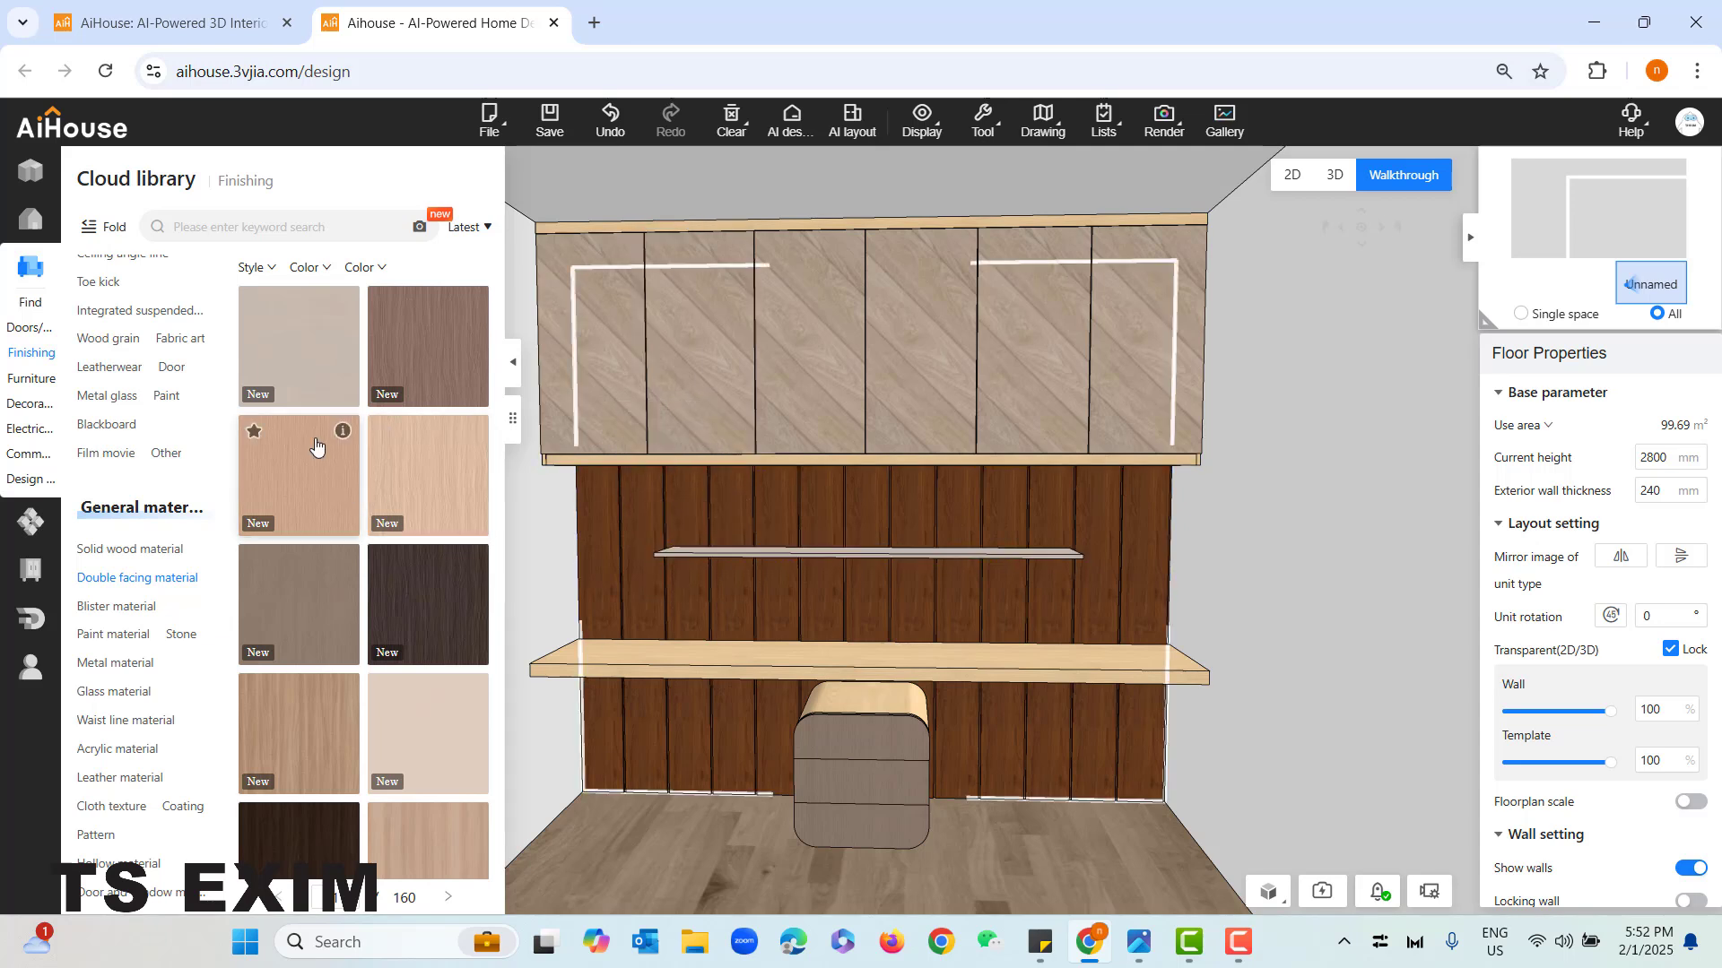
left_click(623, 669)
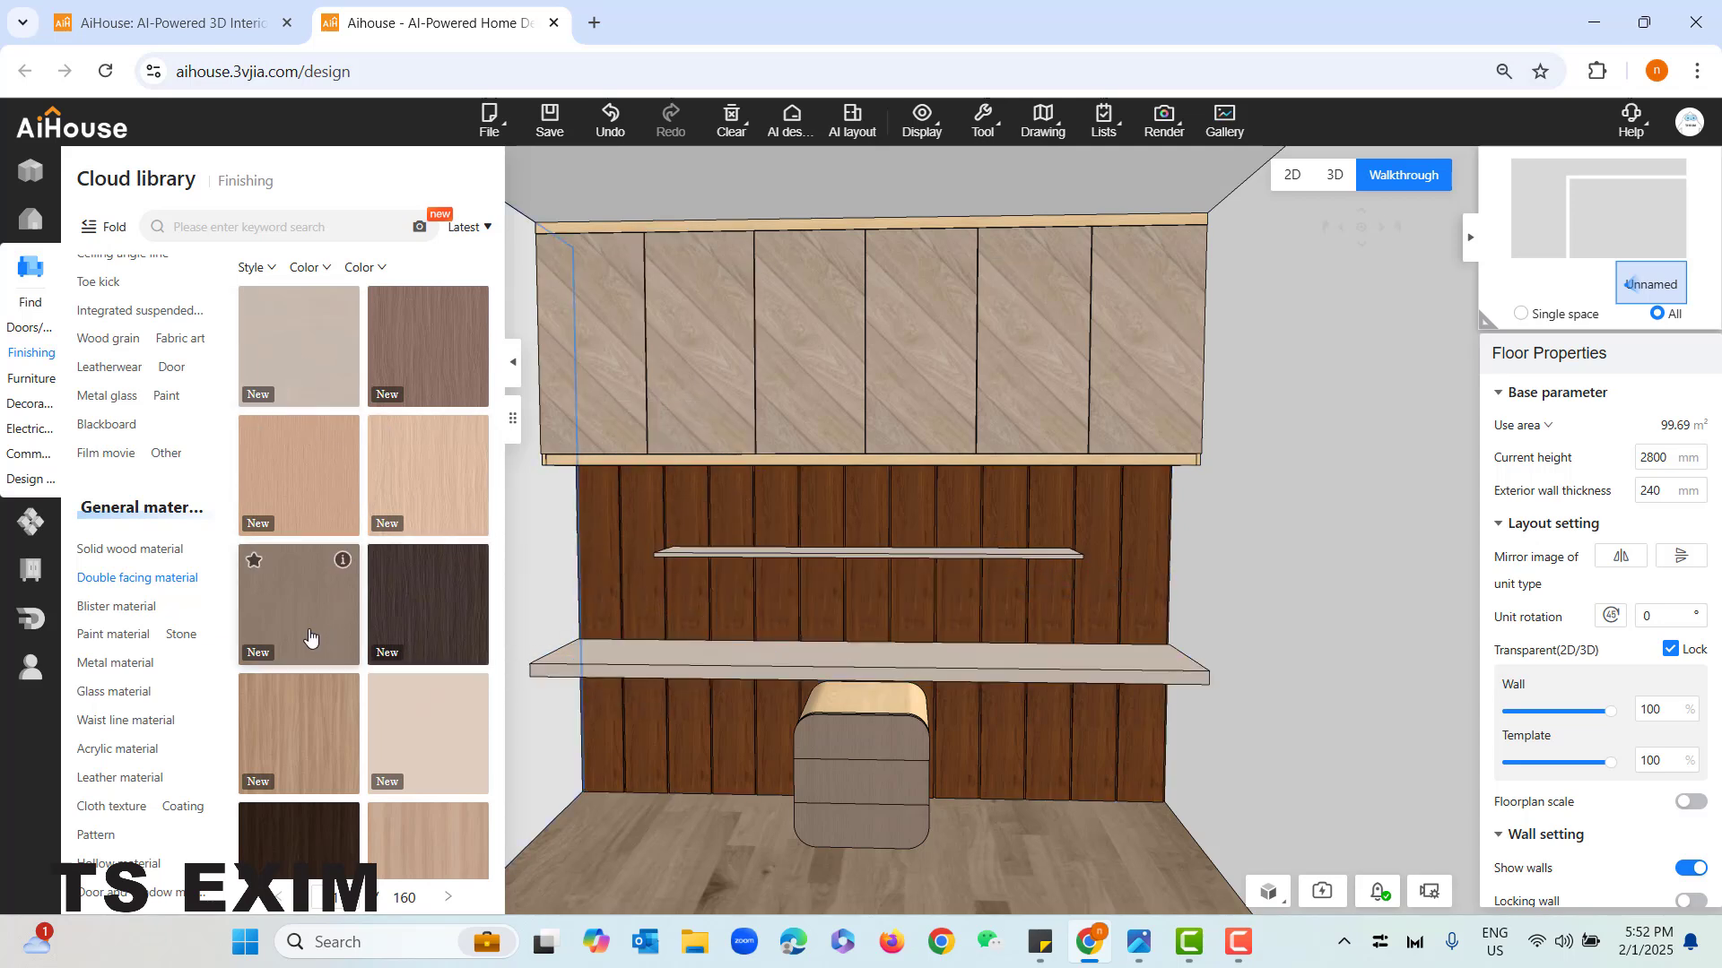
- Apply the light greige double facing material to the carcasses of the overhead cabinet and the drawer unit
left_click(643, 459)
left_click_drag(300, 348, 617, 460)
right_click_drag(659, 848, 673, 814)
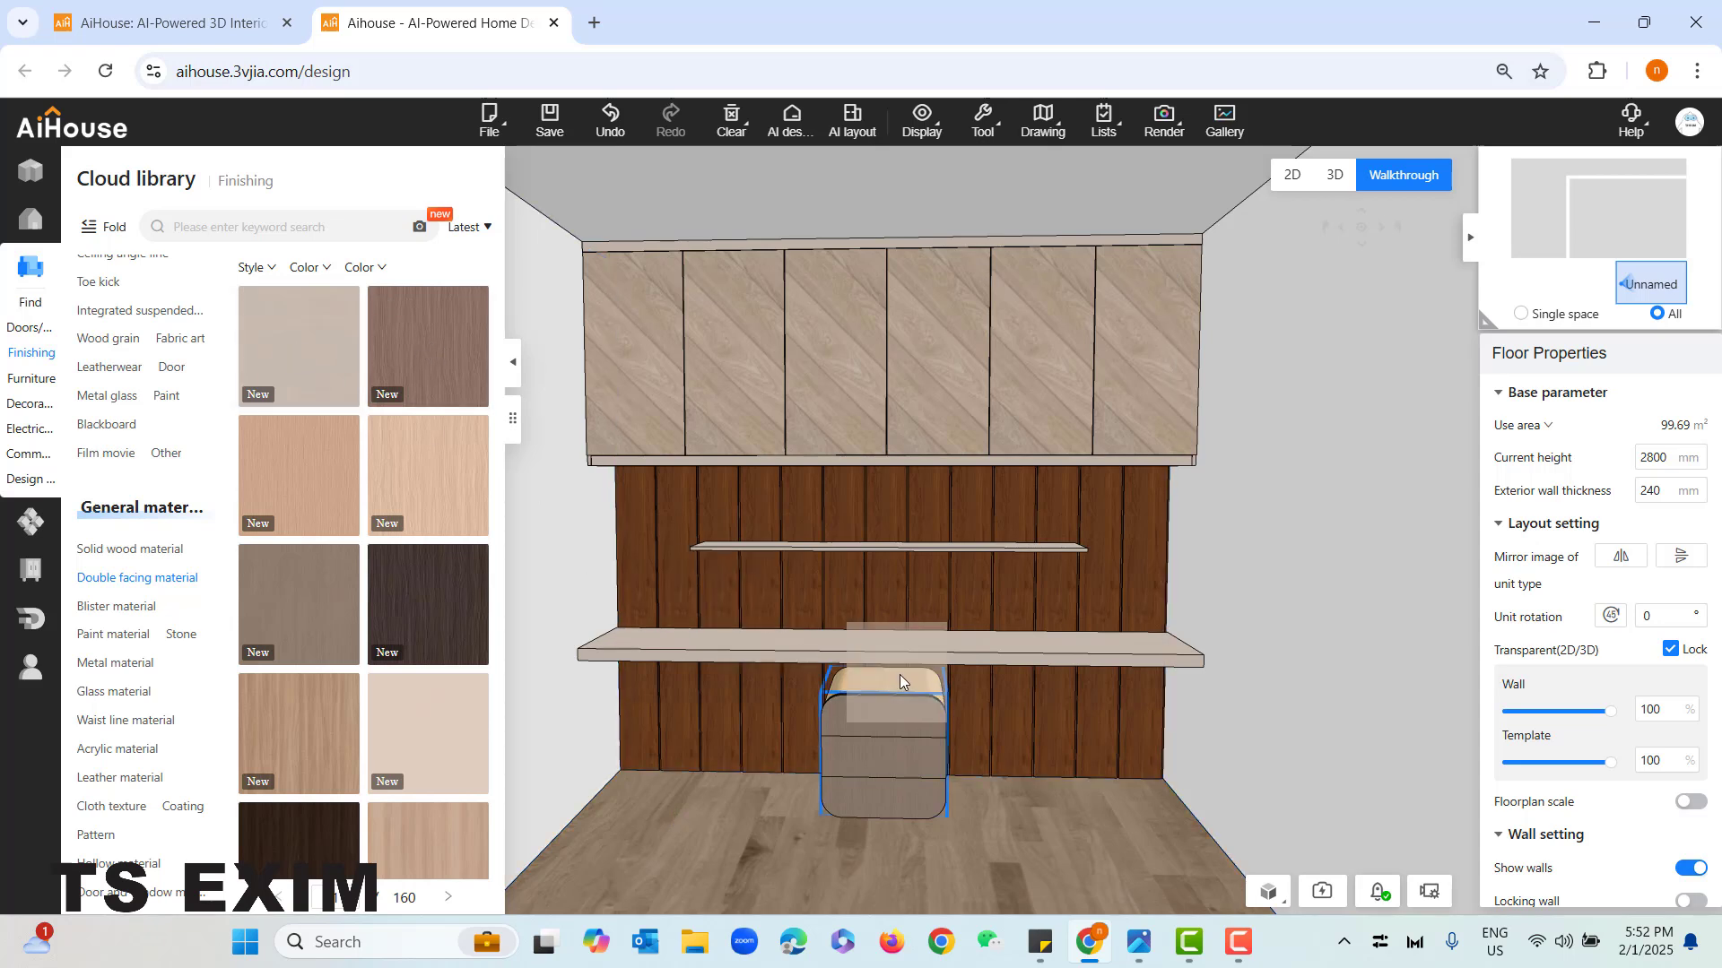
left_click(666, 844)
- Apply the pale pinkish-beige double facing material to the vertical wall panelling behind the desk
left_click_drag(666, 844, 716, 831)
left_click_drag(442, 762, 666, 715)
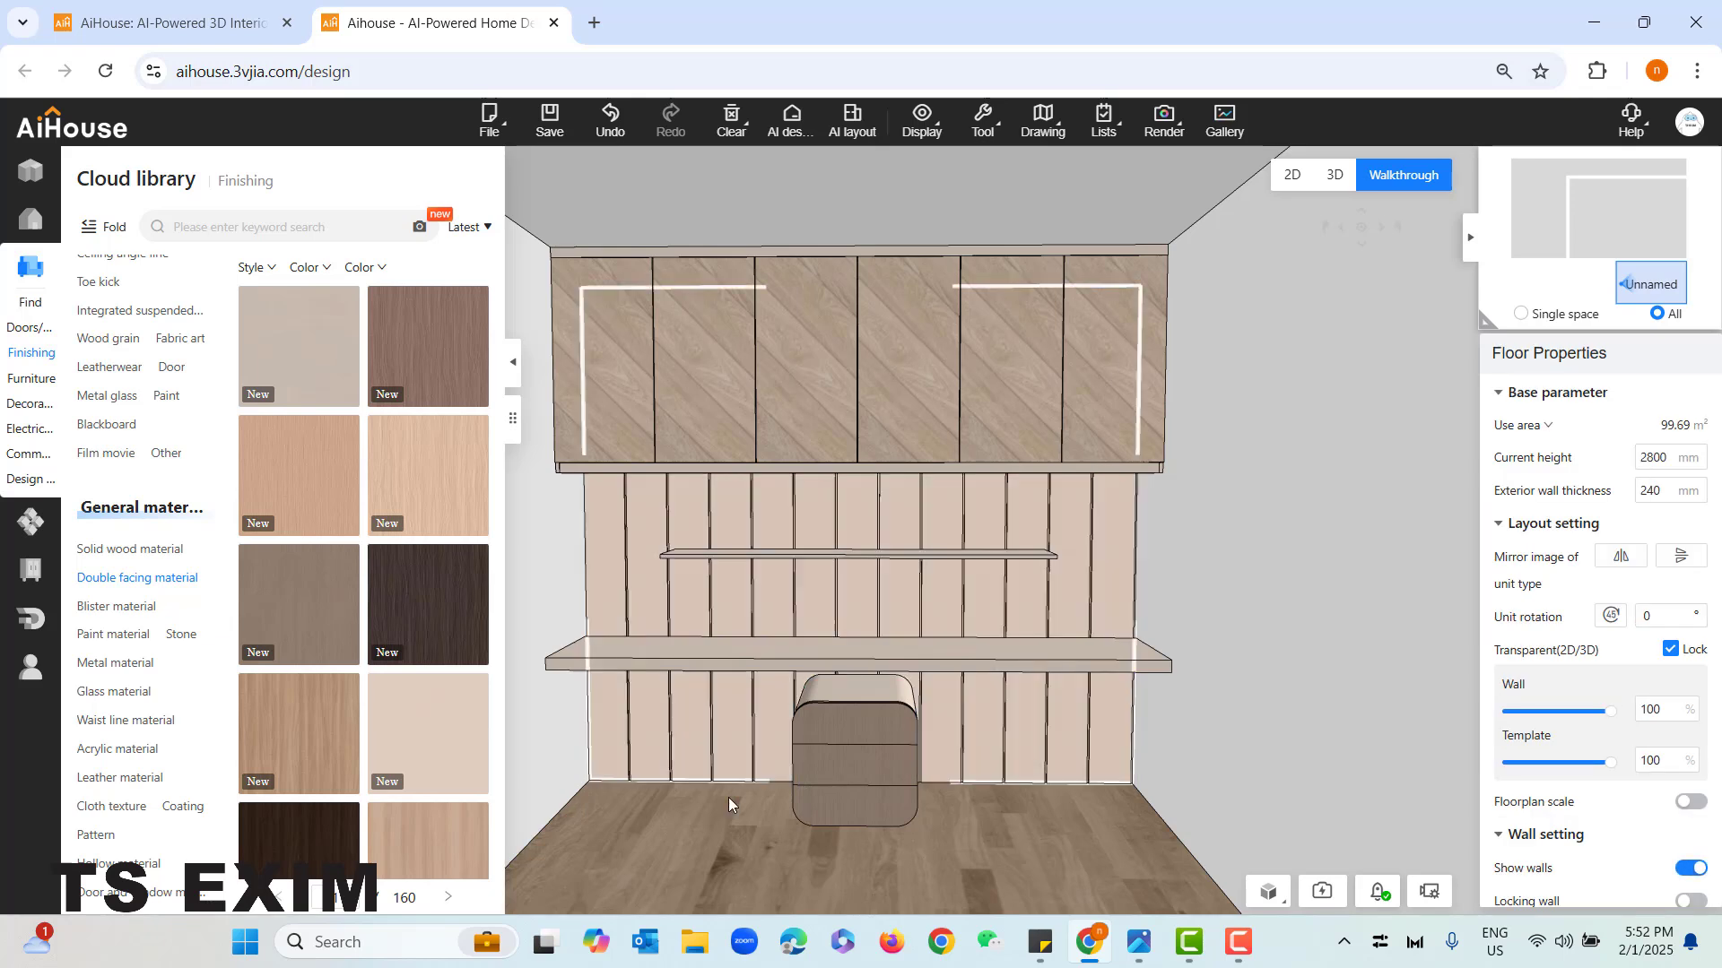
scroll(376, 721, "down", 3)
scroll(377, 722, "up", 3)
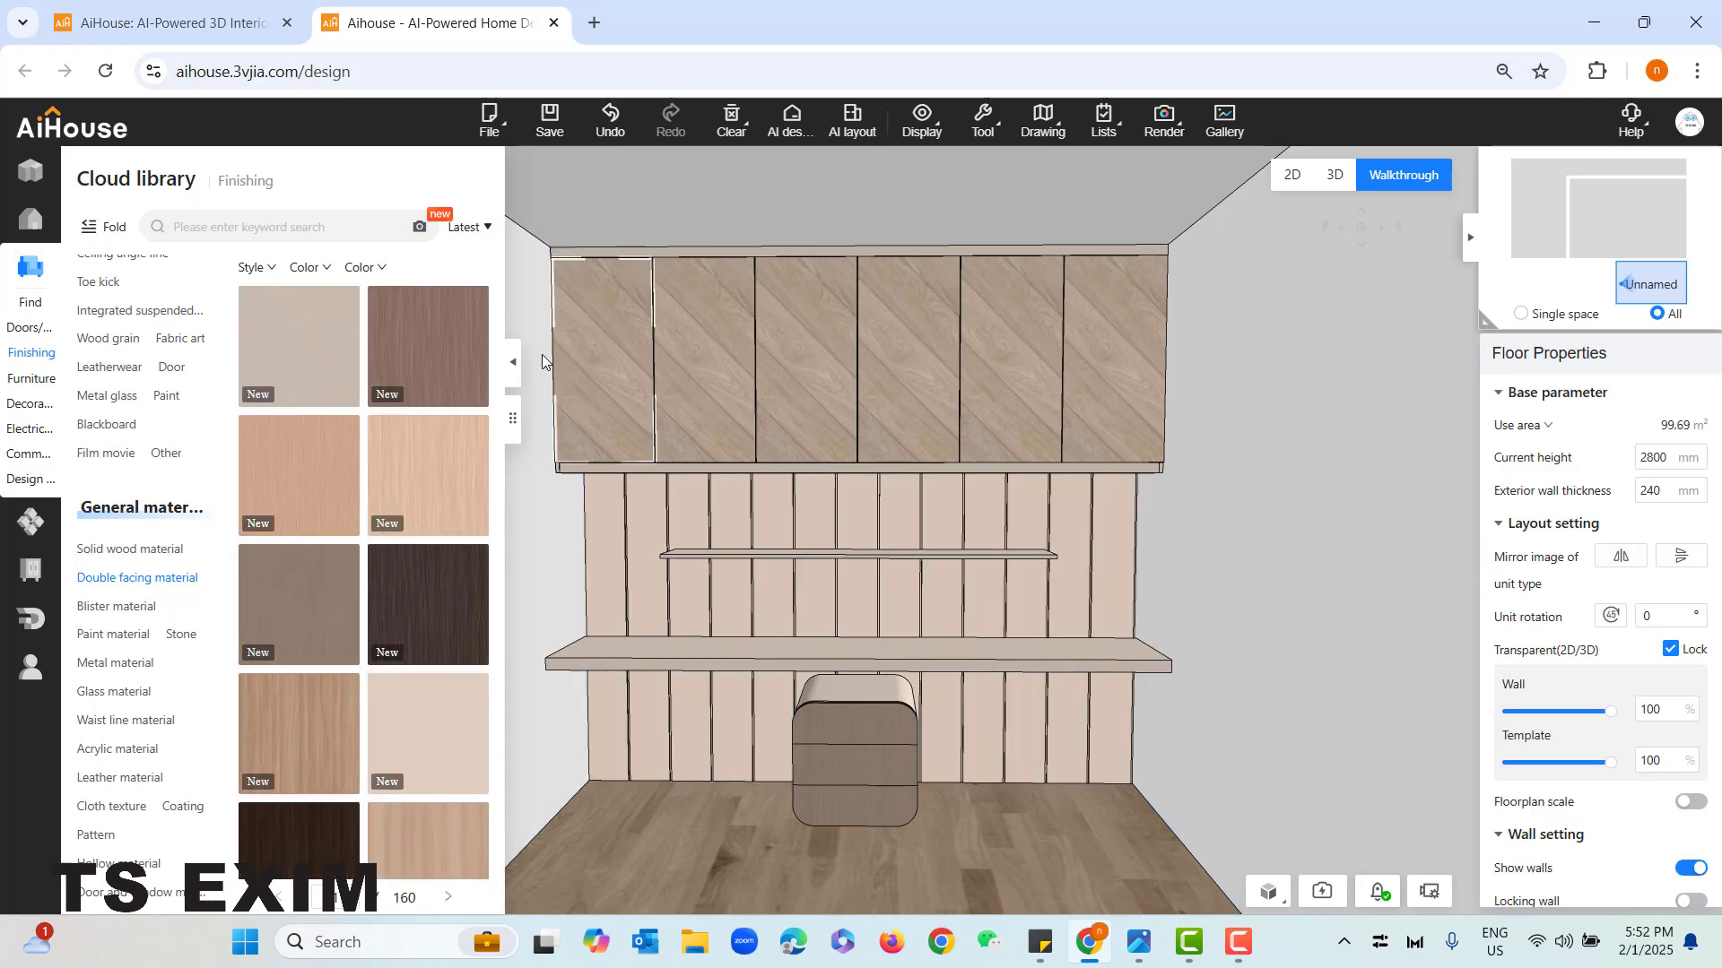
- Open the overhead cabinet for editing in System cabinet customization
key("bracketleft")
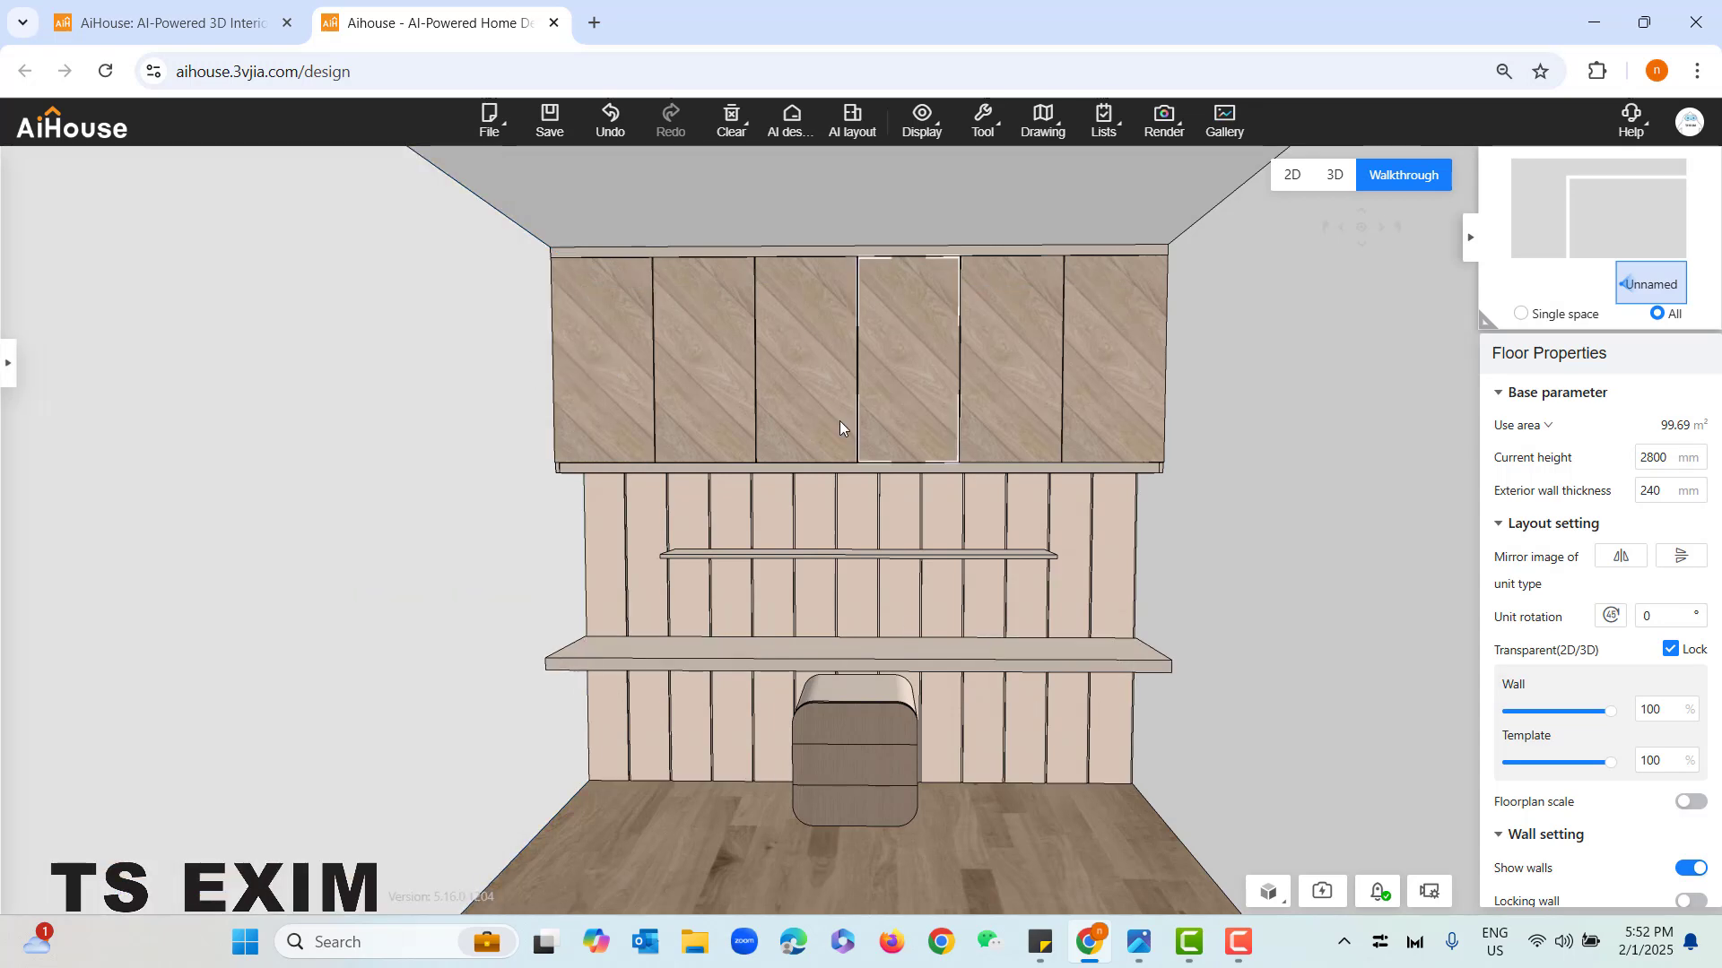
left_click(745, 342)
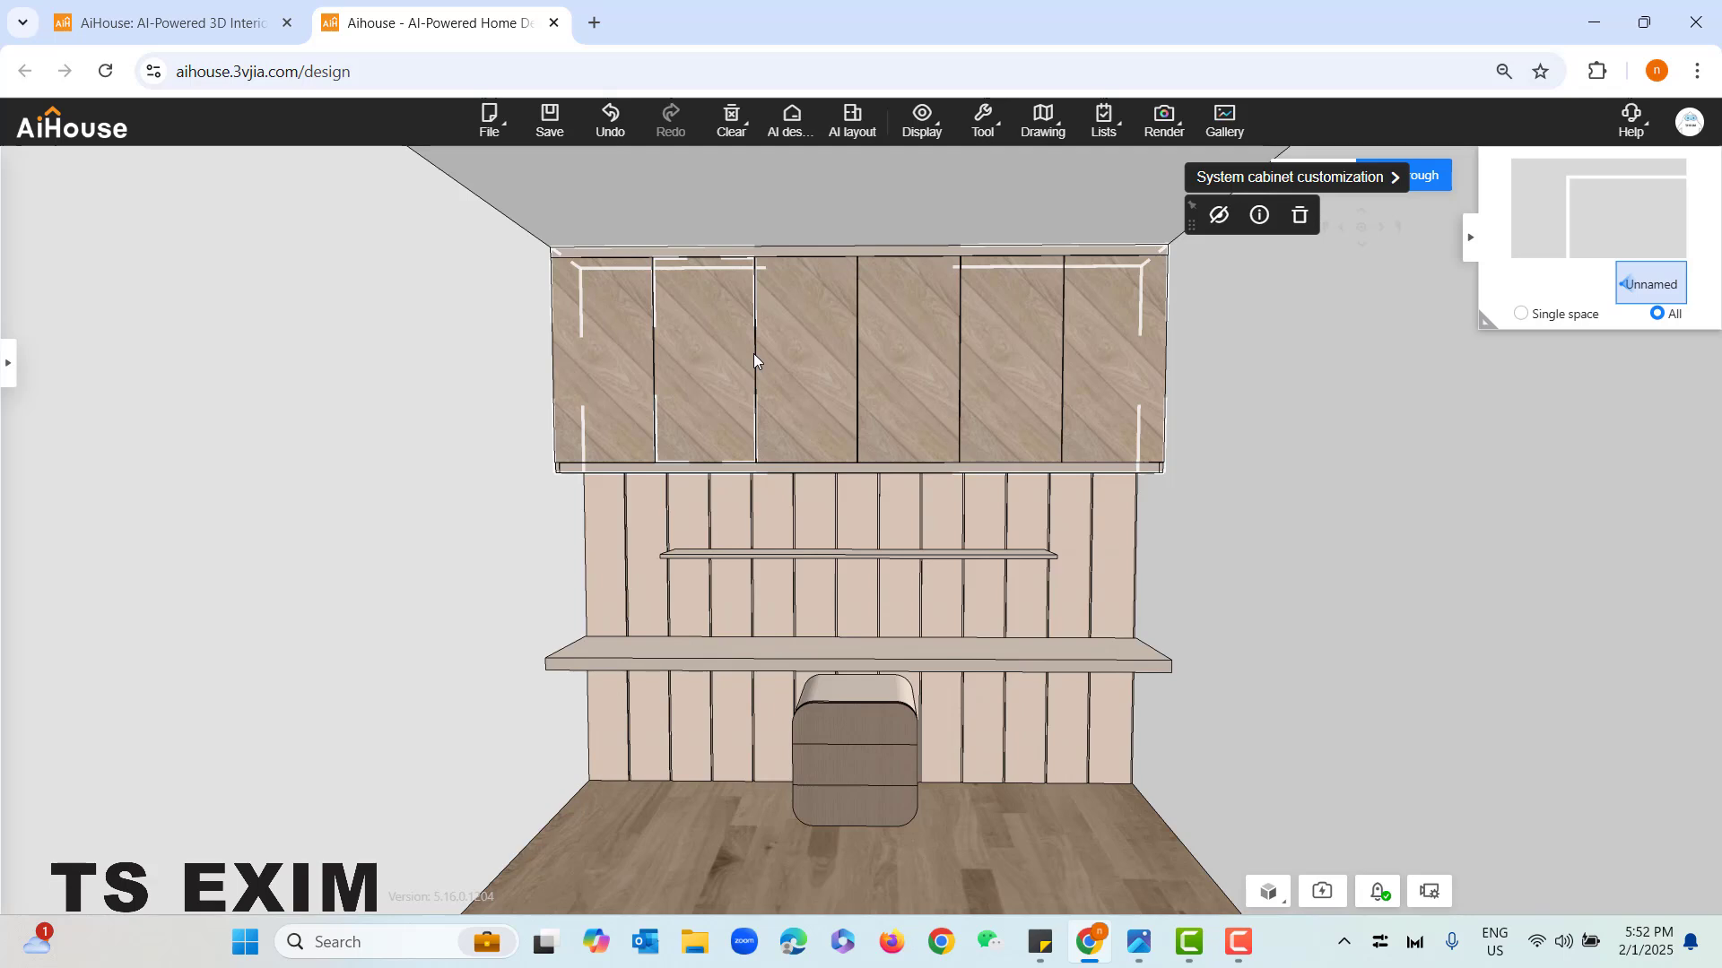
left_click(8, 362)
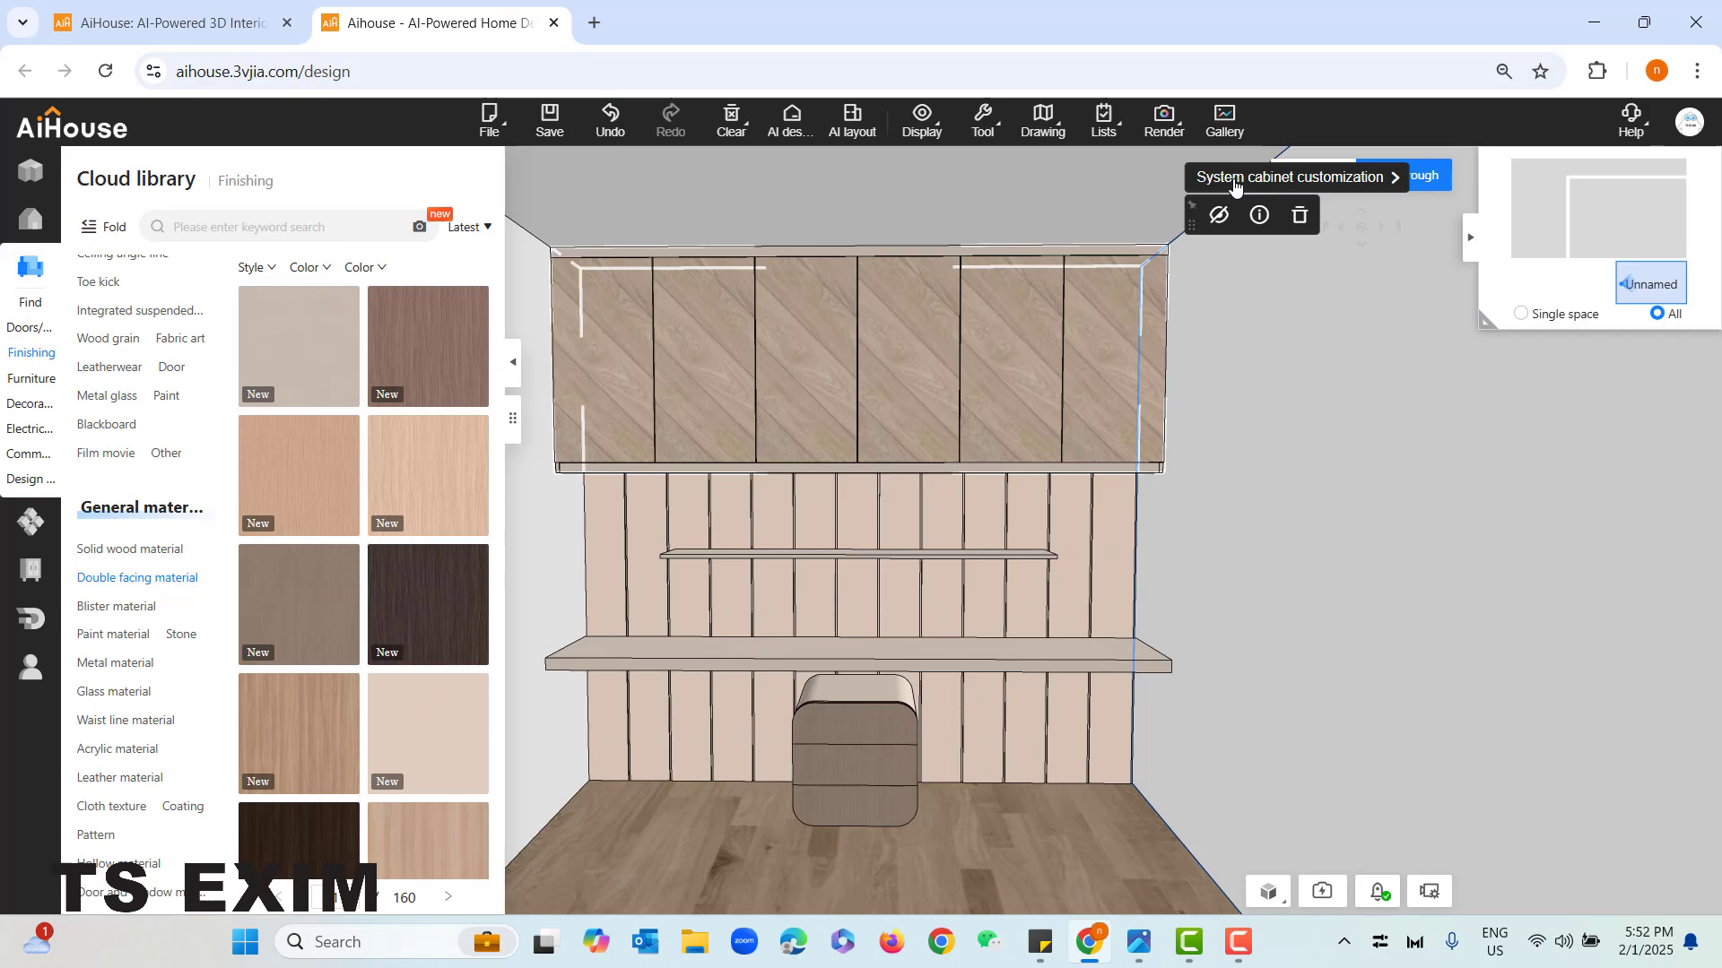
left_click(1244, 180)
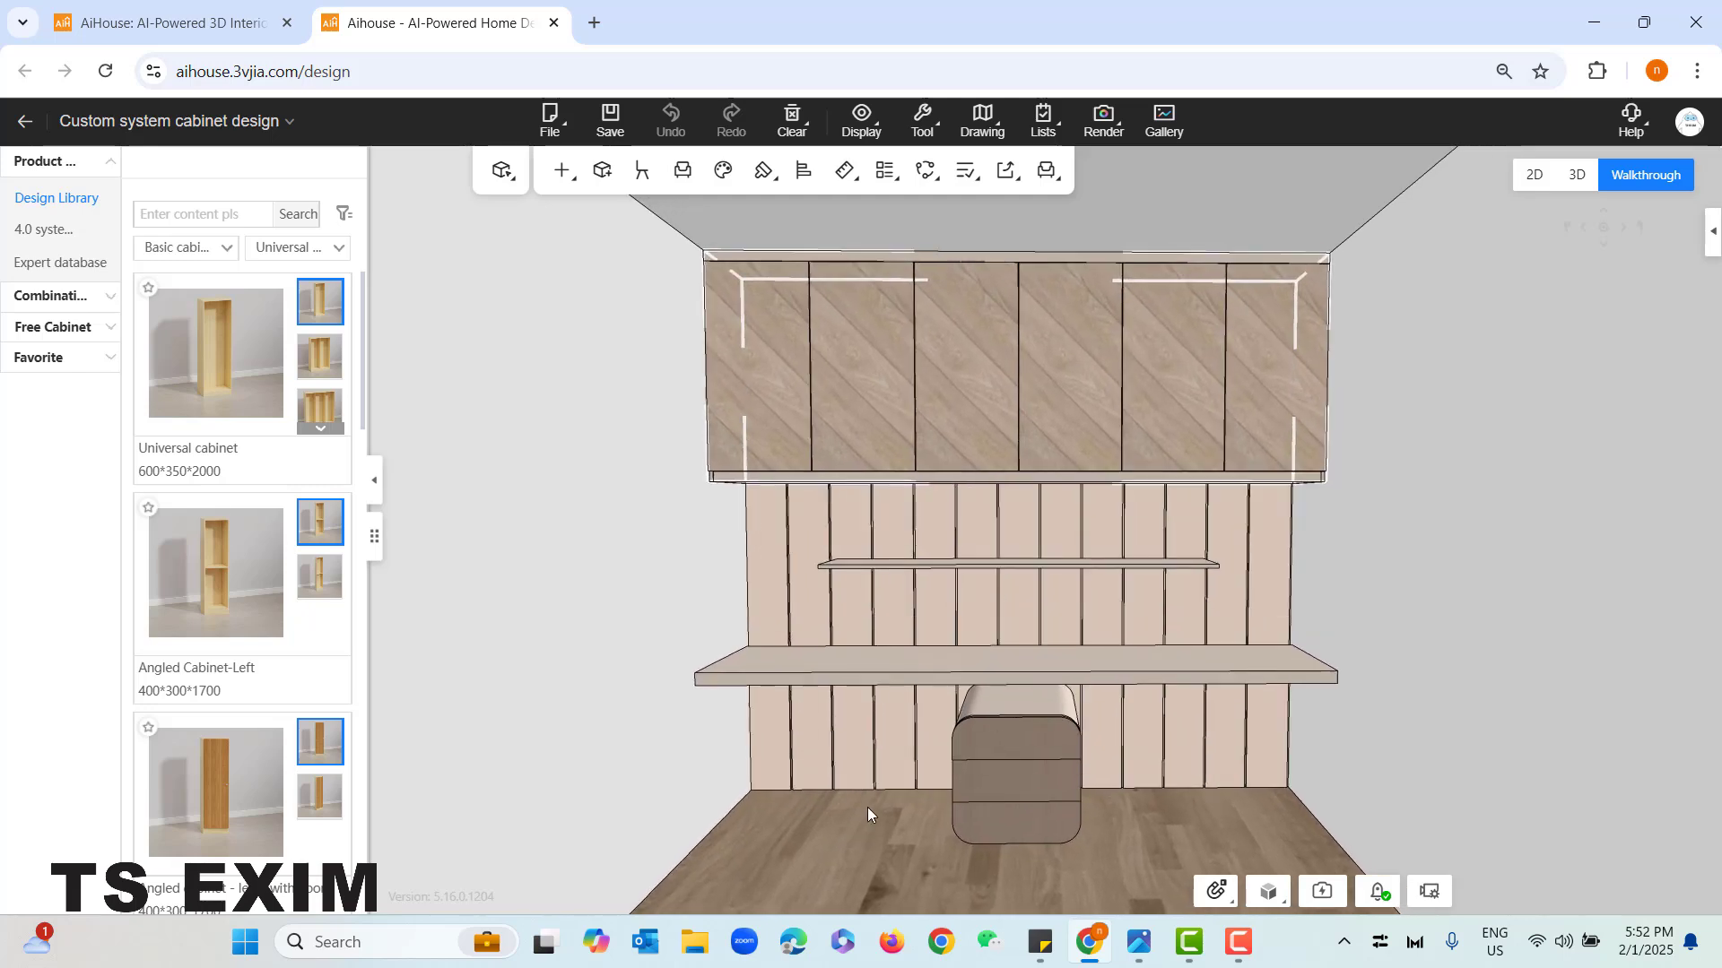
- Set the material size of the overhead cabinet's leftmost door leaf to width 2800 and height 3000
left_click(740, 357)
right_click(756, 316)
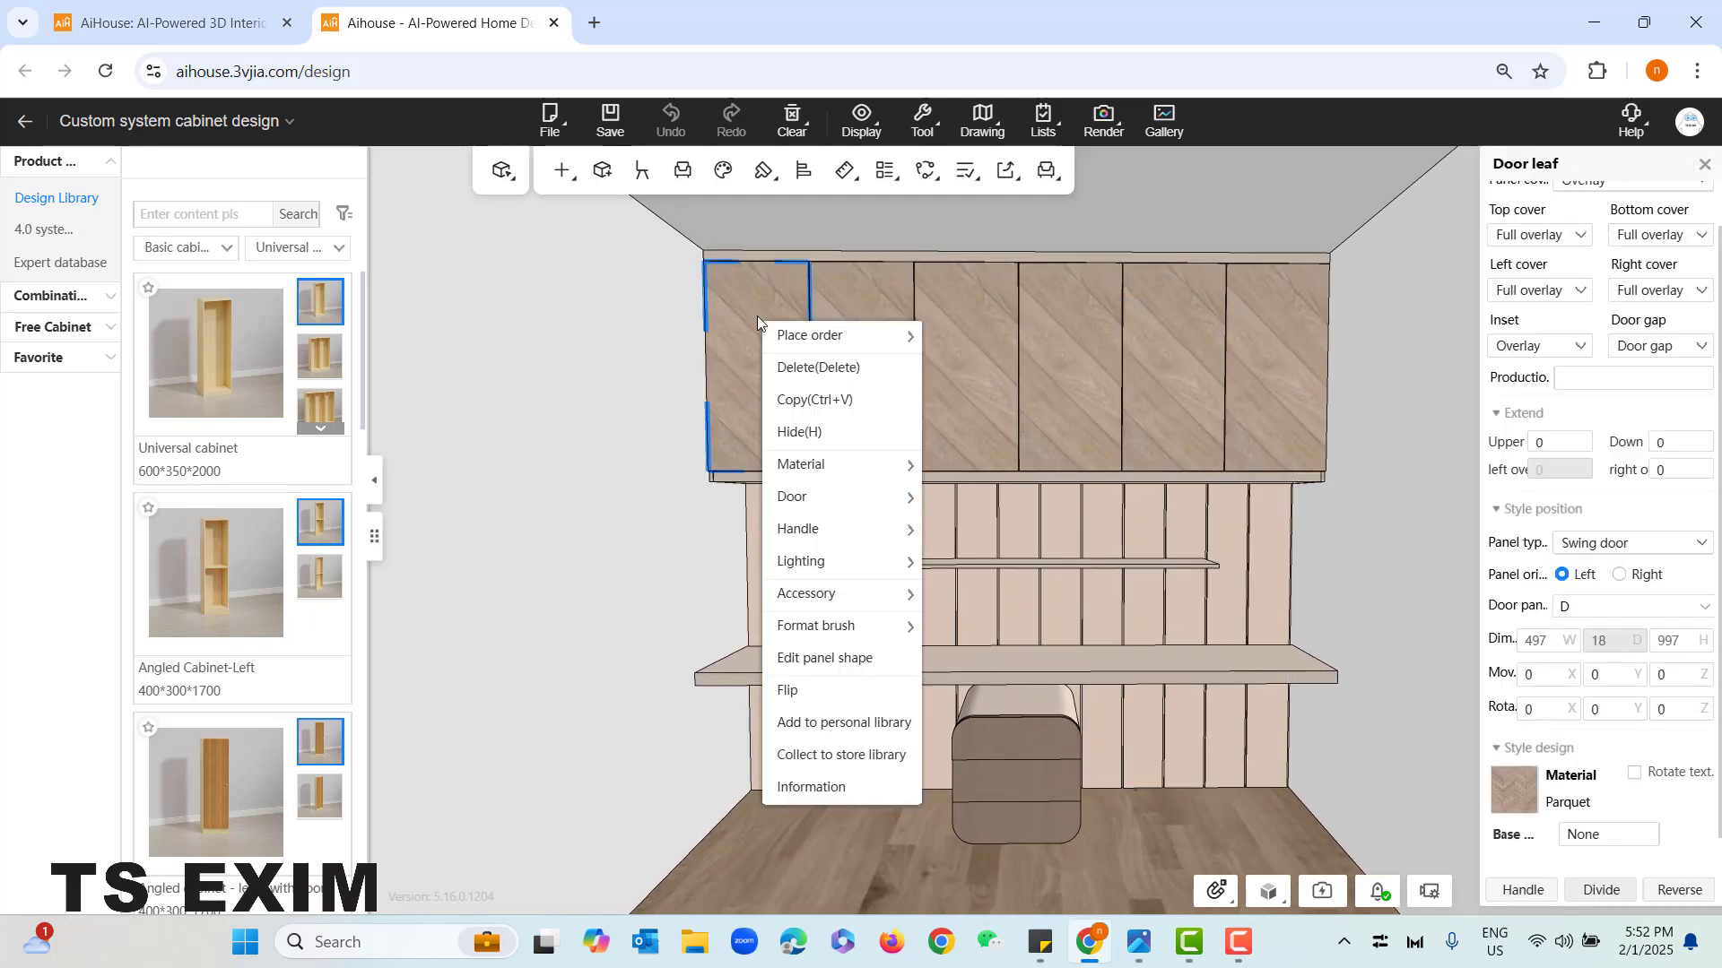
mouse_move(780, 482)
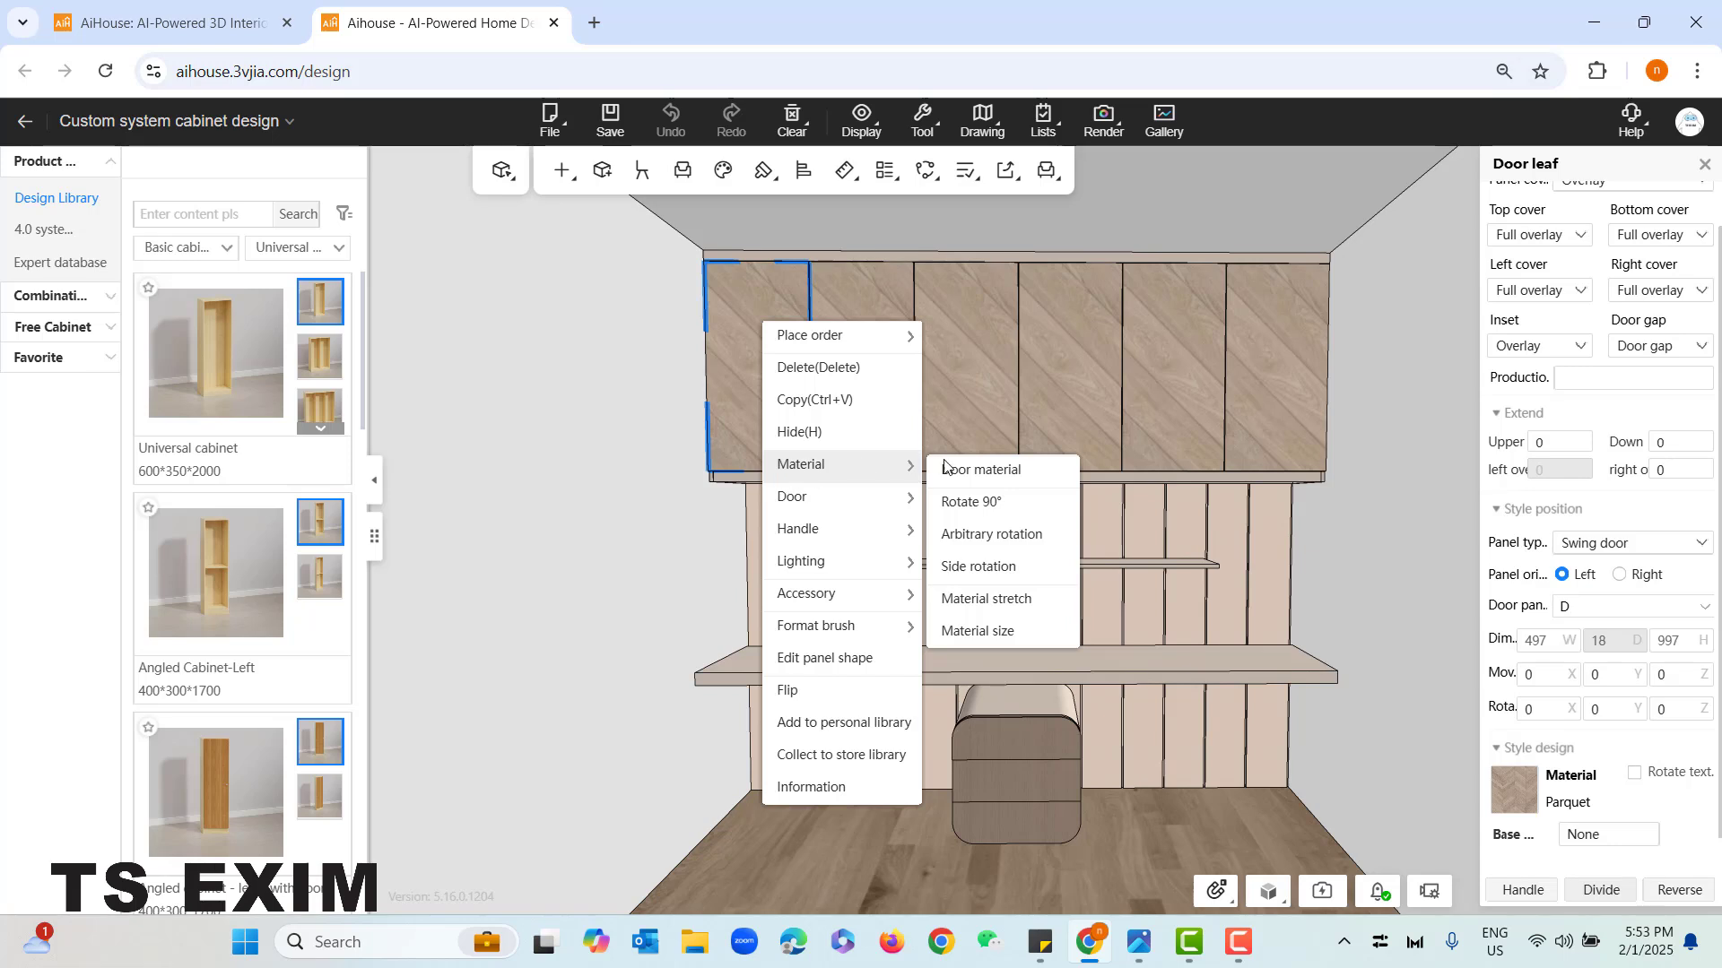
left_click(997, 634)
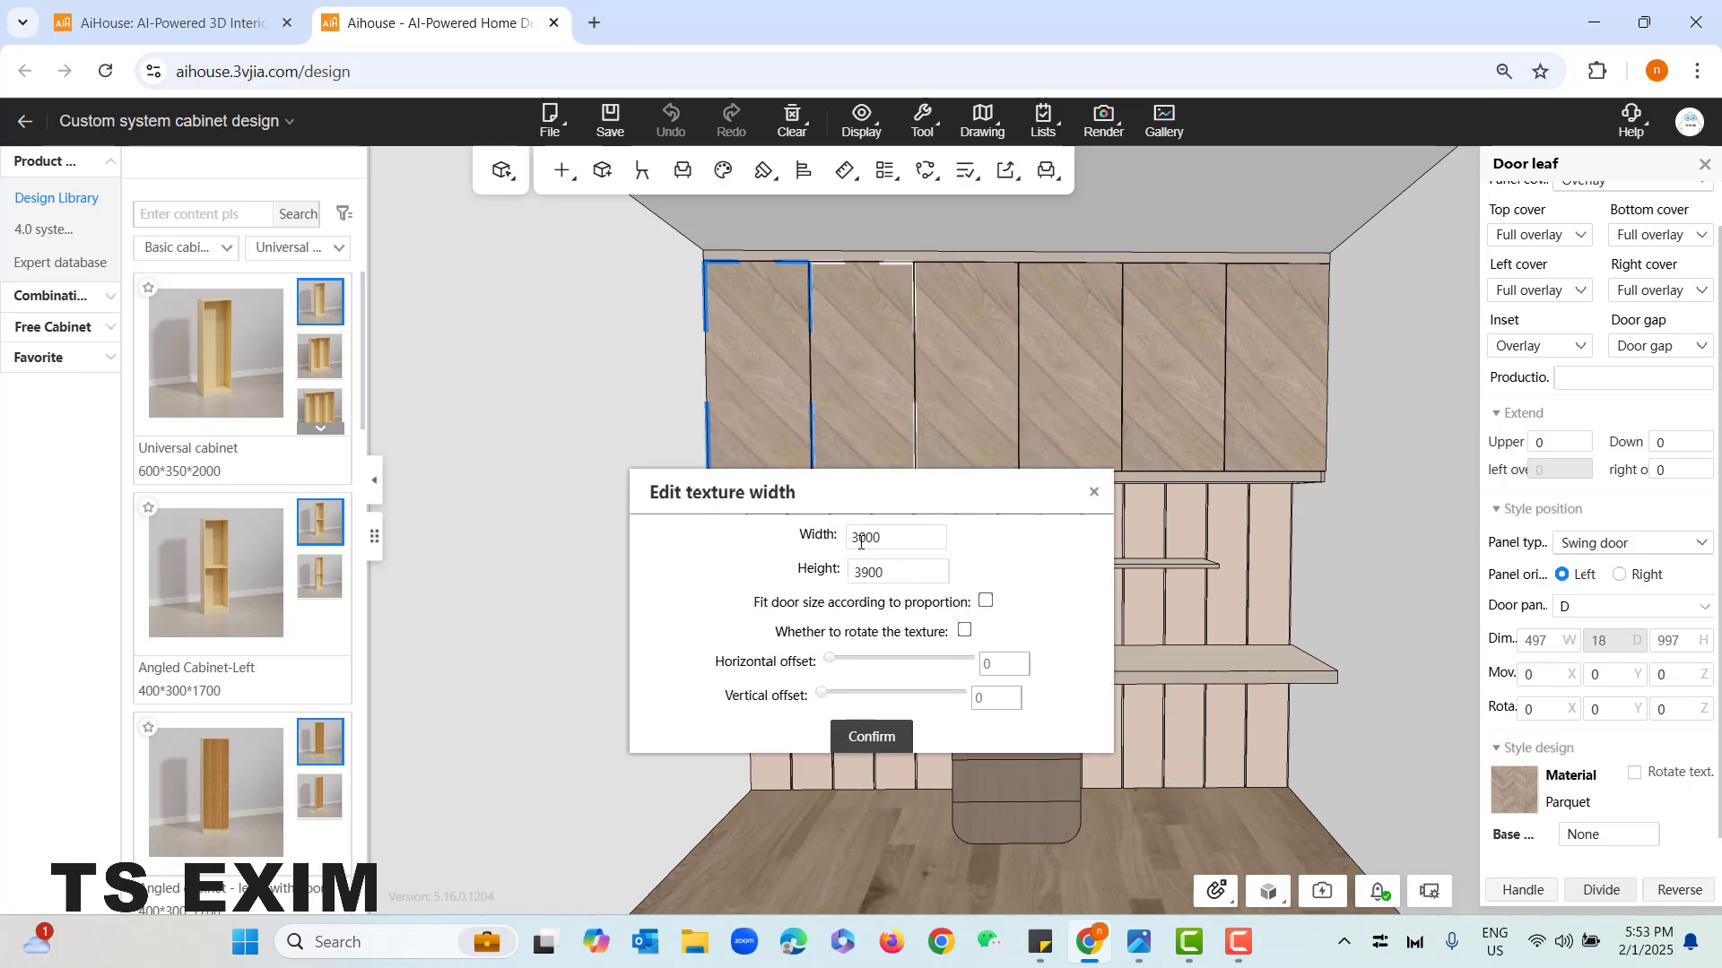
left_click(867, 539)
left_click(867, 574)
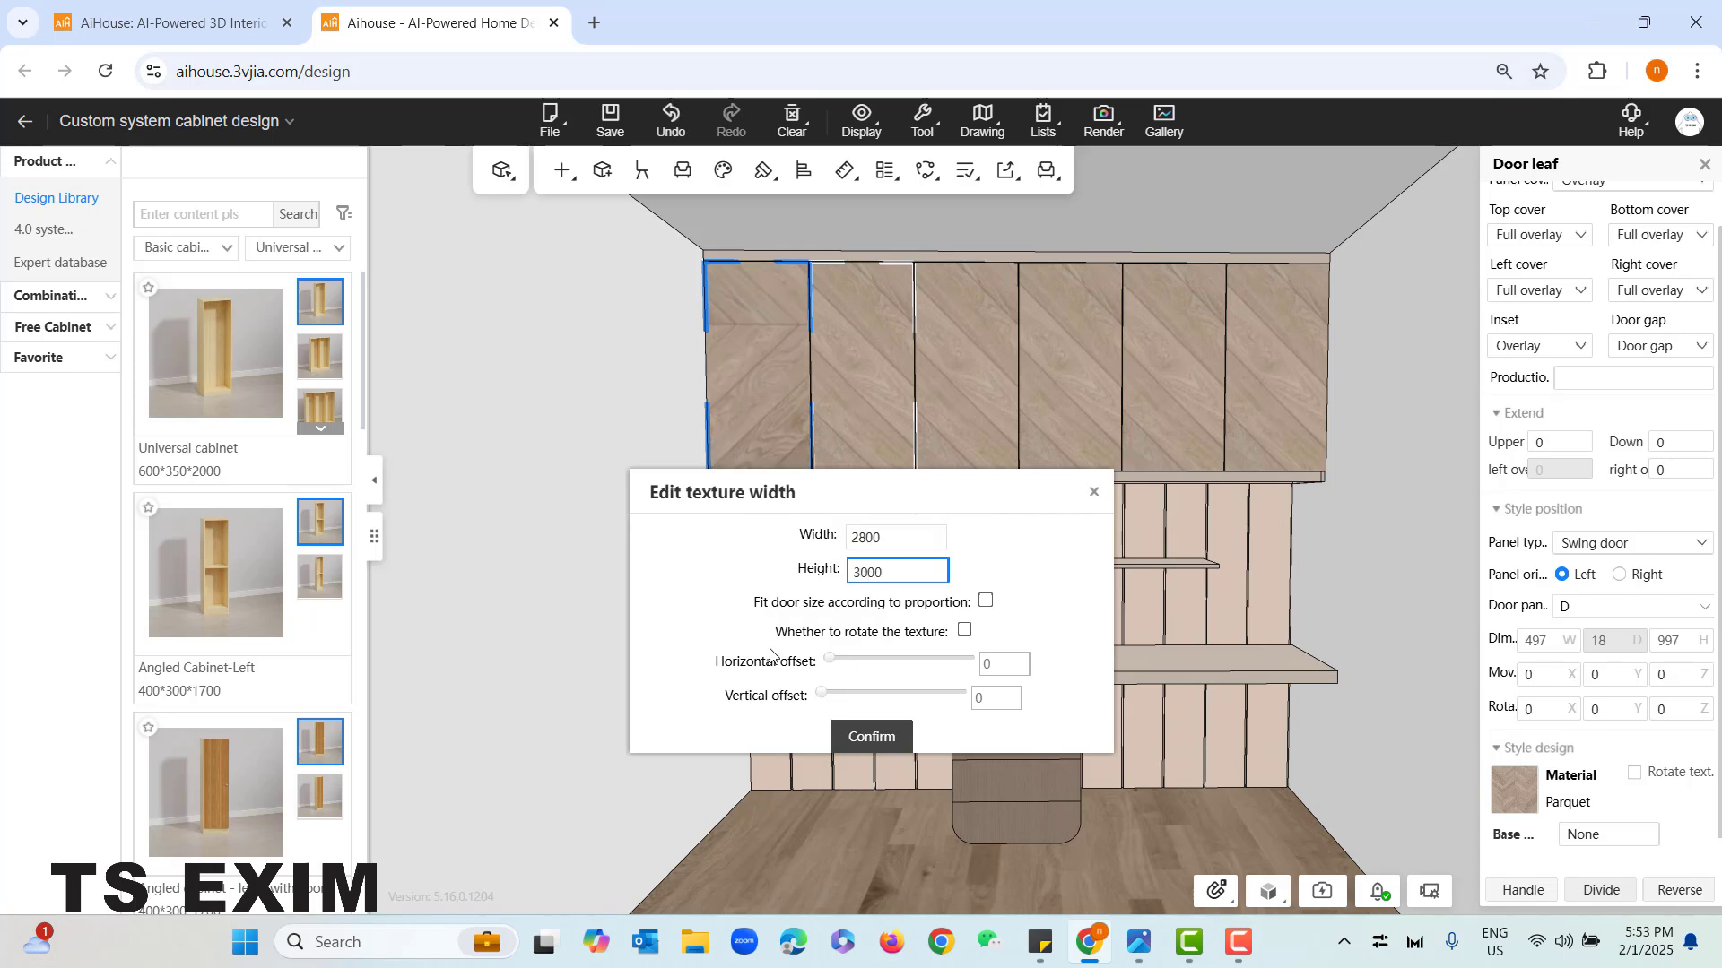
- Rotate the texture of the leftmost door leaf and apply the texture settings
left_click(964, 631)
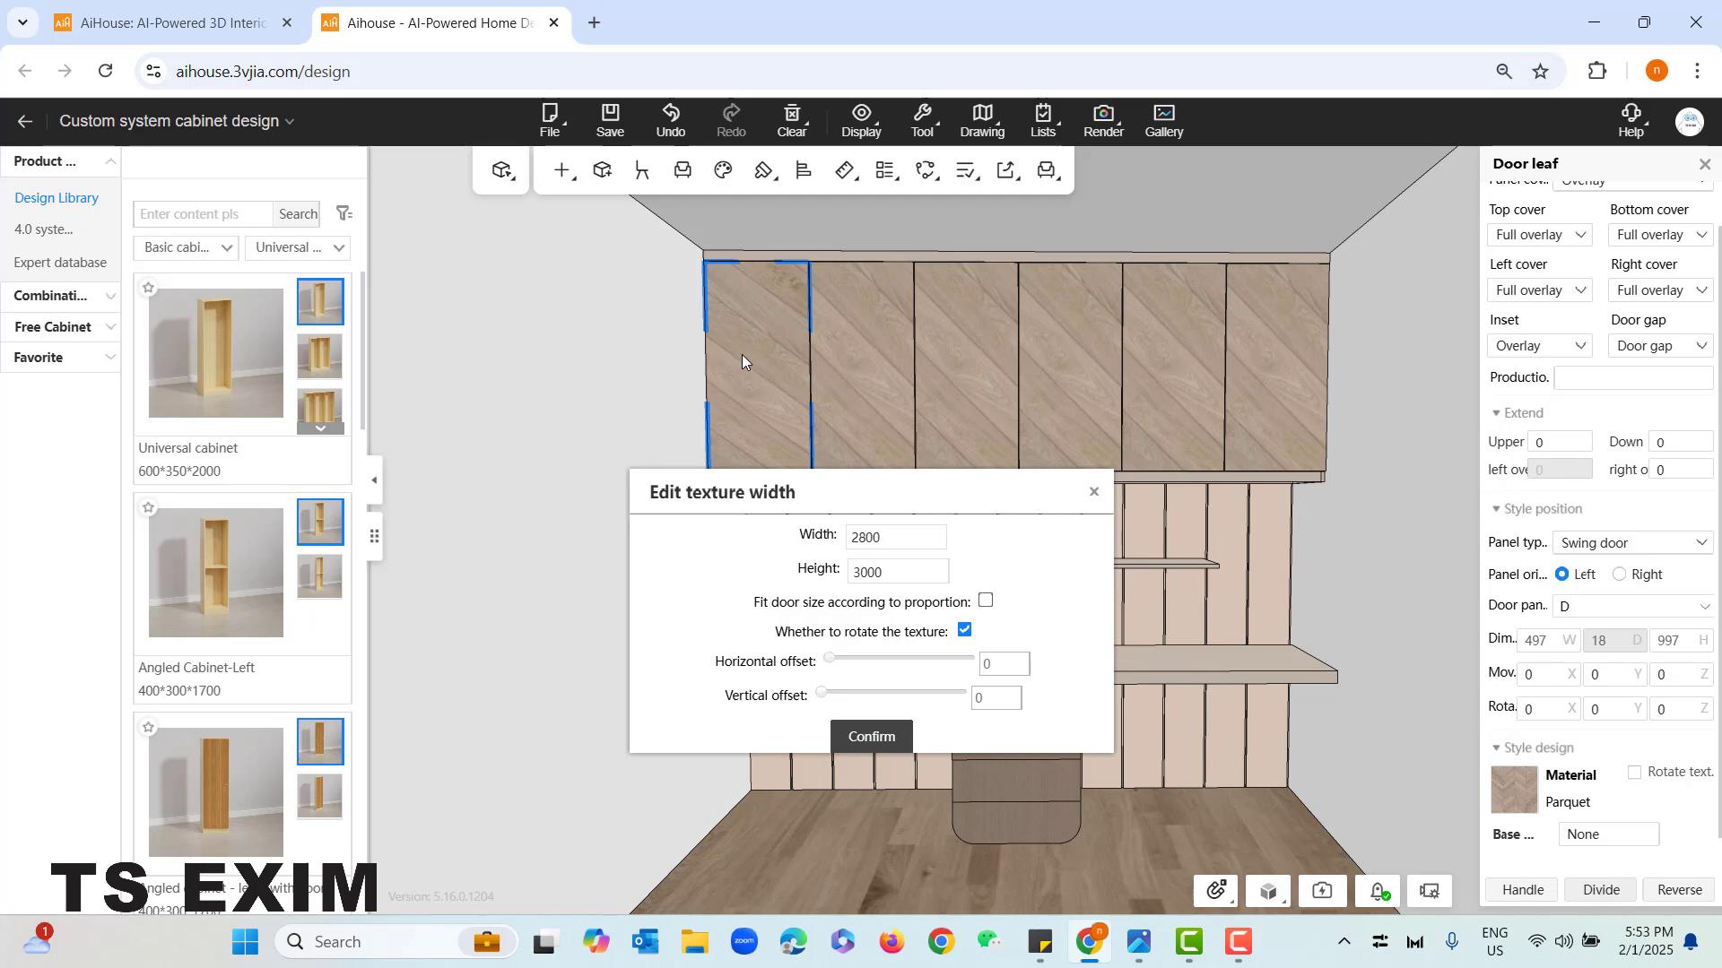
left_click_drag(848, 497, 849, 532)
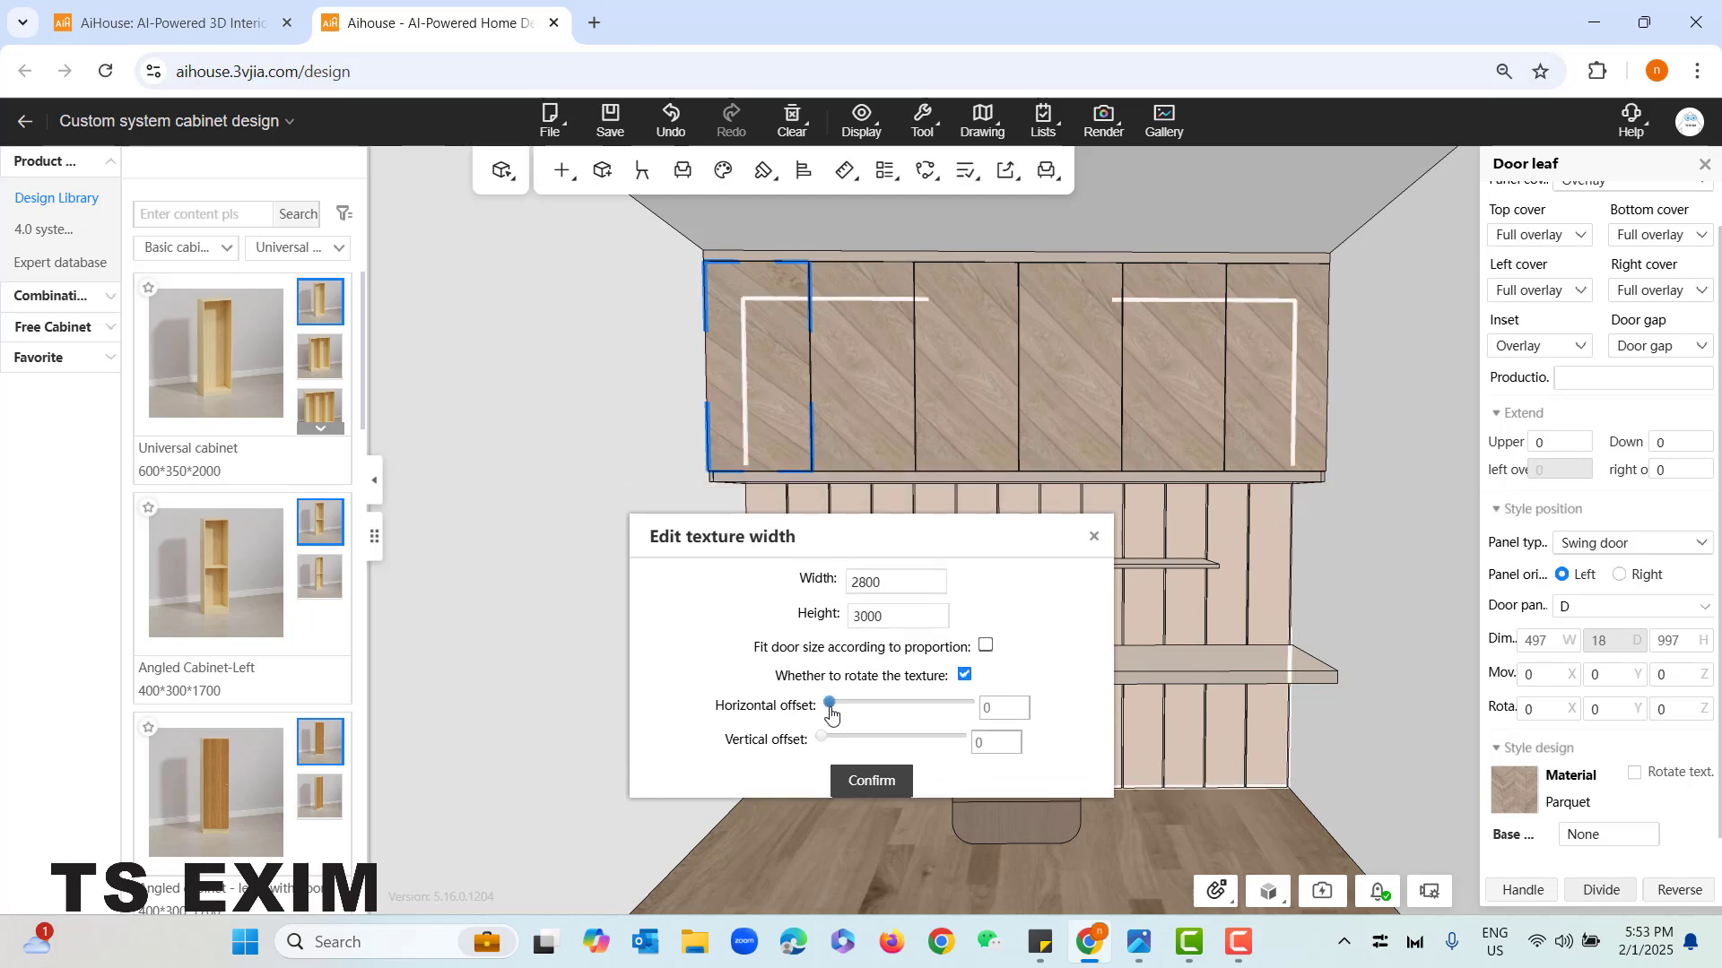
left_click_drag(825, 705, 807, 765)
left_click(874, 782)
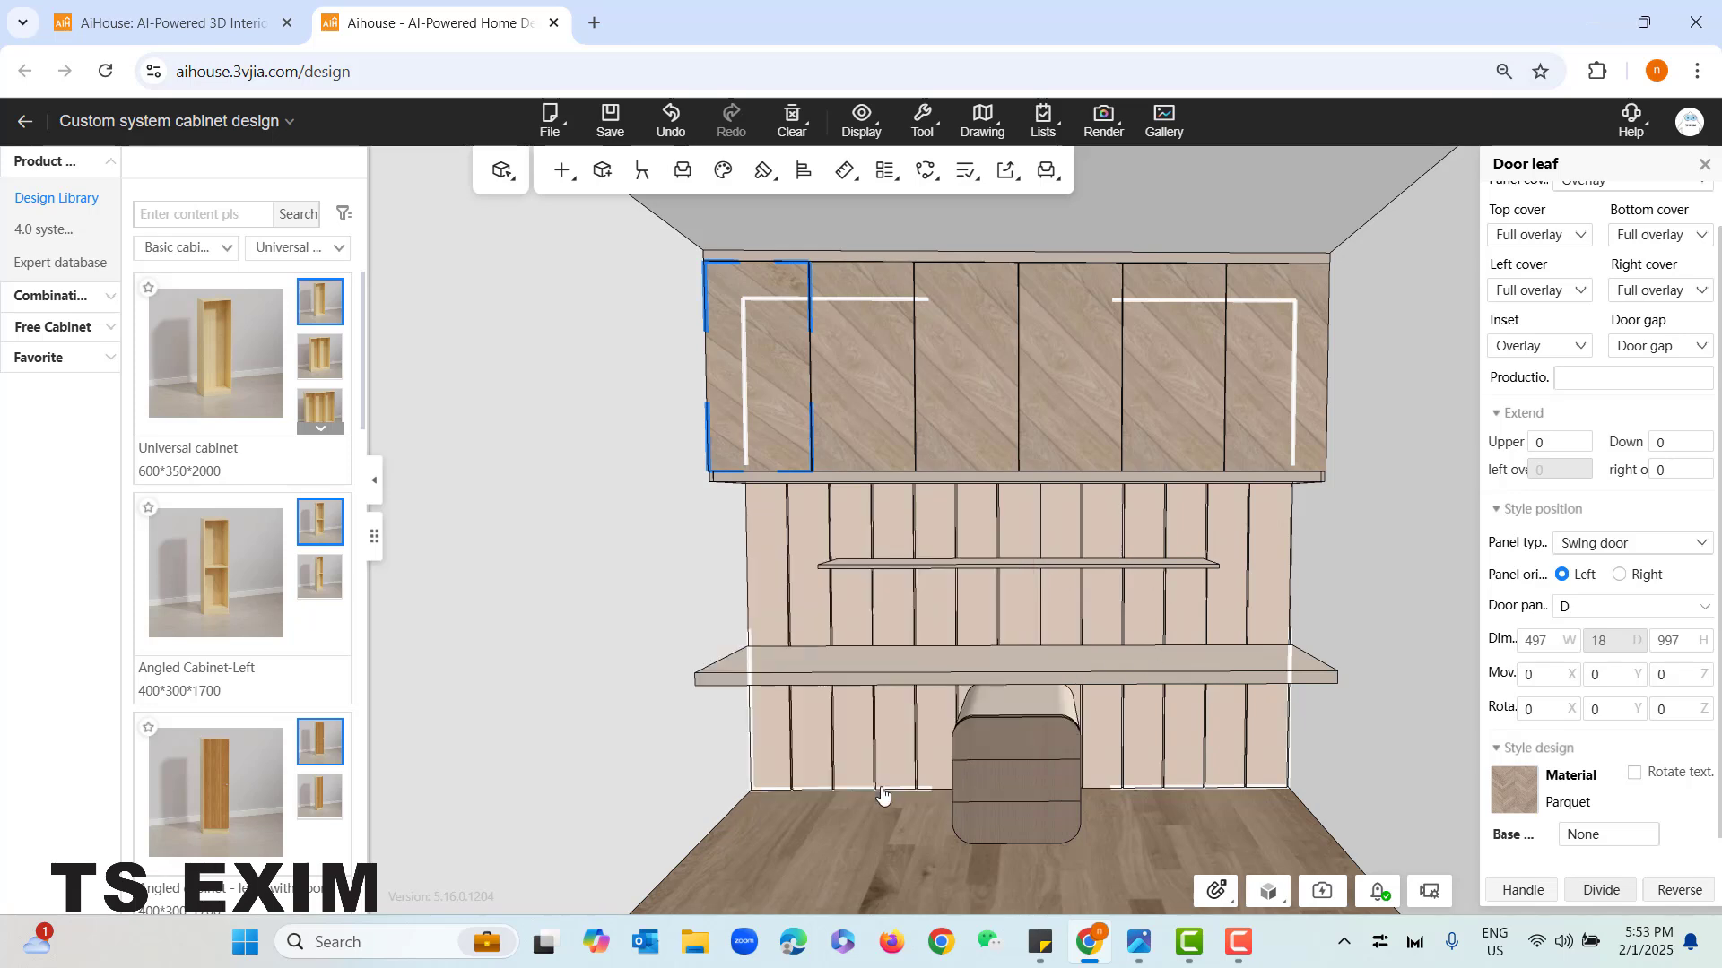
- Set the material size of the overhead cabinet's second door leaf from the left to width 2800 and height 3000
left_click(862, 296)
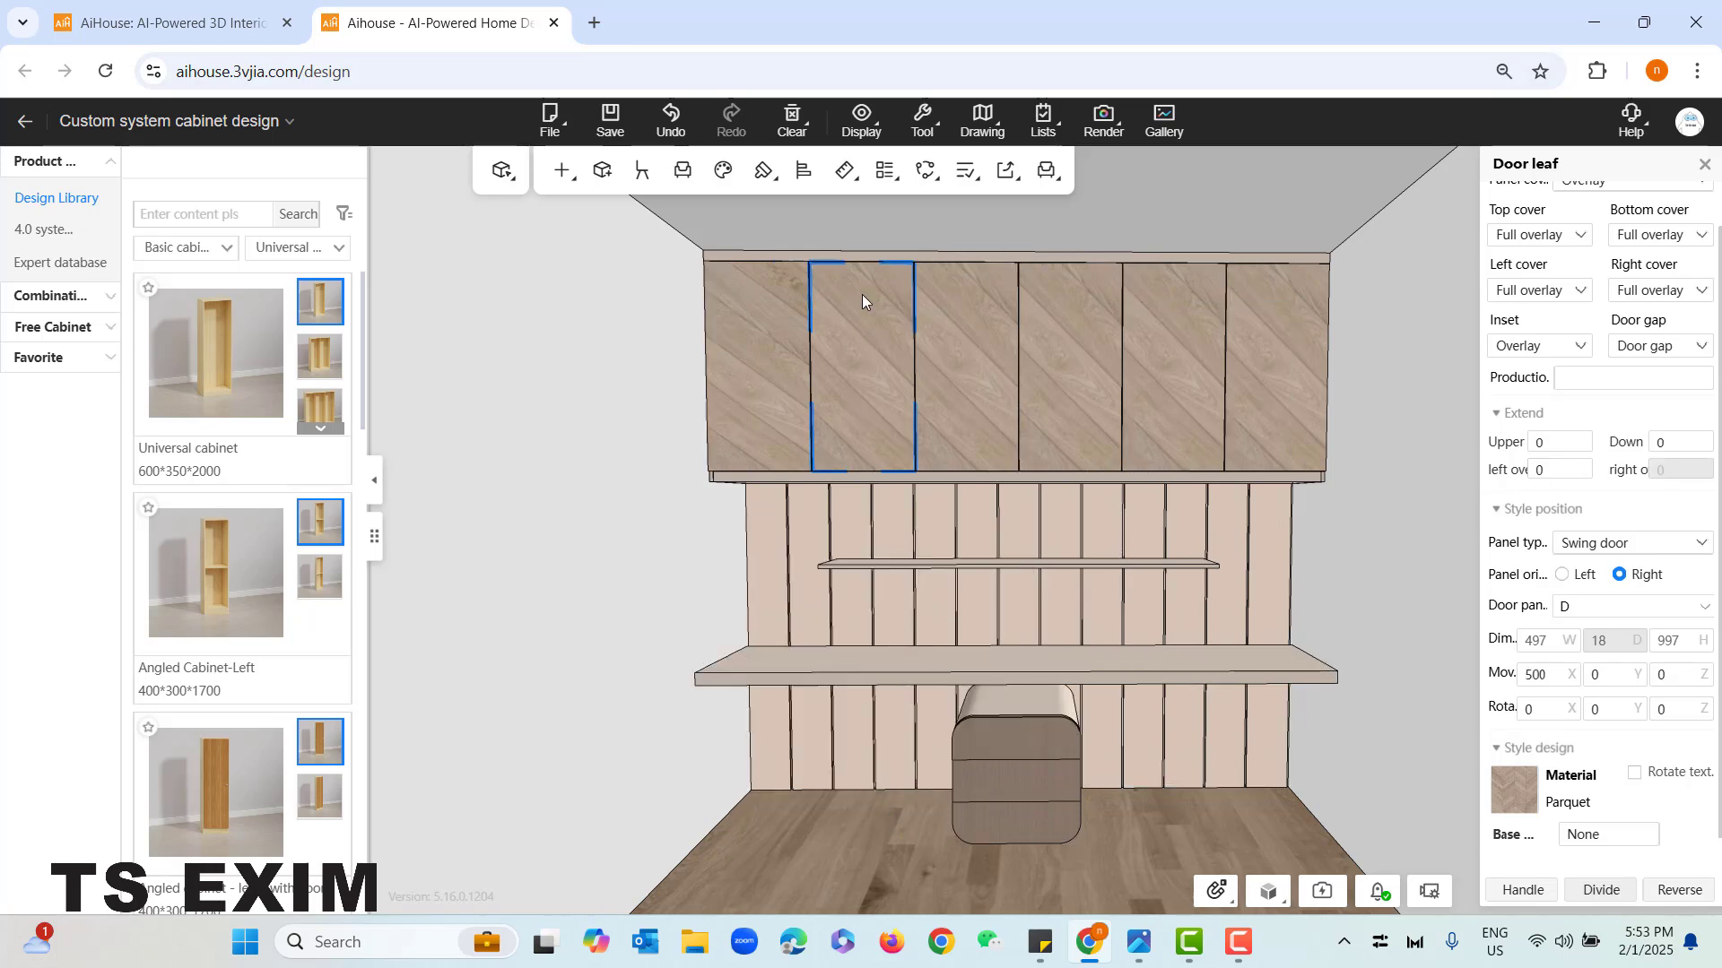
right_click(861, 287)
mouse_move(913, 441)
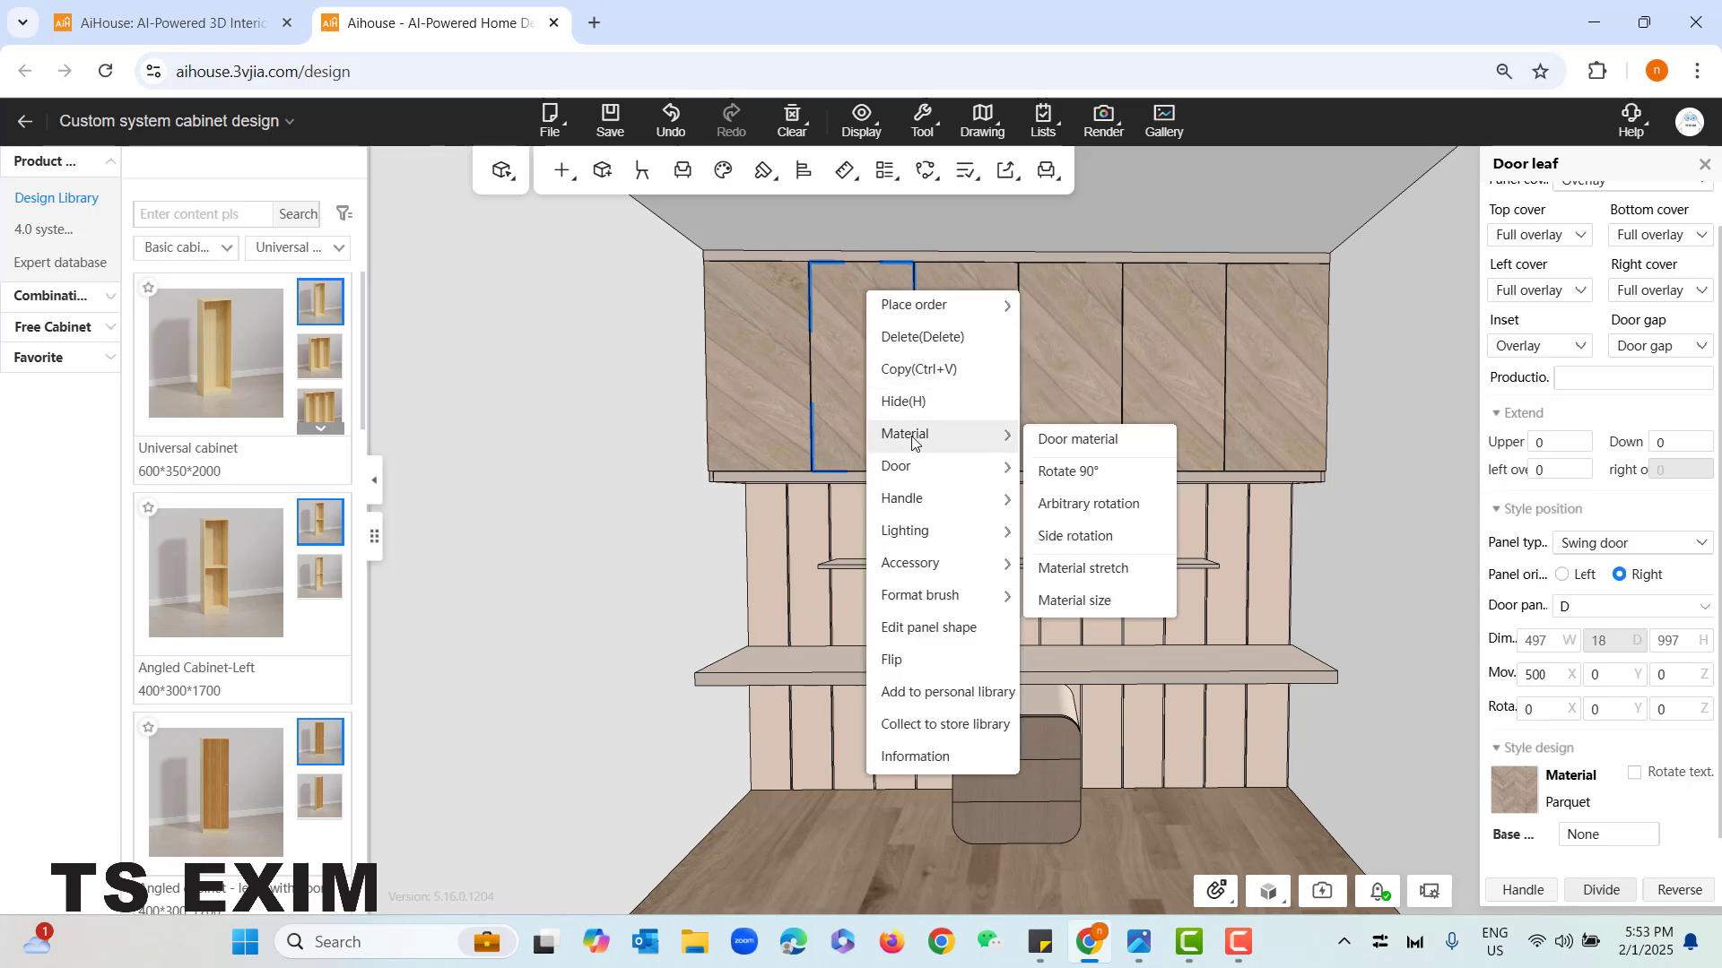
left_click(1096, 601)
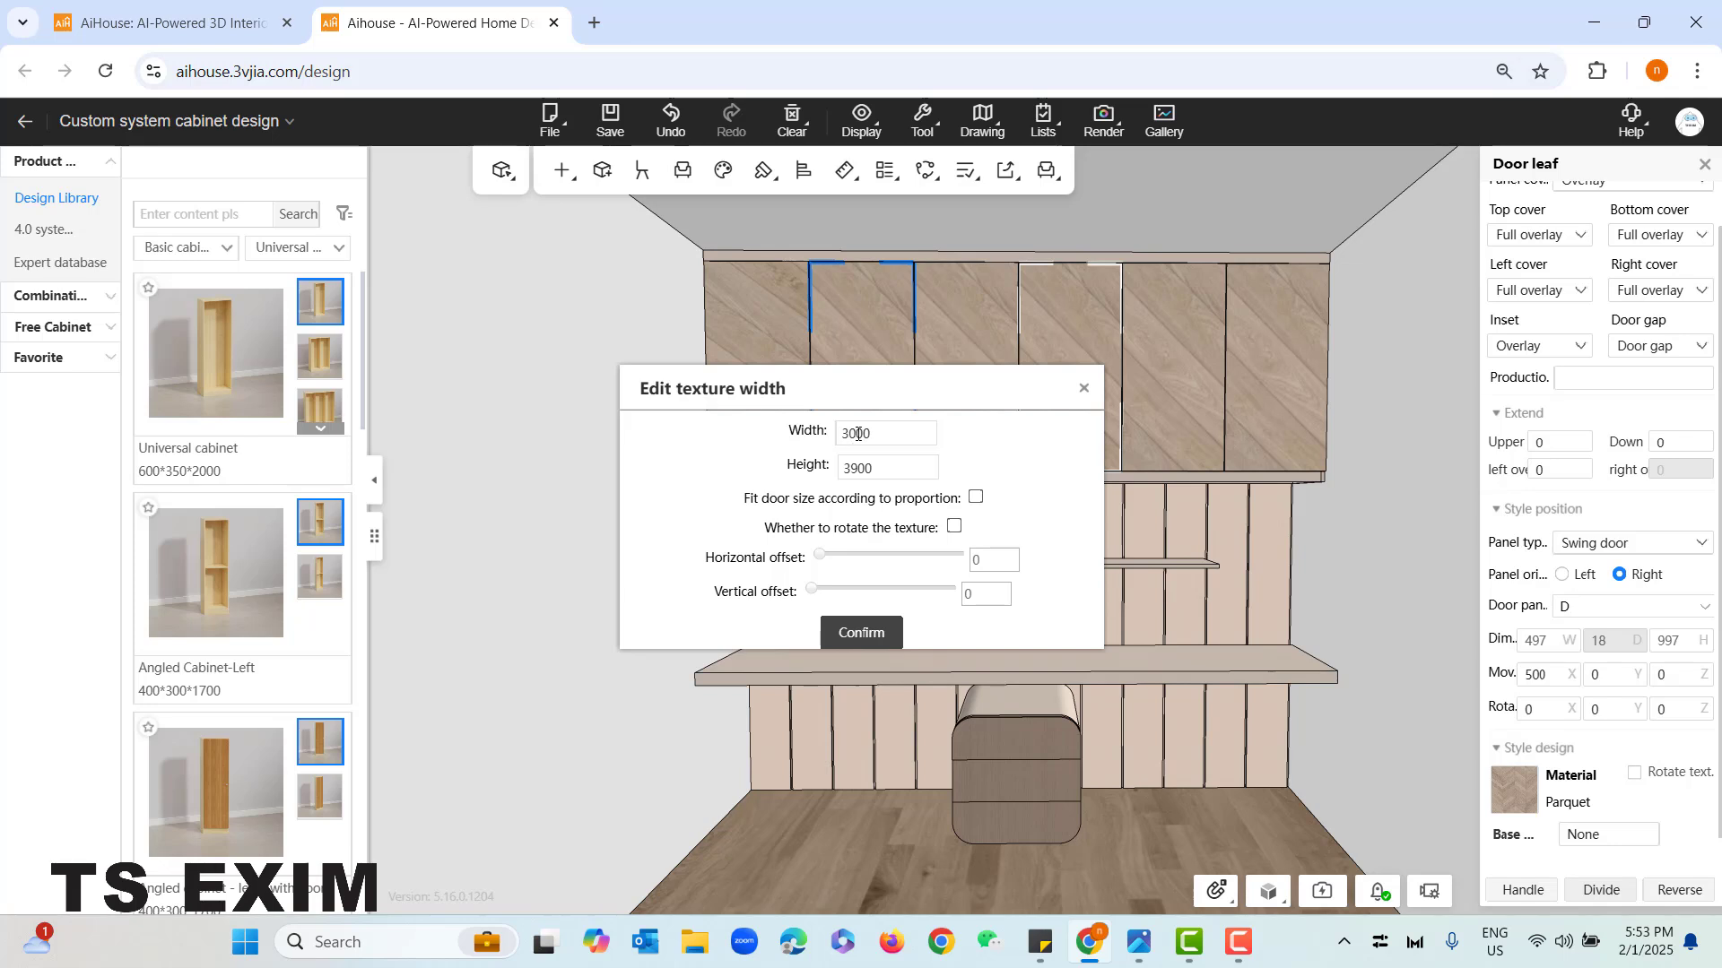
left_click_drag(857, 434, 845, 435)
left_click(856, 467)
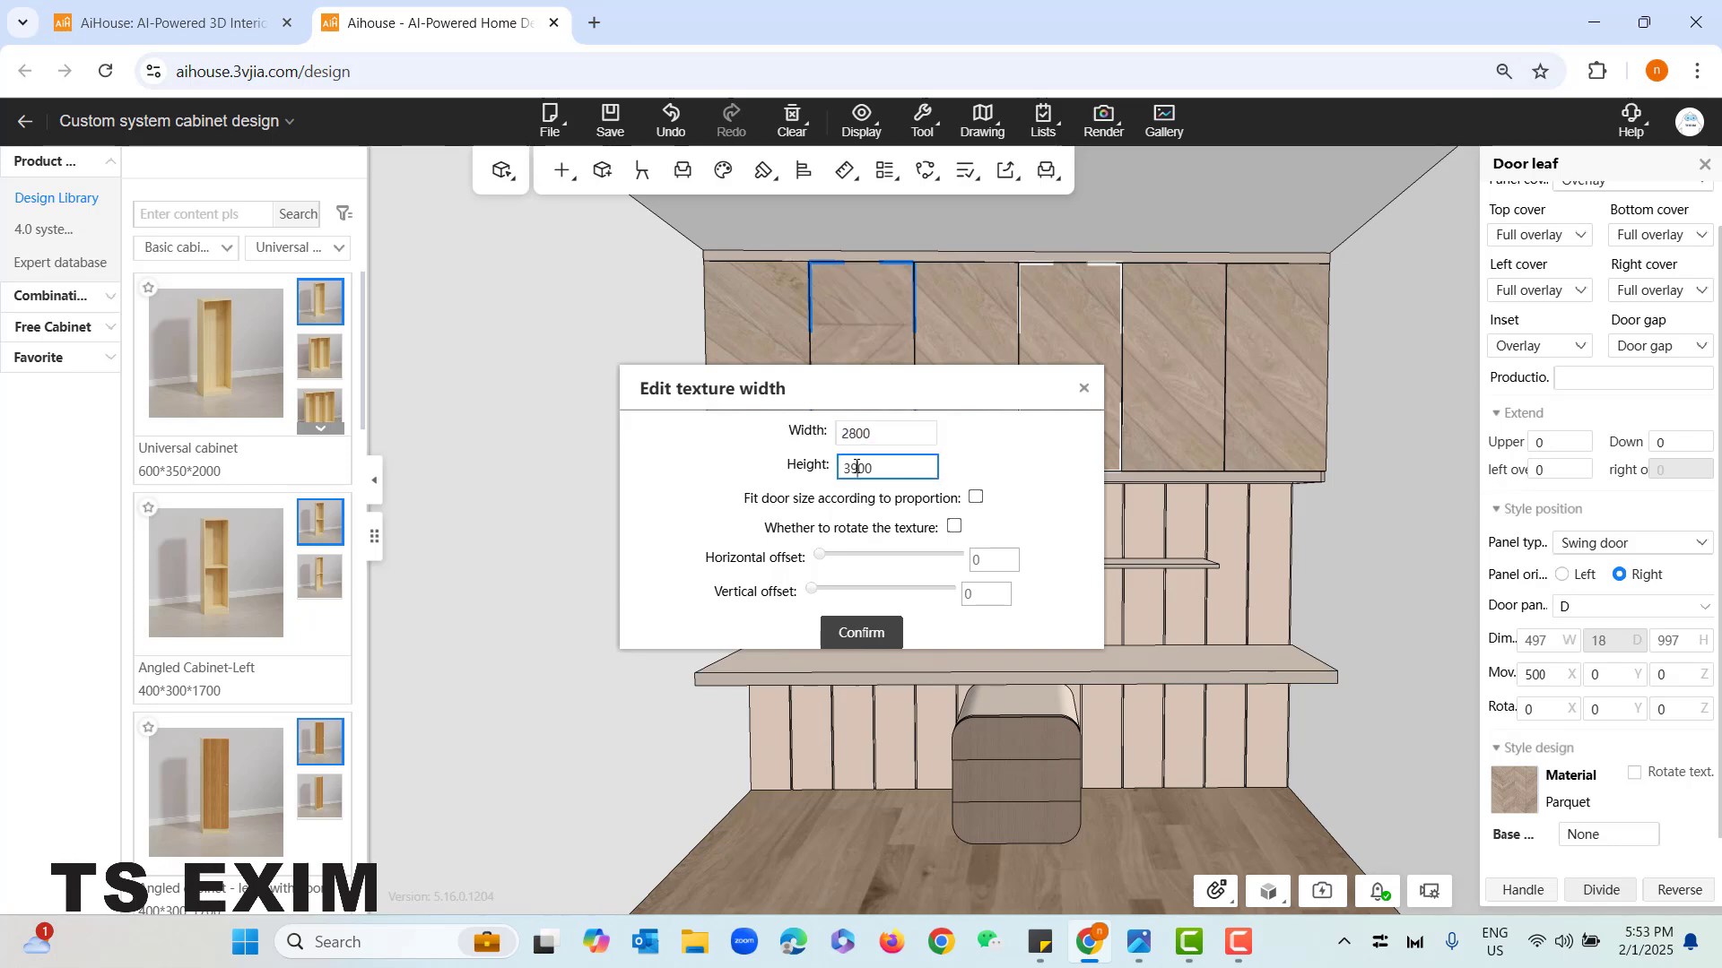
key("BackSpace")
type("0")
- Rotate the second door leaf's texture and apply it with a horizontal offset of 787 and a vertical offset of 153
left_click(961, 533)
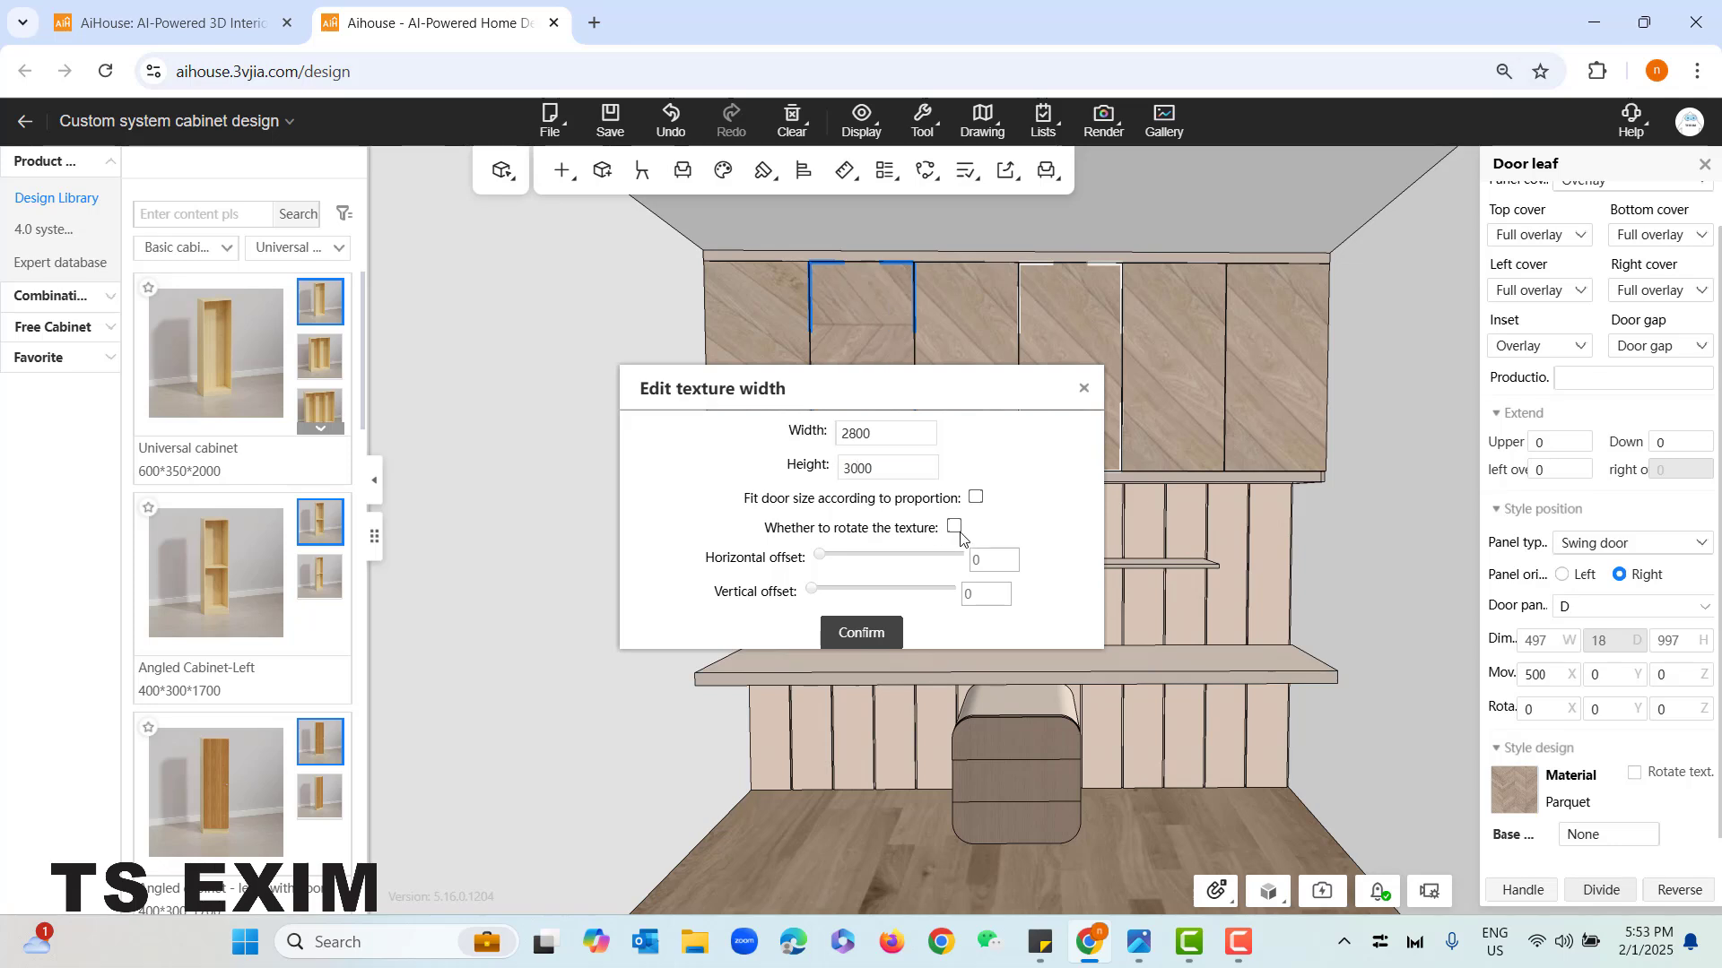
left_click(956, 529)
left_click_drag(887, 410, 925, 640)
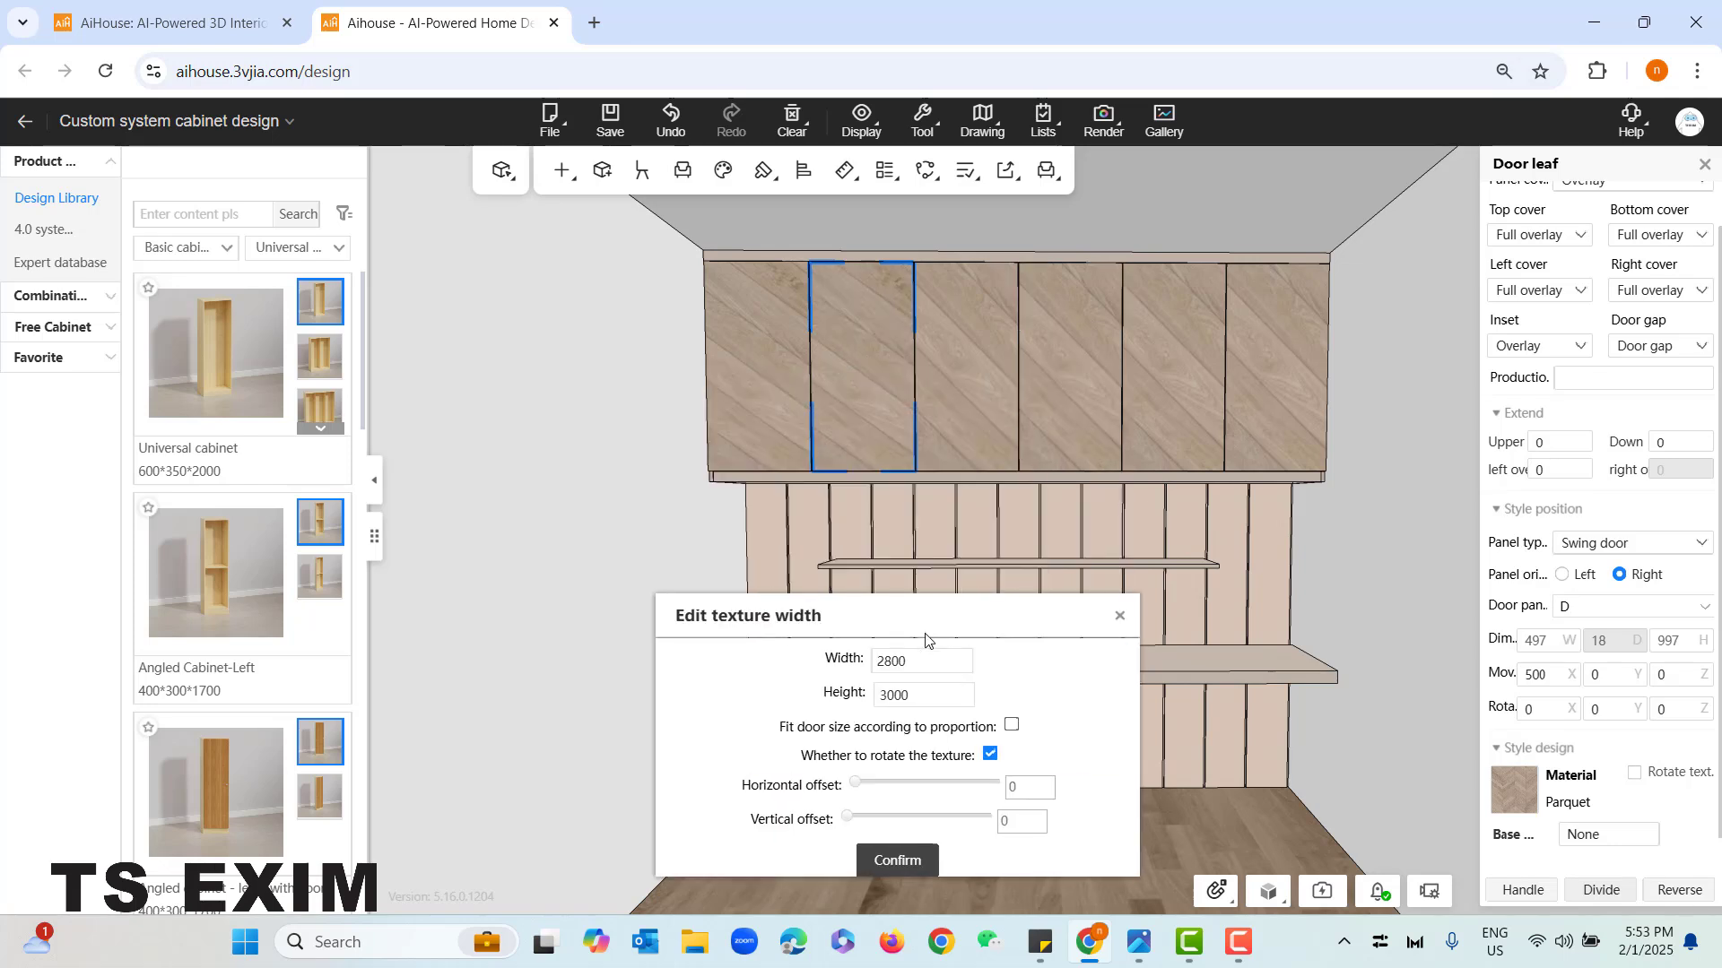
left_click_drag(858, 785, 895, 789)
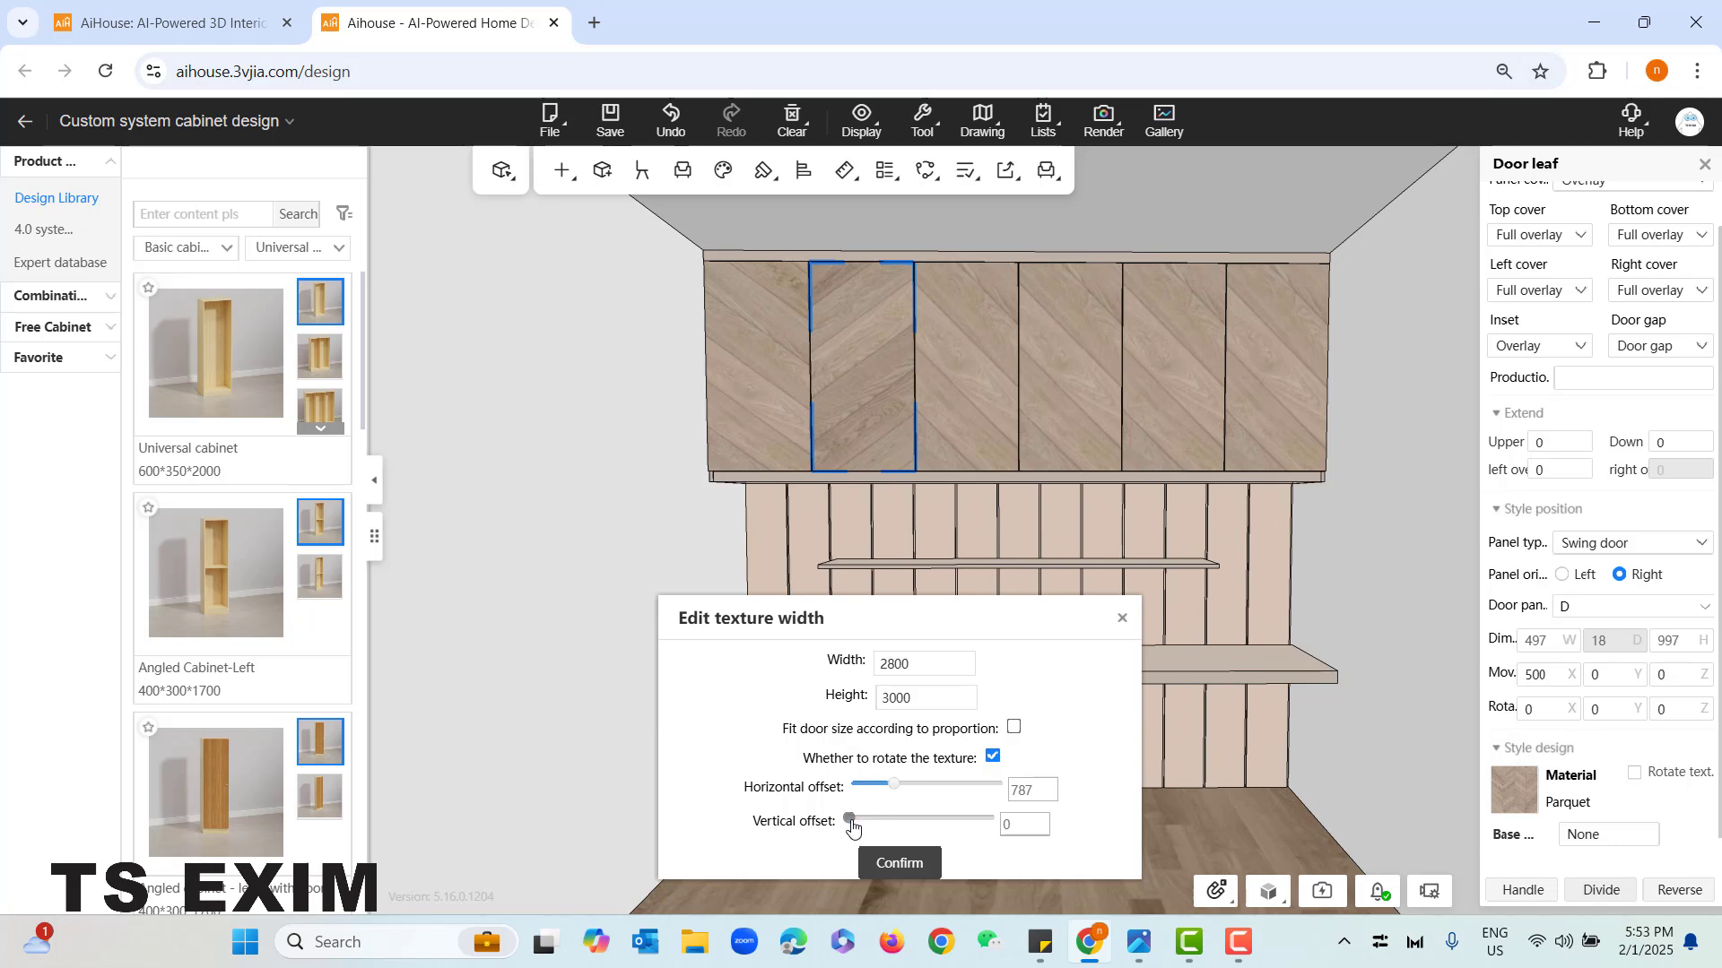
left_click_drag(850, 820, 860, 826)
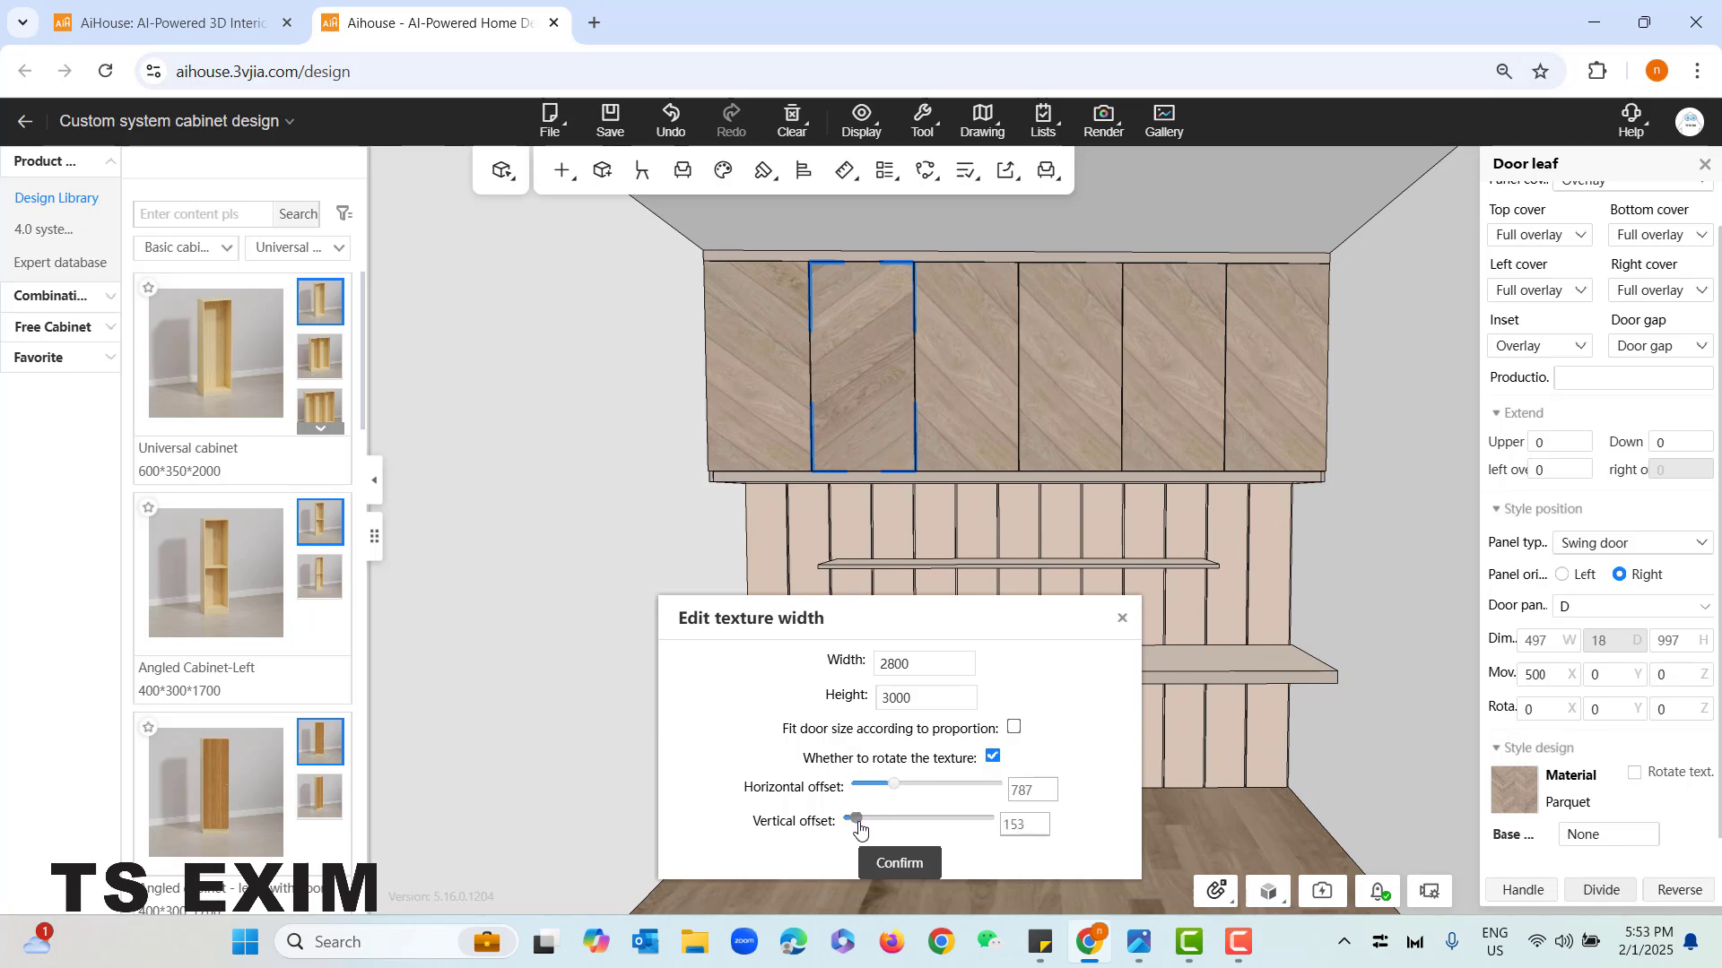
left_click(925, 865)
left_click(795, 868)
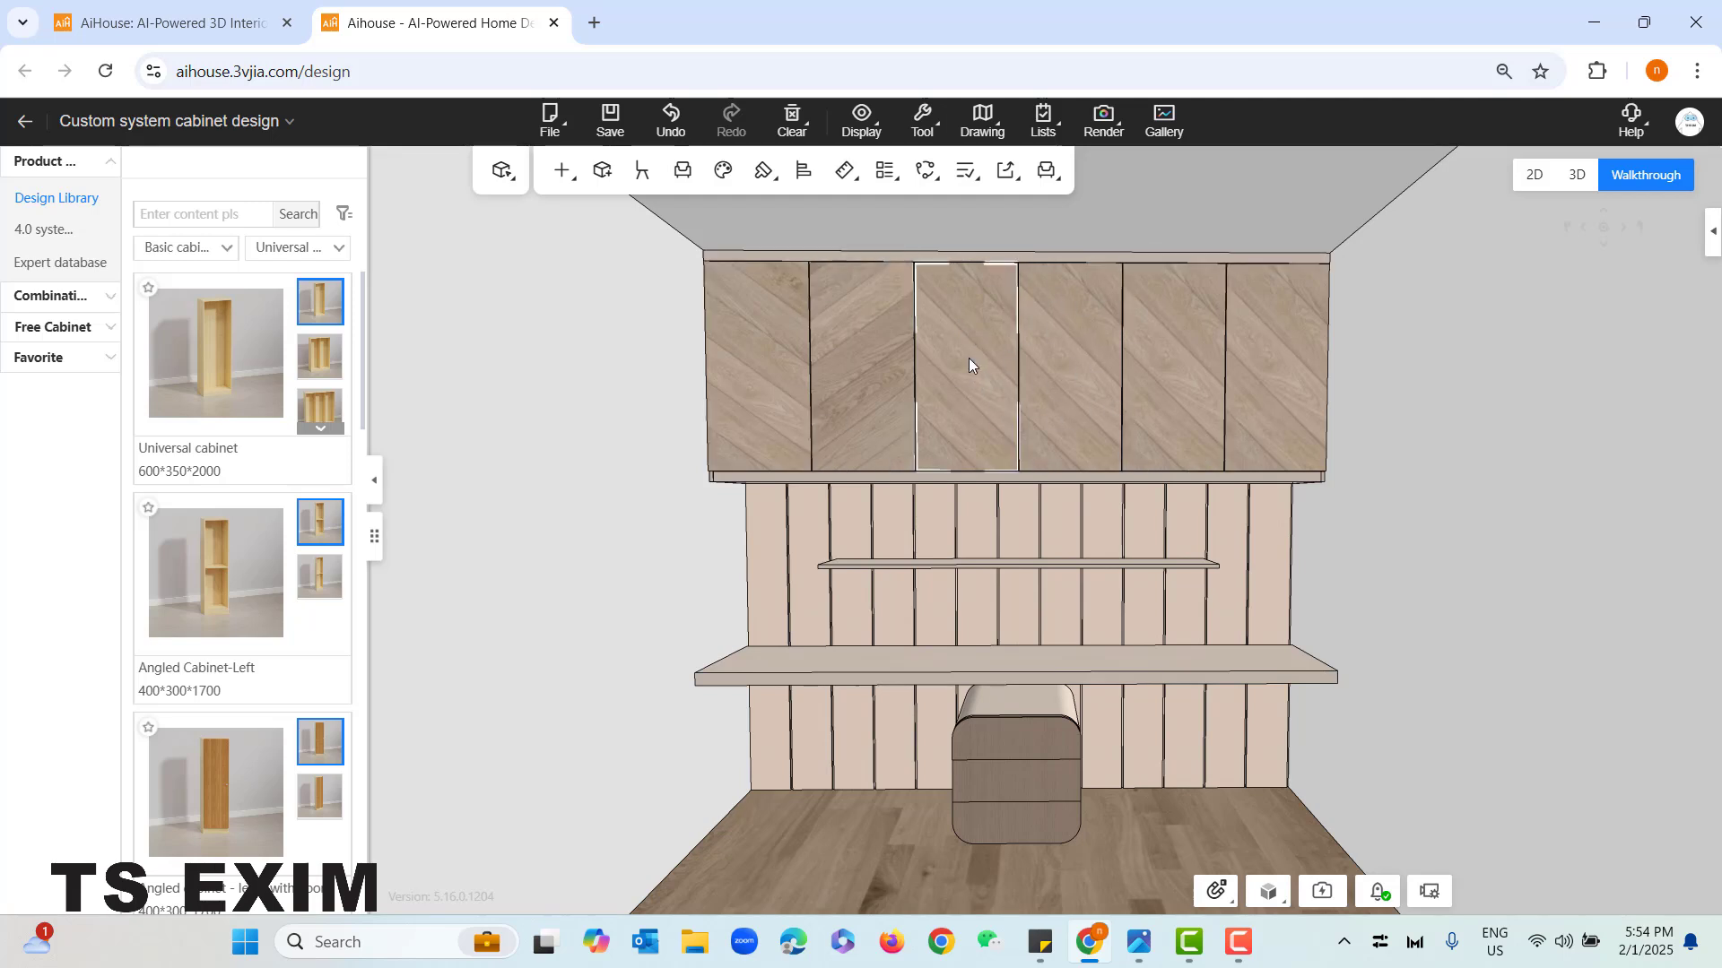
left_click(763, 171)
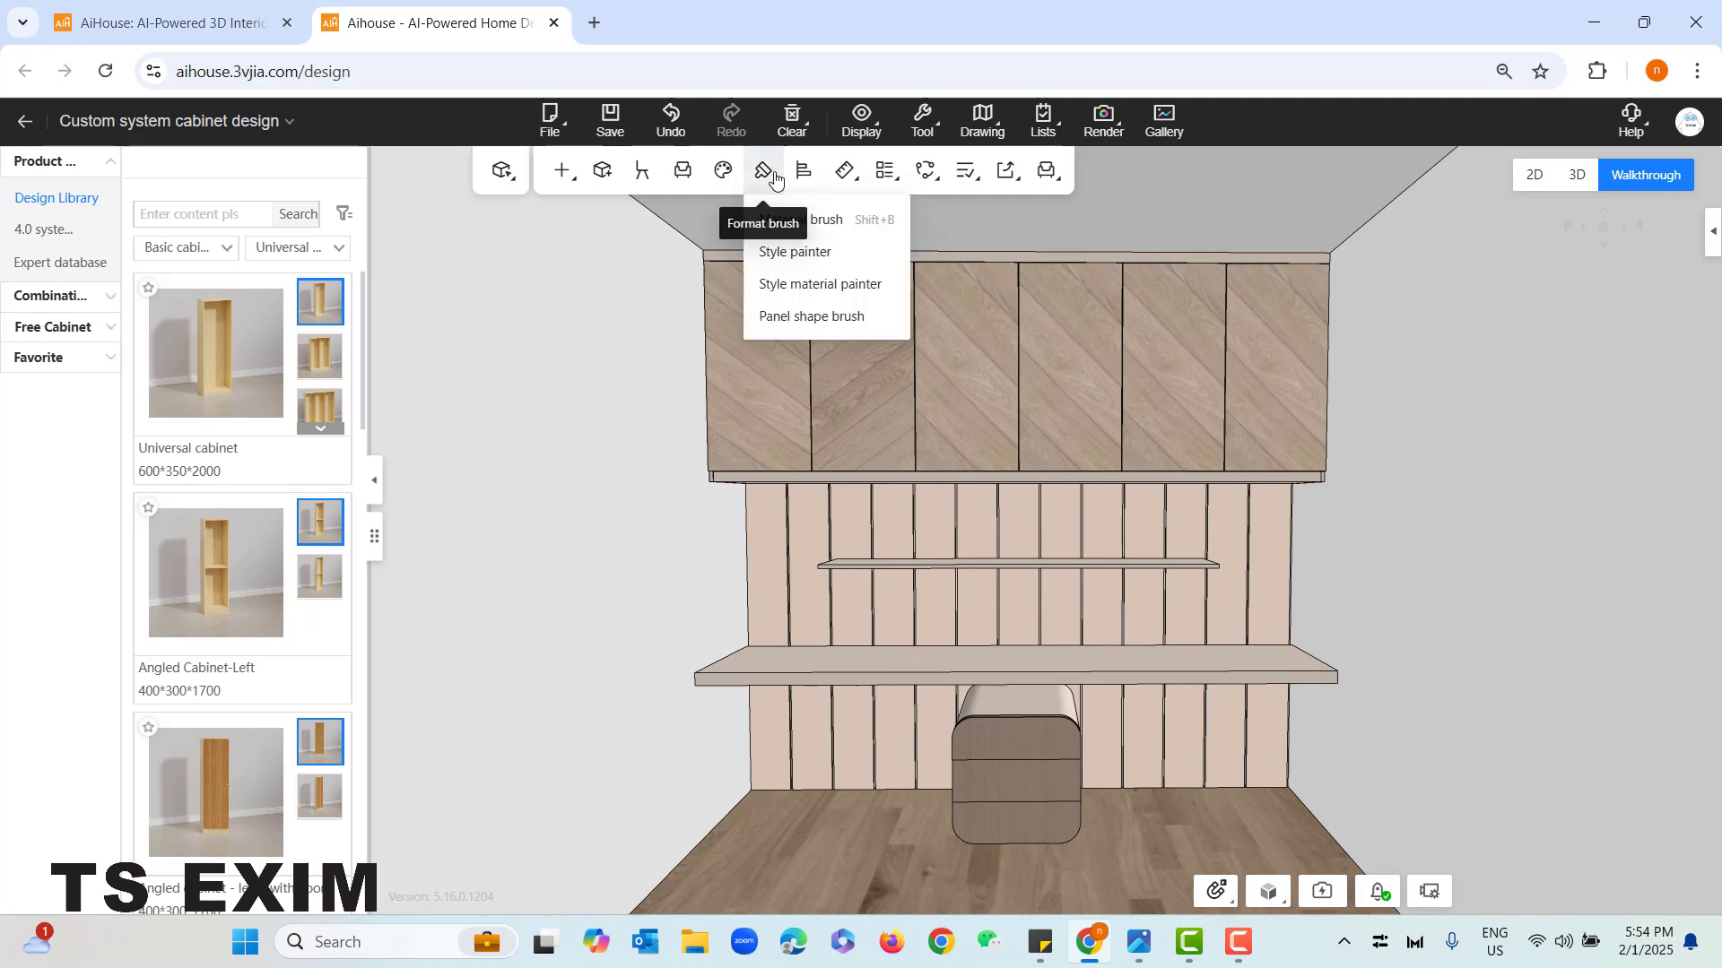
left_click(857, 401)
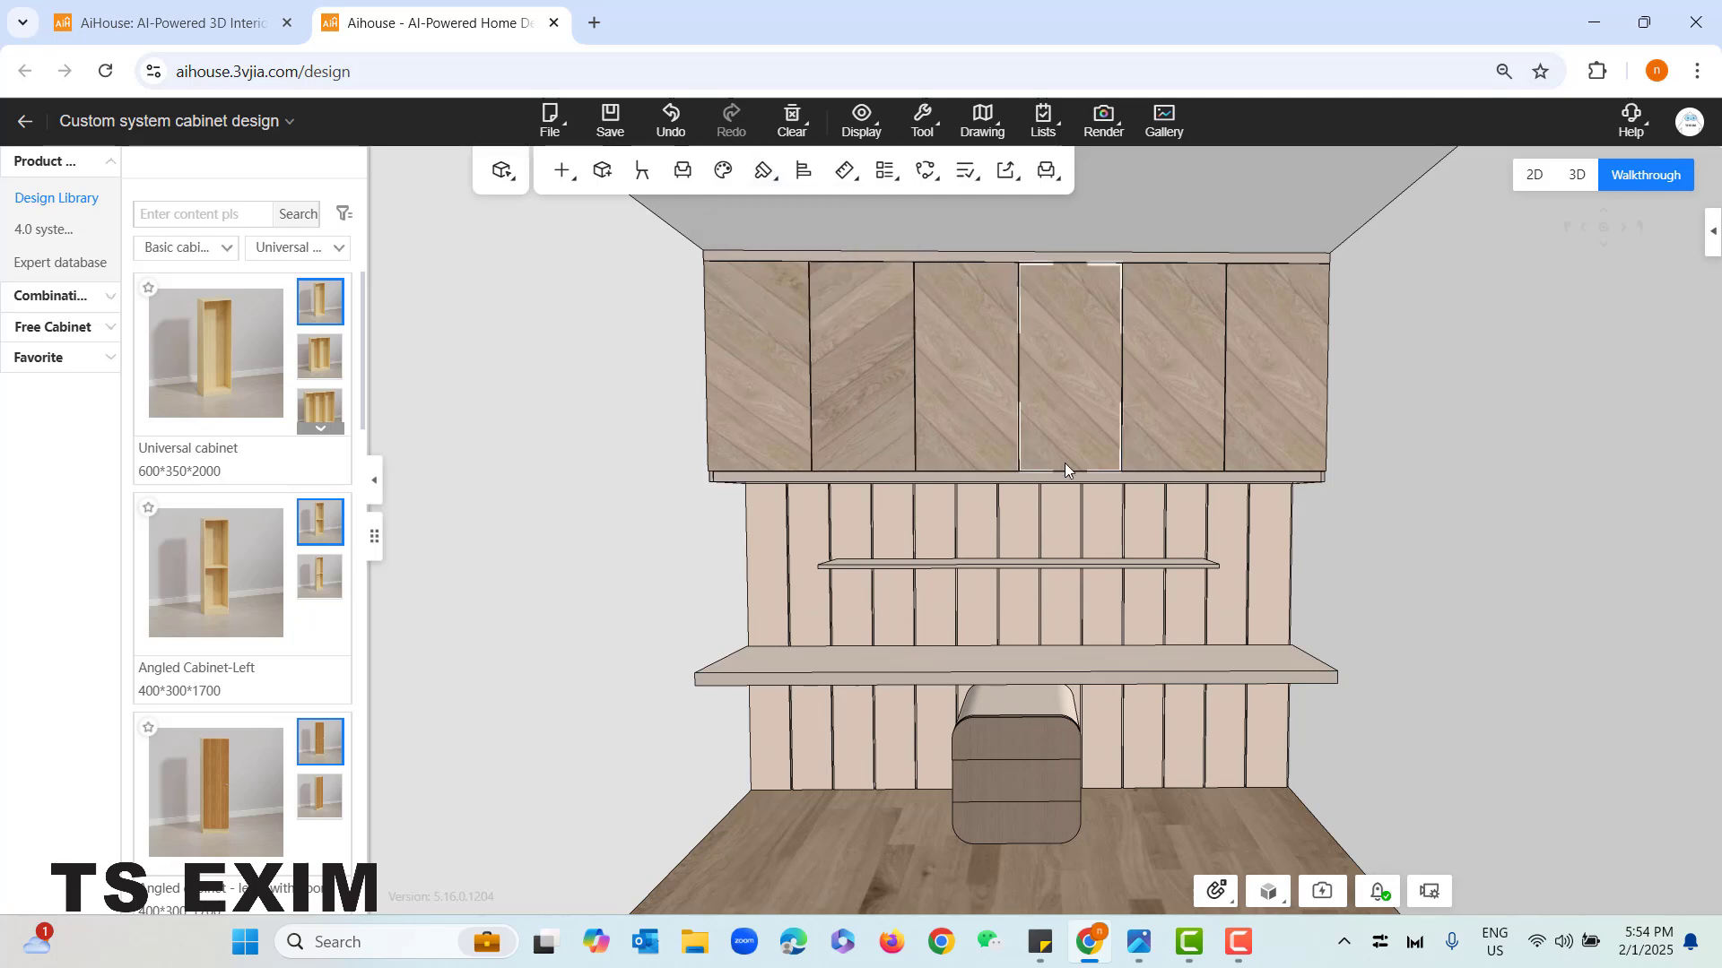
- Set the material size of the overhead cabinet's third door leaf from the left to width 2800 and height 3000
left_click(948, 315)
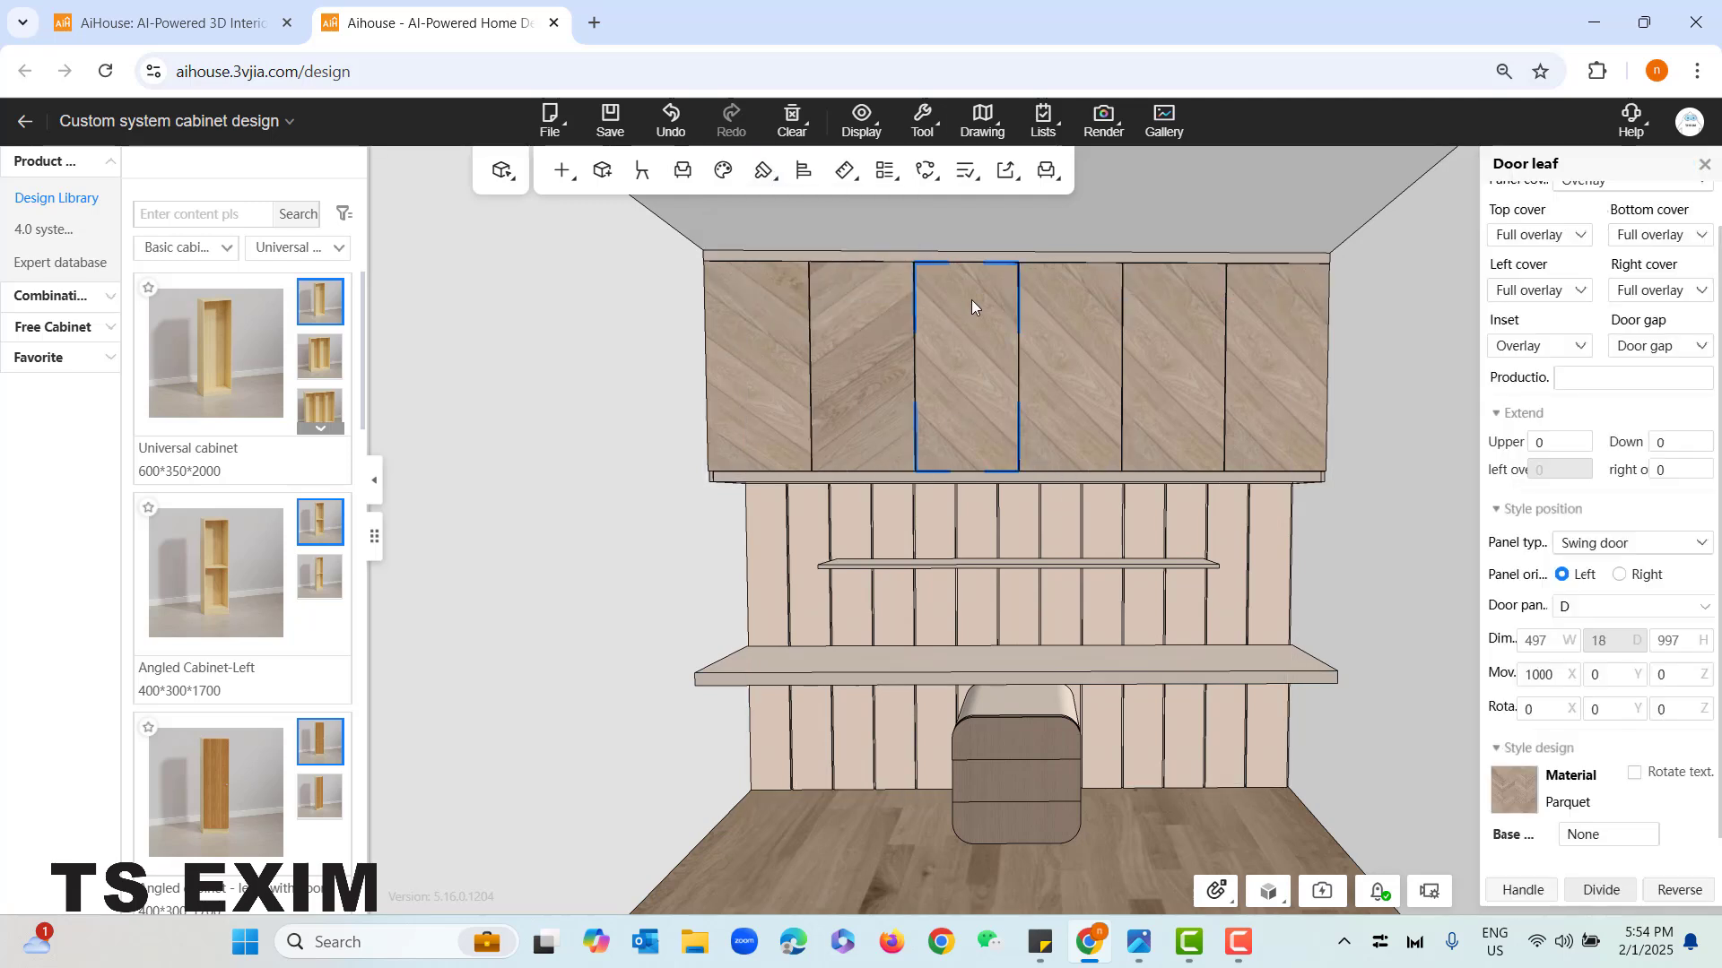
right_click(972, 302)
mouse_move(1104, 458)
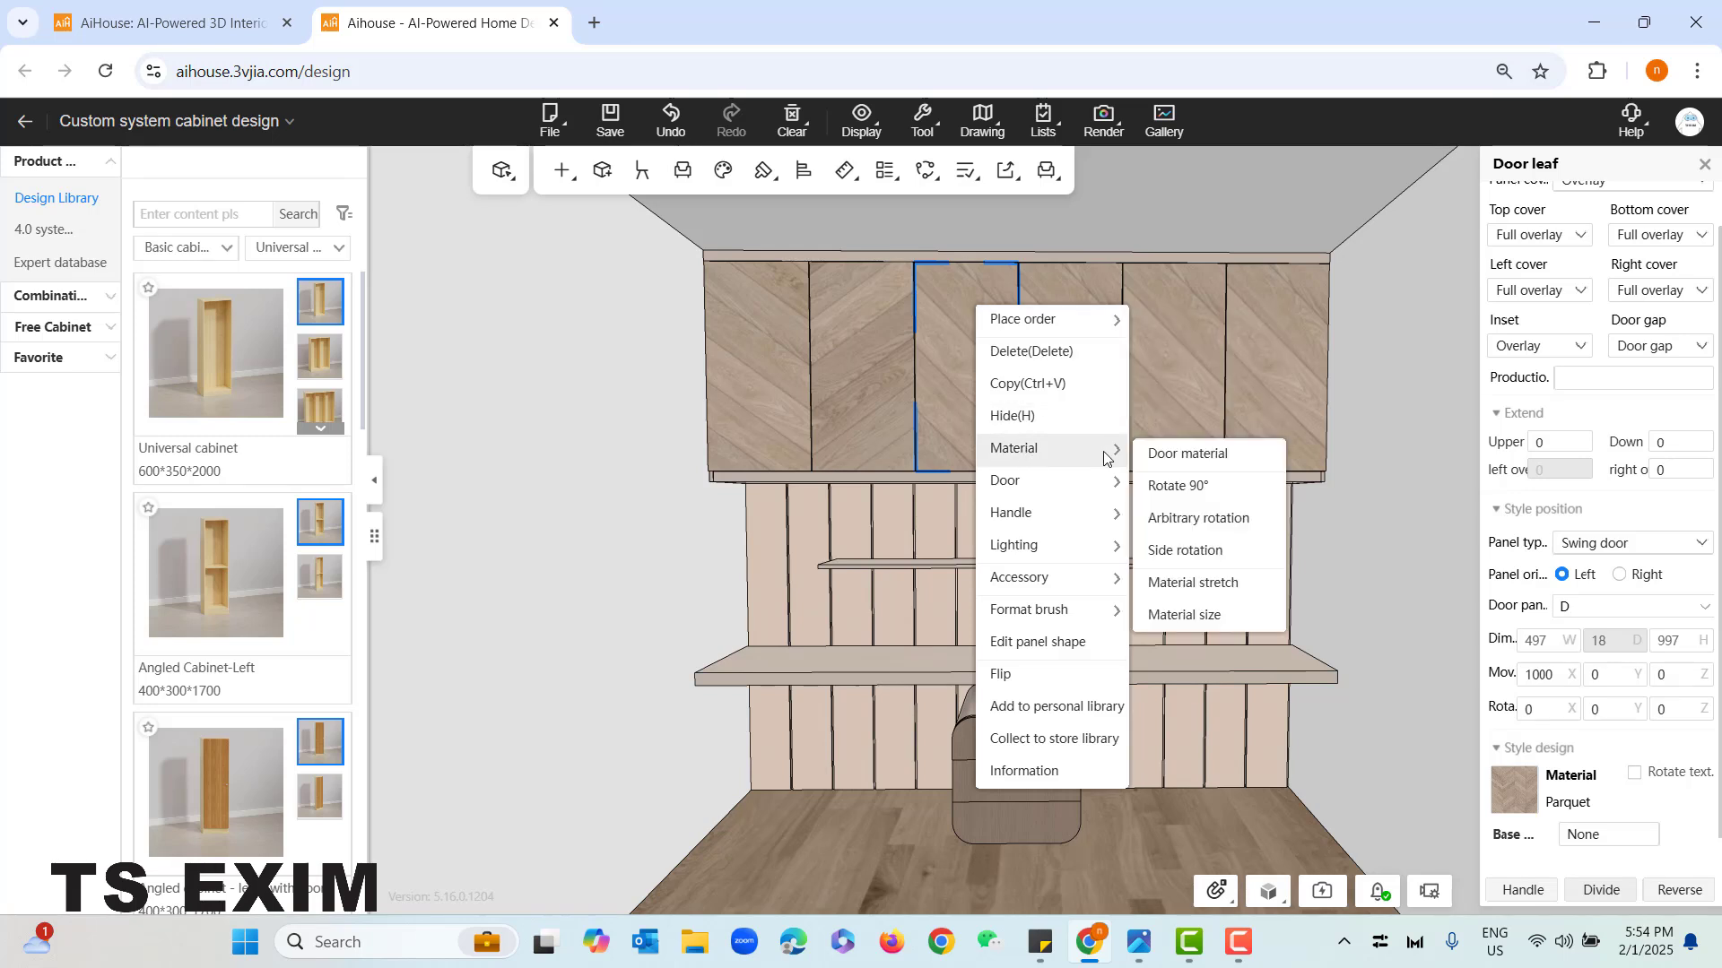
left_click(1216, 615)
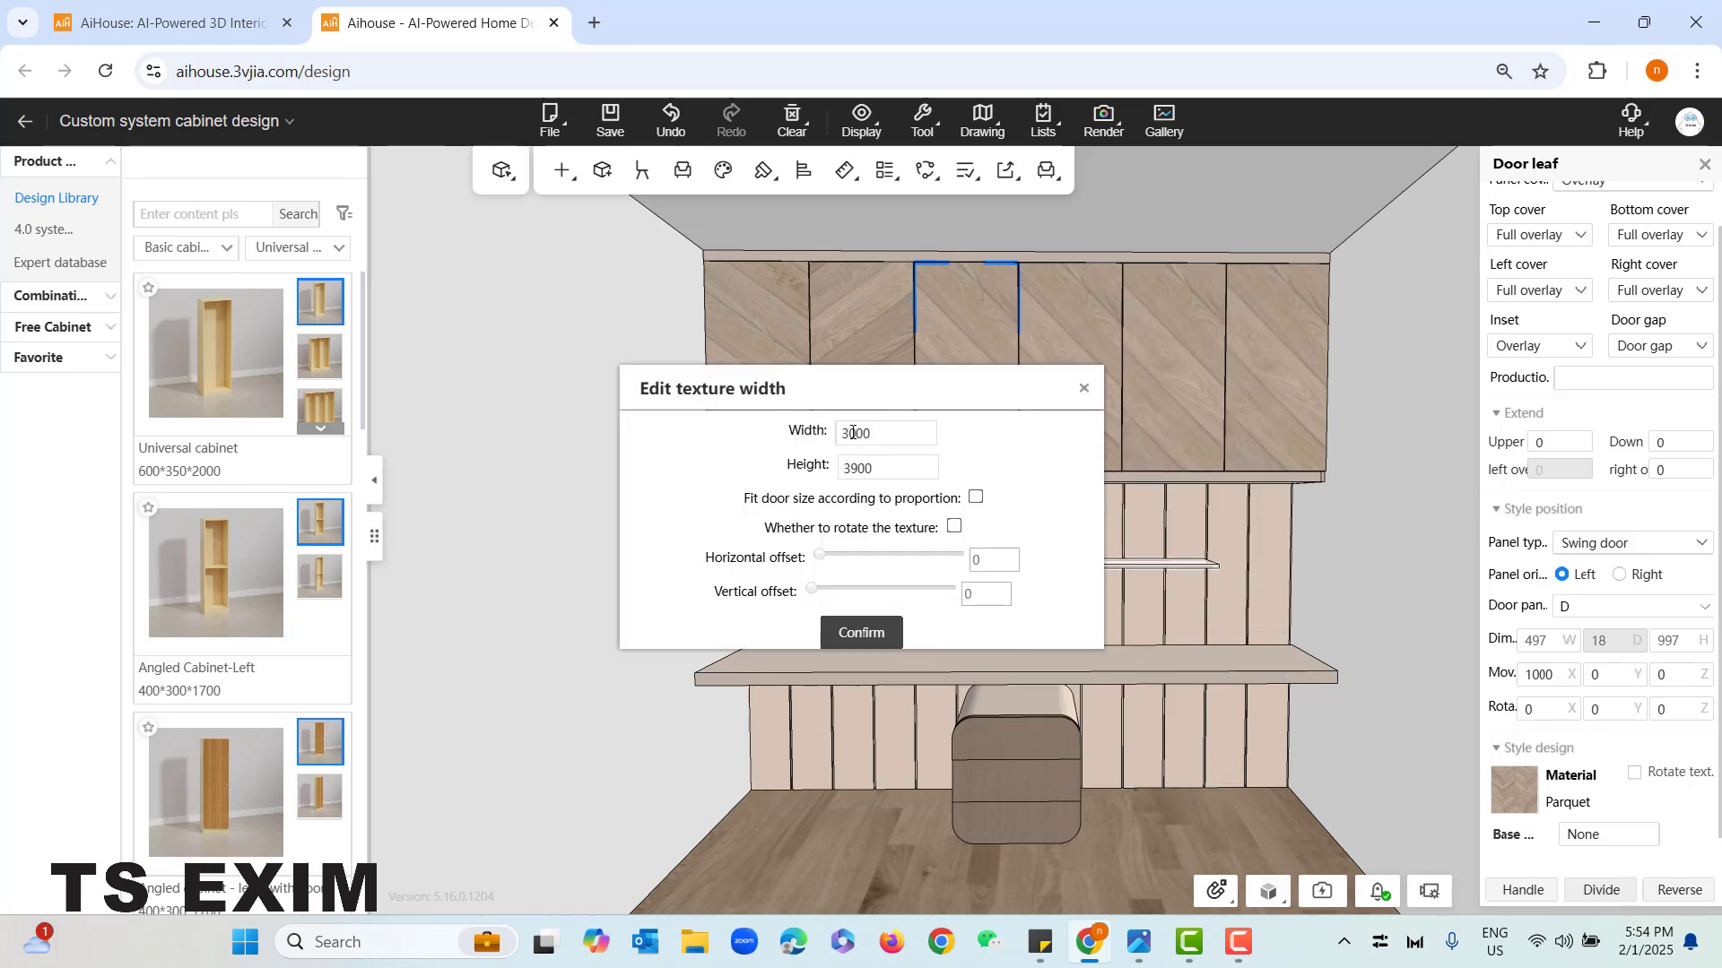
left_click_drag(852, 434, 812, 451)
left_click_drag(859, 438, 847, 445)
left_click(866, 471)
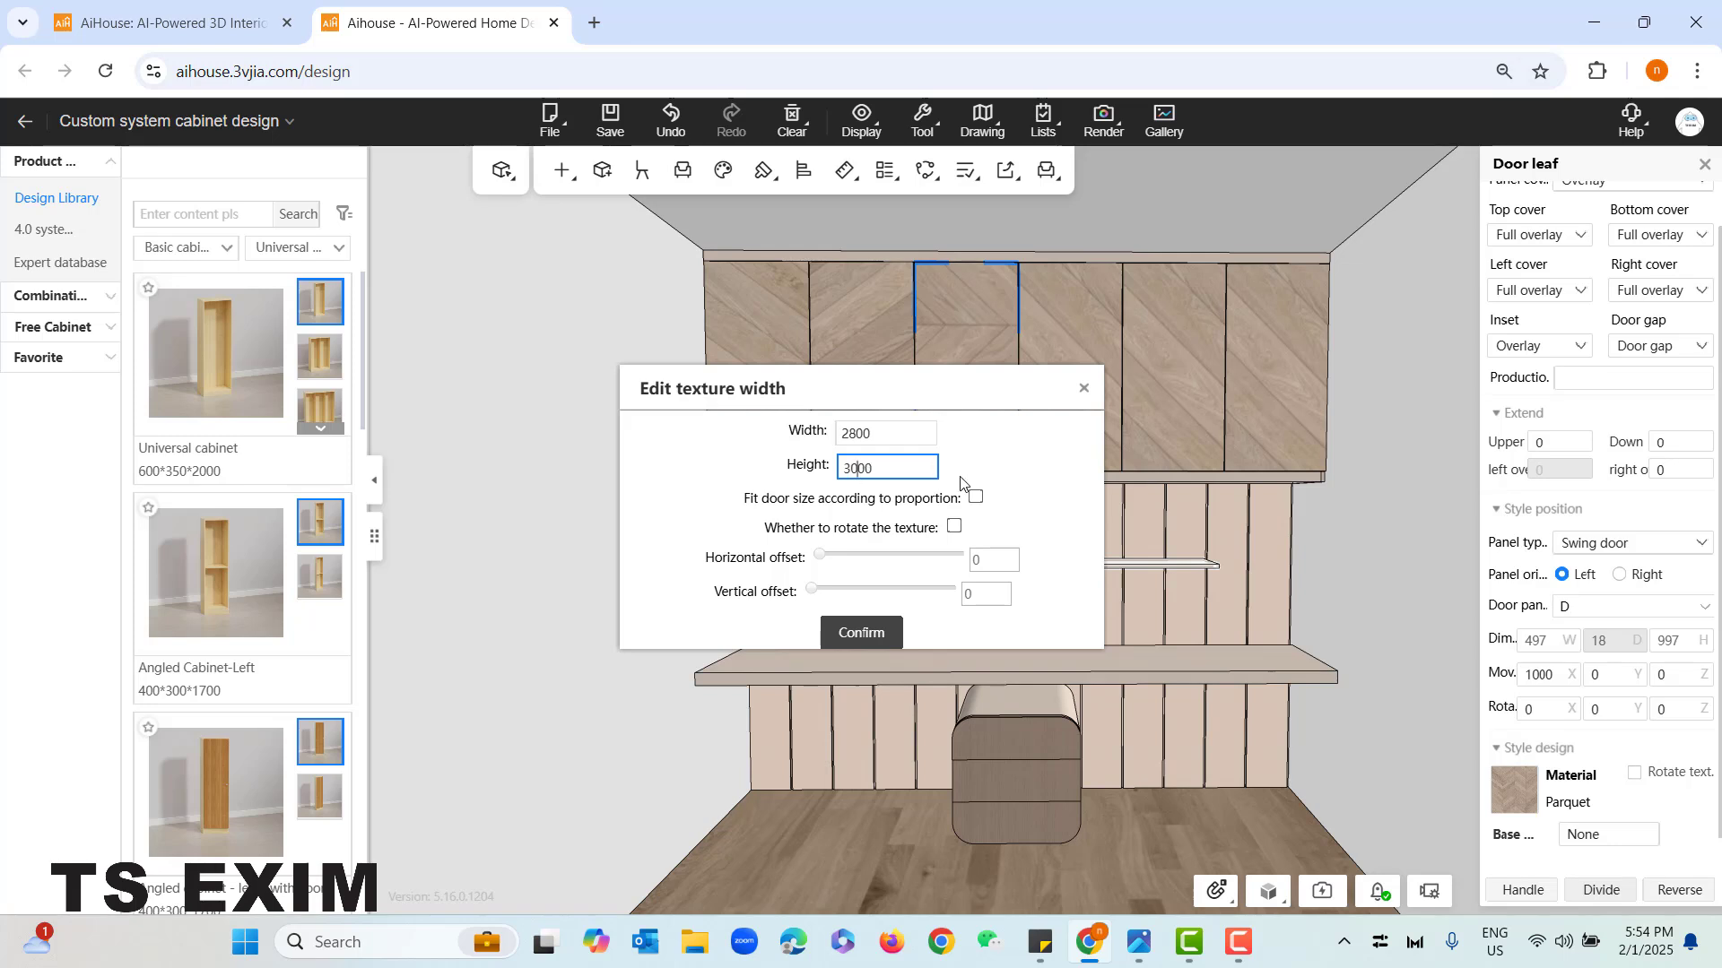
left_click(1482, 386)
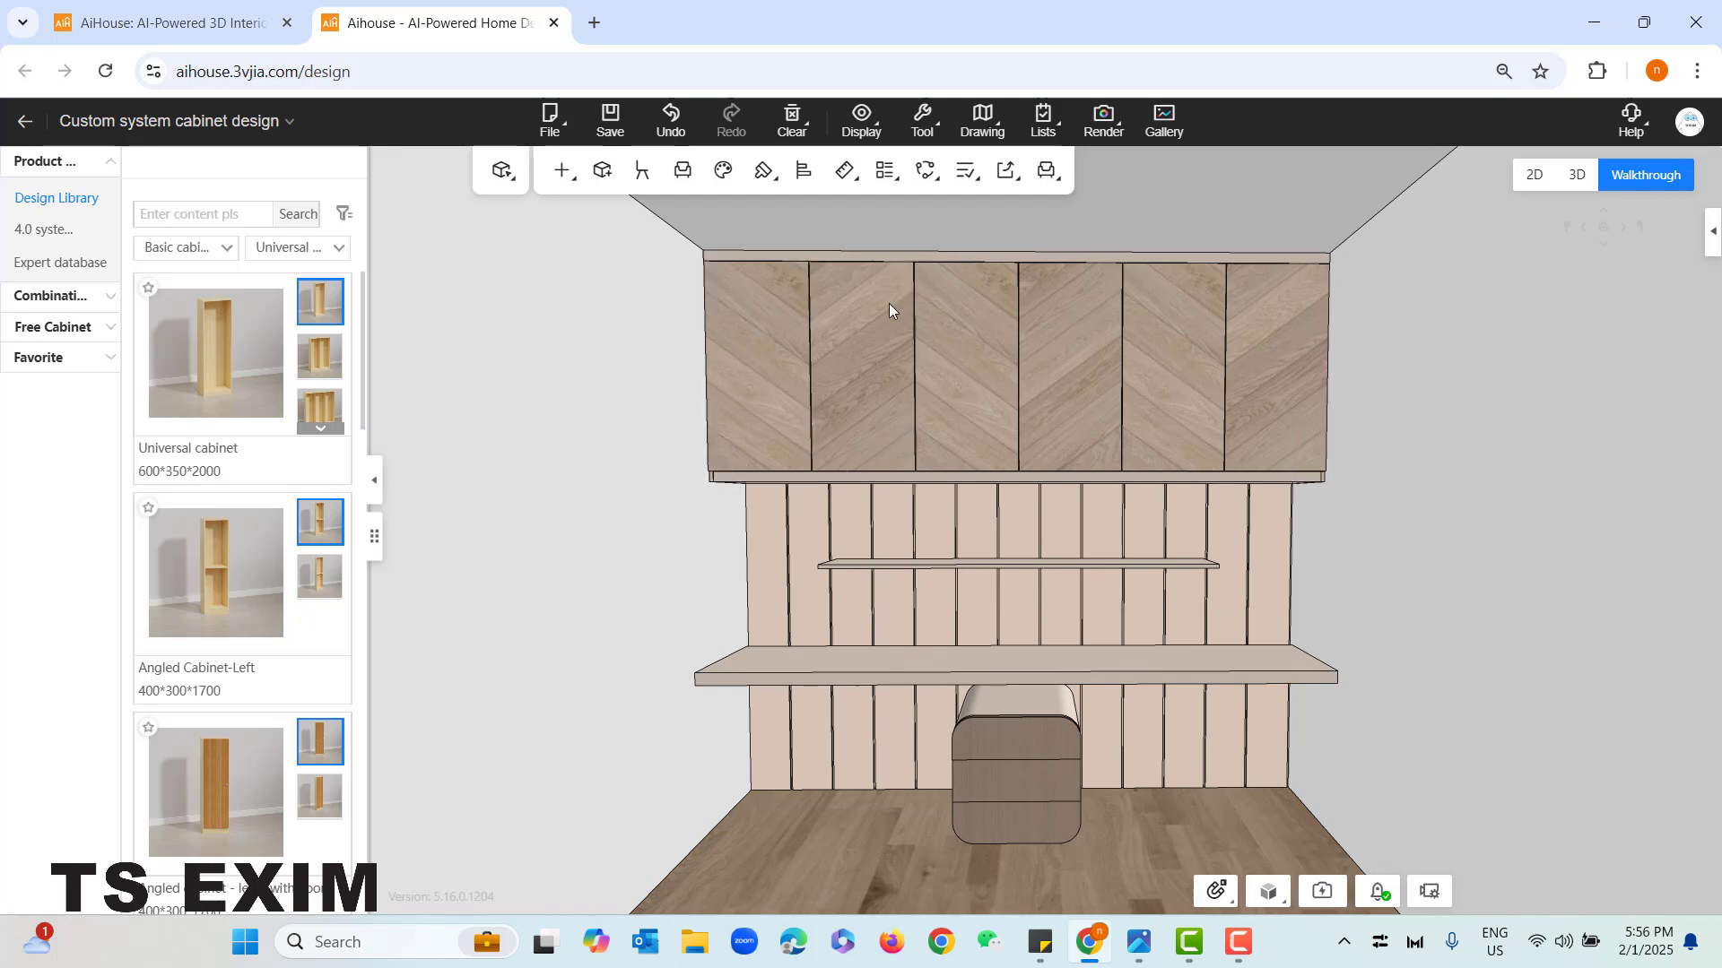
- Leave the custom system cabinet design and open the Decoration category of the cloud library
scroll(1540, 700, "down", 2)
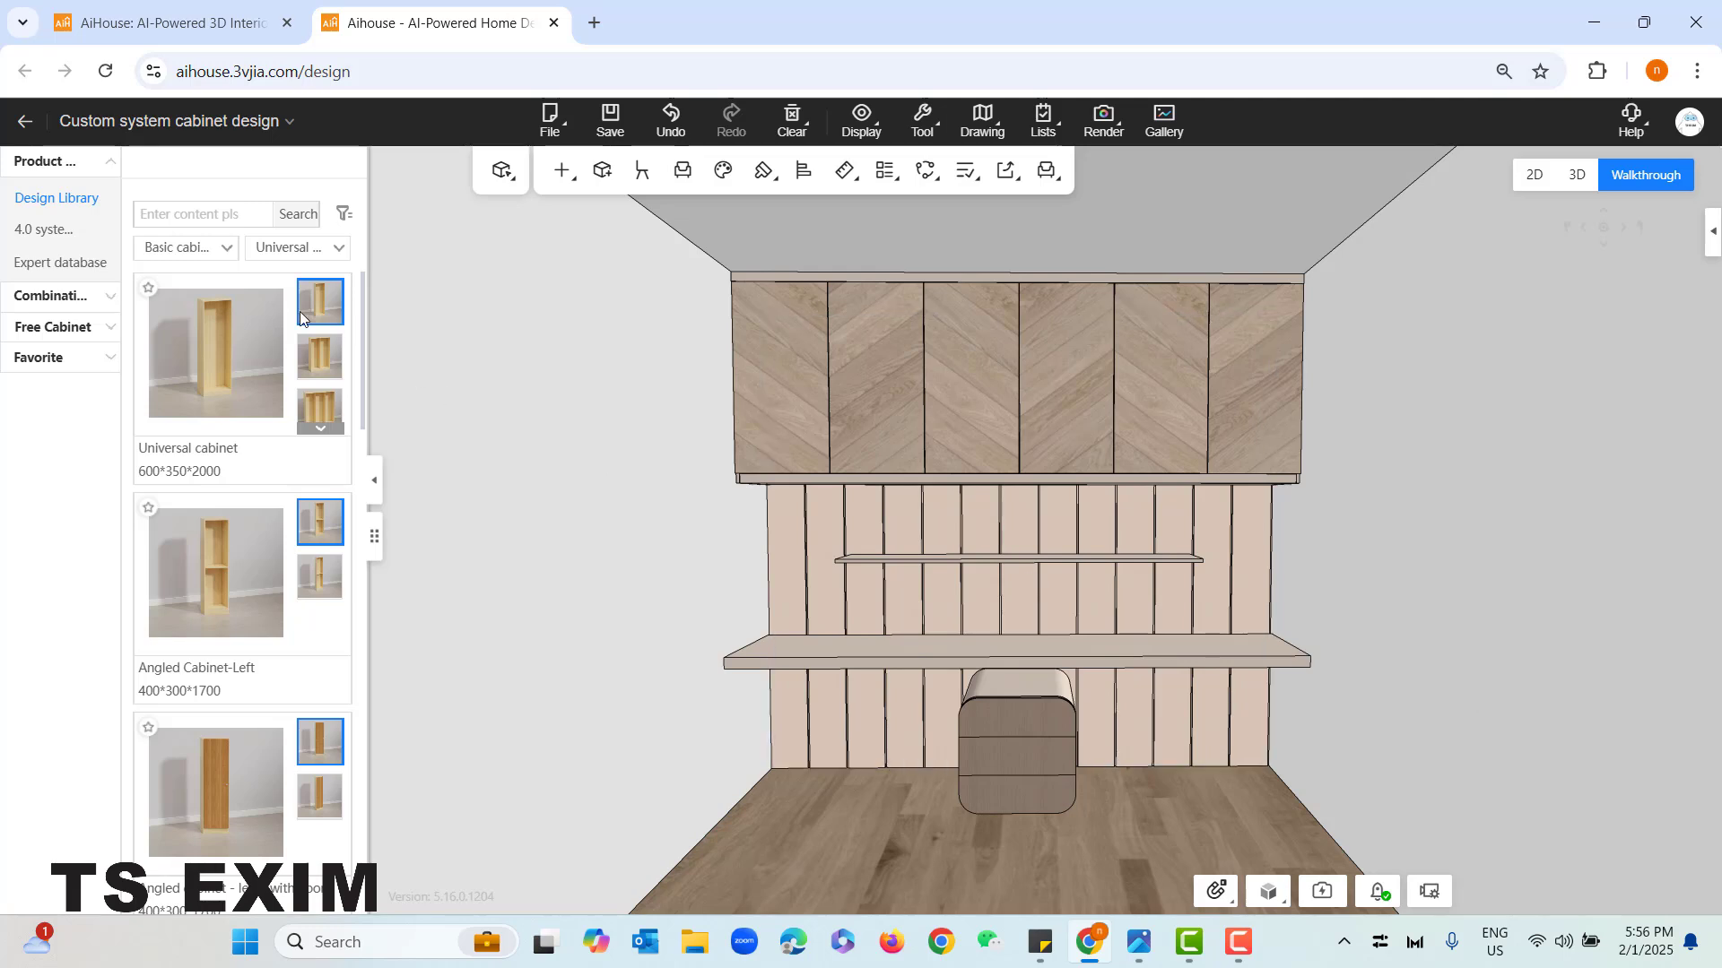
left_click(26, 123)
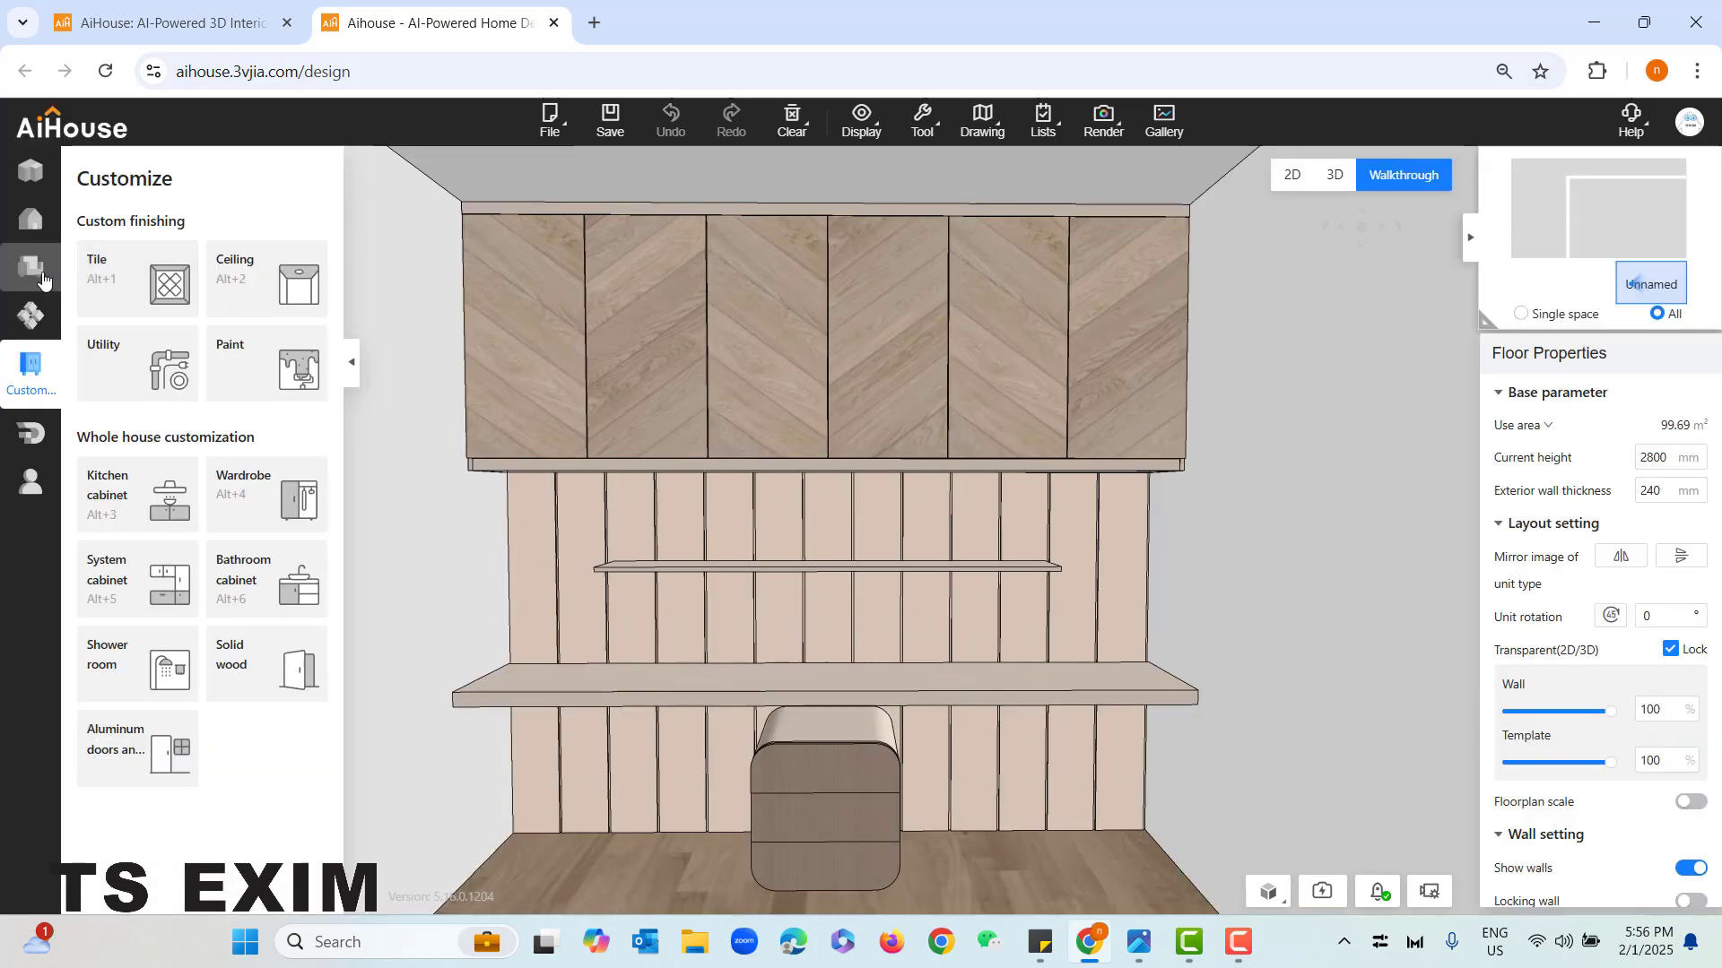
left_click(41, 265)
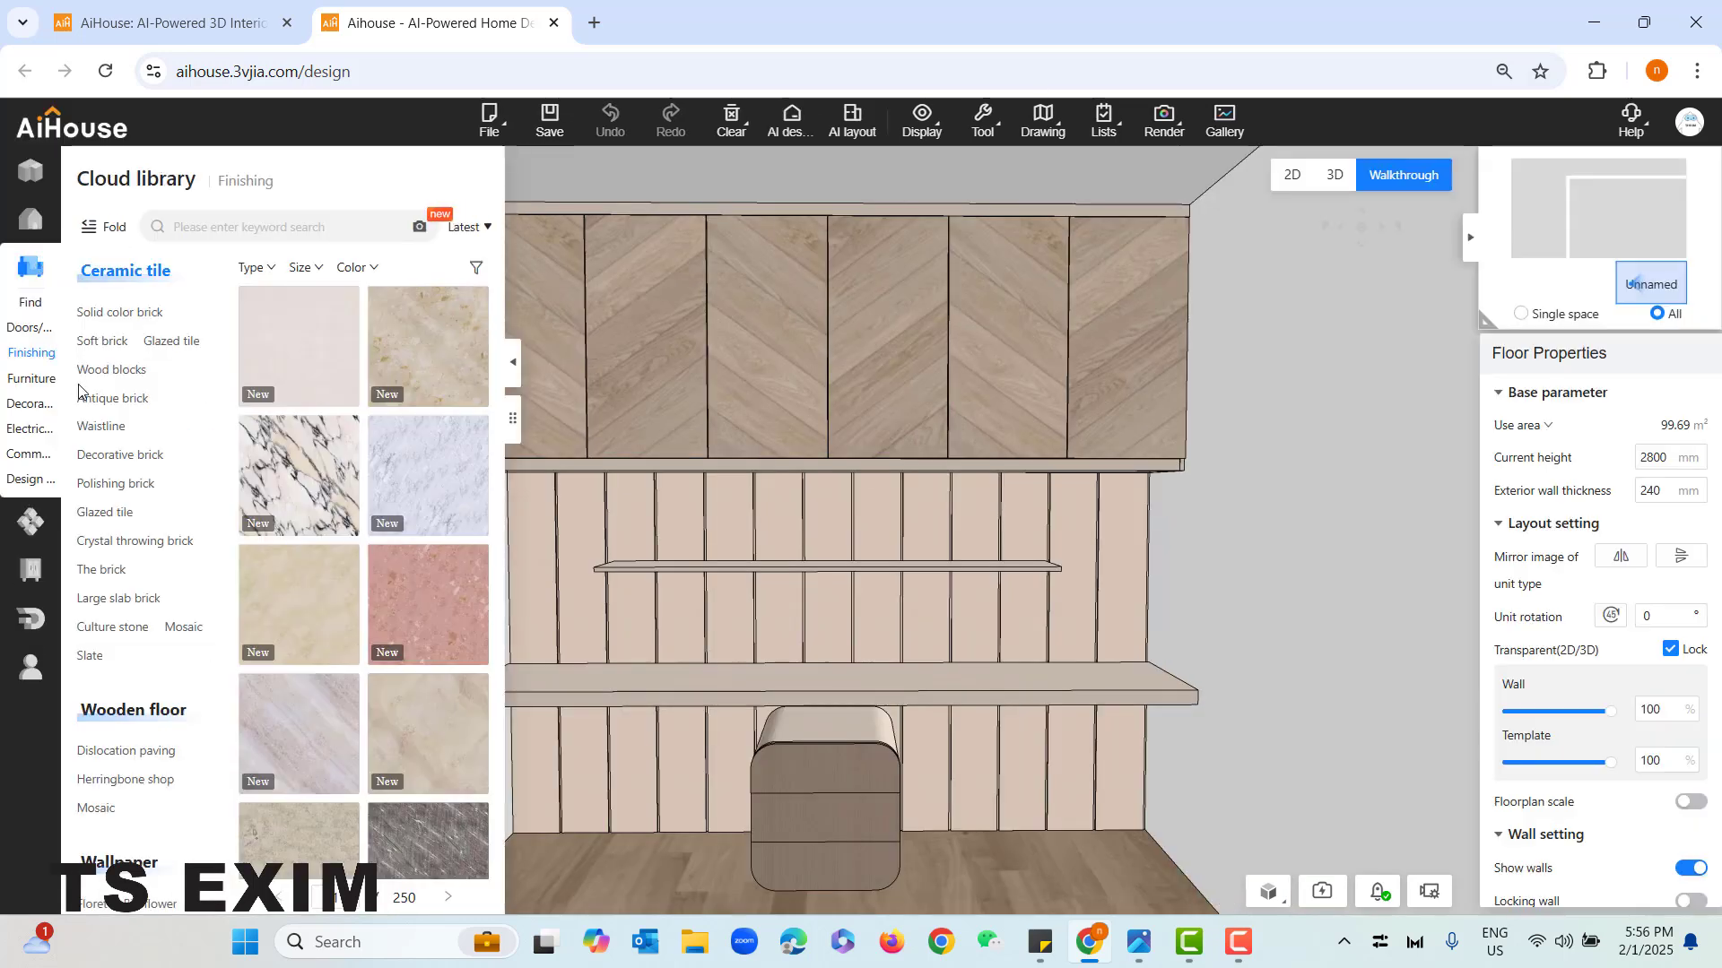
left_click(30, 404)
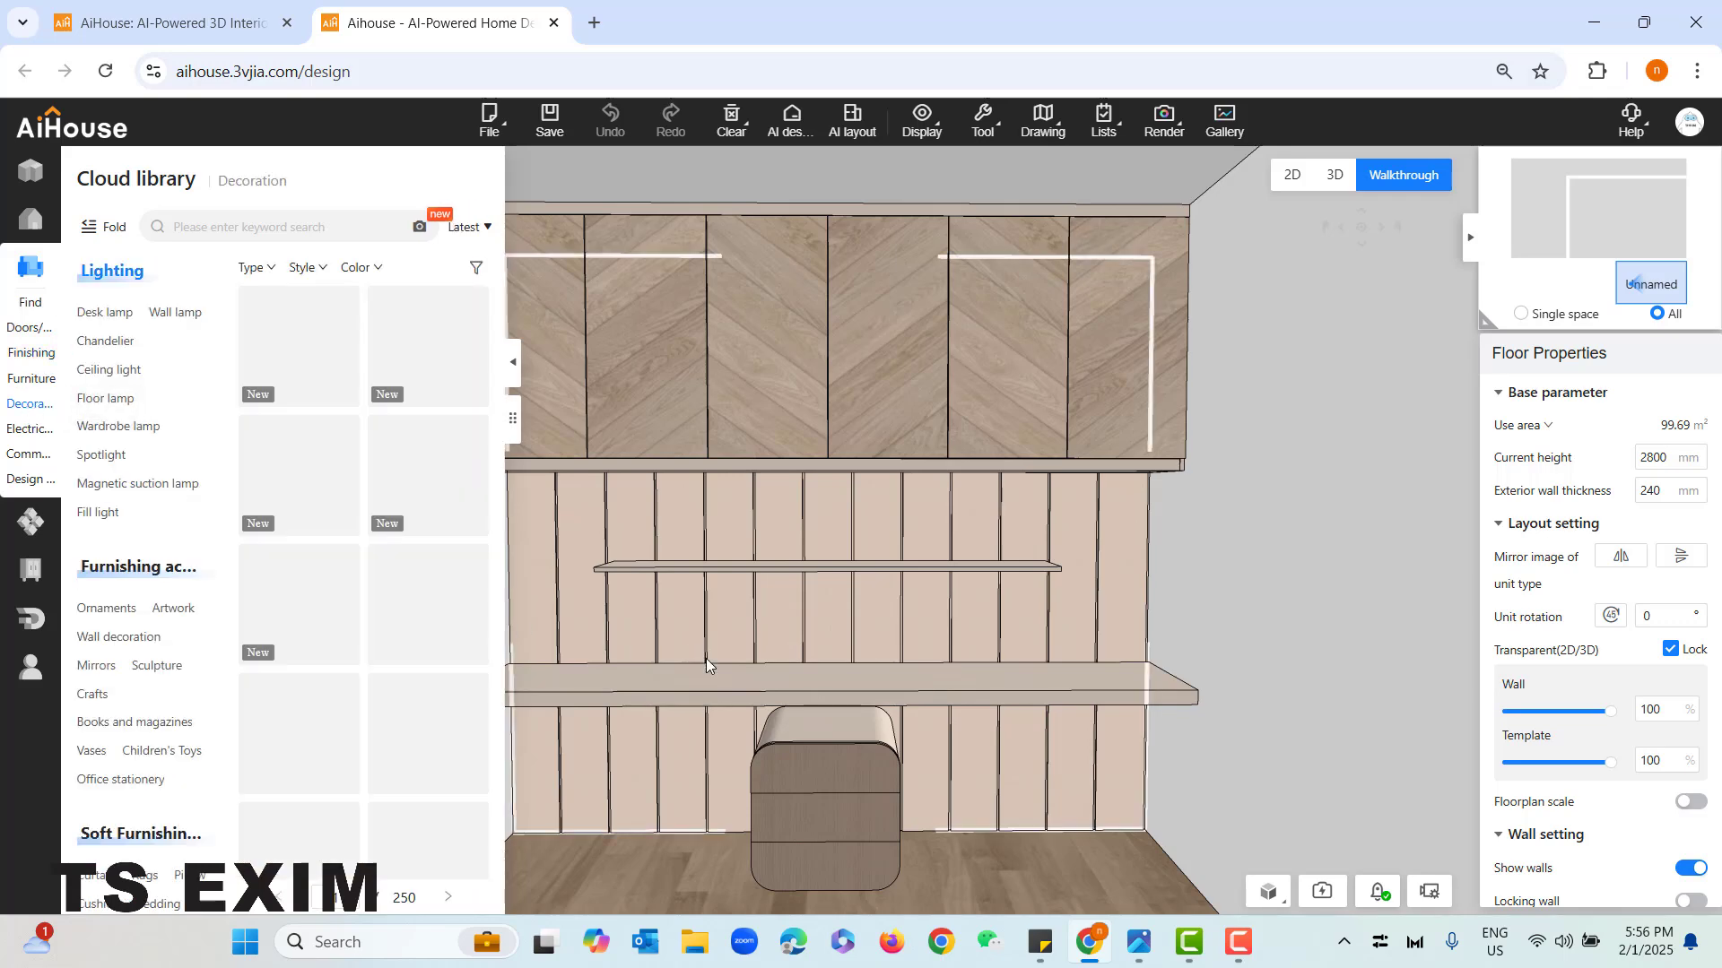
- Place the white pencil holder from Office stationery on the left part of the desktop
scroll(708, 661, "down", 4)
scroll(144, 617, "down", 3)
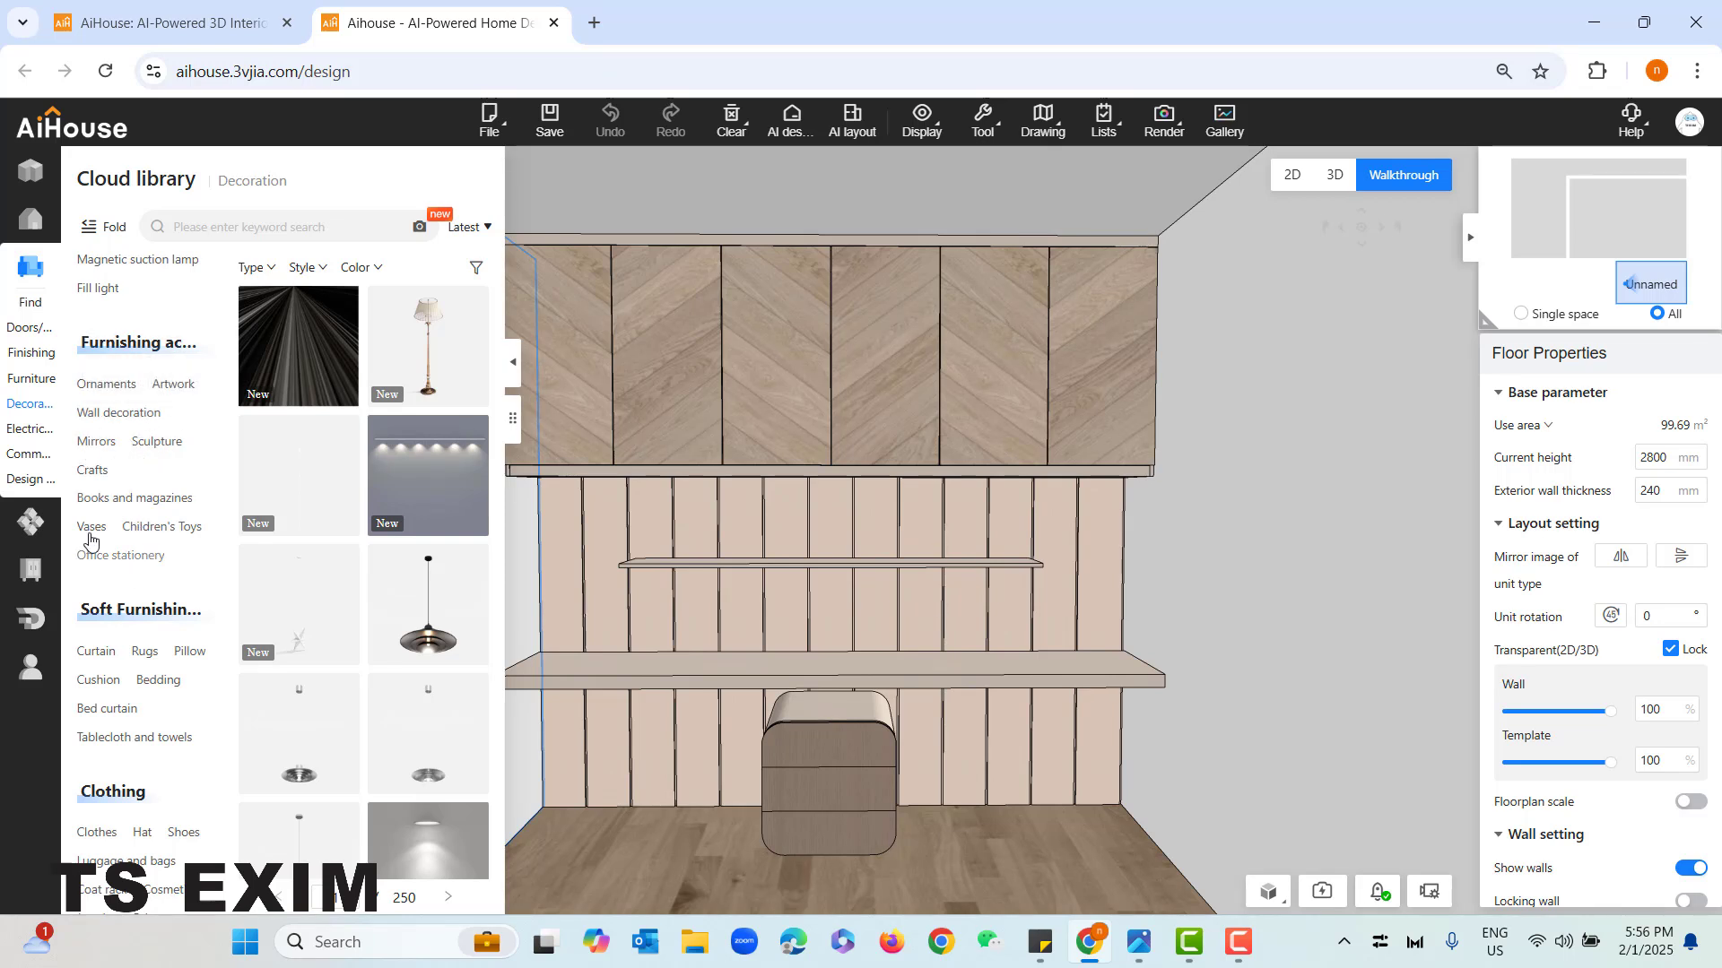
left_click(117, 499)
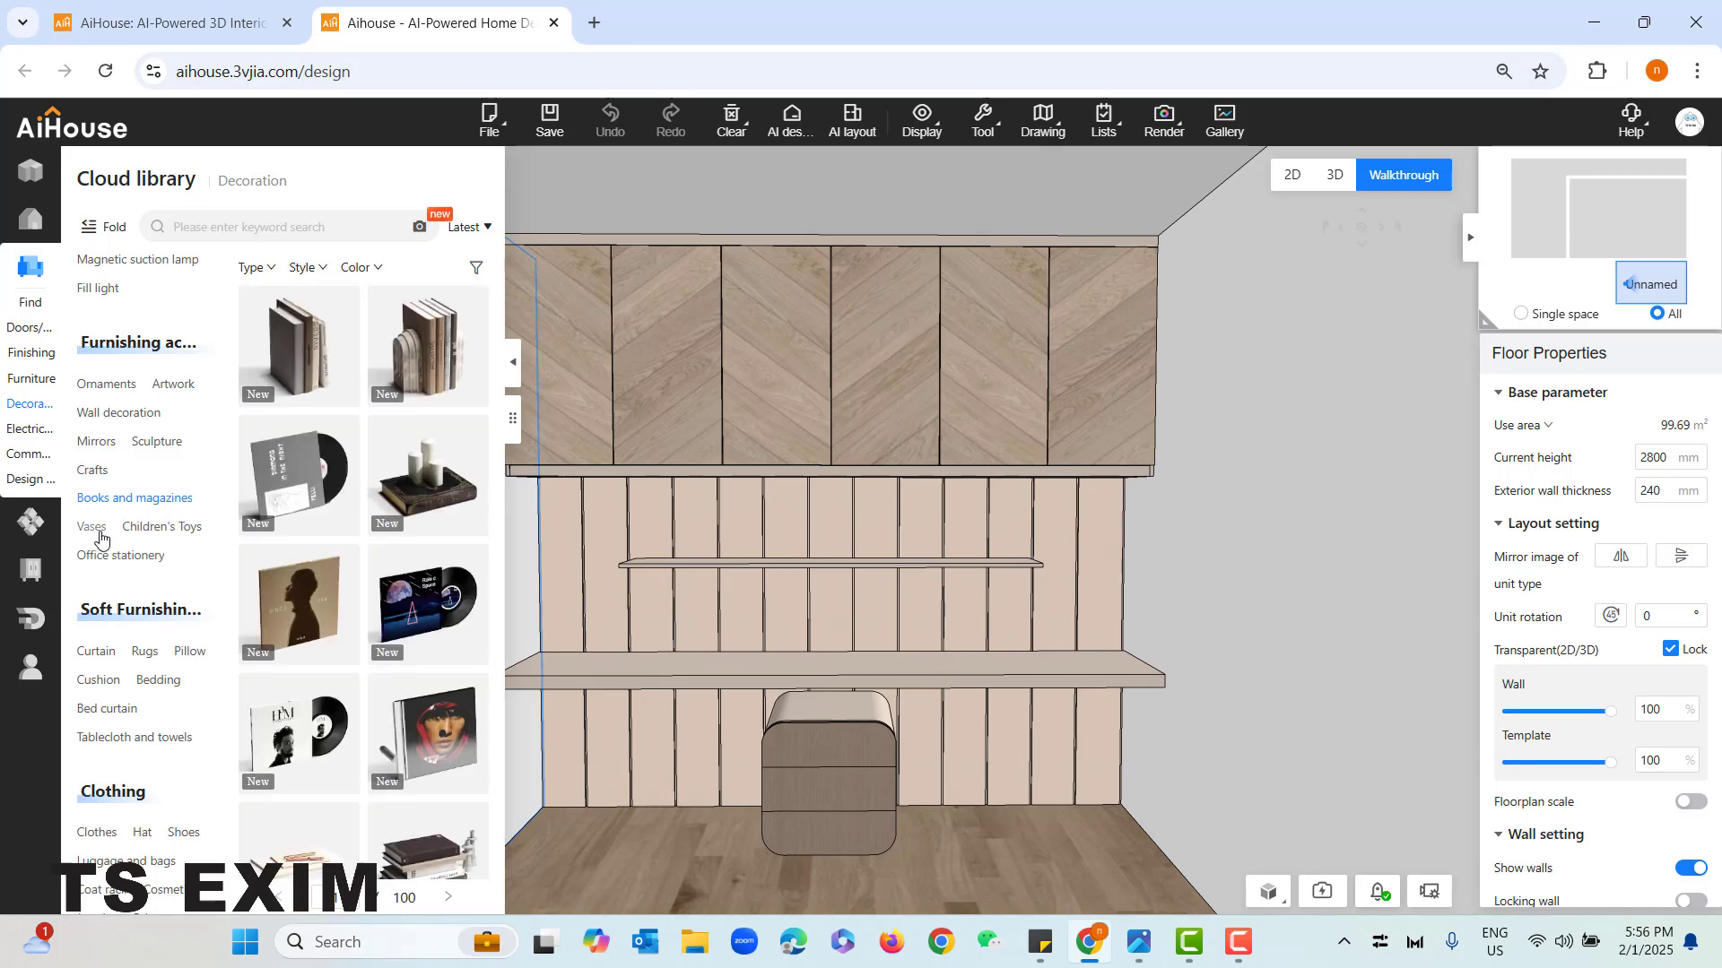
left_click(121, 556)
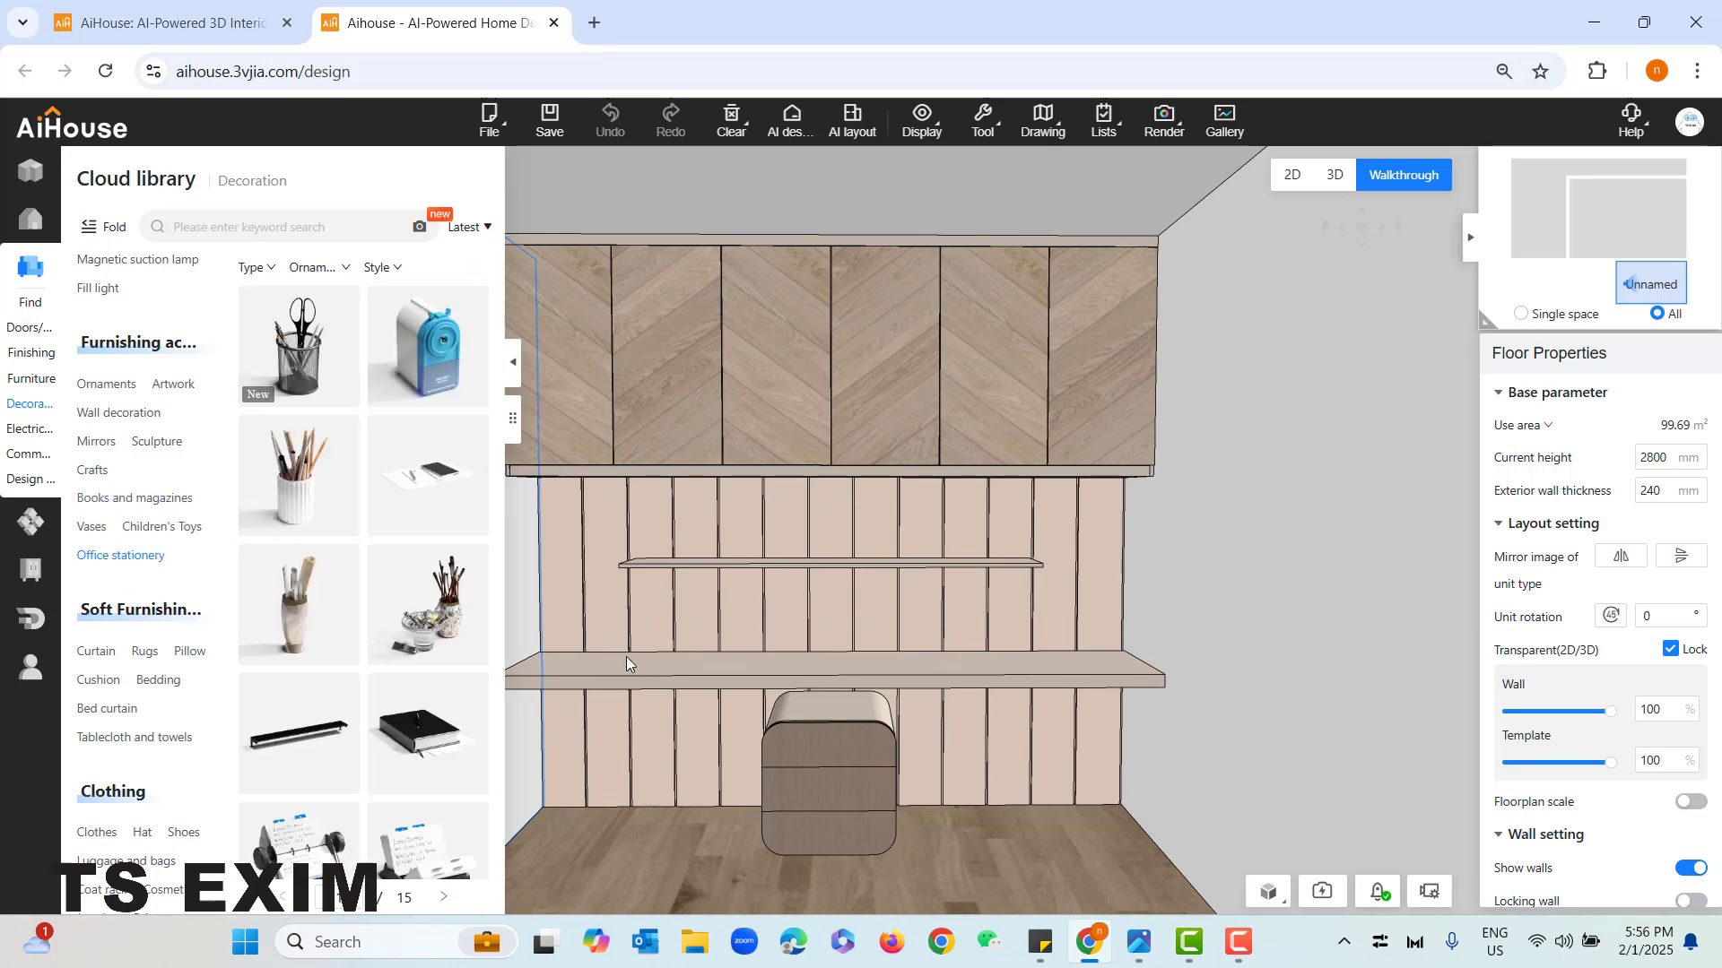
left_click_drag(595, 815, 612, 777)
left_click_drag(338, 460, 684, 605)
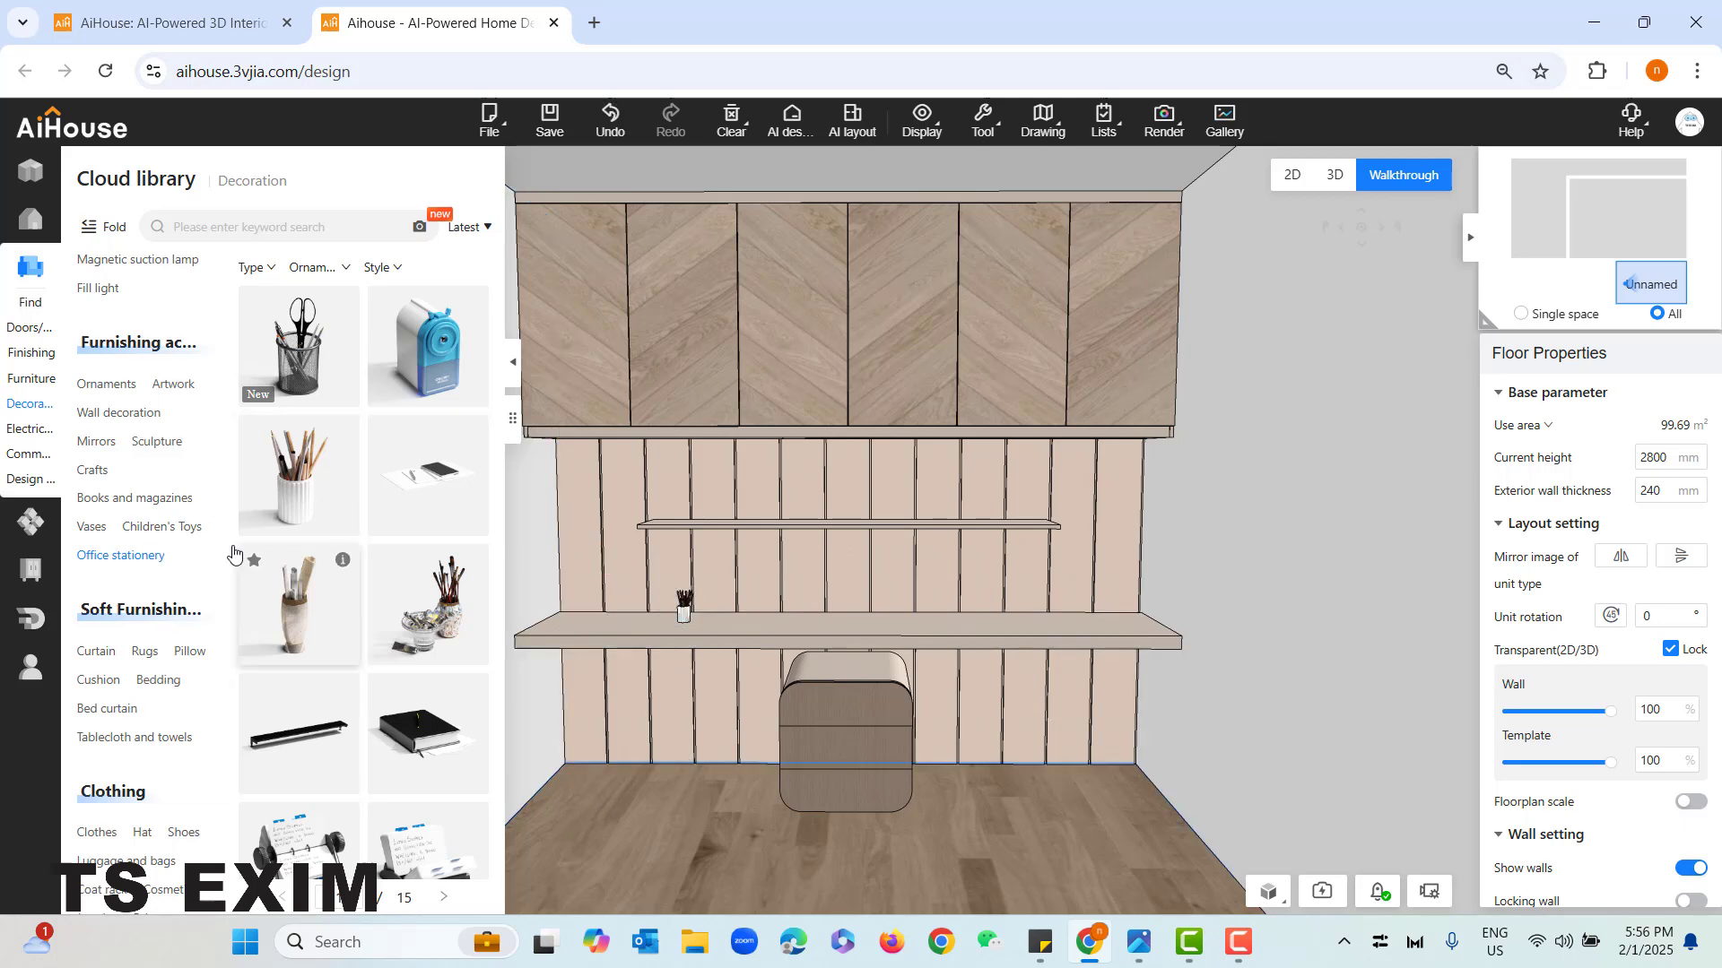
- Place the grey armless-leg writing chair from the Furniture library's Writing chair category in front of the desk's left half
left_click(34, 382)
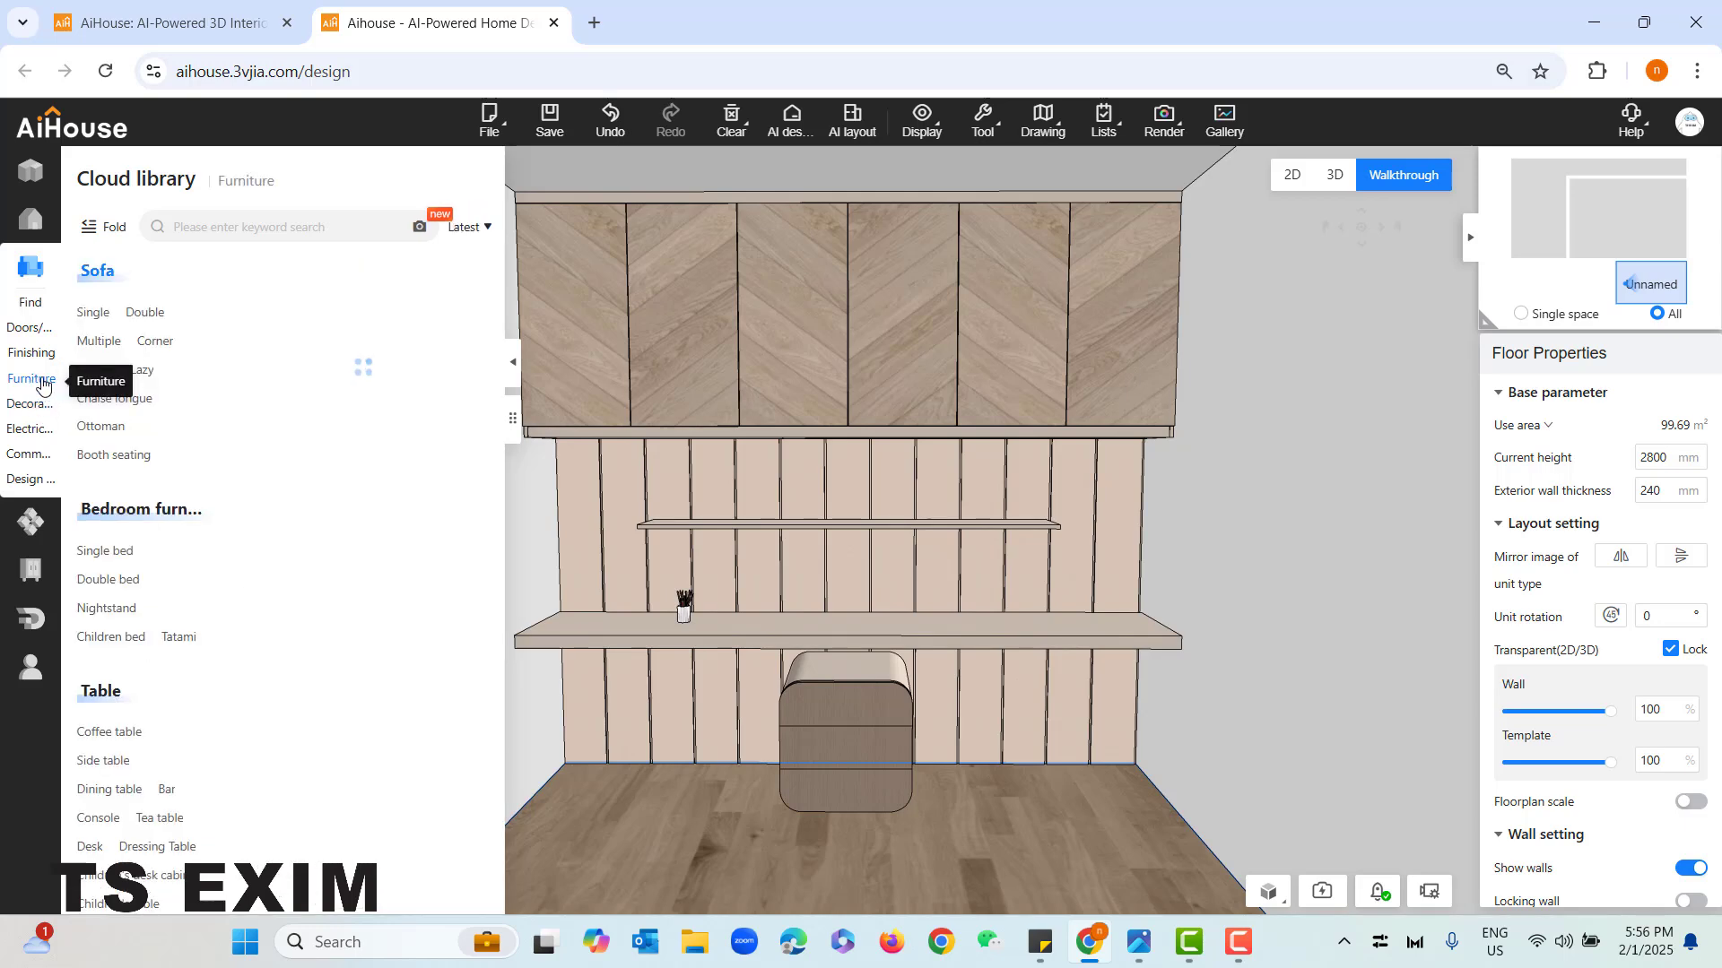
scroll(151, 587, "down", 1)
scroll(153, 588, "down", 5)
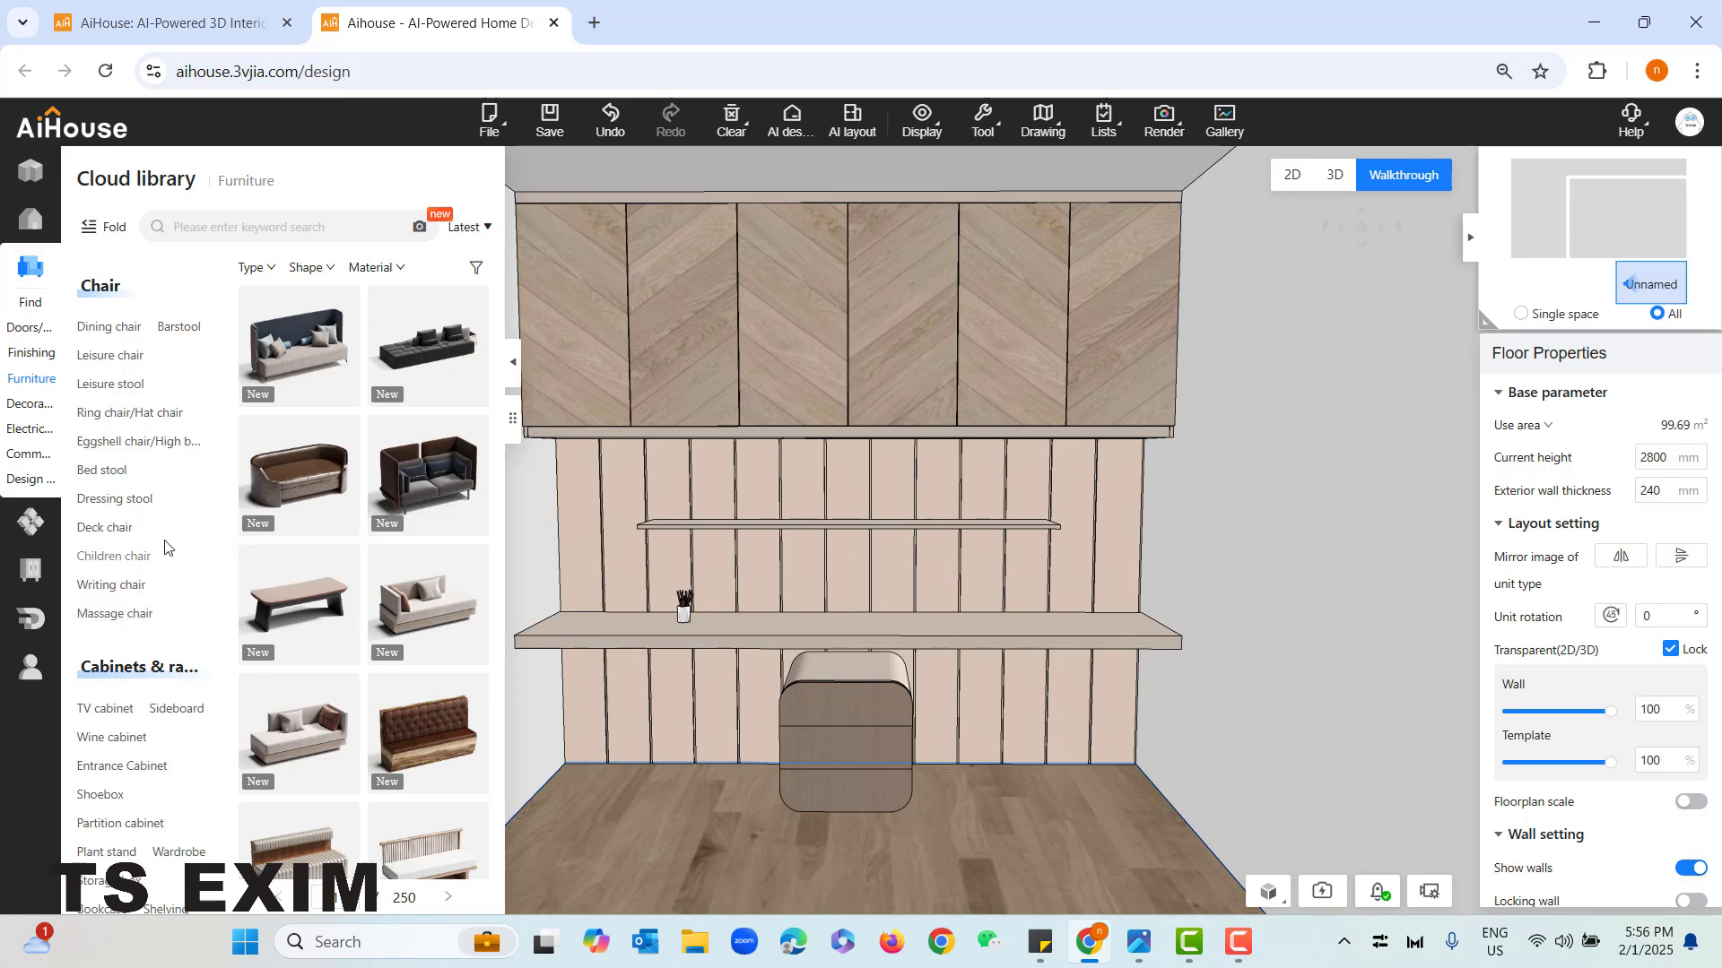
left_click(112, 585)
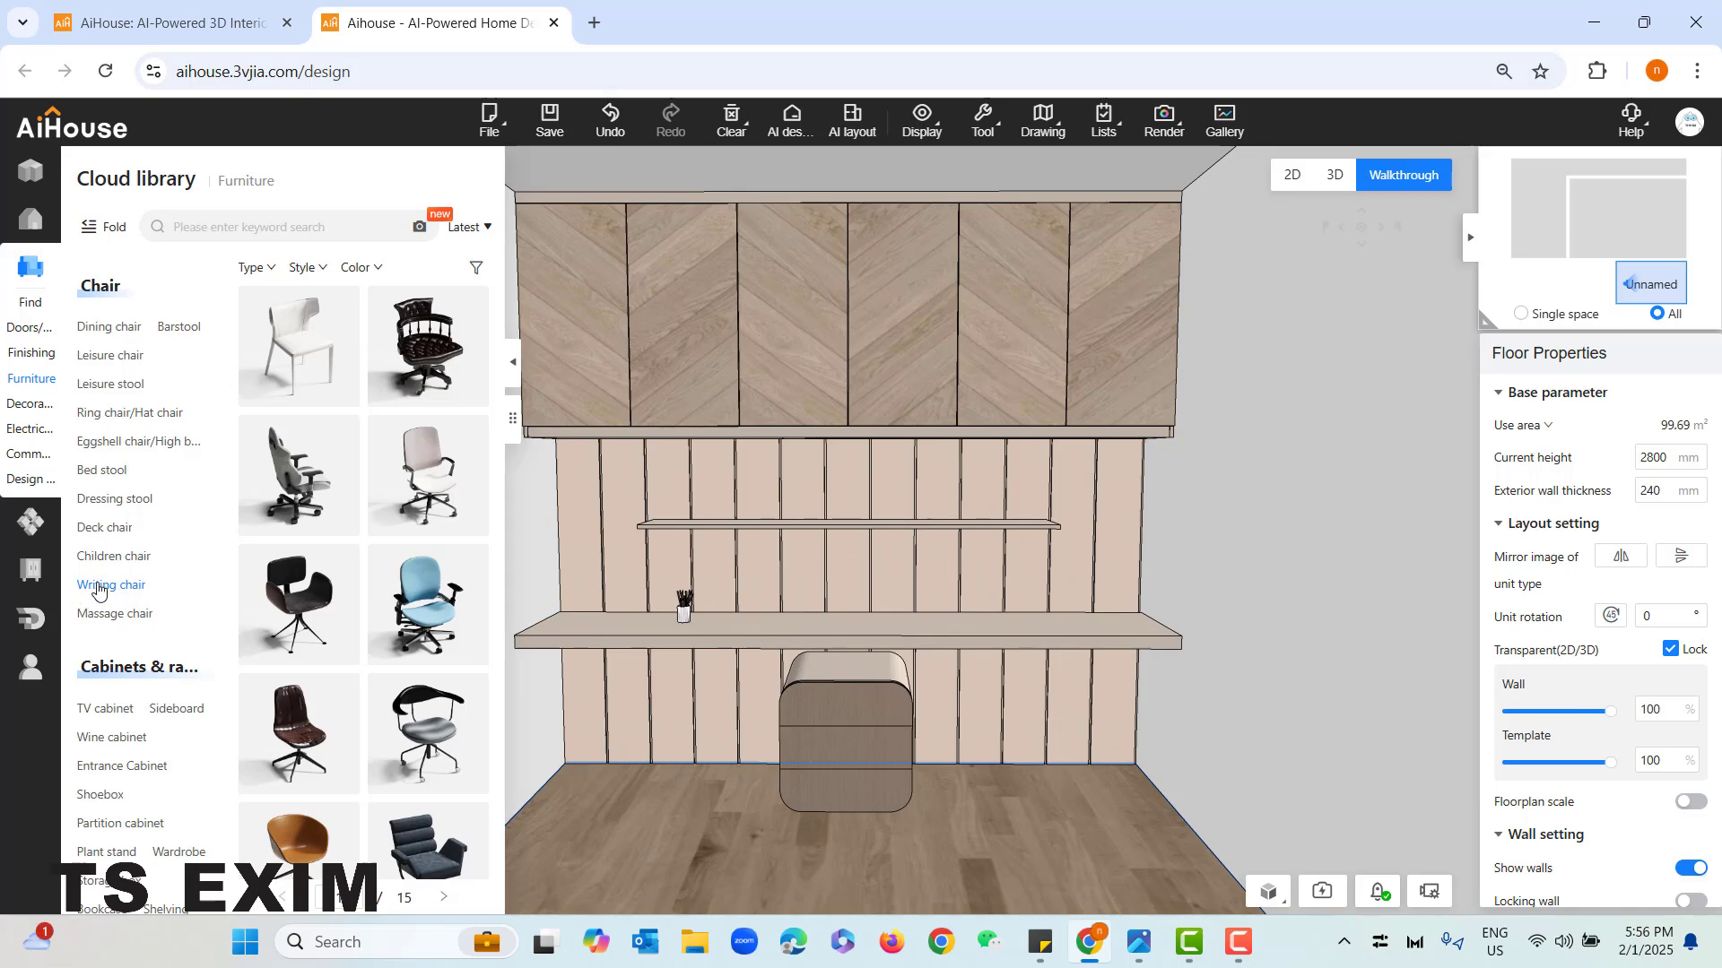
scroll(356, 634, "down", 5)
scroll(356, 635, "down", 1)
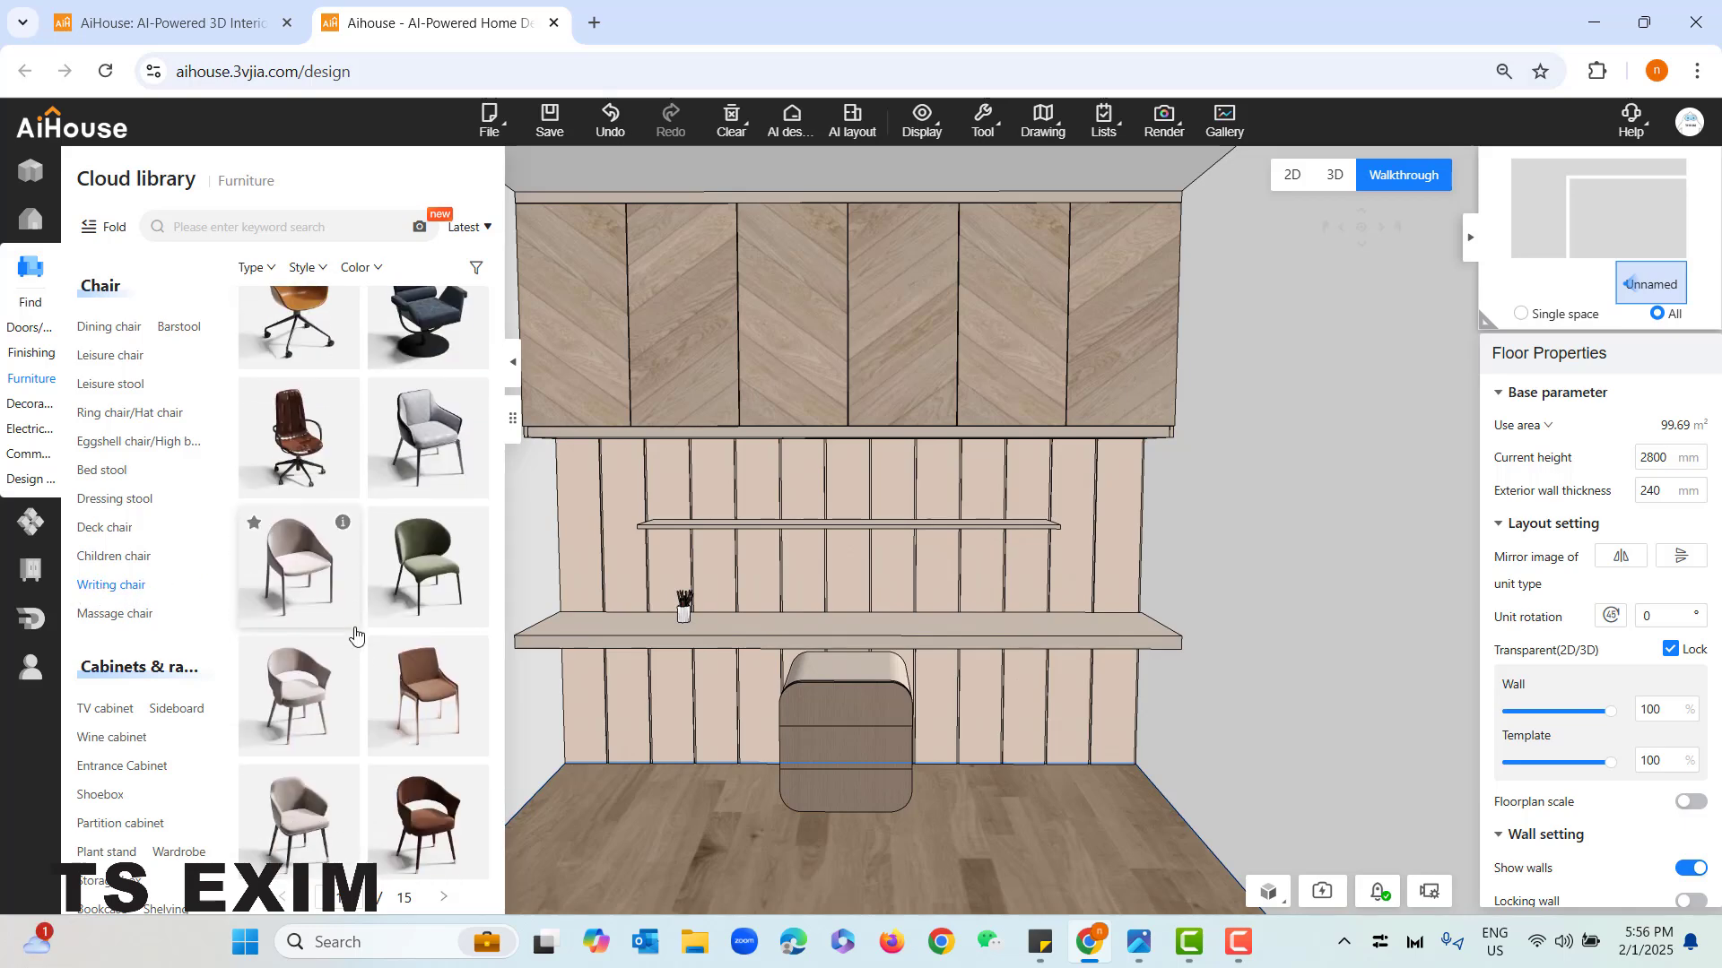
left_click_drag(643, 746, 641, 681)
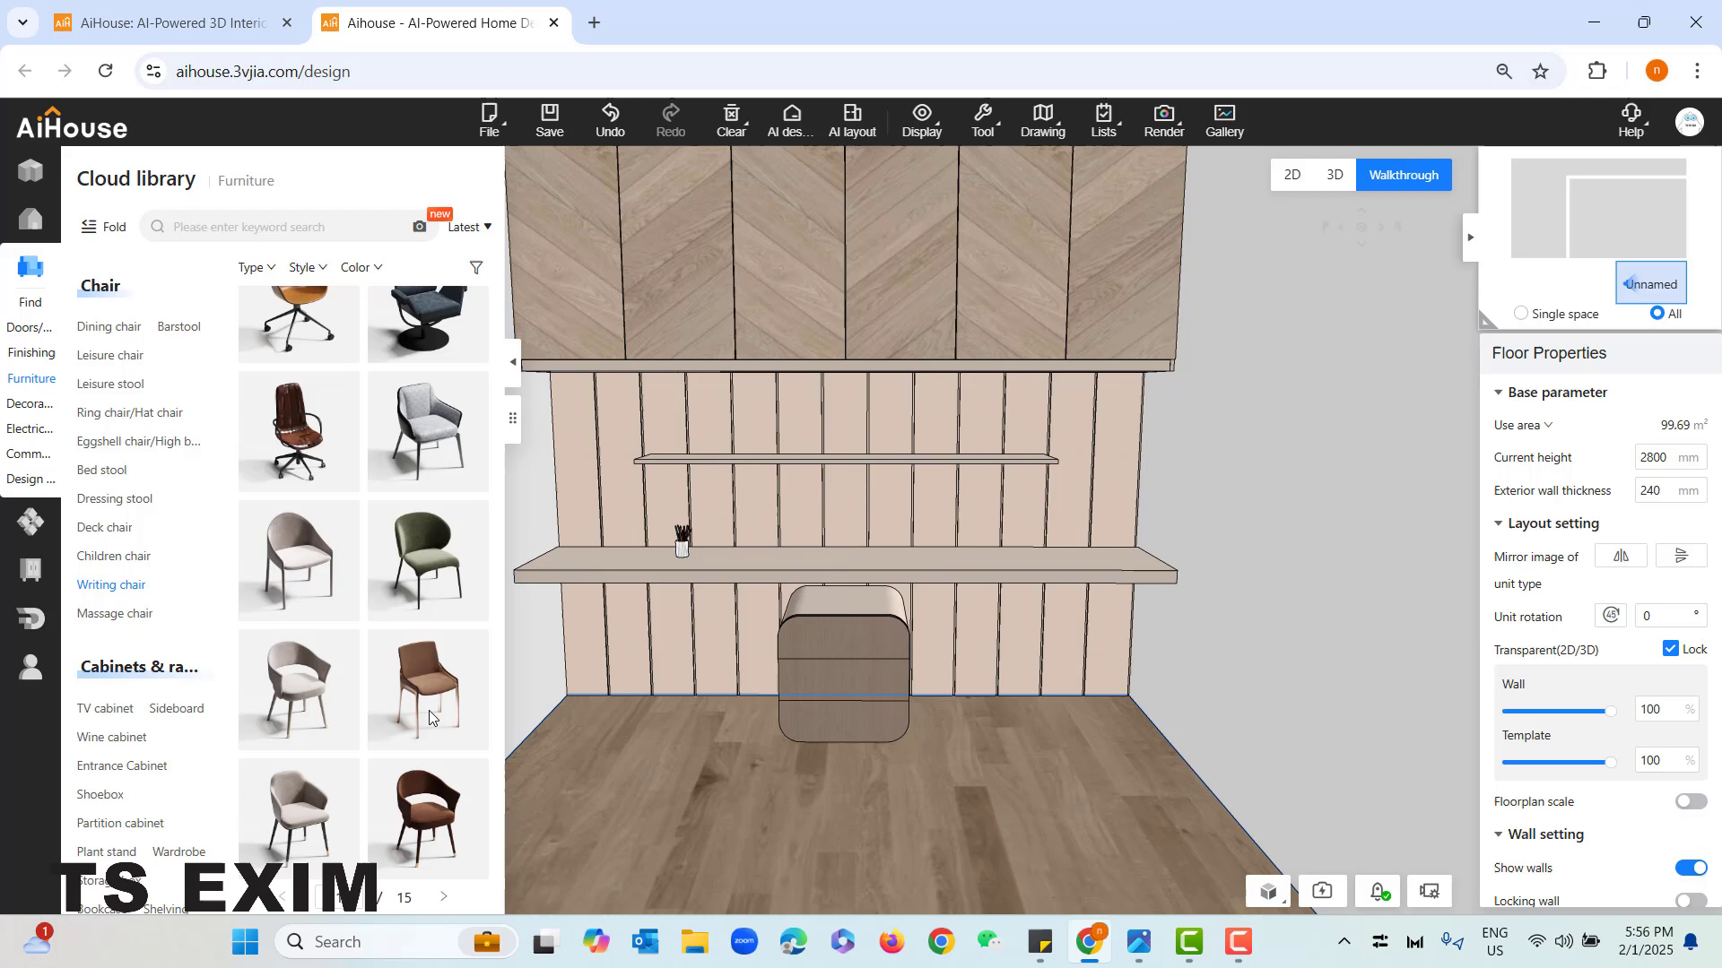
left_click(299, 561)
left_click(637, 712)
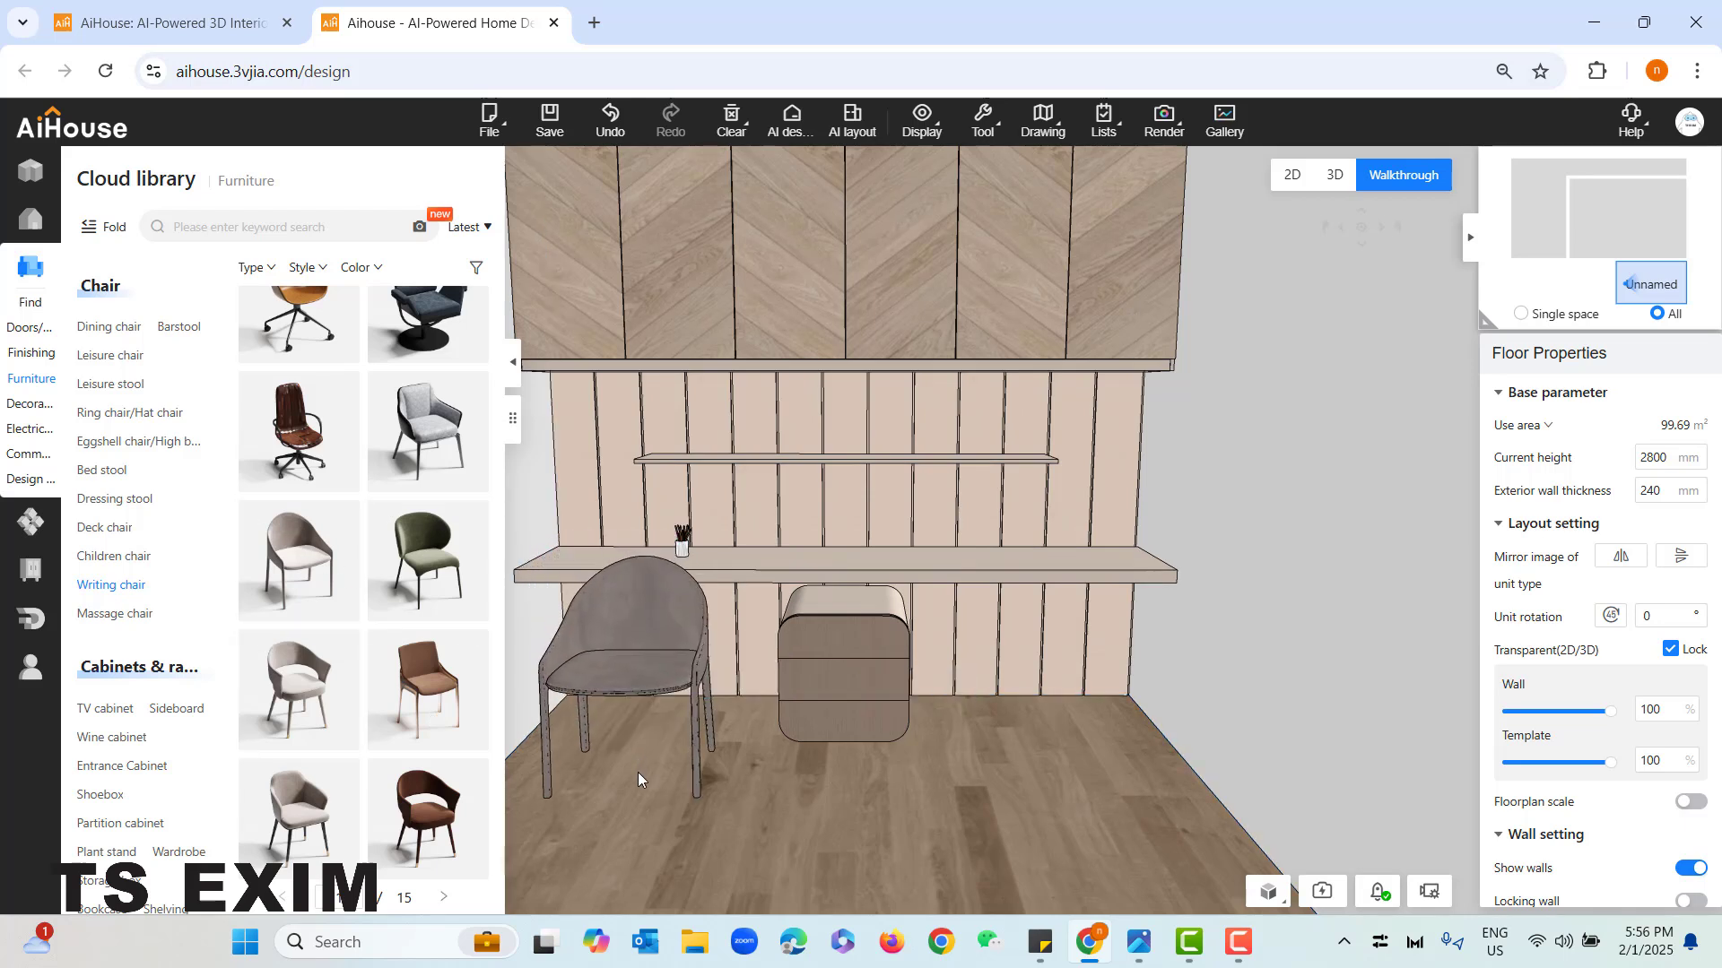
- Rotate the writing chair at the desk's left half to a 45° angle
left_click(583, 717)
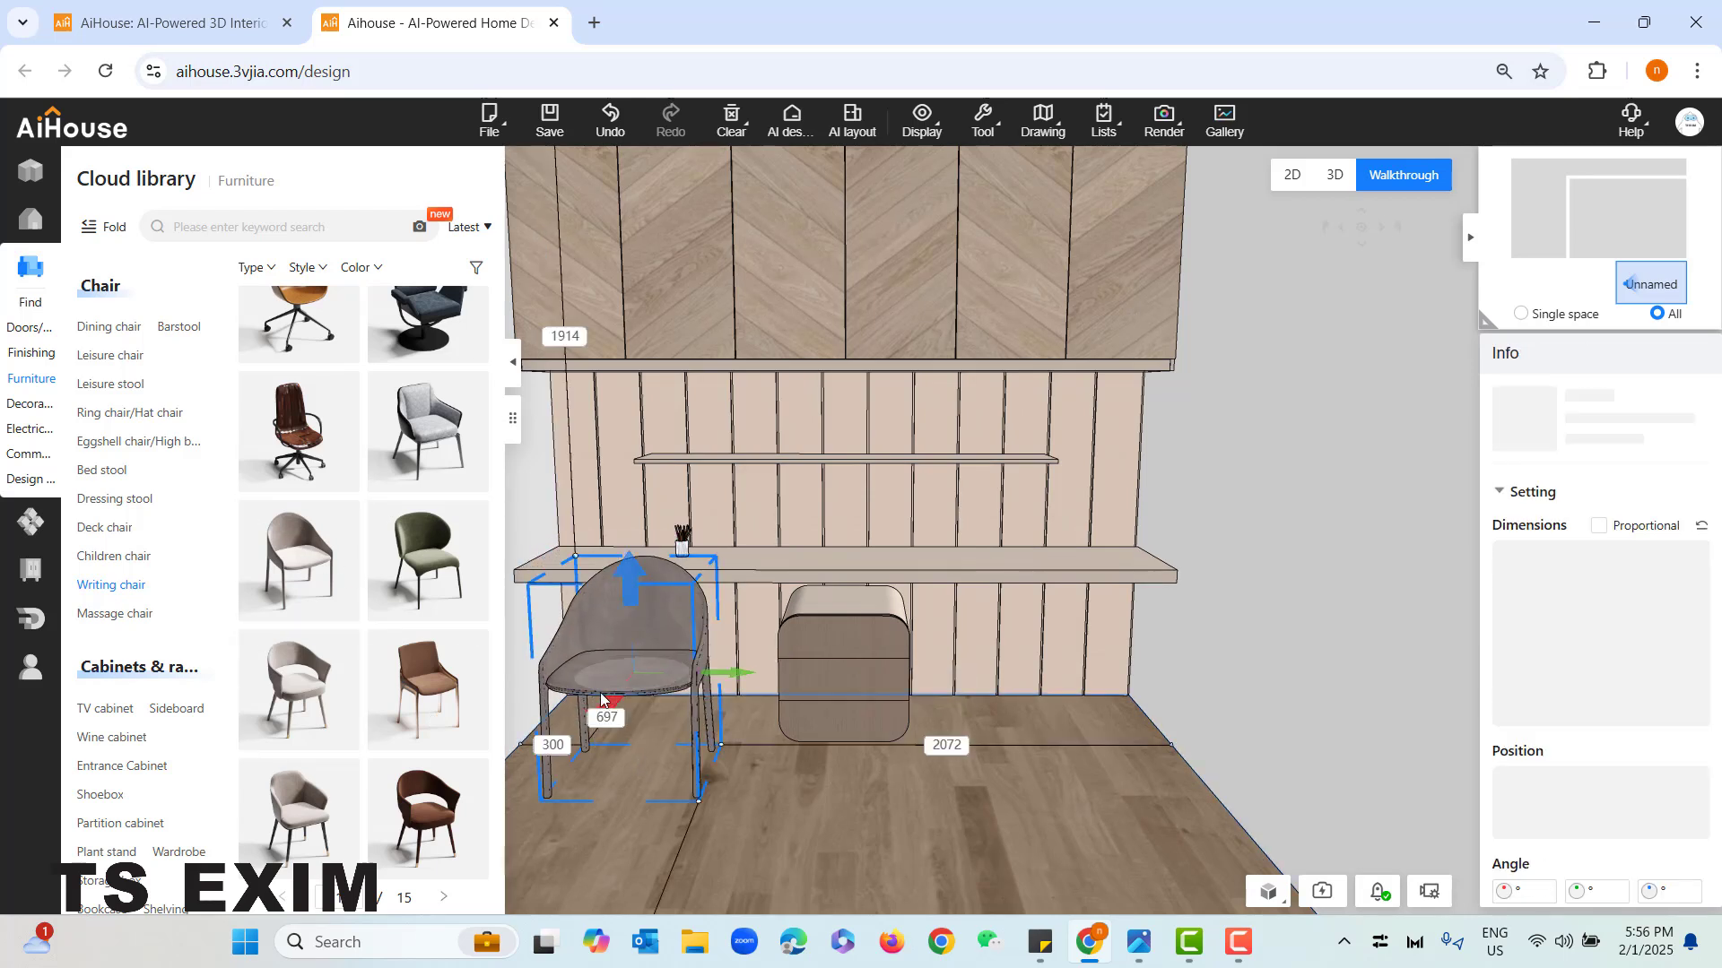
left_click_drag(631, 809, 616, 805)
left_click(635, 629)
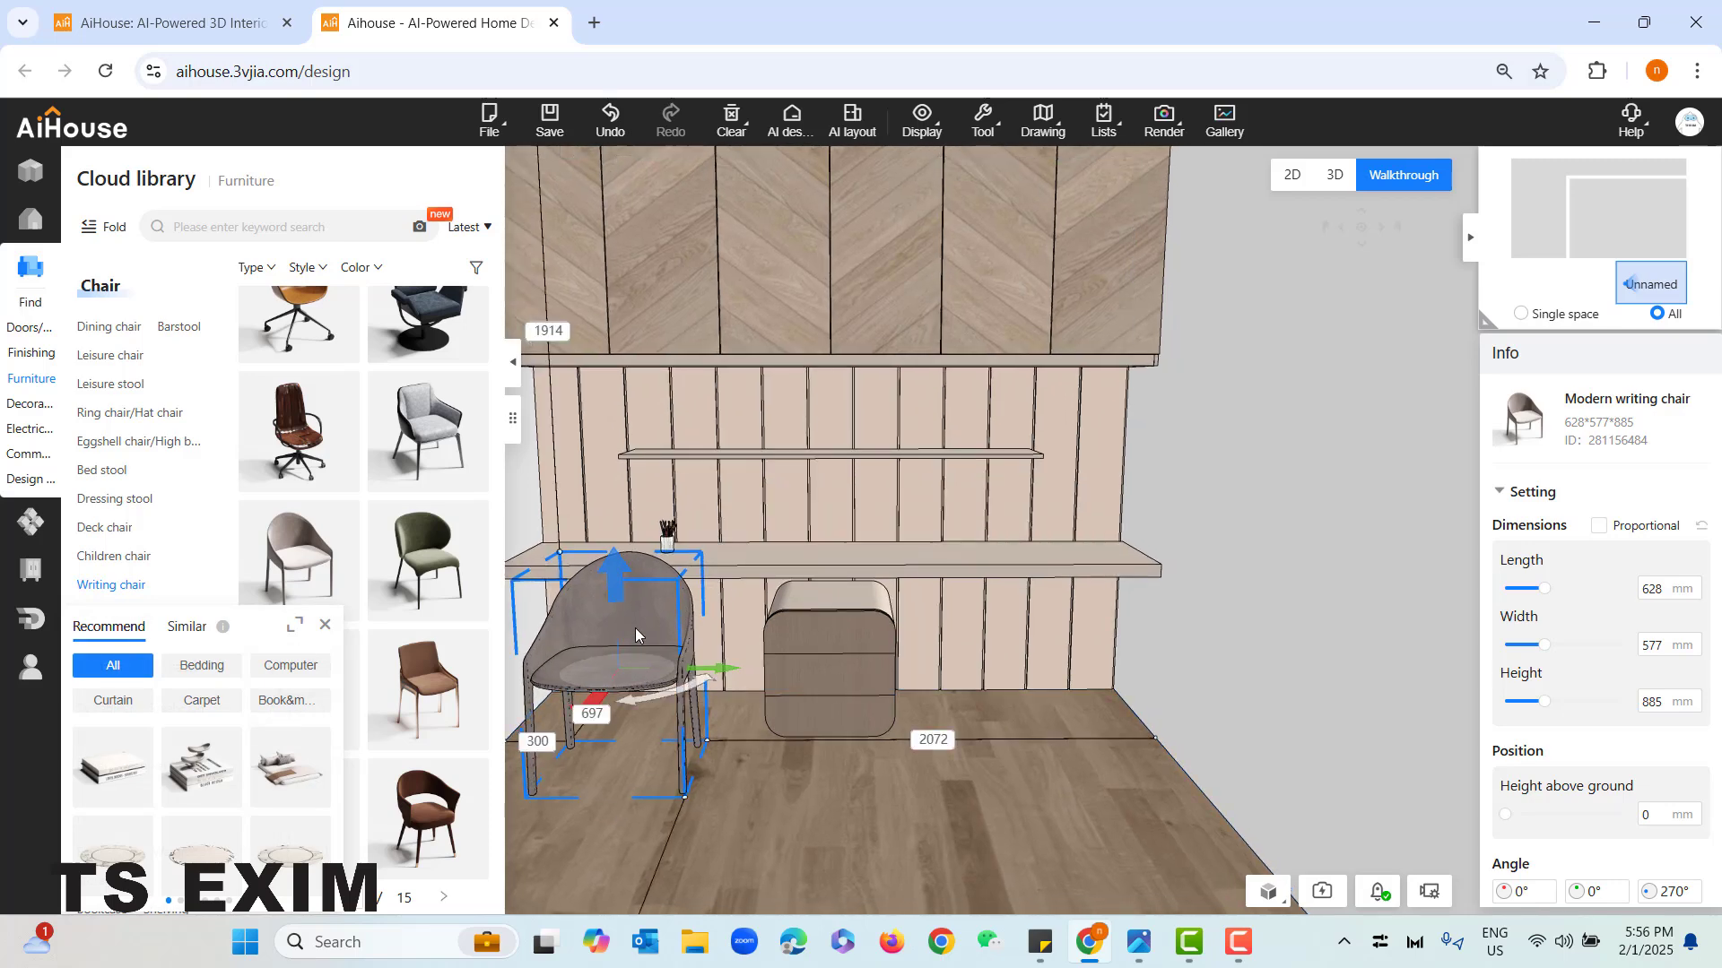
left_click_drag(677, 702, 728, 608)
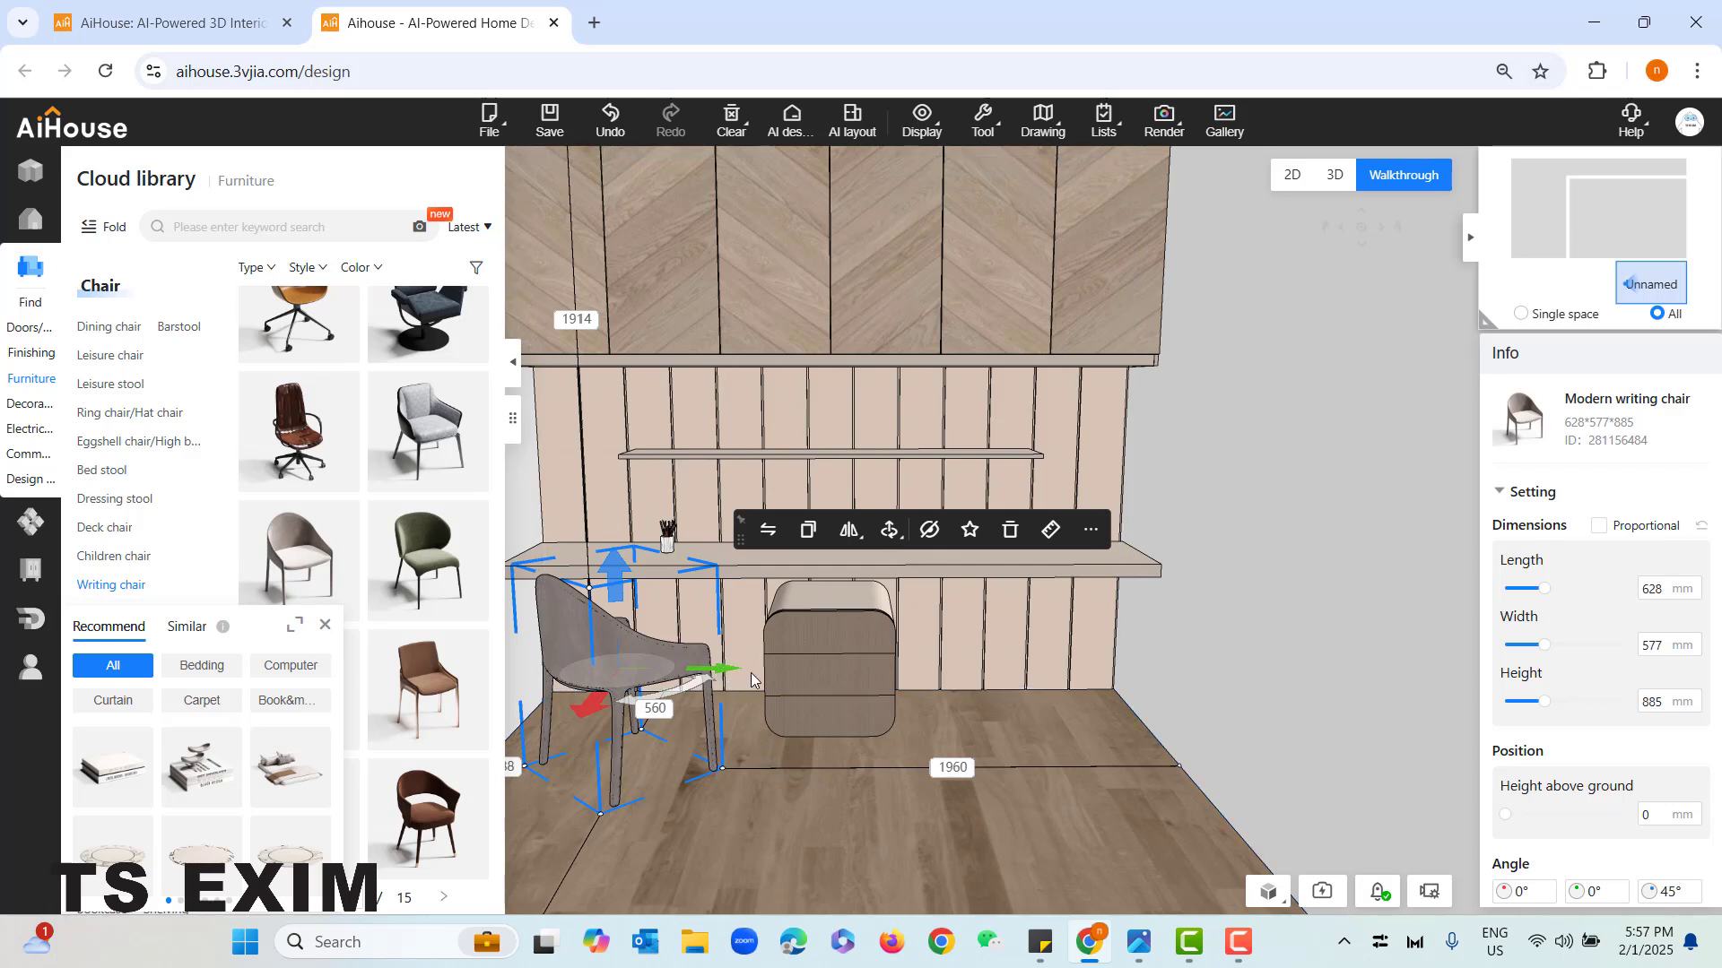
- Place a copy of the writing chair at the desk's right end, turned to 122° to mirror the first chair
left_click_drag(718, 675, 1122, 708)
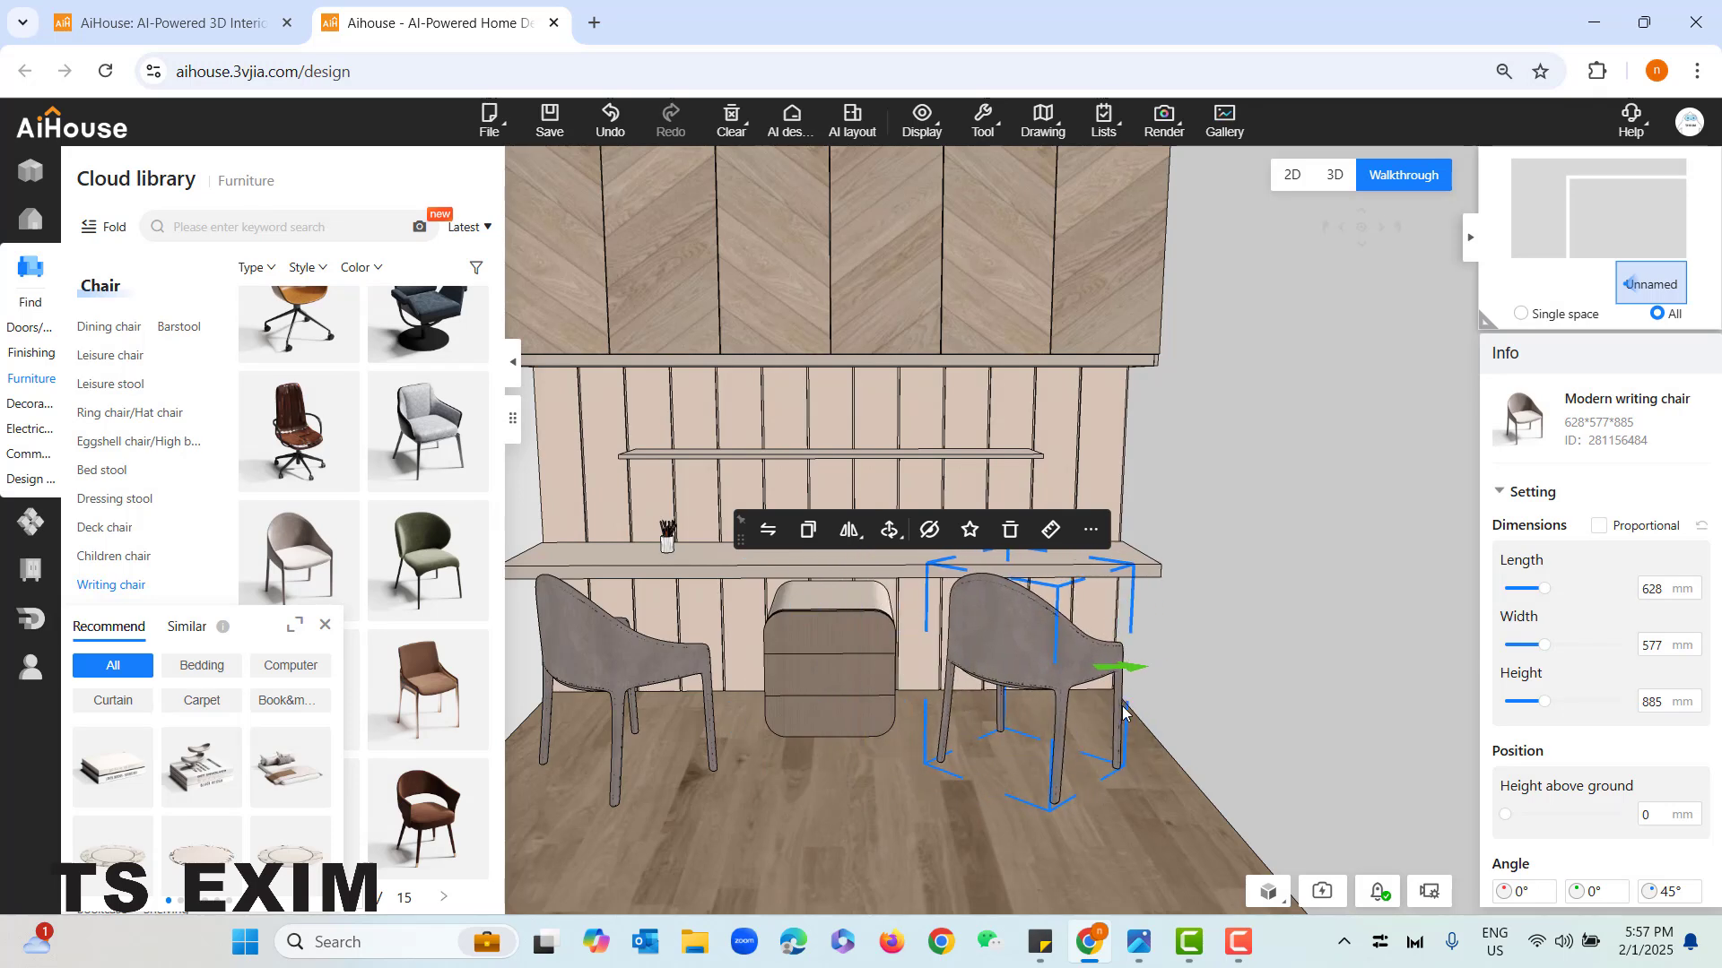
left_click_drag(966, 691, 1102, 711)
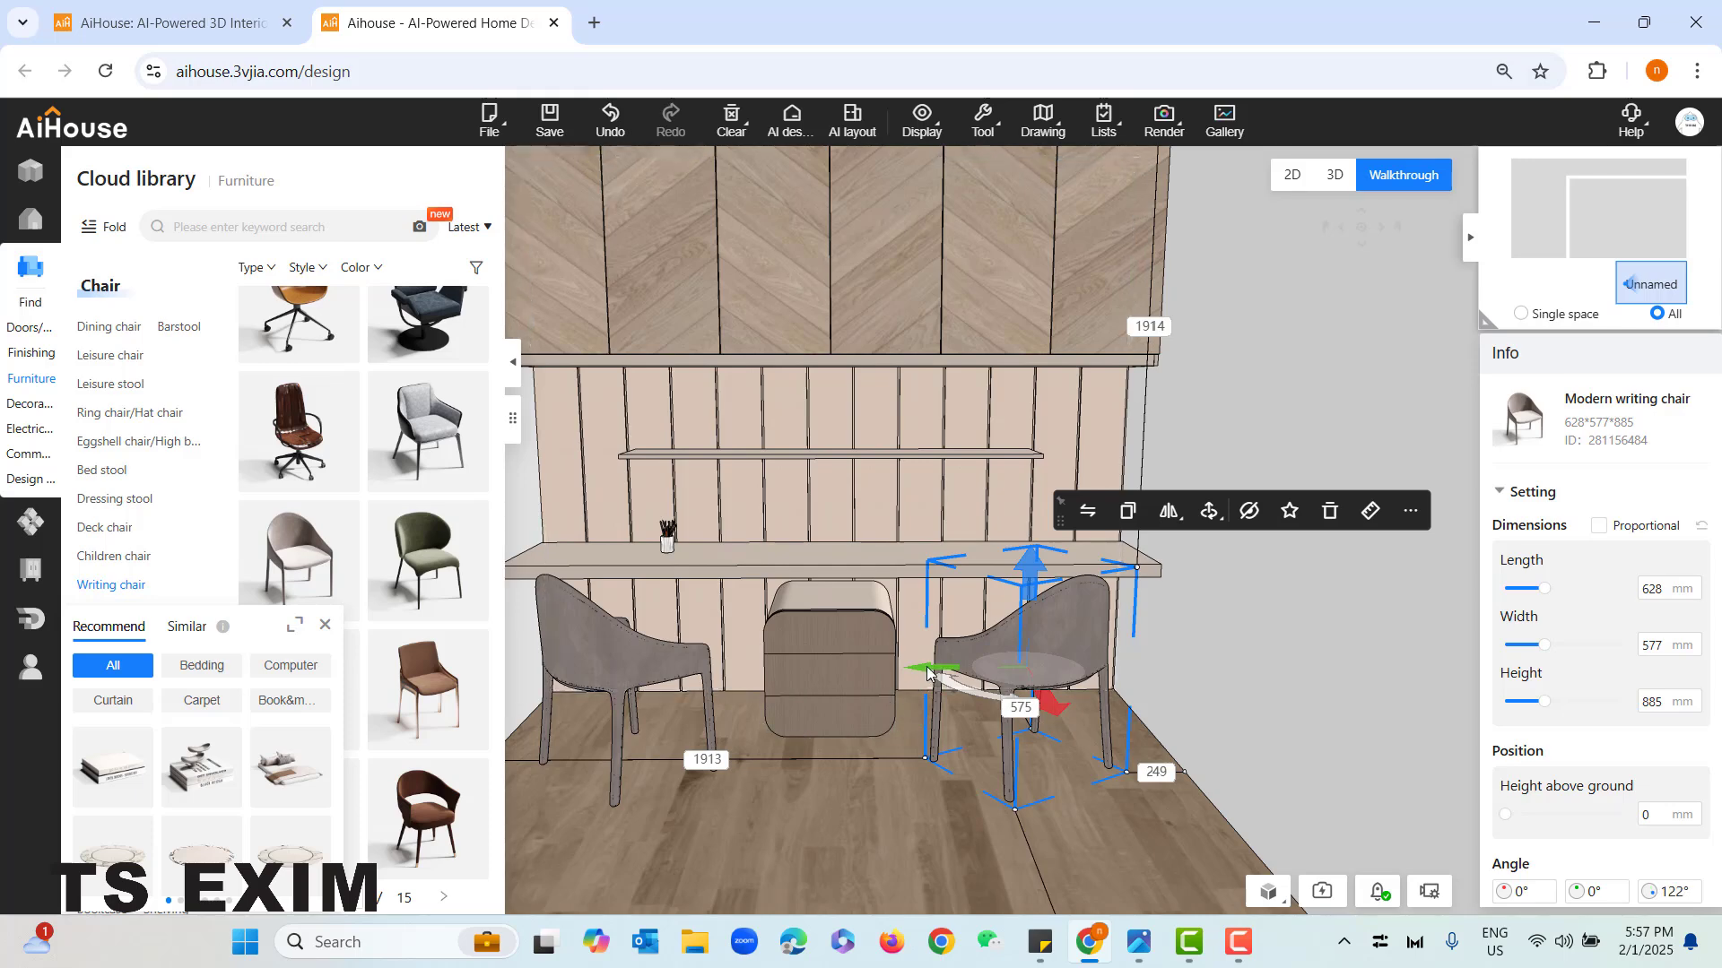
left_click_drag(929, 669, 954, 671)
left_click(891, 830)
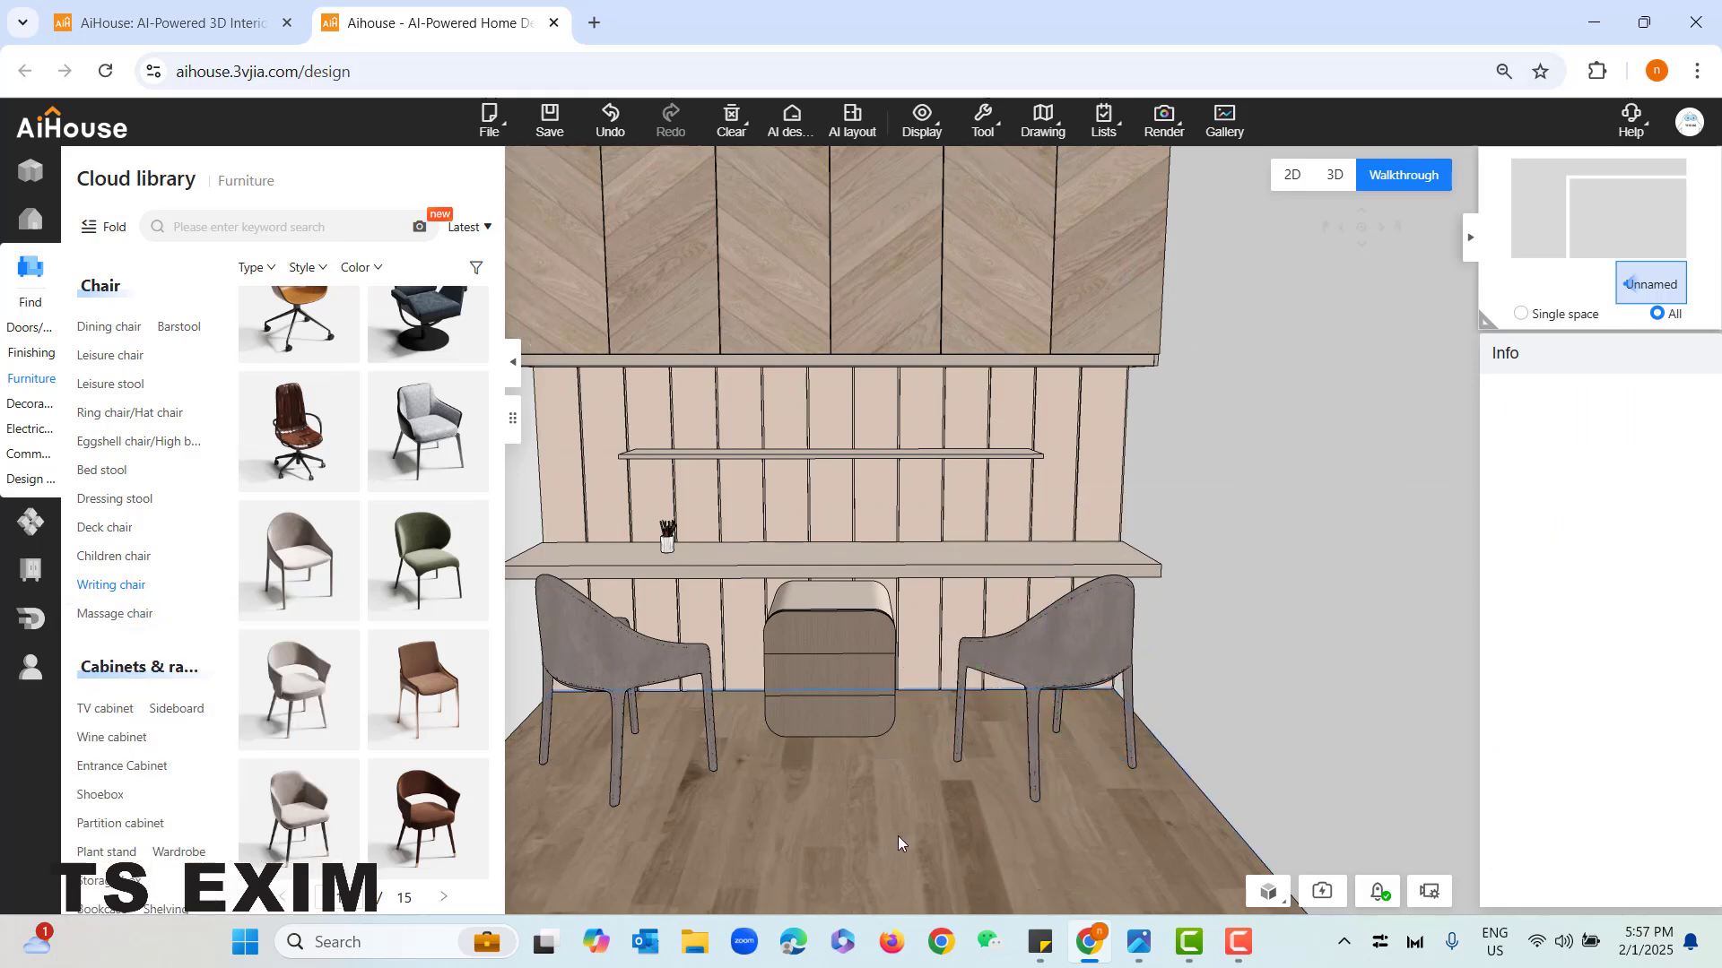
scroll(884, 856, "down", 5)
scroll(875, 778, "down", 2)
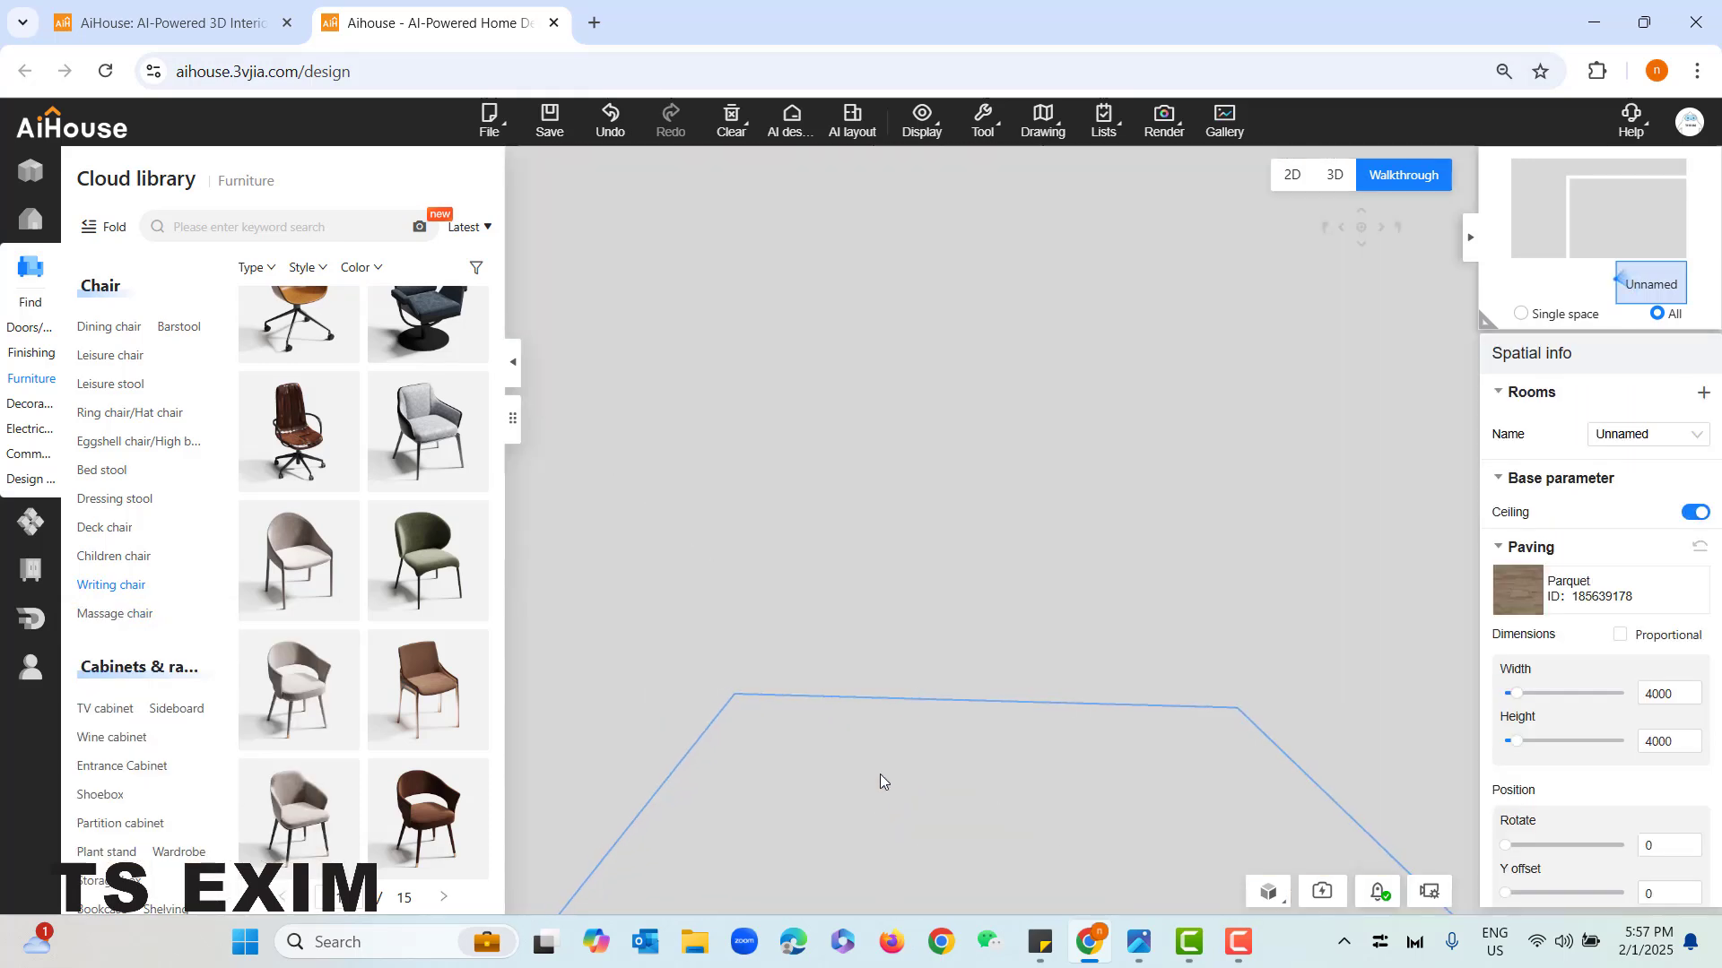
scroll(861, 827, "up", 2)
left_click_drag(856, 834, 893, 835)
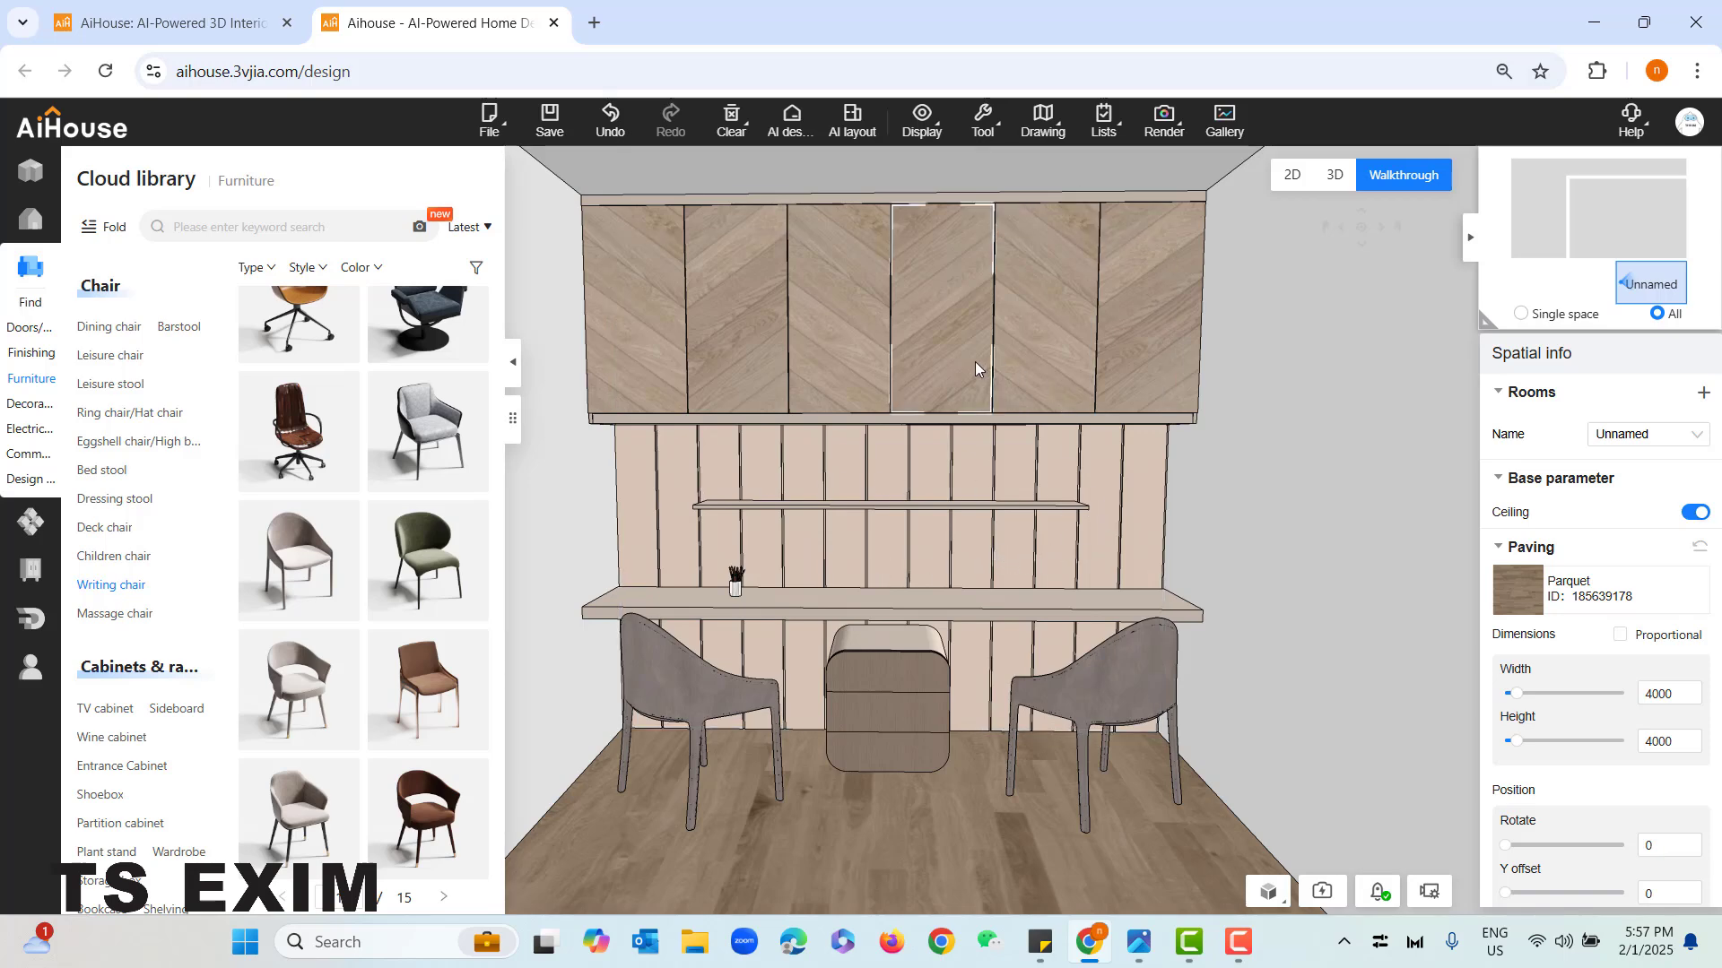
scroll(967, 843, "up", 2)
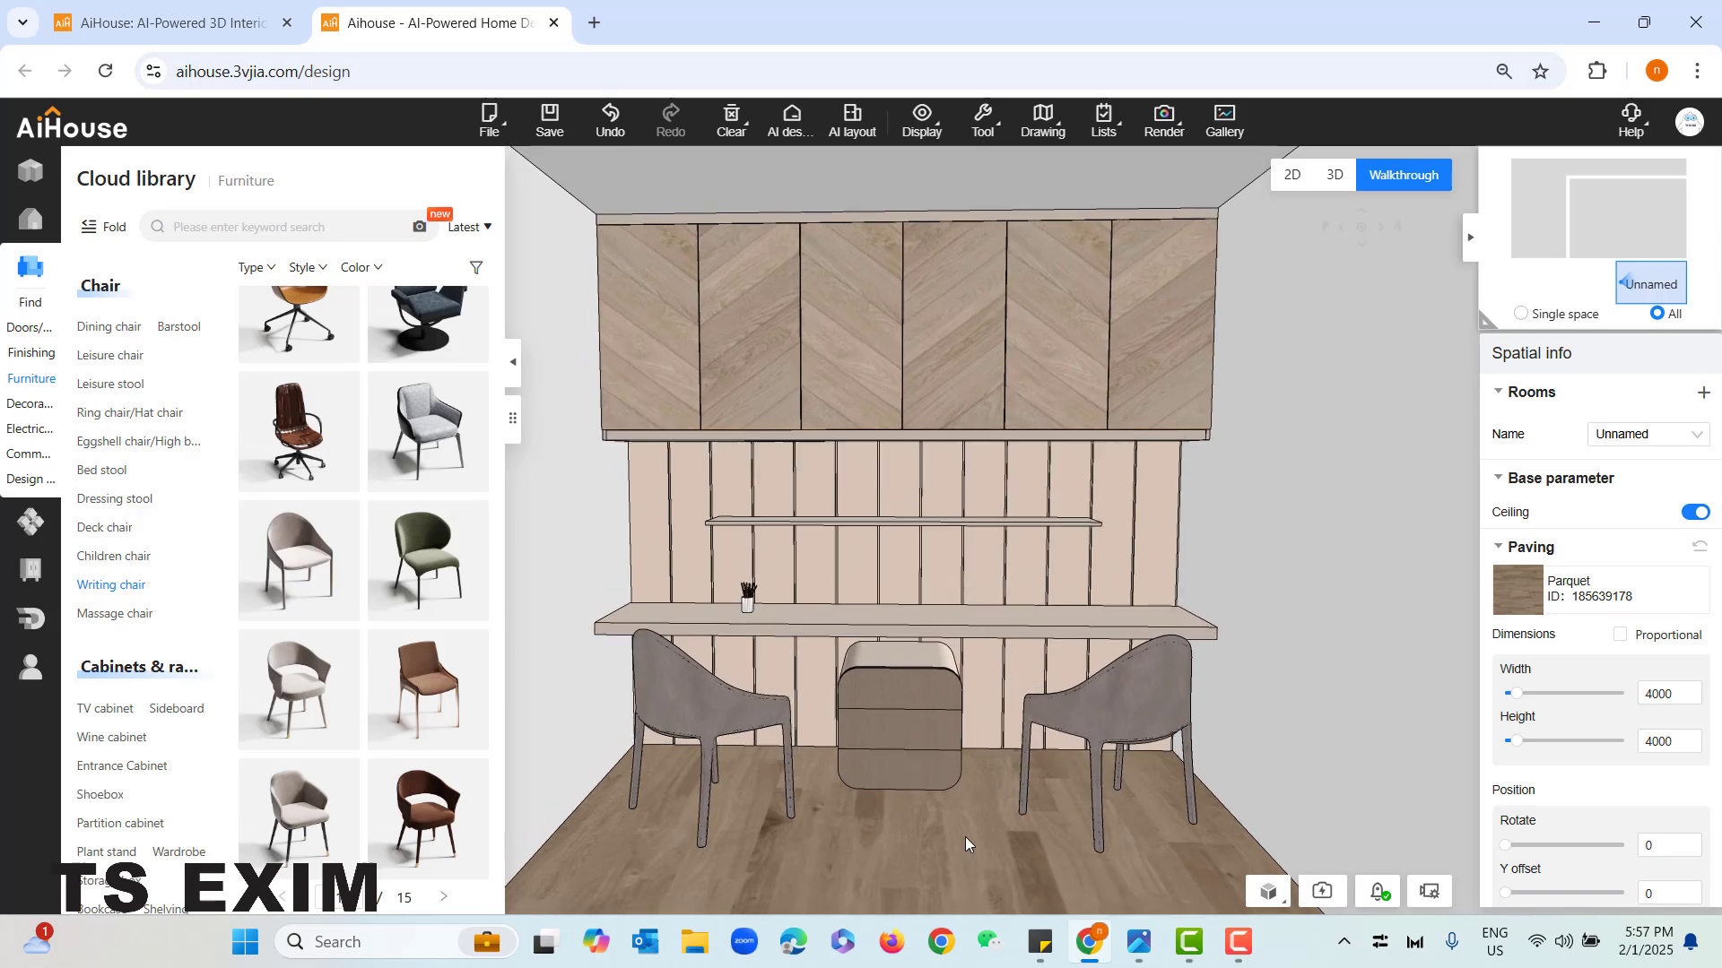